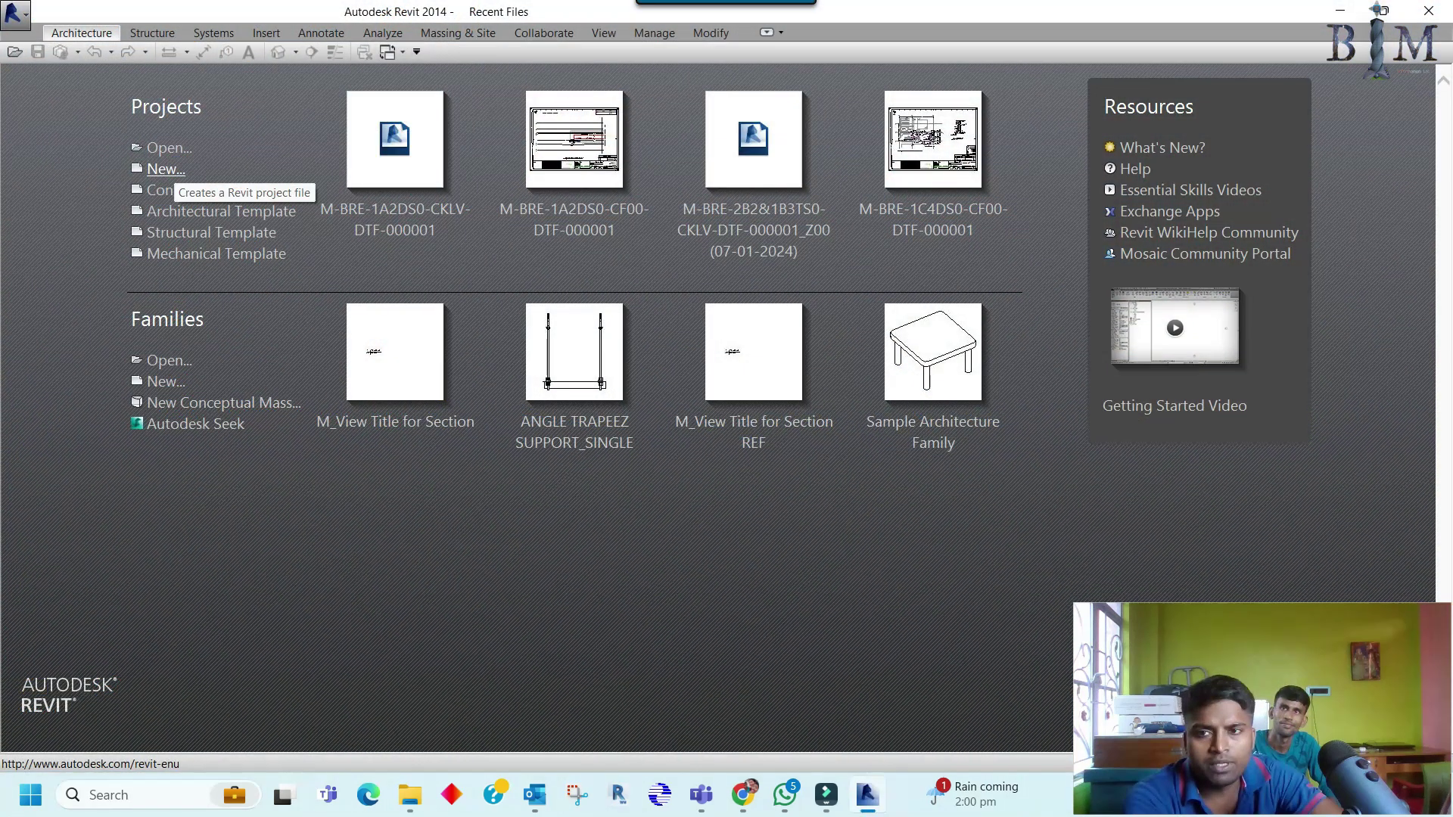
# Step: Start a new project with Electrical-Default_Metric.rte chosen as the template
pyautogui.click(165, 170)
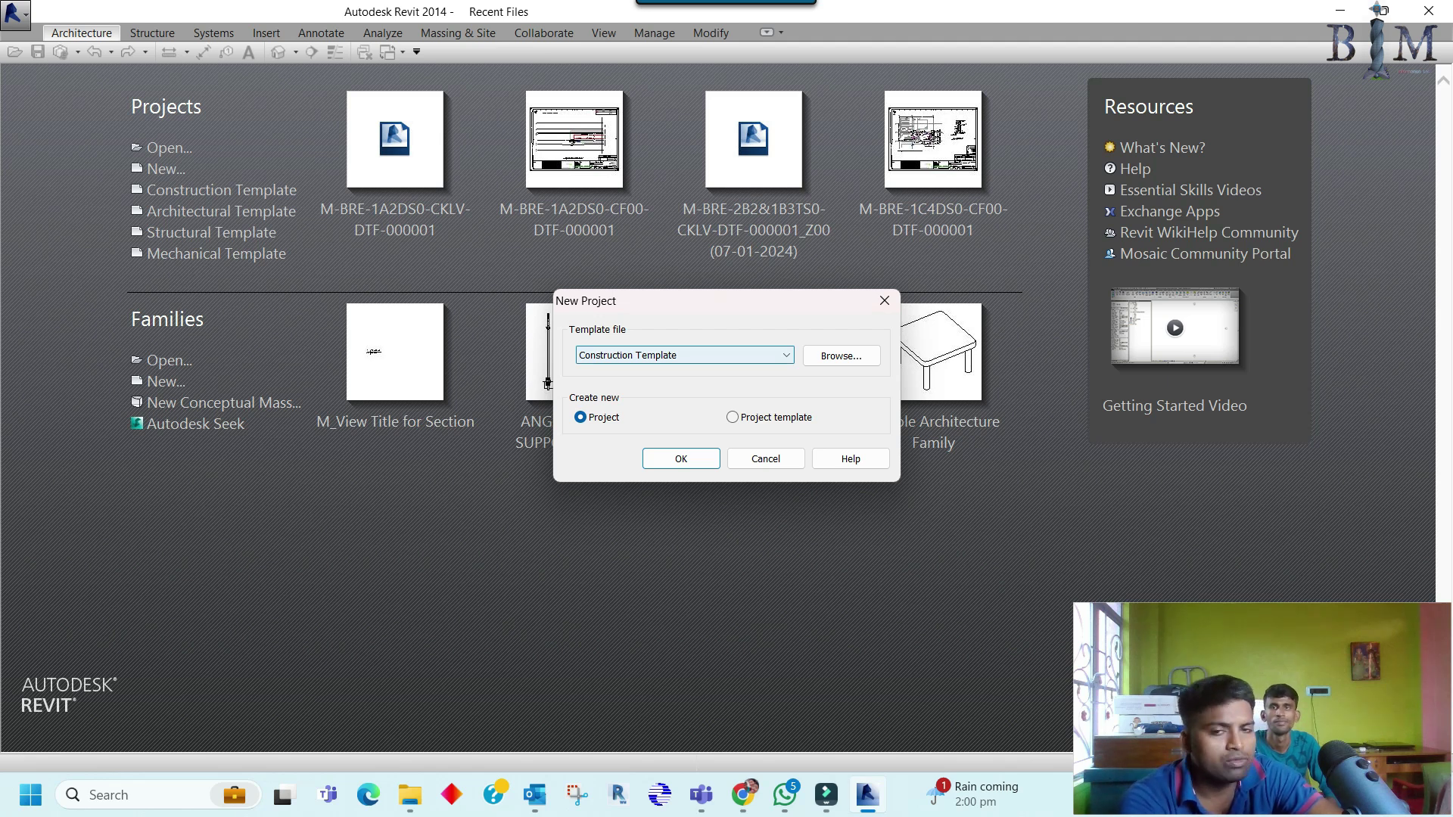
pyautogui.click(841, 356)
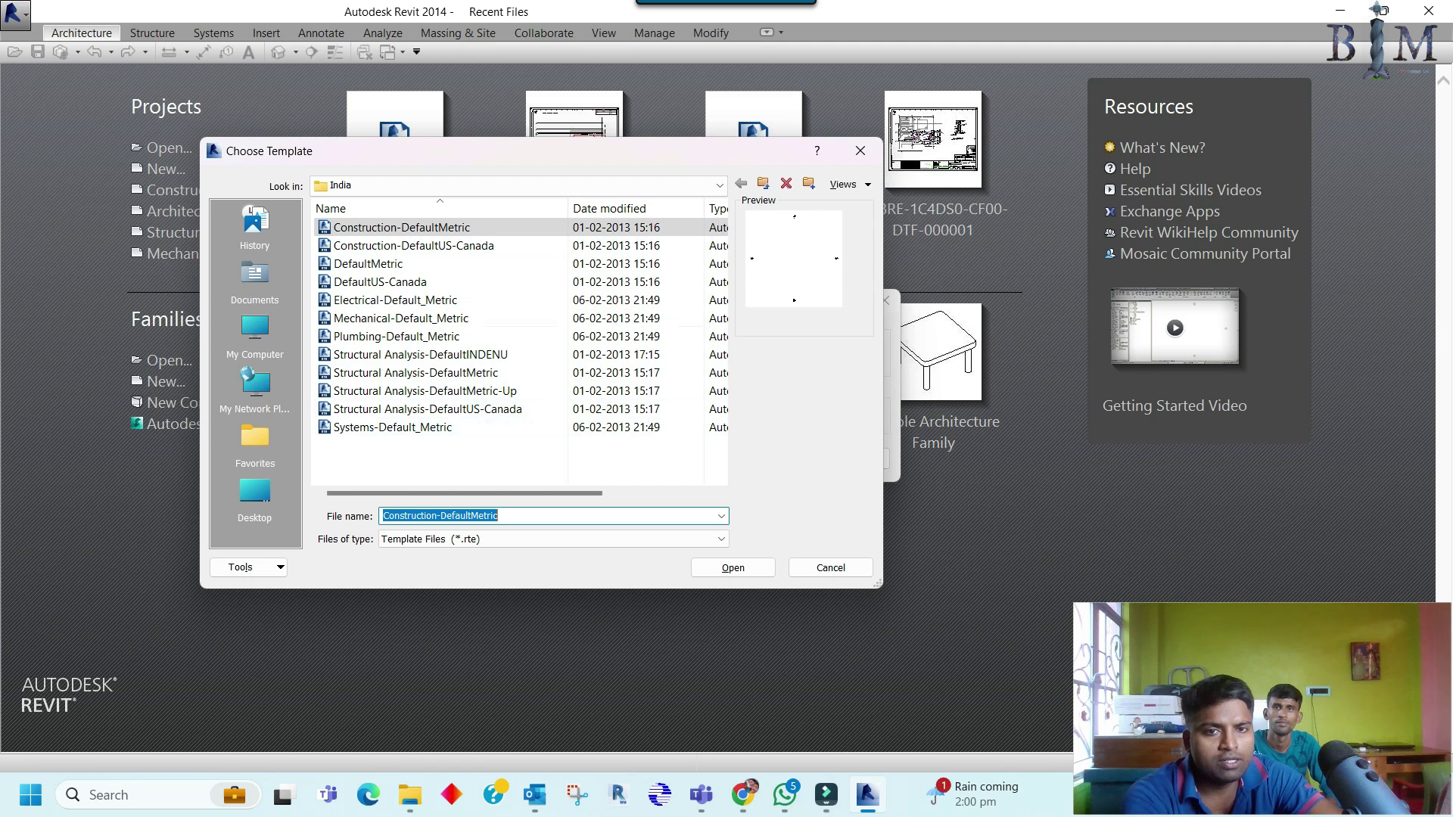
pyautogui.moveTo(583, 159); pyautogui.dragTo(314, 238)
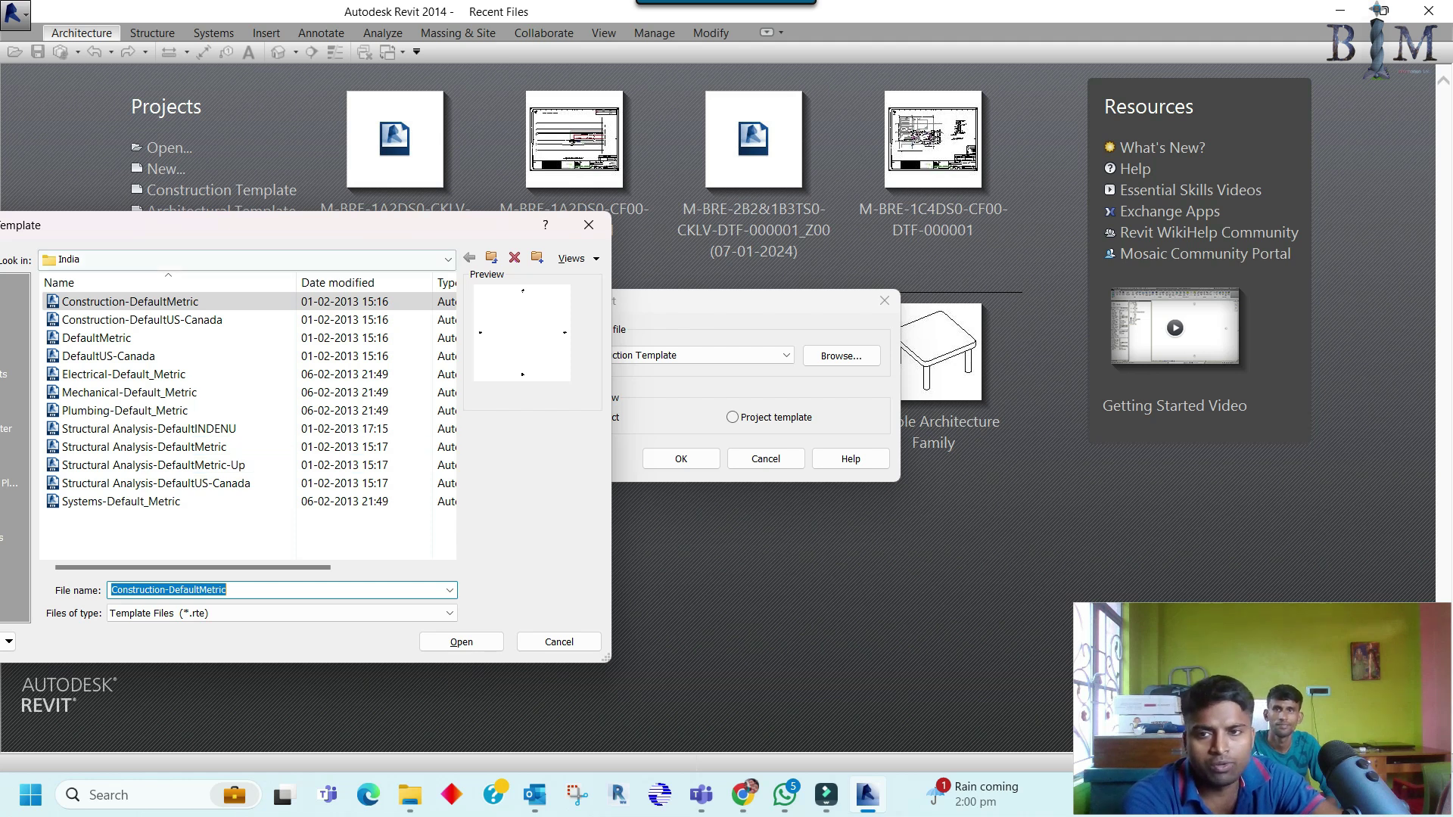
pyautogui.moveTo(339, 234); pyautogui.dragTo(516, 138)
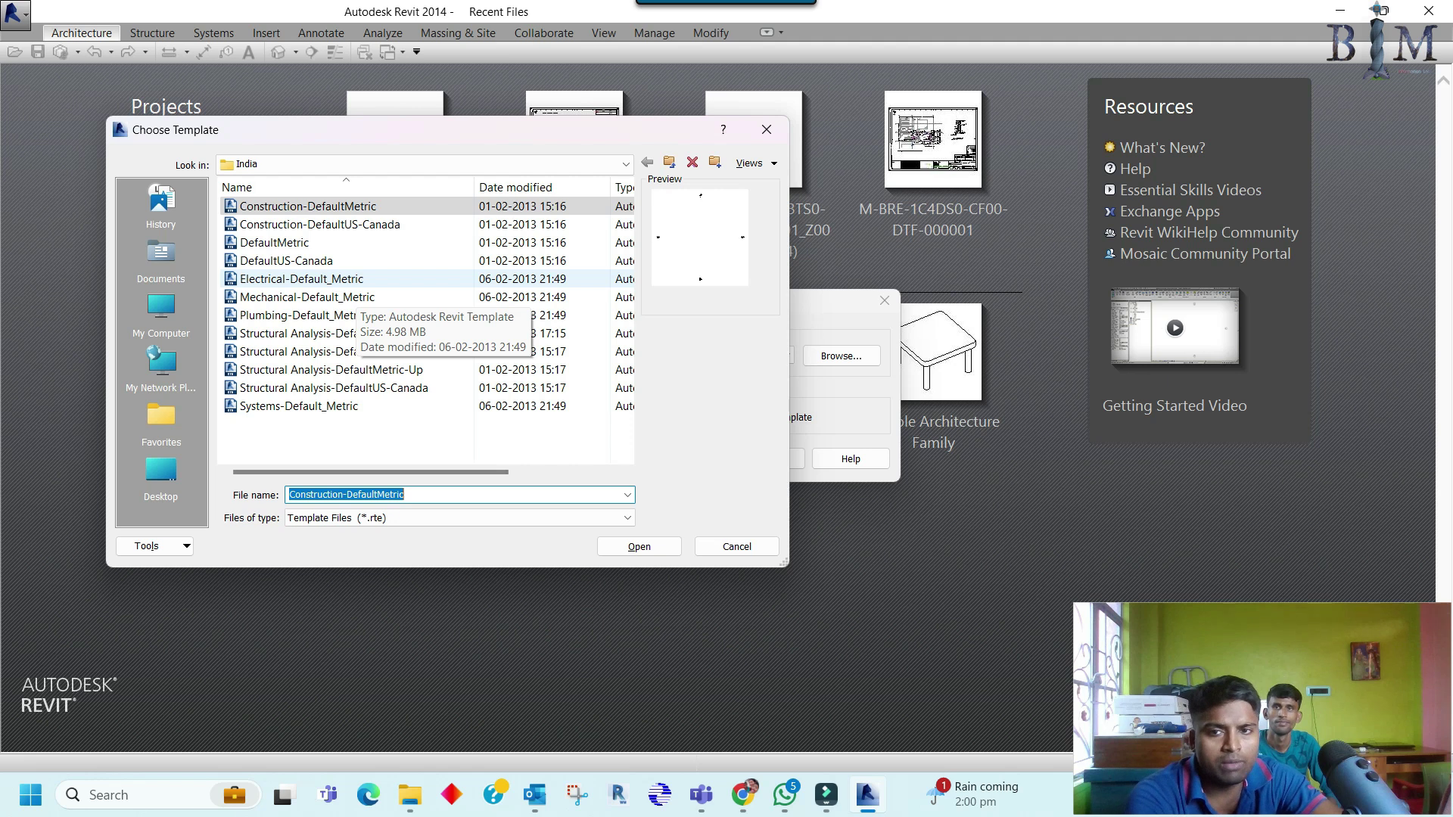
pyautogui.click(353, 279)
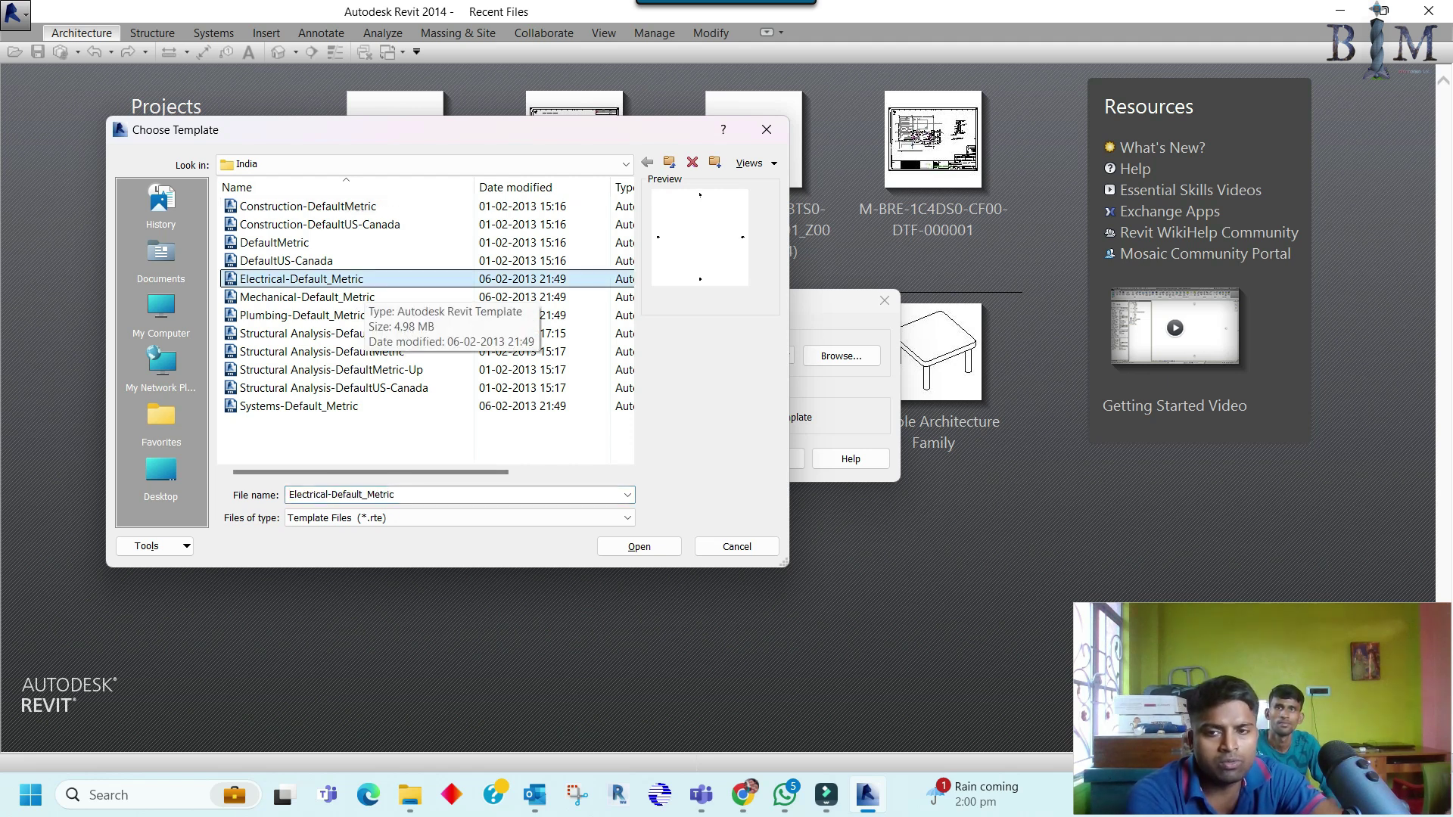
pyautogui.press('Return')
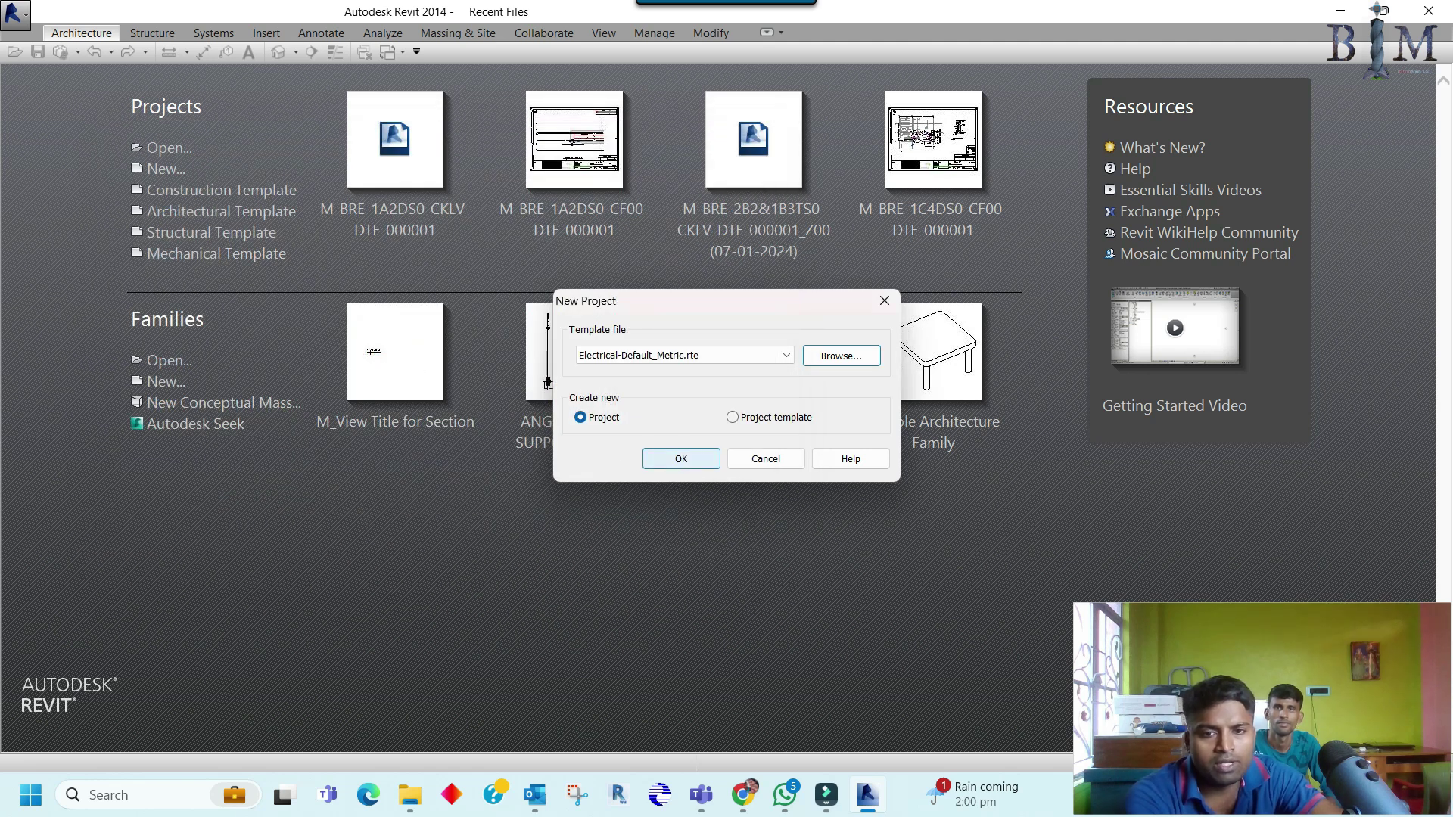
# Step: Create Project1 from the electrical template and open its 1 - Lighting floor plan
pyautogui.press('Return')
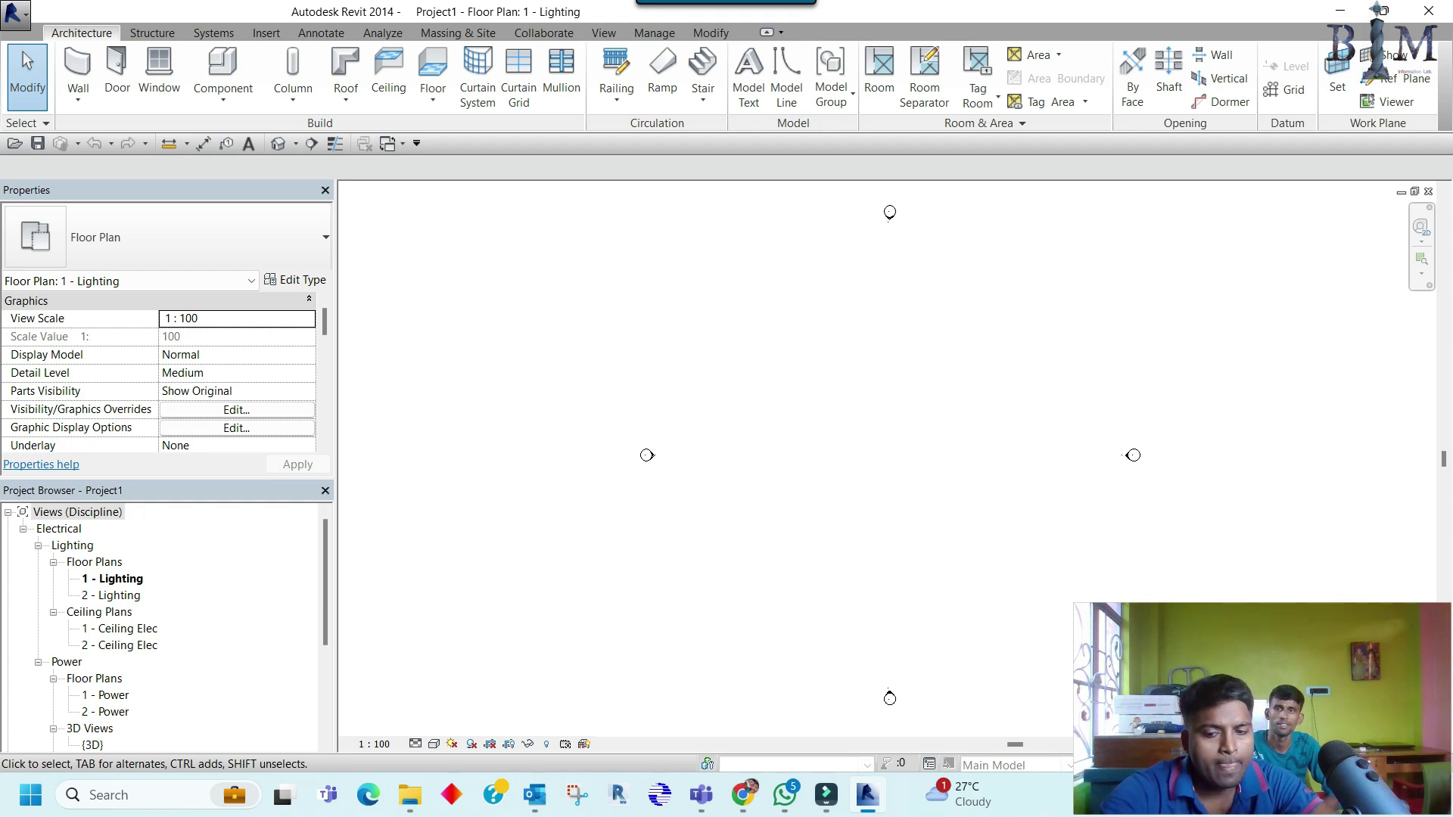
# Step: Draw a 22000 × 11000 rectangle of detail lines (DL) in the 1 - Lighting plan
pyautogui.press('d')
pyautogui.press('l')
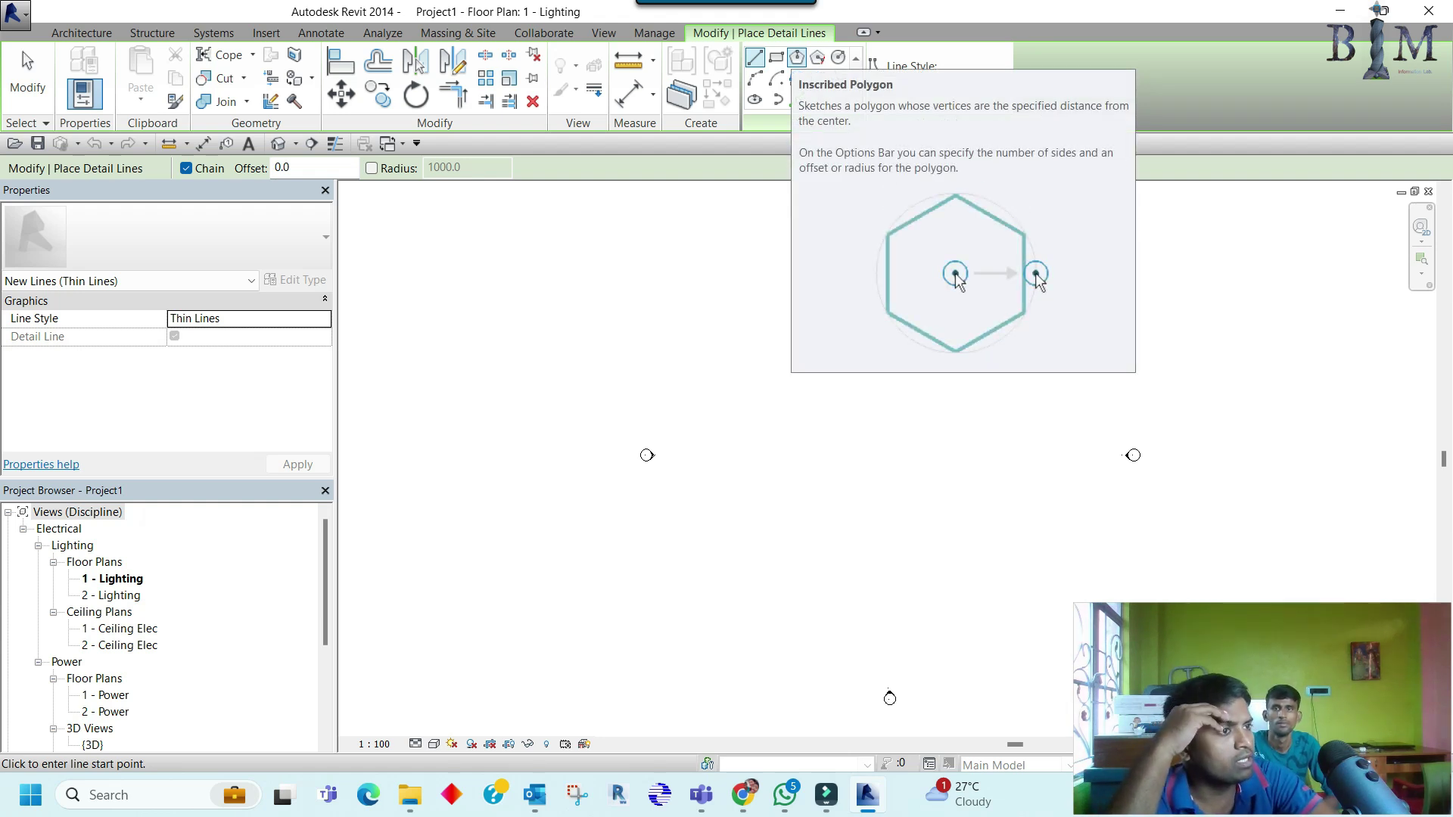
pyautogui.click(775, 57)
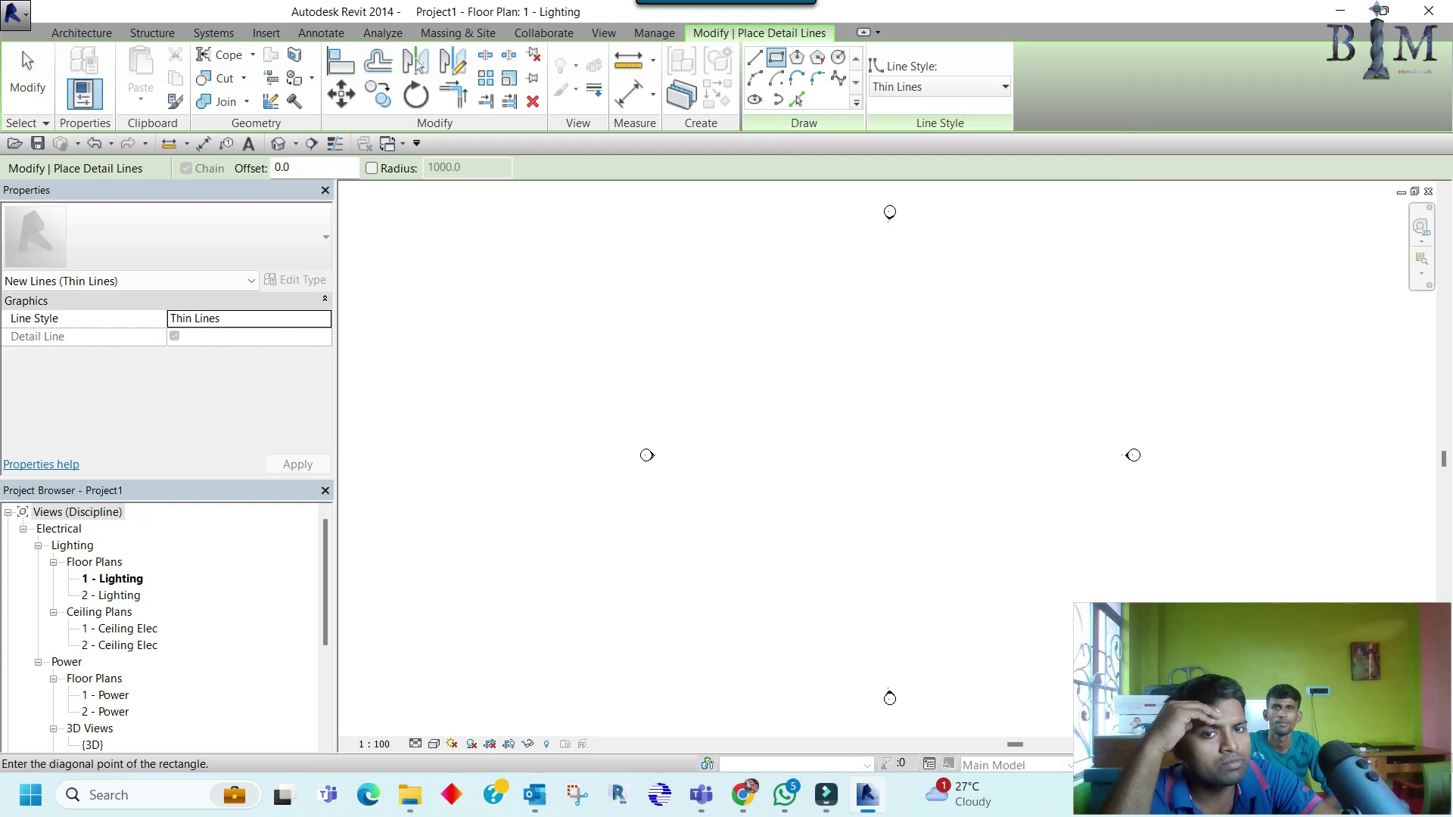
pyautogui.click(731, 288)
pyautogui.click(945, 393)
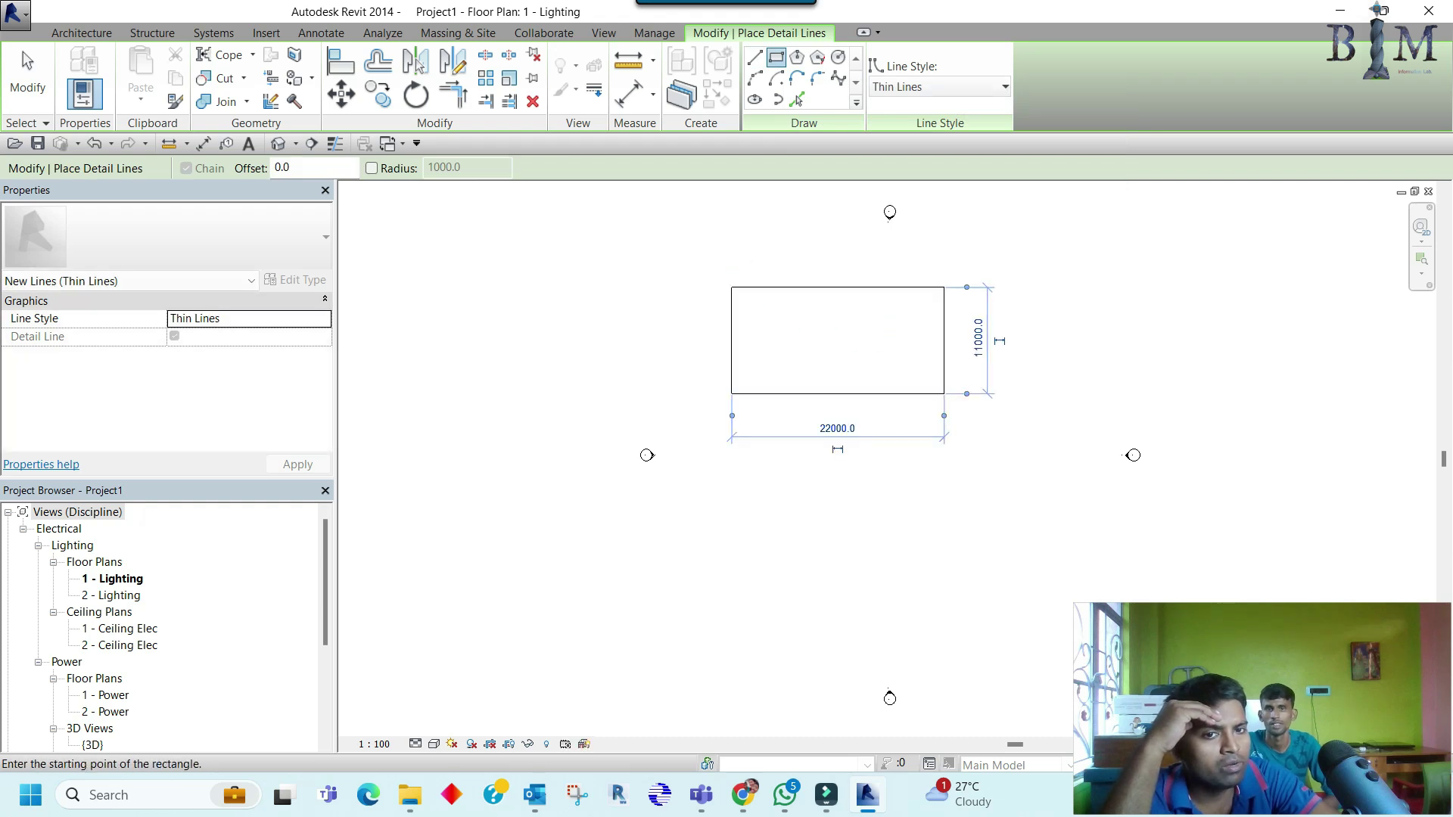
pyautogui.scroll(1, 881, 340)
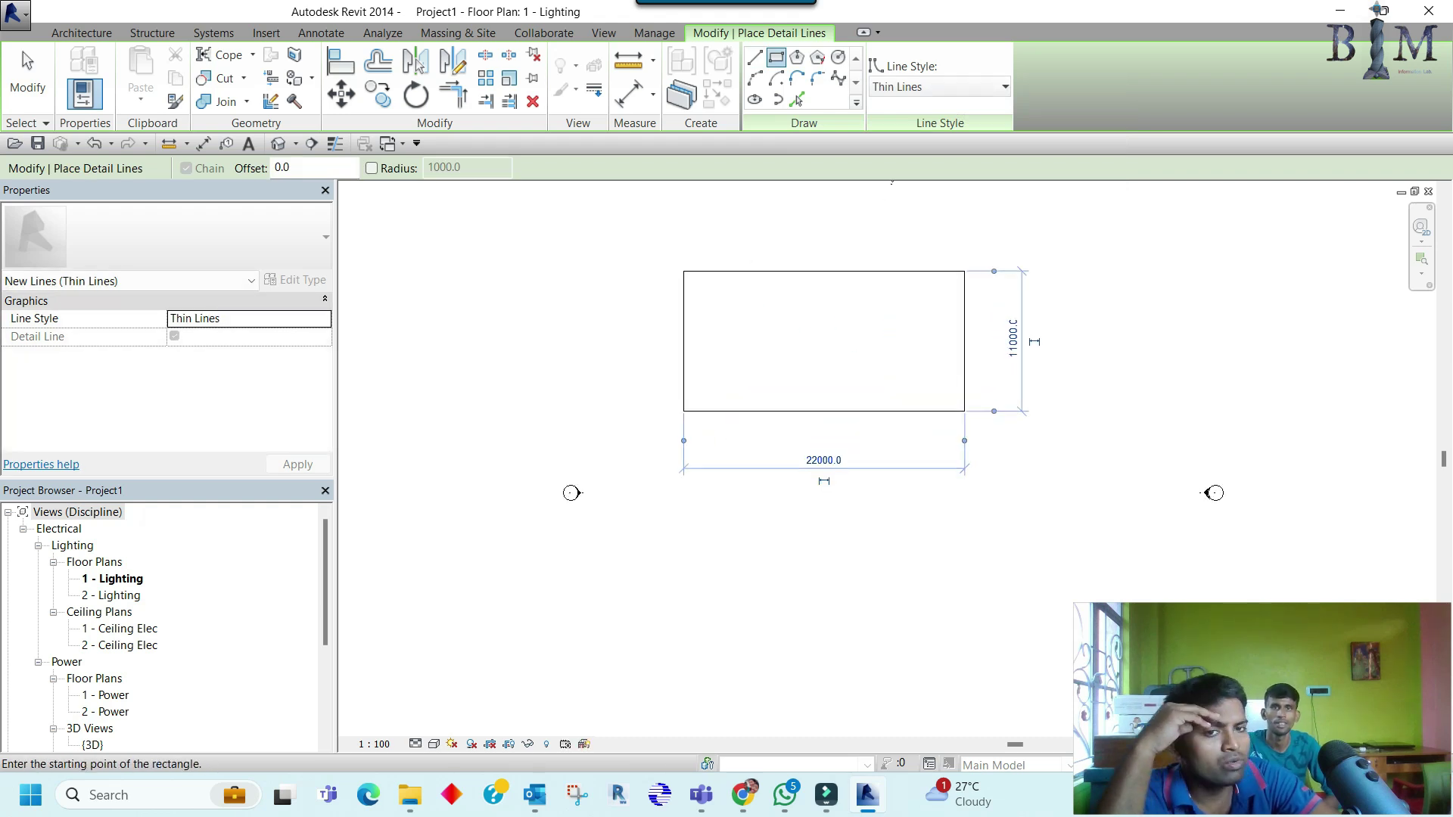
pyautogui.scroll(1, 881, 340)
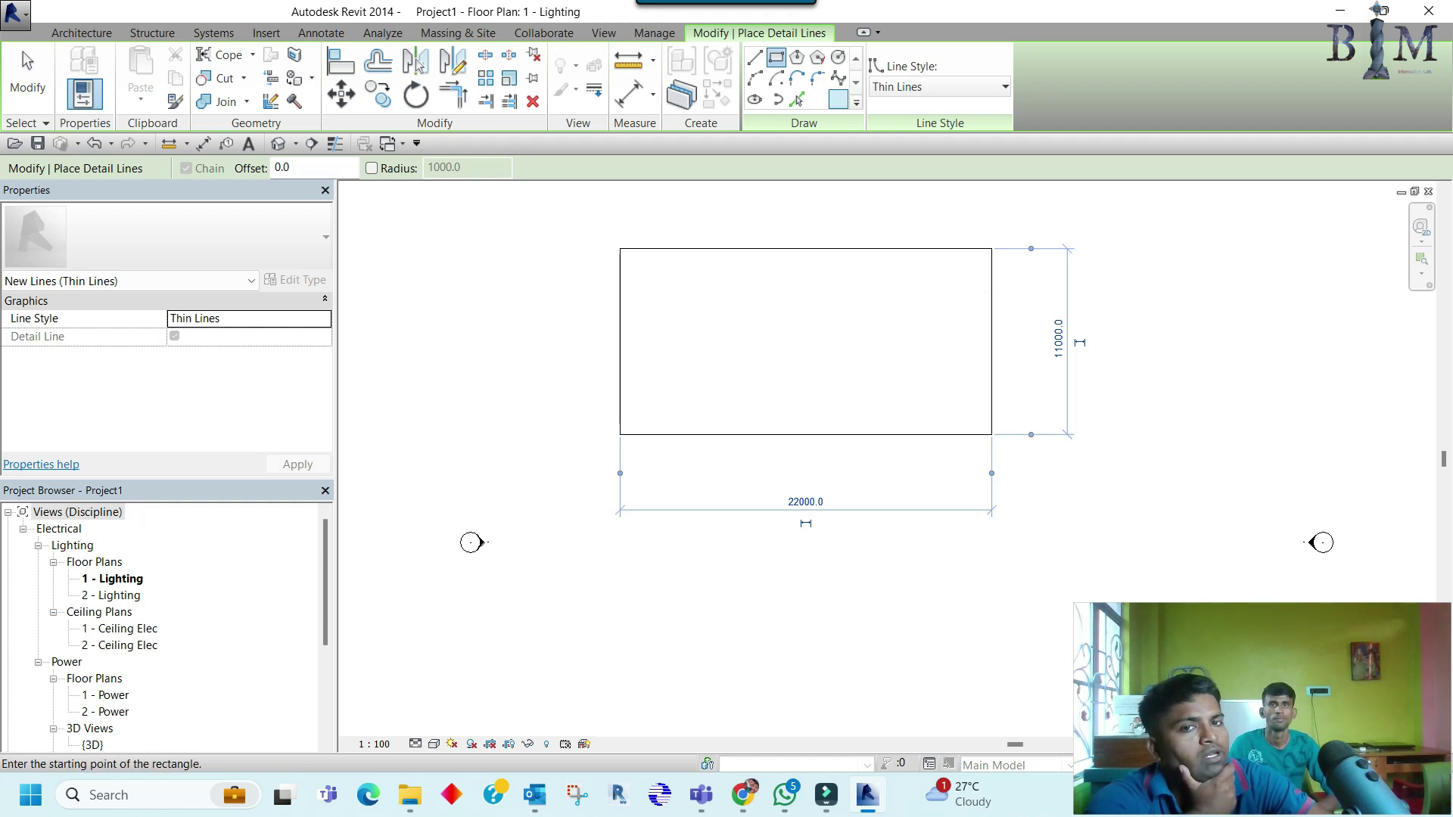
pyautogui.click(754, 56)
pyautogui.scroll(1, 1014, 318)
# Step: Change the rectangle's 22000 width dimension to 2.5
pyautogui.scroll(1, 987, 291)
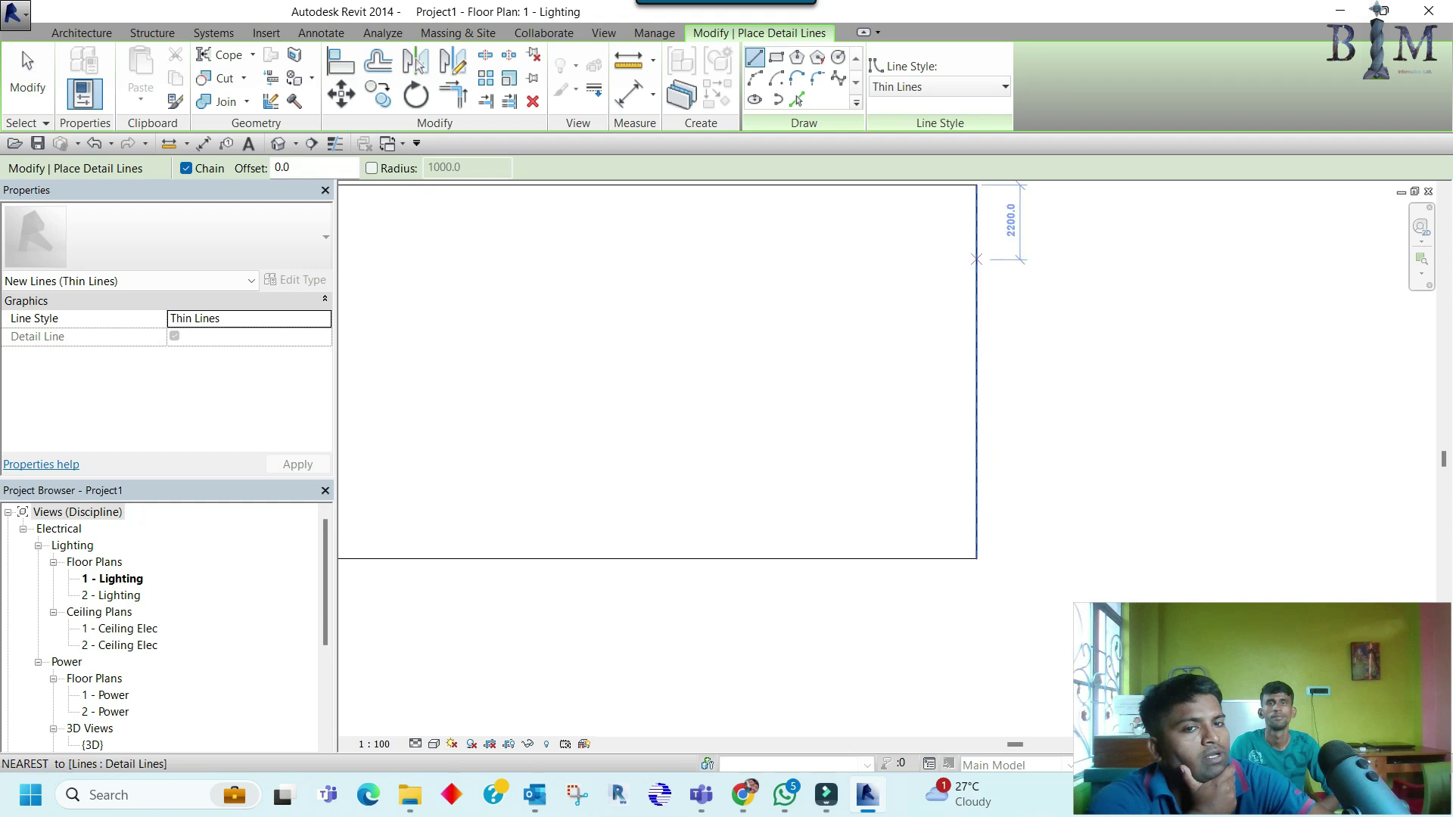
pyautogui.click(976, 270)
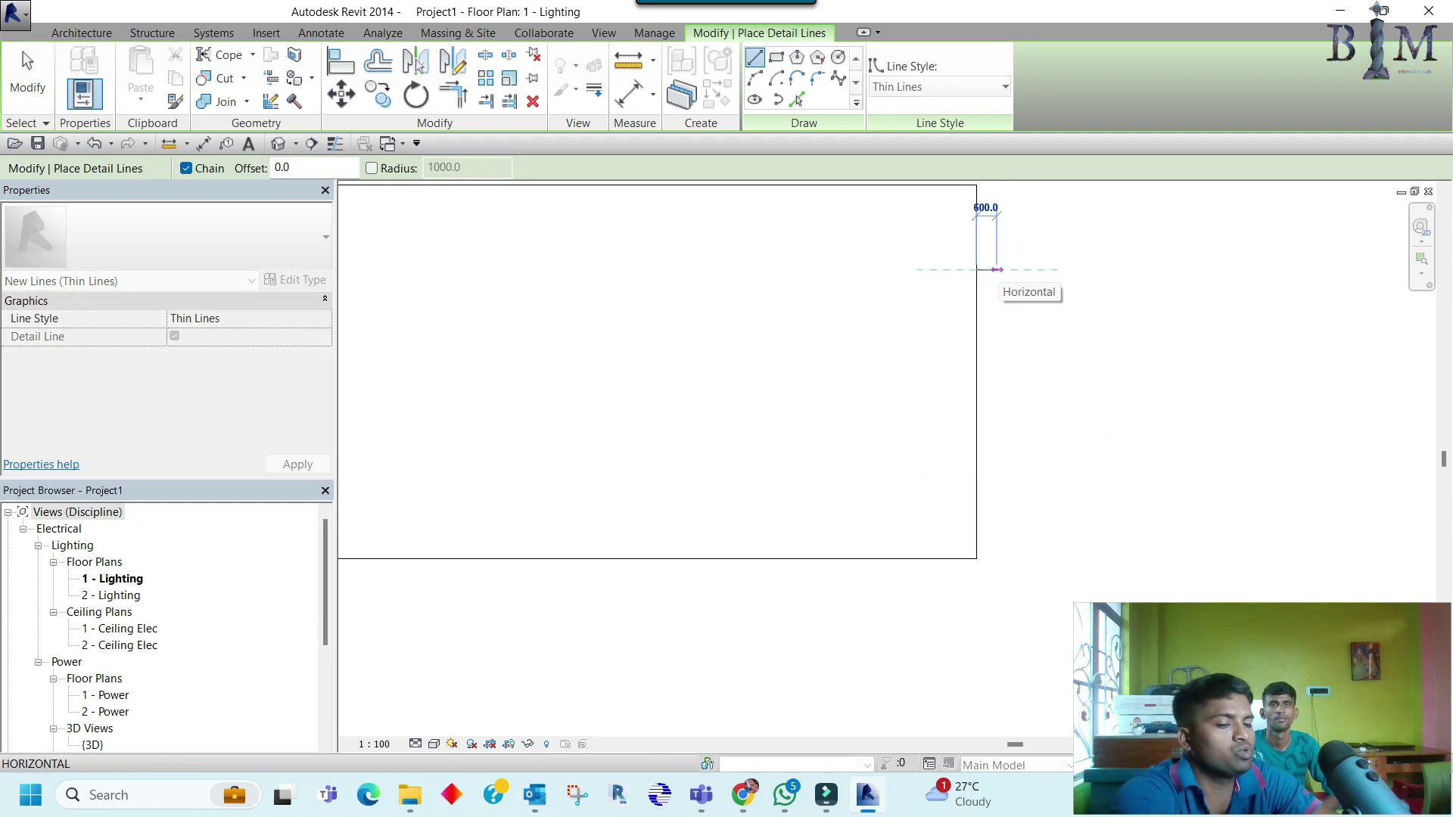
pyautogui.write('50')
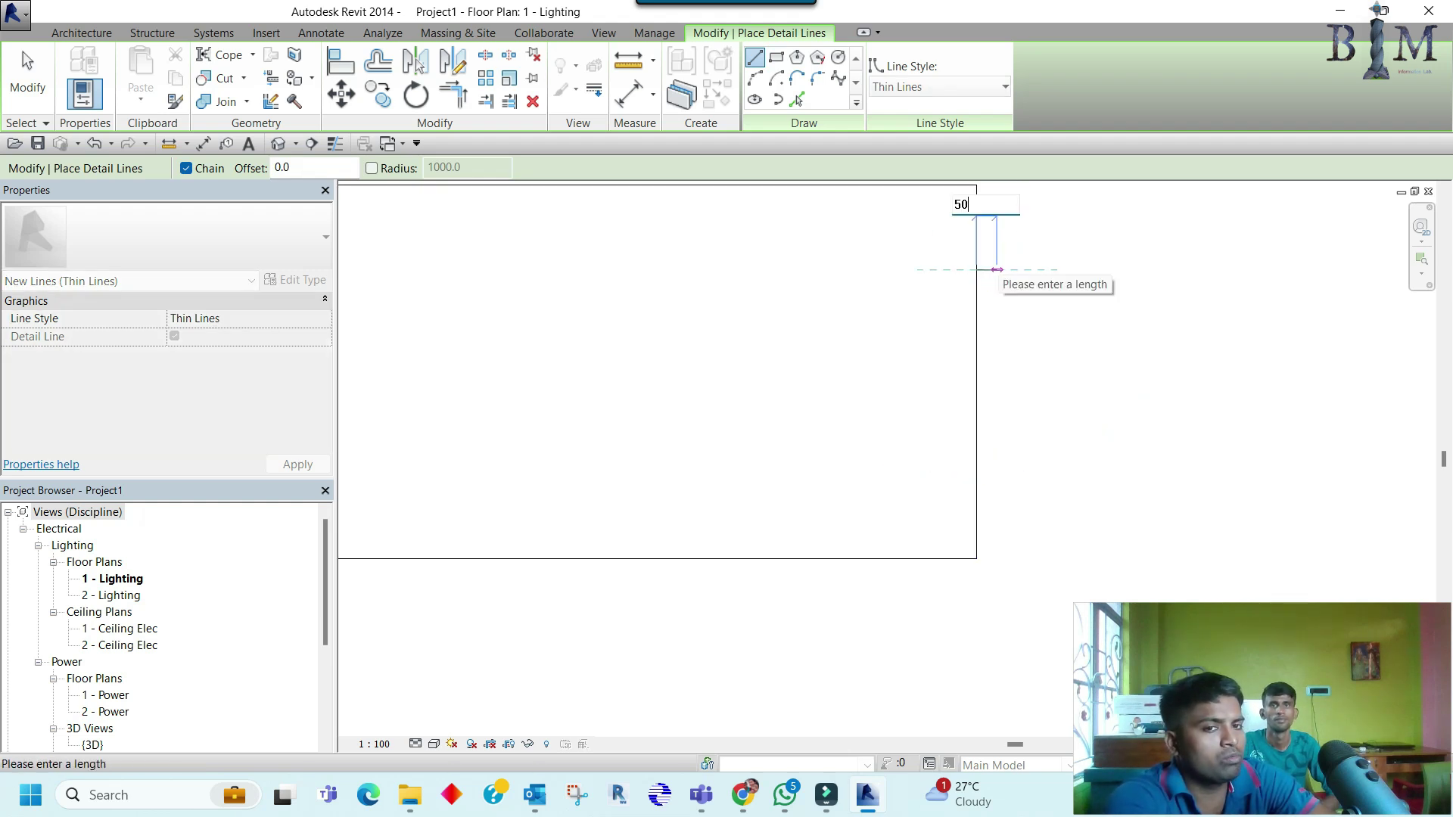
pyautogui.press('Return')
pyautogui.press('Escape')
pyautogui.press('Escape')
pyautogui.scroll(-2, 976, 309)
pyautogui.click(976, 344)
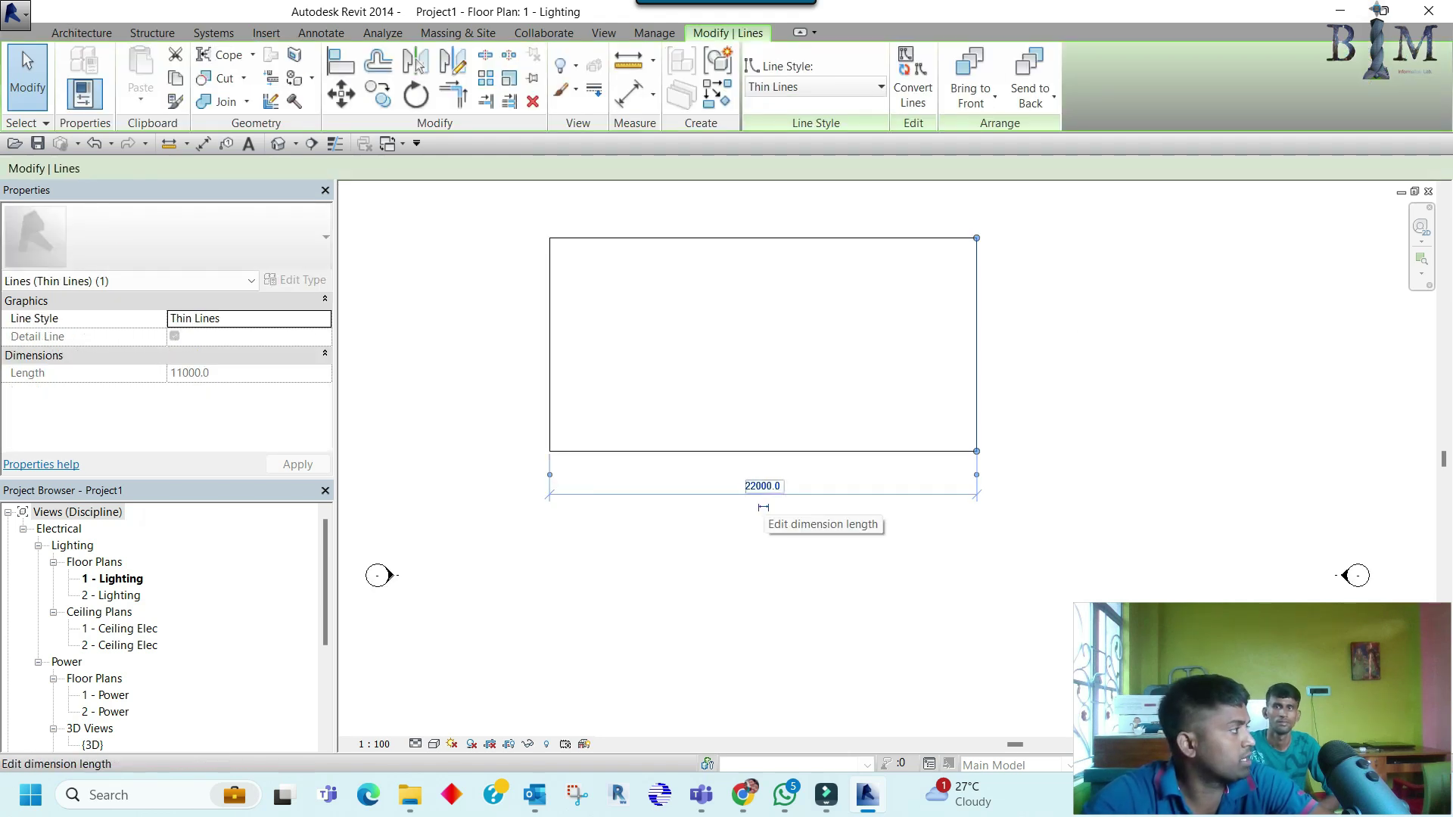
pyautogui.click(762, 488)
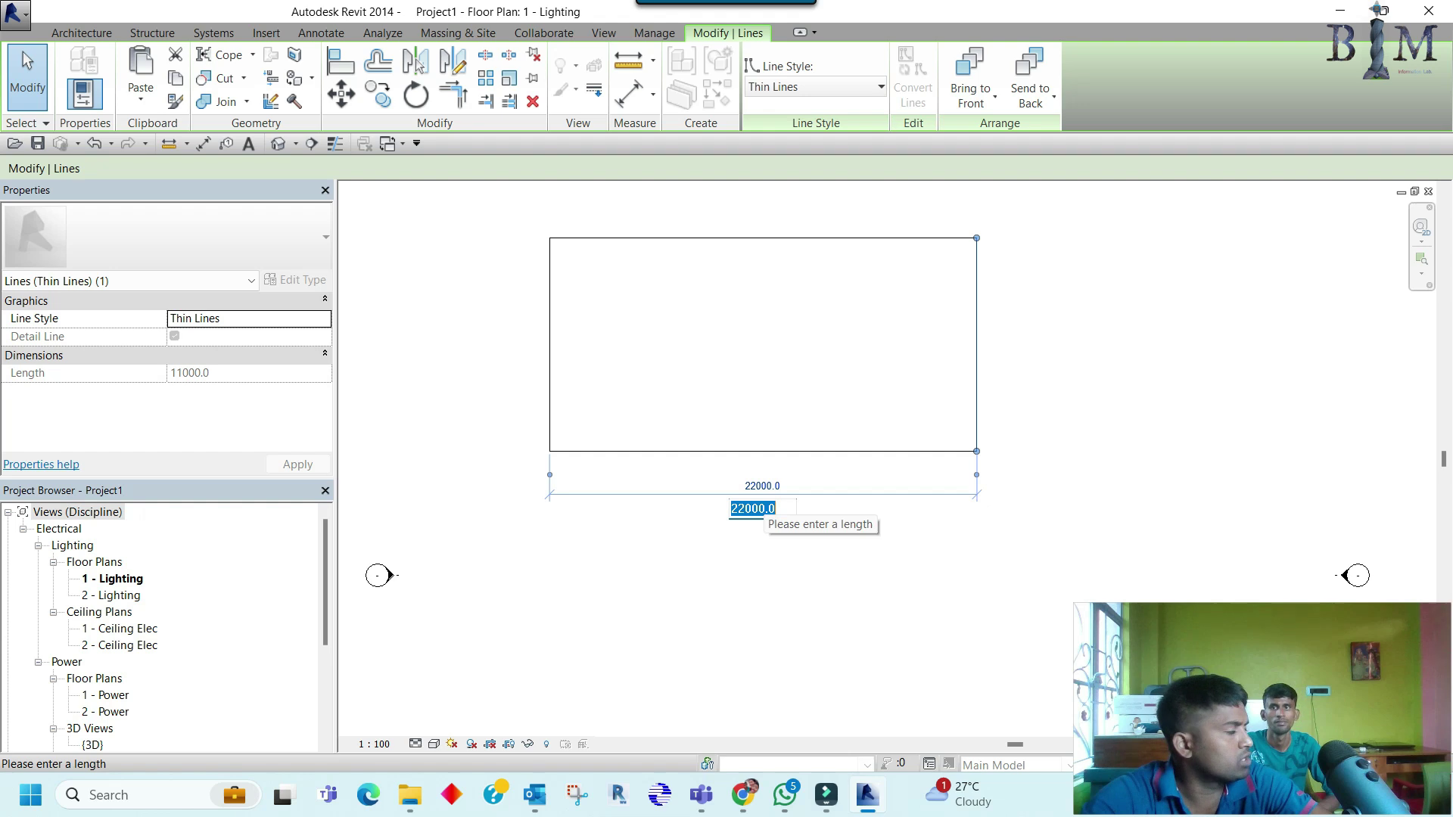
pyautogui.scroll(3, 968, 348)
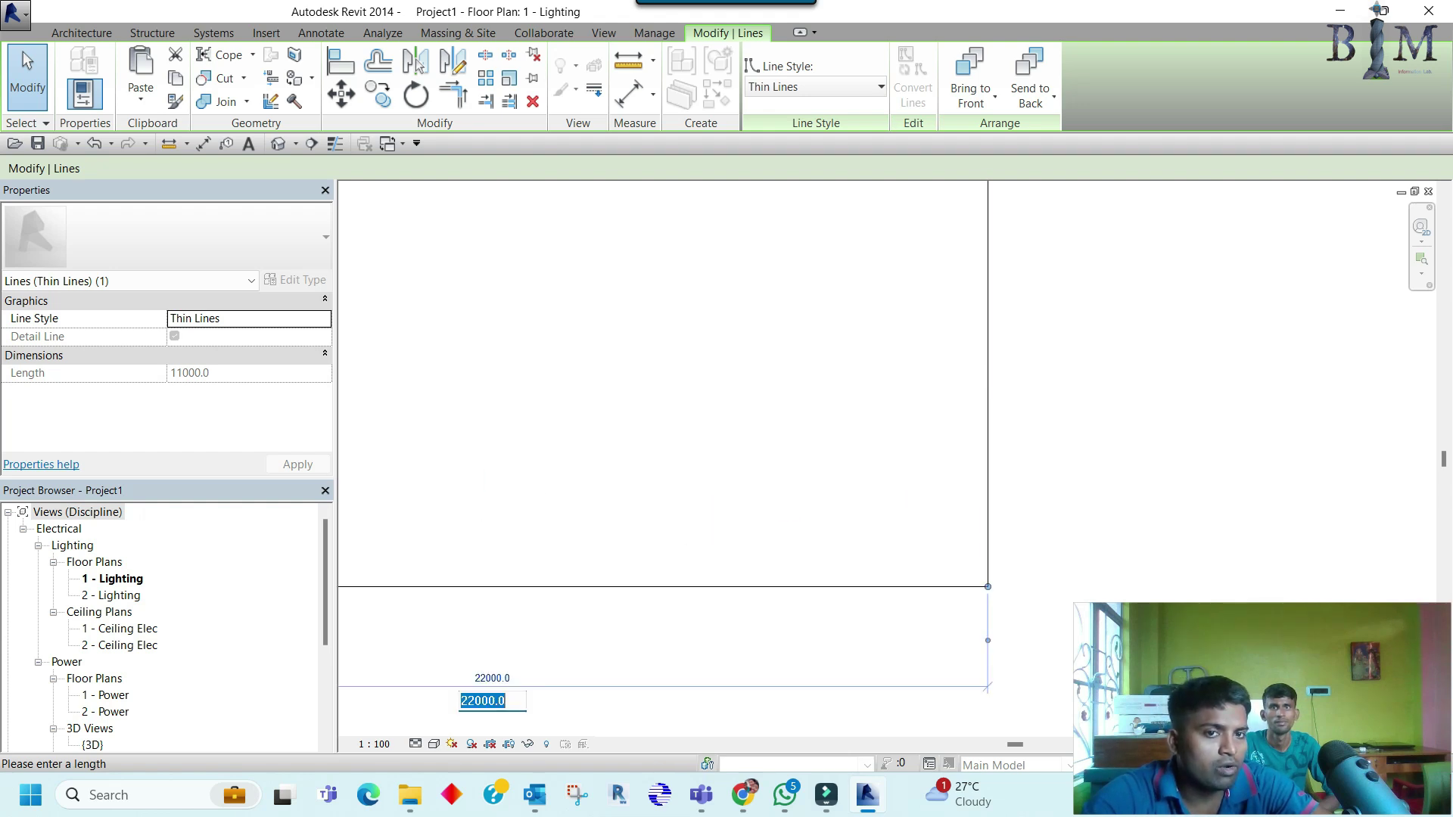
pyautogui.scroll(-3, 928, 460)
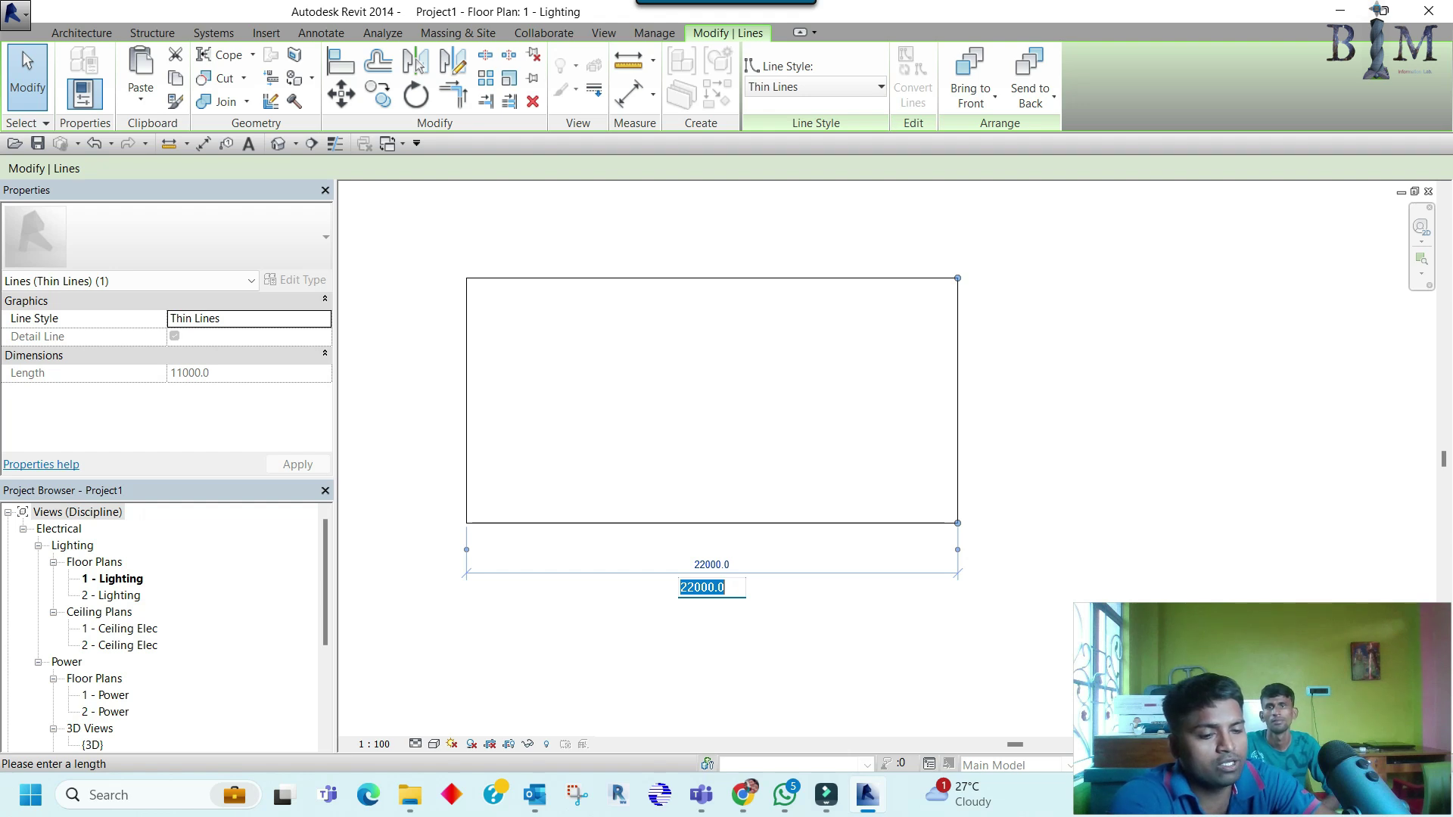
pyautogui.write('2.5')
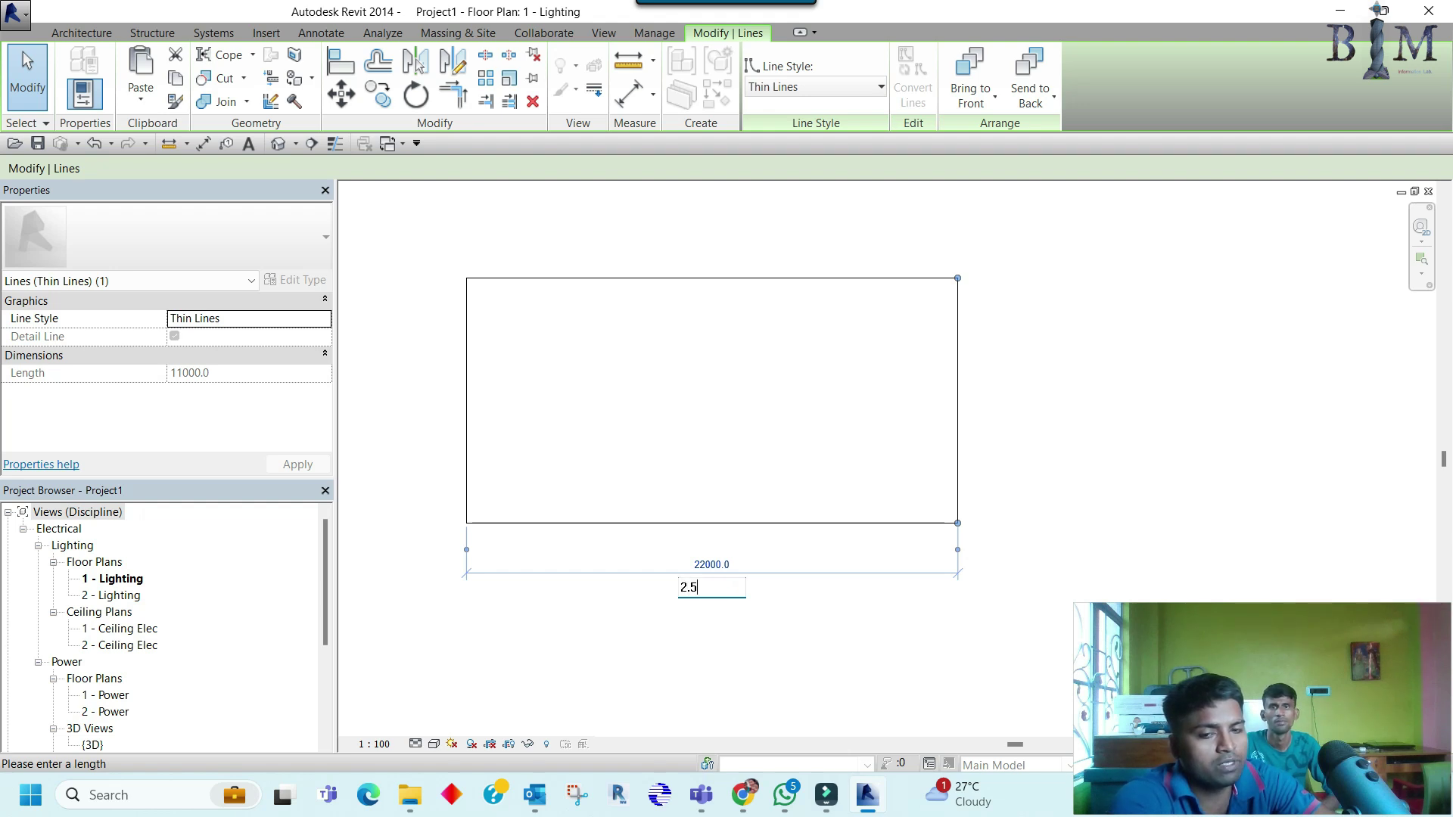
pyautogui.press('Return')
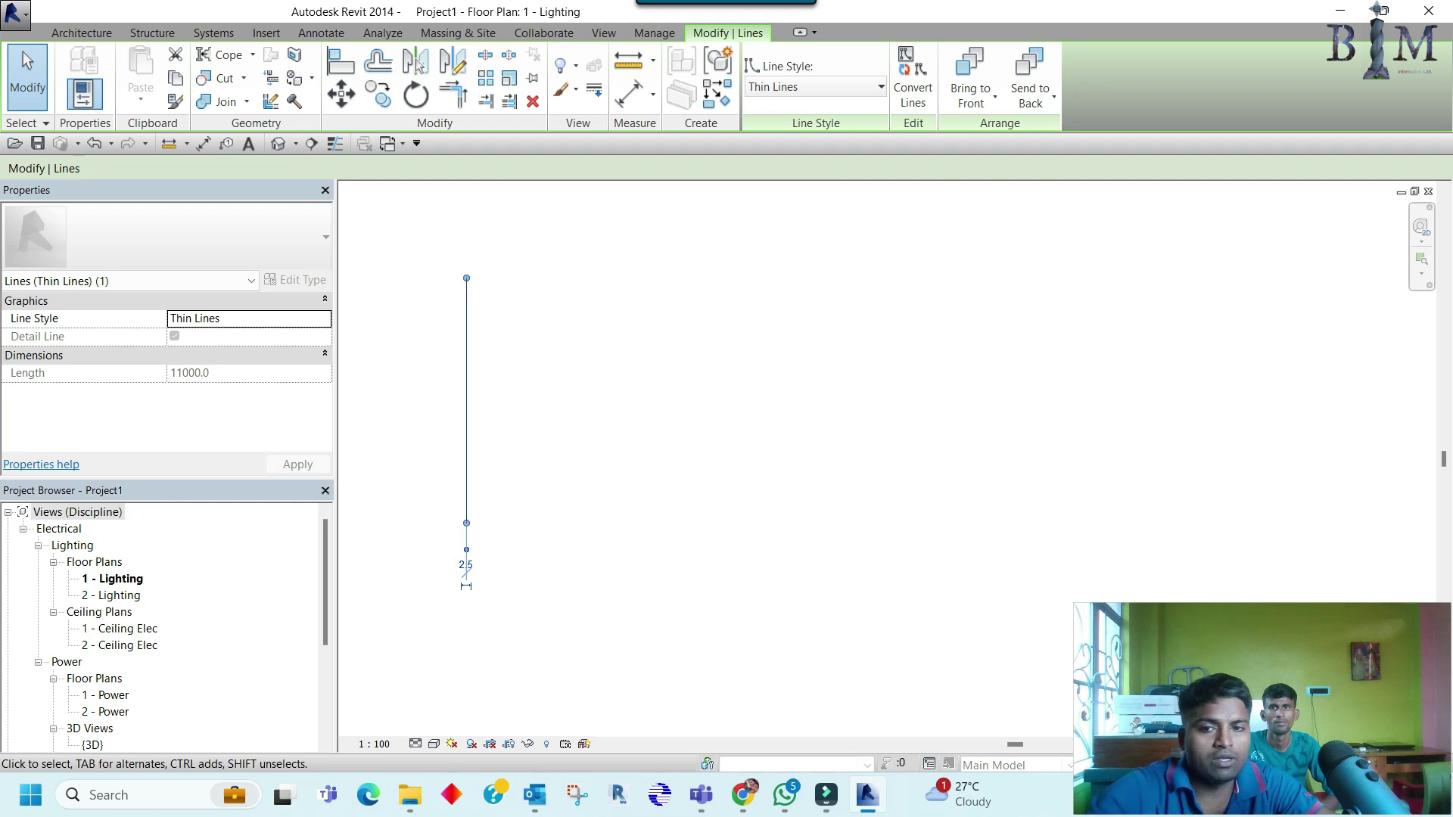
pyautogui.press('Escape')
# Step: Zoom to fit, switch to thin lines, and select the leftover vertical line
pyautogui.press('z')
pyautogui.press('f')
pyautogui.scroll(1, 738, 330)
pyautogui.scroll(1, 738, 329)
pyautogui.scroll(1, 738, 329)
pyautogui.scroll(1, 738, 329)
pyautogui.scroll(1, 726, 341)
pyautogui.press('t')
pyautogui.press('l')
pyautogui.scroll(-1, 709, 476)
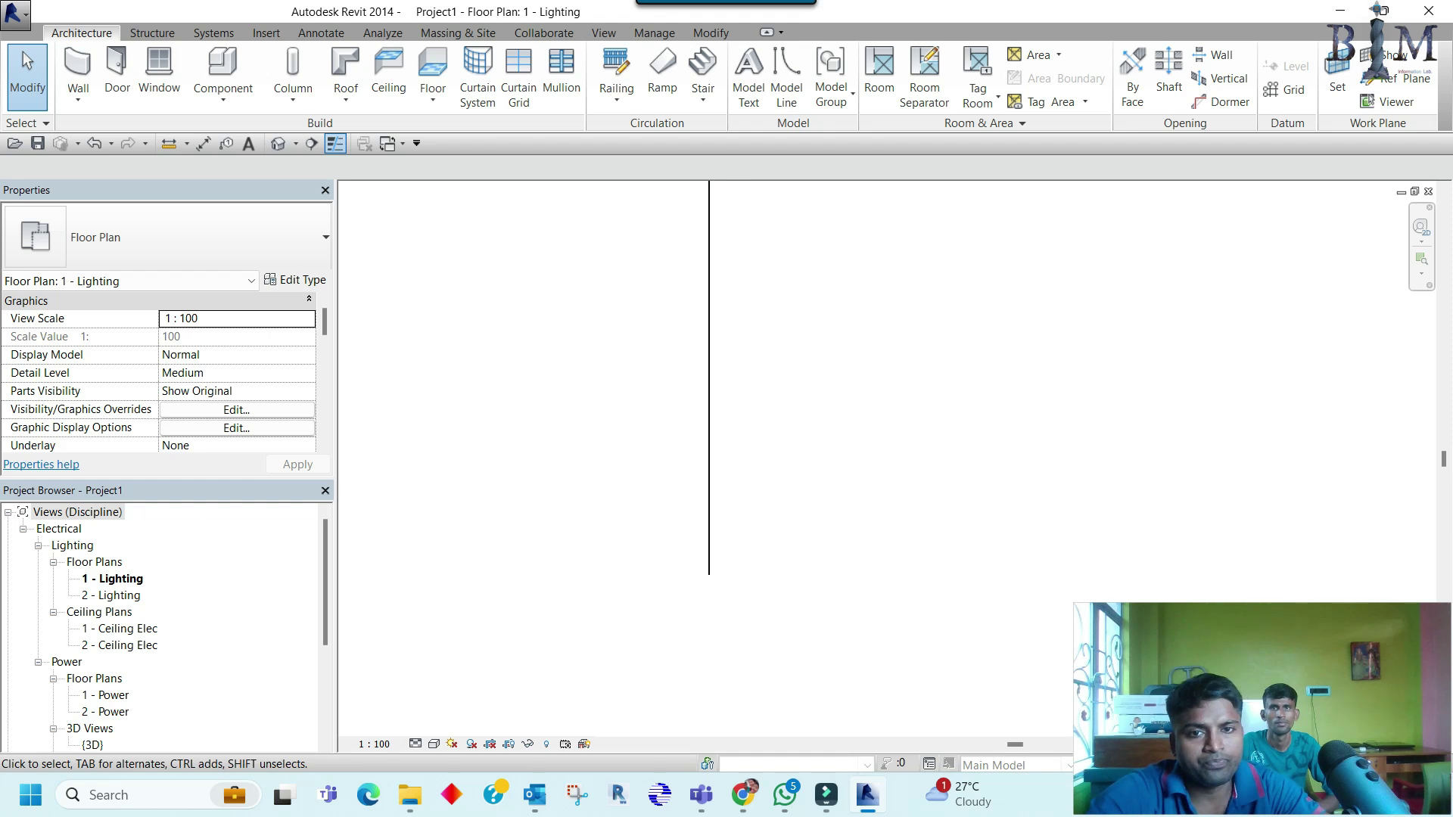
pyautogui.scroll(-2, 709, 477)
pyautogui.moveTo(691, 365); pyautogui.dragTo(731, 583)
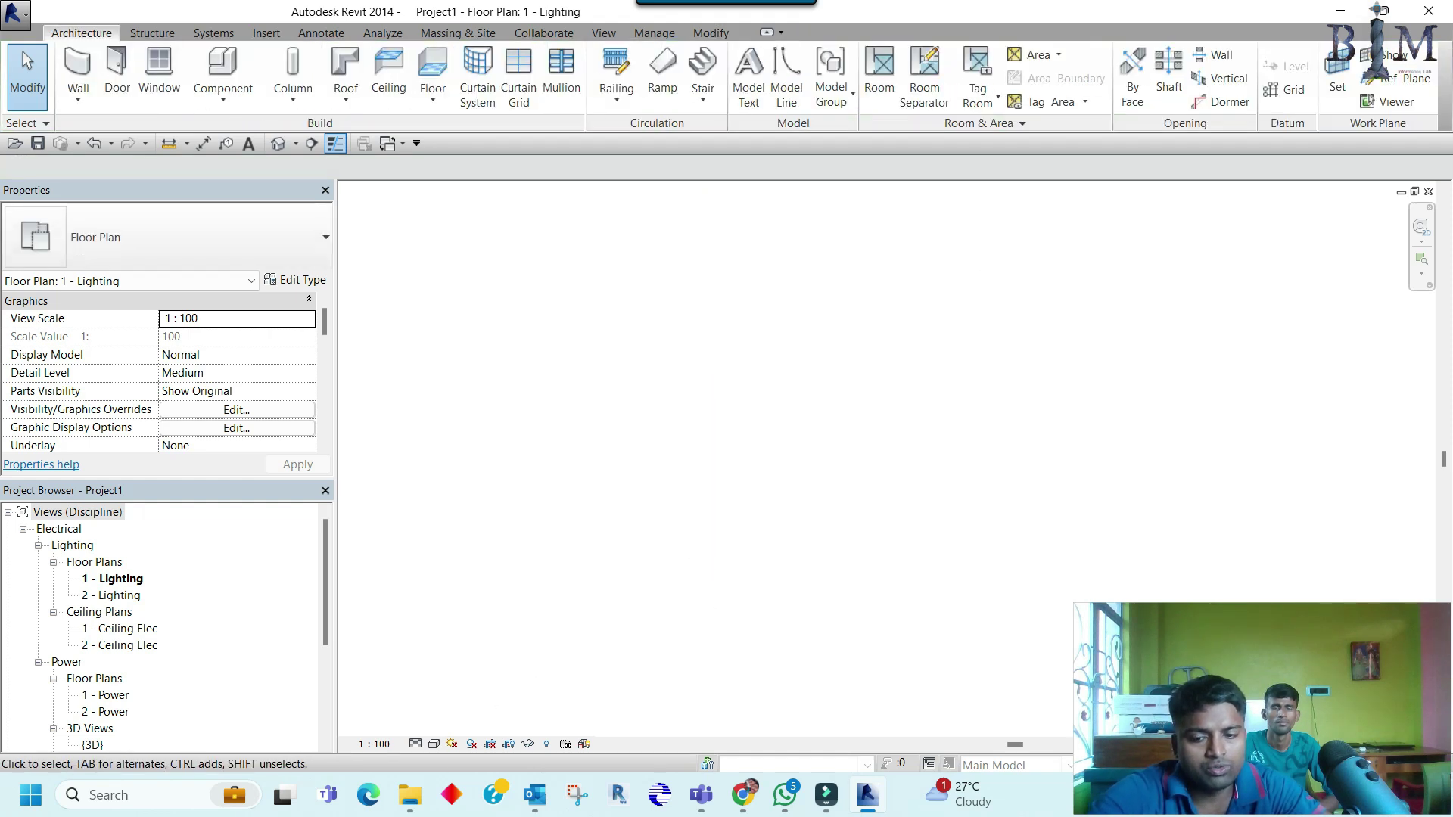
# Step: Draw a new detail-line rectangle in the plan
pyautogui.press('d')
pyautogui.press('l')
pyautogui.click(681, 448)
pyautogui.click(775, 56)
pyautogui.click(690, 399)
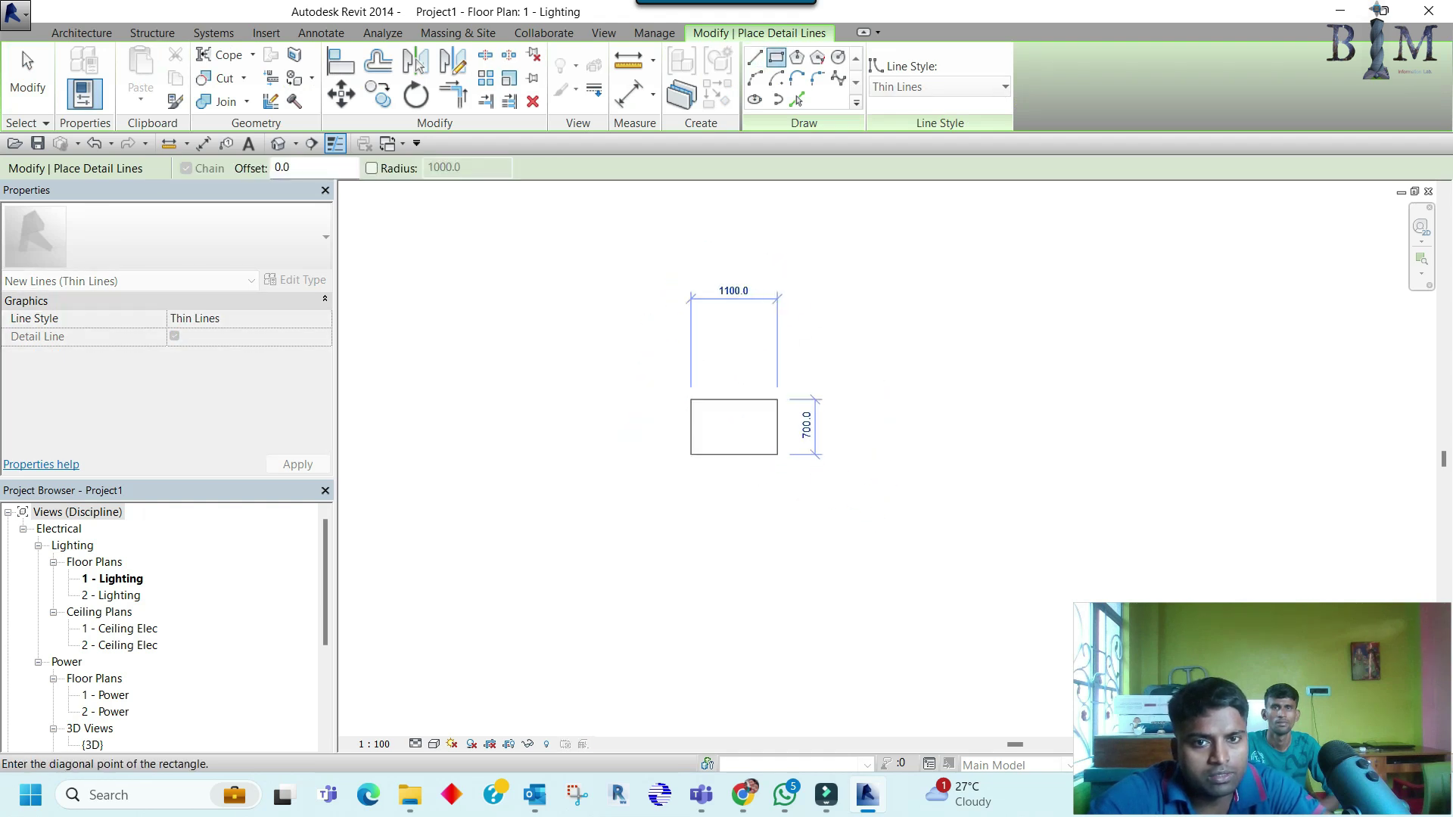
pyautogui.click(794, 457)
pyautogui.press('Escape')
pyautogui.press('Escape')
pyautogui.scroll(2, 795, 447)
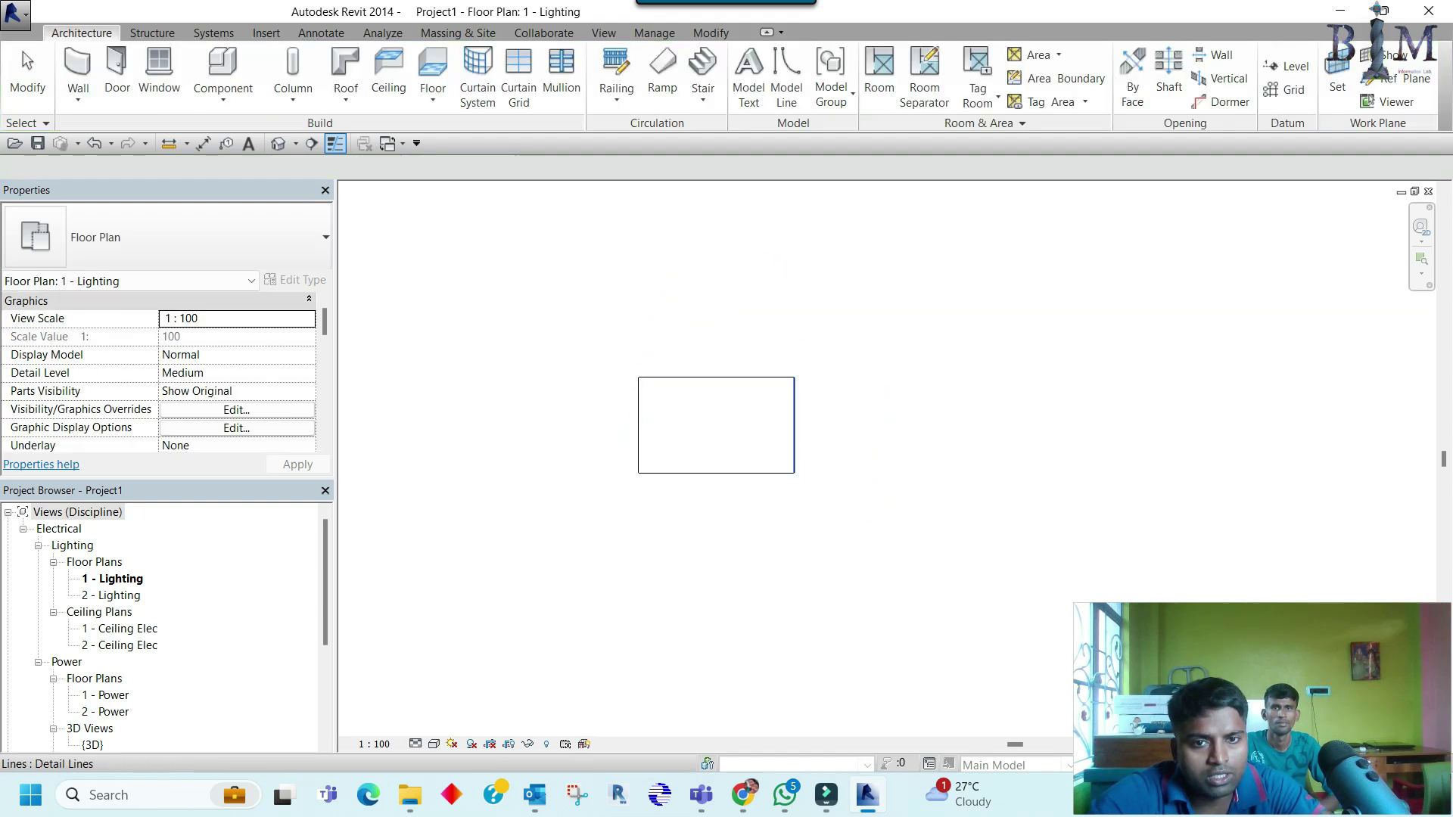
pyautogui.scroll(1, 795, 442)
# Step: Resize the rectangle to 2000 wide by 1500 high
pyautogui.click(795, 442)
pyautogui.click(704, 512)
pyautogui.write('2')
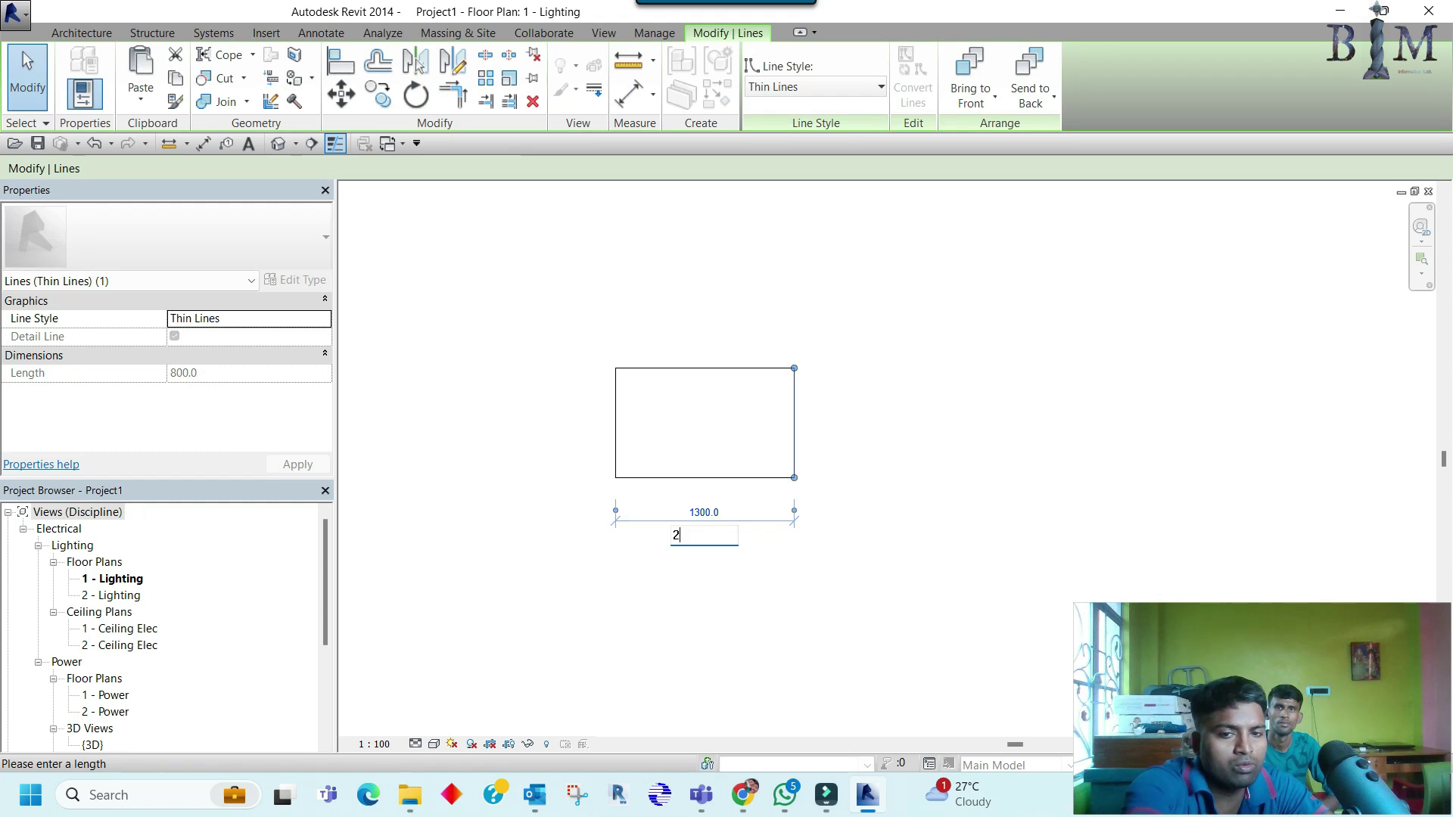
pyautogui.press('Return')
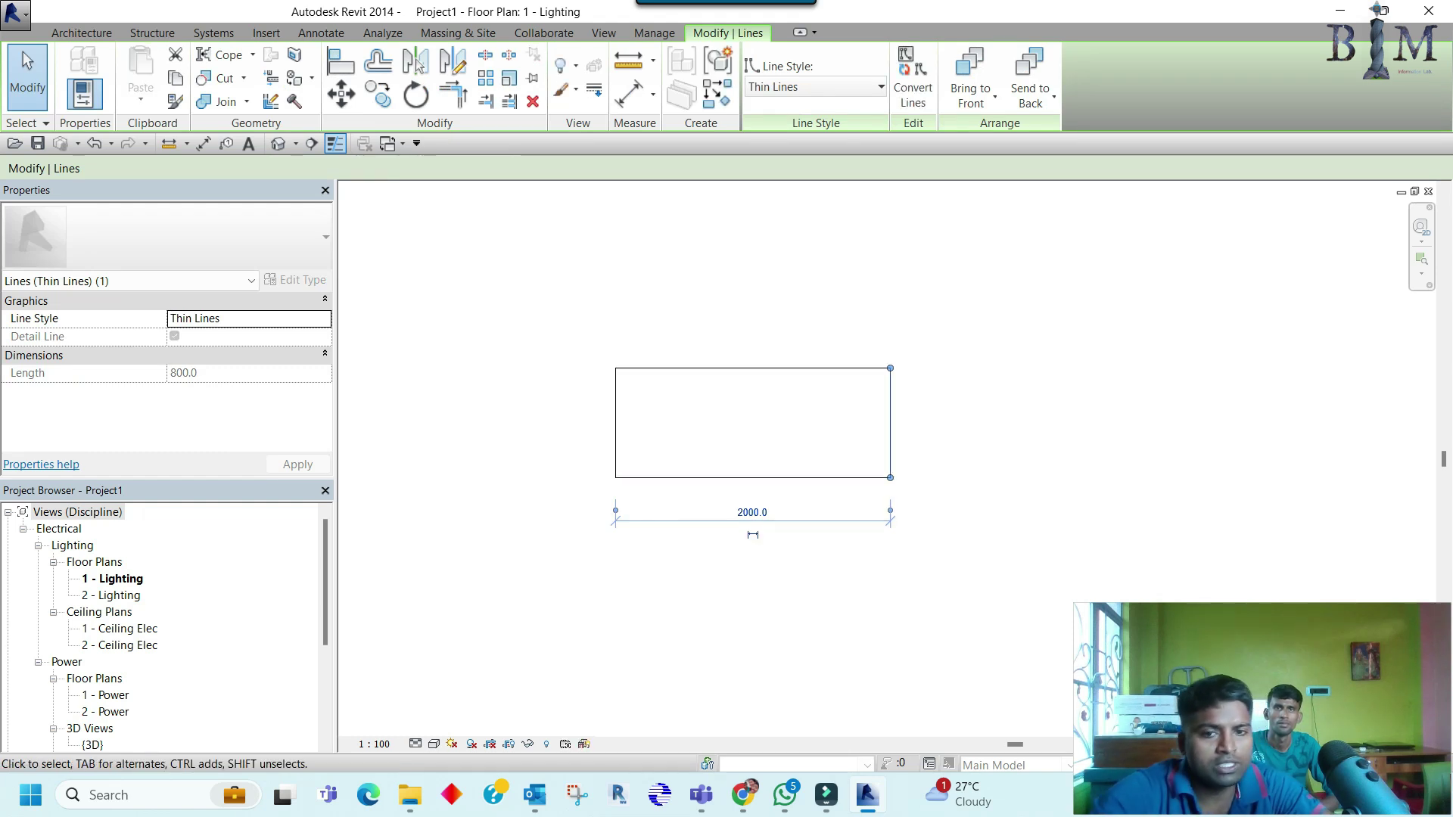
pyautogui.click(757, 369)
pyautogui.click(944, 424)
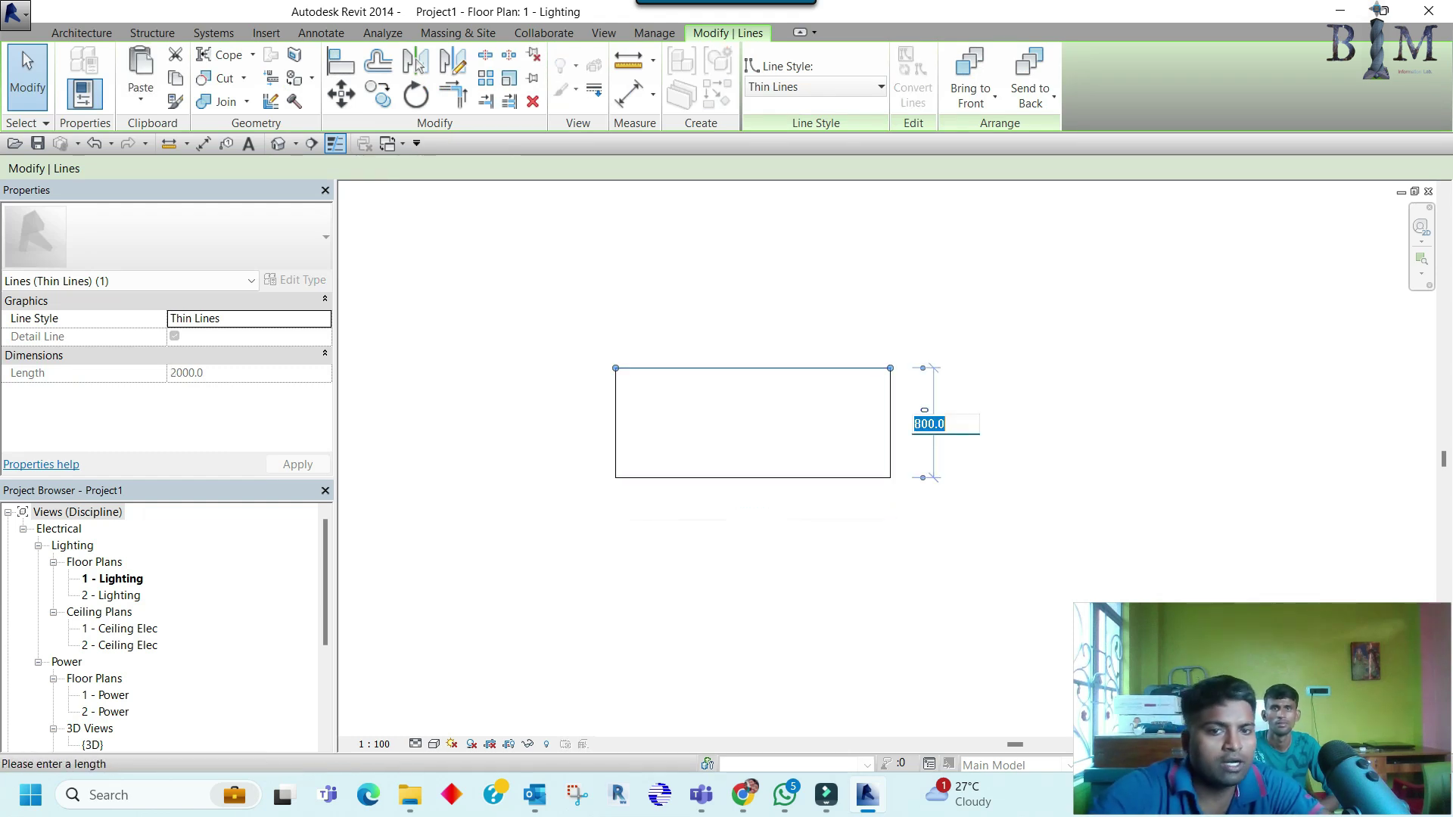
pyautogui.write('1500')
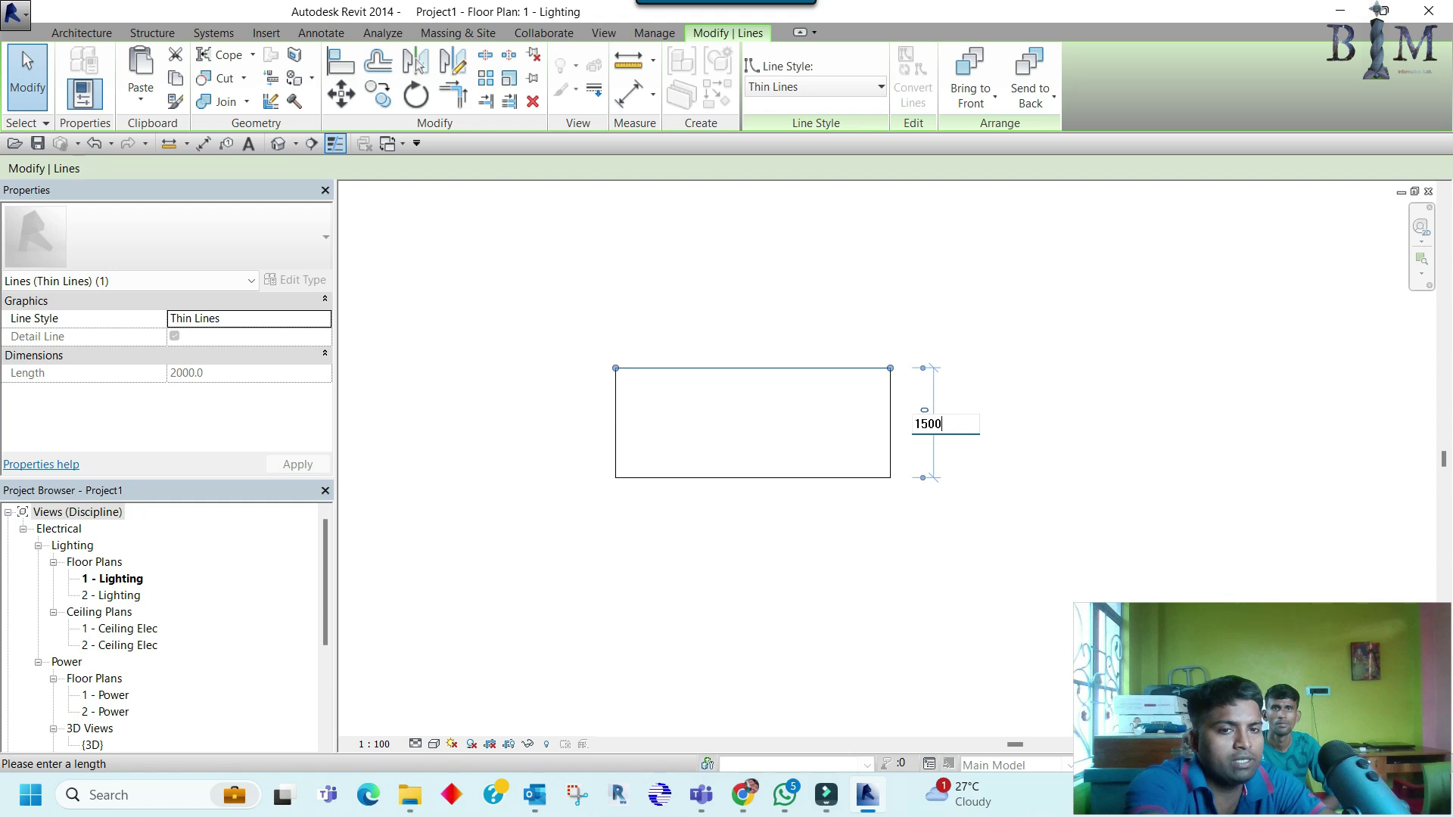
pyautogui.press('Return')
pyautogui.press('Escape')
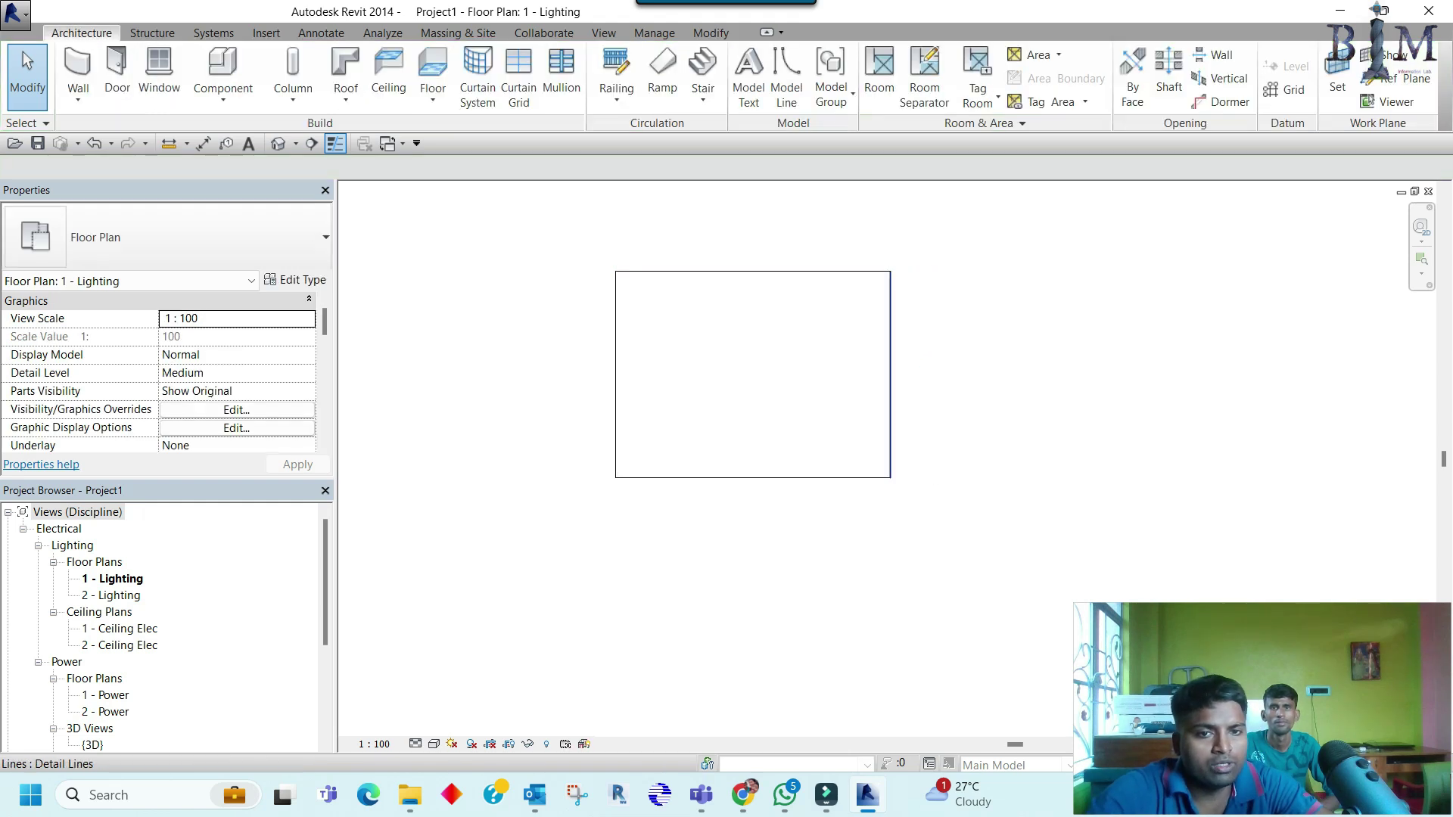
# Step: Add aligned dimensions: 2000 below the rectangle and 1500 to its right
pyautogui.press('d')
pyautogui.press('i')
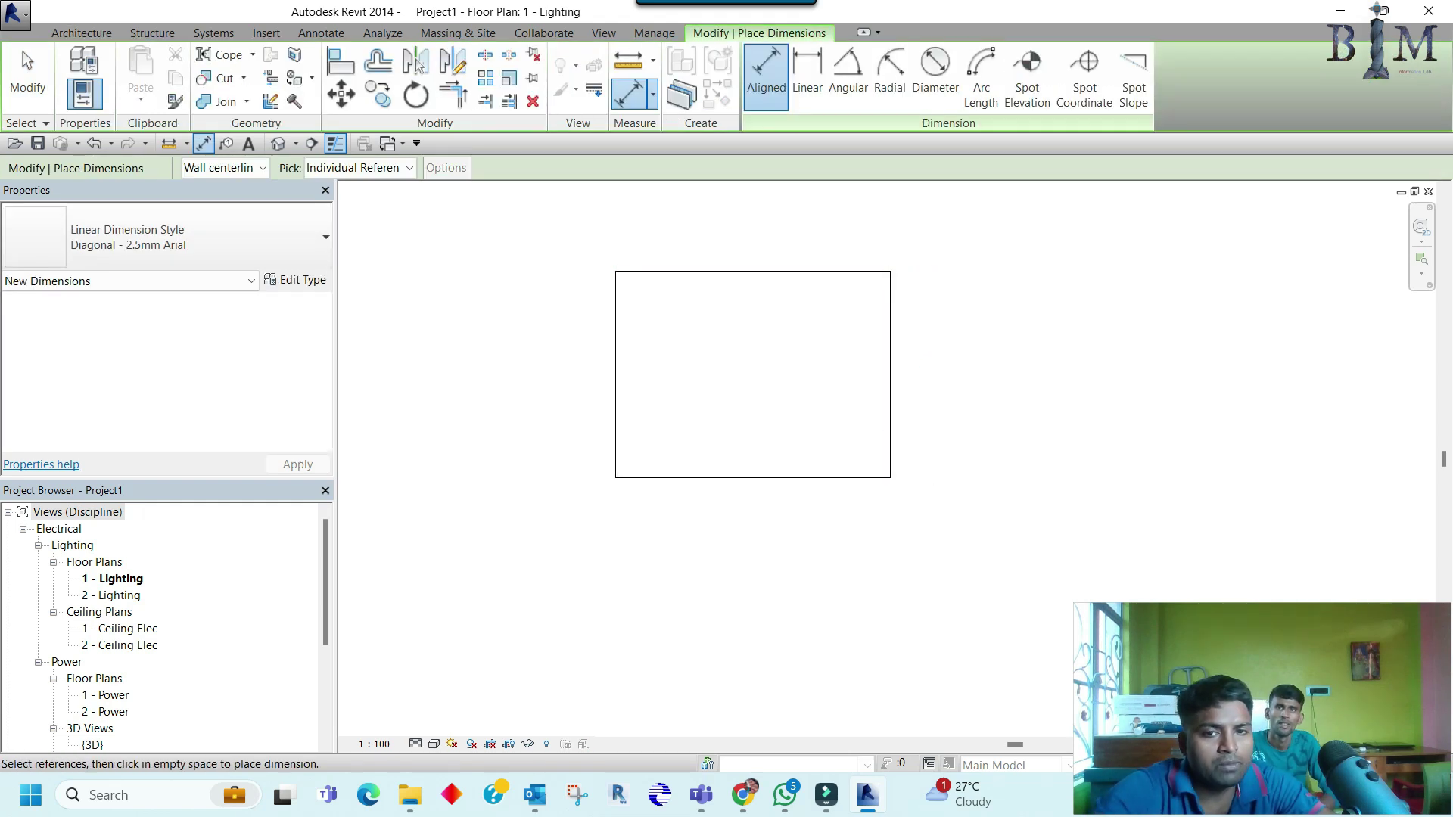
pyautogui.click(615, 394)
pyautogui.click(890, 413)
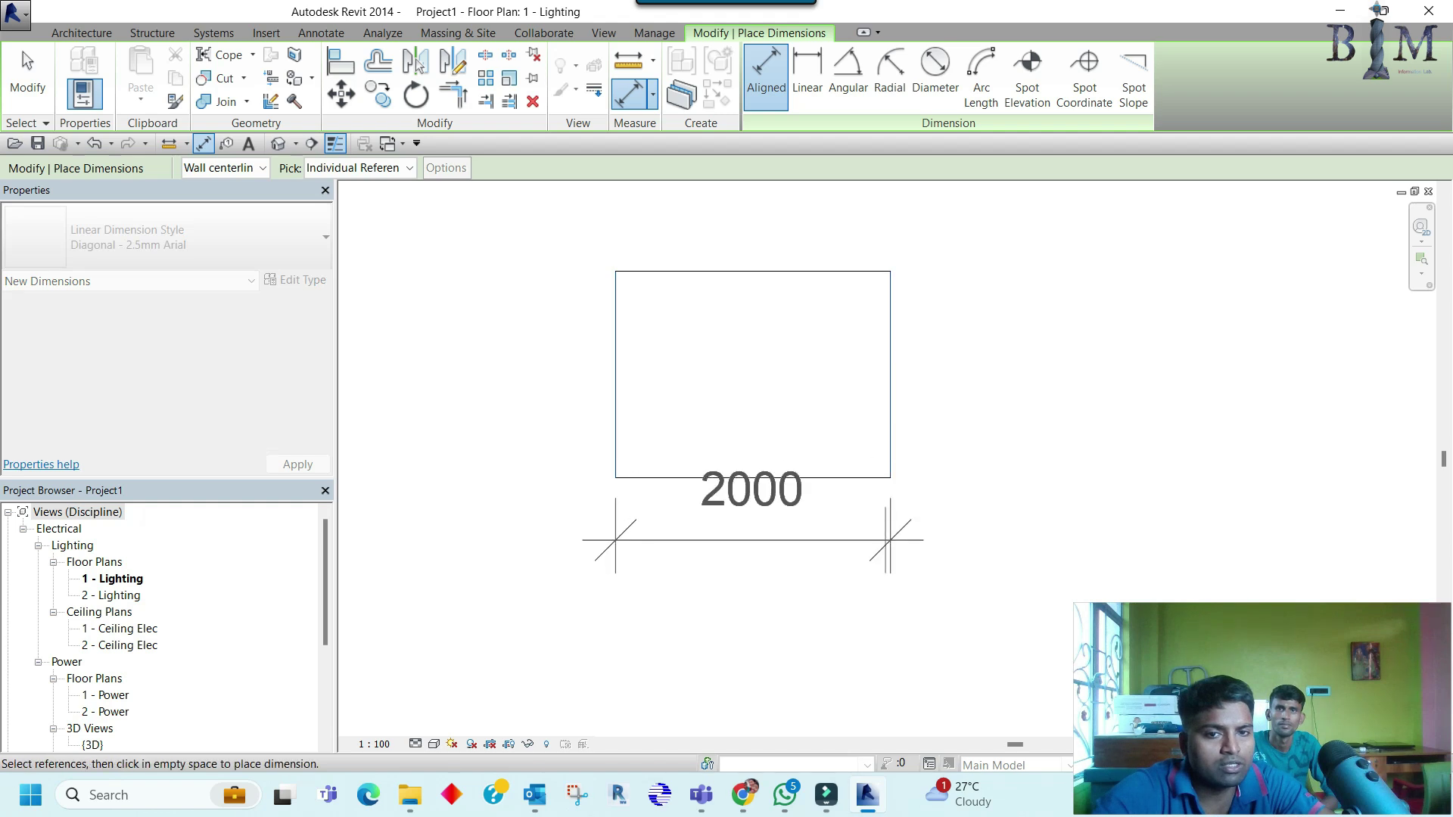
pyautogui.click(753, 575)
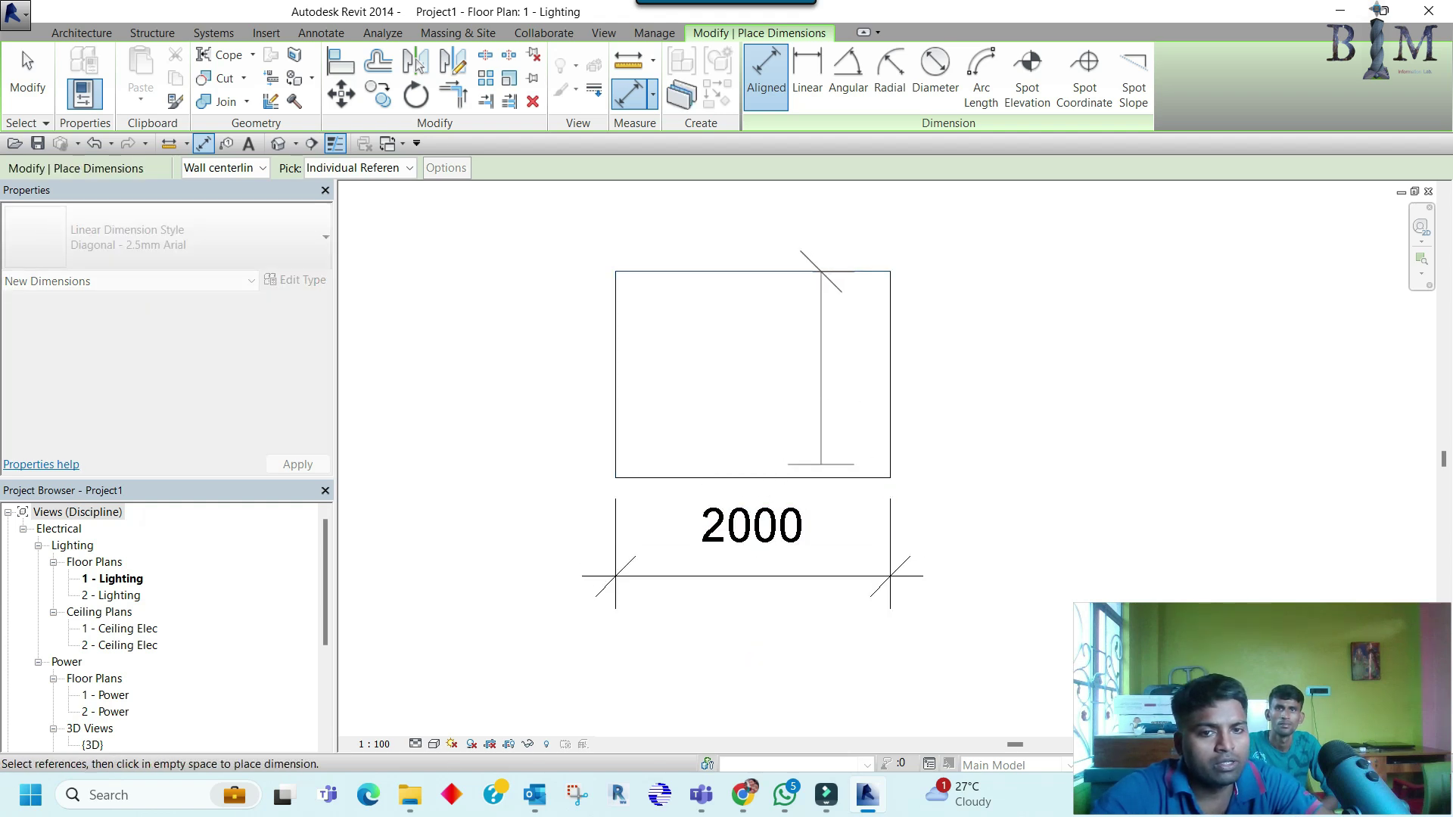
pyautogui.click(821, 477)
pyautogui.scroll(-2, 776, 489)
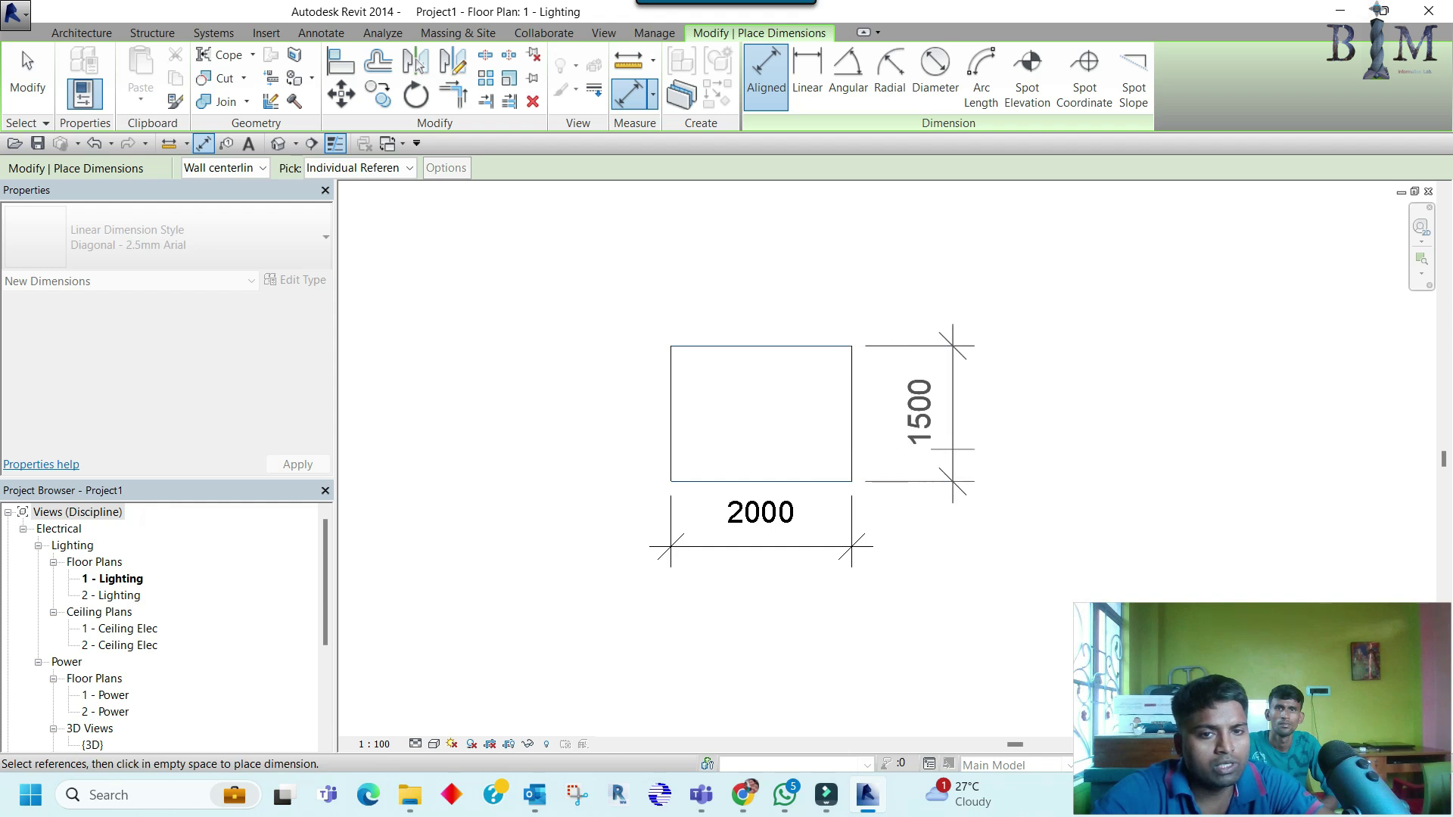
pyautogui.click(955, 413)
pyautogui.press('Escape')
pyautogui.press('Escape')
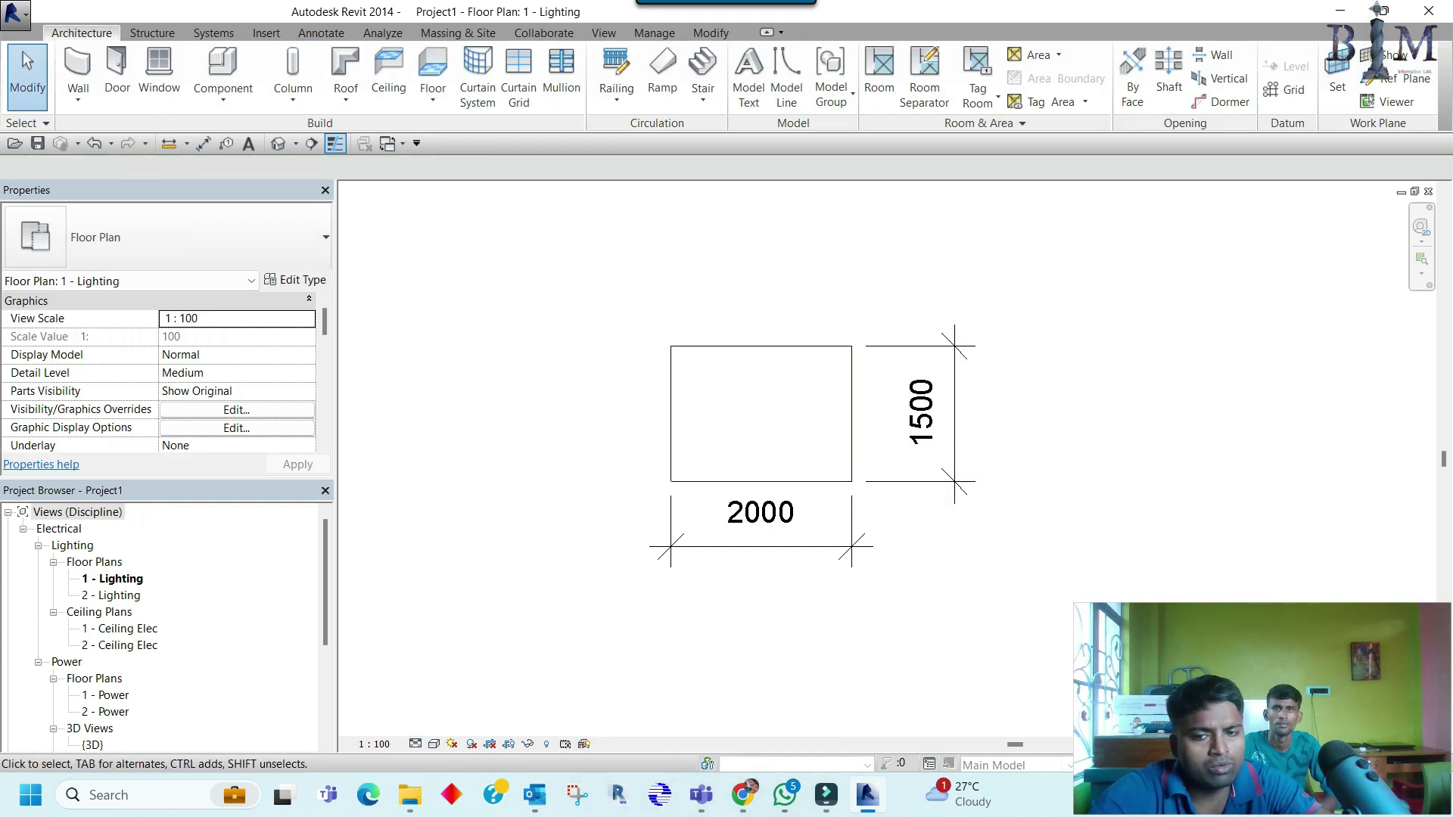
# Step: Try the 1:50 and then 1:10 view scales, zooming to fit after each
pyautogui.click(374, 743)
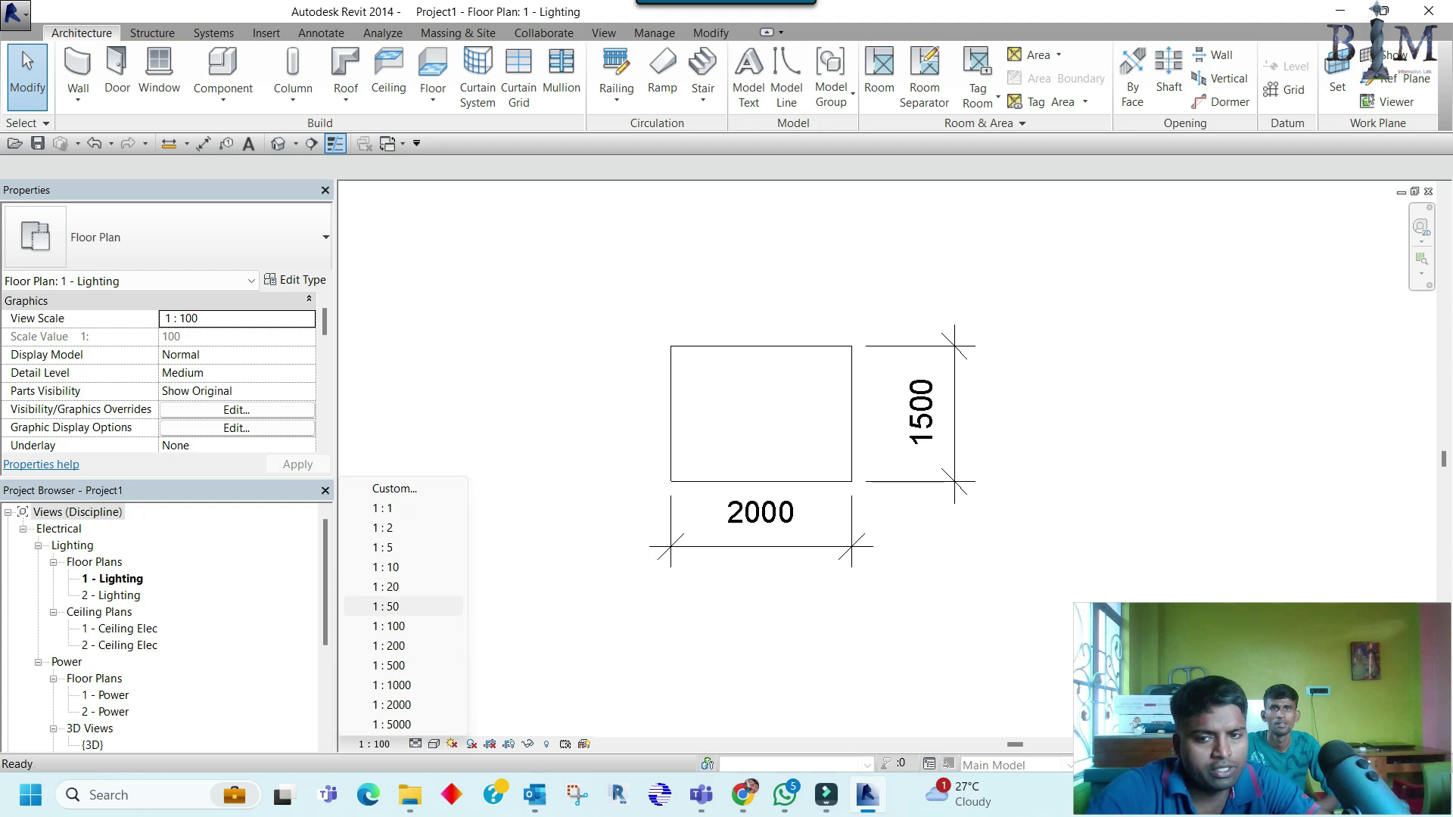
pyautogui.click(386, 607)
pyautogui.press('z')
pyautogui.press('f')
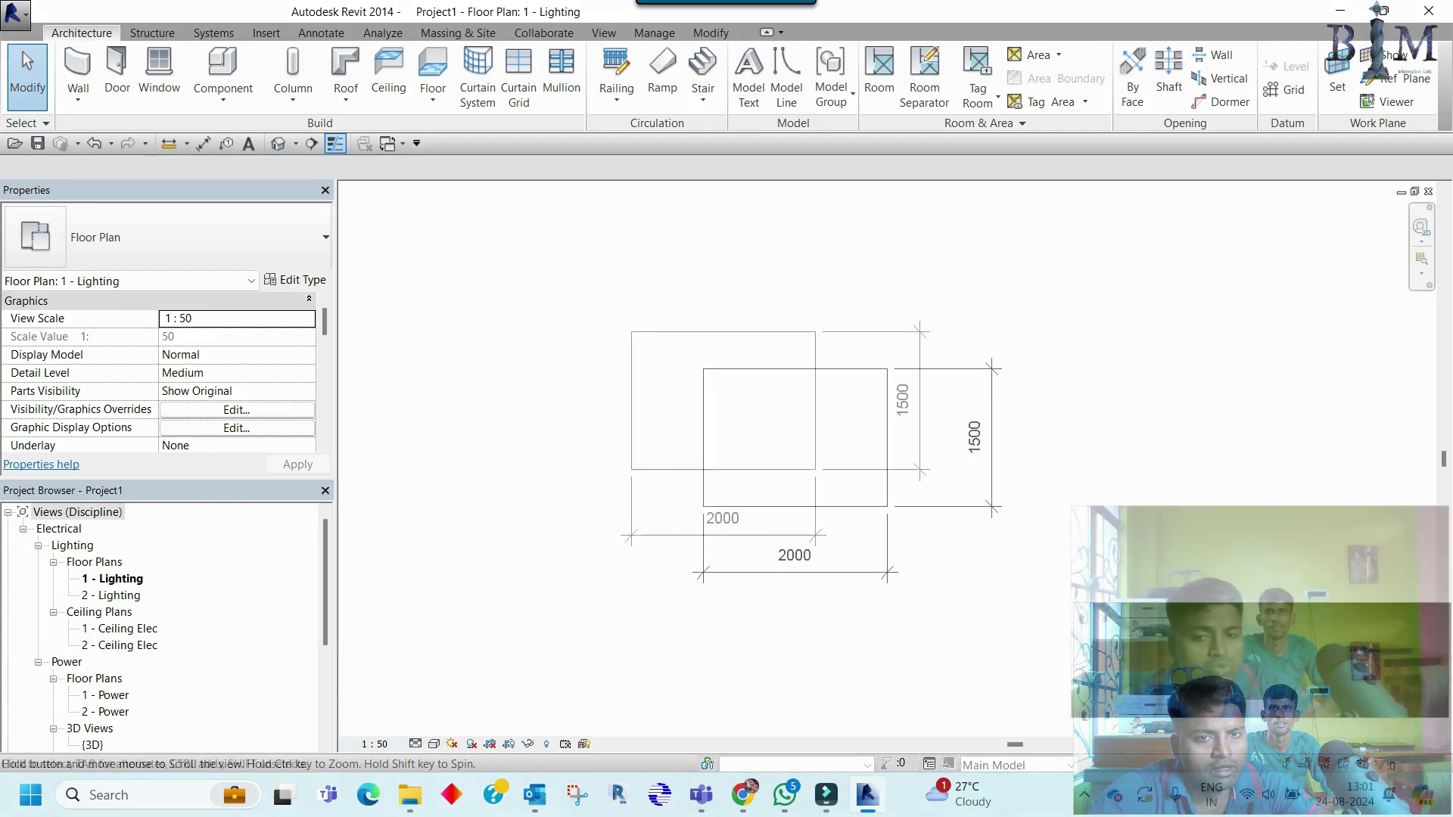
pyautogui.click(374, 744)
pyautogui.click(386, 566)
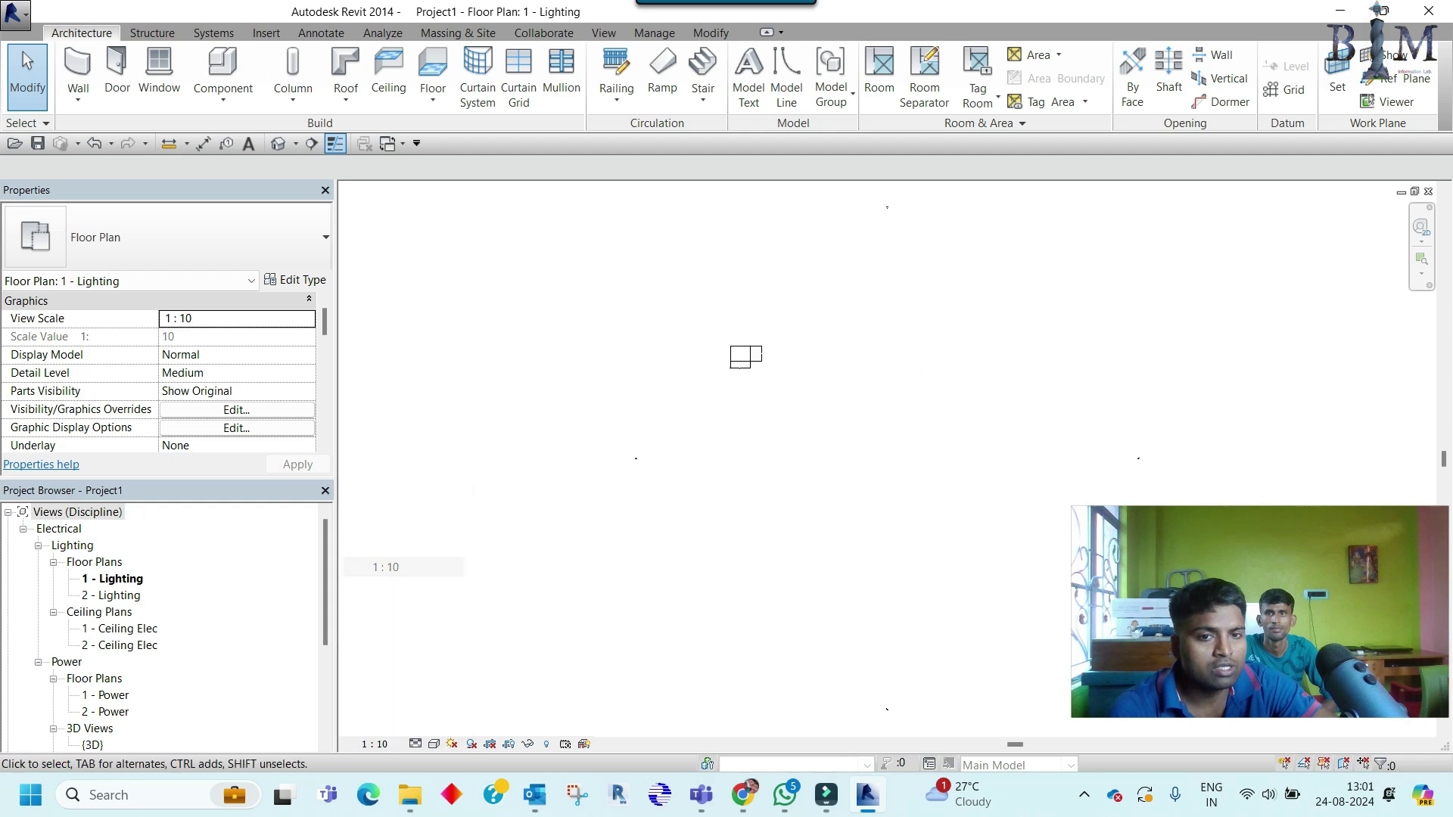
pyautogui.press('z')
pyautogui.press('f')
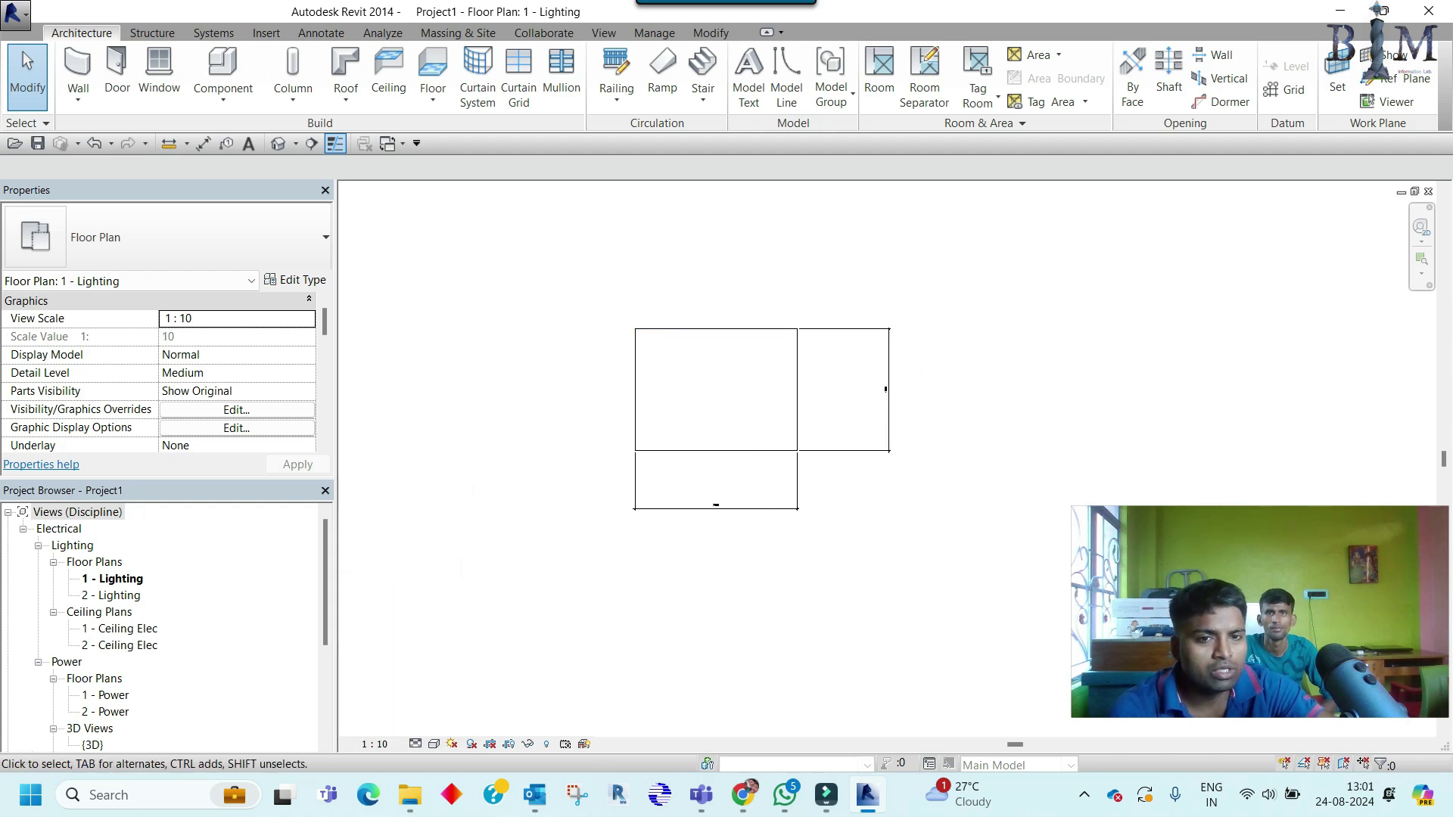
# Step: Pull the 1500 dimension closer to the rectangle and set a custom 1:25 scale
pyautogui.click(910, 384)
pyautogui.moveTo(908, 384); pyautogui.dragTo(804, 384)
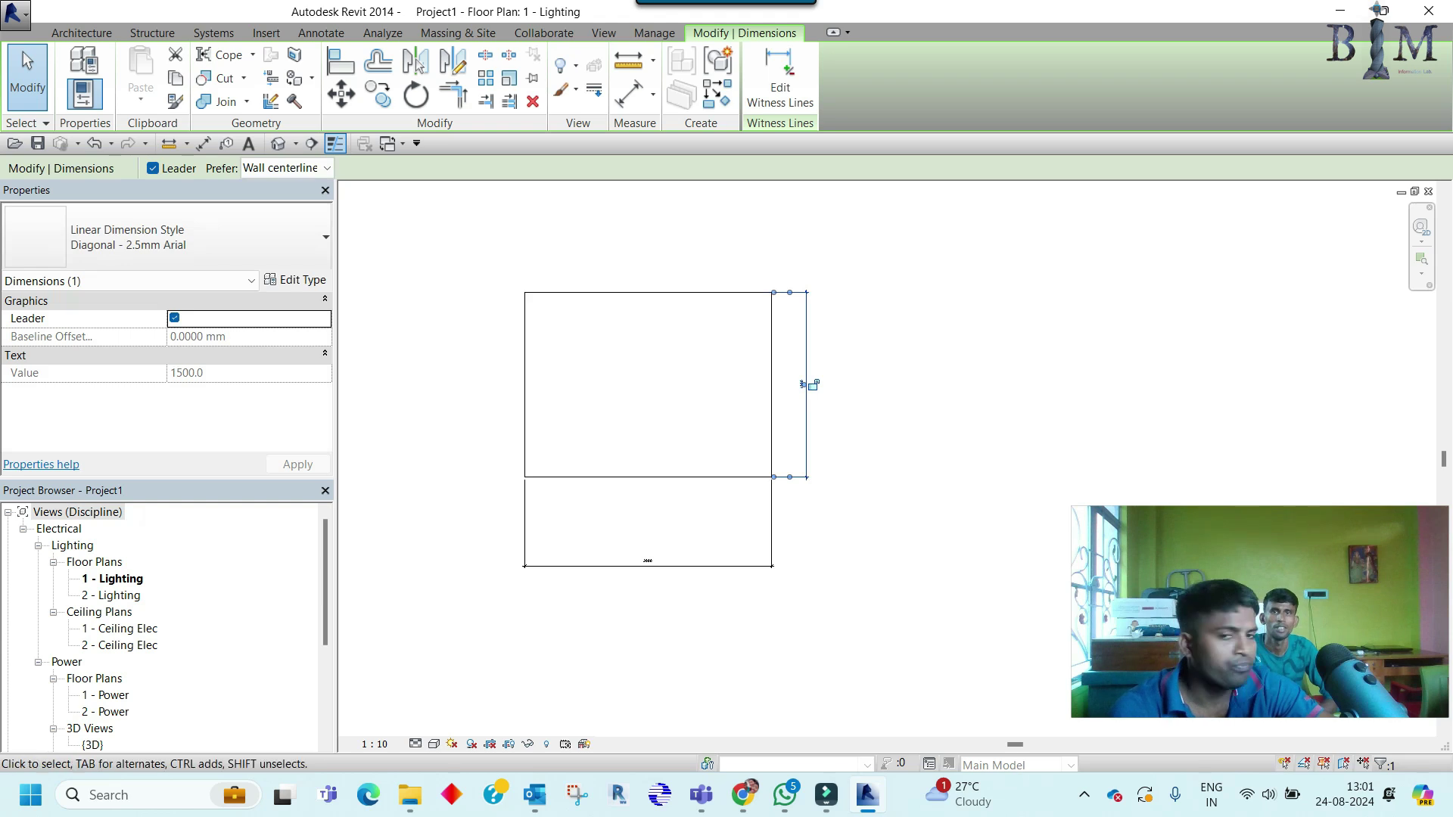
pyautogui.press('Escape')
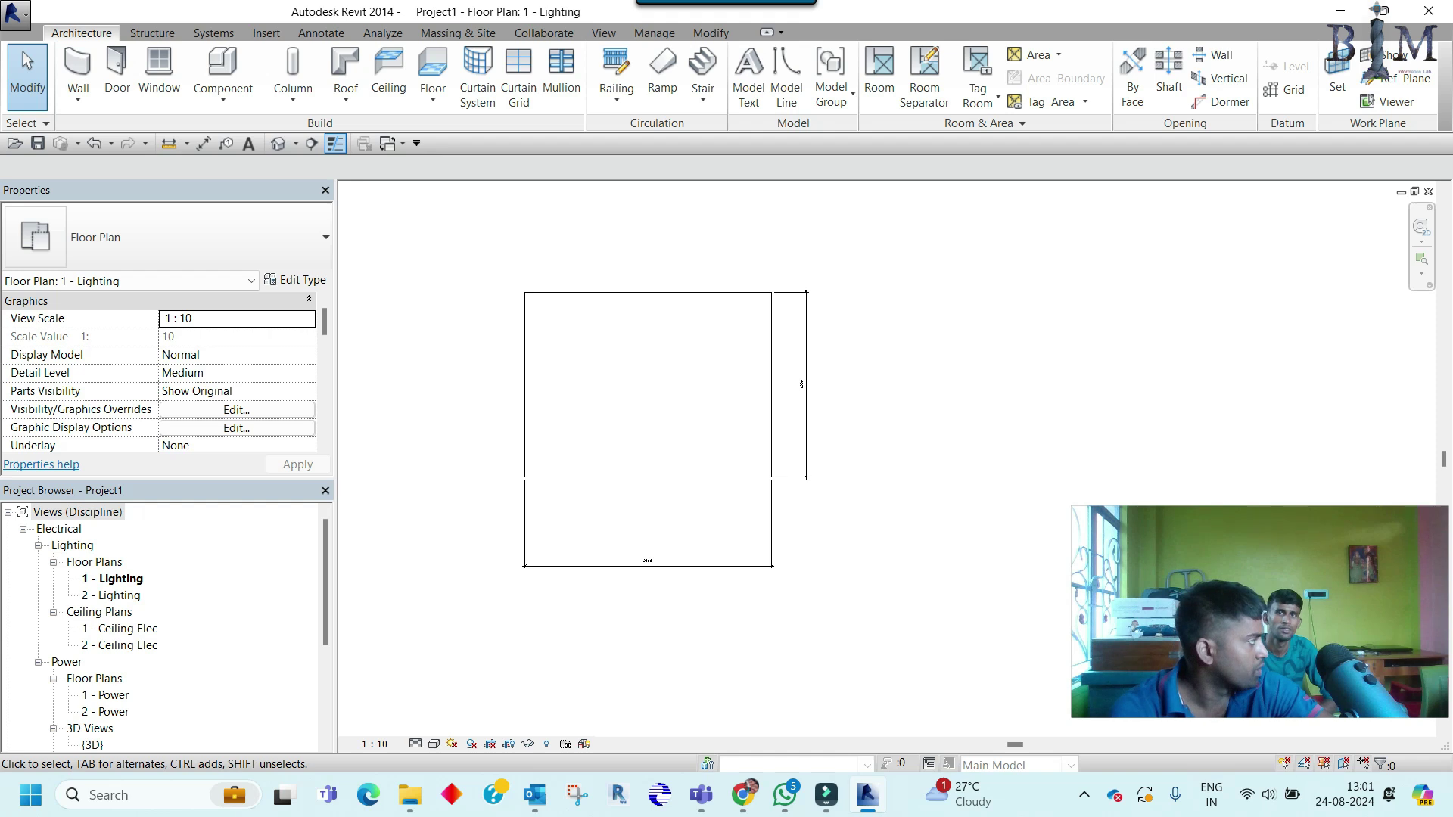
pyautogui.click(374, 744)
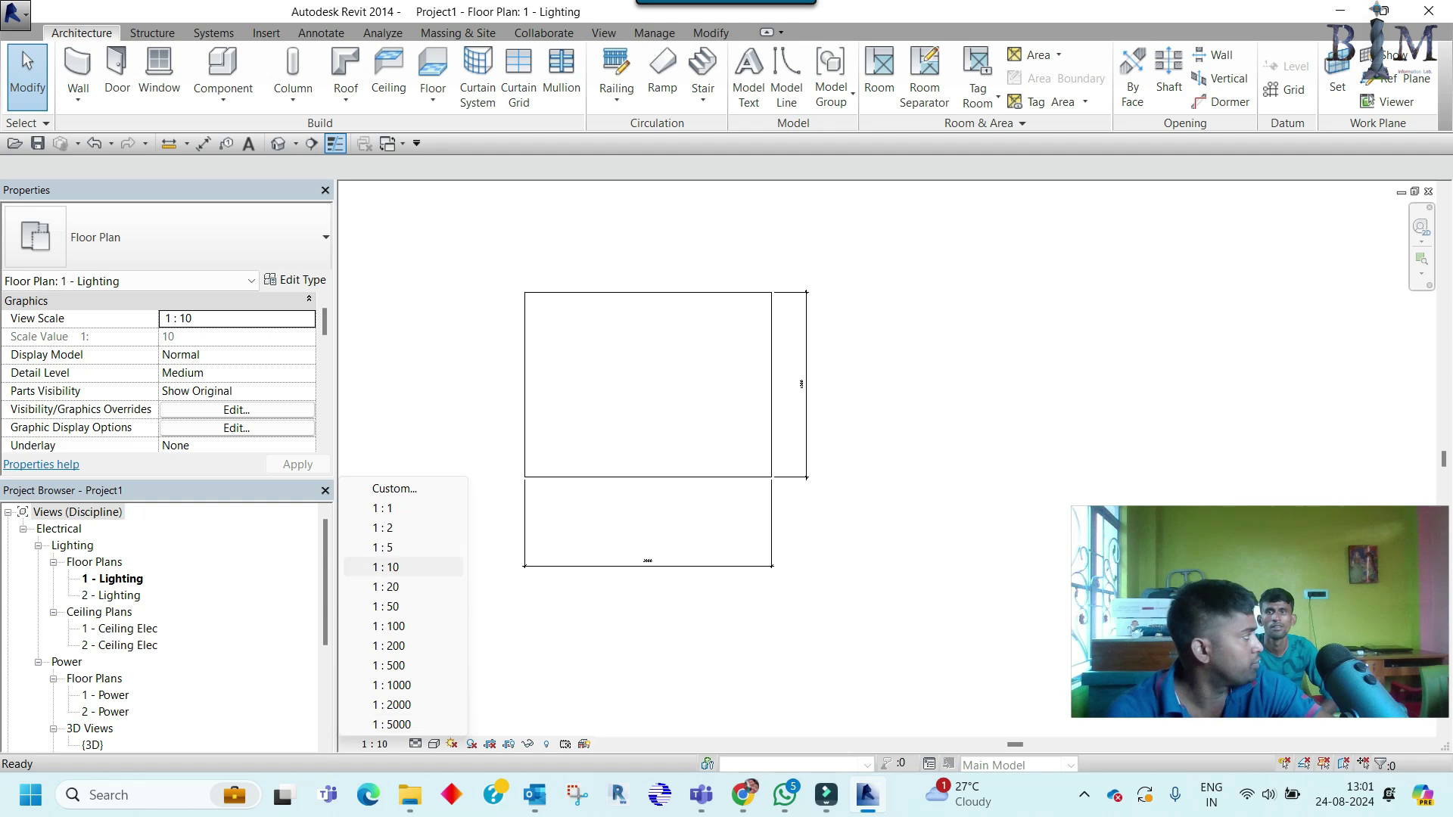
pyautogui.click(394, 488)
pyautogui.write('25')
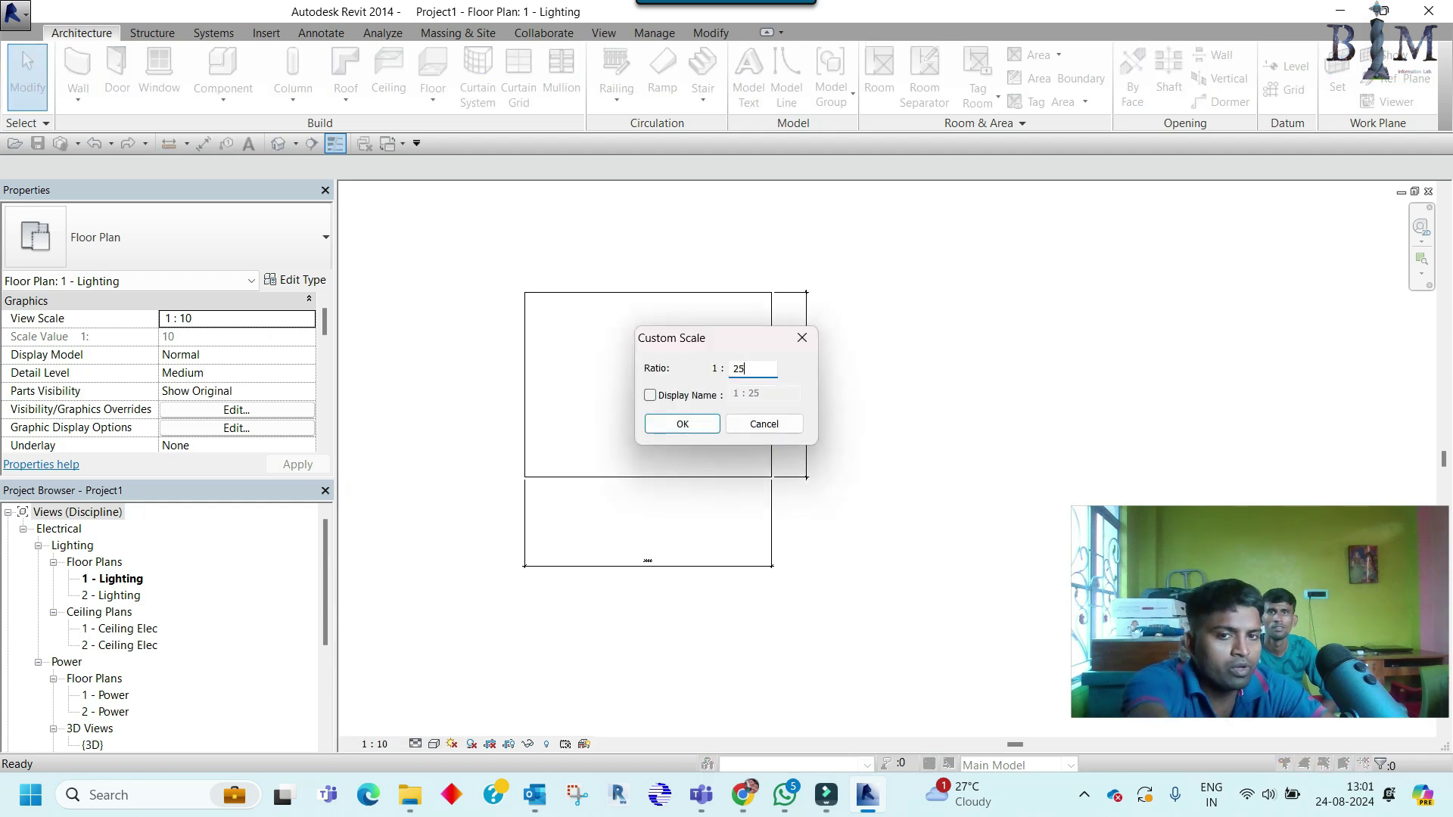
pyautogui.click(682, 423)
# Step: Drag the 2000 dimension up closer to the rectangle's bottom edge
pyautogui.scroll(2, 744, 344)
pyautogui.scroll(3, 745, 344)
pyautogui.scroll(3, 745, 344)
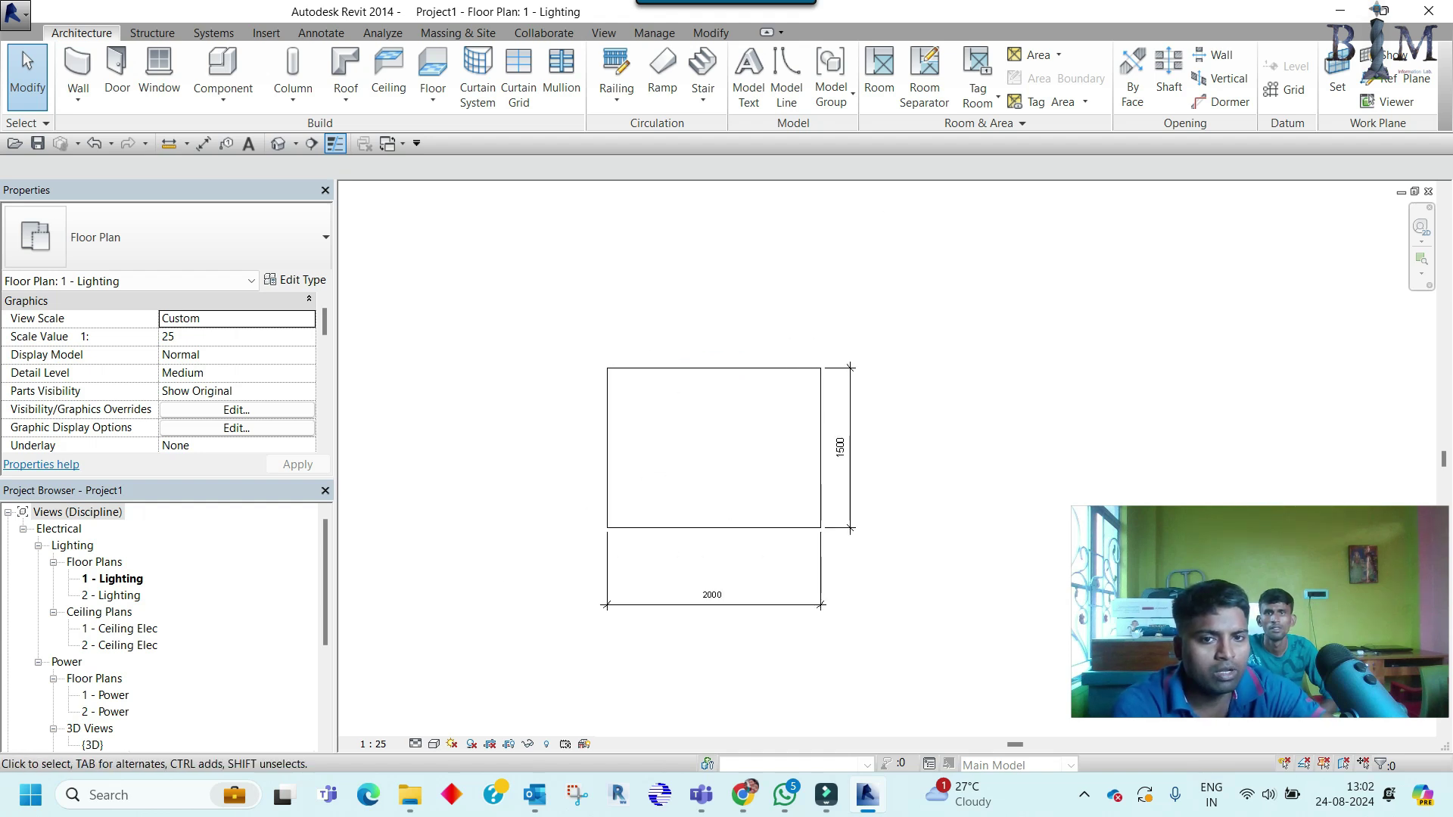
pyautogui.moveTo(712, 606); pyautogui.dragTo(700, 562, button='middle')
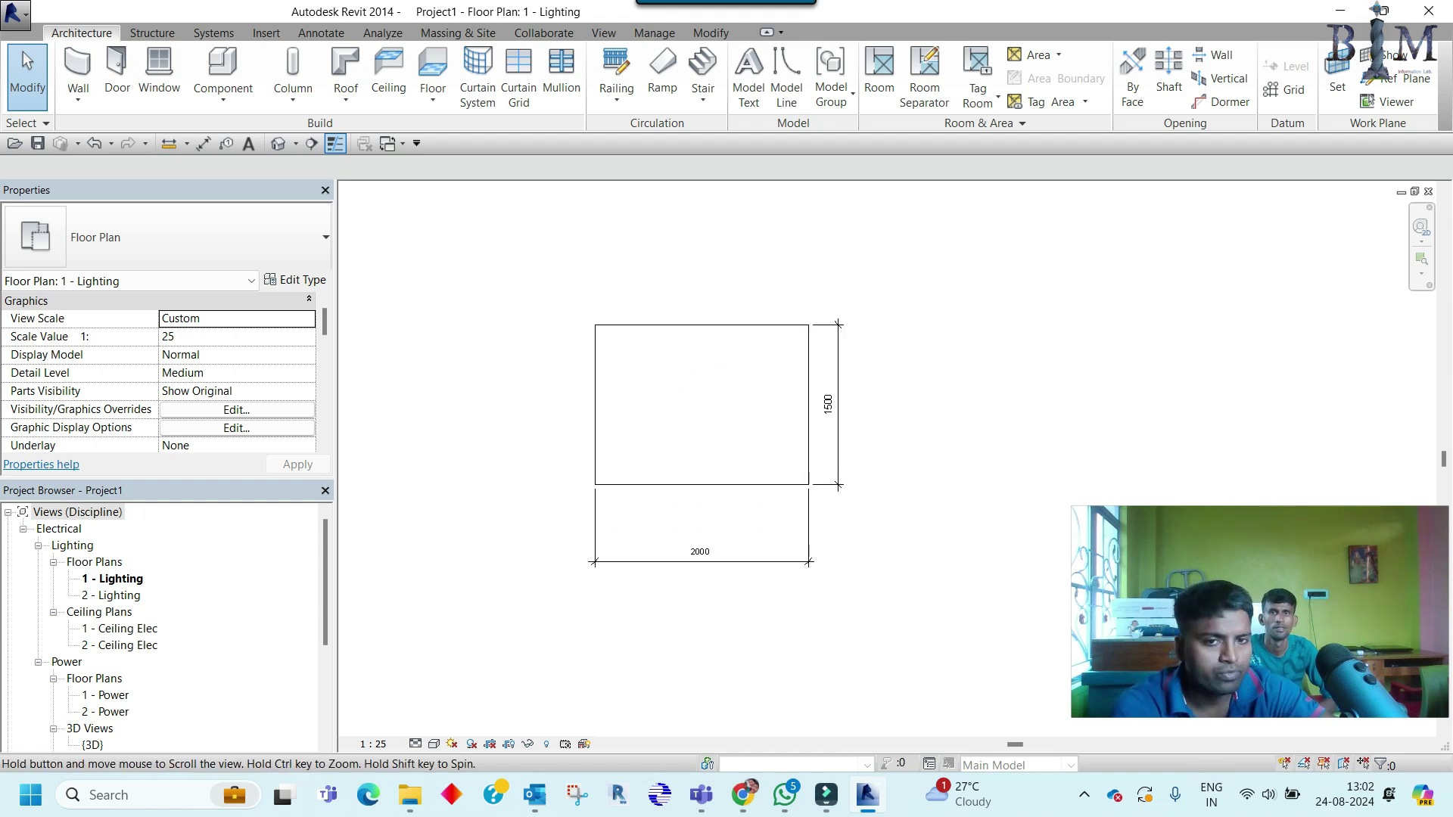
pyautogui.moveTo(700, 562); pyautogui.dragTo(675, 518)
pyautogui.press('Escape')
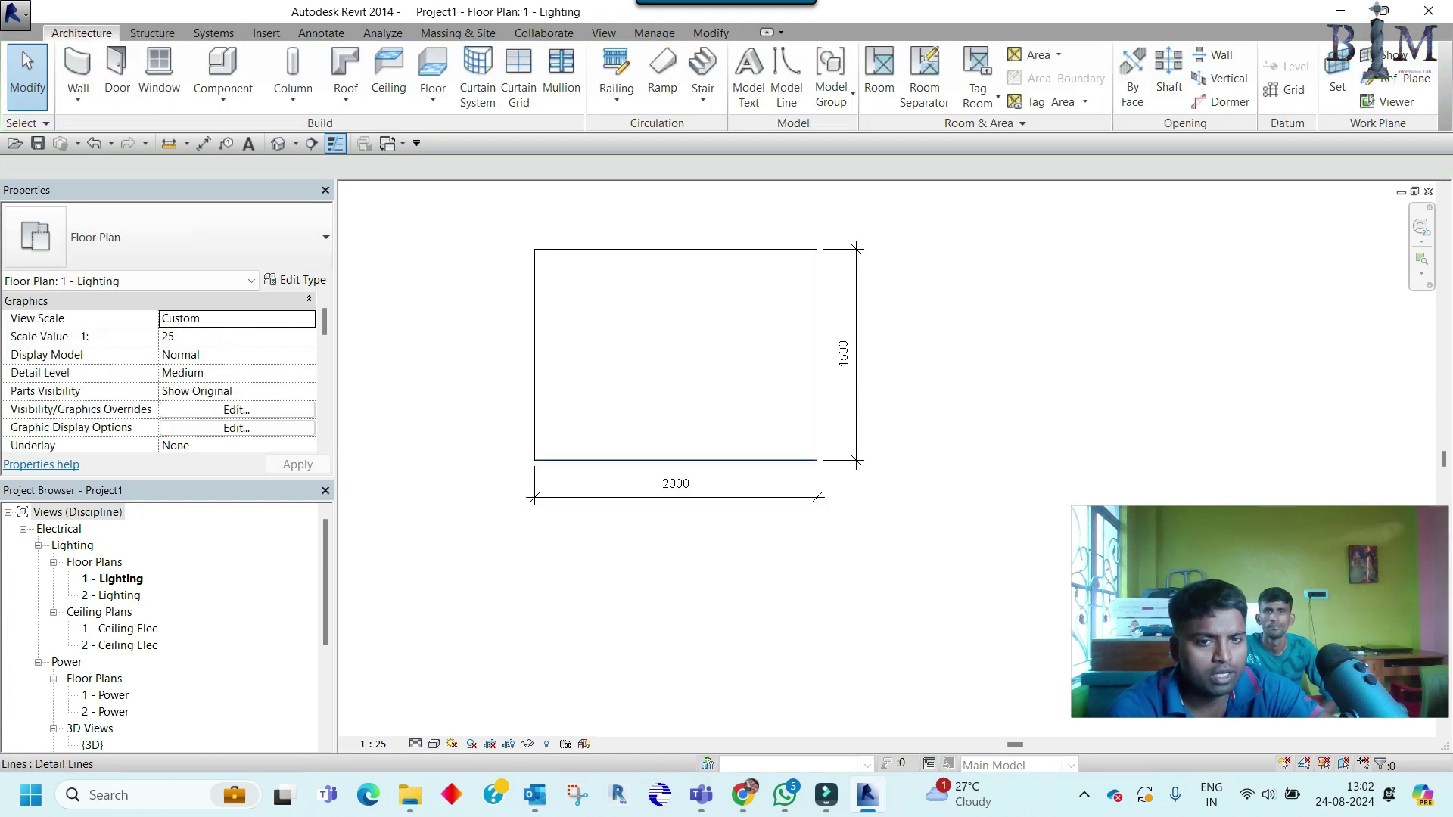
pyautogui.click(675, 460)
pyautogui.press('Escape')
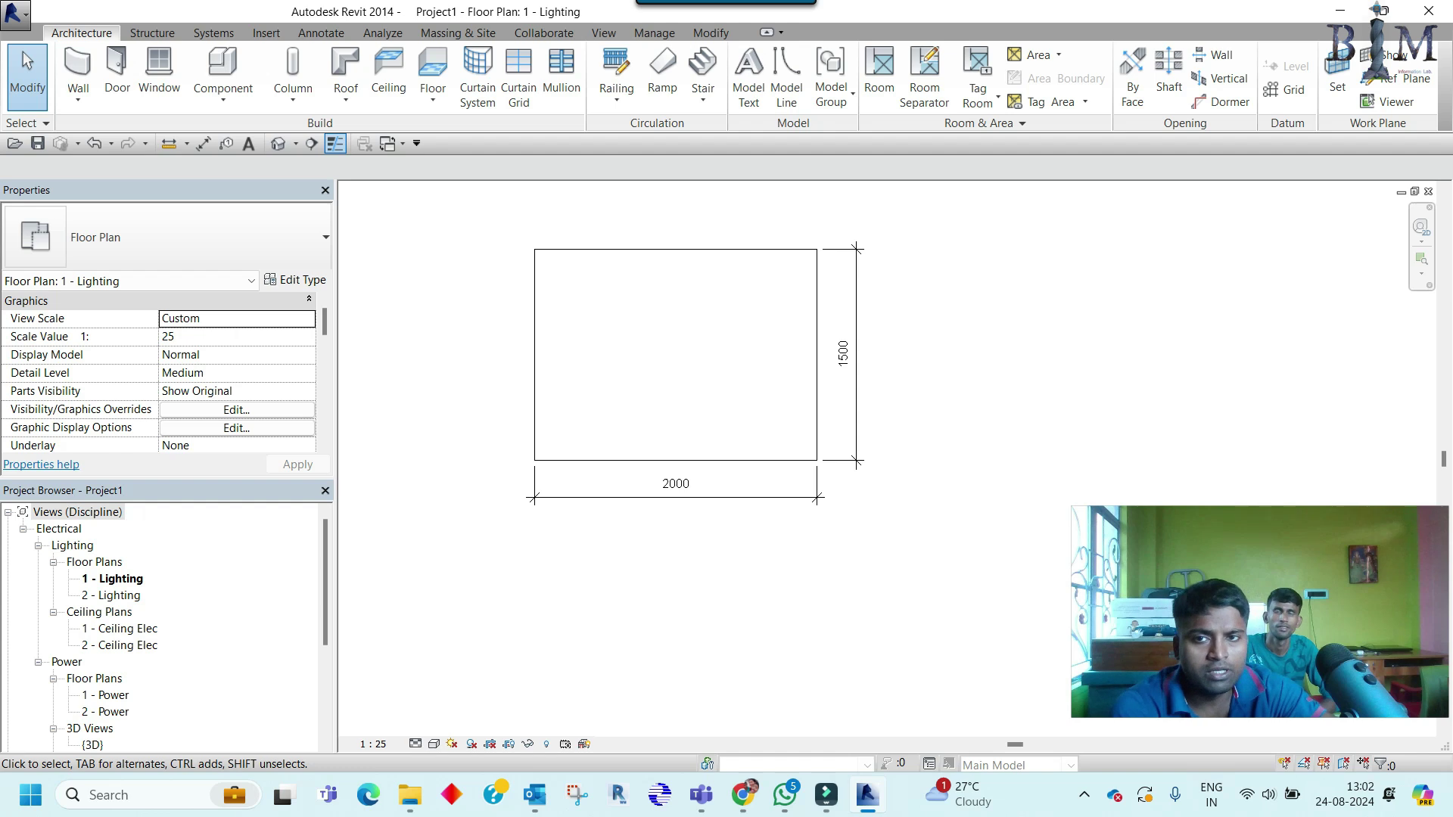
# Step: Glance at the {3D} view, then return to 1 - Lighting and centre the rectangle
pyautogui.click(278, 143)
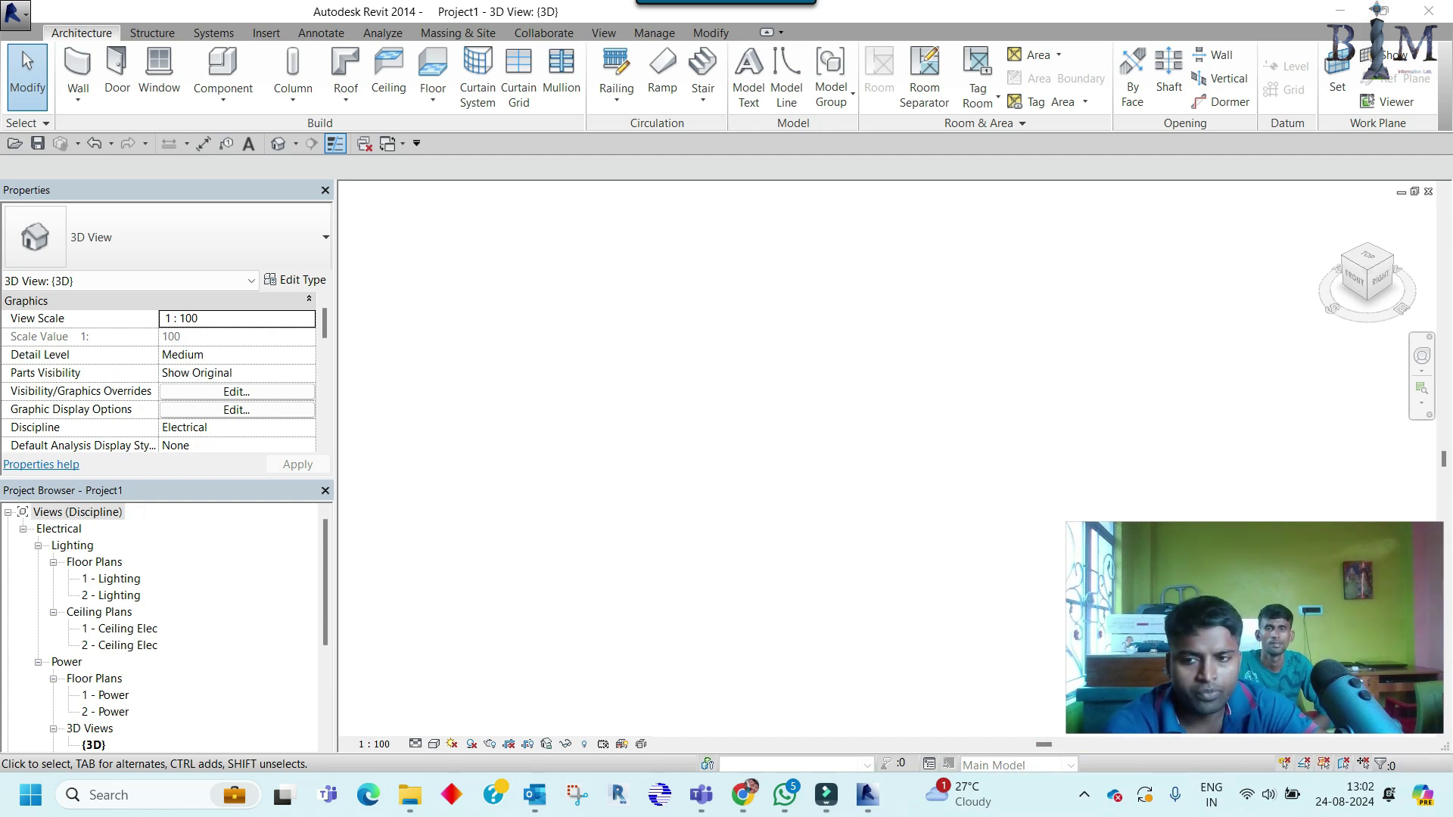
pyautogui.click(111, 578)
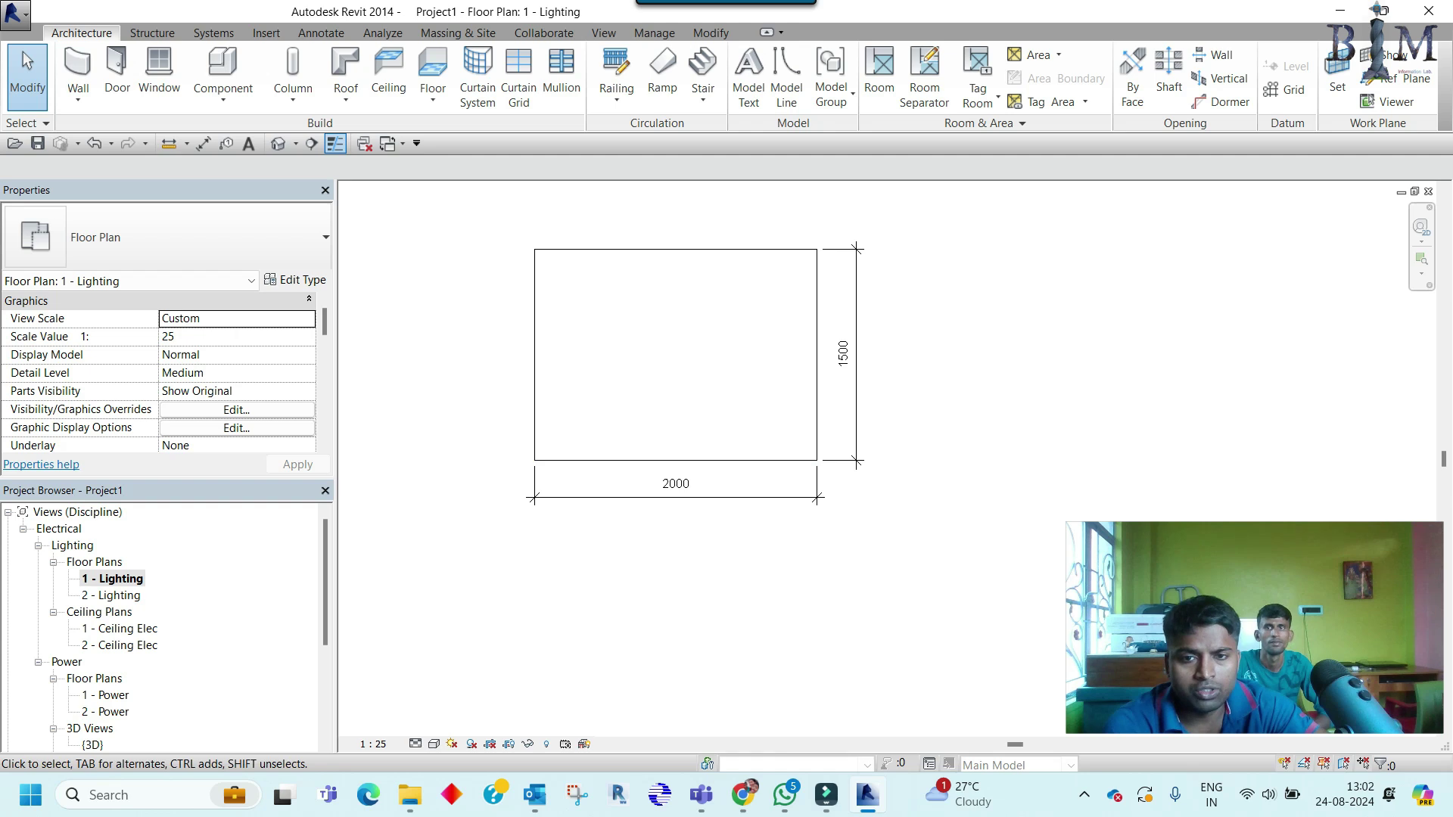
pyautogui.moveTo(756, 363); pyautogui.dragTo(760, 438, button='middle')
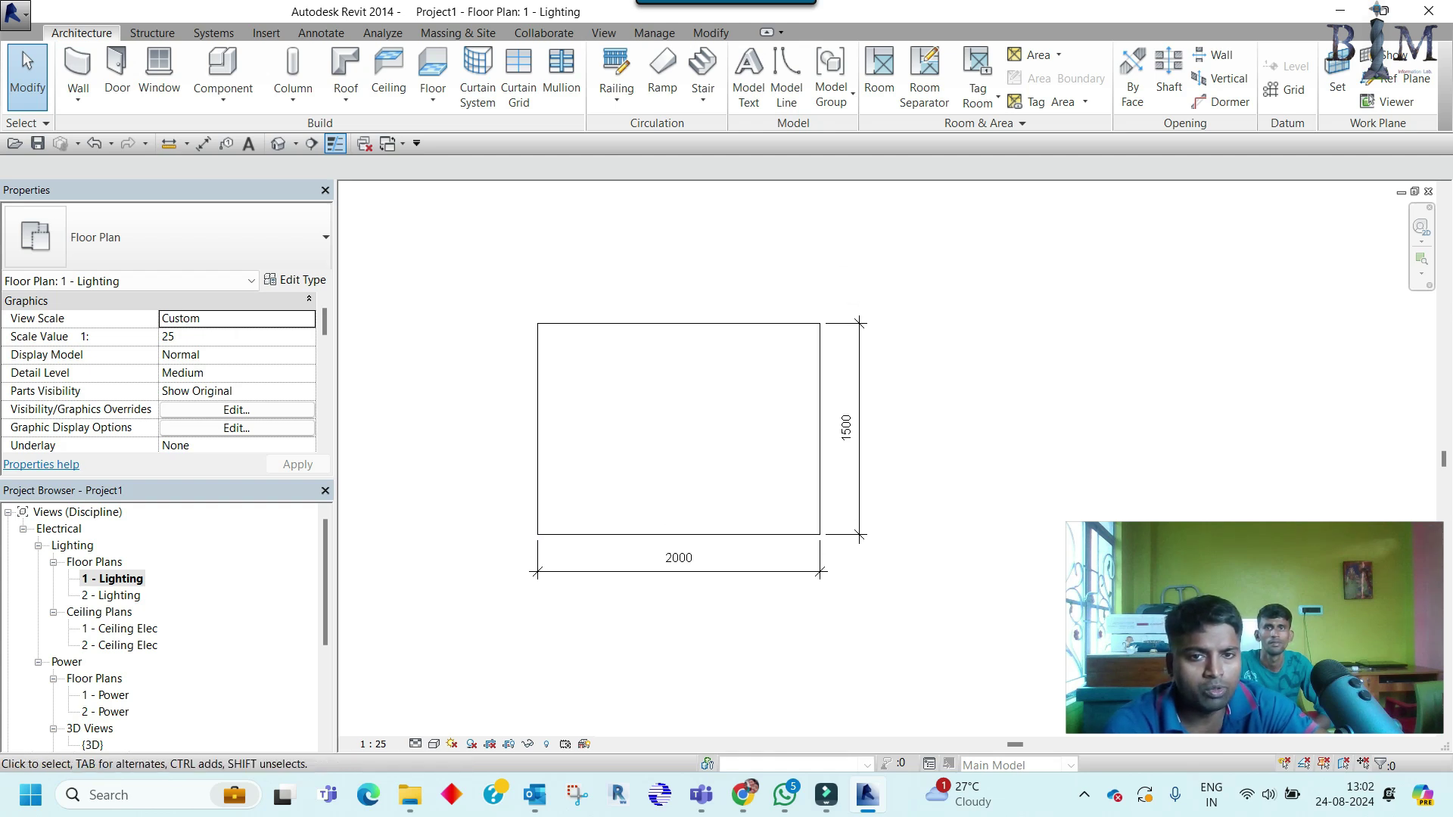
pyautogui.scroll(-3, 713, 392)
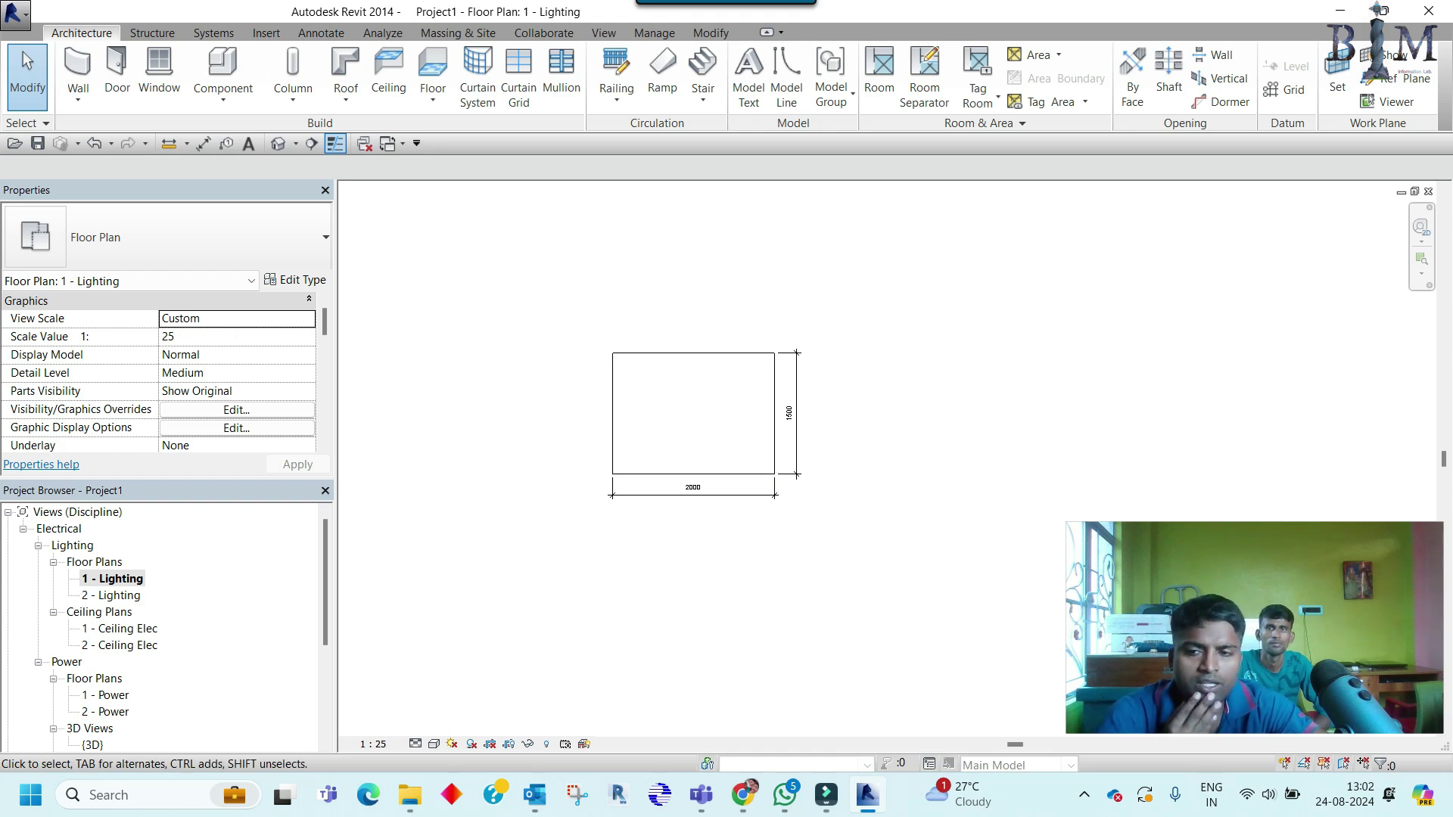
# Step: Duplicate the 1 - Lighting view as Copy of 1 - Lighting
pyautogui.rightClick(132, 579)
pyautogui.moveTo(202, 347)
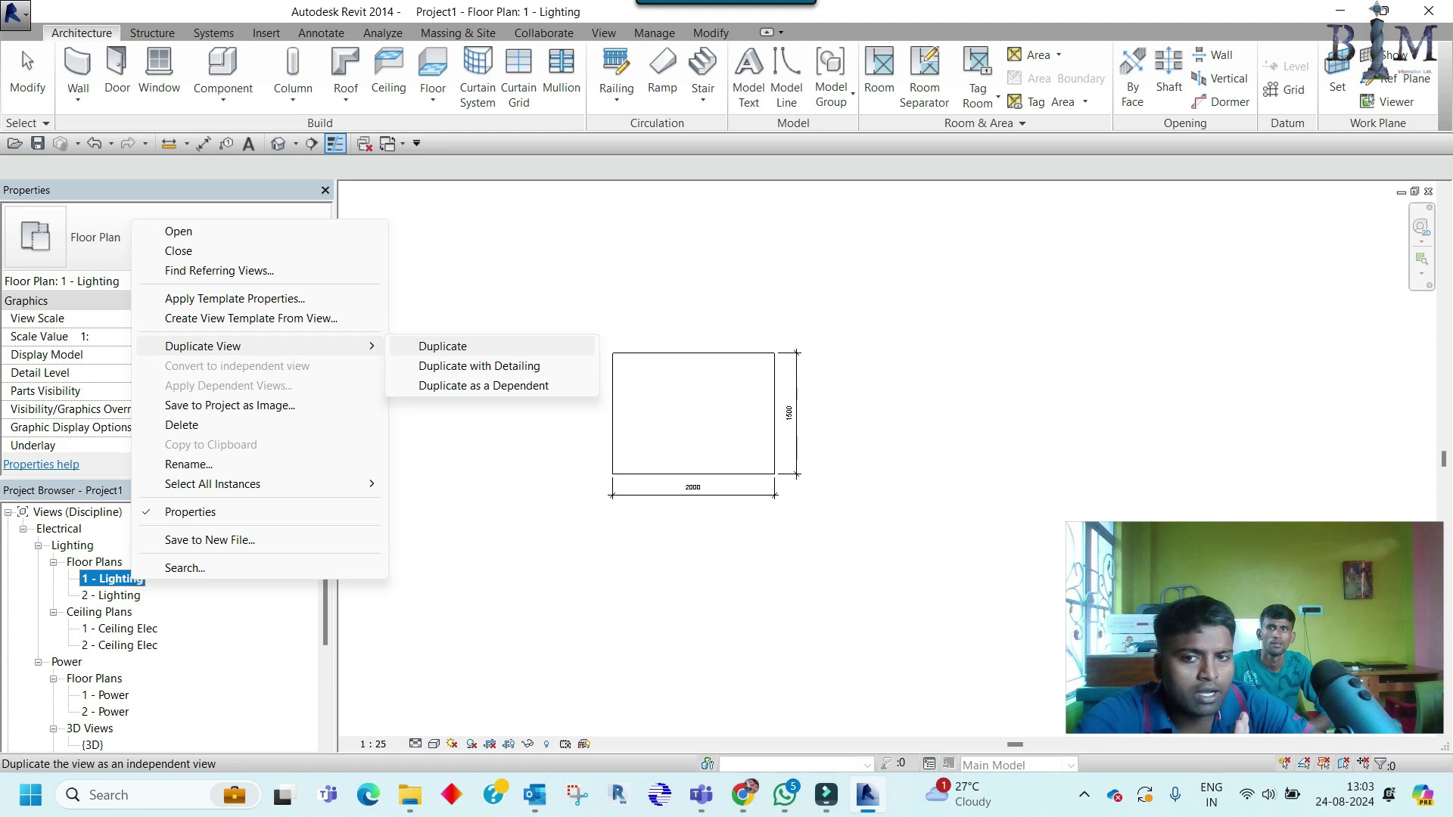
pyautogui.press('Return')
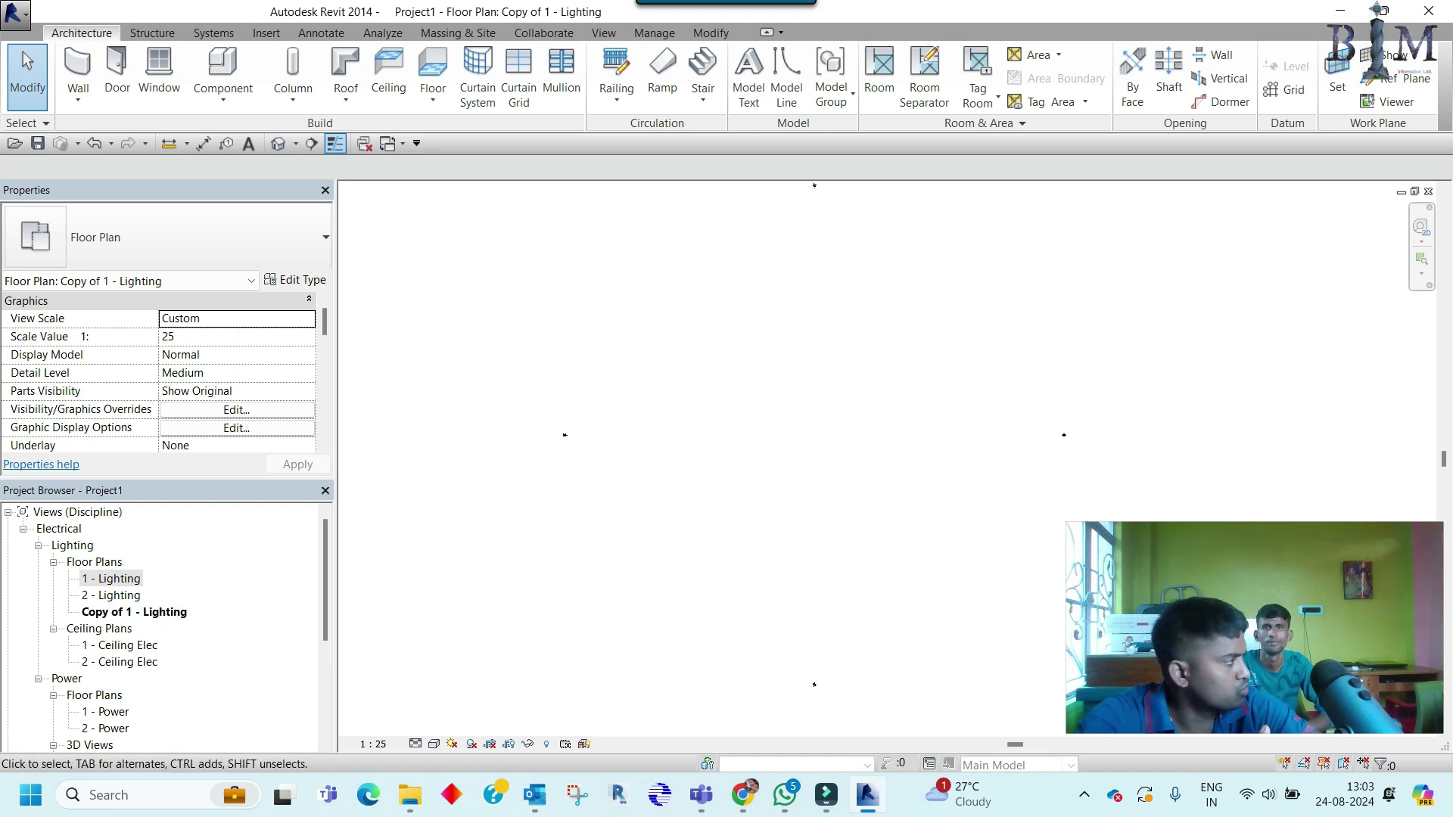
# Step: Copy the rectangle and dimensions from 1 - Lighting, pasting them Aligned to Current View in the copy
pyautogui.doubleClick(112, 578)
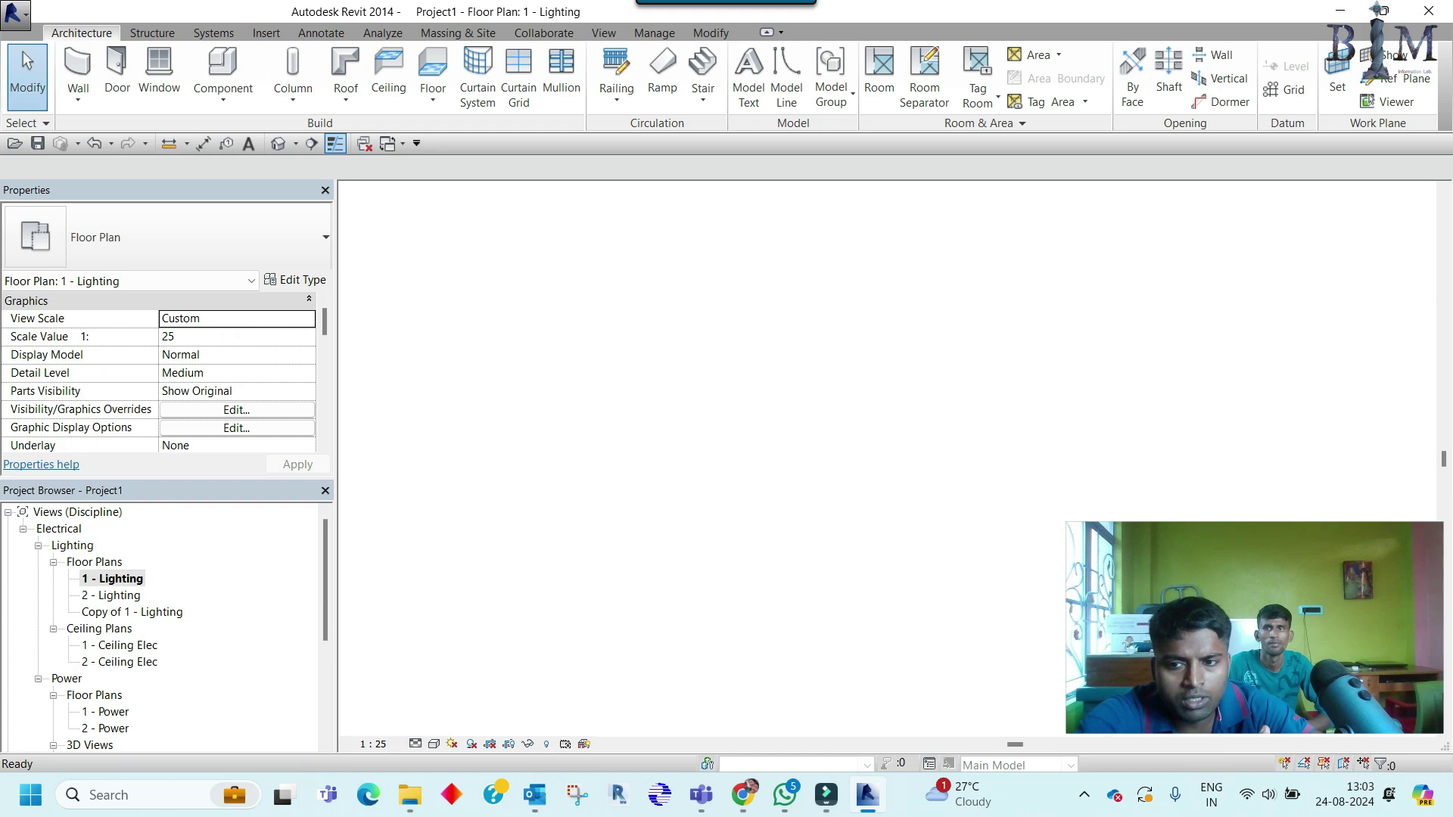
pyautogui.moveTo(543, 274); pyautogui.dragTo(813, 531)
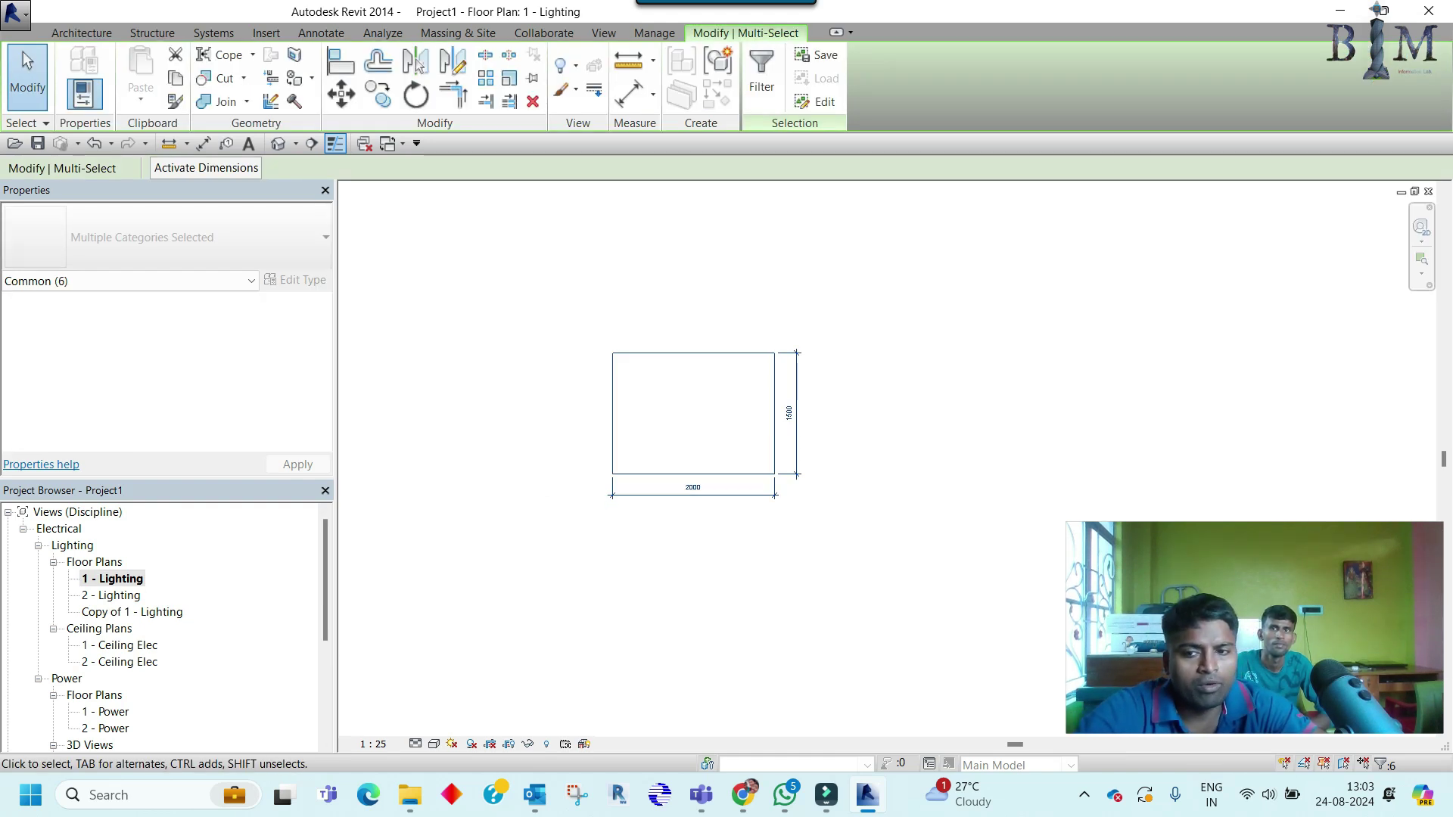
pyautogui.hotkey('ctrl', 'Tab')
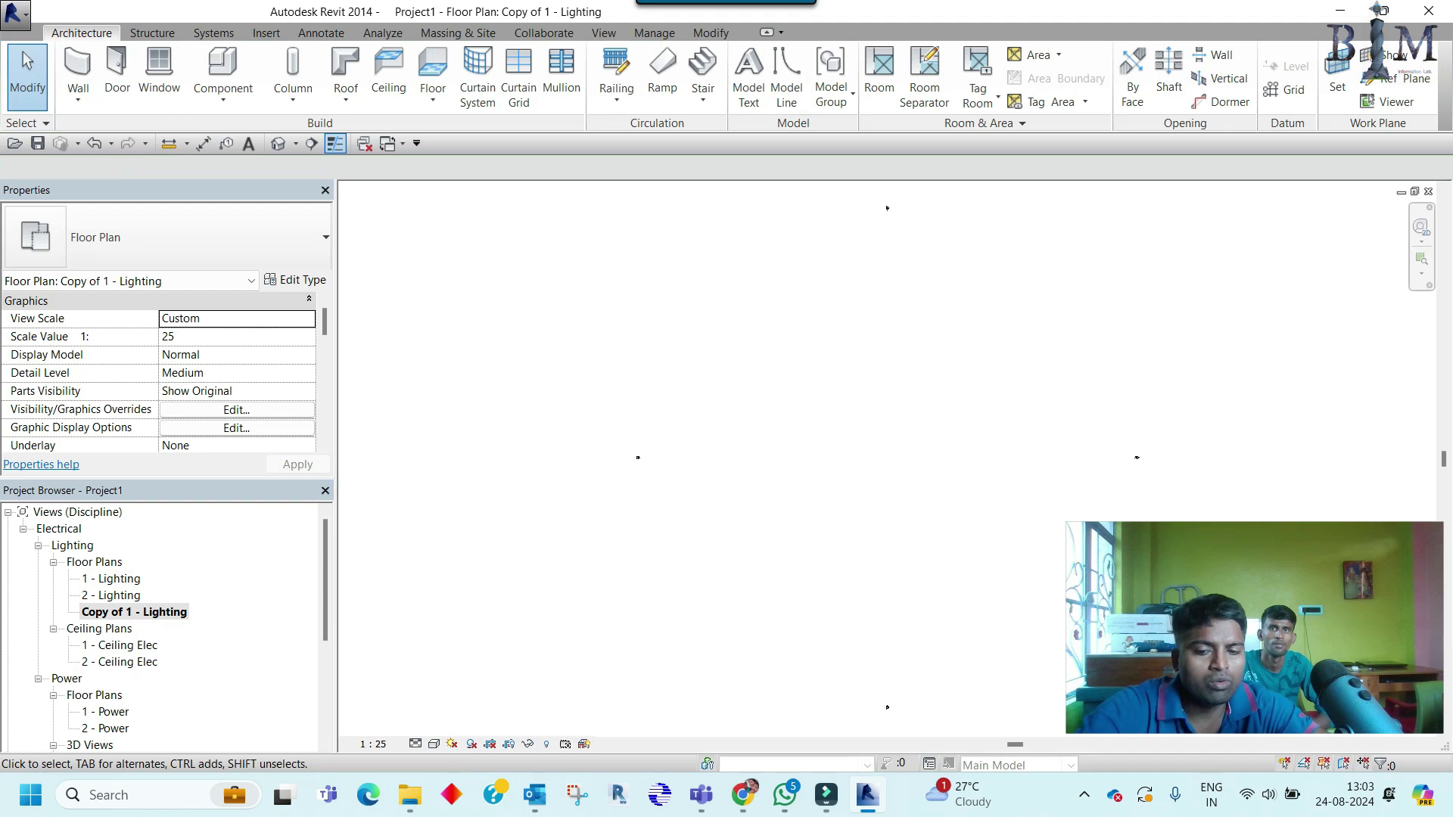
pyautogui.click(711, 32)
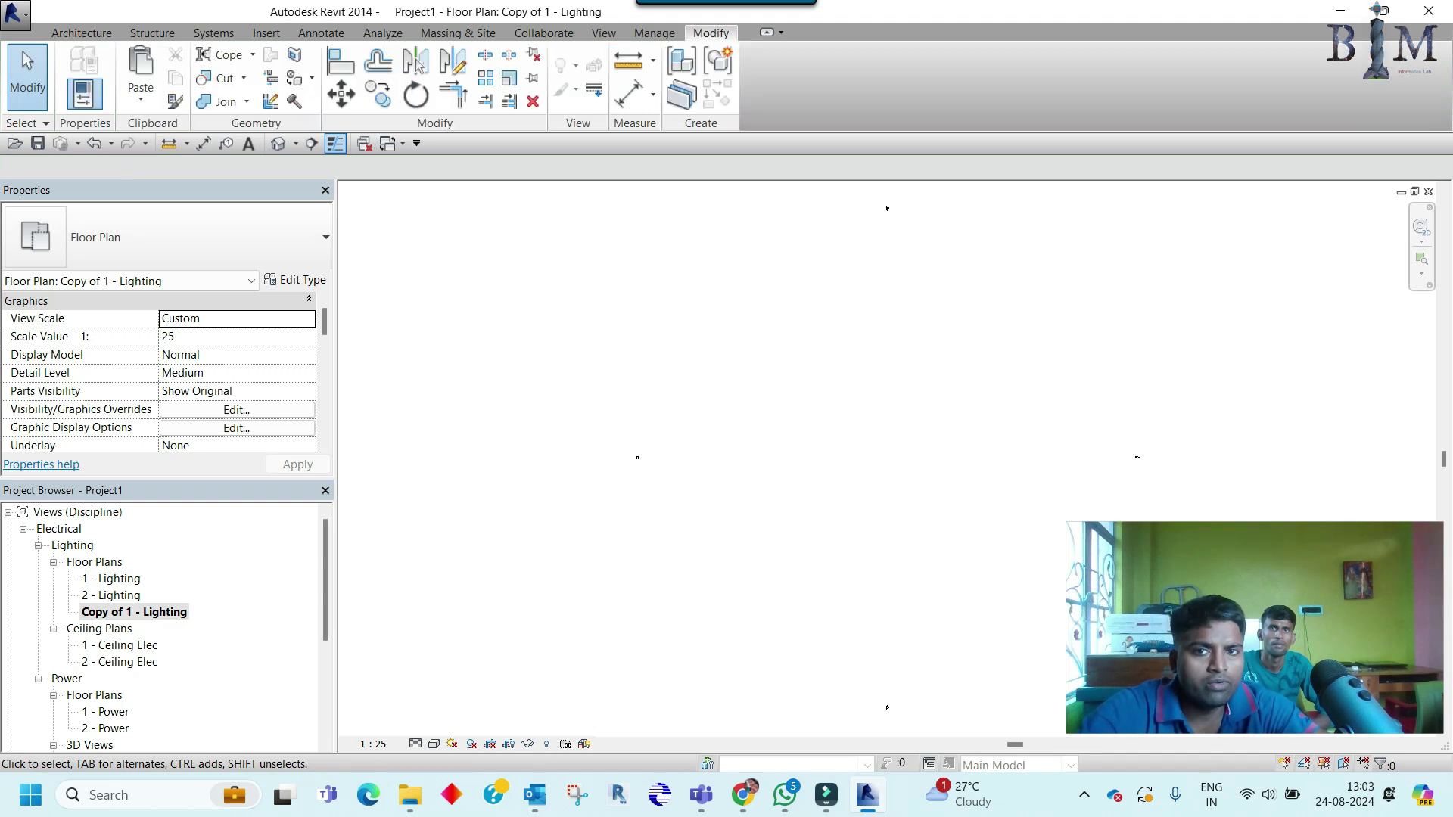
pyautogui.click(141, 96)
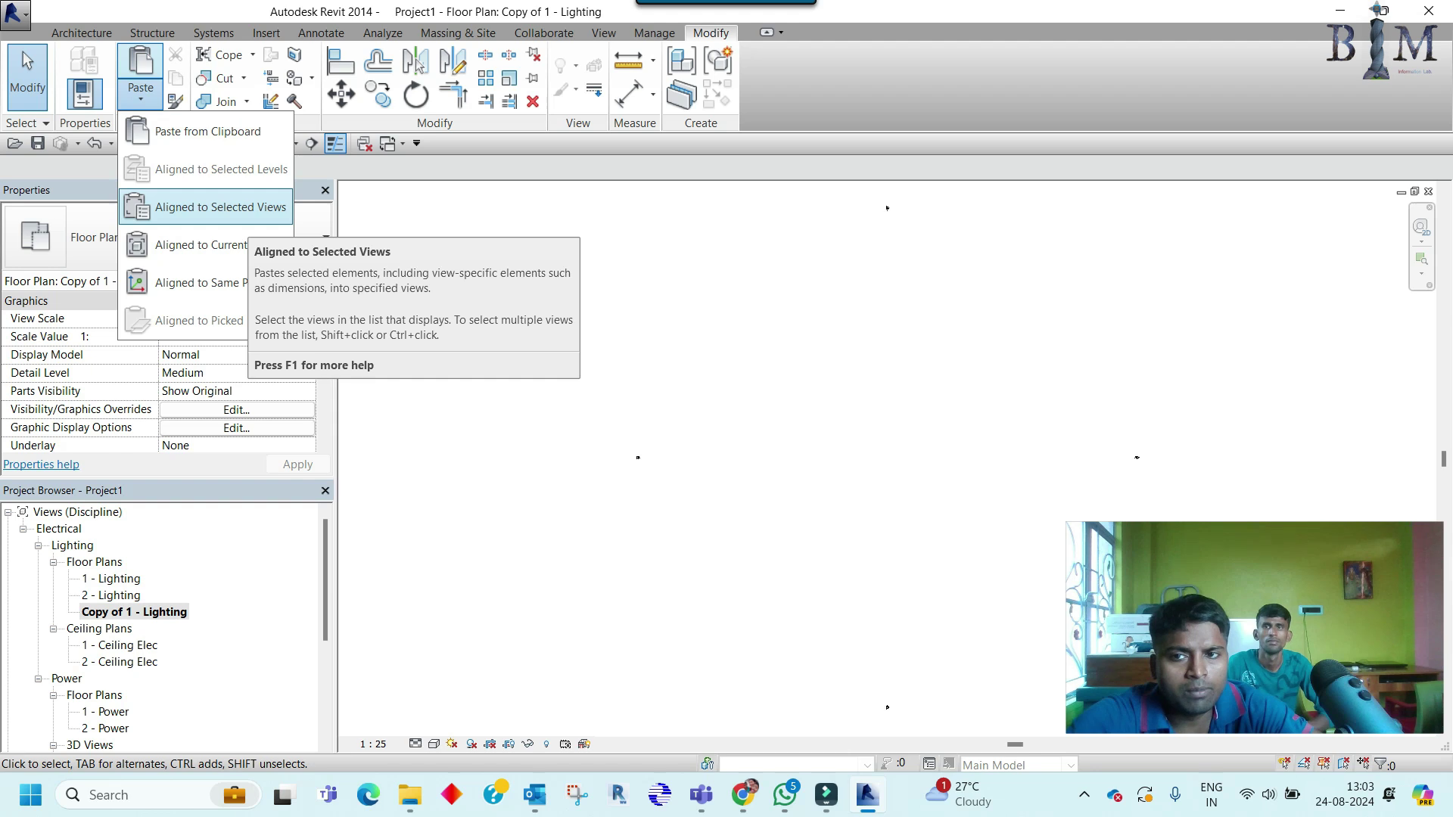
pyautogui.press('Down')
pyautogui.press('Return')
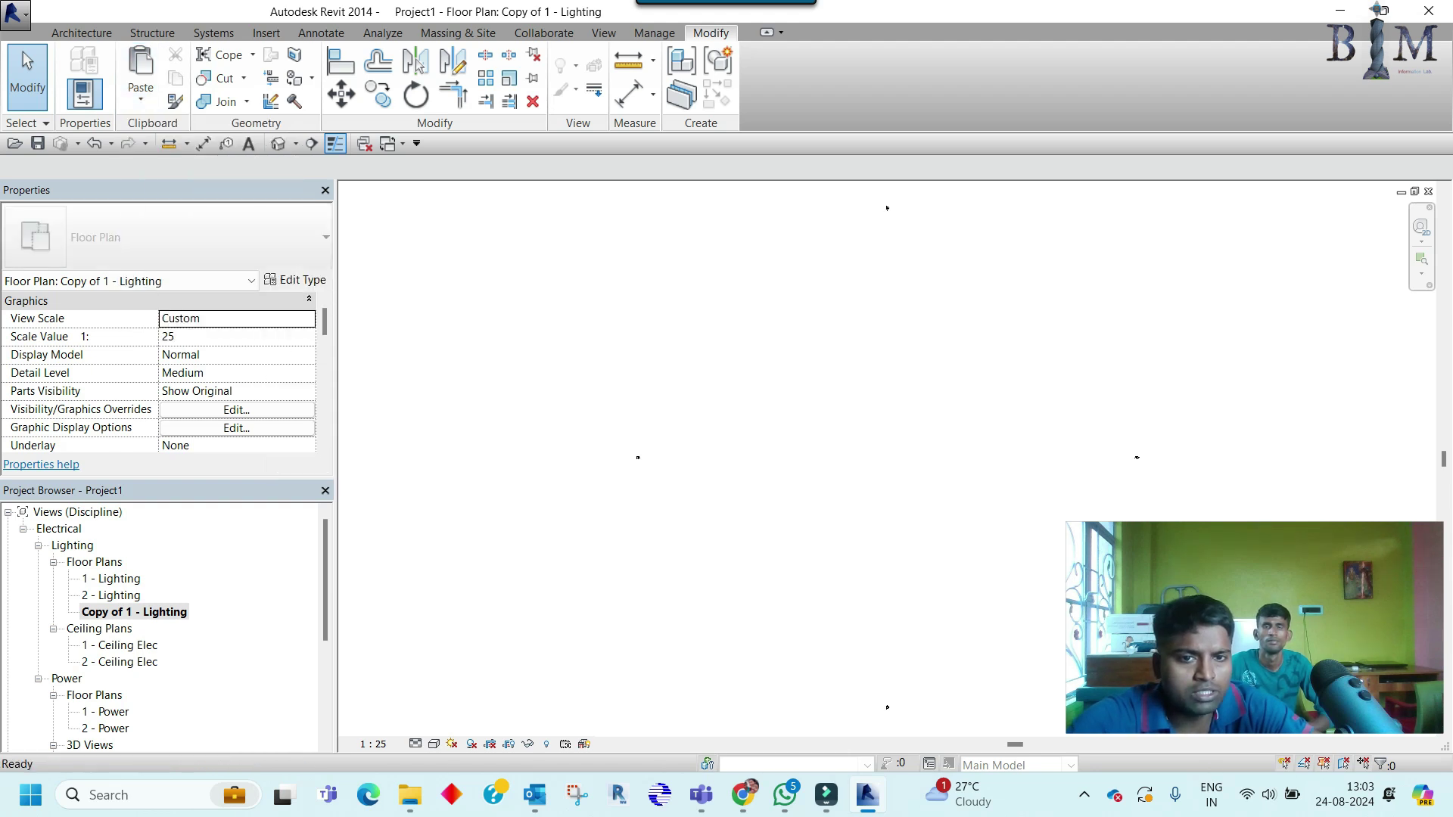
pyautogui.scroll(1, 749, 349)
pyautogui.scroll(5, 748, 349)
pyautogui.scroll(4, 749, 349)
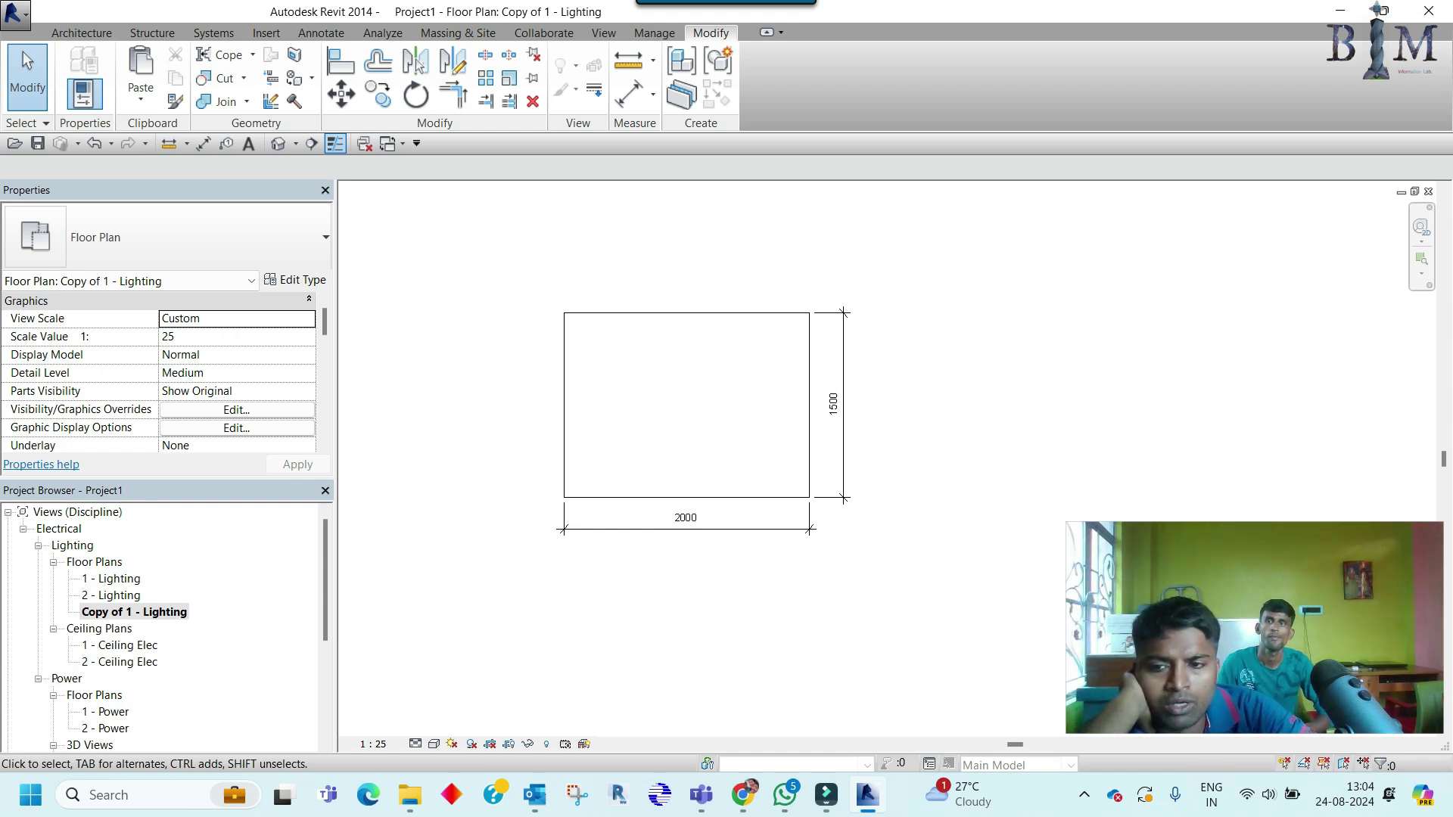
# Step: Rename the Copy of 1 - Lighting view to Duplicate - Lighting
pyautogui.rightClick(174, 611)
pyautogui.click(219, 500)
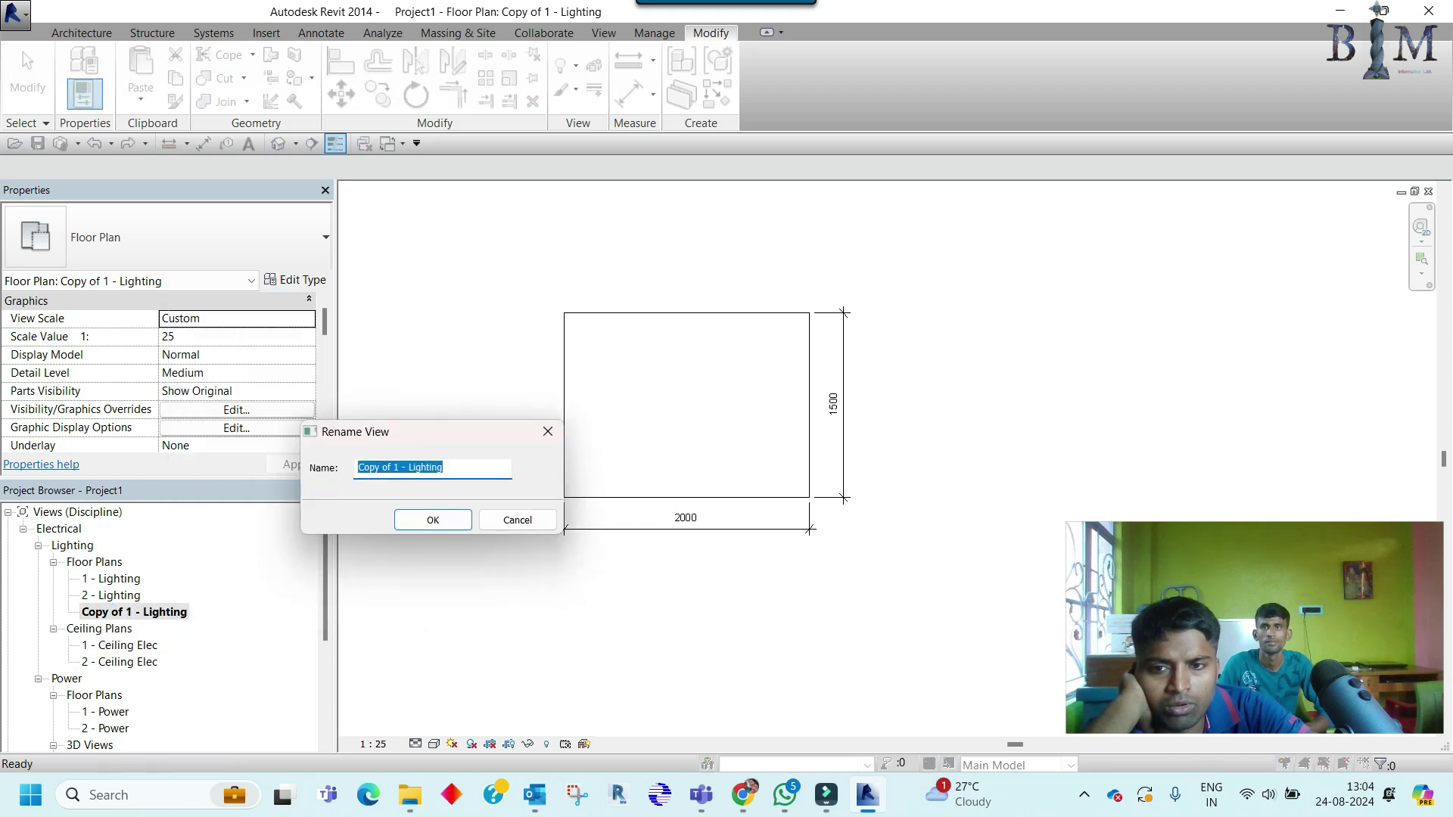
pyautogui.moveTo(394, 467); pyautogui.dragTo(357, 467)
pyautogui.write('Duplicate')
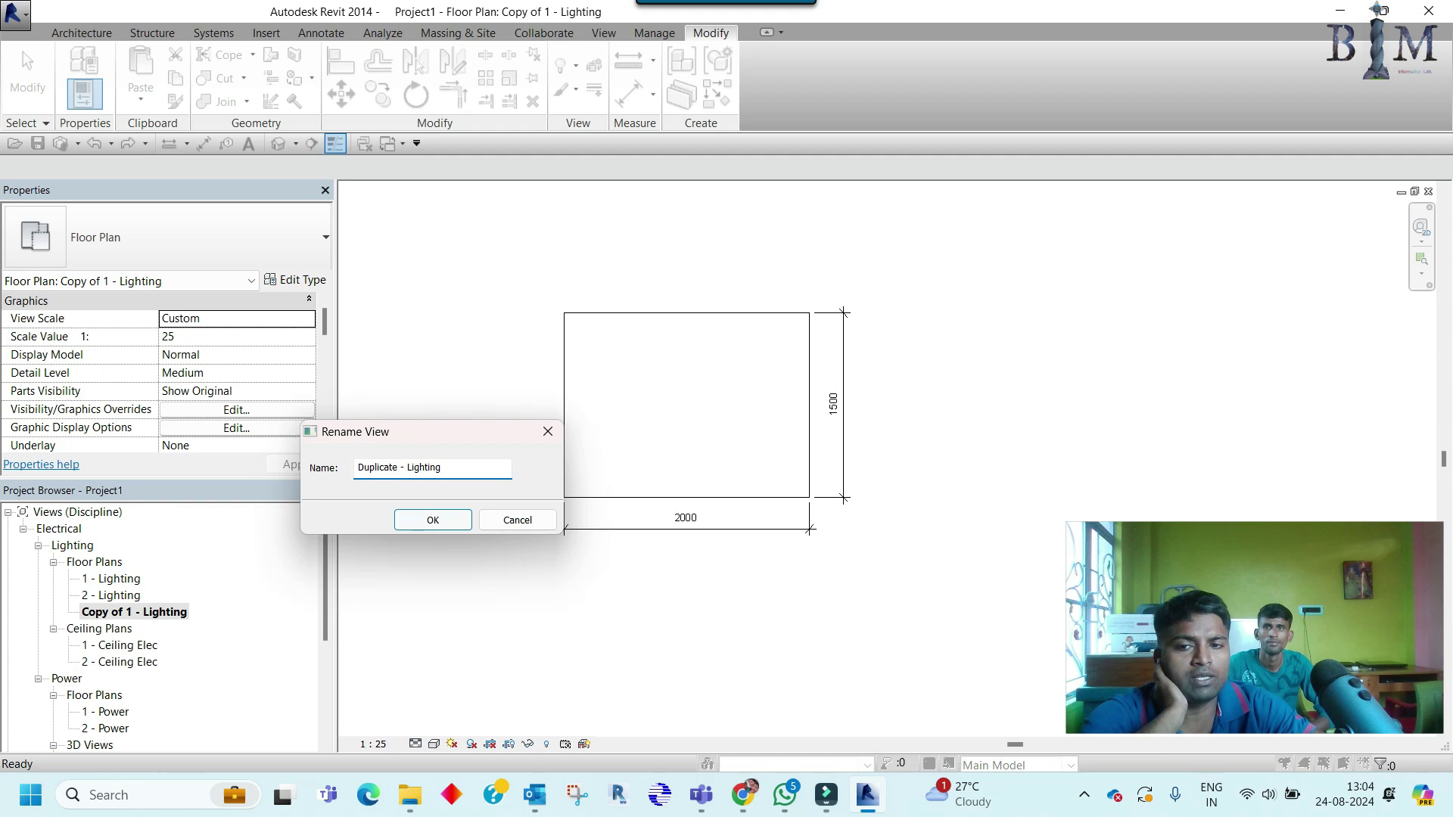
pyautogui.press('Return')
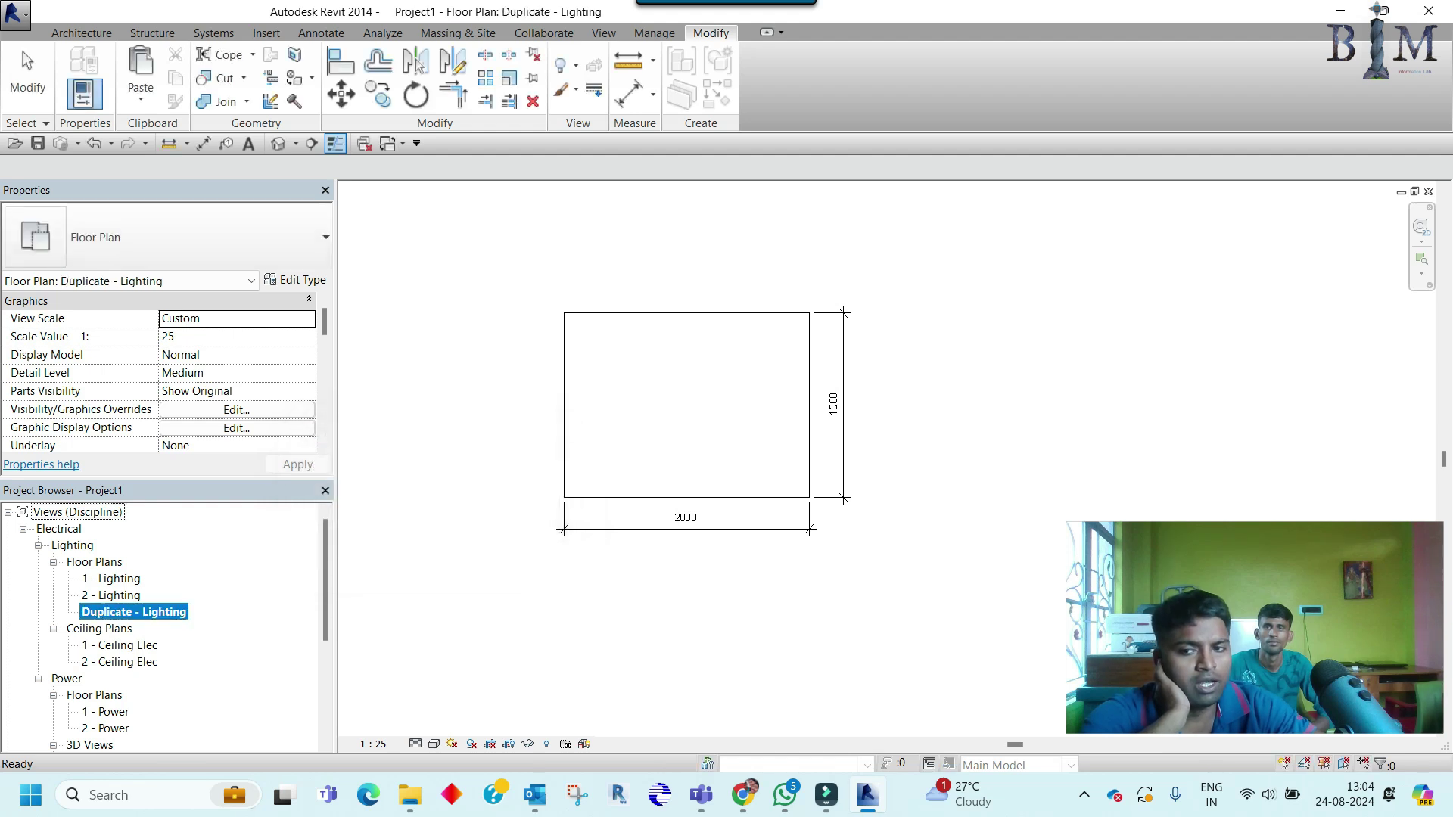
# Step: Duplicate the 1 - Lighting plan with detailing, creating Copy of 1 - Lighting
pyautogui.click(111, 578)
pyautogui.rightClick(128, 579)
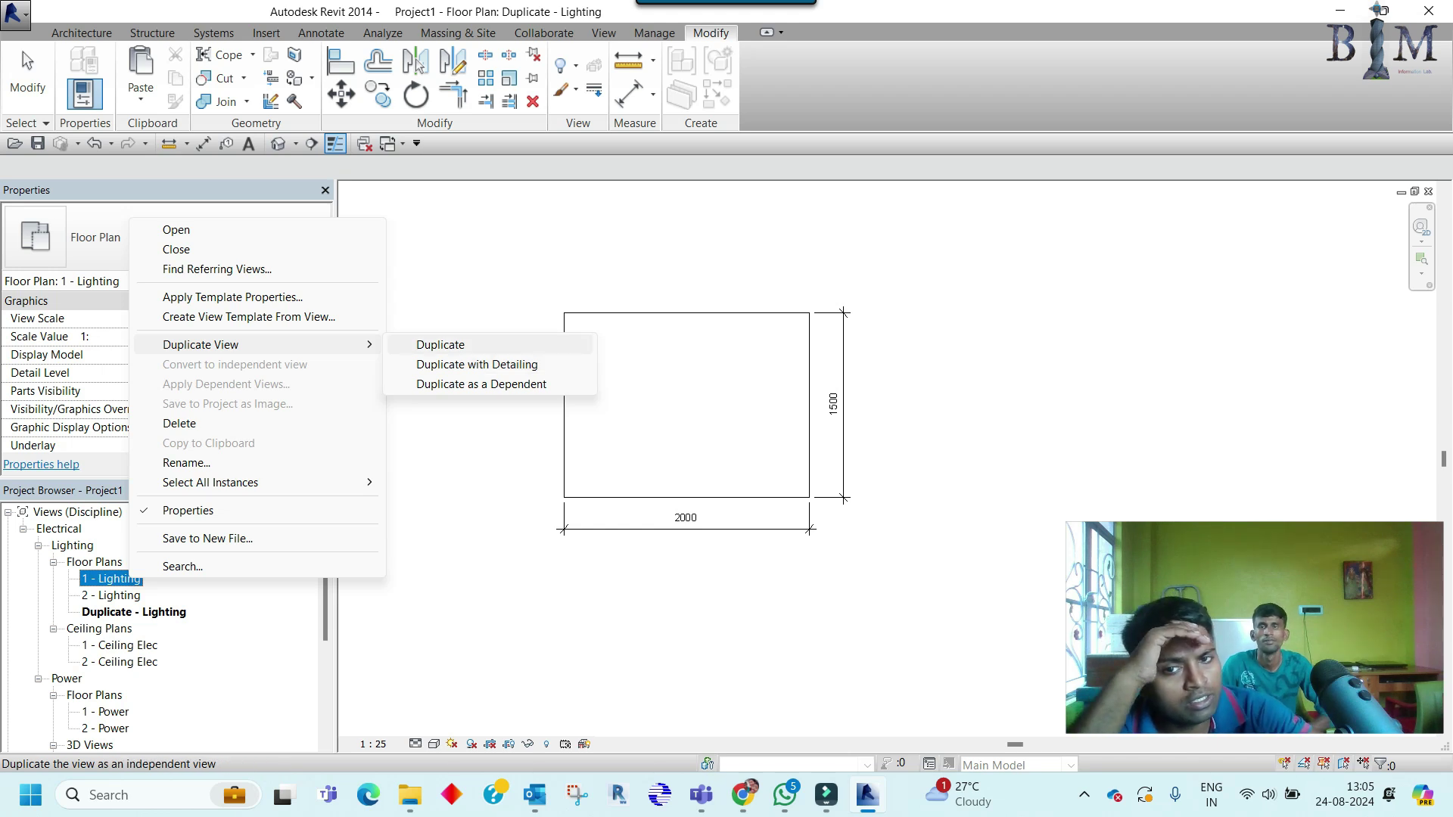
pyautogui.click(477, 364)
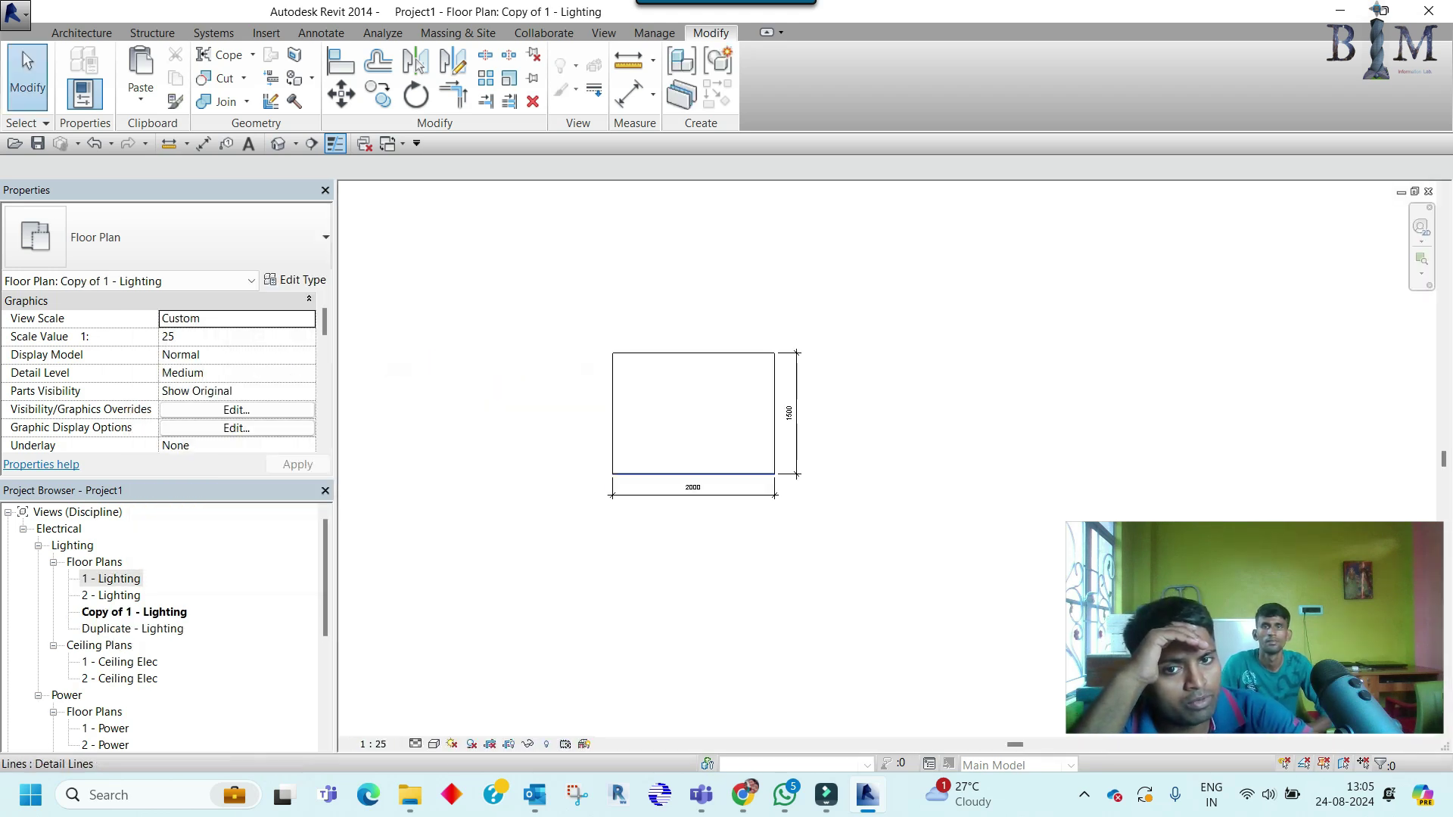
pyautogui.scroll(3, 766, 358)
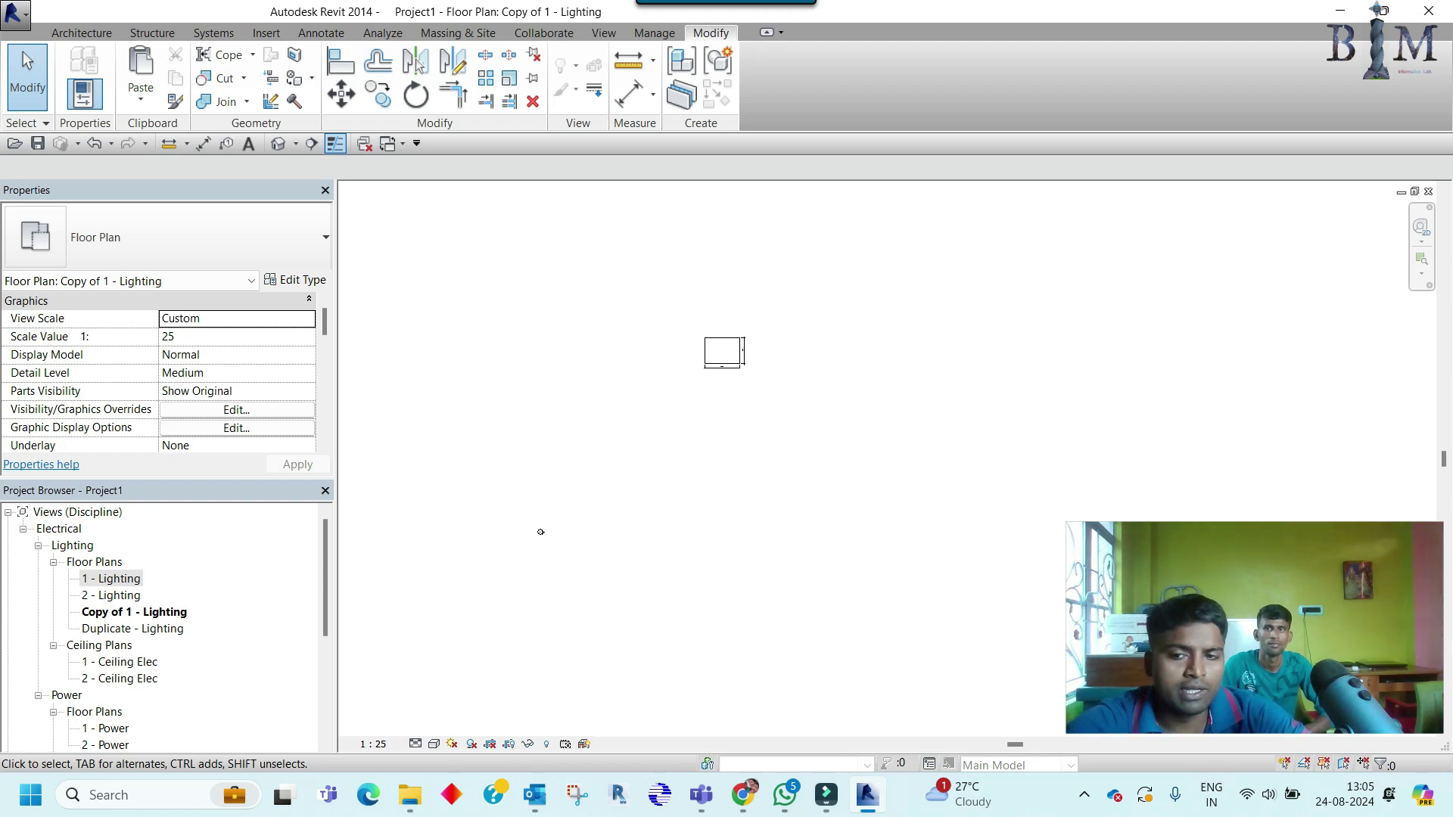
# Step: Step through the lighting views in the Project Browser and scroll down to Elevations
pyautogui.click(132, 629)
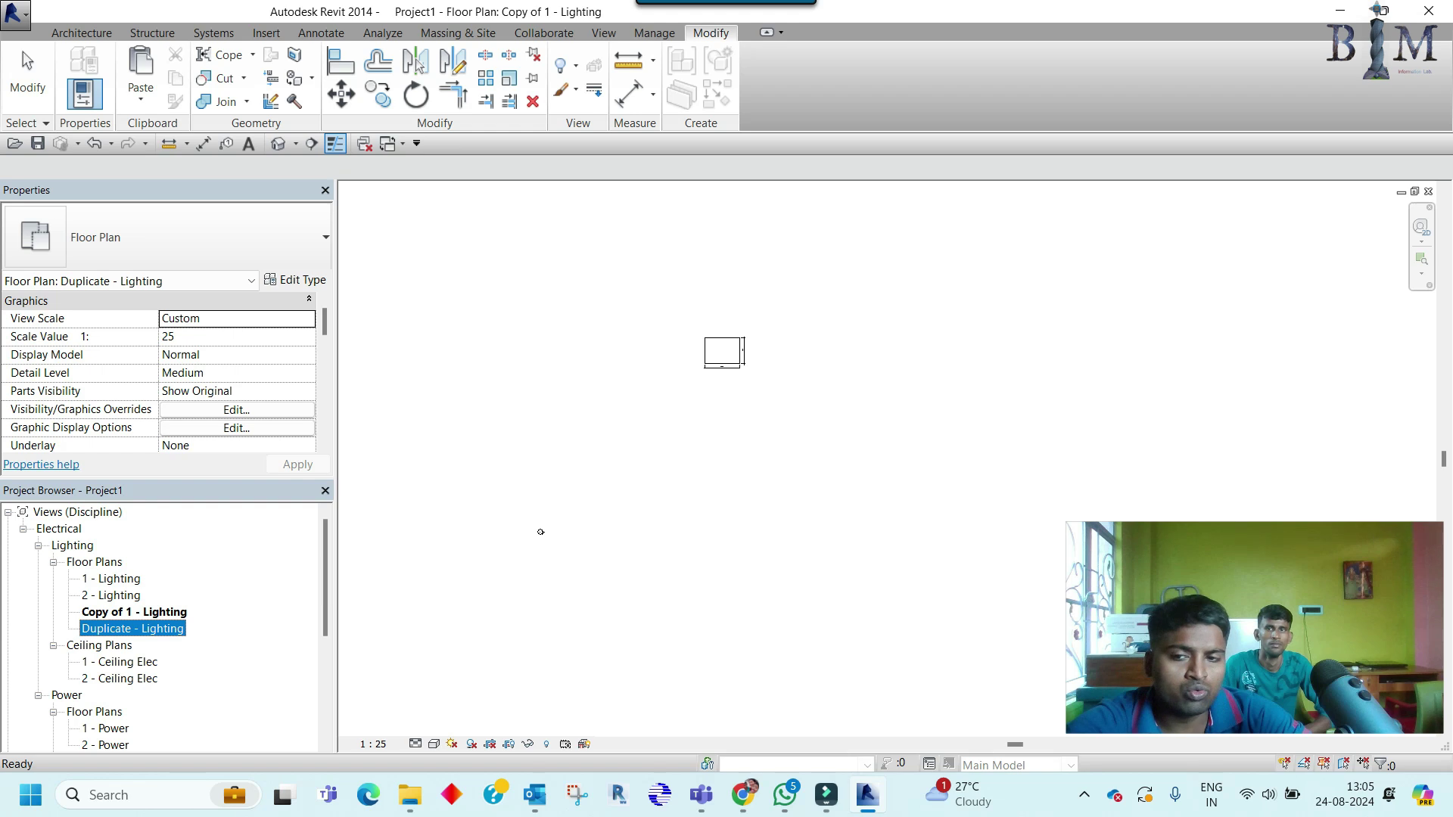
pyautogui.press('Up')
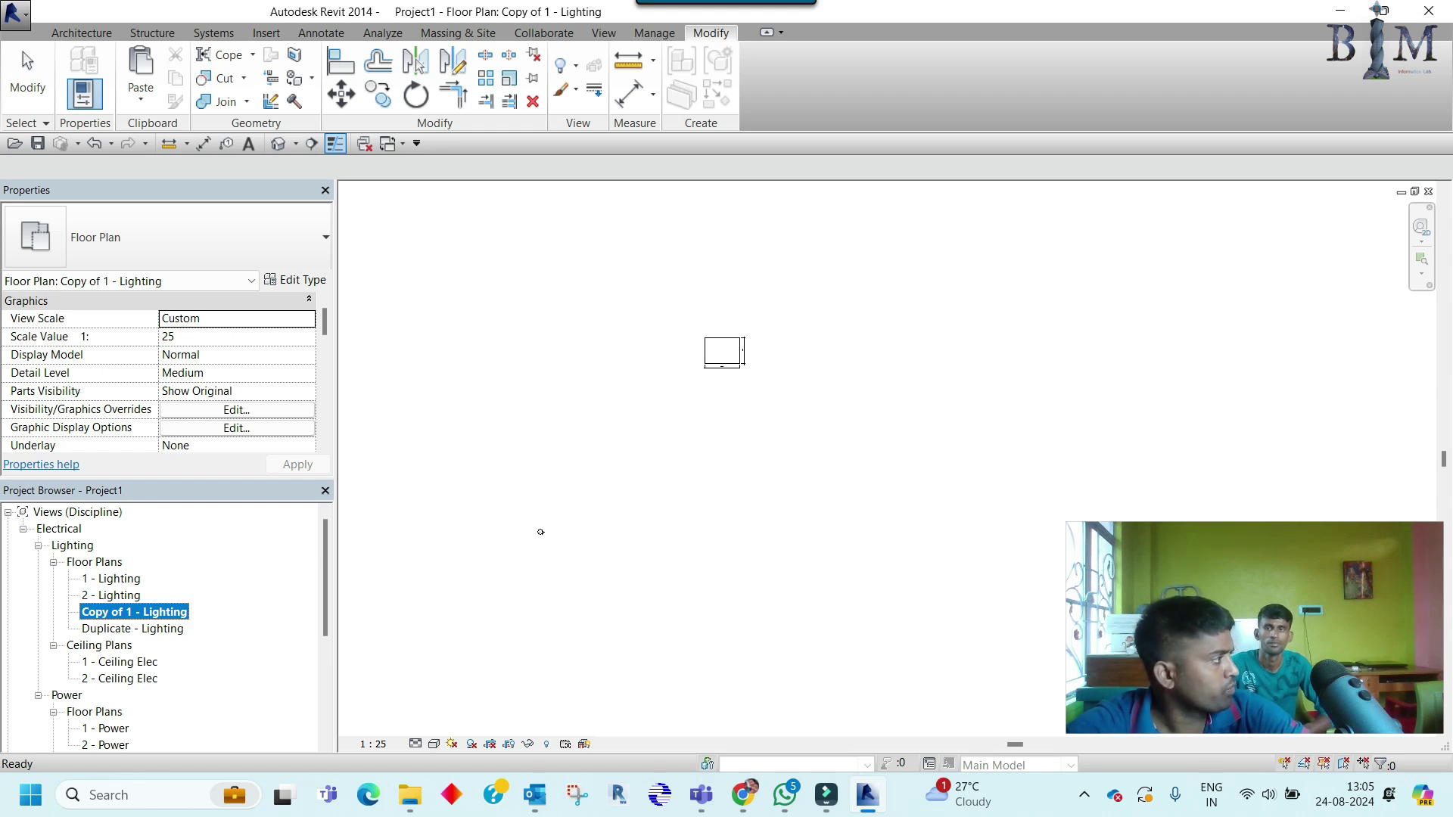
pyautogui.press('Up')
pyautogui.press('Up')
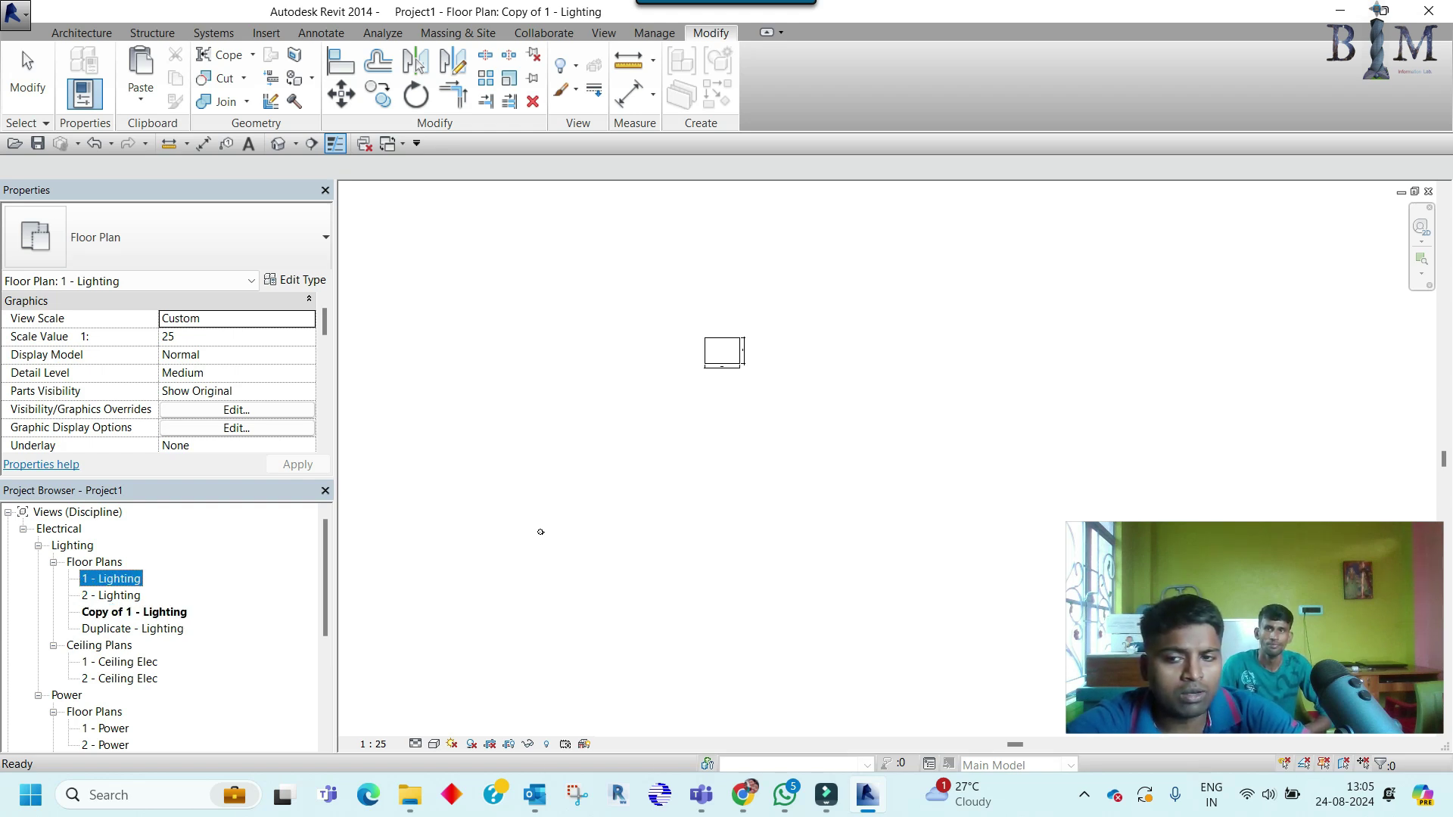
pyautogui.scroll(-3, 162, 371)
pyautogui.scroll(-1, 163, 371)
pyautogui.scroll(-2, 162, 371)
pyautogui.scroll(-2, 163, 371)
pyautogui.scroll(-1, 163, 371)
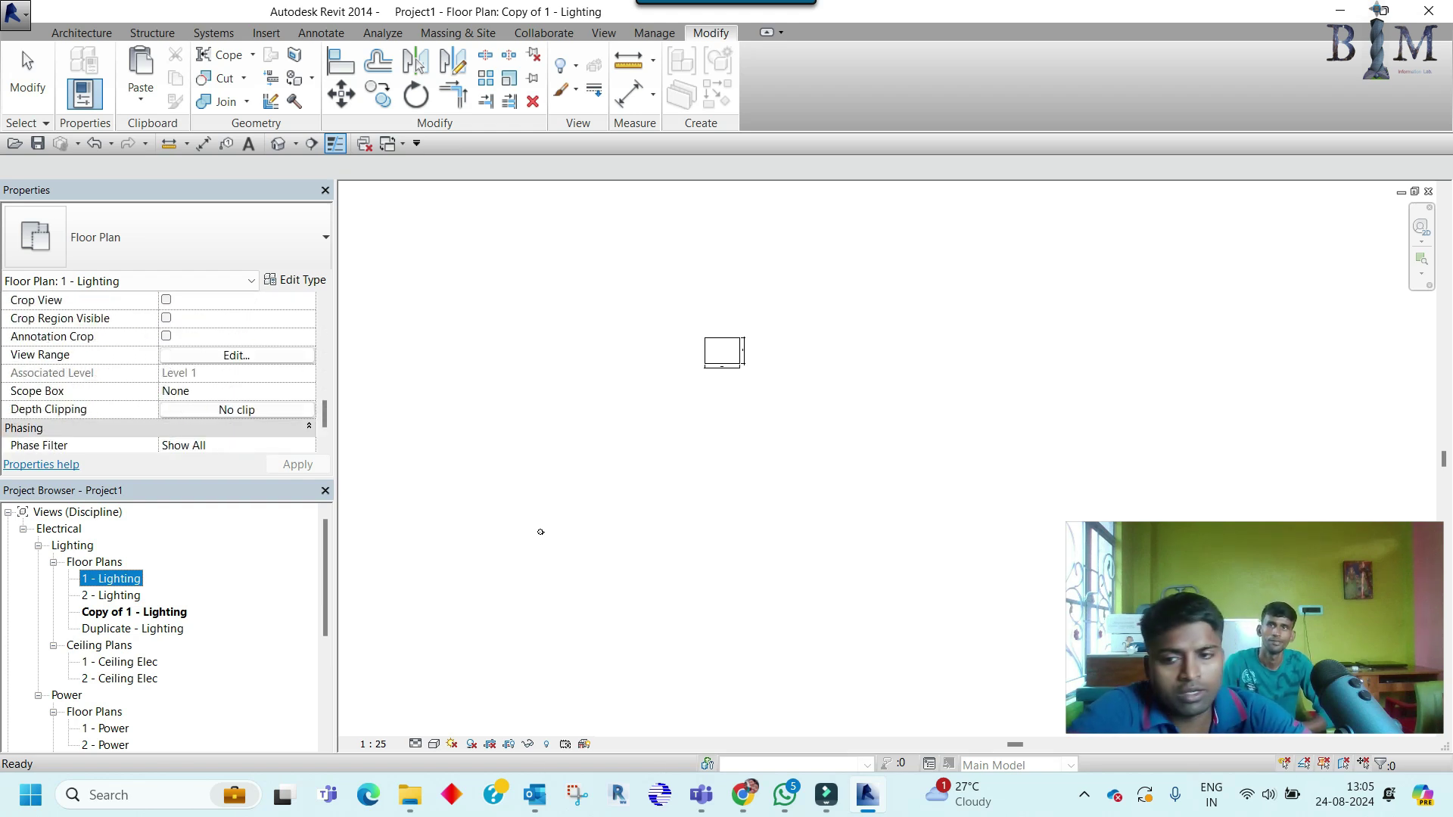
pyautogui.scroll(-1, 163, 628)
pyautogui.scroll(-1, 163, 628)
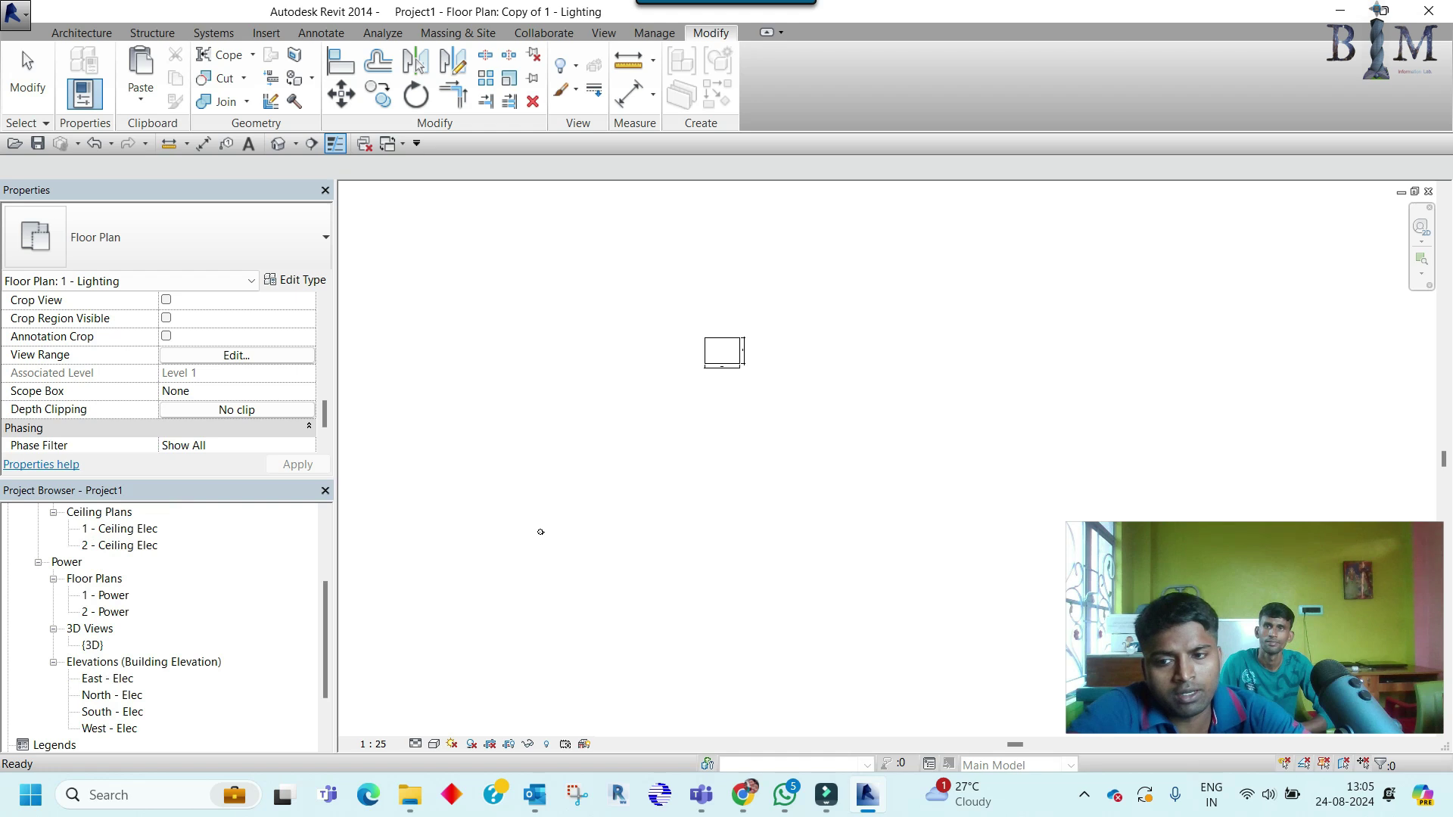
# Step: Open the East - Elec elevation and pan so Level 1 and Level 2 sit higher
pyautogui.doubleClick(107, 678)
pyautogui.scroll(-2, 565, 445)
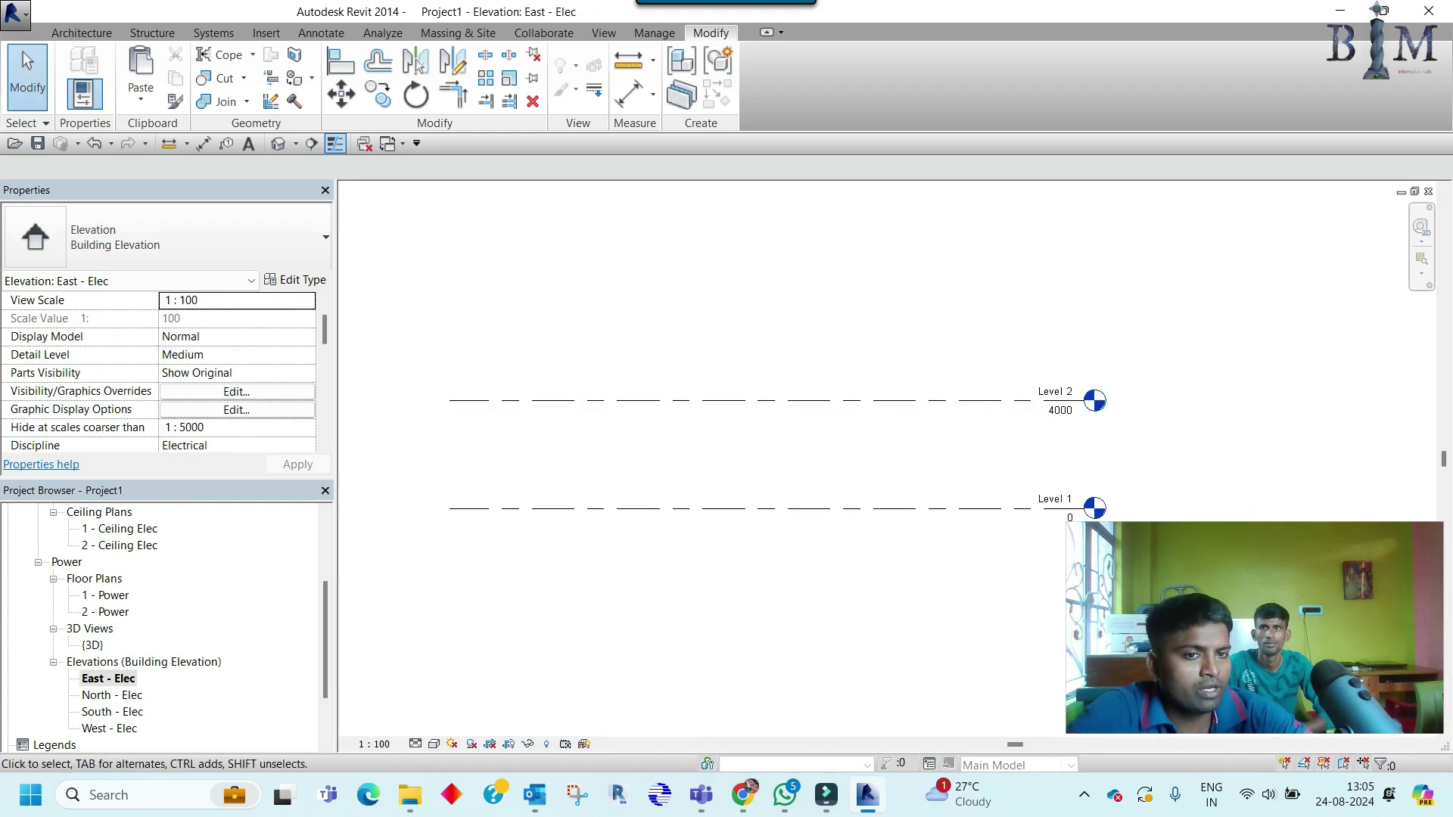
pyautogui.moveTo(1075, 401); pyautogui.dragTo(1079, 351, button='middle')
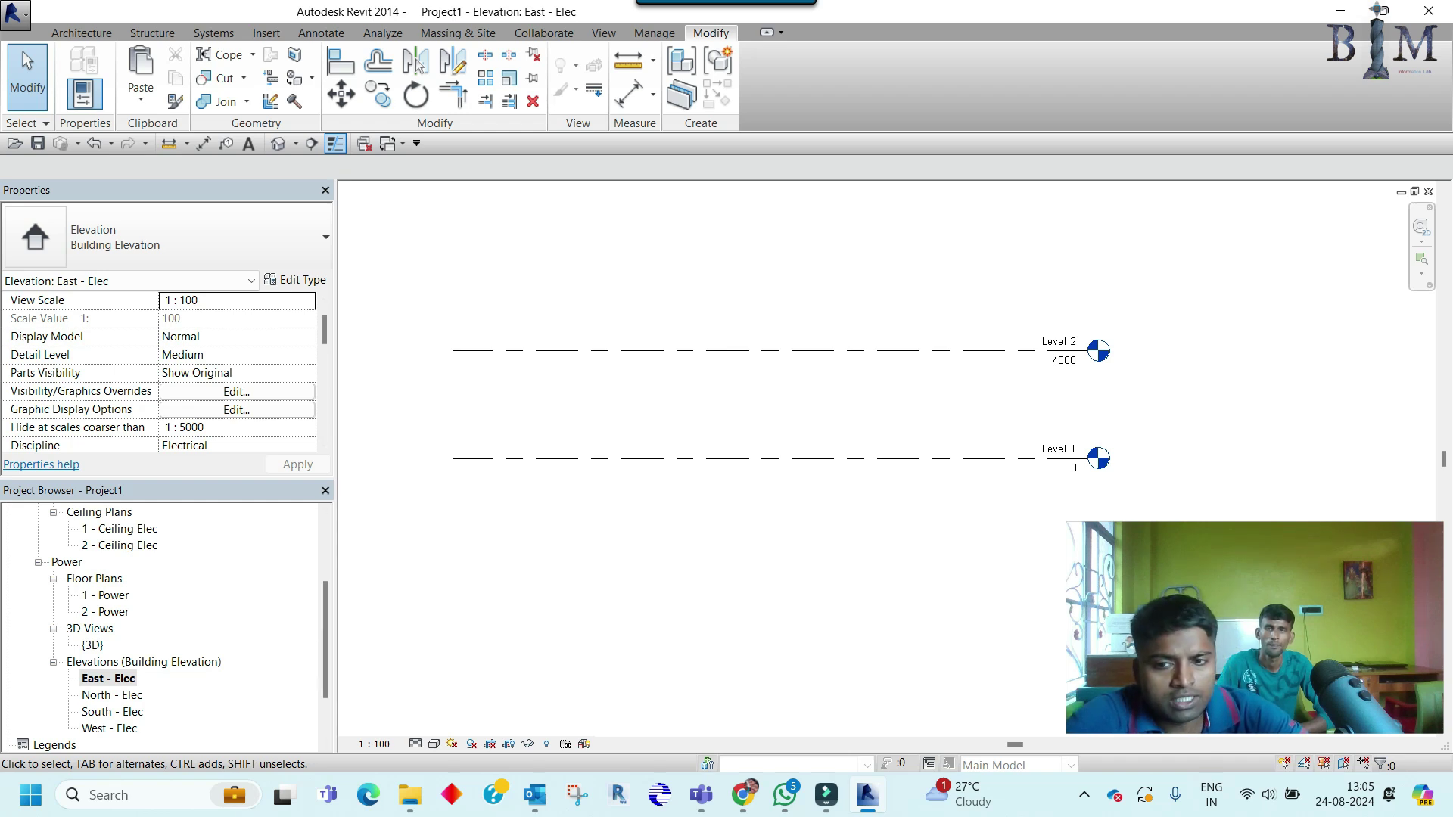
pyautogui.click(109, 678)
pyautogui.scroll(2, 109, 678)
pyautogui.scroll(2, 109, 678)
pyautogui.scroll(2, 108, 678)
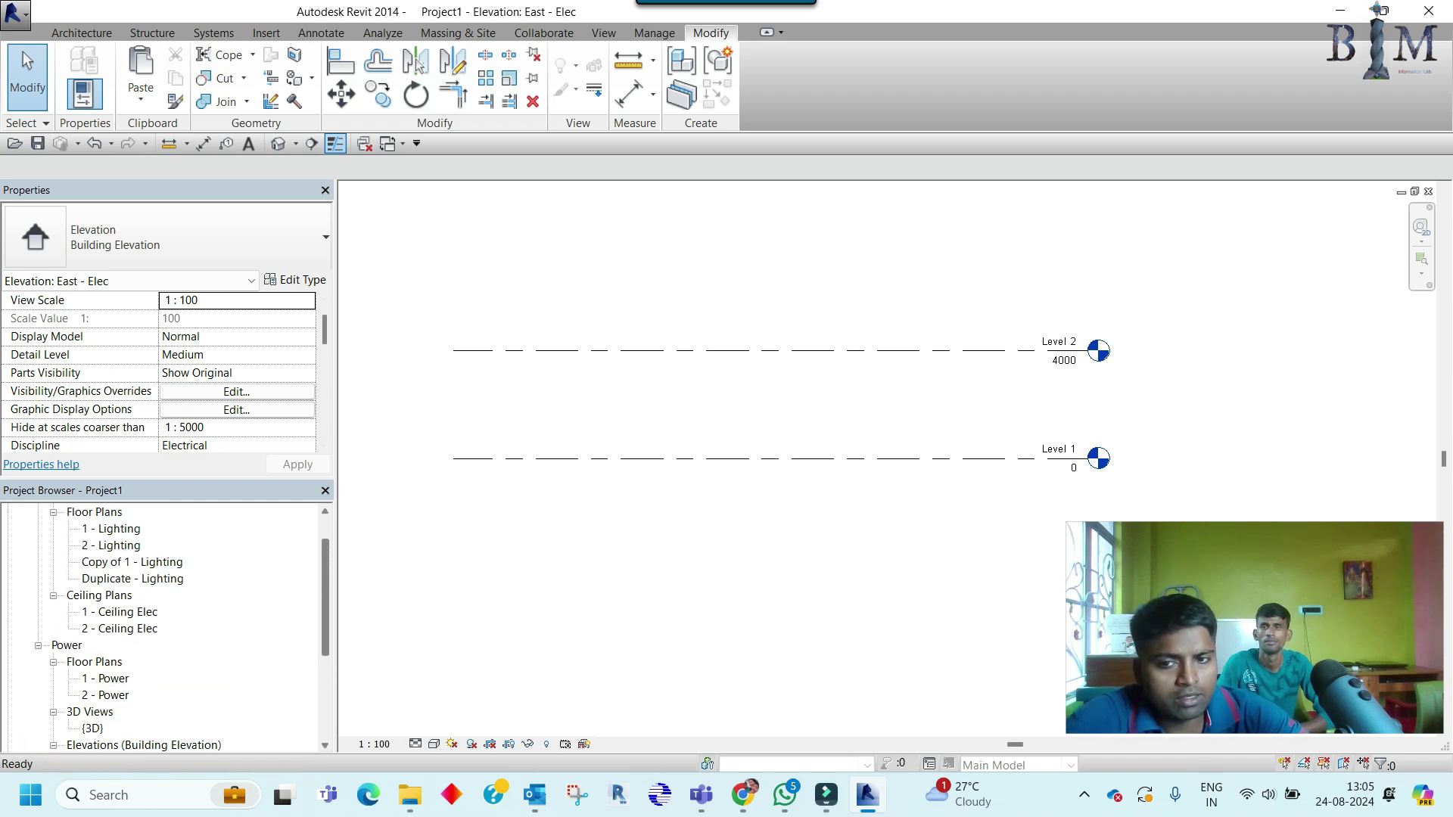
pyautogui.scroll(1, 108, 678)
pyautogui.scroll(2, 108, 678)
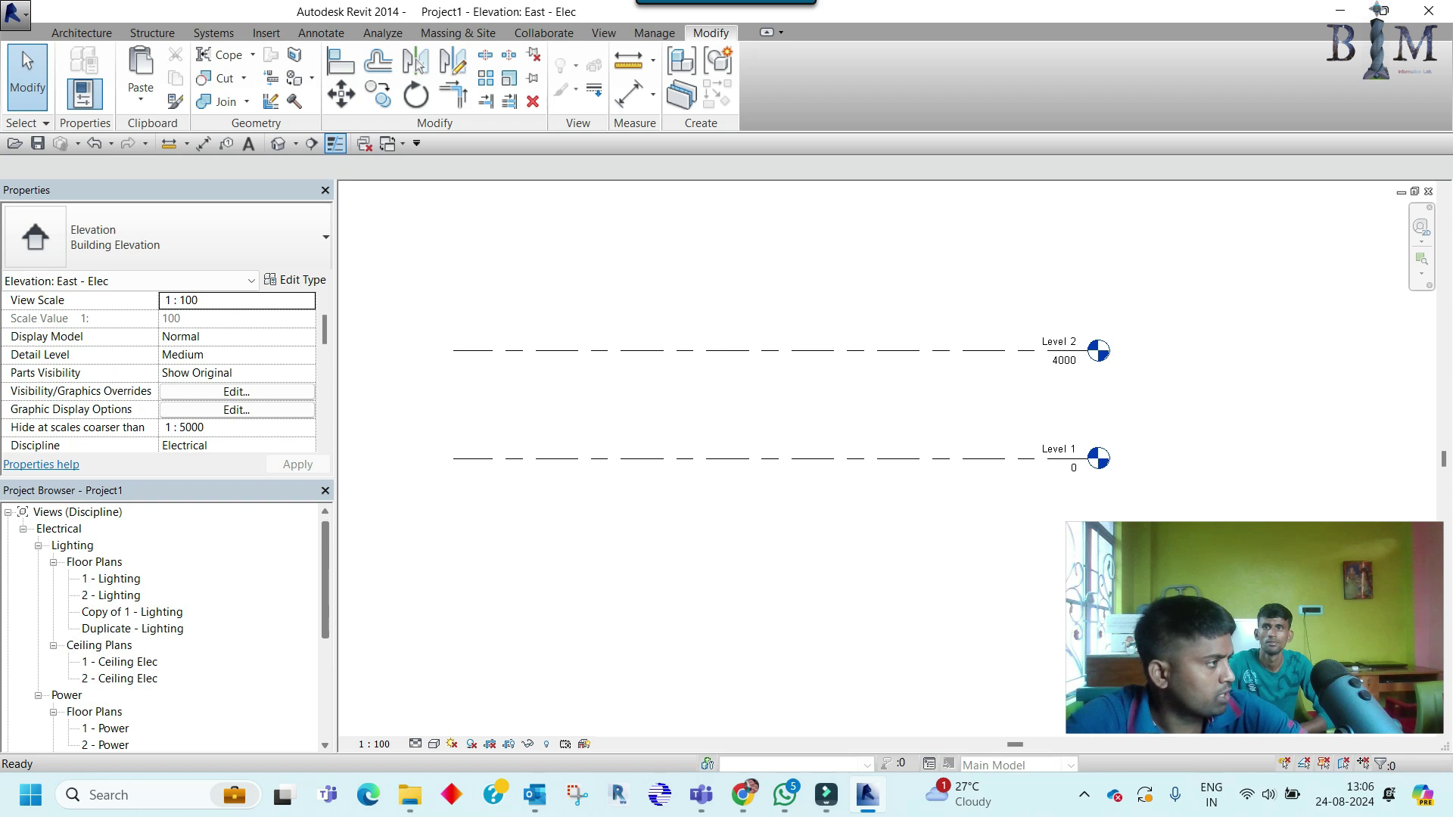
# Step: Open Copy of 1 - Lighting, showing the copied detail rectangle at 1:25
pyautogui.scroll(-1, 109, 678)
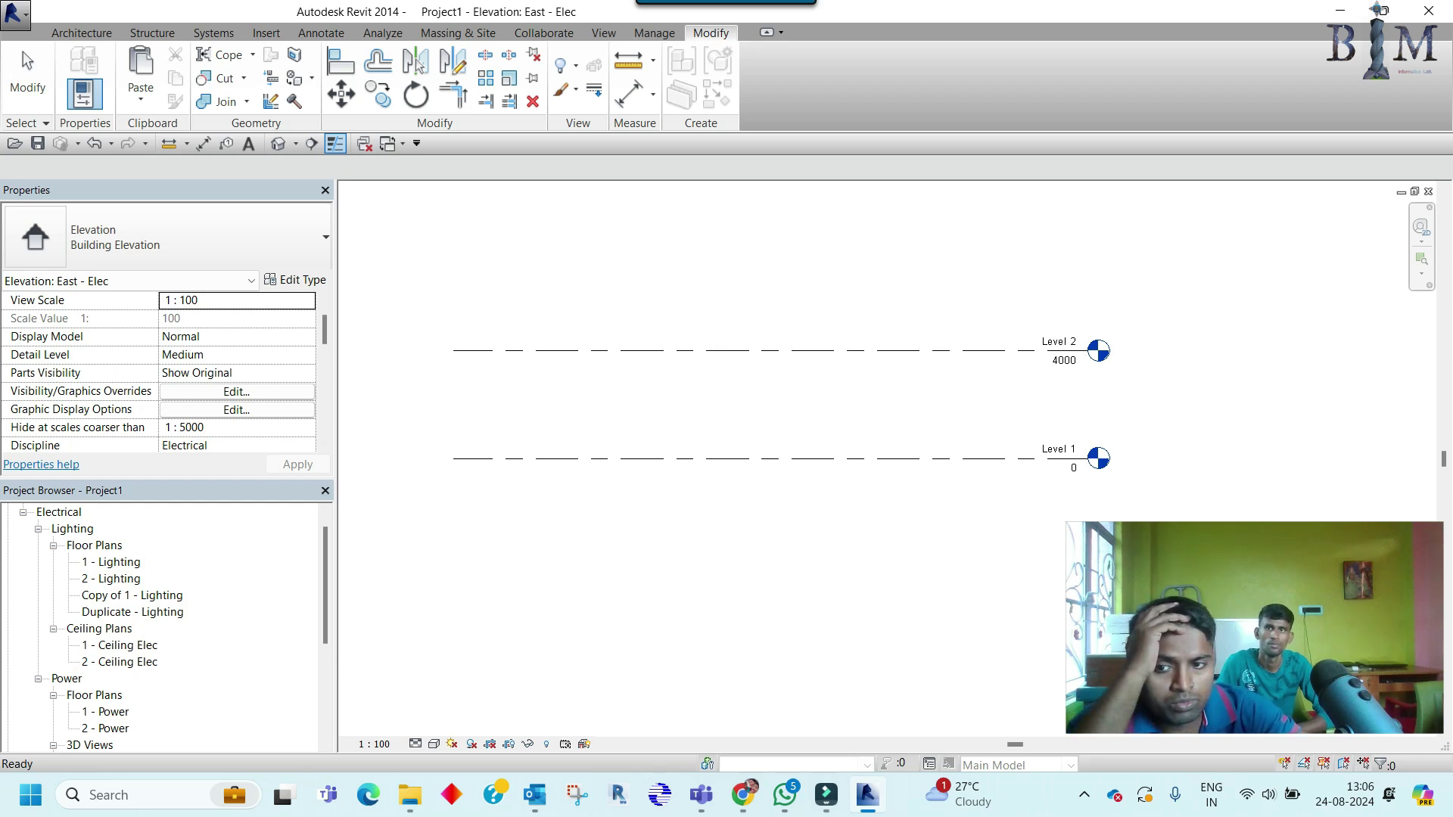
pyautogui.doubleClick(132, 595)
pyautogui.scroll(-3, 159, 371)
pyautogui.scroll(-3, 159, 371)
pyautogui.scroll(-2, 159, 370)
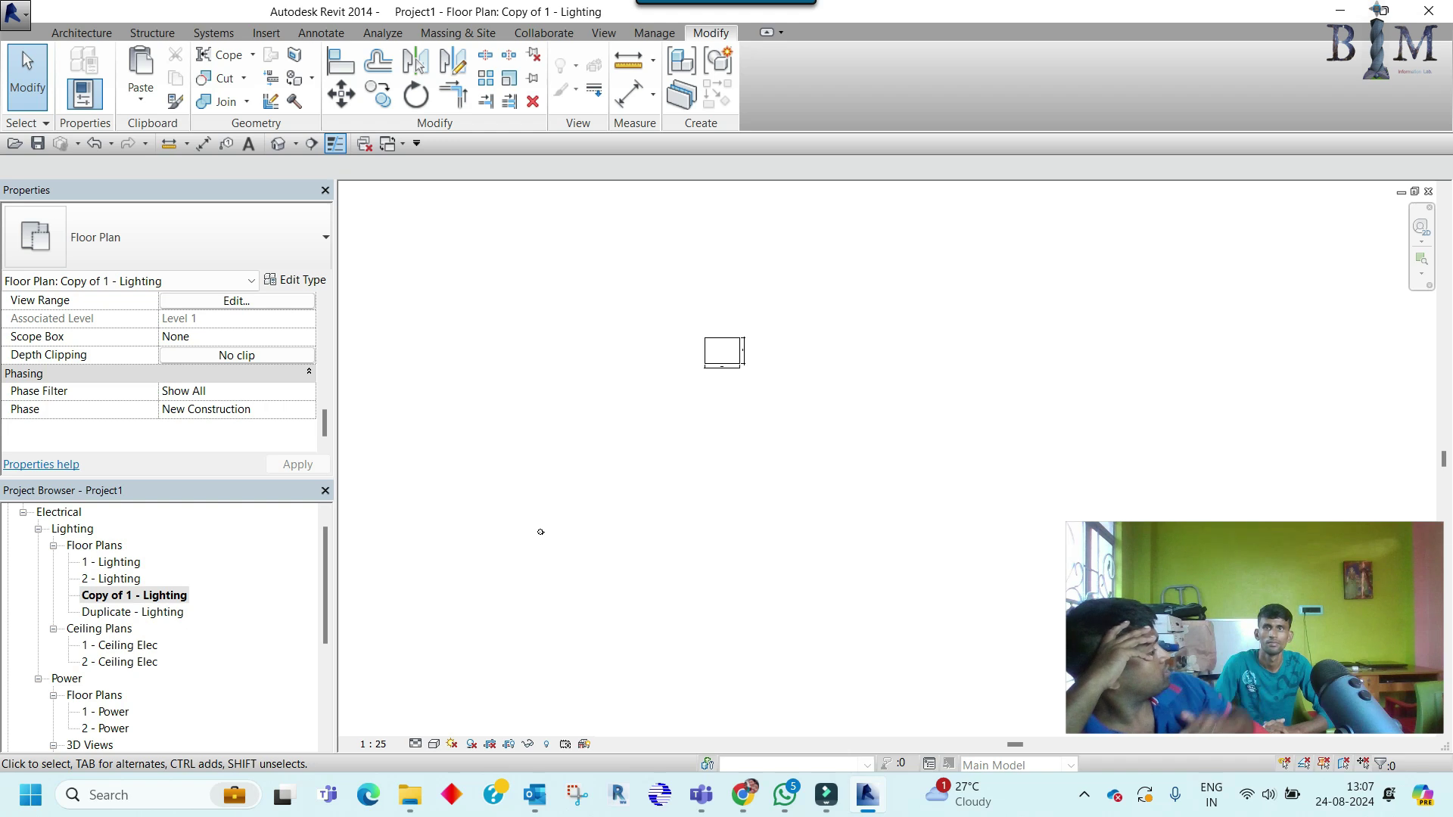
# Step: Rename the view to 'Duplicate with detailing - Lighting' and zoom to fit
pyautogui.rightClick(155, 595)
pyautogui.press('Up')
pyautogui.press('Up')
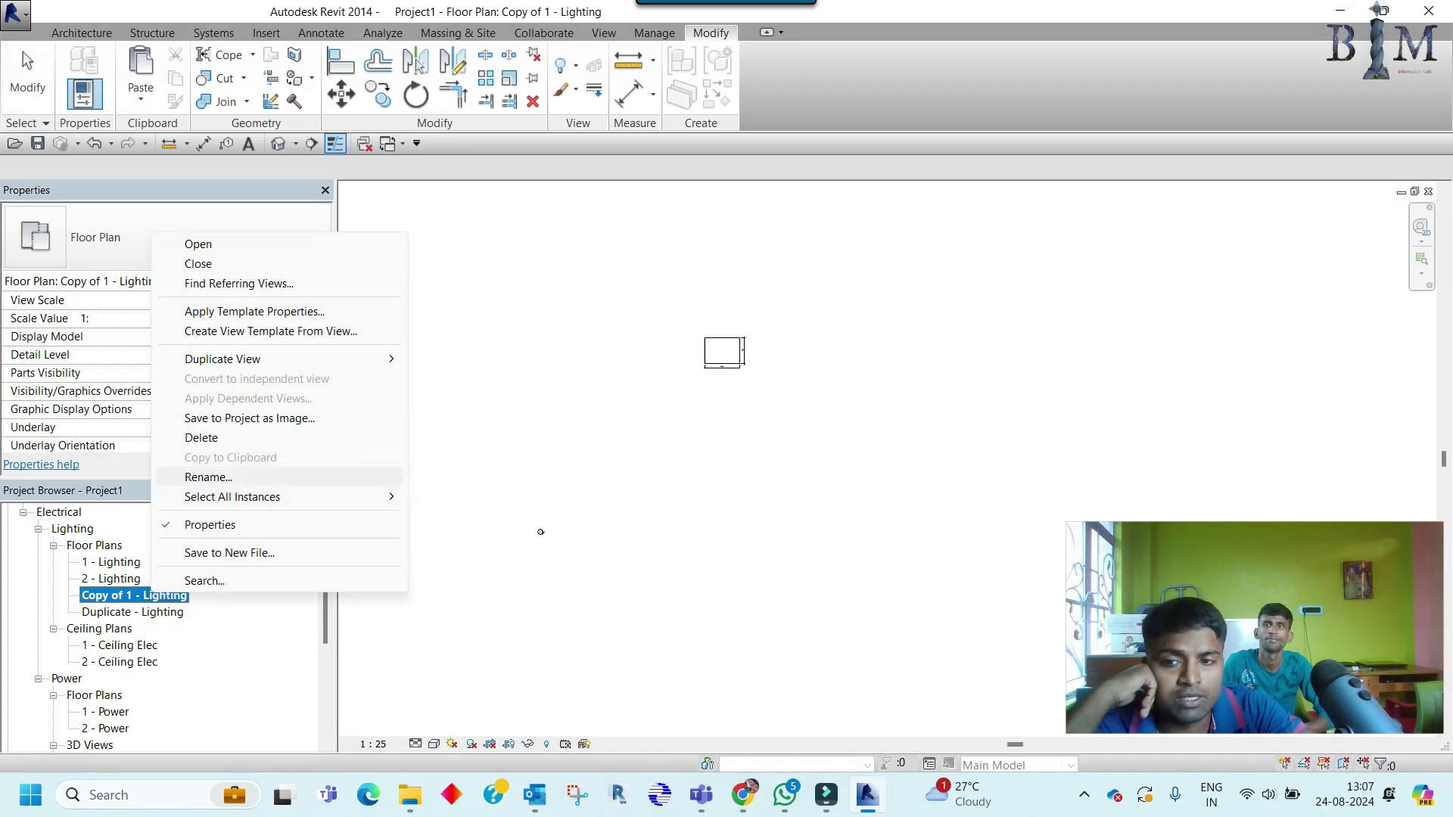
pyautogui.press('Return')
pyautogui.click(394, 467)
pyautogui.moveTo(394, 466); pyautogui.dragTo(357, 467)
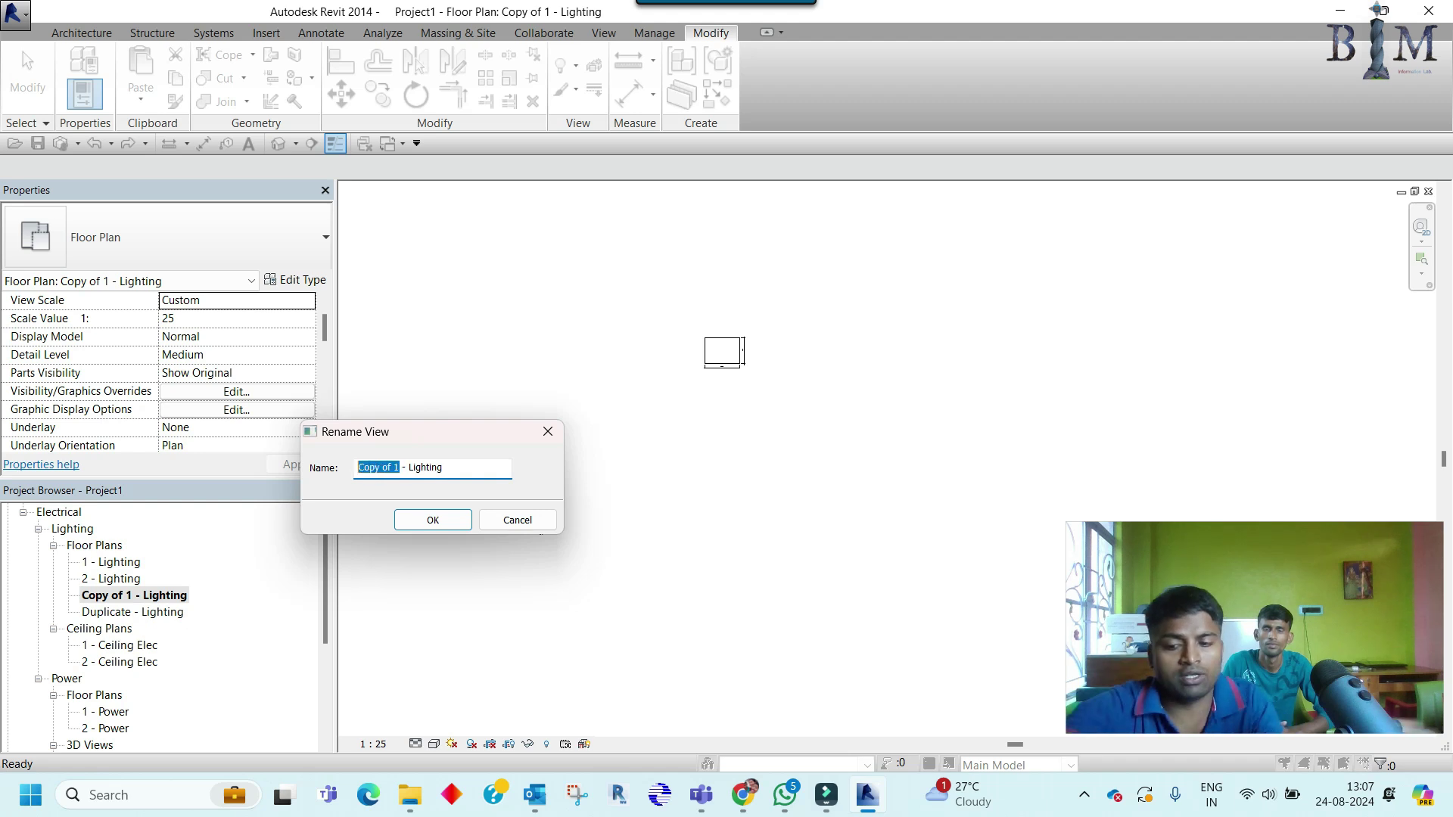
pyautogui.write('Duplicate with detailing')
pyautogui.press('Return')
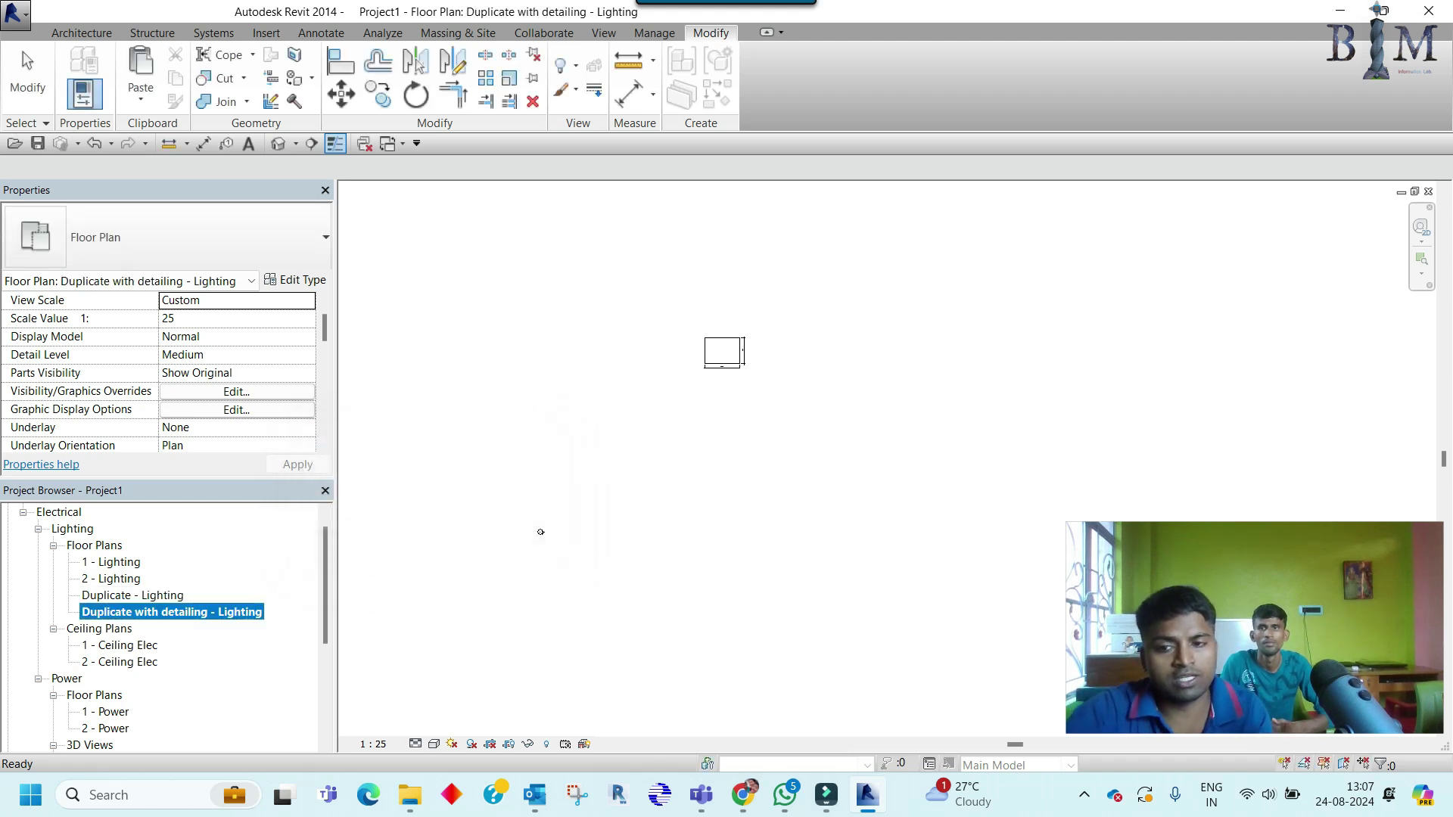
pyautogui.click(540, 532)
pyautogui.press('z')
pyautogui.press('f')
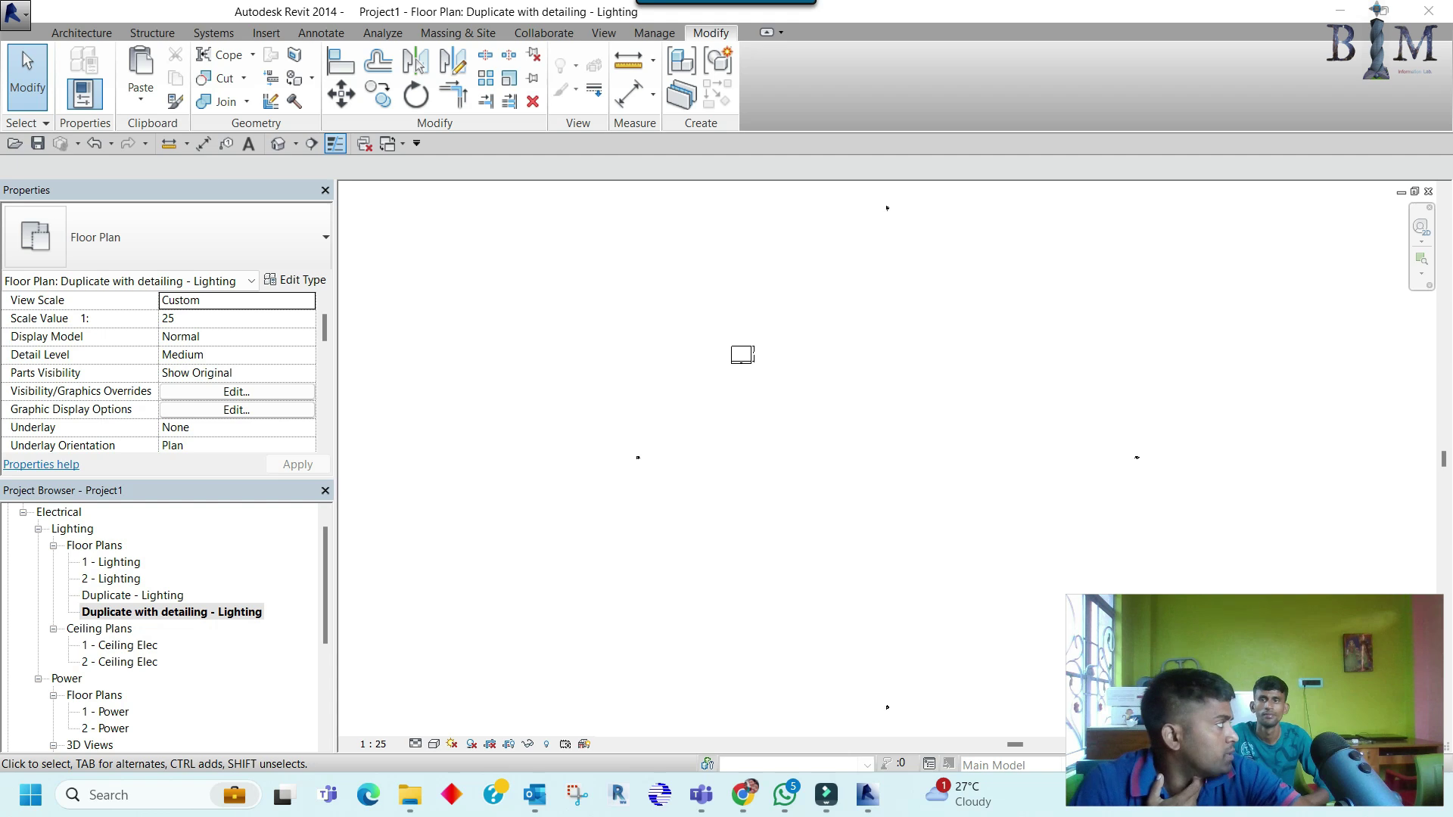
# Step: Open the 1 - Lighting floor plan from the Project Browser
pyautogui.click(112, 562)
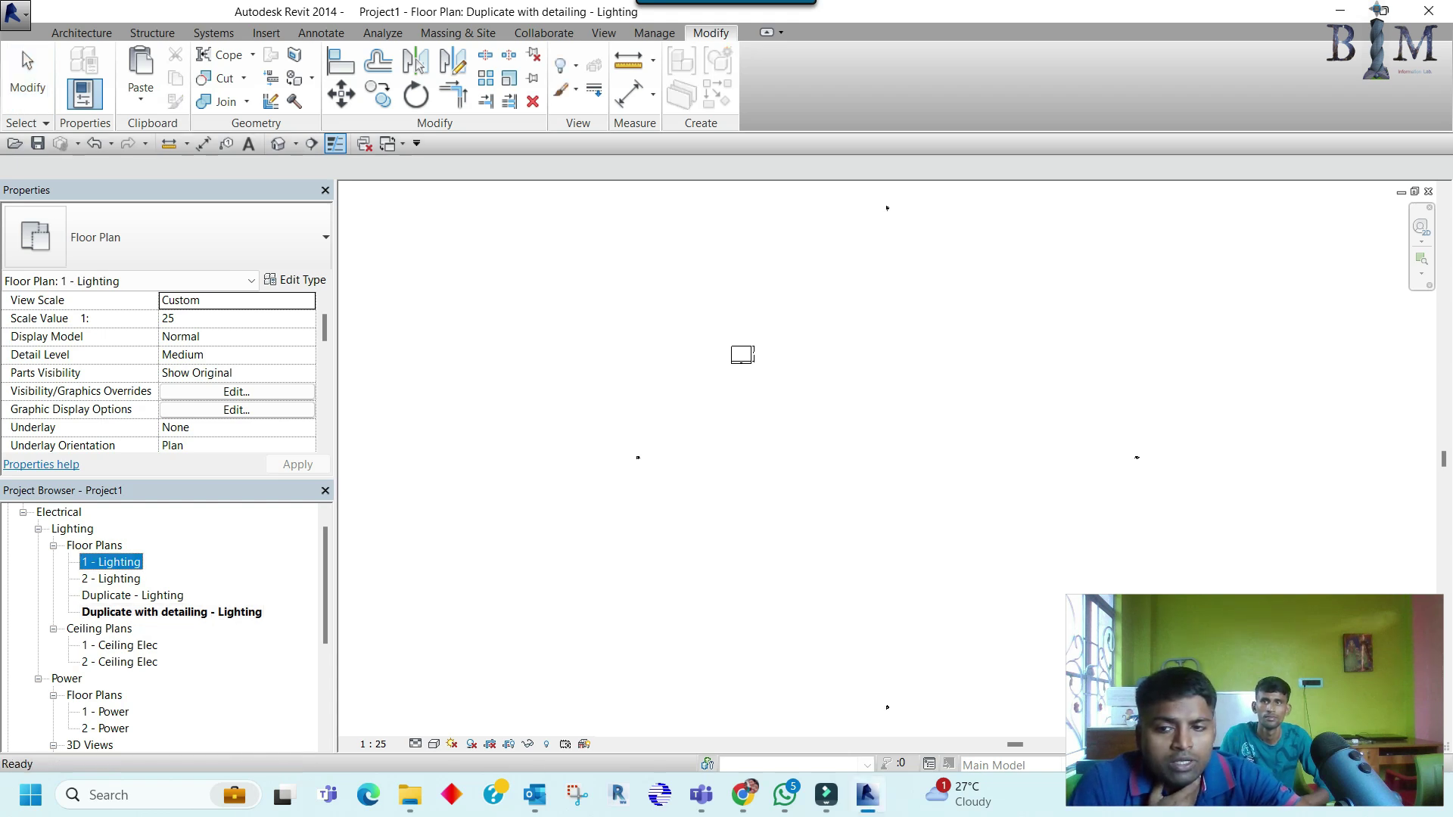
pyautogui.rightClick(113, 561)
pyautogui.press('Escape')
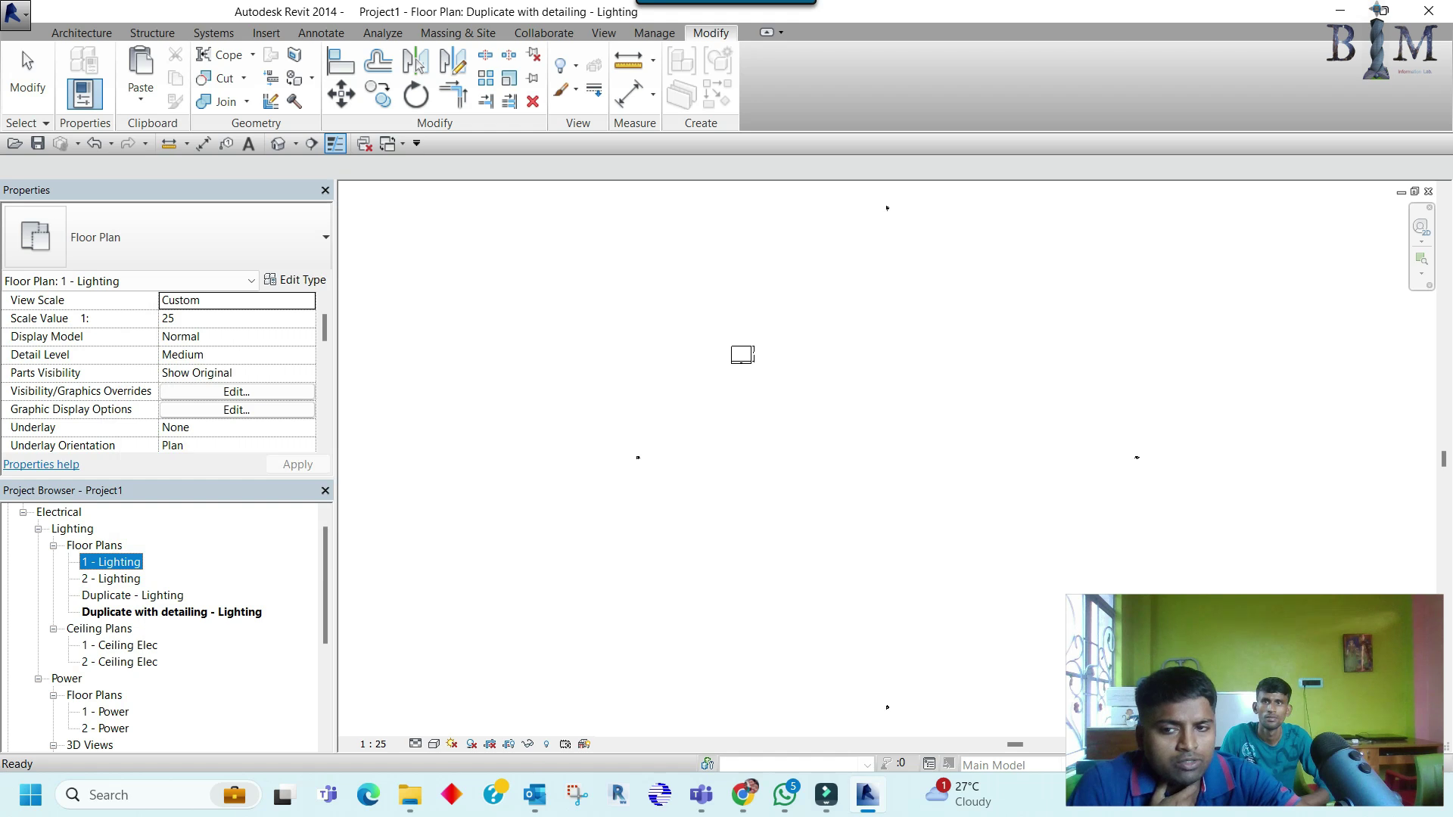
pyautogui.rightClick(120, 562)
pyautogui.press('Escape')
pyautogui.press('Return')
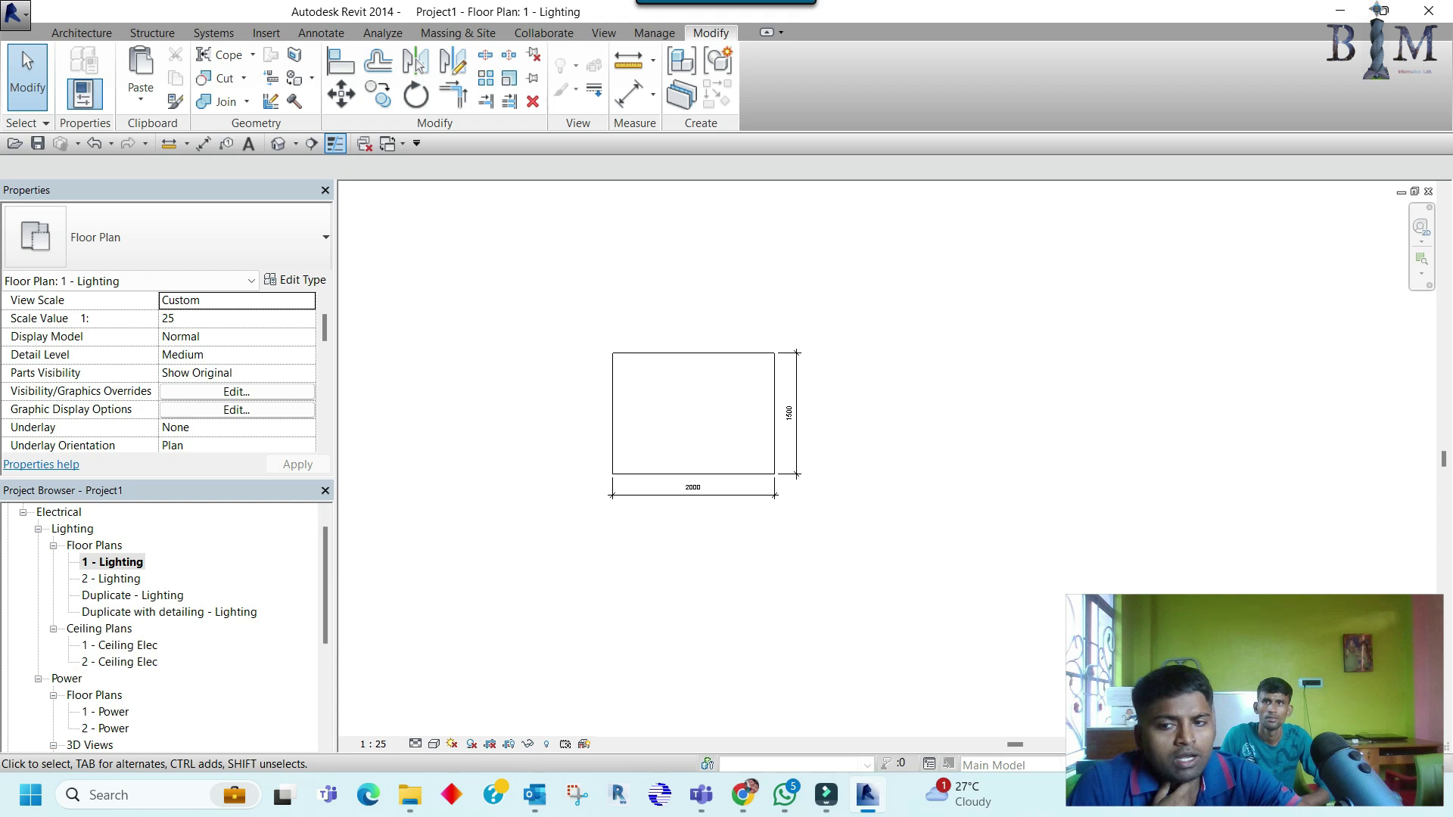
# Step: Duplicate 1 - Lighting as a dependent view, Dependent on 1 - Lighting, and select it
pyautogui.rightClick(130, 561)
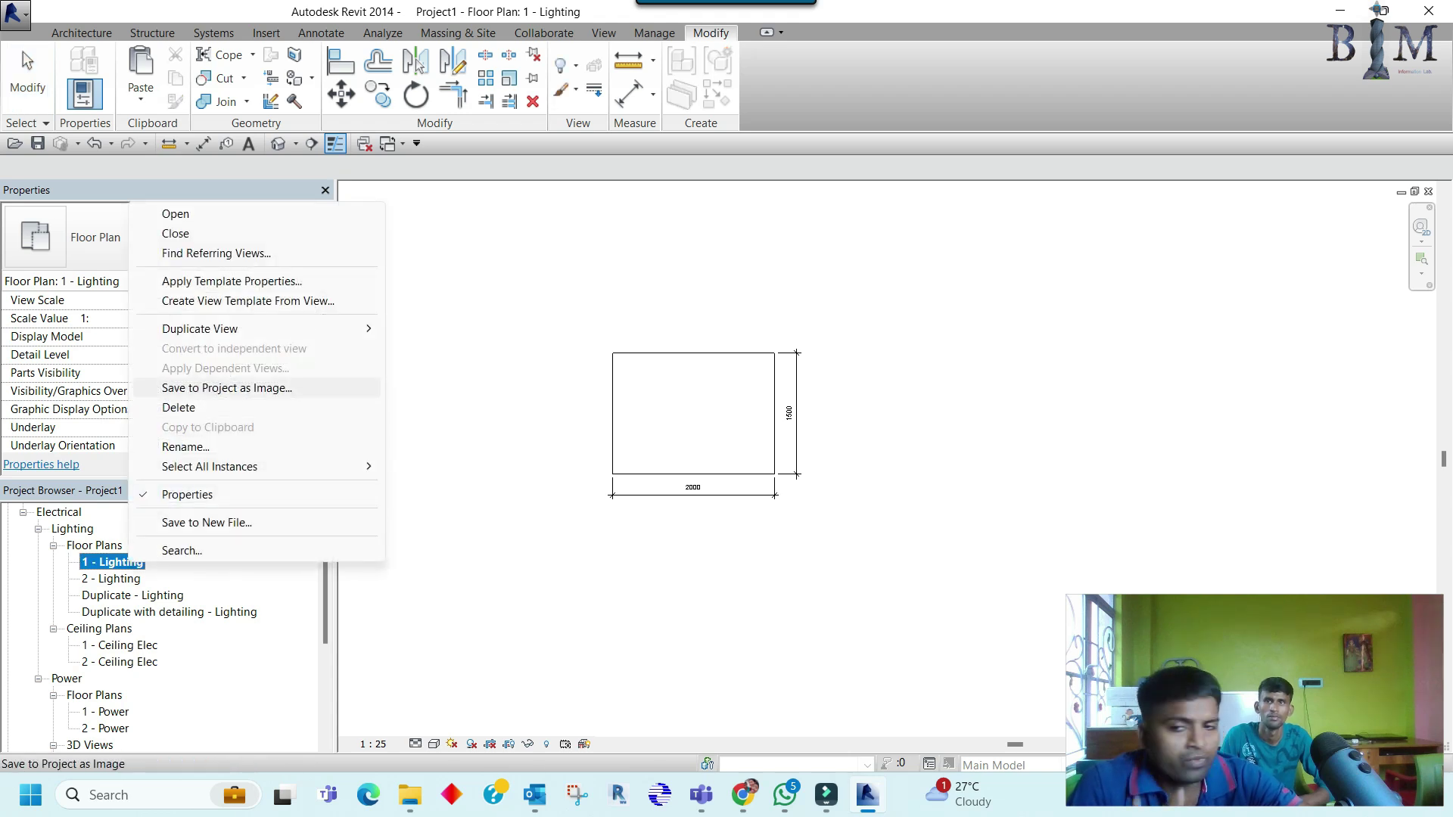
pyautogui.press('Down')
pyautogui.press('Down')
pyautogui.press('Down')
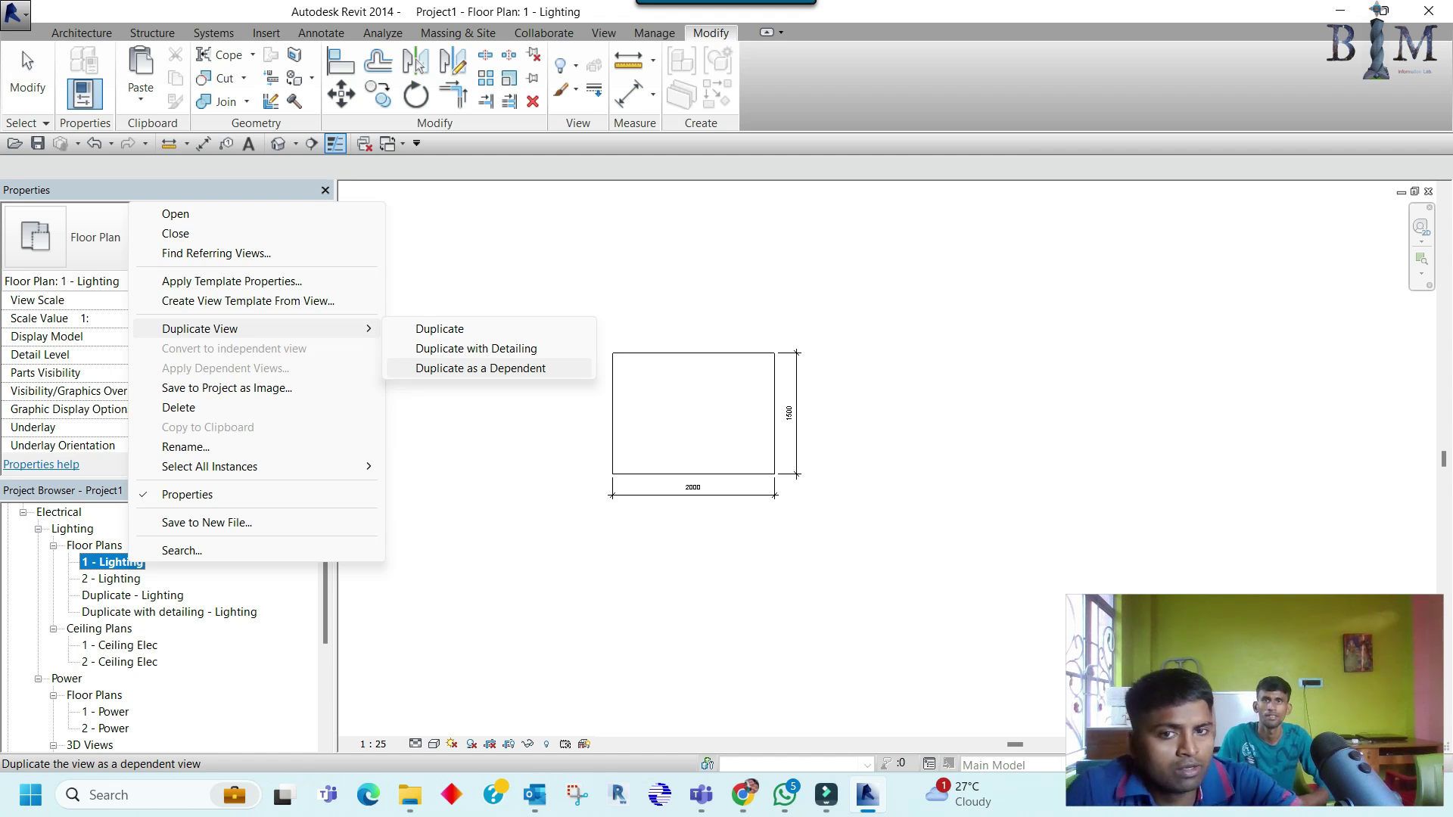
pyautogui.click(481, 368)
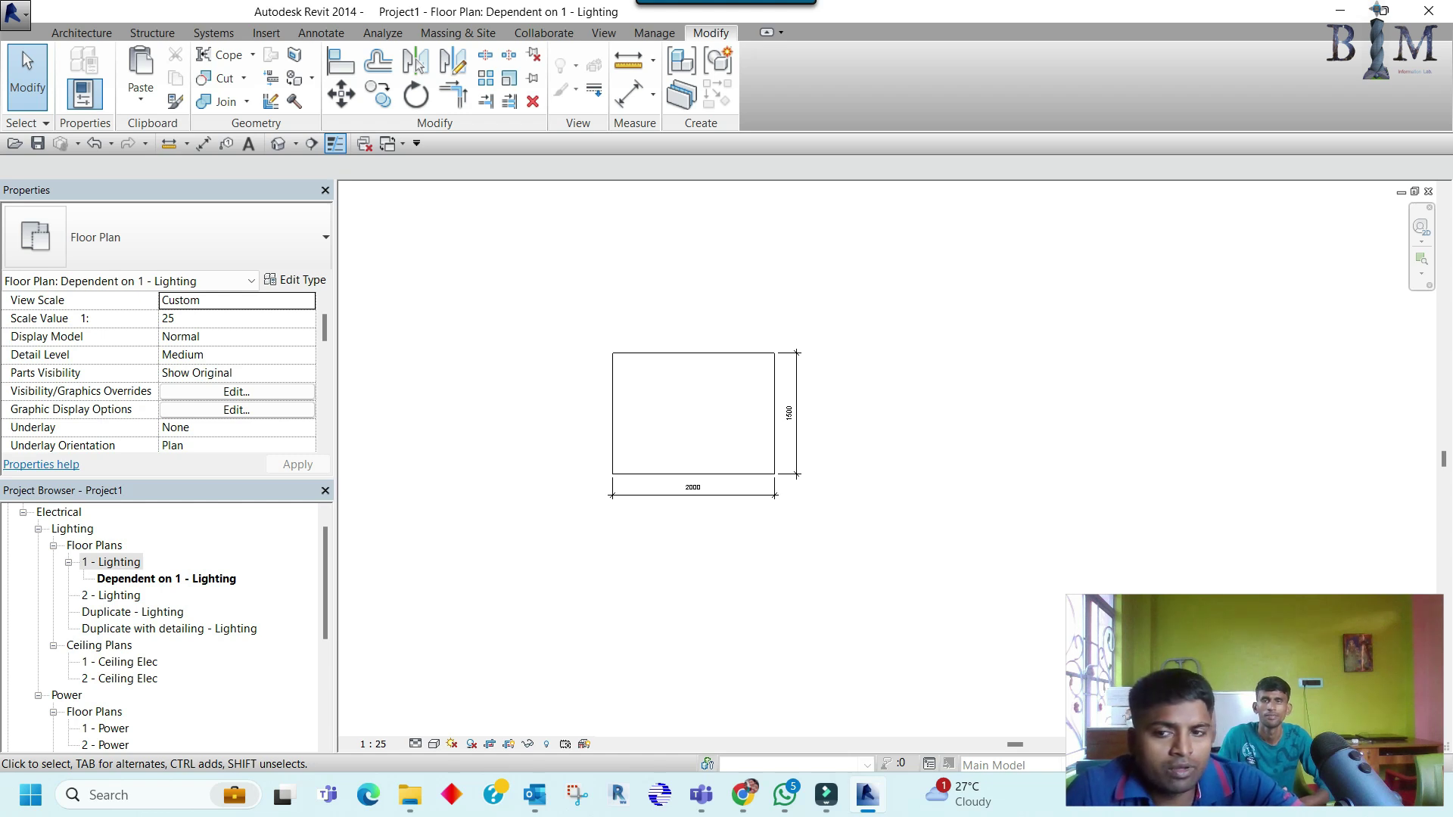
pyautogui.doubleClick(111, 562)
pyautogui.click(165, 578)
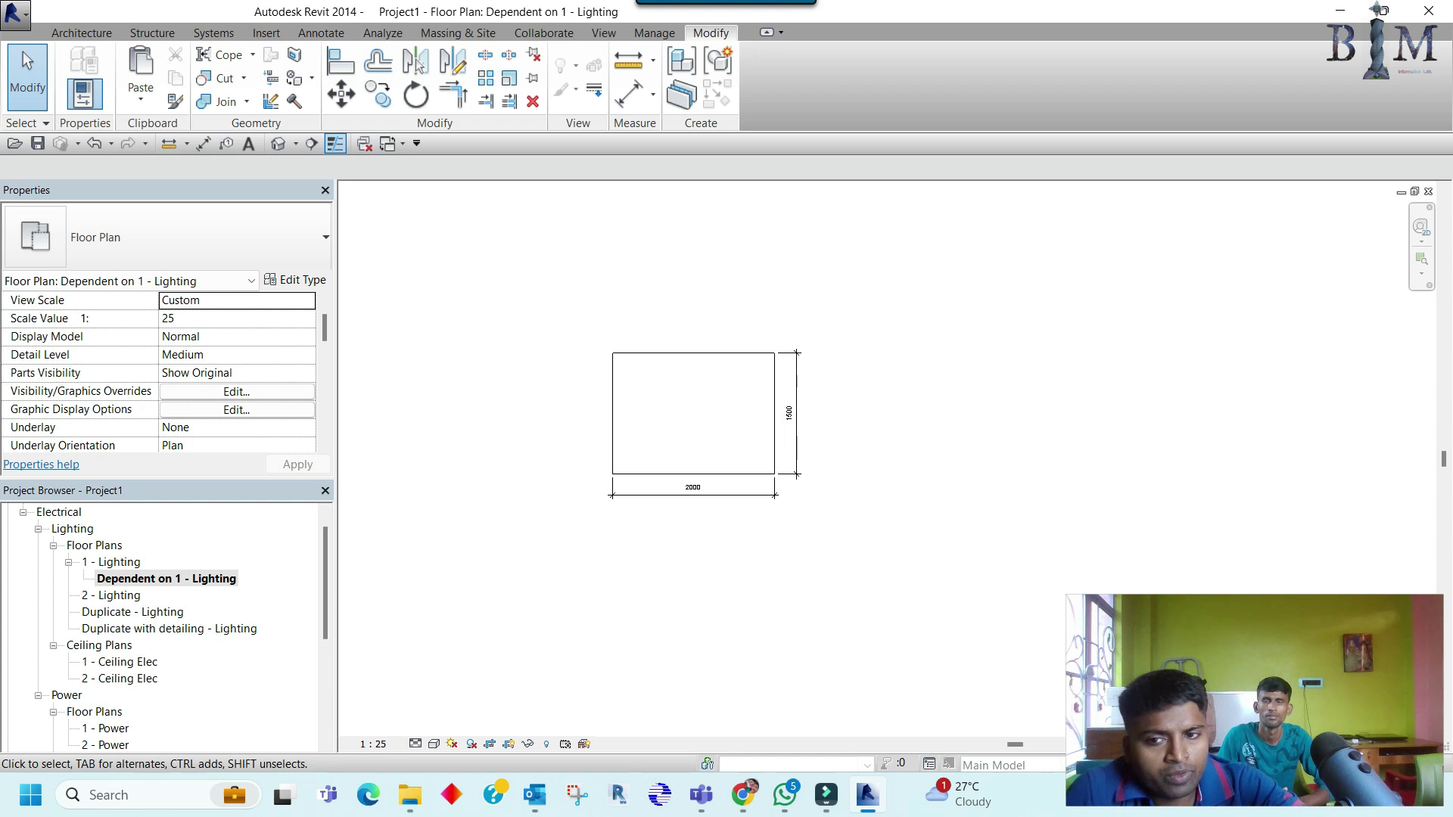
# Step: Change the detail rectangle's height dimension from 1500 to 1200
pyautogui.scroll(2, 771, 371)
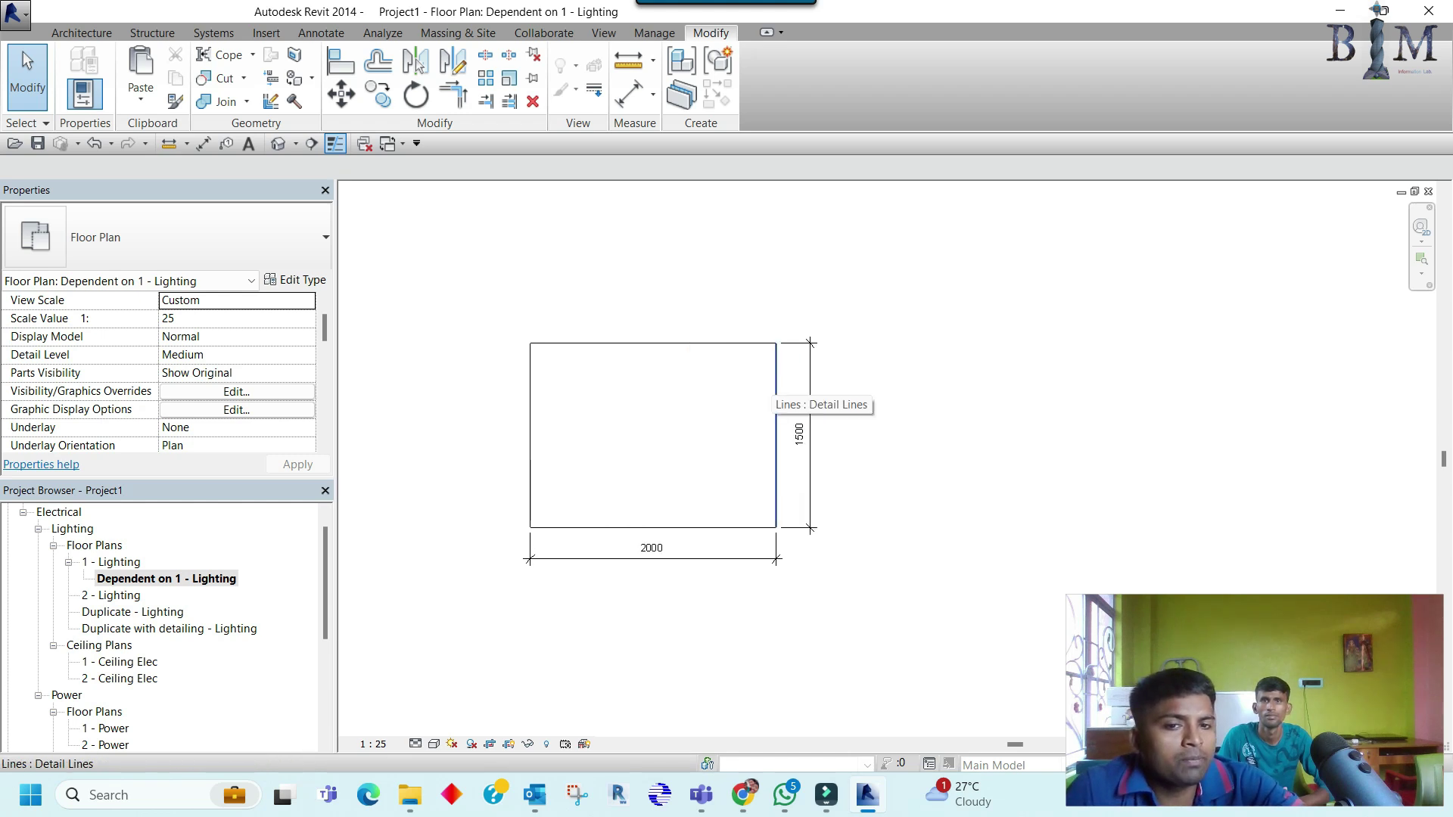
pyautogui.scroll(1, 773, 372)
pyautogui.click(757, 333)
pyautogui.click(800, 457)
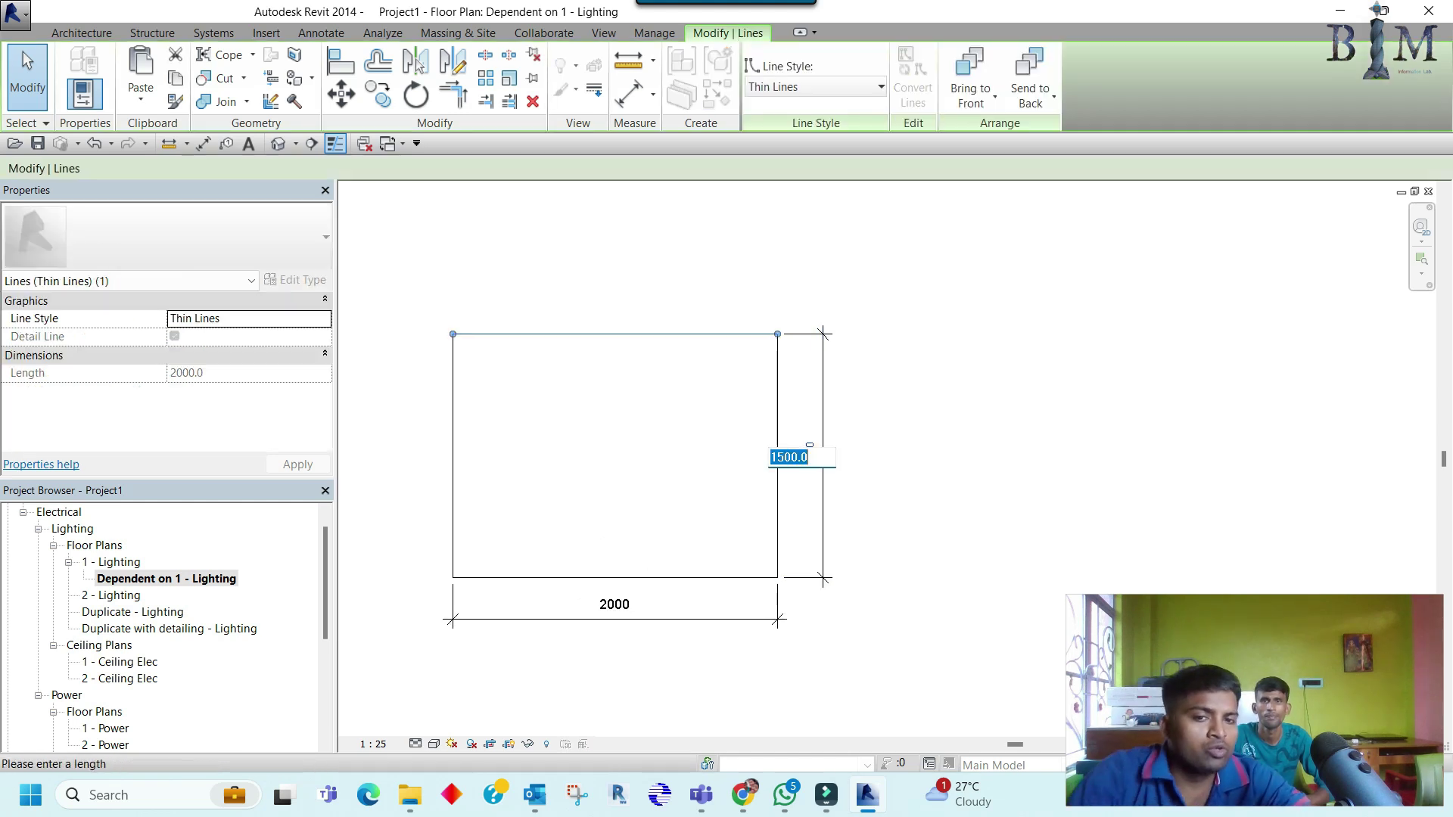
pyautogui.write('1200')
pyautogui.press('Return')
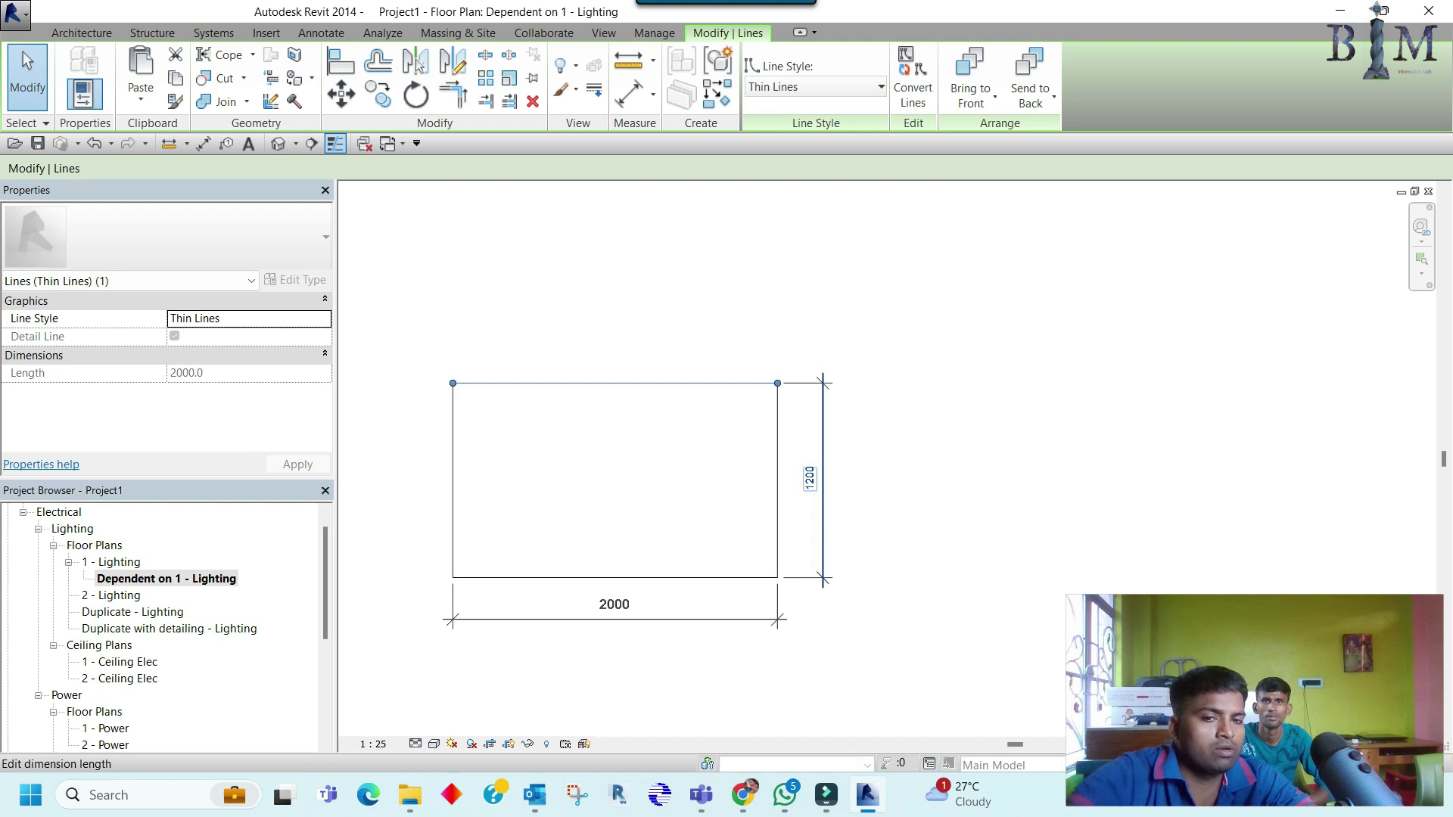
pyautogui.press('Escape')
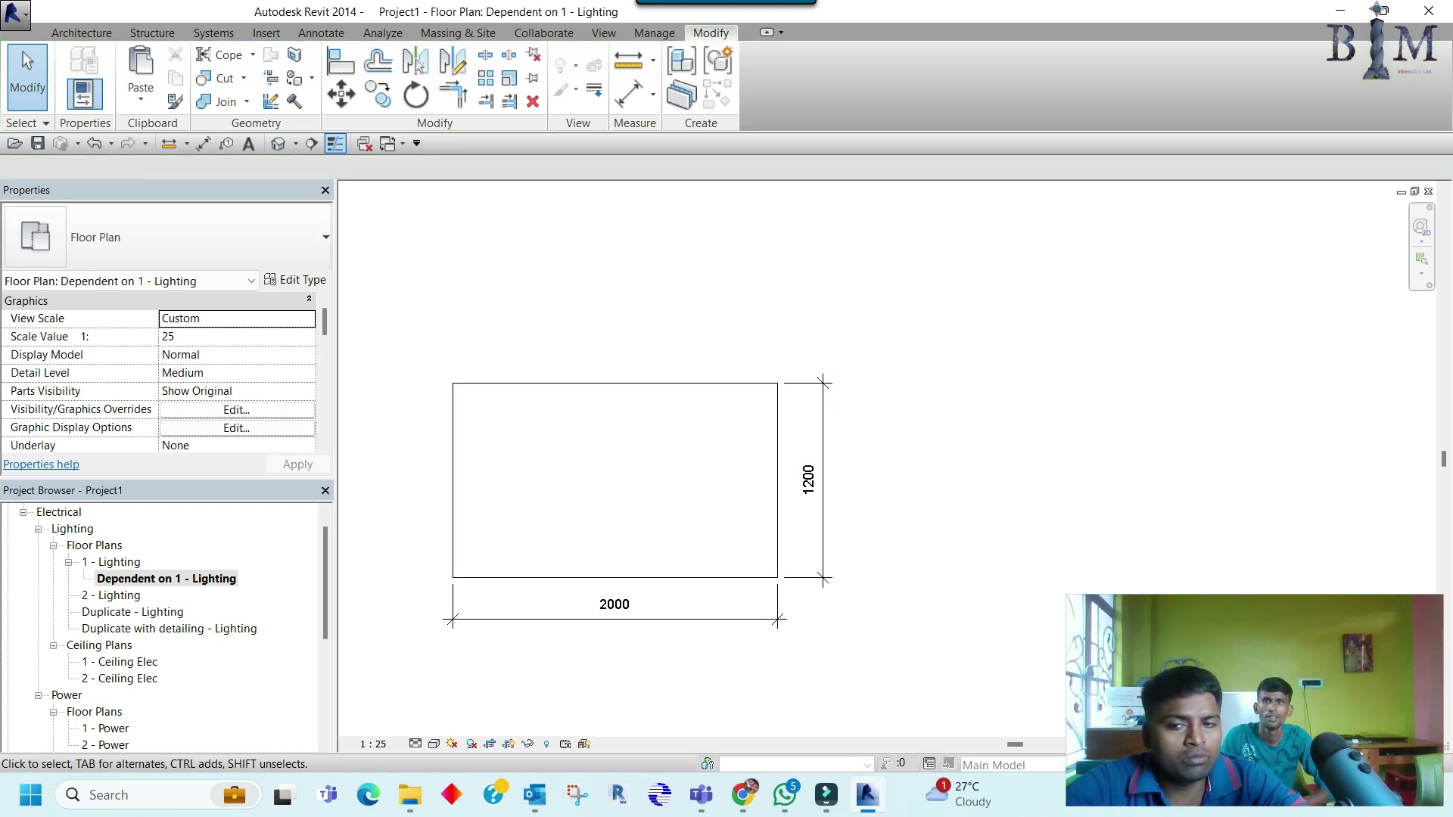
# Step: Reopen 1 - Lighting and zoom to fit, showing its elevation markers
pyautogui.doubleClick(112, 562)
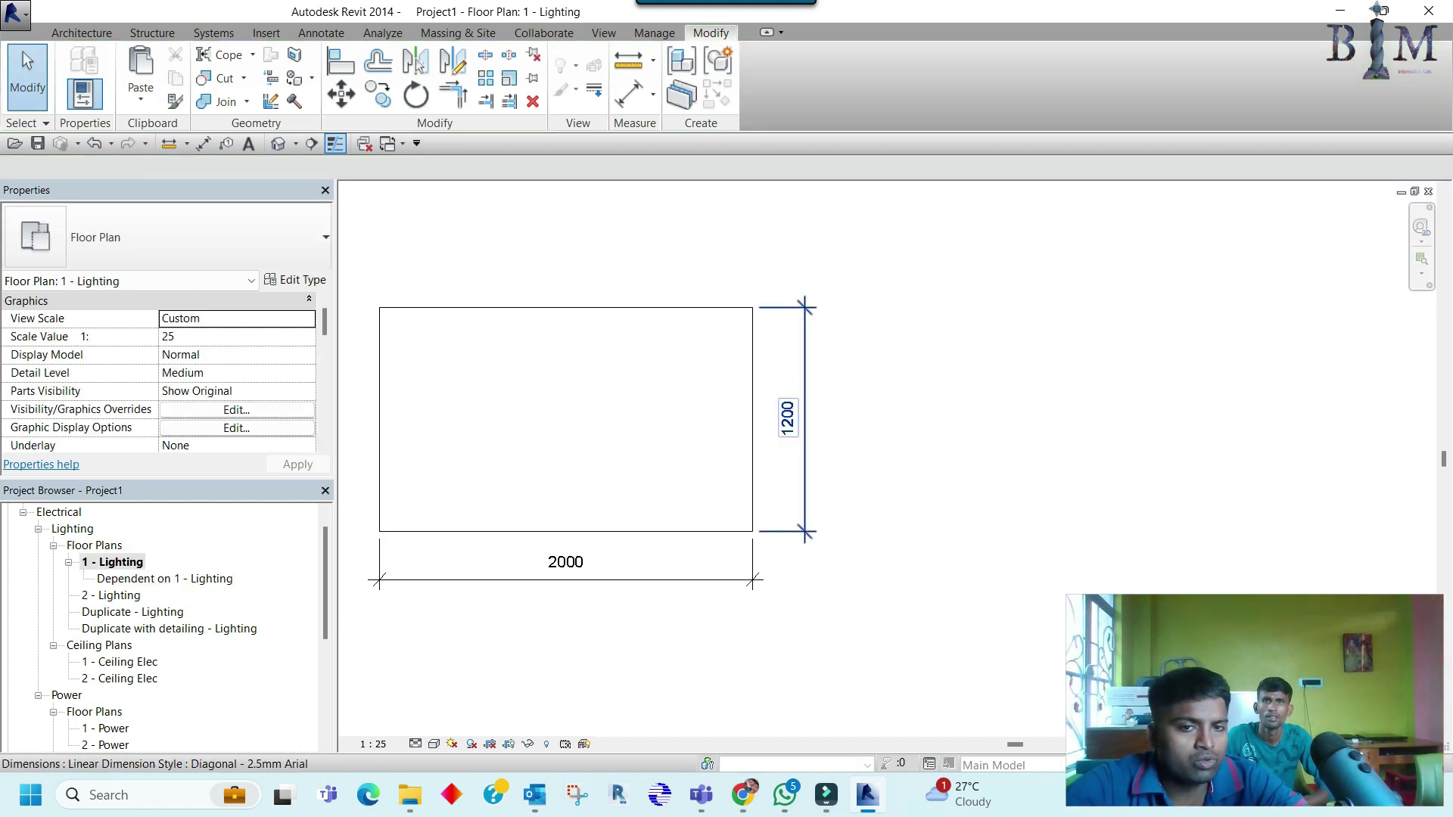
pyautogui.press('z')
pyautogui.press('f')
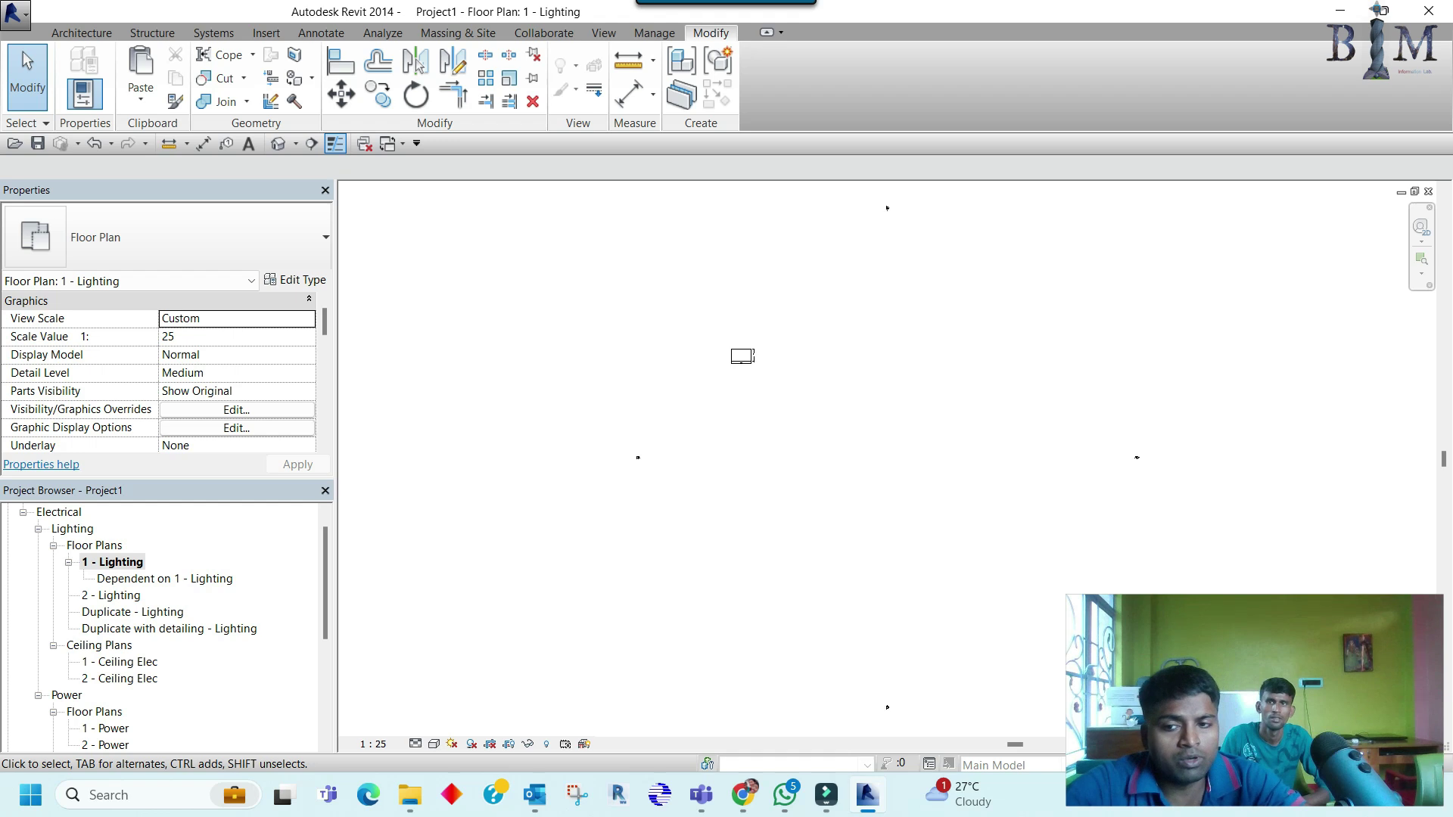
# Step: Open Duplicate - Lighting, then Duplicate with detailing - Lighting, zooming to its 2000 × 1500 rectangle
pyautogui.doubleClick(133, 612)
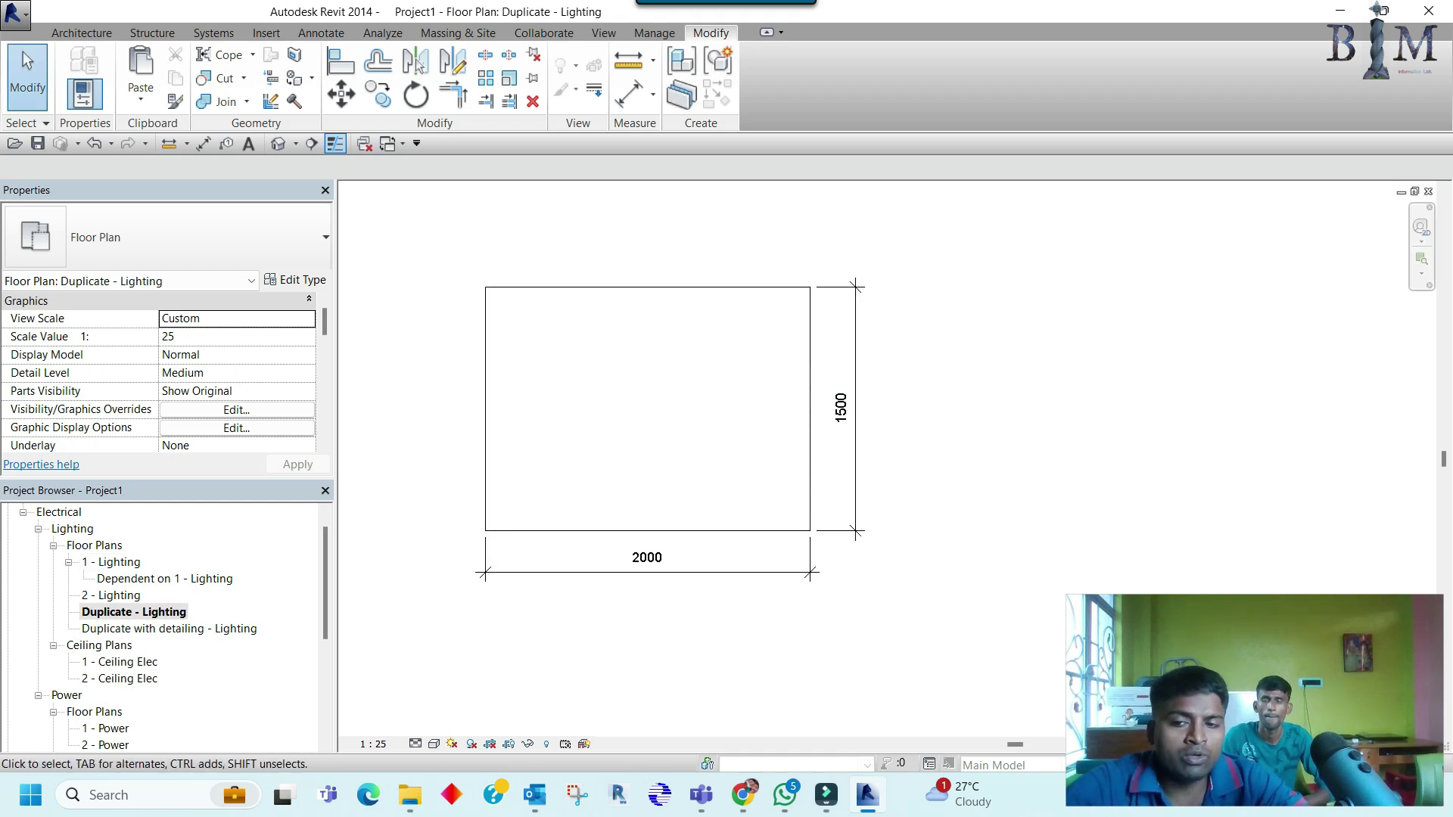
pyautogui.doubleClick(169, 628)
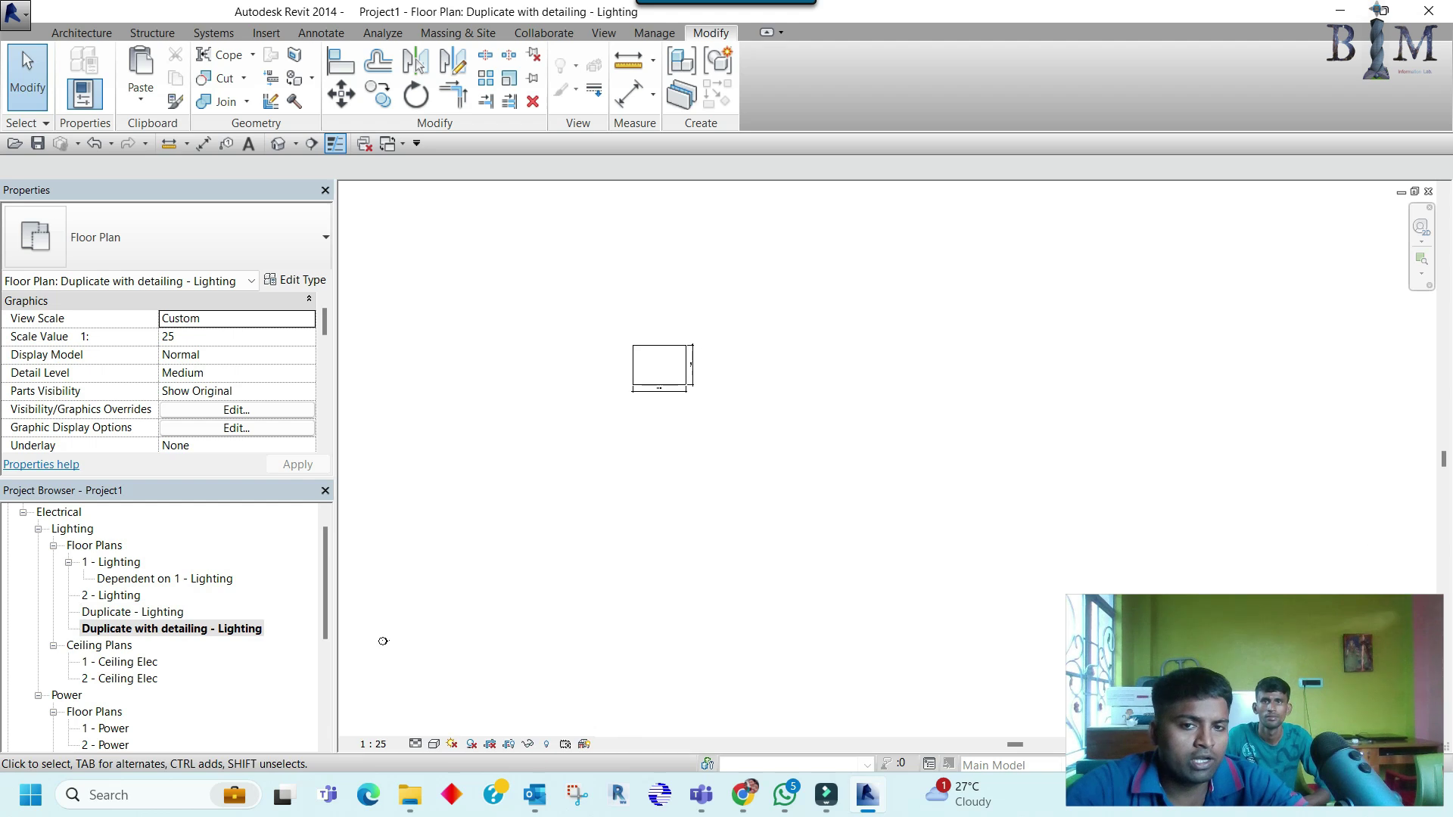
pyautogui.scroll(1, 854, 250)
pyautogui.scroll(1, 853, 250)
pyautogui.scroll(1, 853, 249)
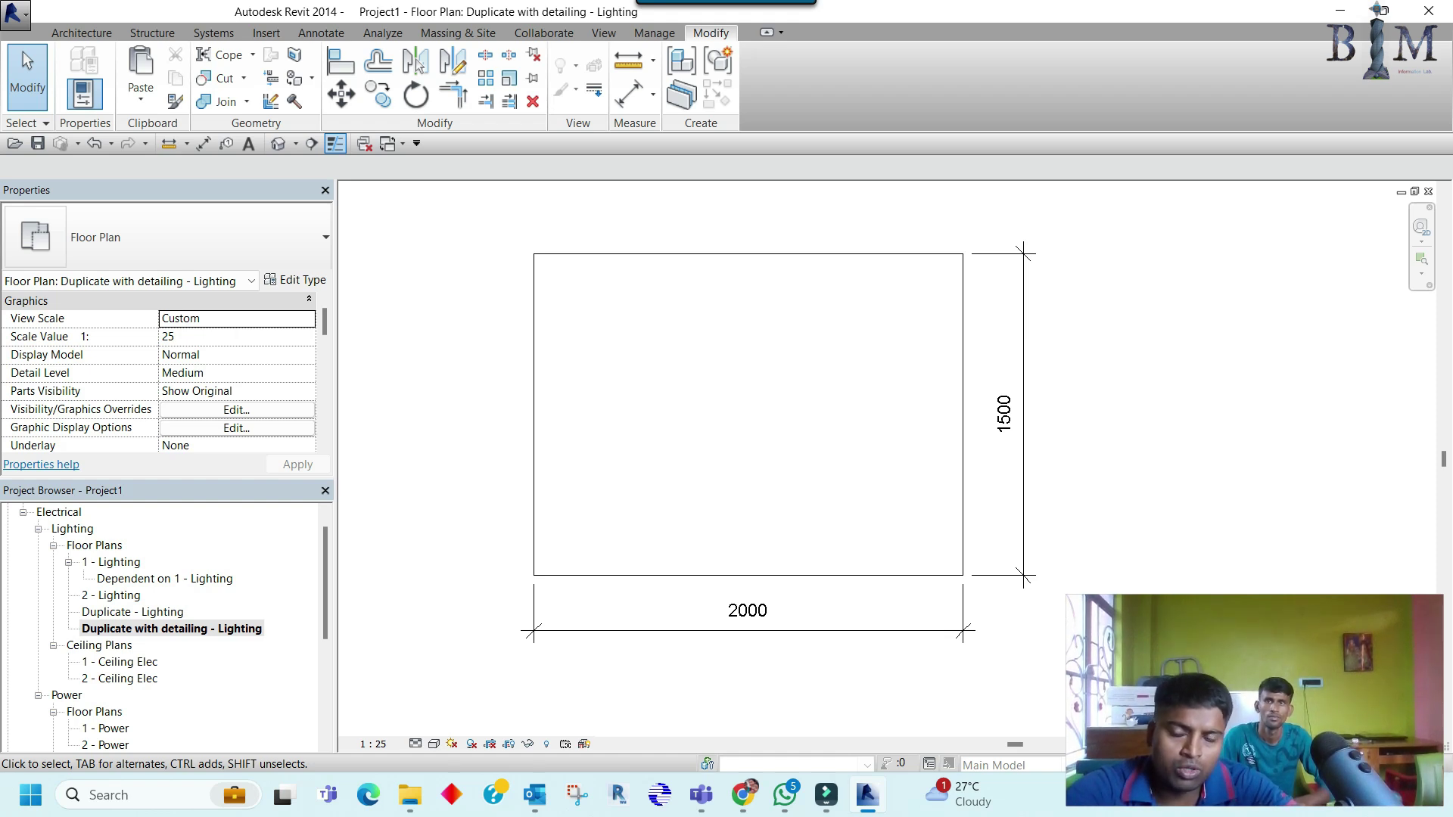
pyautogui.click(164, 578)
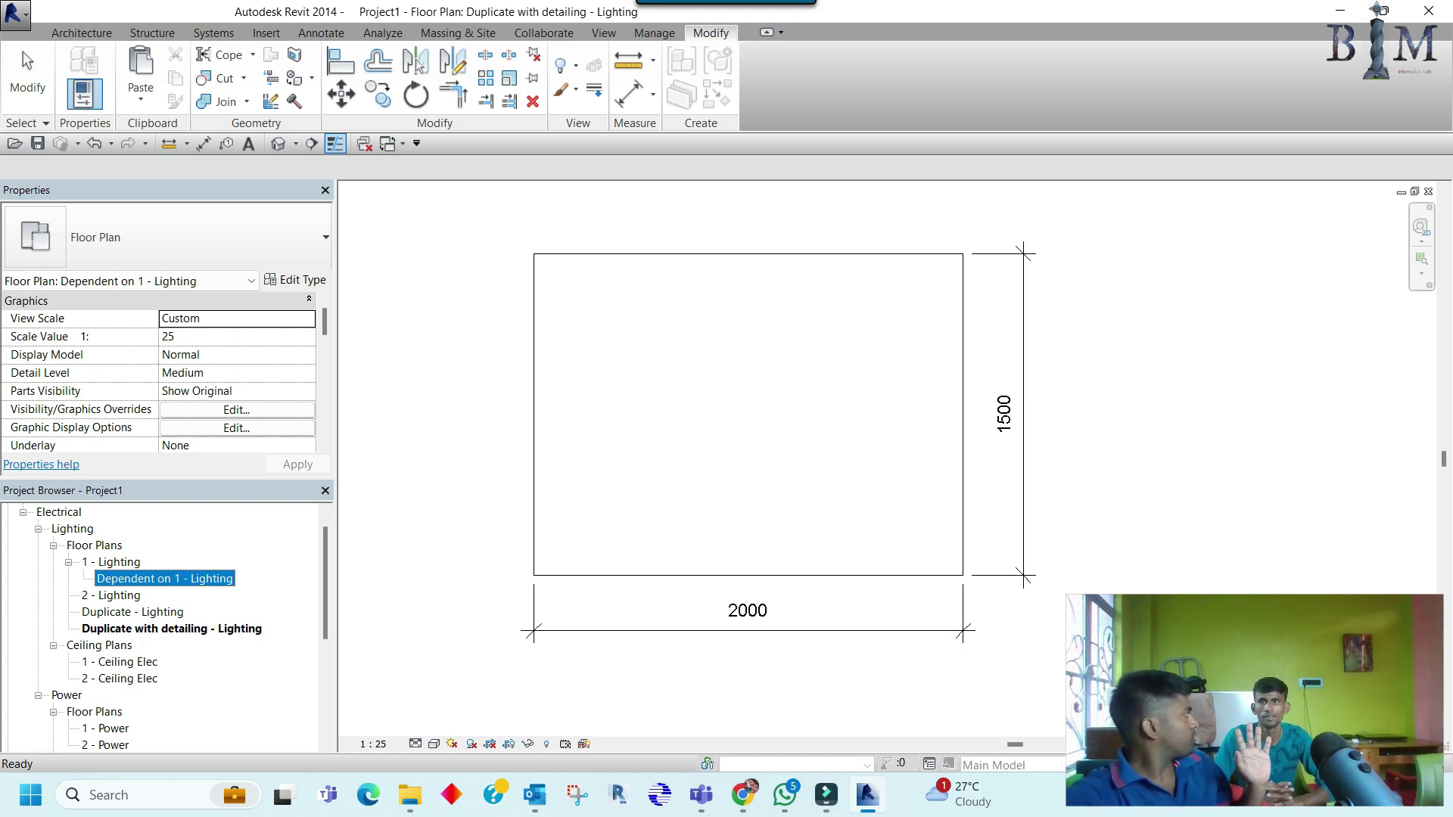
# Step: Return to 1 - Lighting and zoom and pan to centre the 2000 × 1200 rectangle
pyautogui.click(23, 51)
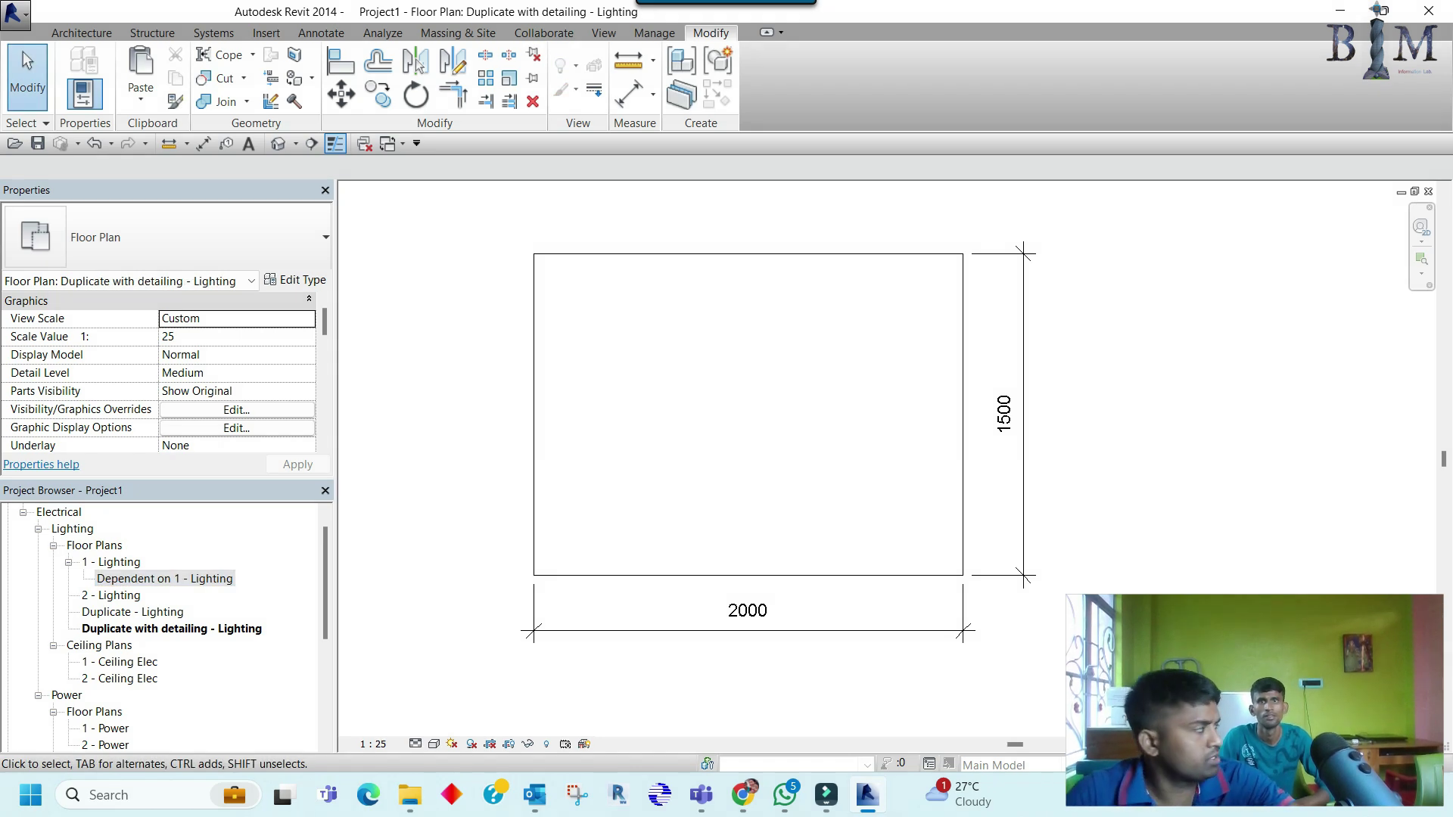
pyautogui.scroll(-1, 739, 431)
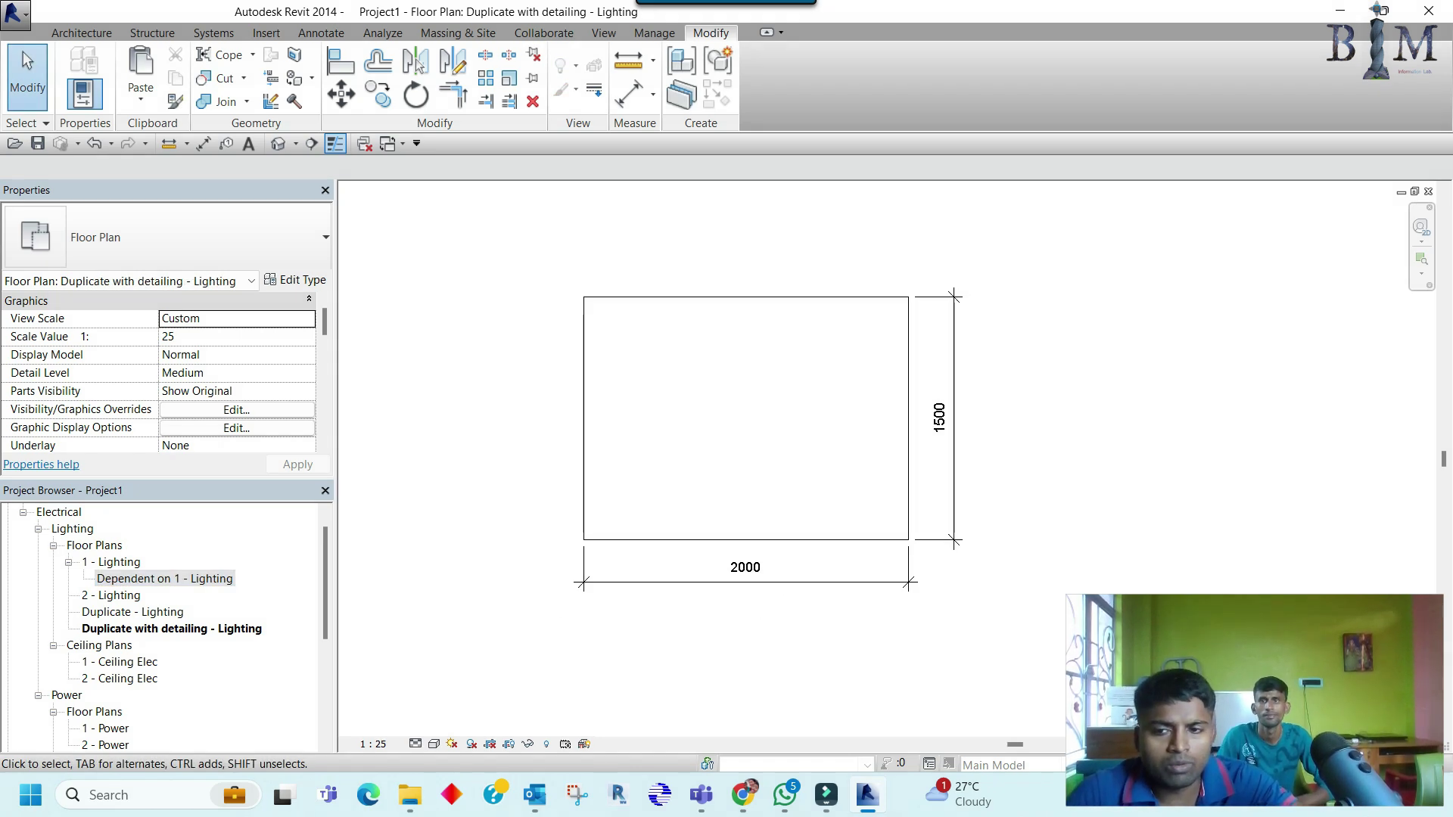
pyautogui.doubleClick(119, 562)
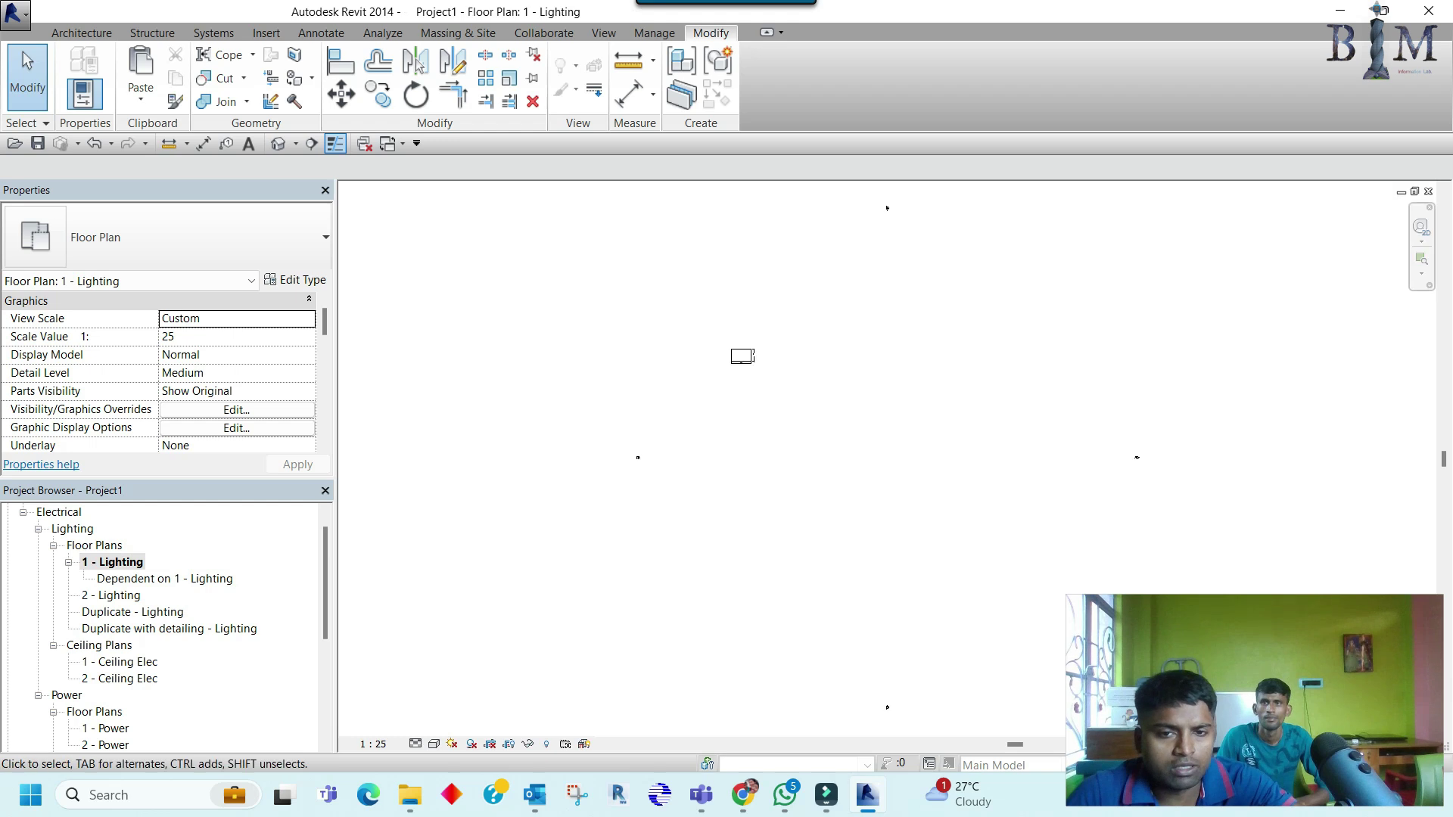
pyautogui.scroll(2, 749, 352)
pyautogui.scroll(3, 749, 352)
pyautogui.scroll(2, 708, 351)
pyautogui.scroll(2, 708, 352)
pyautogui.scroll(-2, 665, 342)
pyautogui.scroll(3, 720, 457)
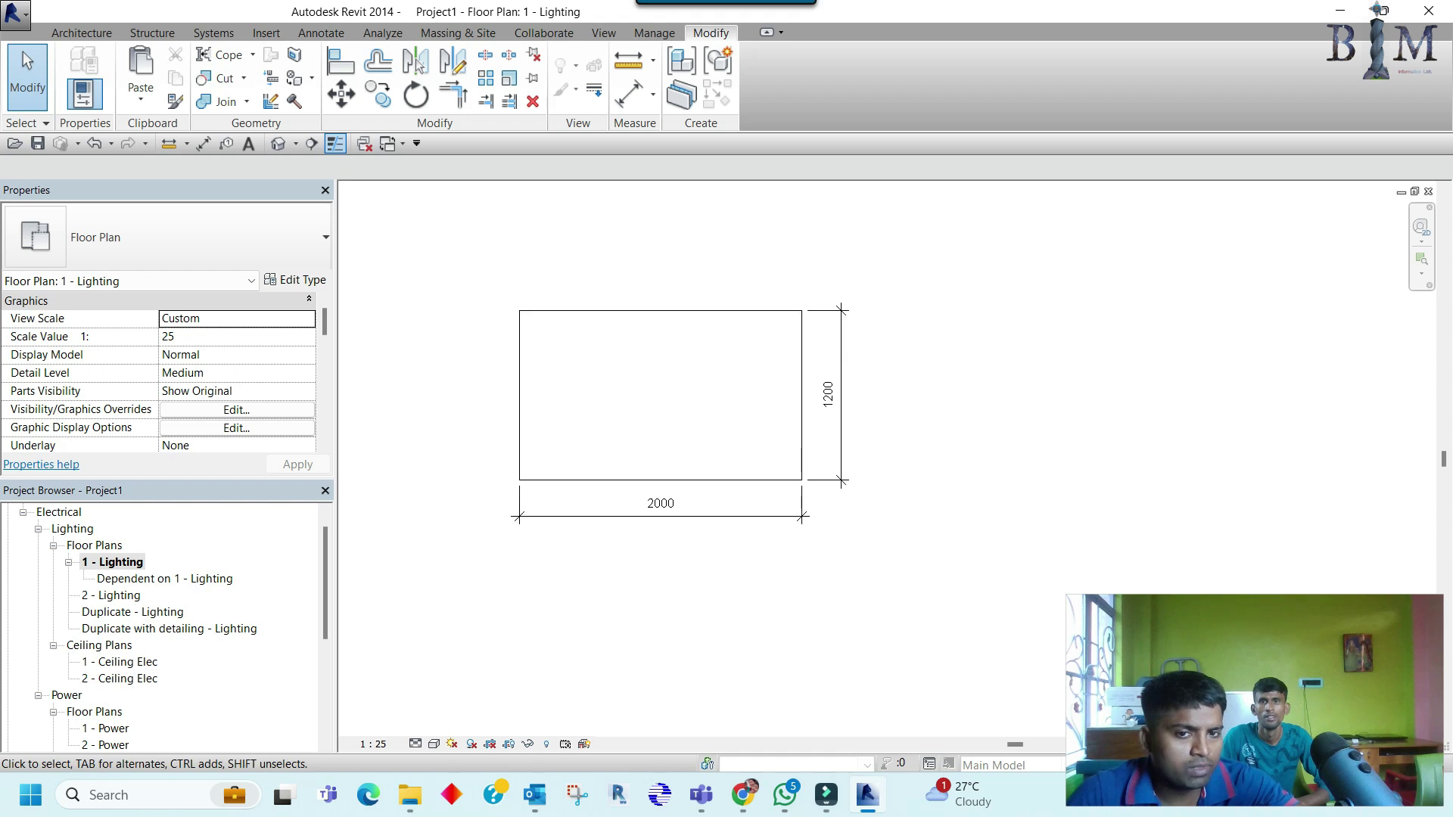
pyautogui.moveTo(720, 457); pyautogui.dragTo(778, 432, button='middle')
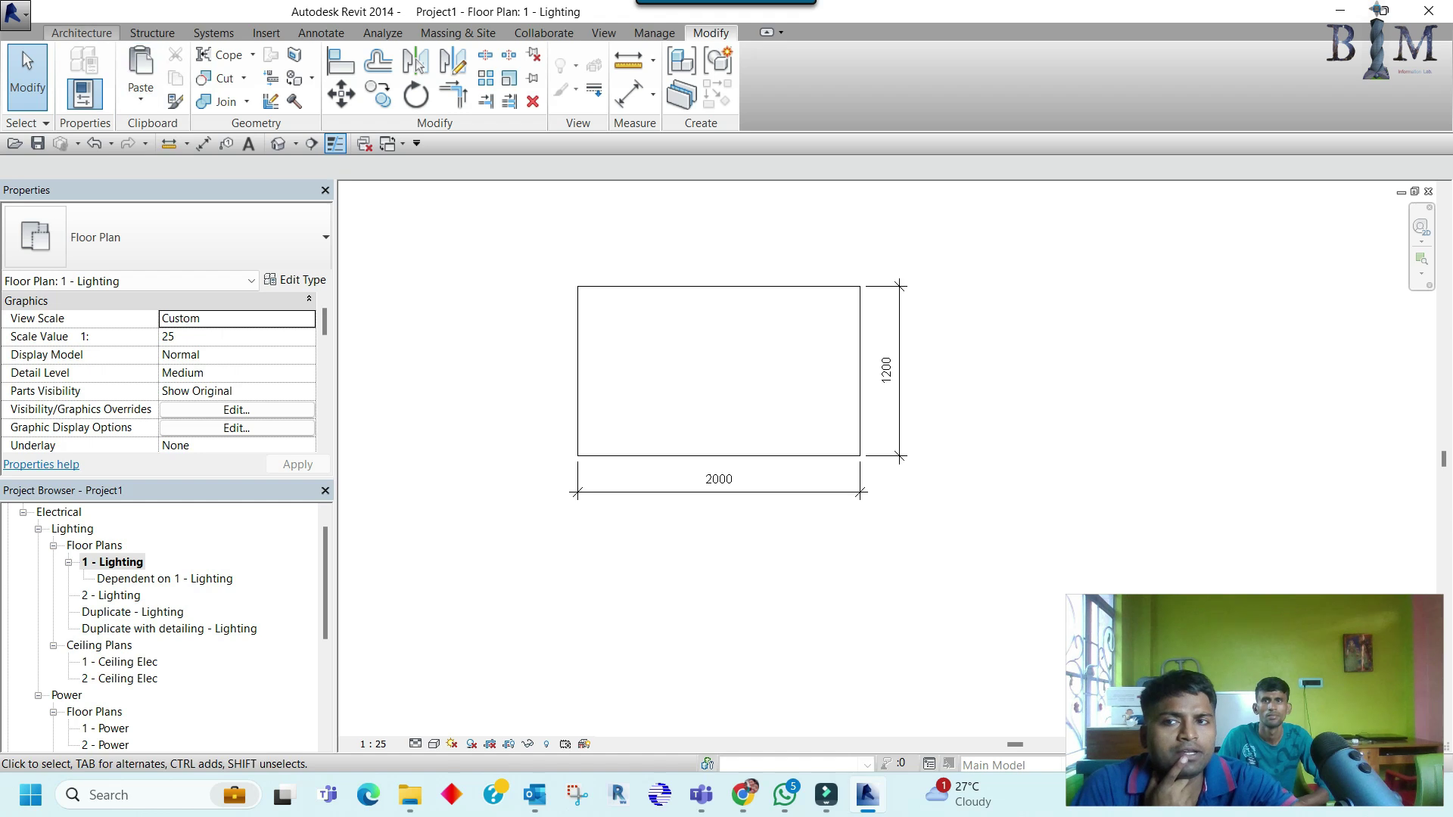
pyautogui.click(81, 33)
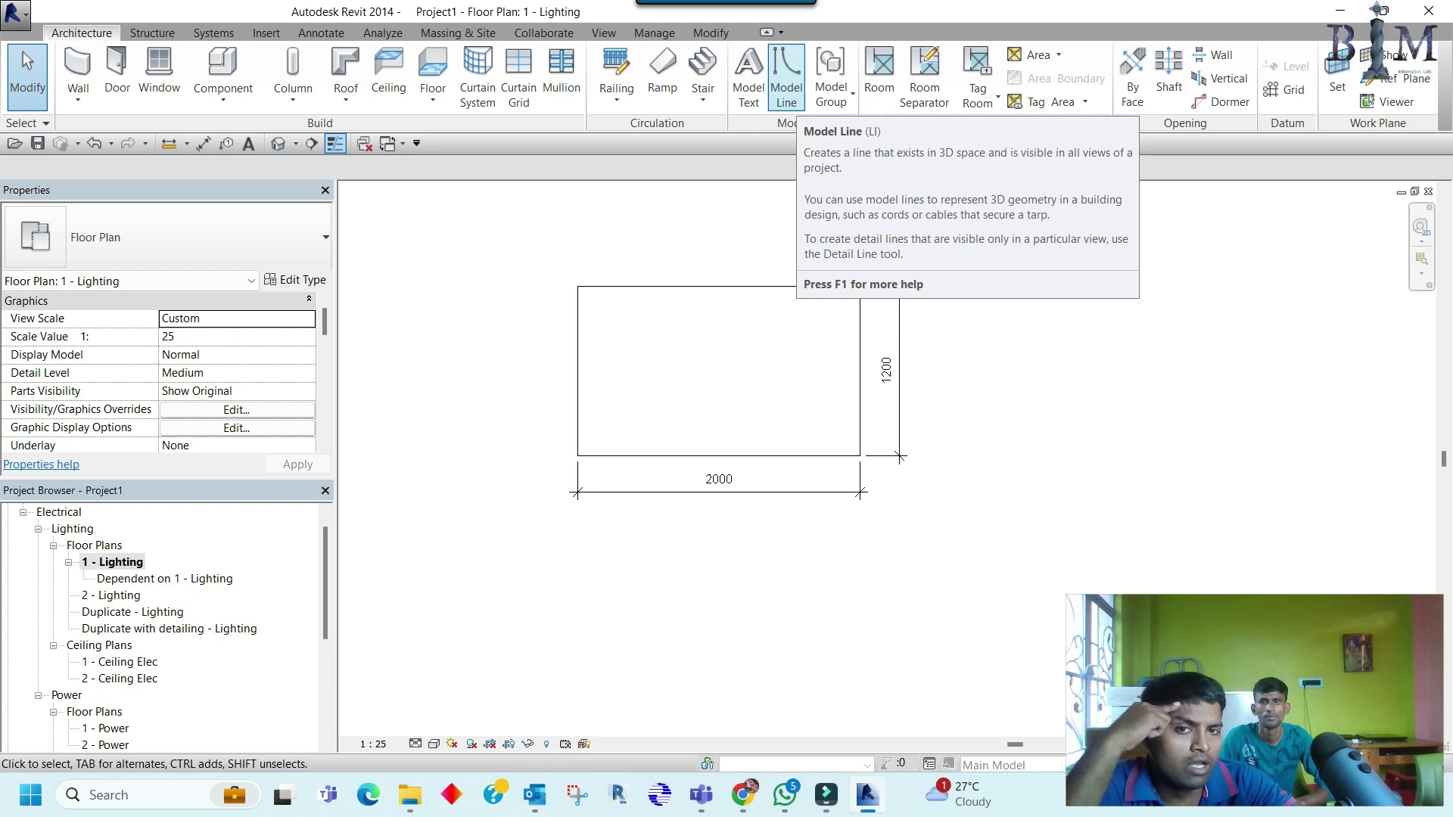
# Step: Draw a six-sided inscribed-polygon model line of 1200 radius below the rectangle
pyautogui.click(787, 76)
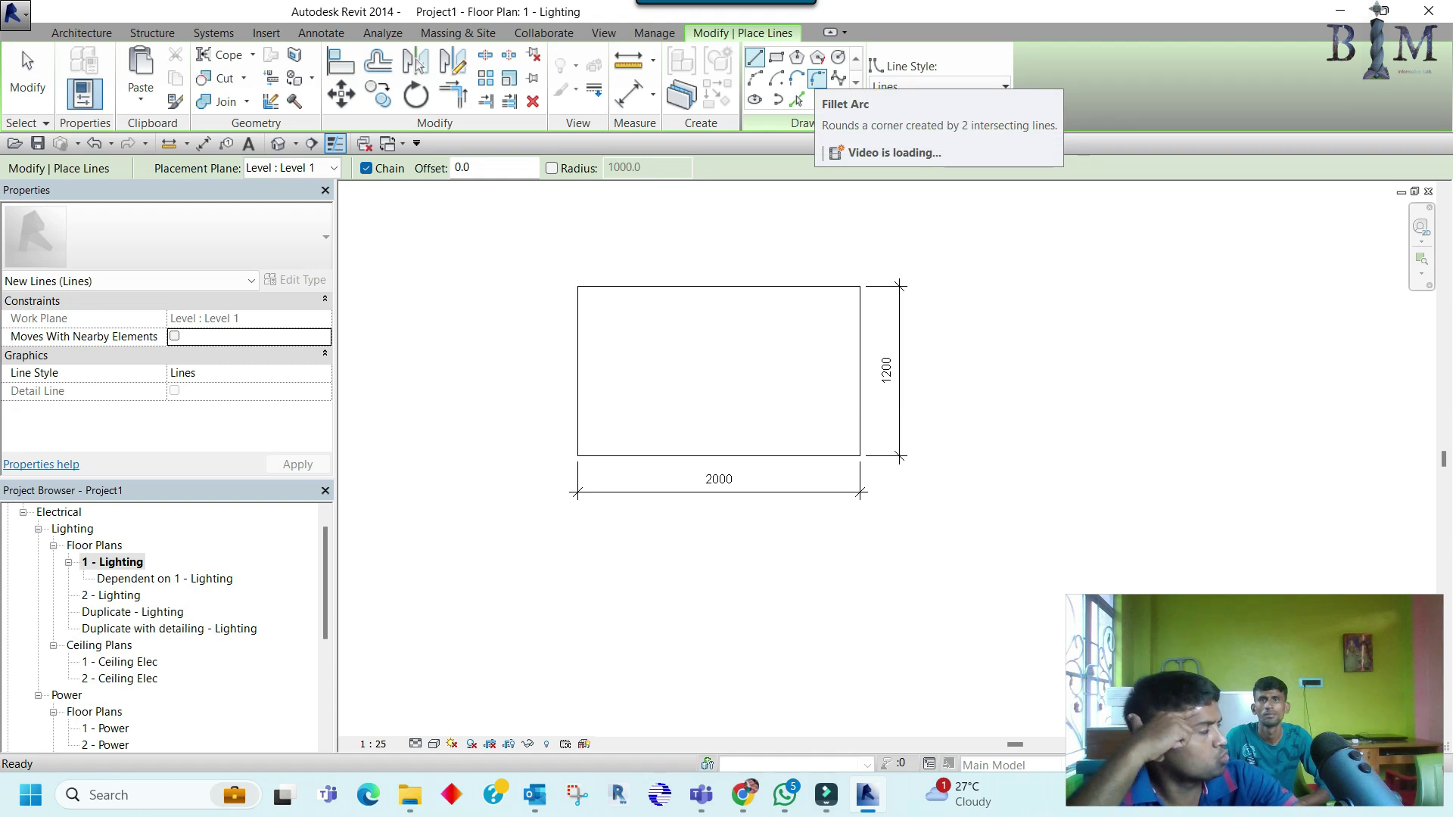
pyautogui.click(797, 57)
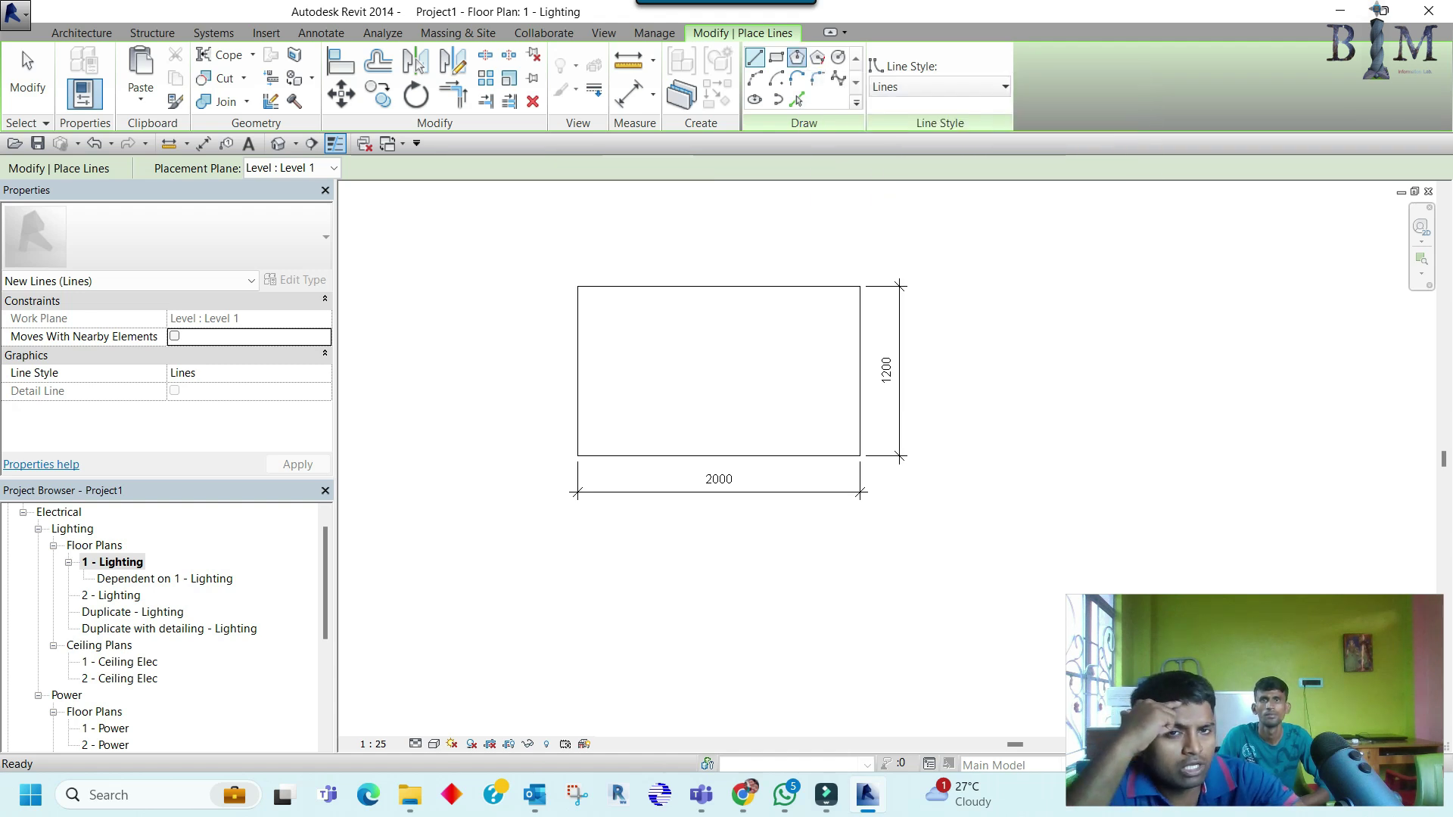
pyautogui.scroll(-2, 636, 445)
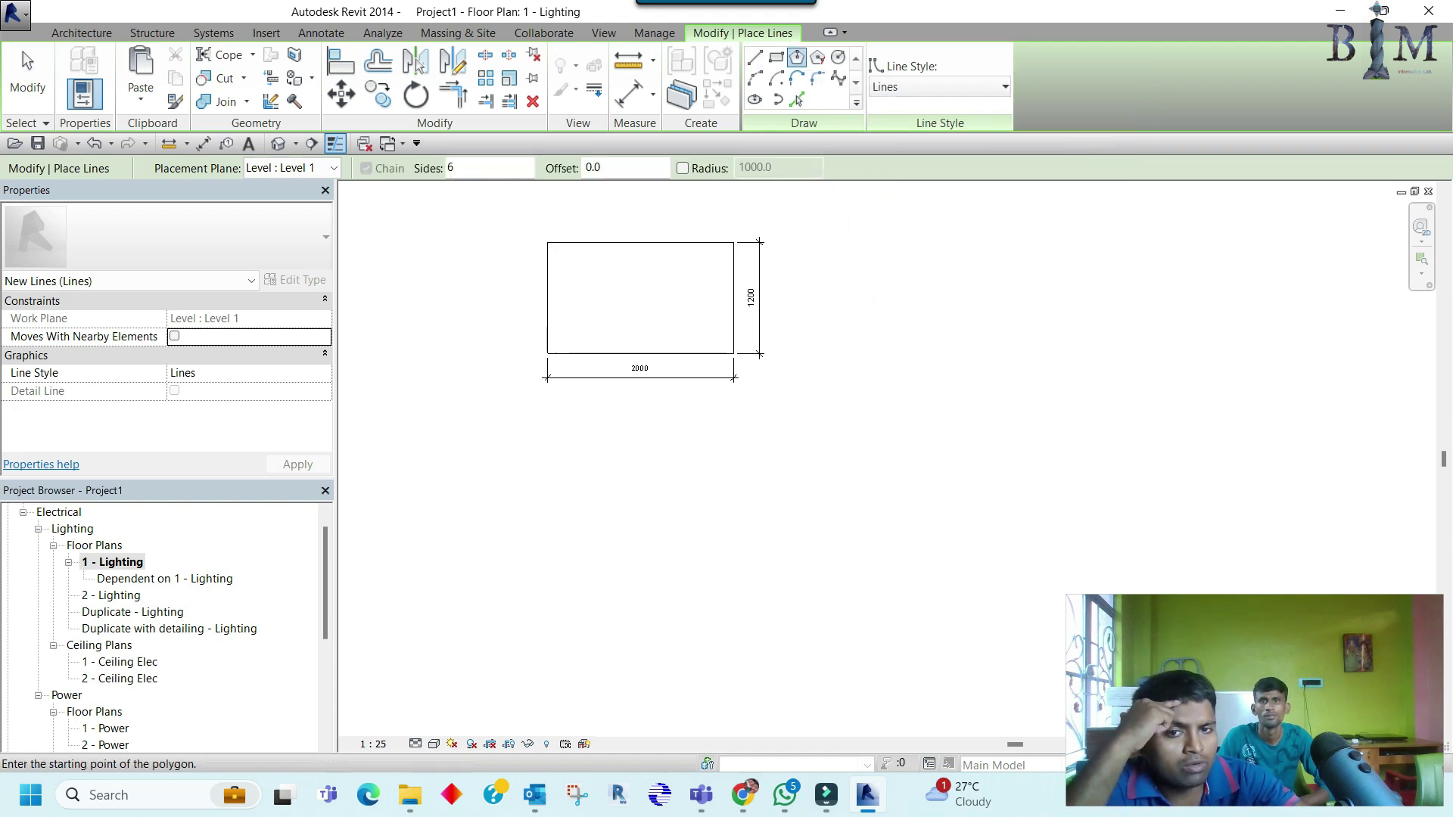
pyautogui.click(636, 445)
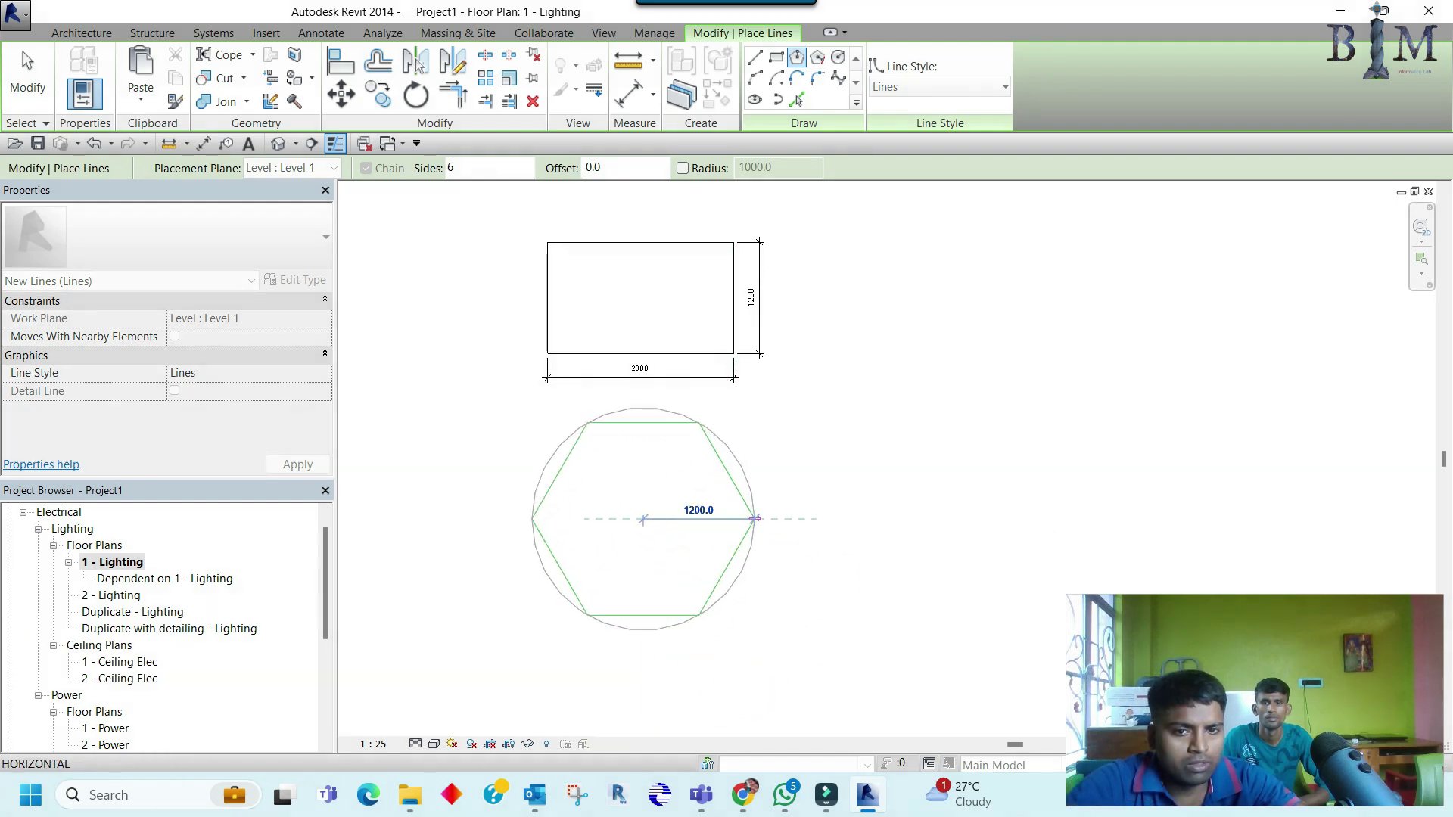
pyautogui.click(754, 520)
pyautogui.press('Escape')
pyautogui.press('Escape')
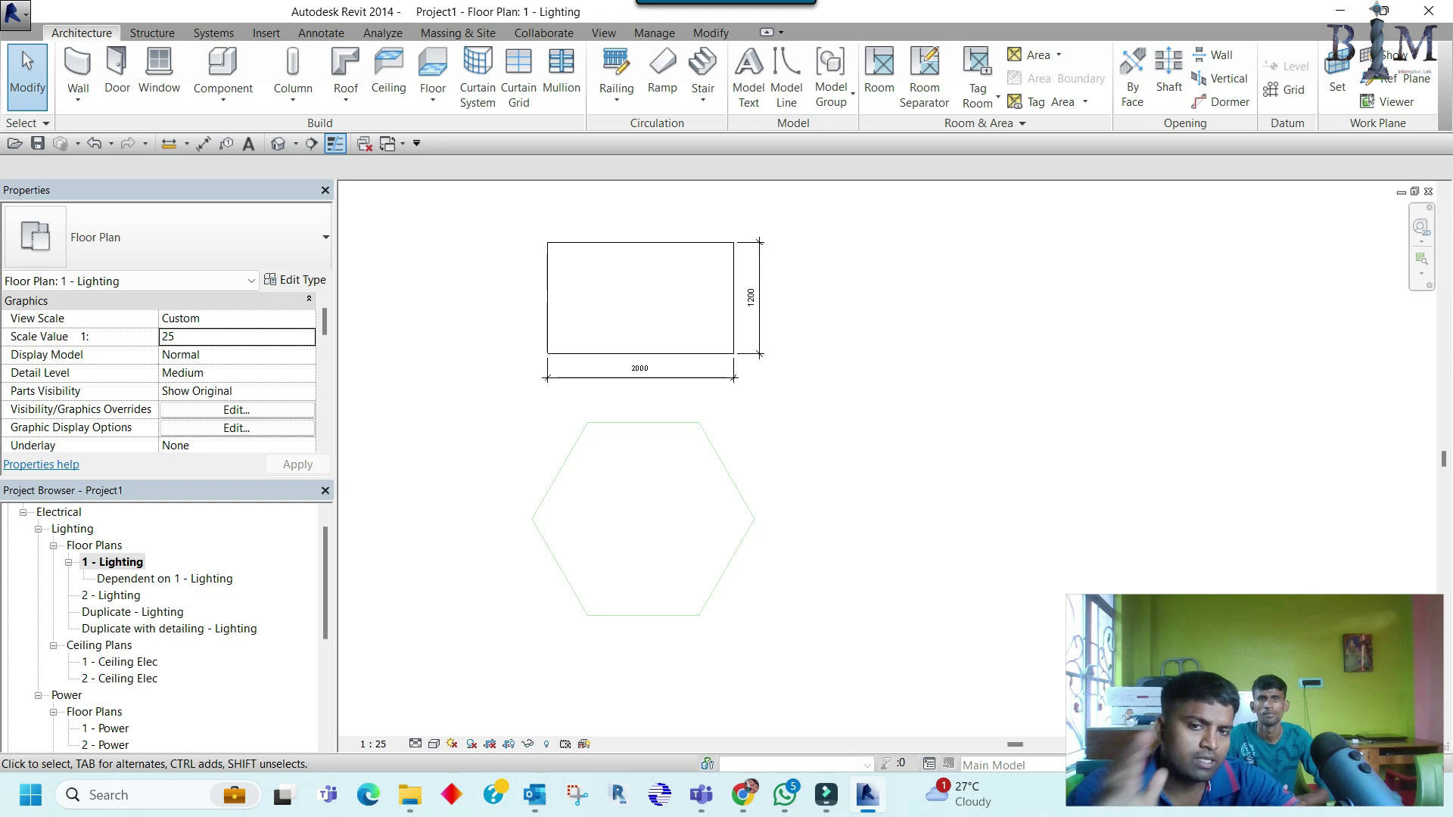
pyautogui.scroll(1, 726, 520)
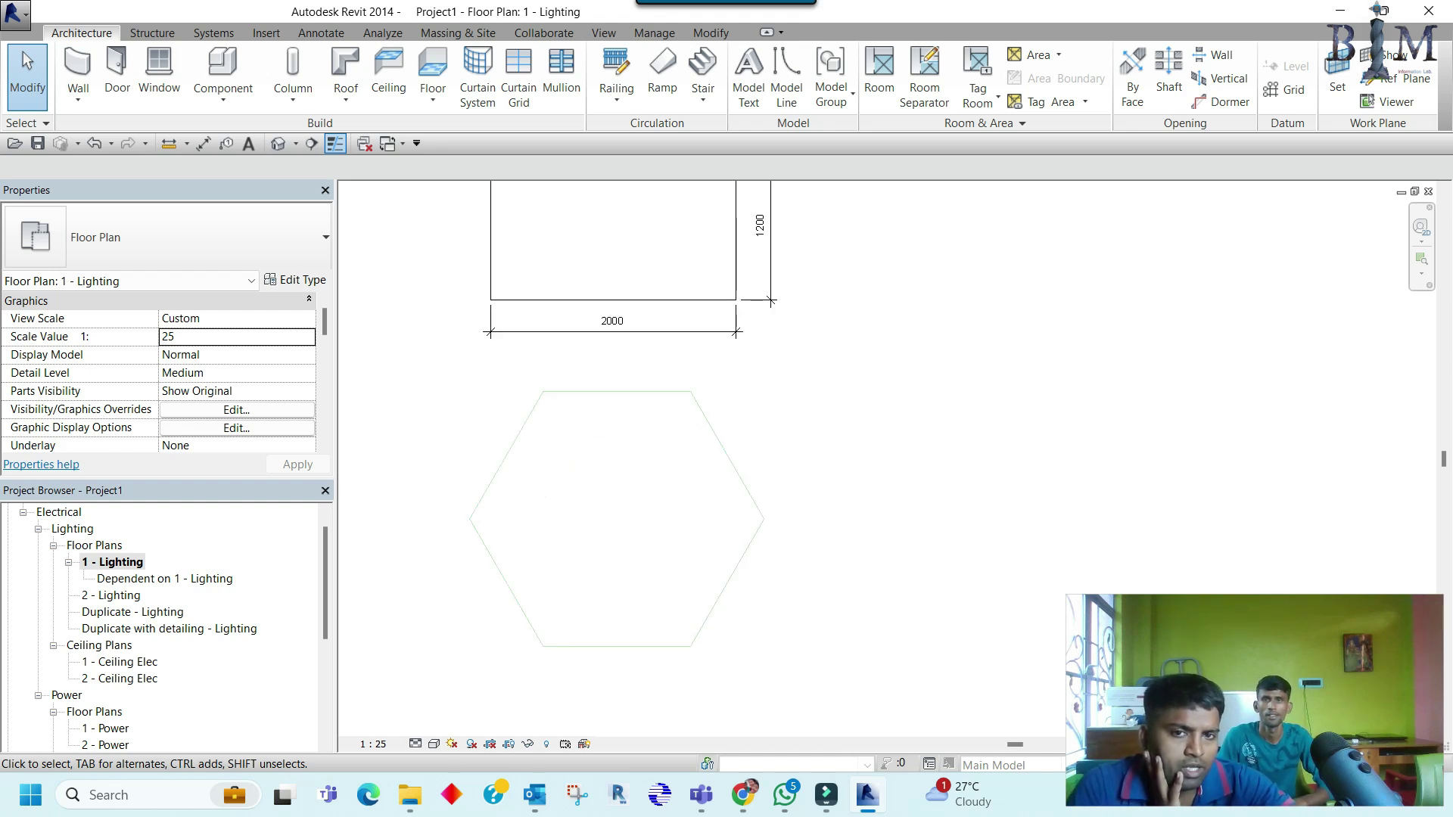
pyautogui.moveTo(681, 492); pyautogui.dragTo(754, 505, button='middle')
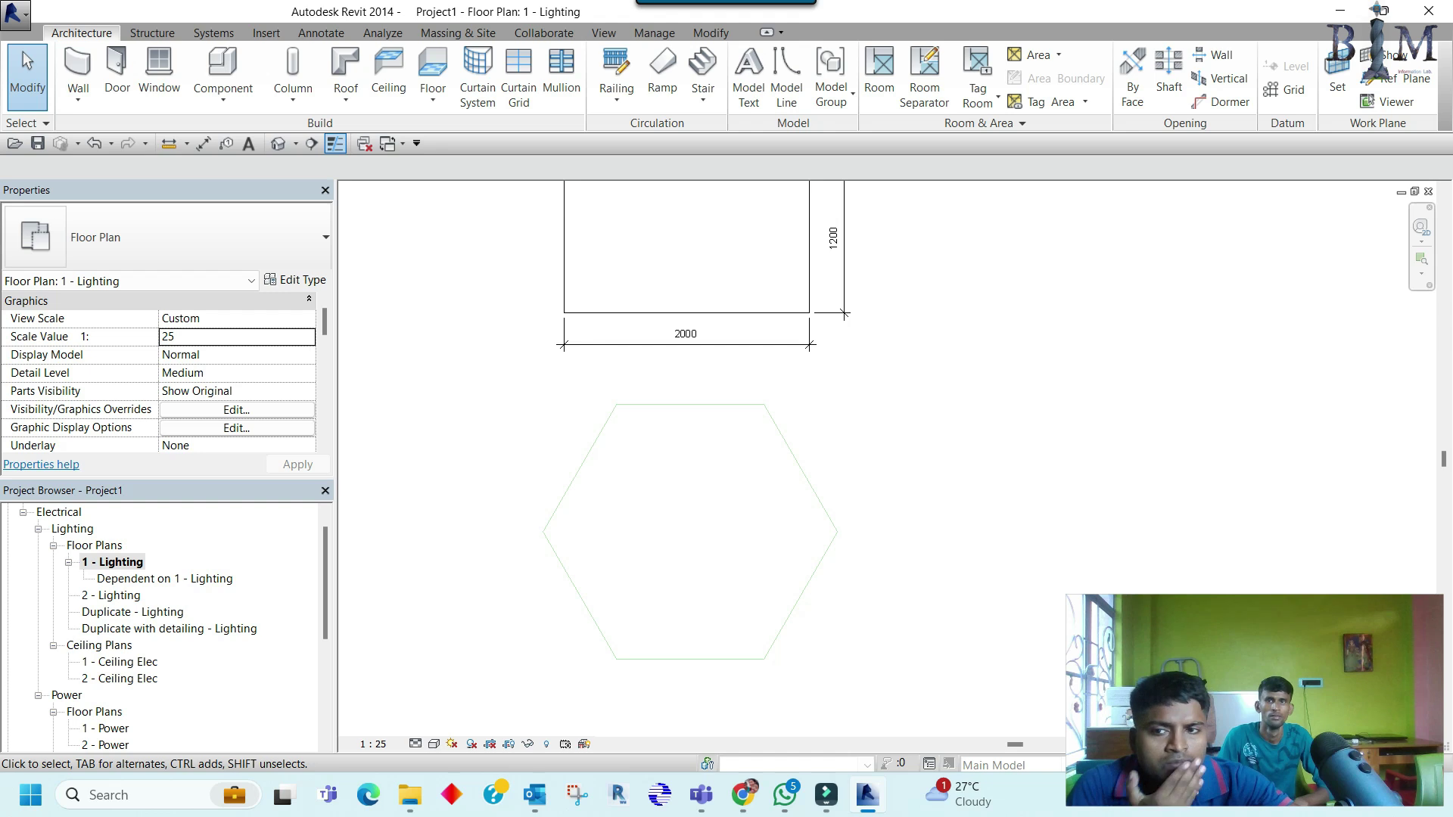
# Step: Set the 1 - Lighting view's Discipline property to Architectural
pyautogui.scroll(-1, 159, 371)
pyautogui.scroll(-1, 158, 371)
pyautogui.scroll(-1, 159, 371)
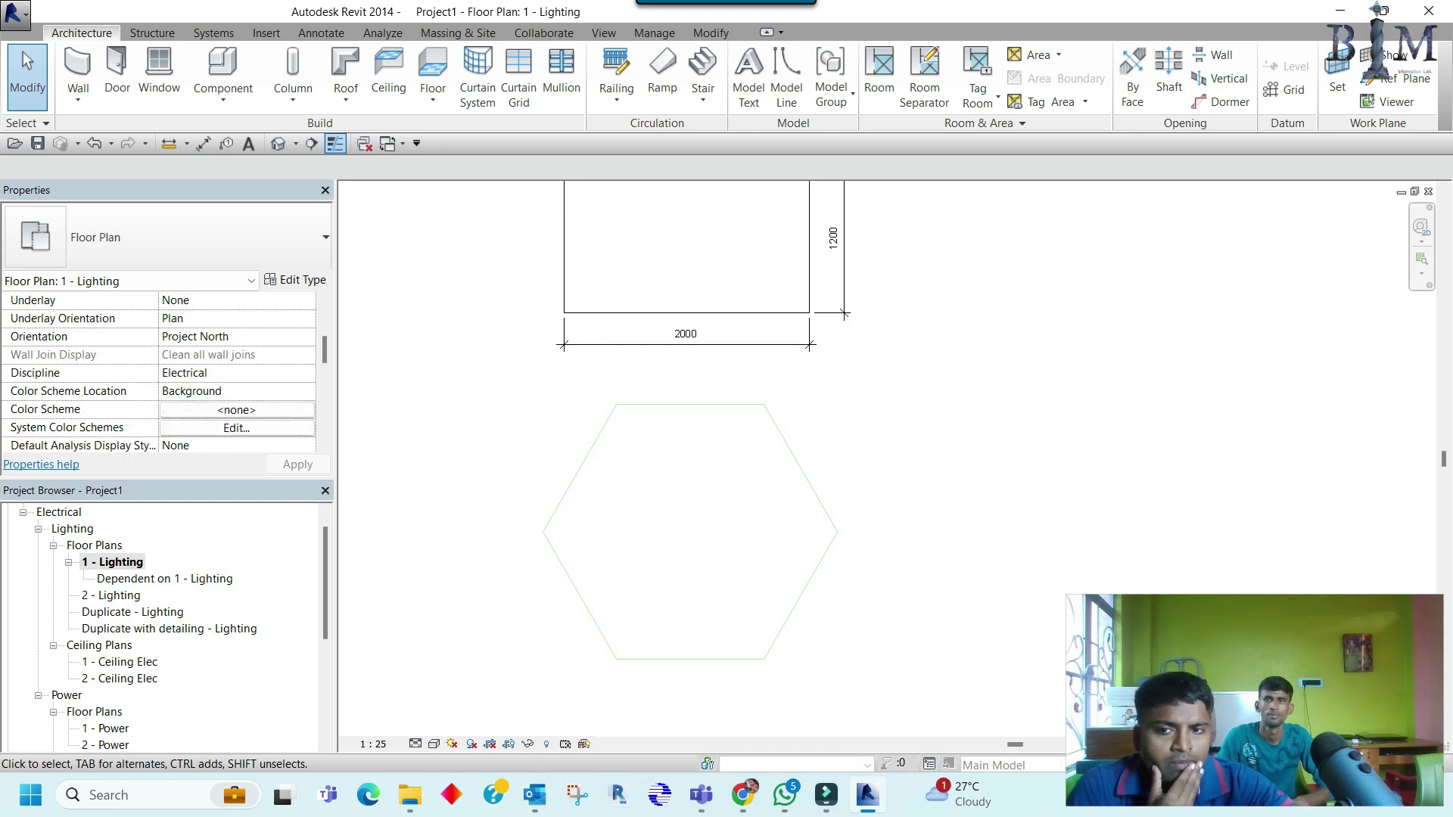
pyautogui.click(189, 373)
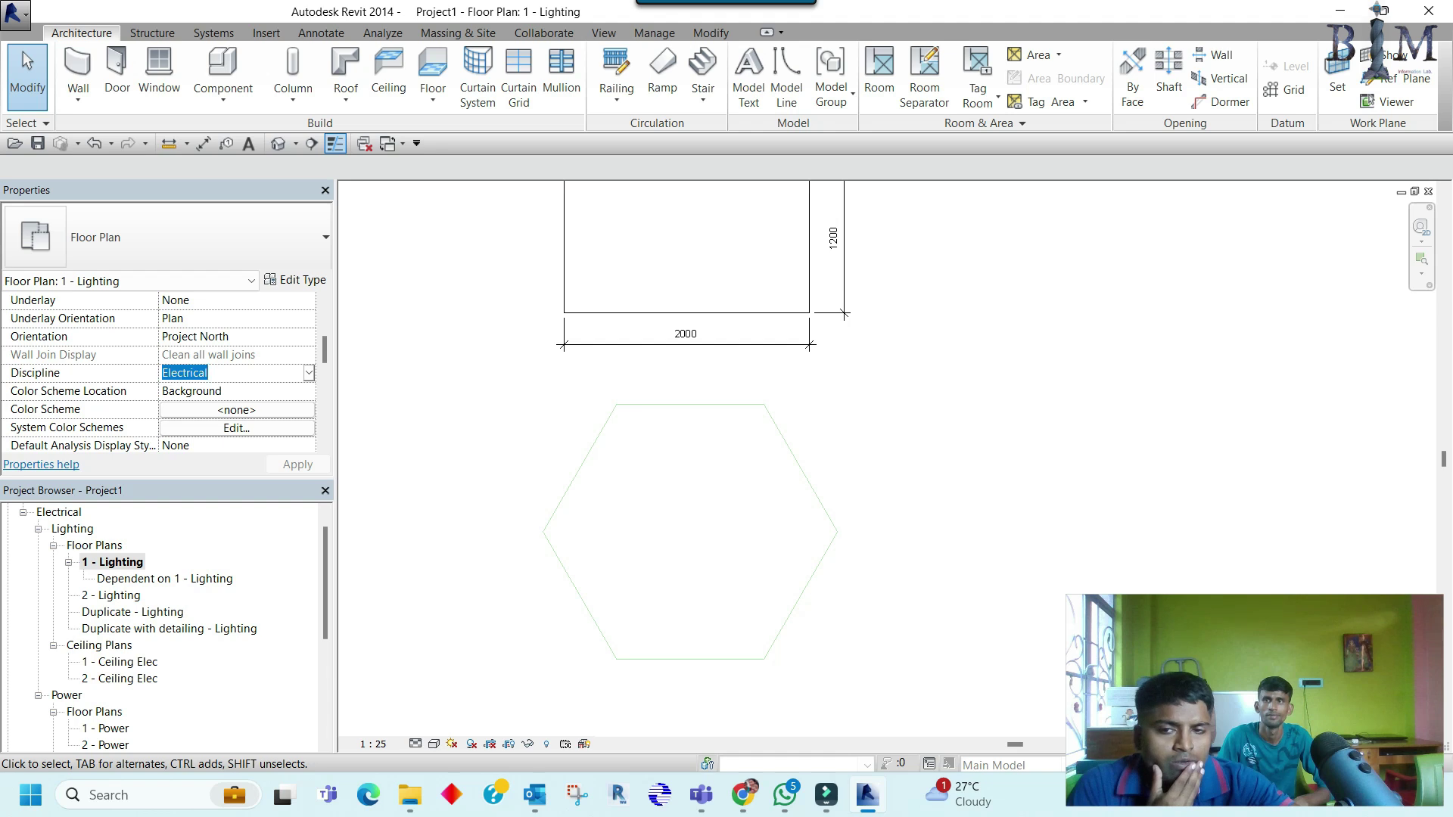
pyautogui.click(308, 372)
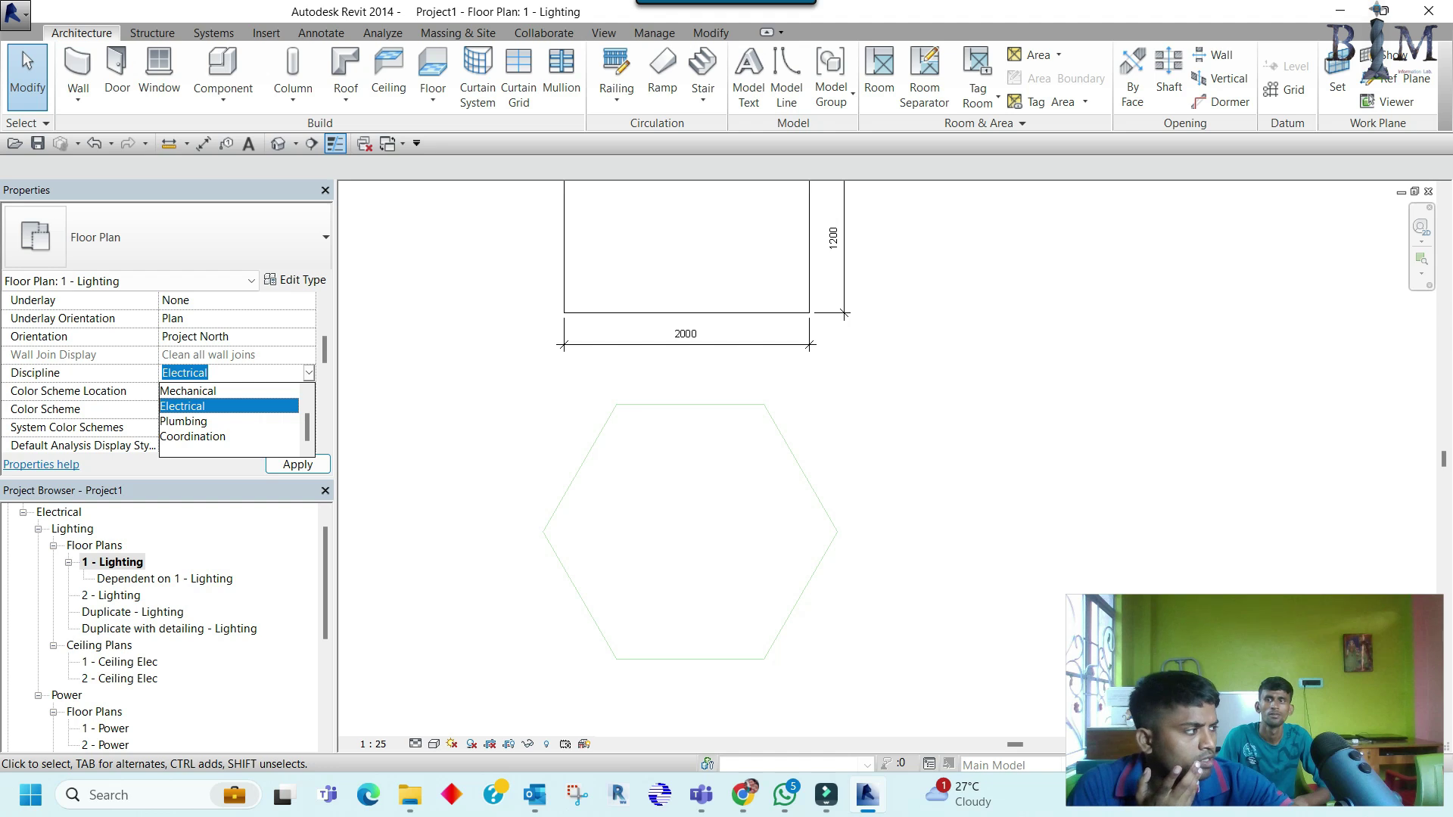
pyautogui.scroll(1, 229, 421)
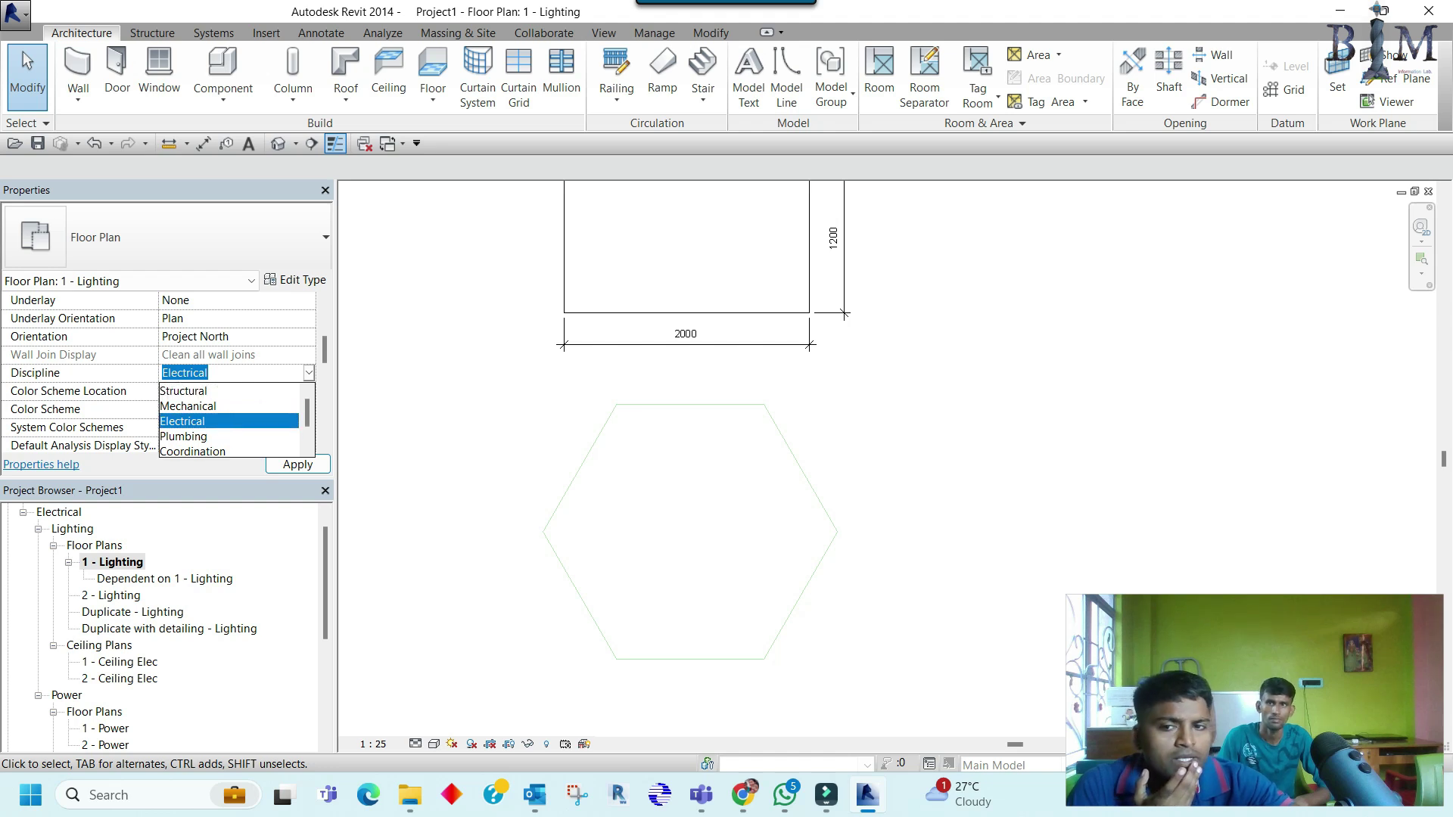
pyautogui.scroll(1, 229, 421)
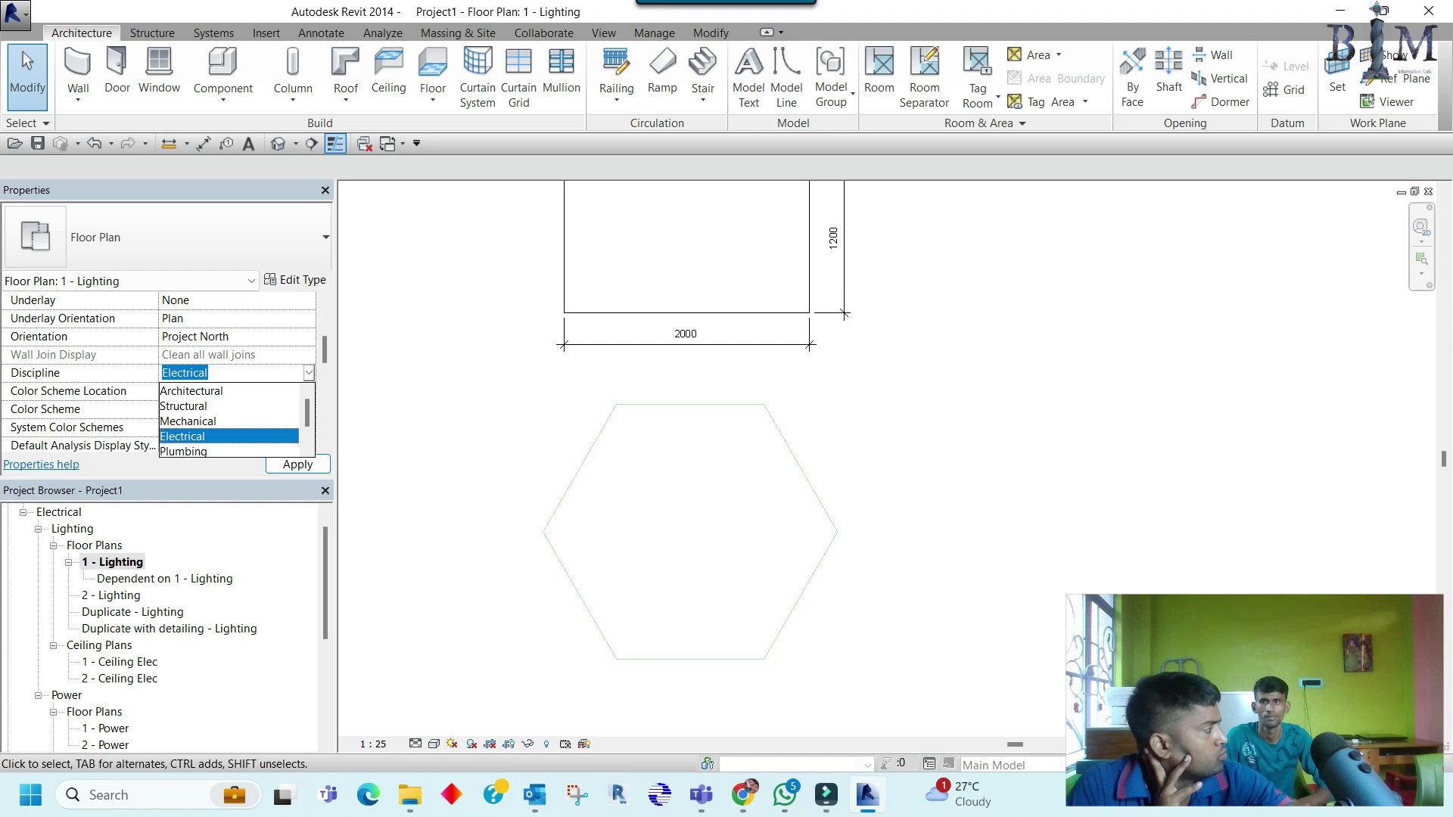
pyautogui.press('Up')
pyautogui.press('Up')
pyautogui.press('Up')
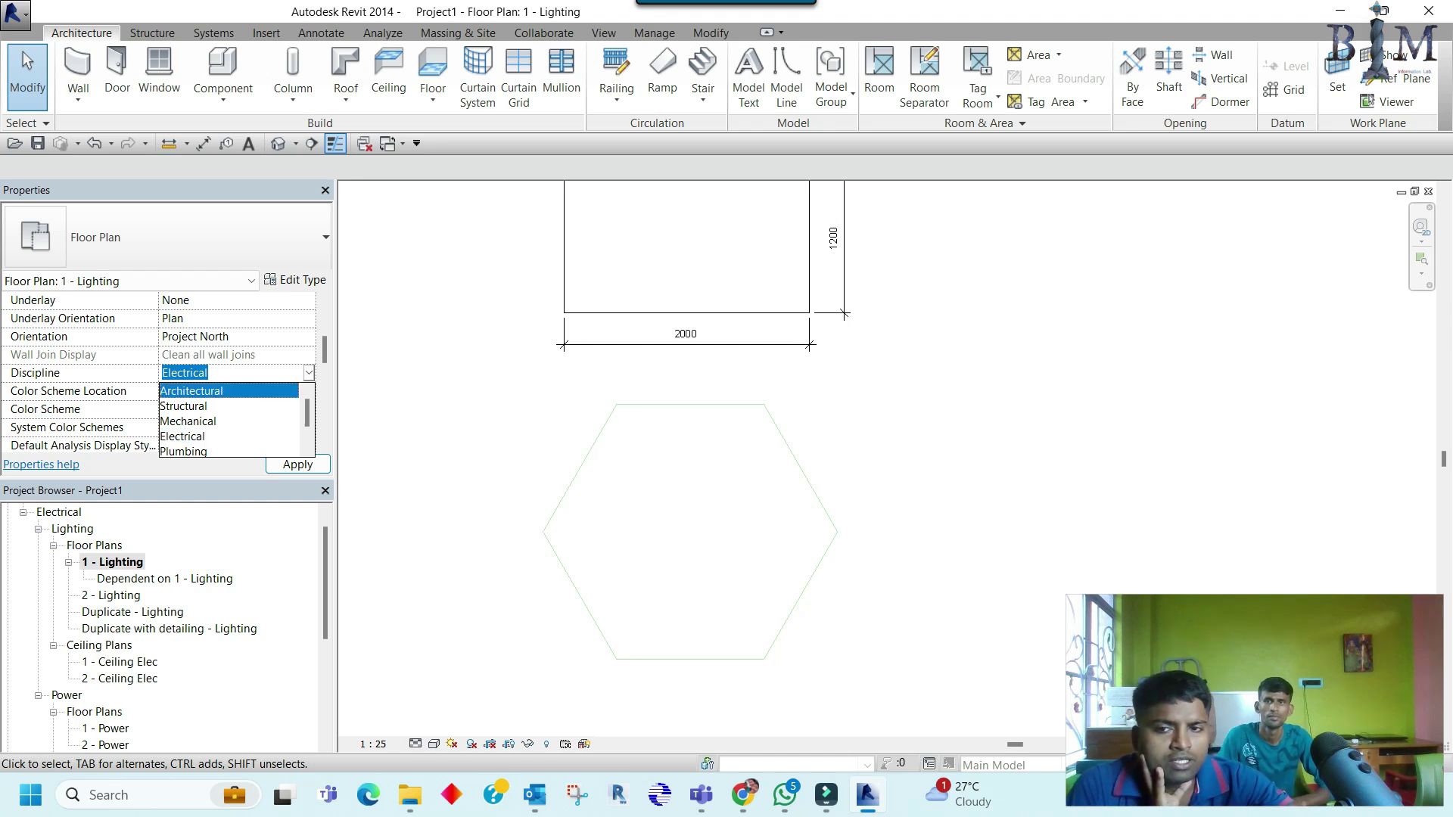
pyautogui.press('Return')
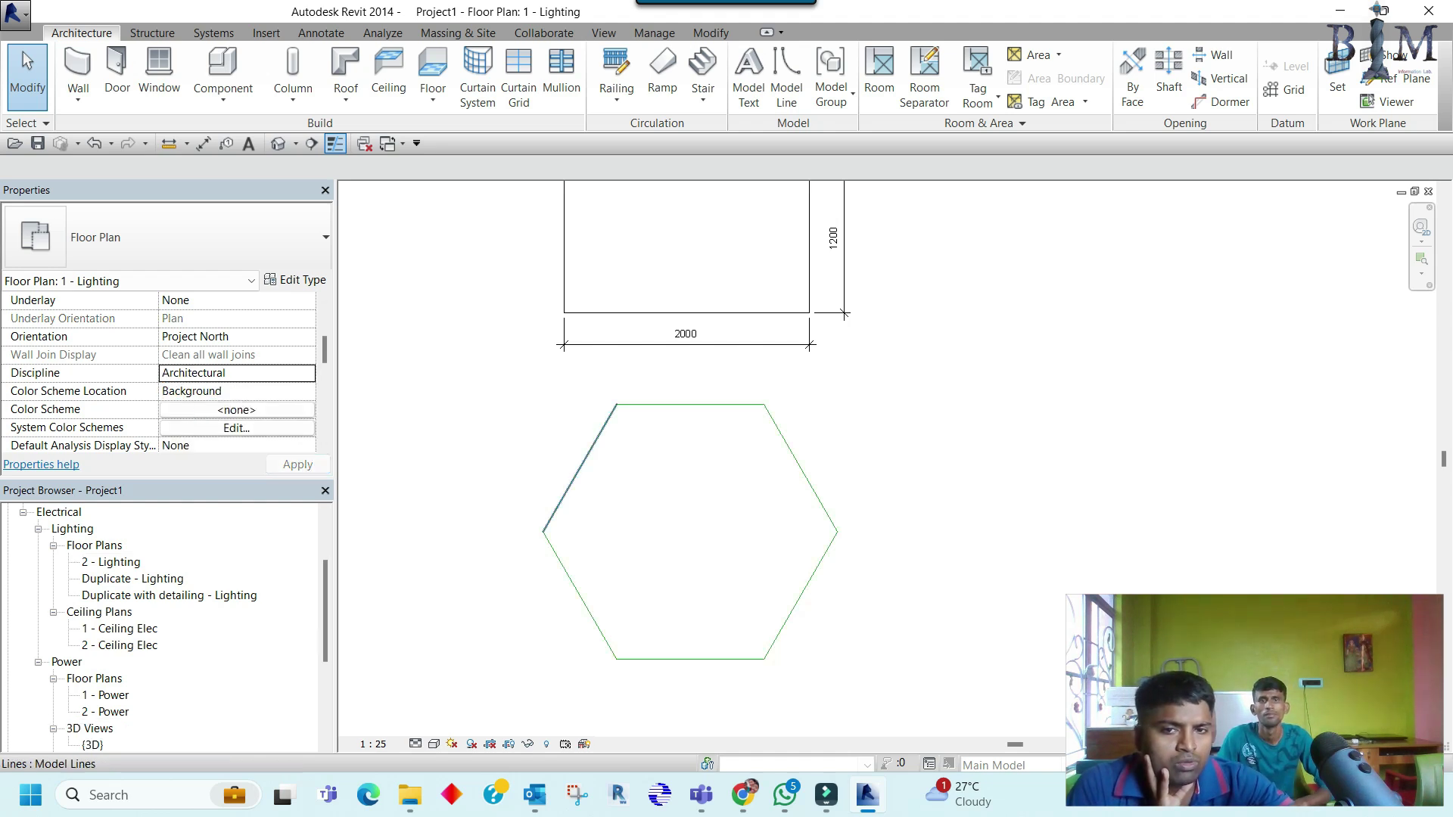
# Step: Scale all six hexagon edges up about the left vertex so each side becomes 1400 long
pyautogui.click(580, 468)
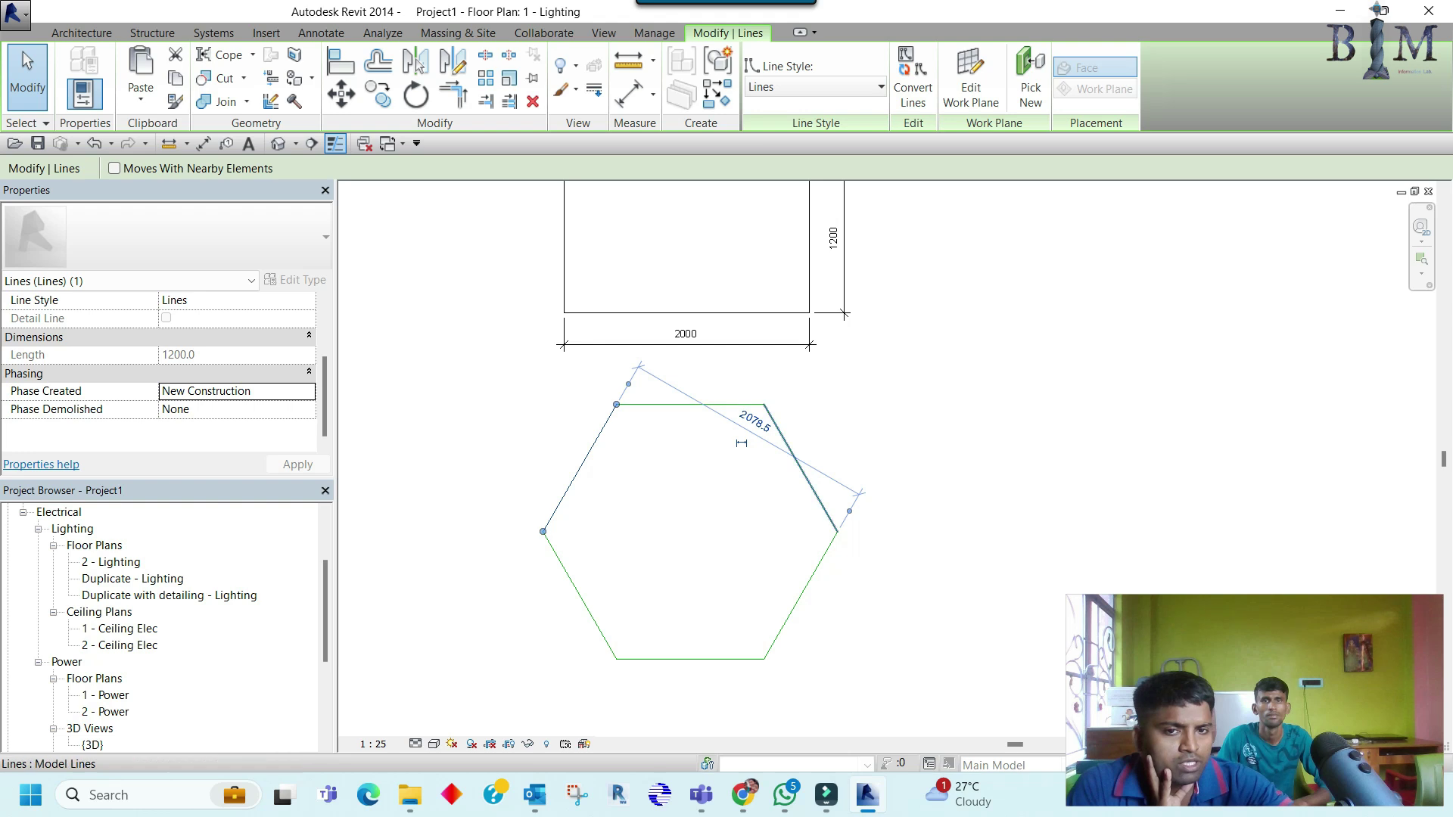
pyautogui.moveTo(473, 361); pyautogui.dragTo(873, 691)
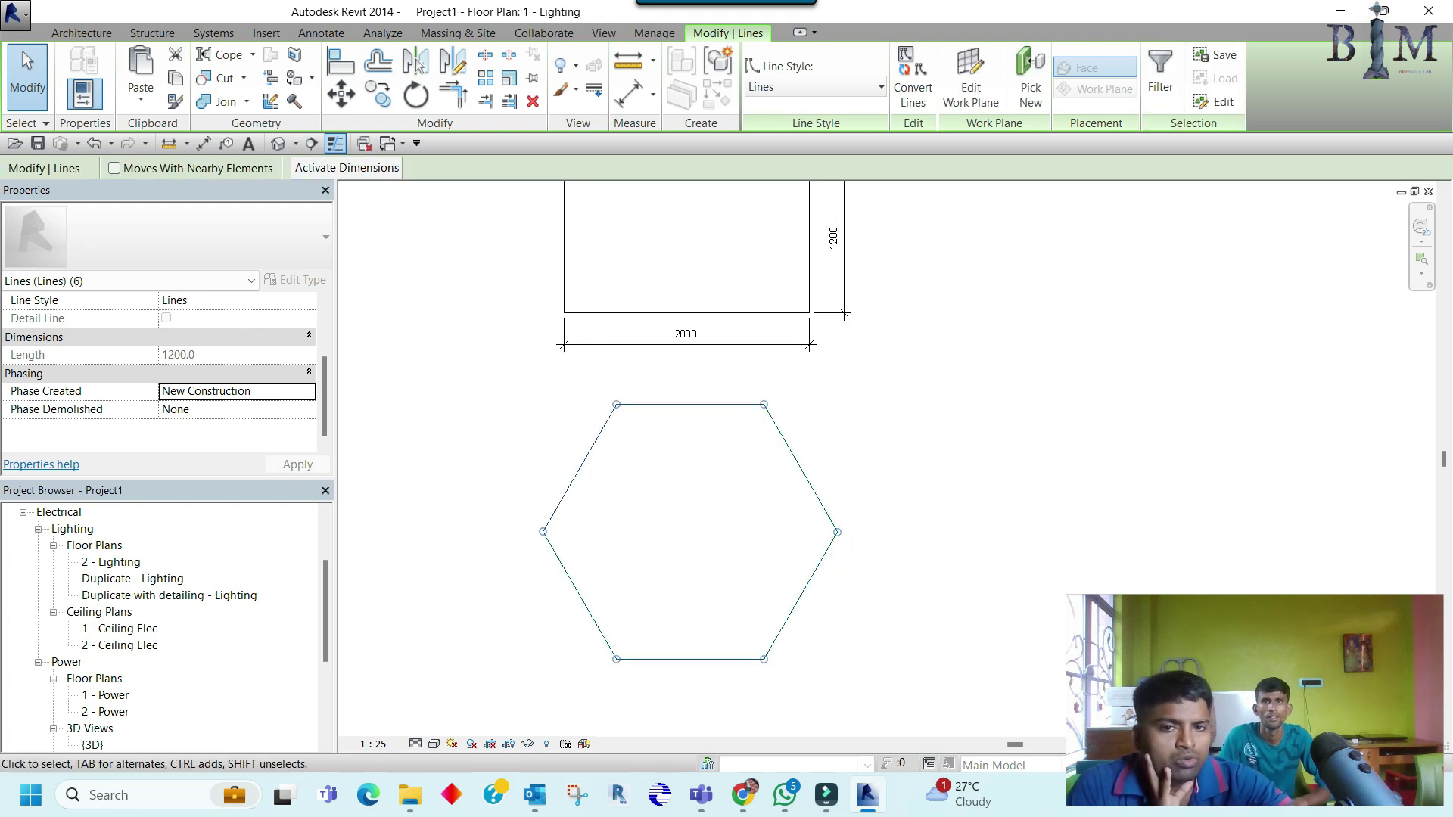
pyautogui.click(508, 78)
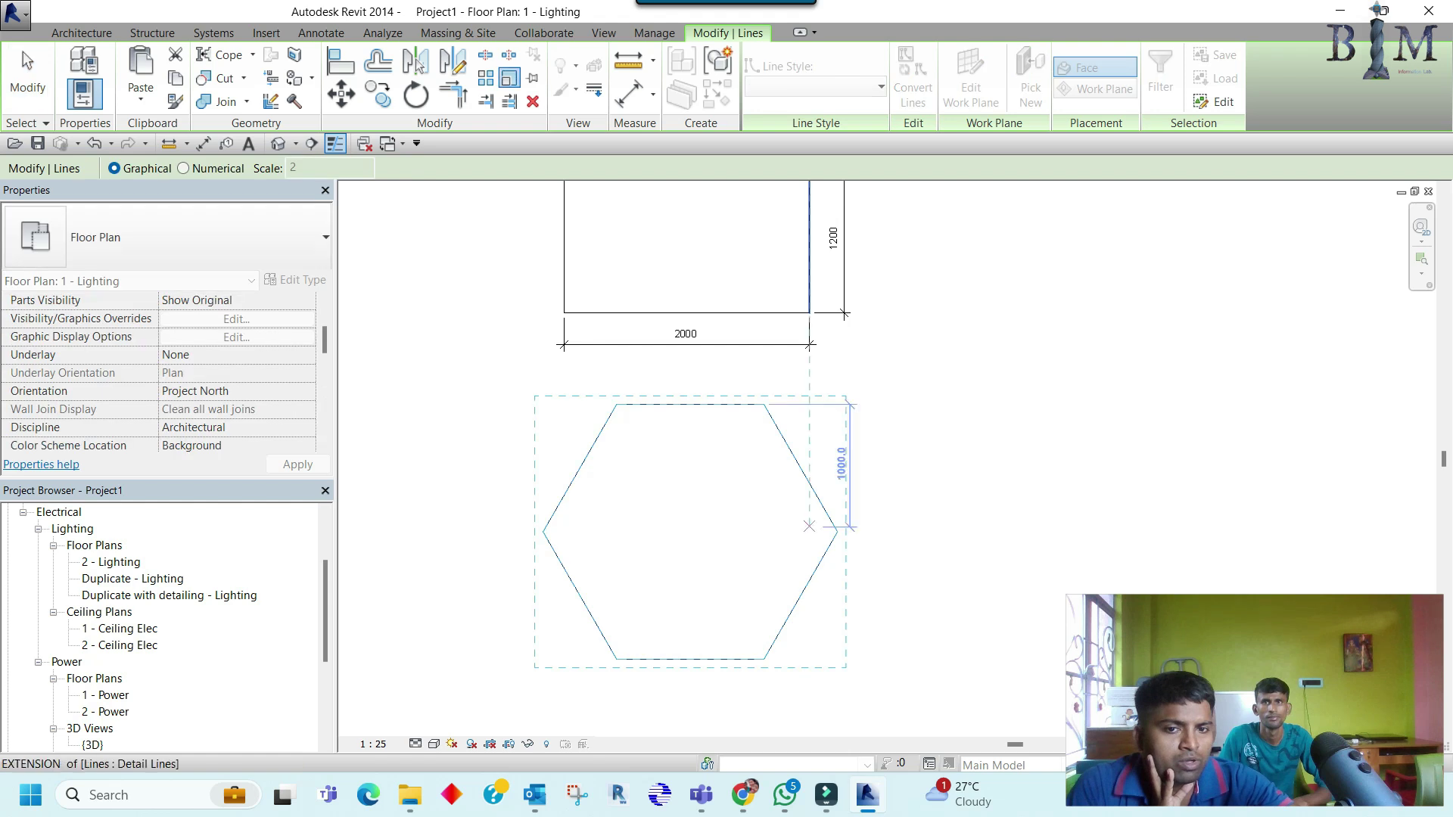
pyautogui.click(544, 531)
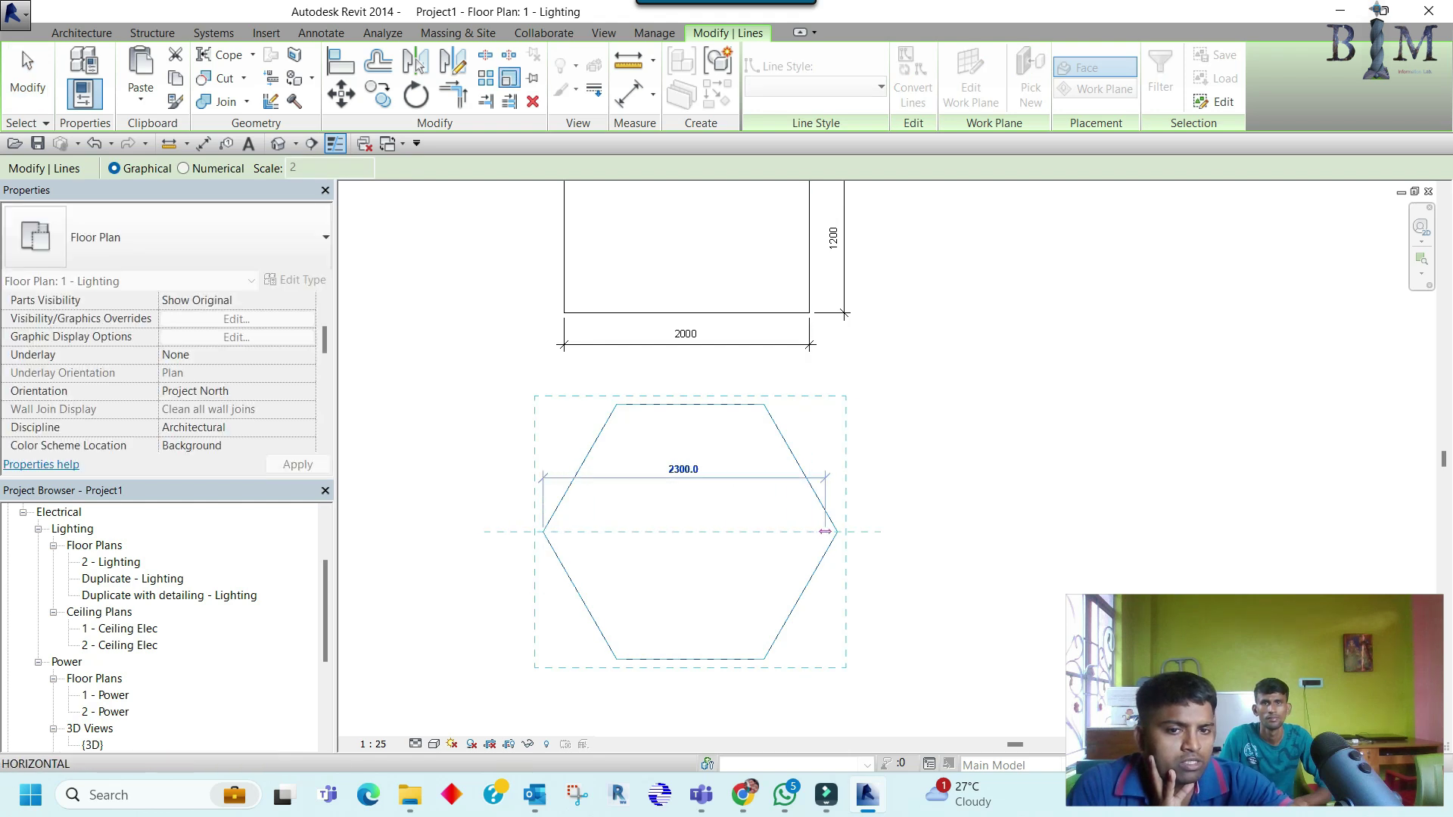
pyautogui.click(837, 531)
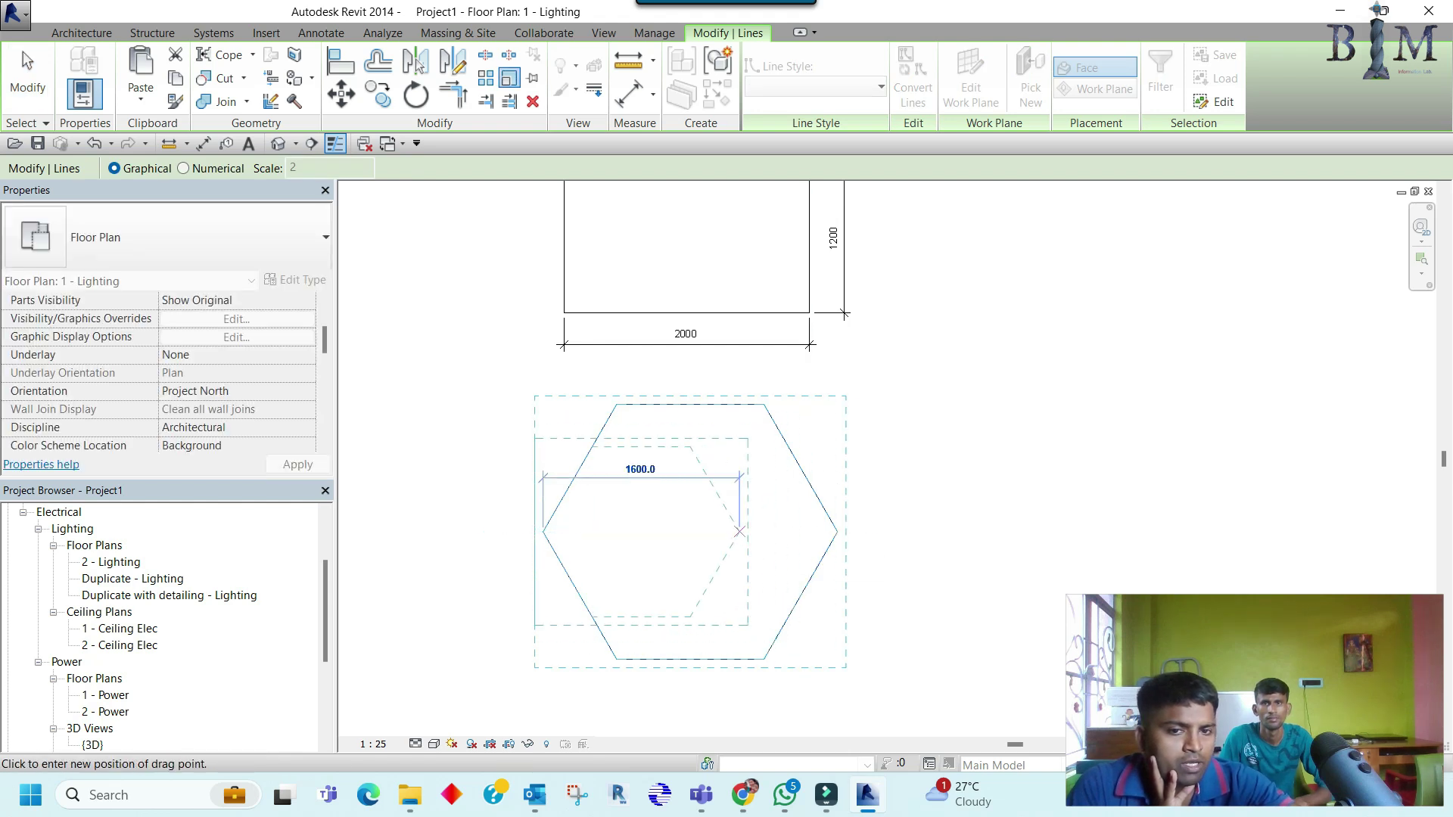
pyautogui.click(739, 532)
pyautogui.press('Return')
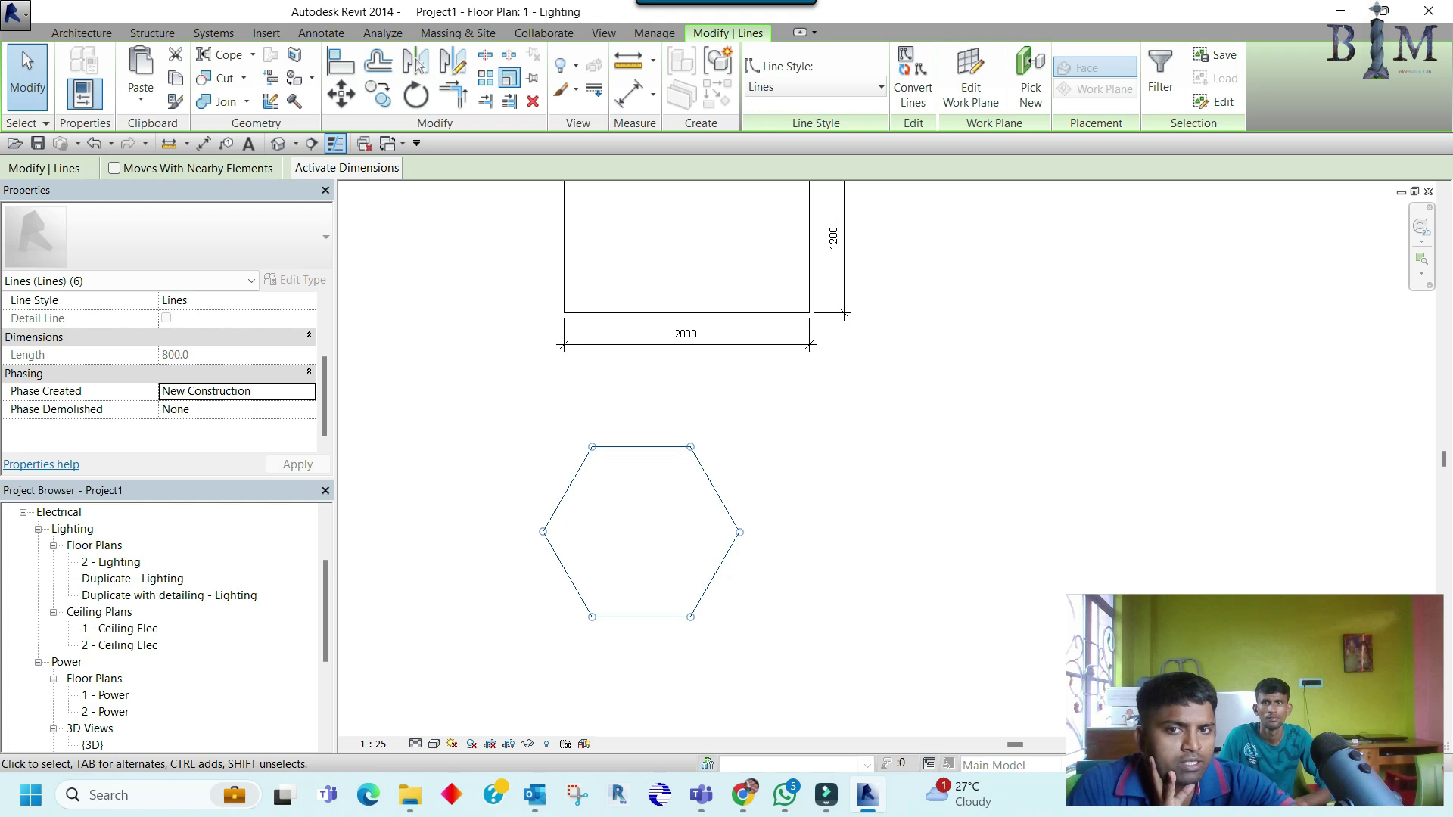
pyautogui.click(544, 531)
pyautogui.click(739, 532)
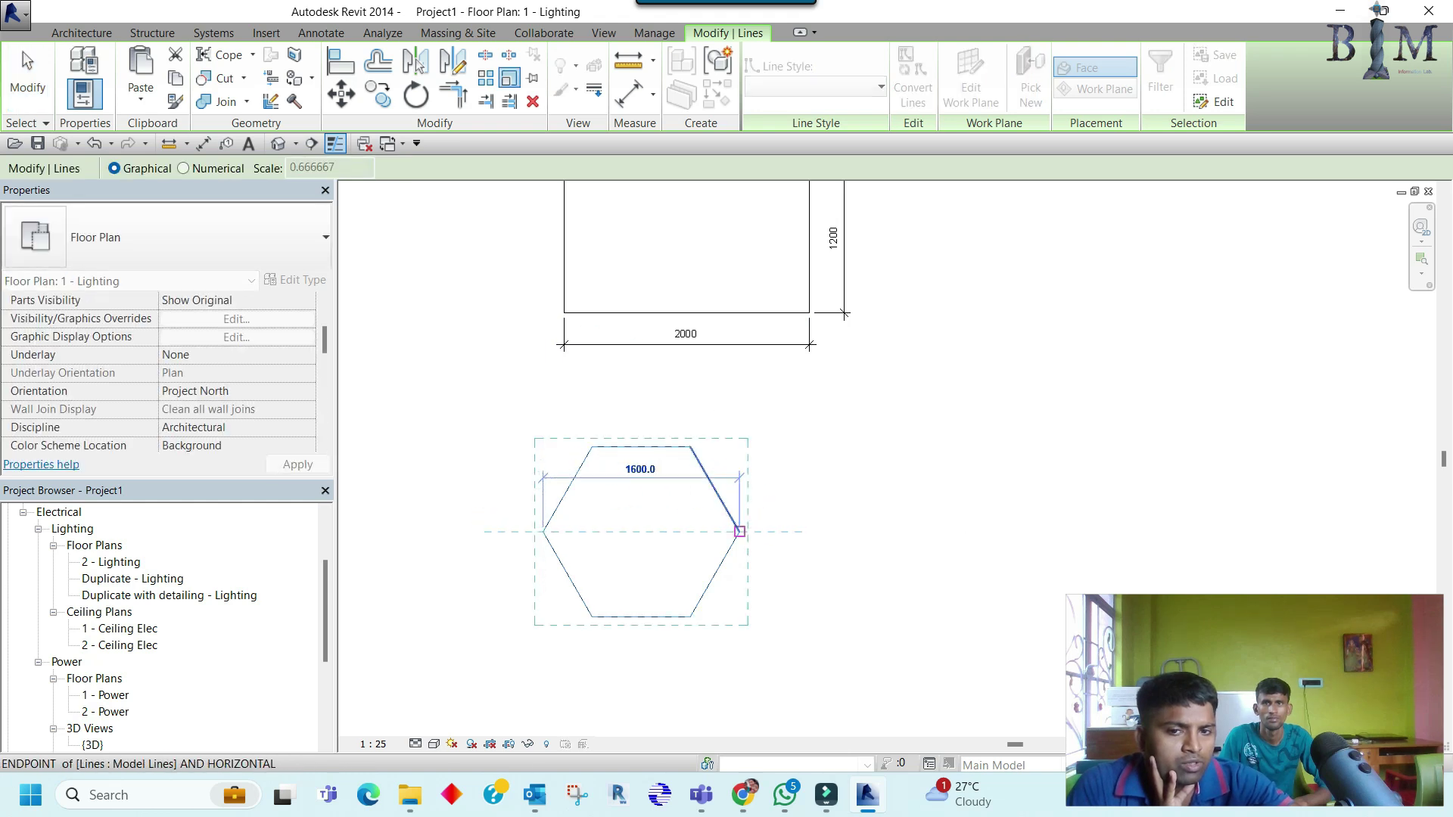
pyautogui.click(886, 532)
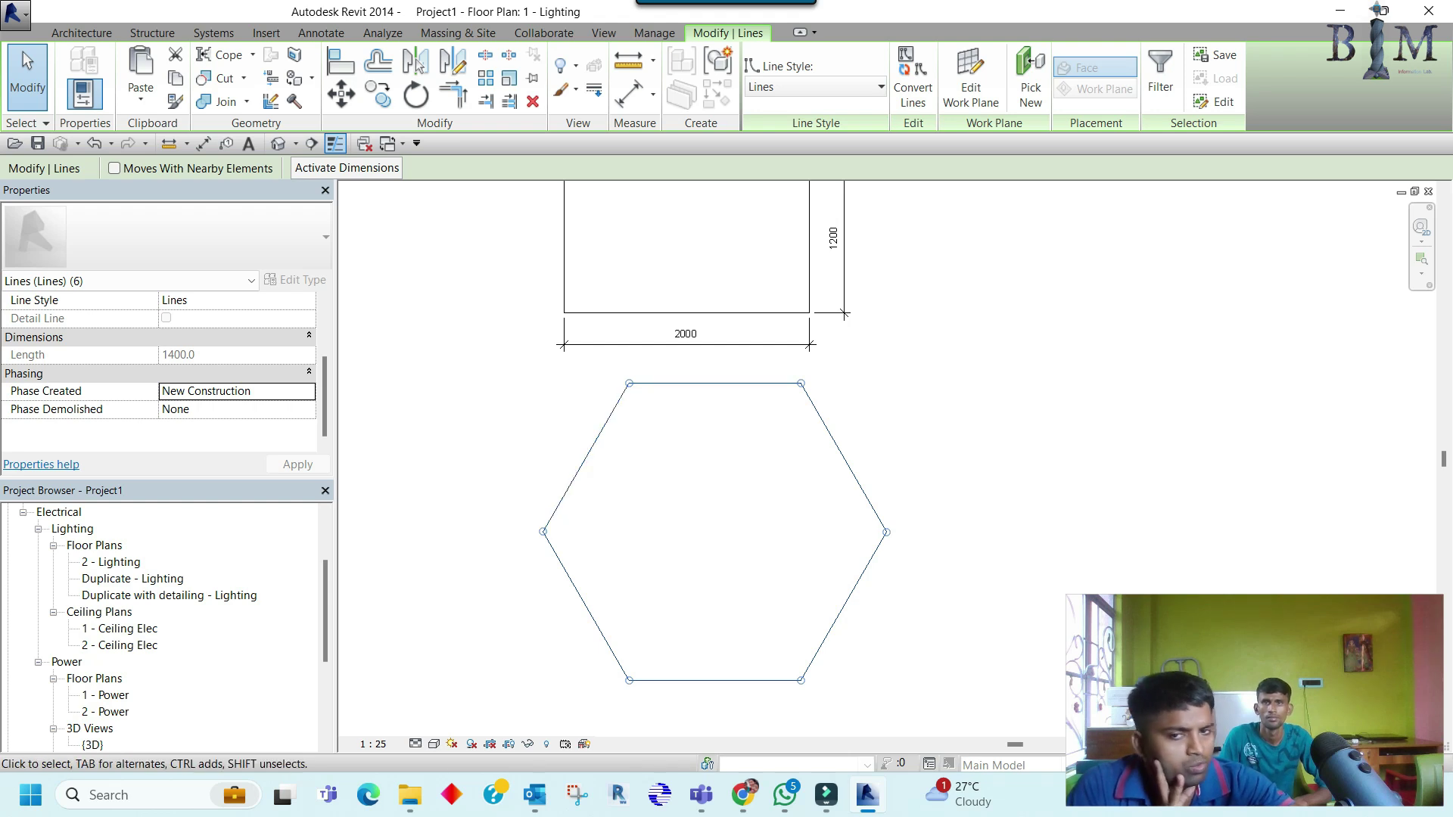
pyautogui.press('Escape')
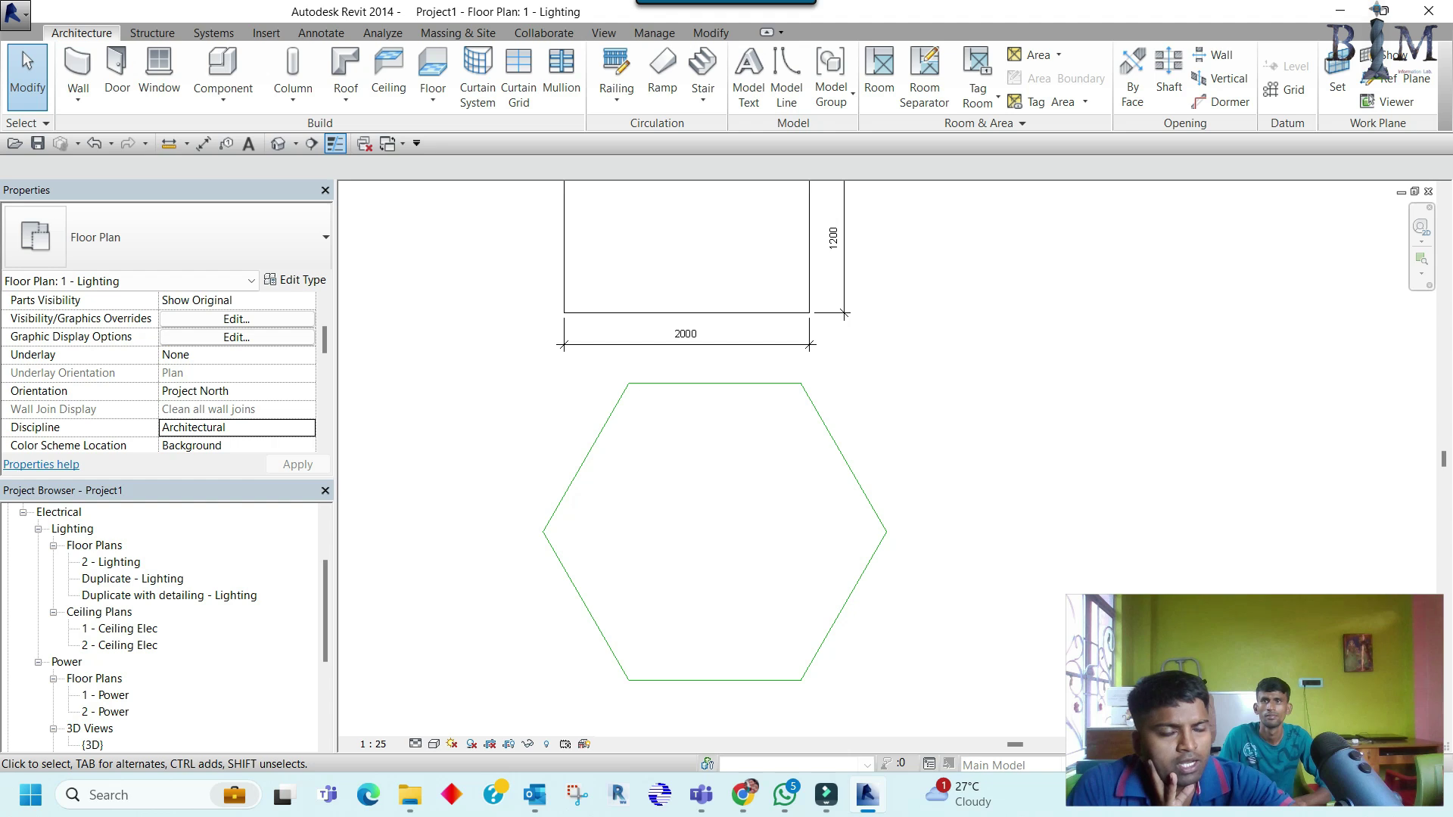
# Step: Set the Lighting floor plan's view discipline to Coordination
pyautogui.scroll(-2, 629, 568)
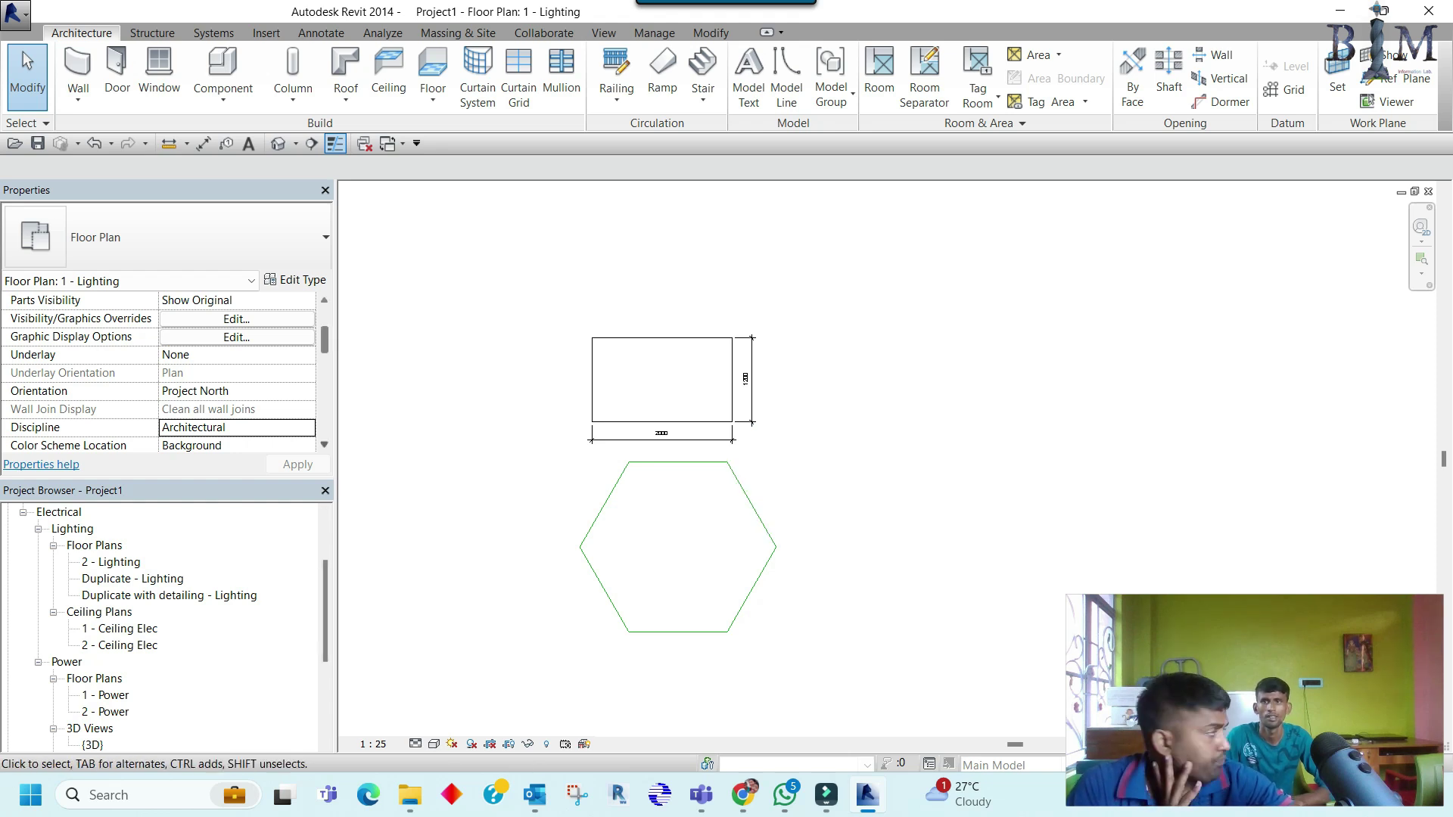
pyautogui.click(309, 427)
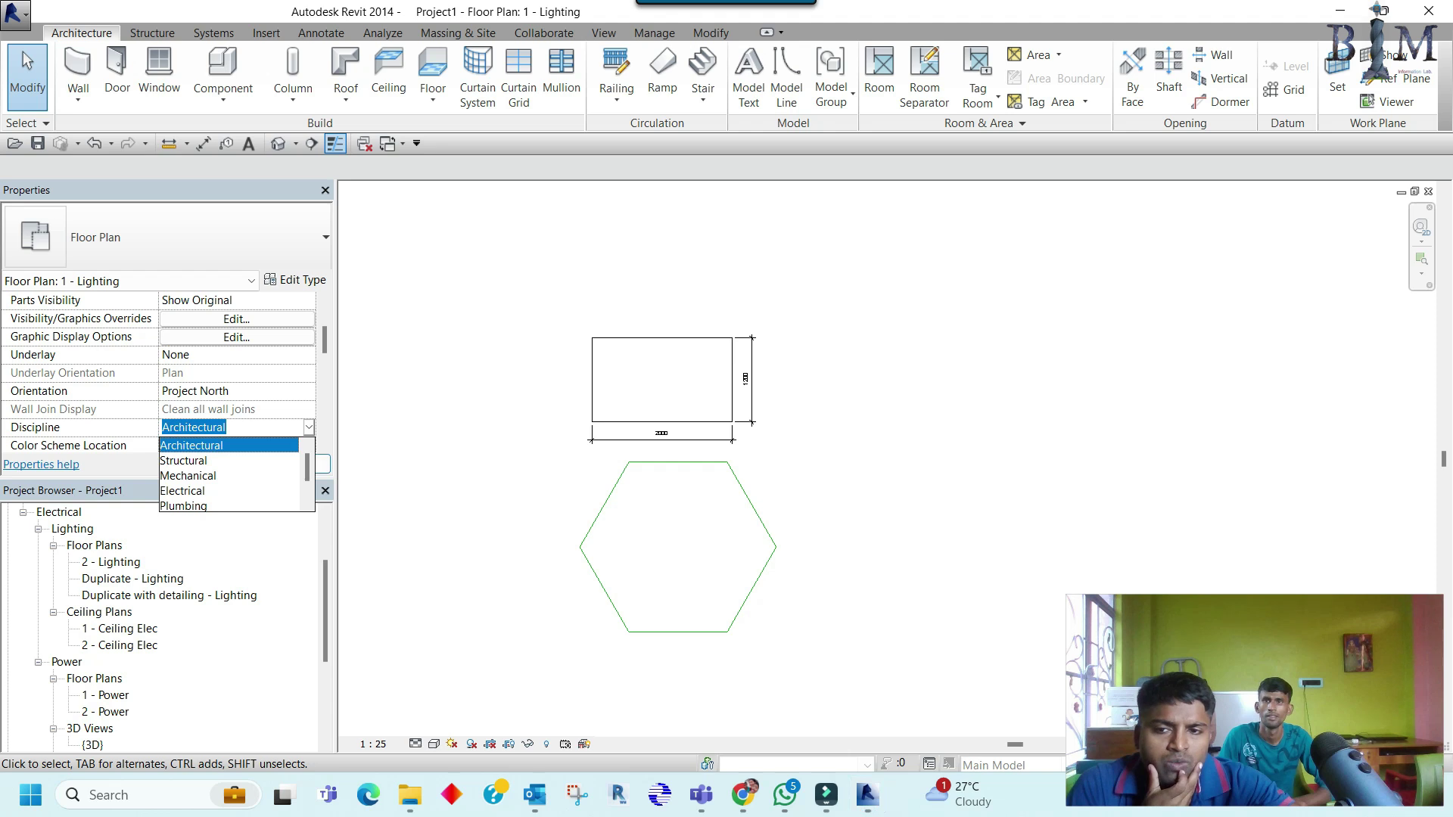
pyautogui.scroll(-1, 229, 474)
pyautogui.click(192, 491)
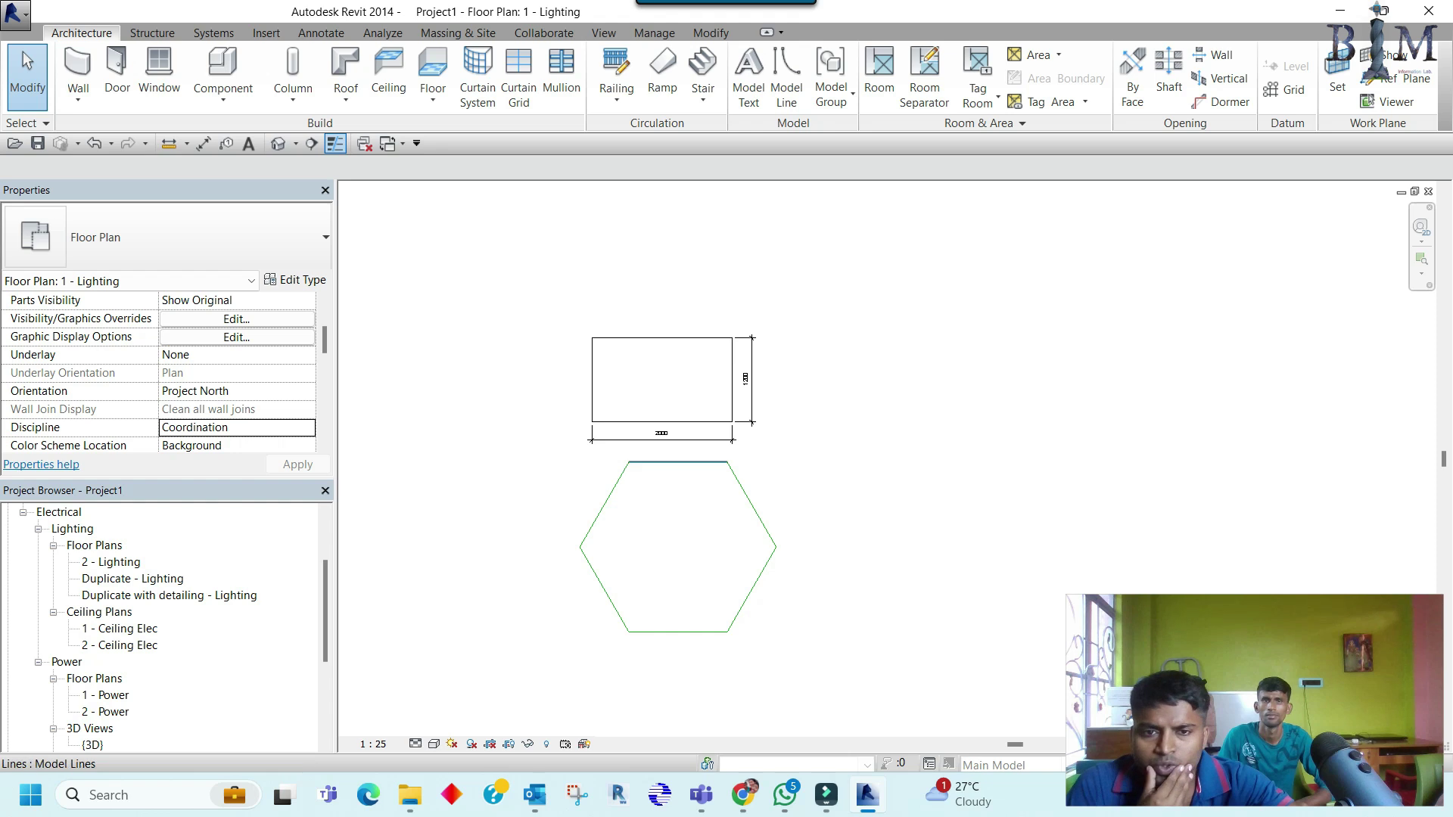
# Step: Open the default {3D} view from the Project Browser
pyautogui.click(678, 462)
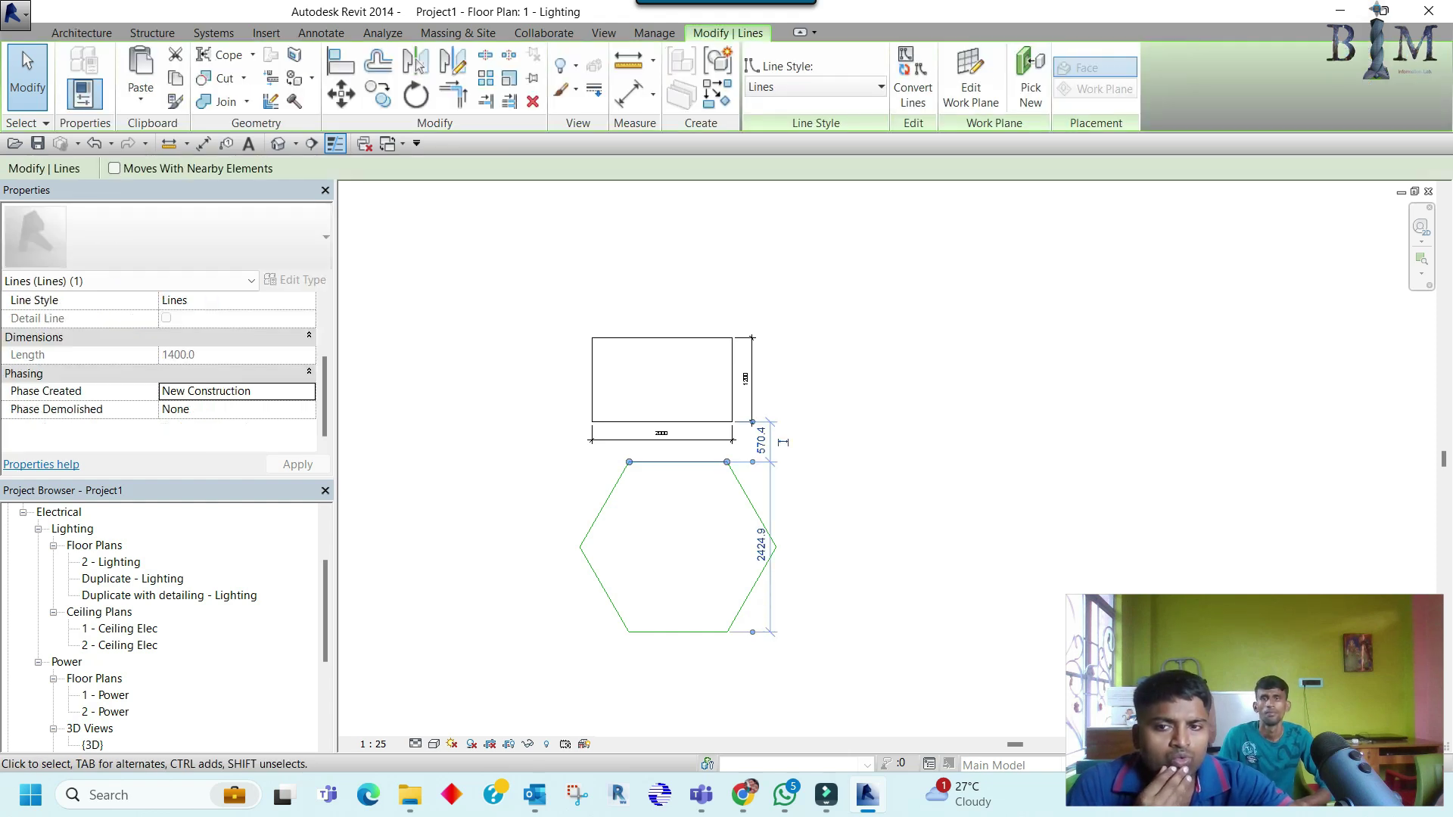
pyautogui.press('Escape')
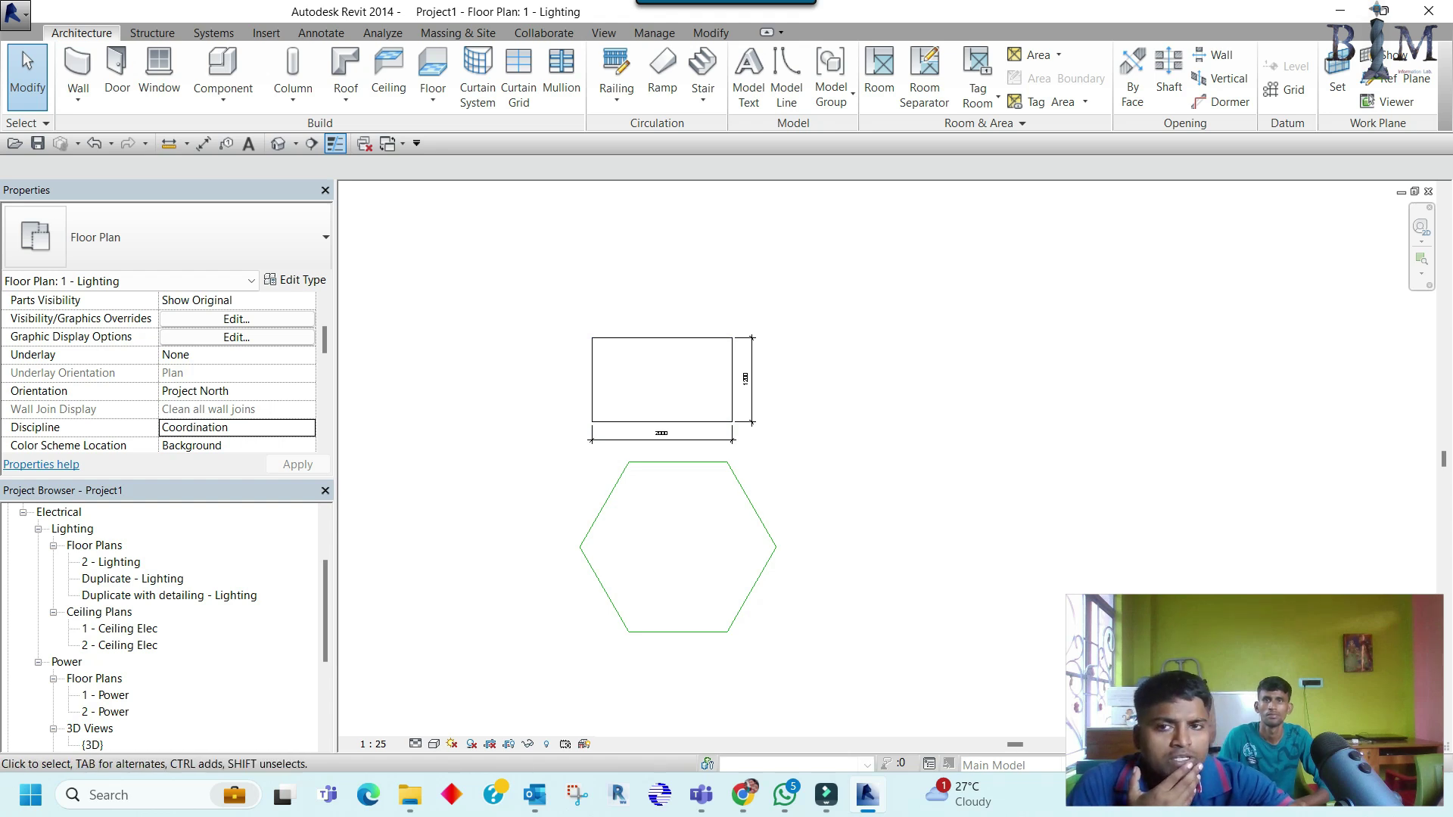
pyautogui.click(279, 144)
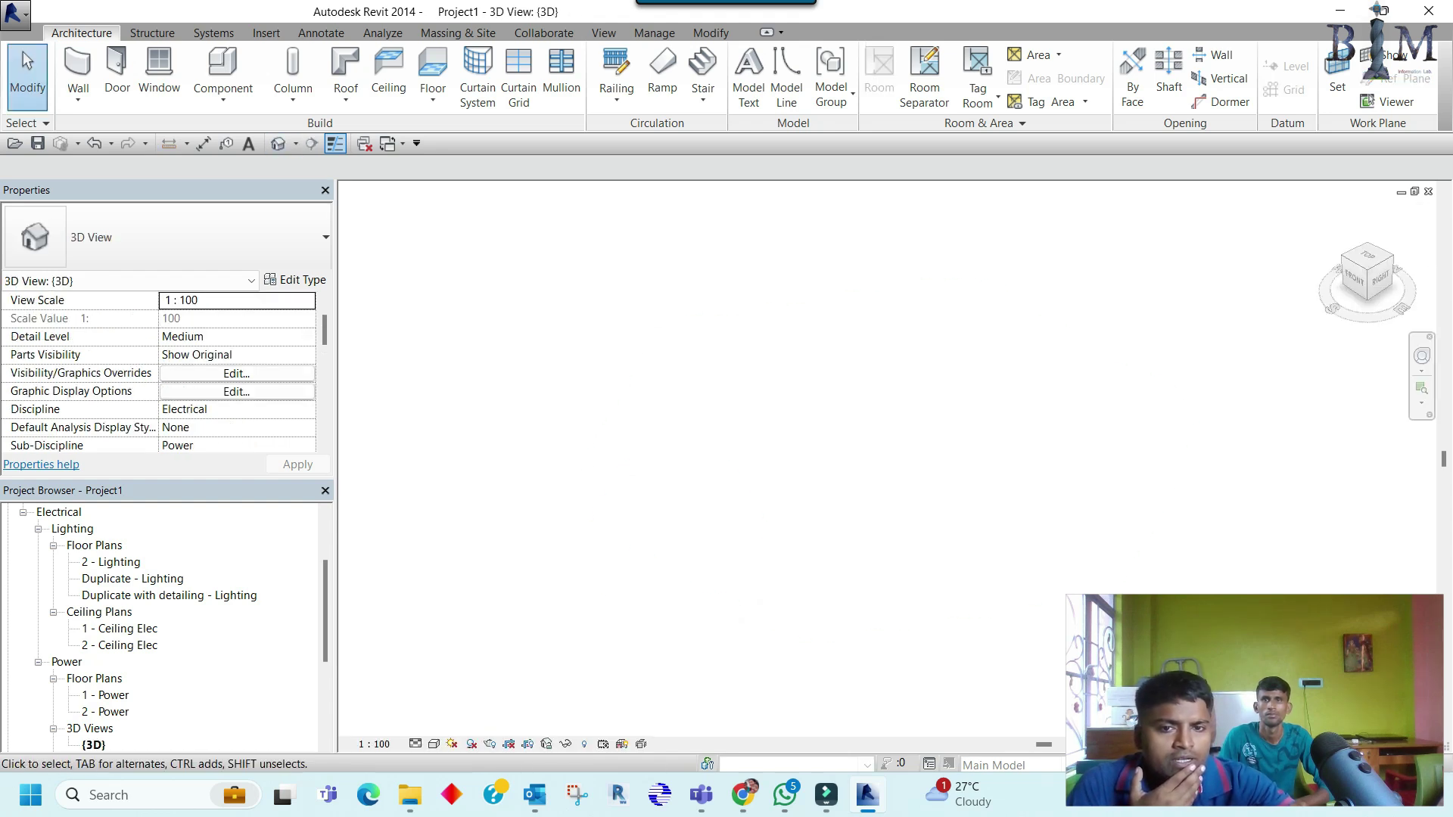
# Step: Change the {3D} view's discipline from Electrical to Coordination
pyautogui.scroll(-5, 518, 404)
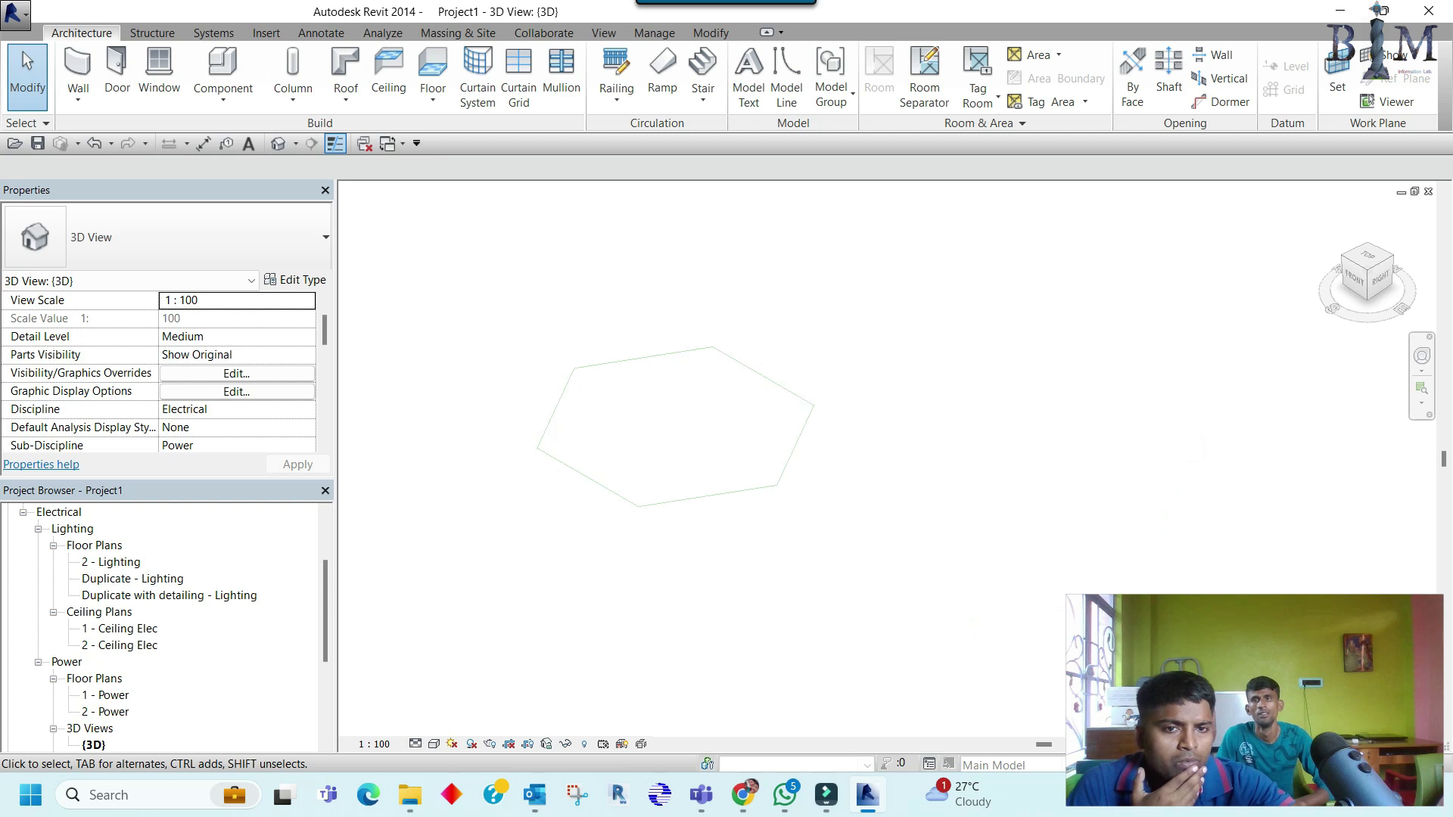
pyautogui.scroll(3, 590, 409)
pyautogui.scroll(2, 590, 410)
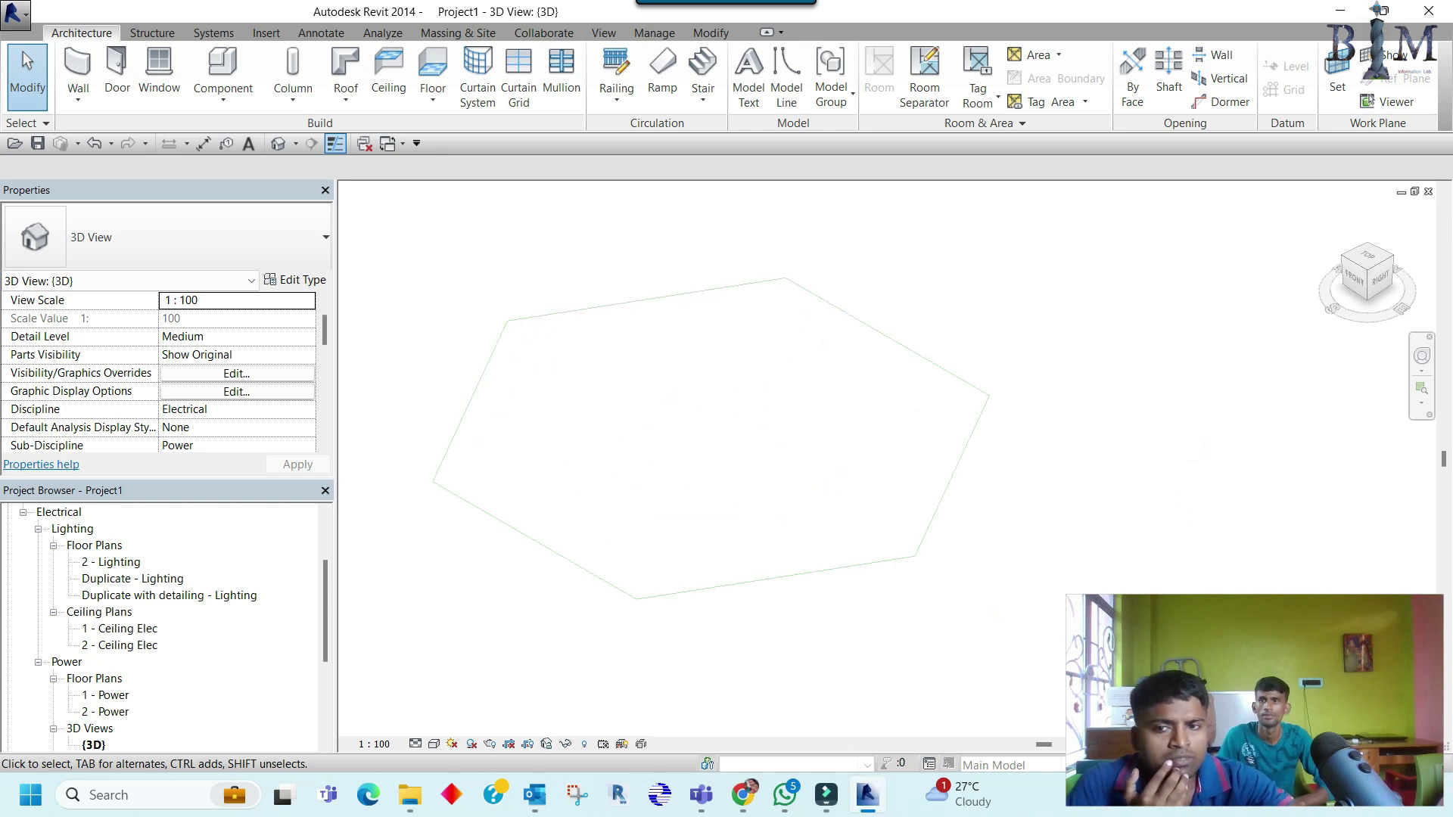
pyautogui.click(235, 409)
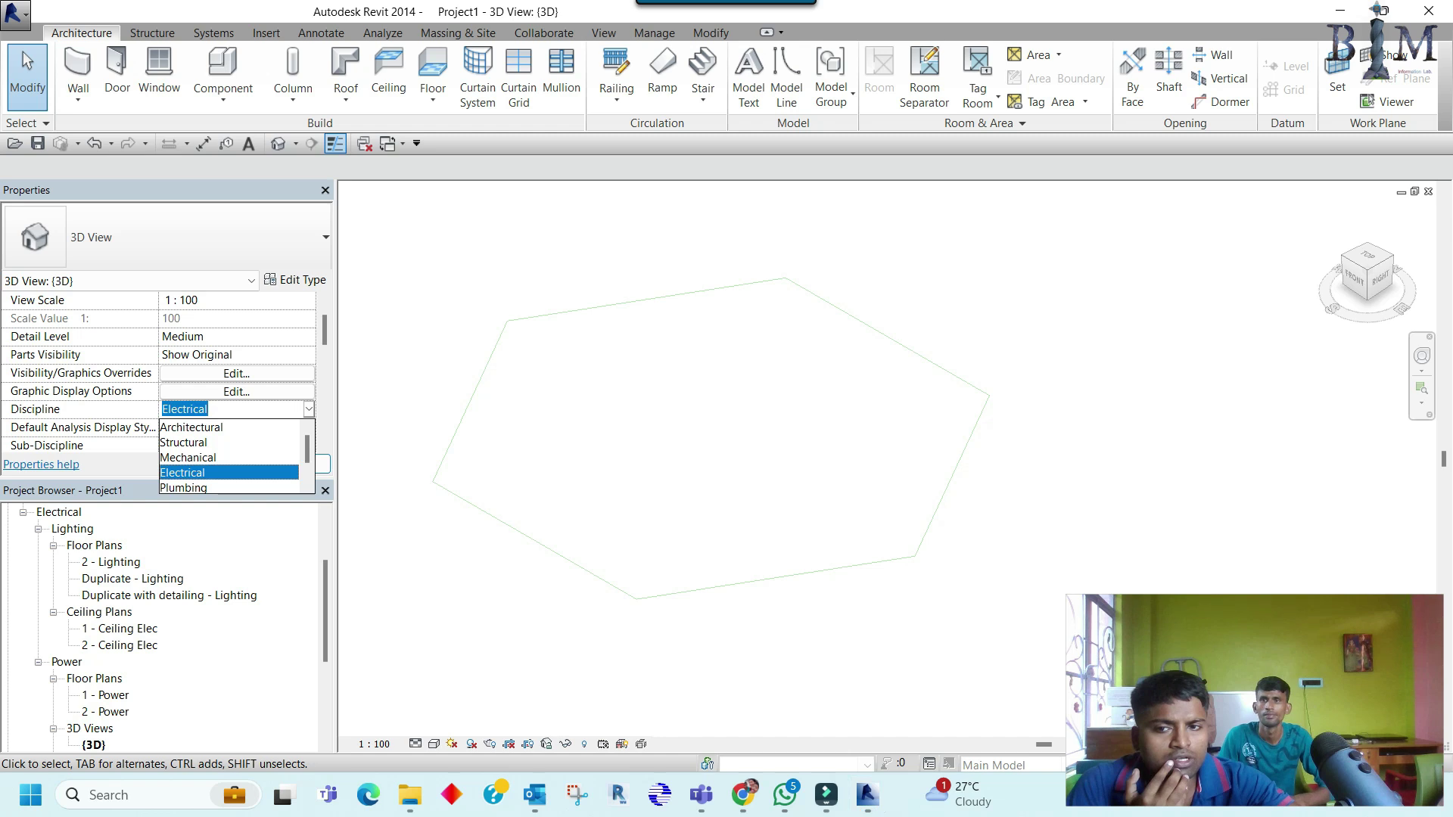
pyautogui.scroll(-1, 229, 454)
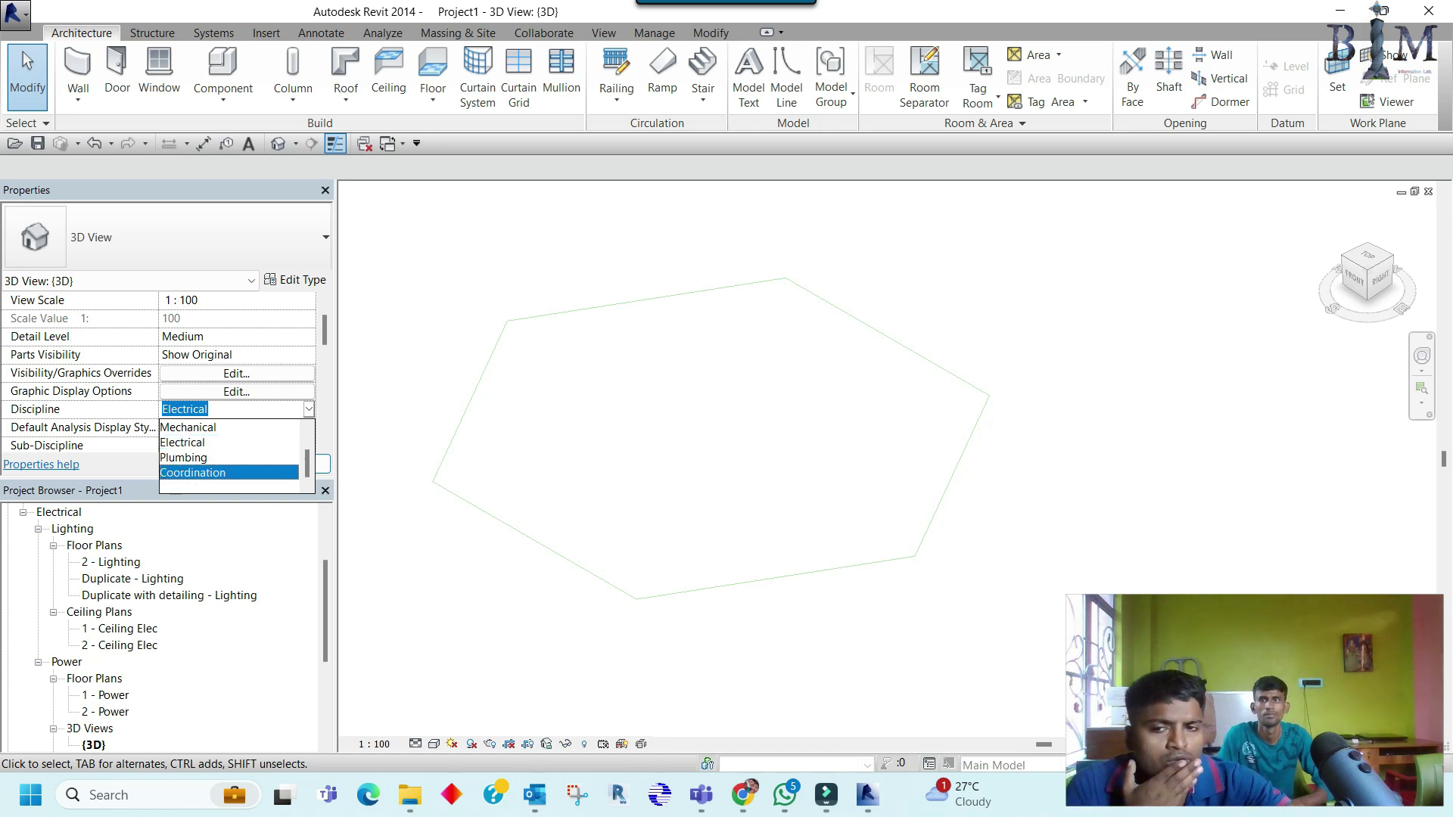
pyautogui.click(193, 472)
# Step: Orbit and pan the 3D view to bring the hexagon into view from the front
pyautogui.click(647, 300)
pyautogui.click(669, 459)
pyautogui.scroll(-2, 669, 459)
pyautogui.click(654, 355)
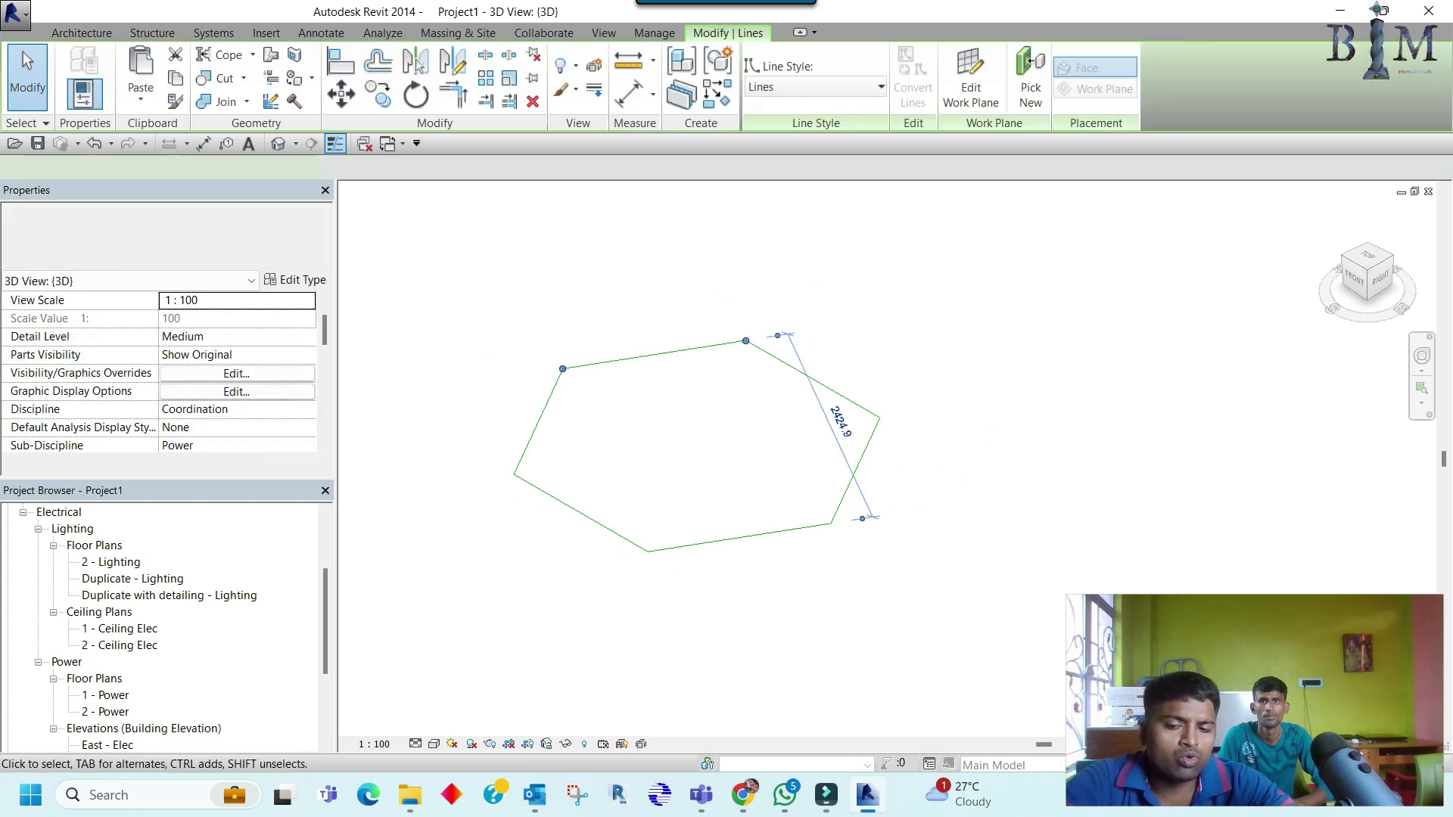
pyautogui.keyDown('shift'); pyautogui.moveTo(653, 355); pyautogui.dragTo(757, 363, button='middle'); pyautogui.keyUp('shift')
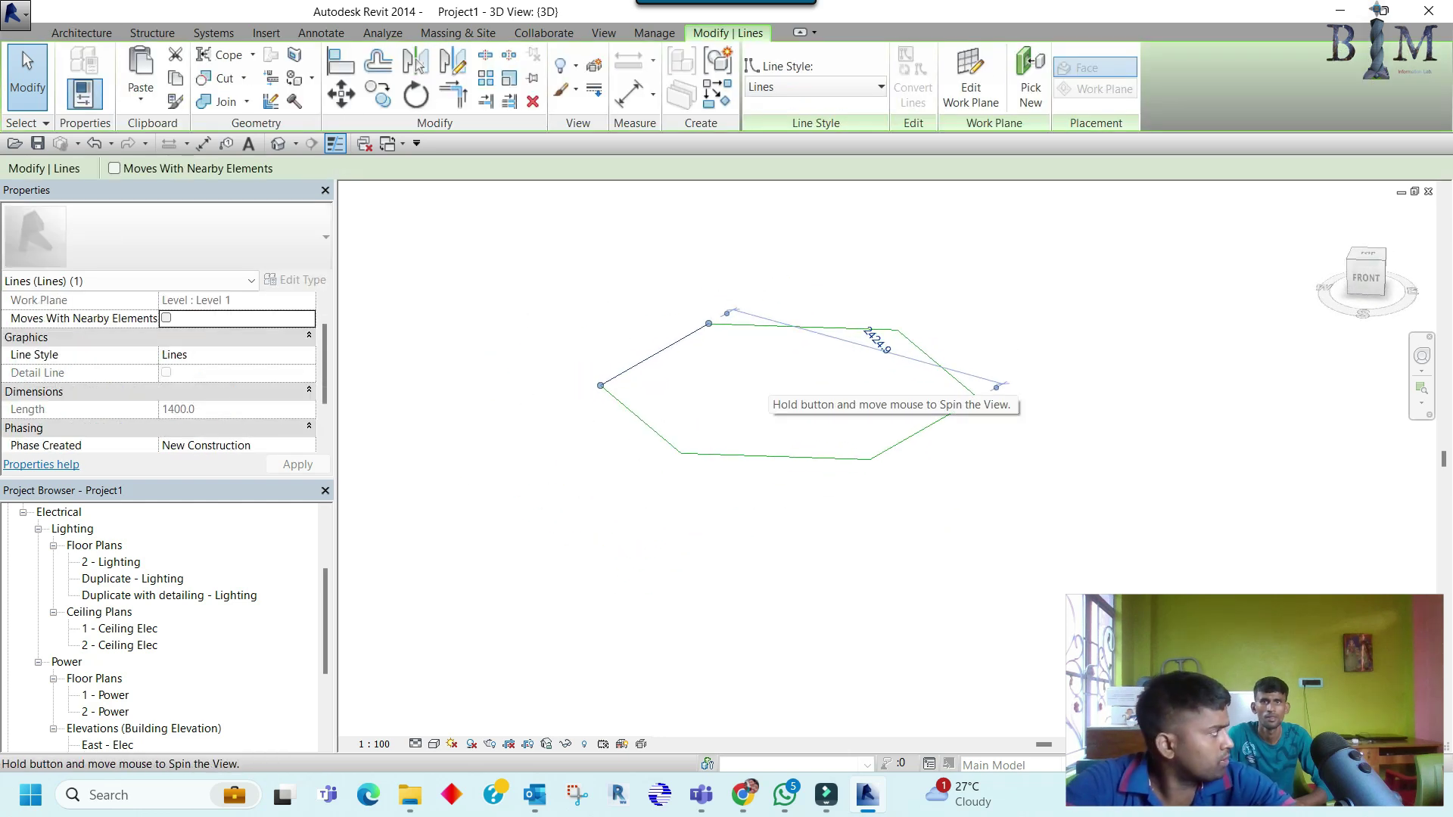
pyautogui.press('Escape')
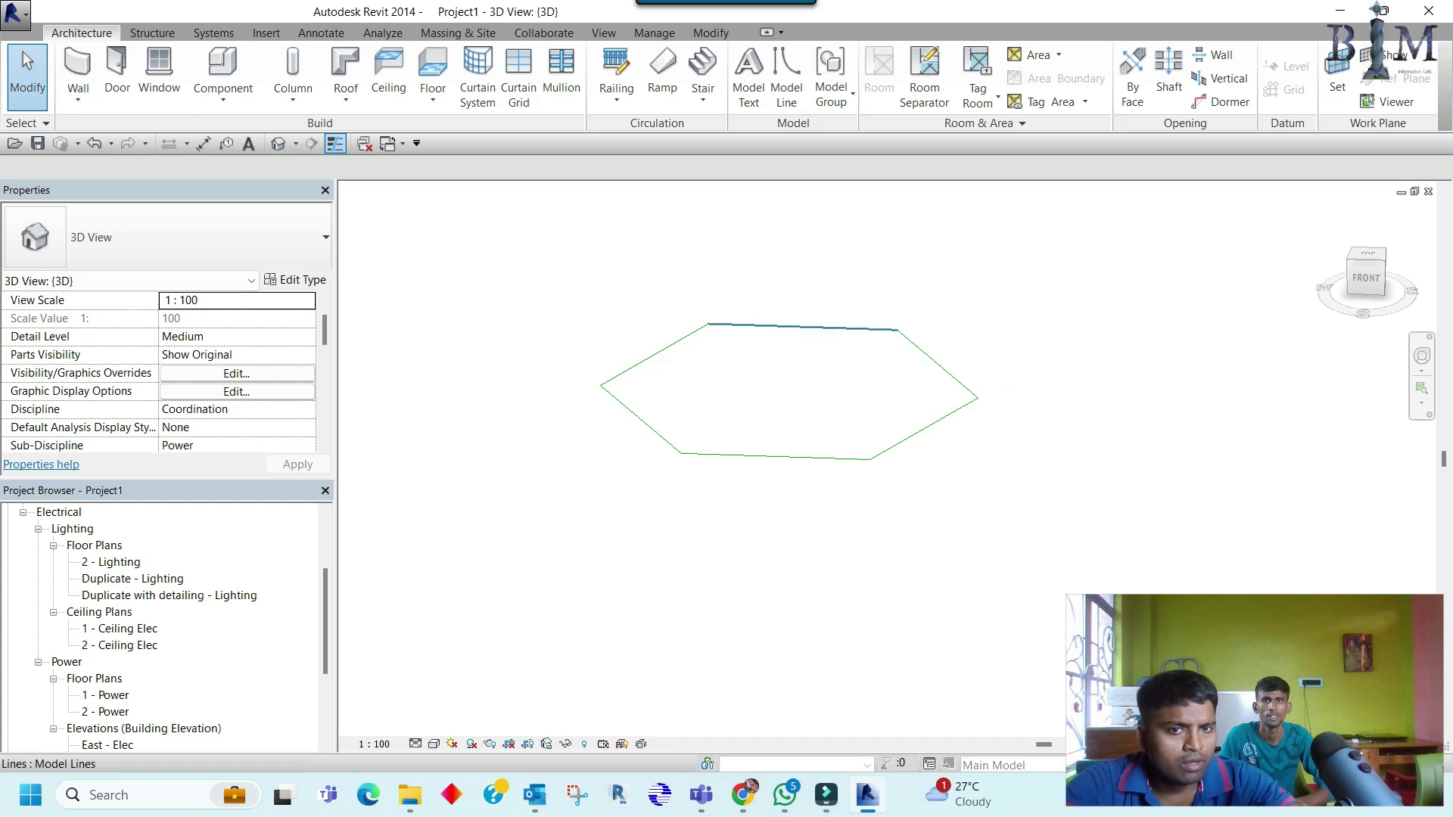
pyautogui.moveTo(802, 327); pyautogui.dragTo(771, 464, button='middle')
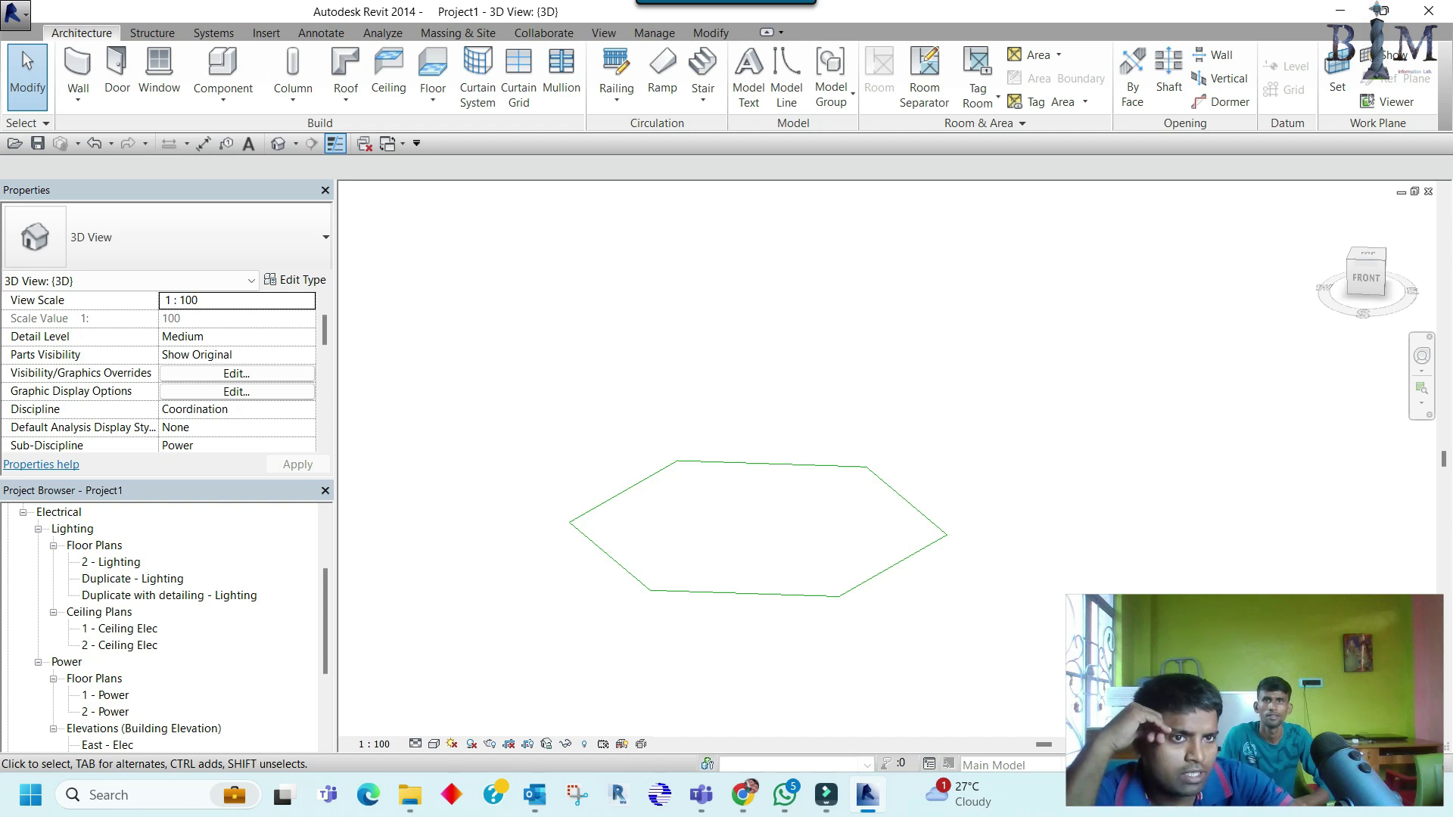
# Step: Set Level 1 as the work plane for the {3D} view
pyautogui.click(1337, 72)
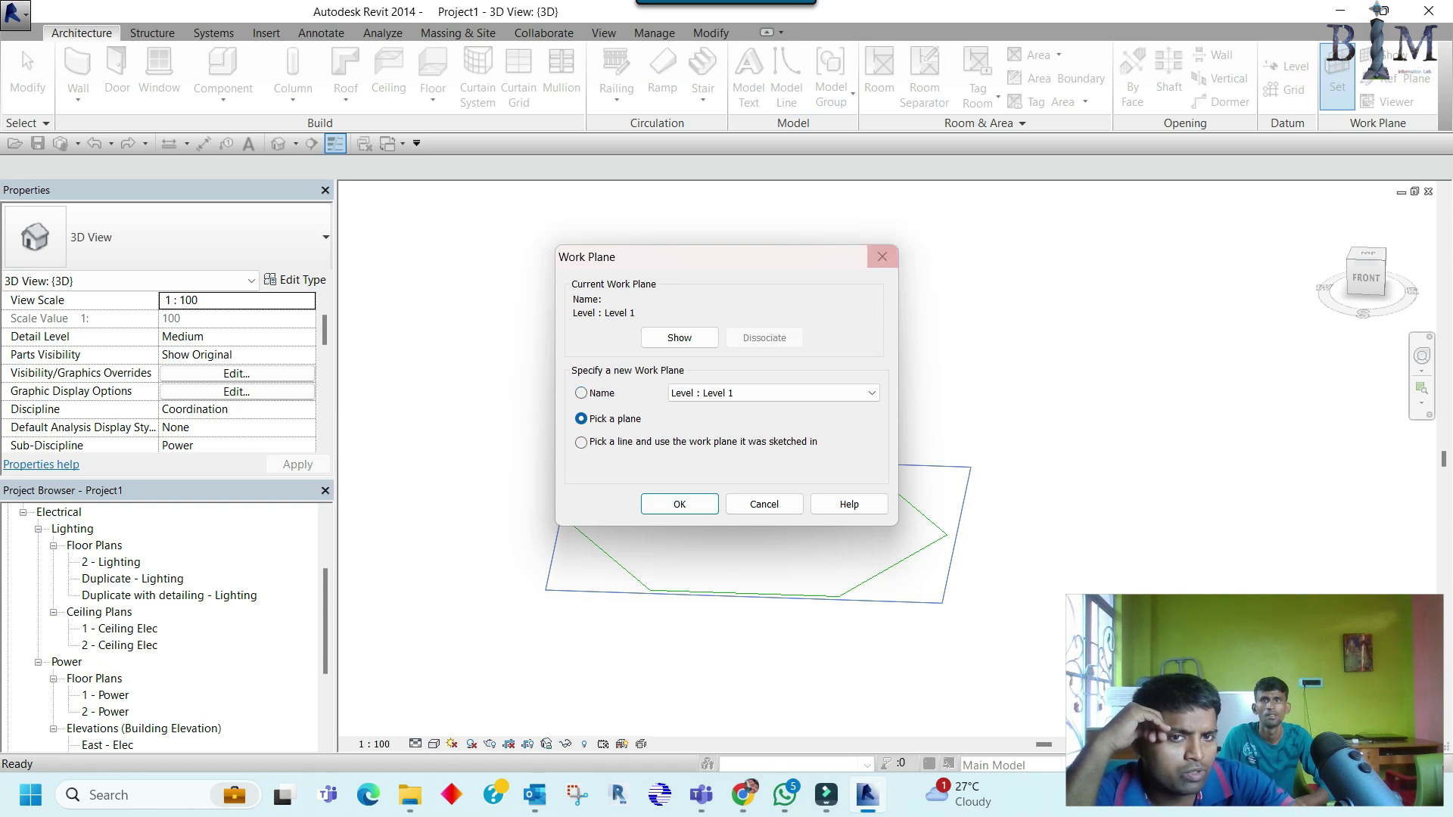
pyautogui.click(882, 256)
pyautogui.click(1338, 72)
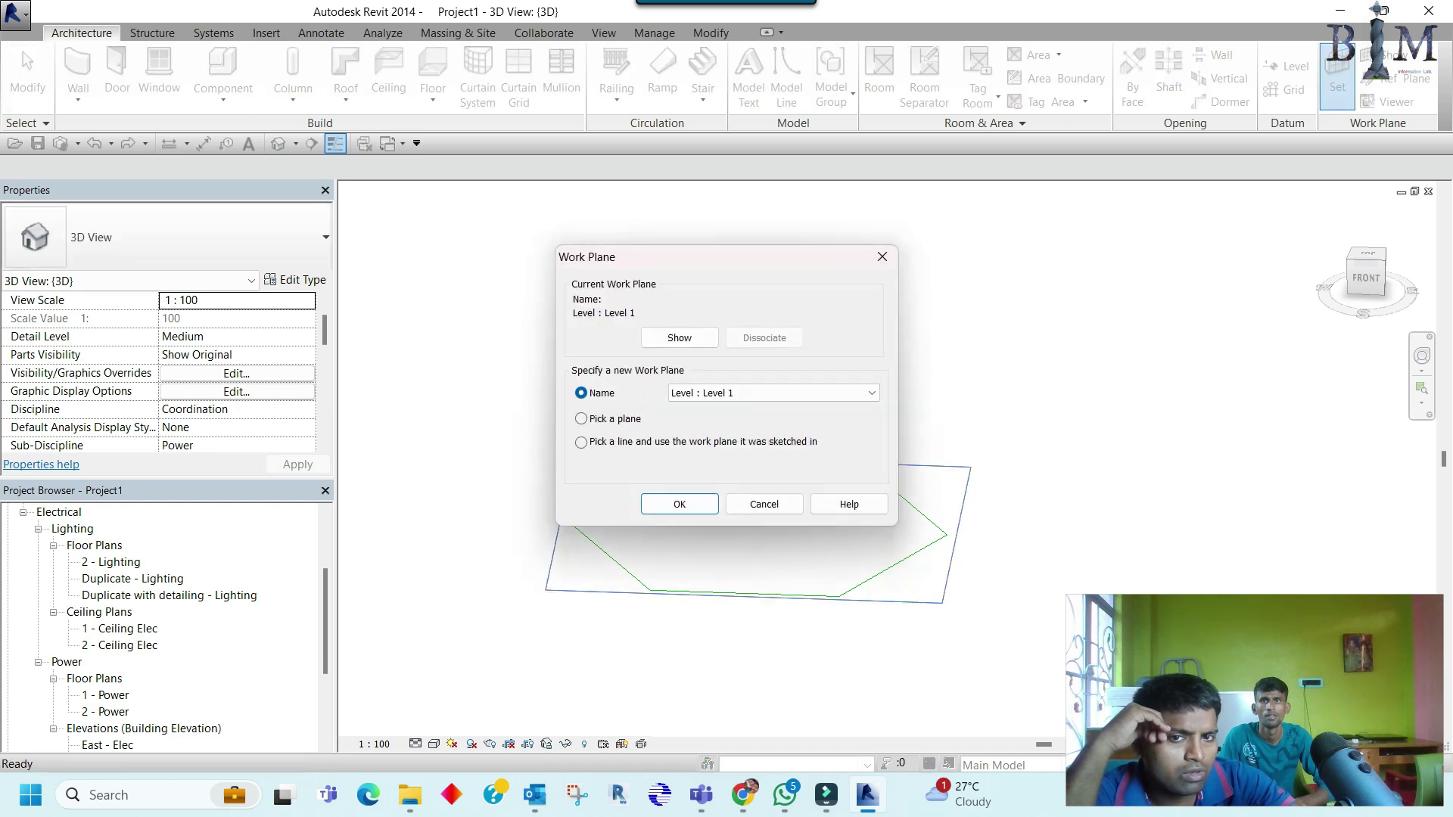
pyautogui.press('Return')
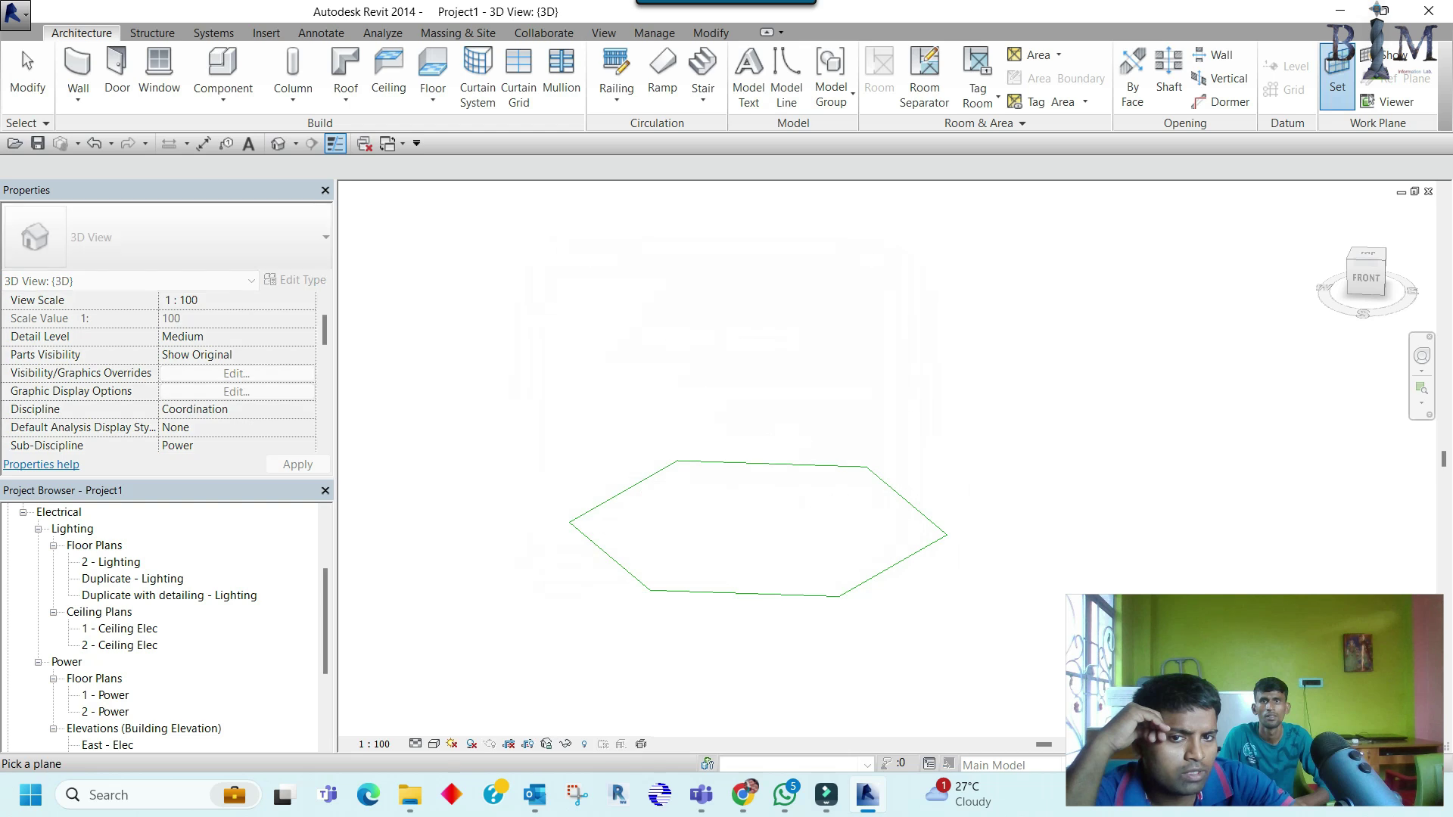
pyautogui.press('Escape')
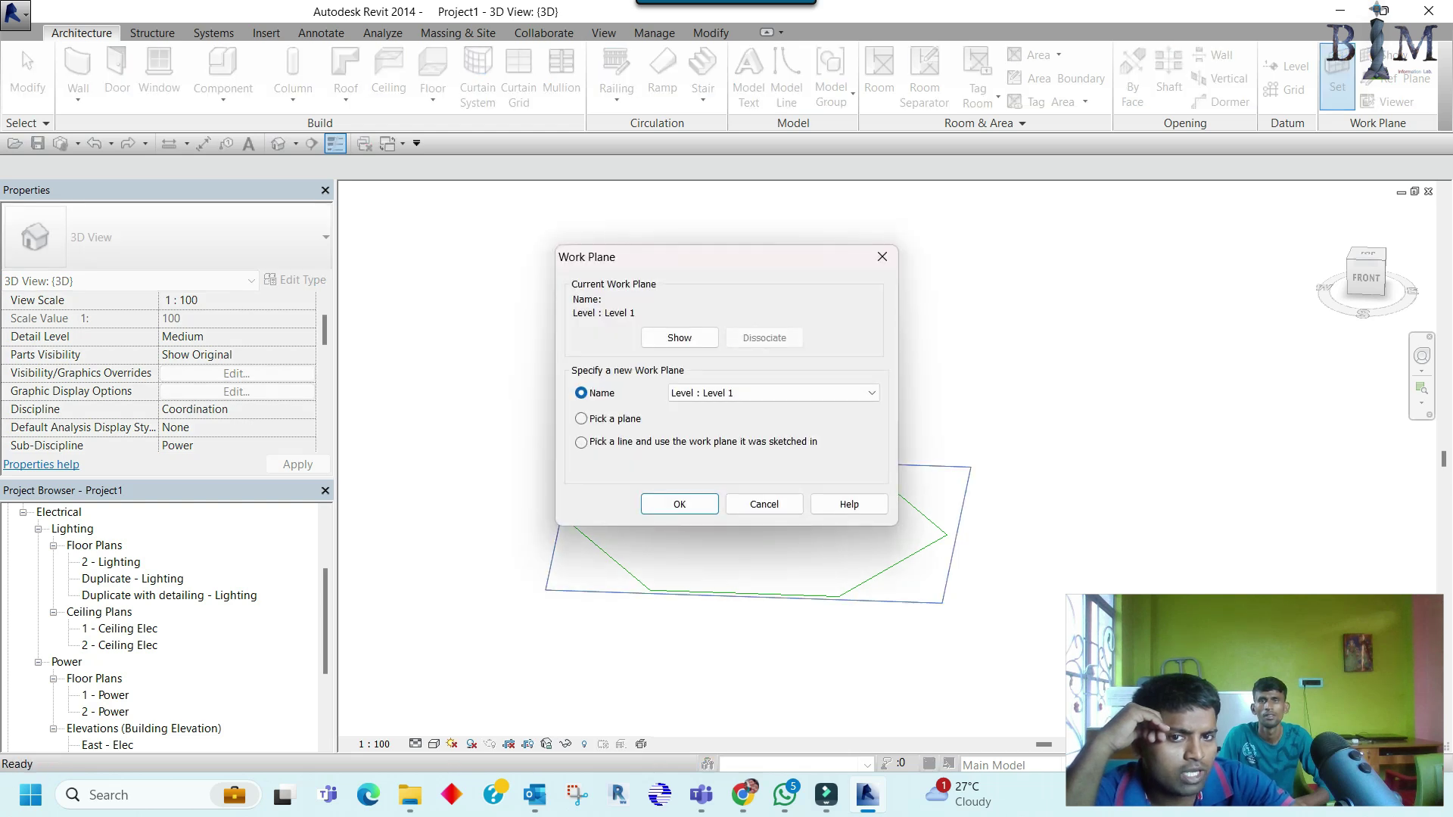
pyautogui.hotkey('alt', 'Down')
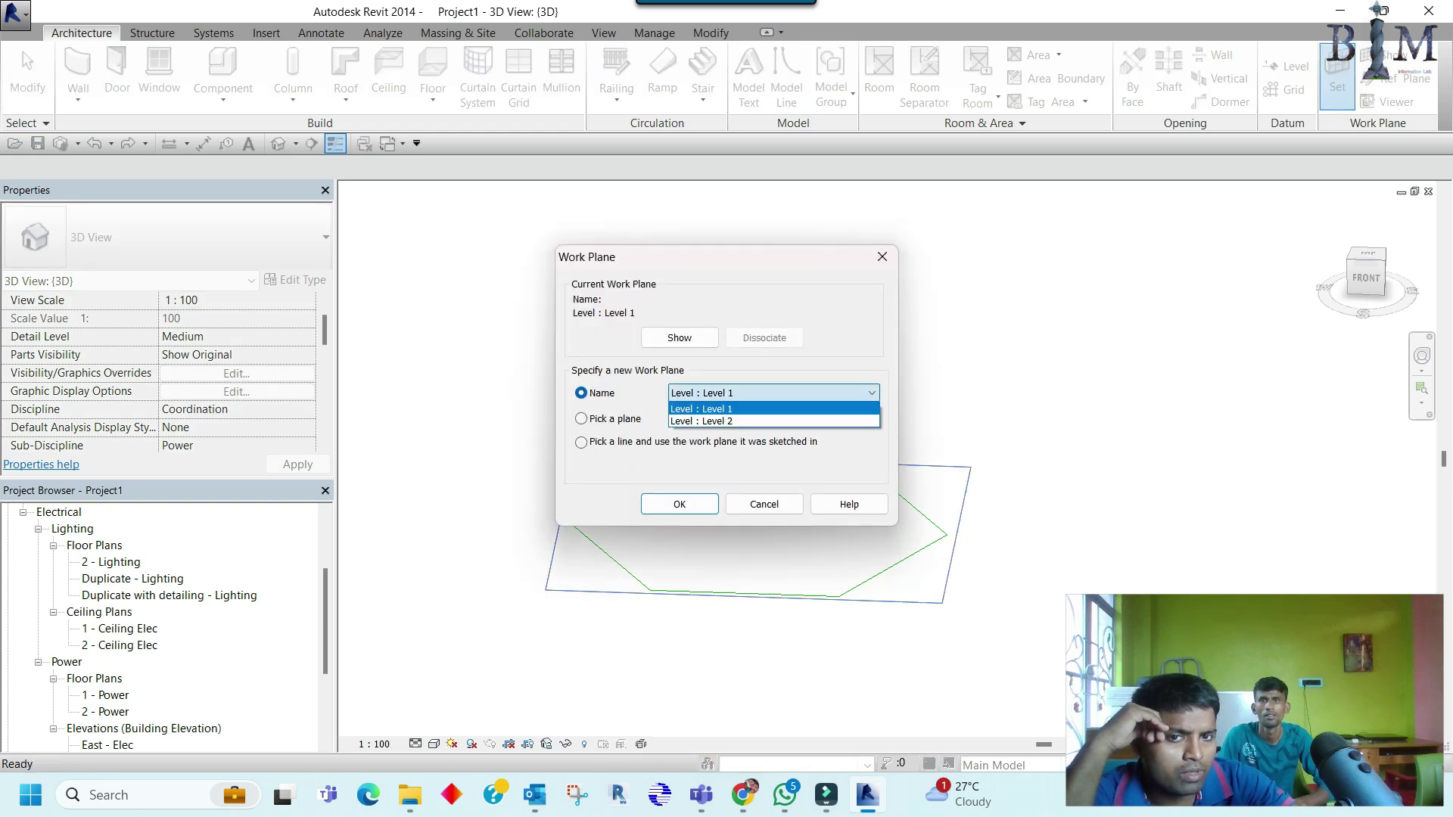
pyautogui.press('Return')
pyautogui.press('Return')
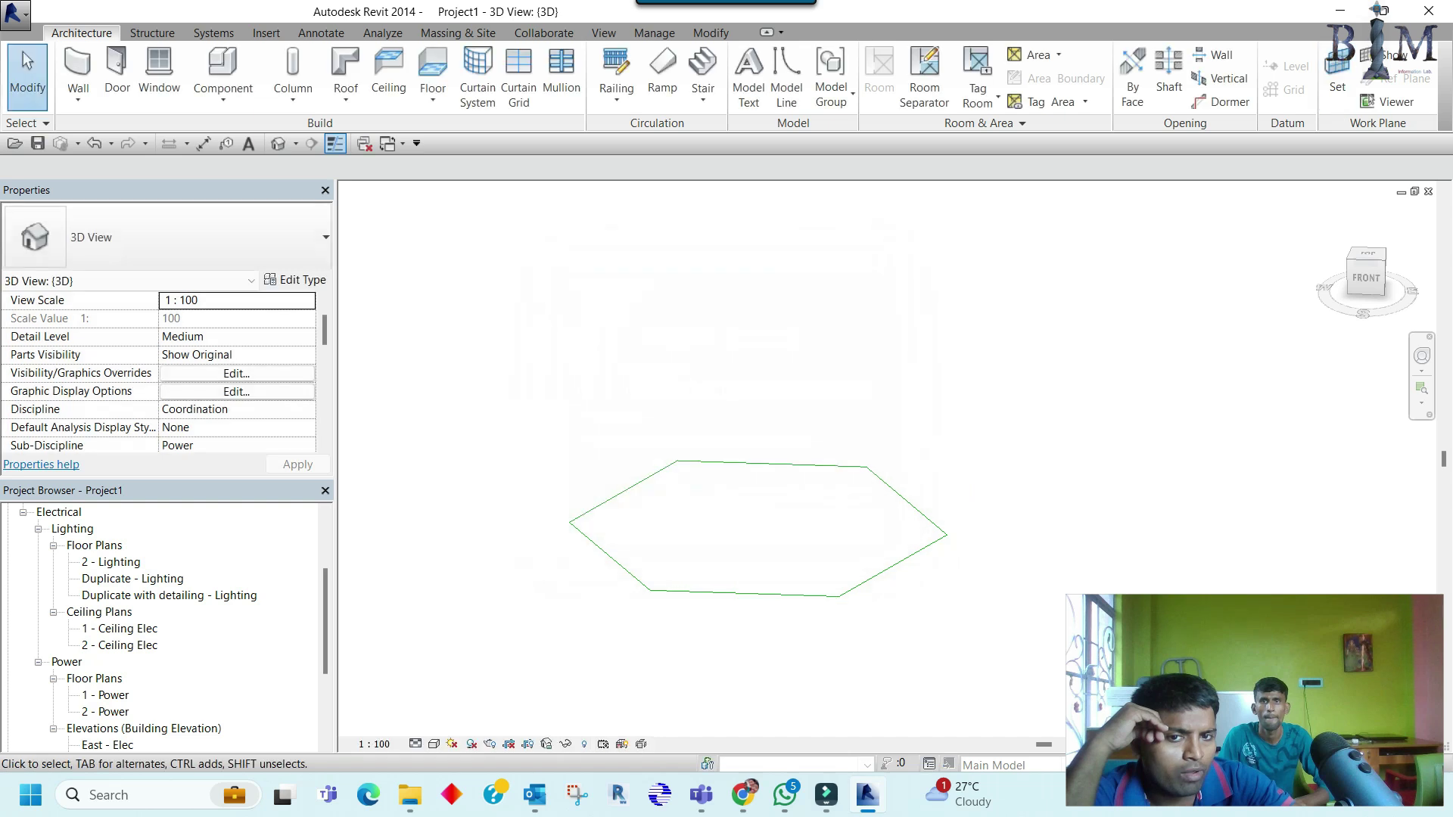
pyautogui.click(623, 492)
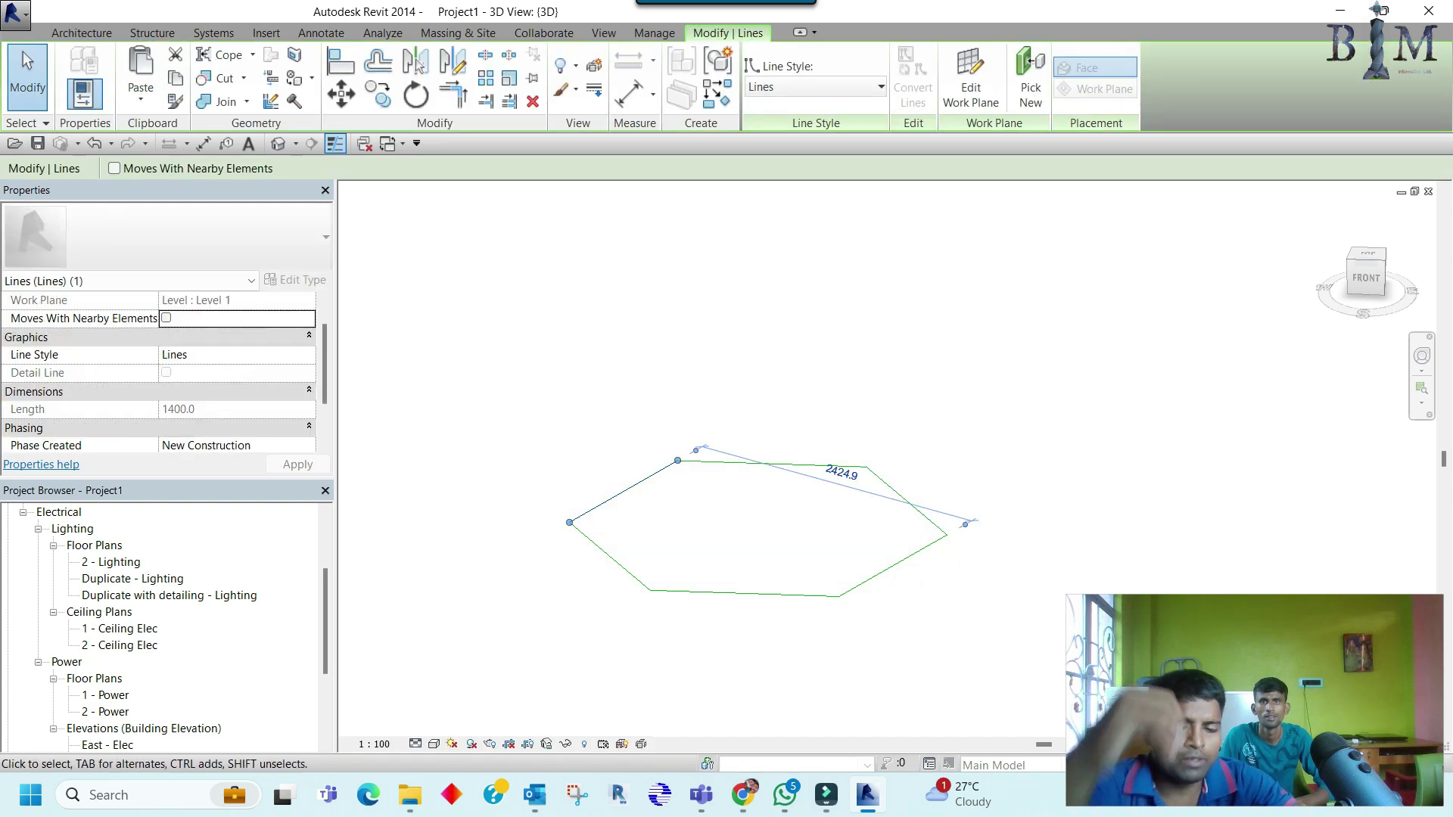
# Step: Place three aligned 2425 dimensions across the hexagon's three pairs of opposite edges
pyautogui.press('d')
pyautogui.press('i')
pyautogui.click(624, 491)
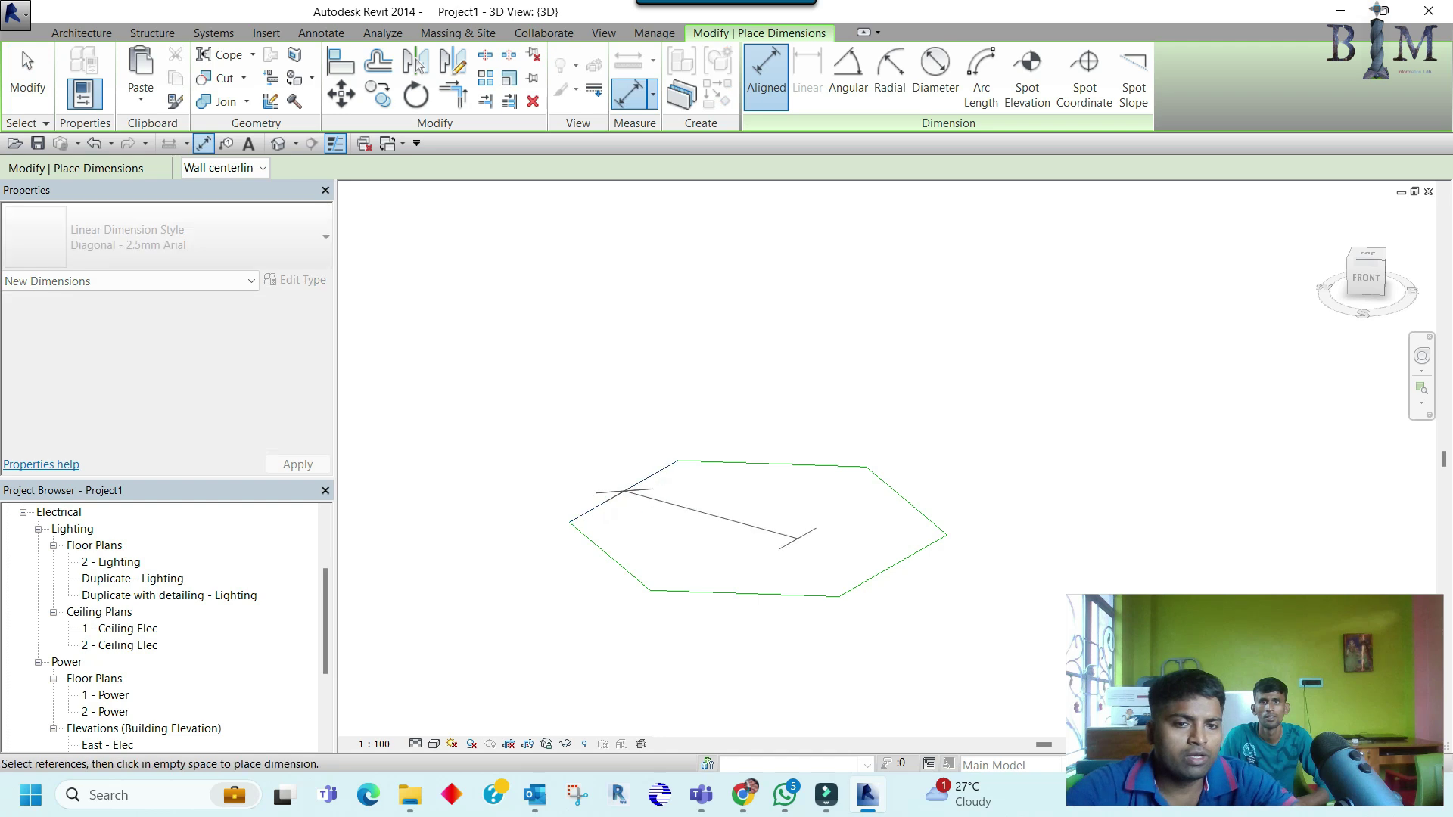
pyautogui.click(893, 566)
pyautogui.click(908, 409)
pyautogui.click(747, 467)
pyautogui.click(745, 593)
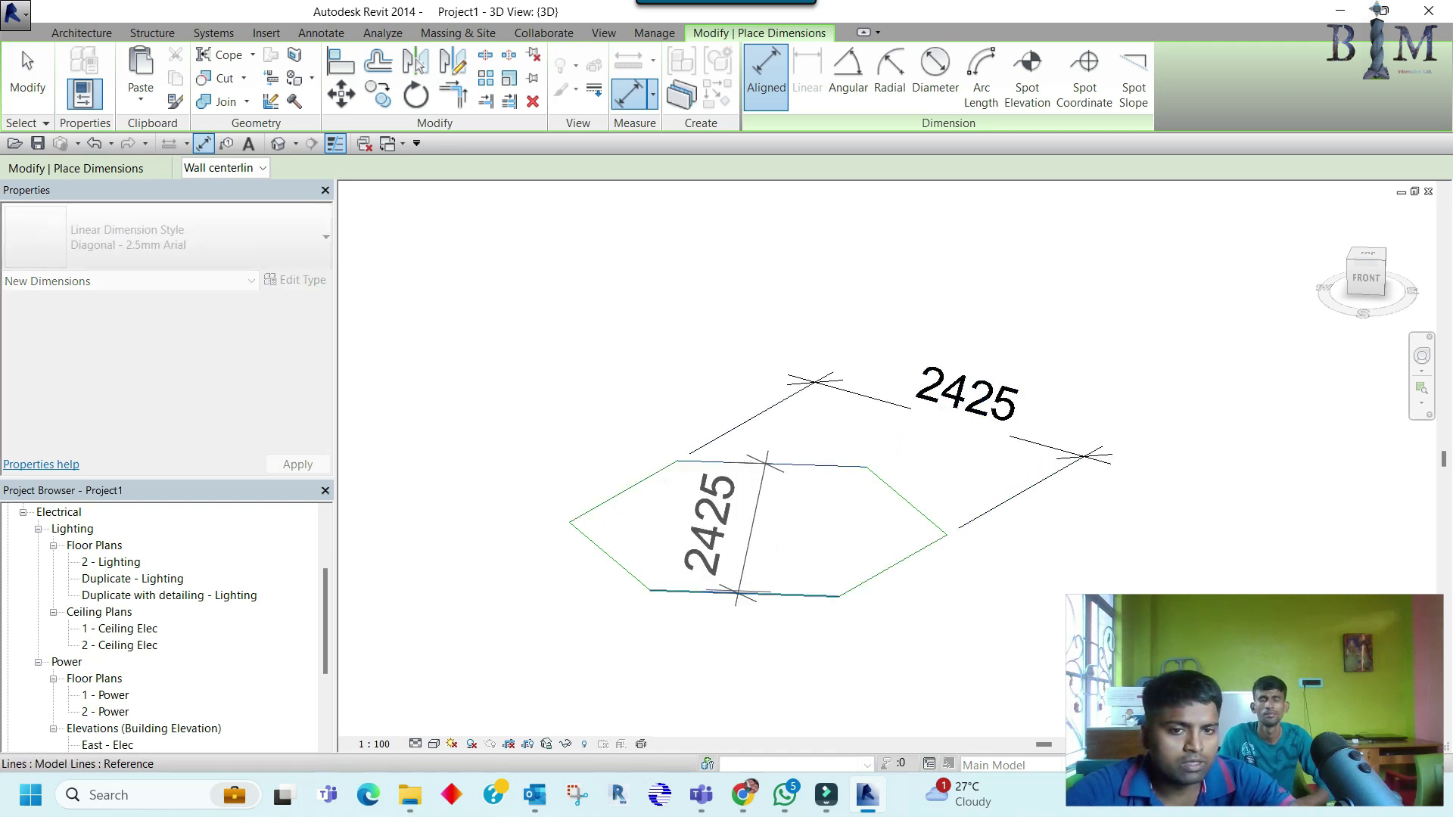
pyautogui.click(504, 522)
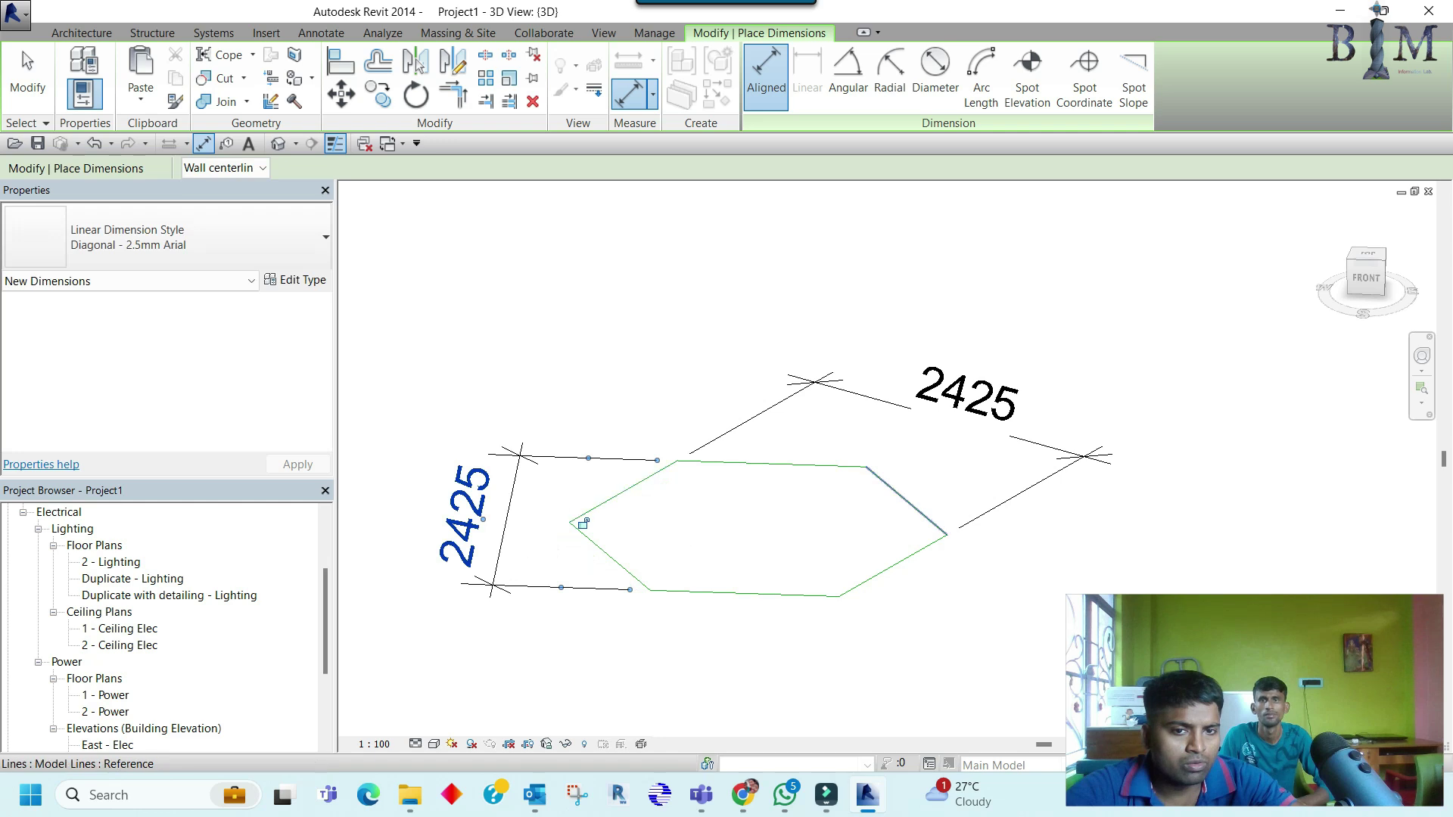
pyautogui.click(609, 556)
pyautogui.click(912, 505)
pyautogui.click(833, 597)
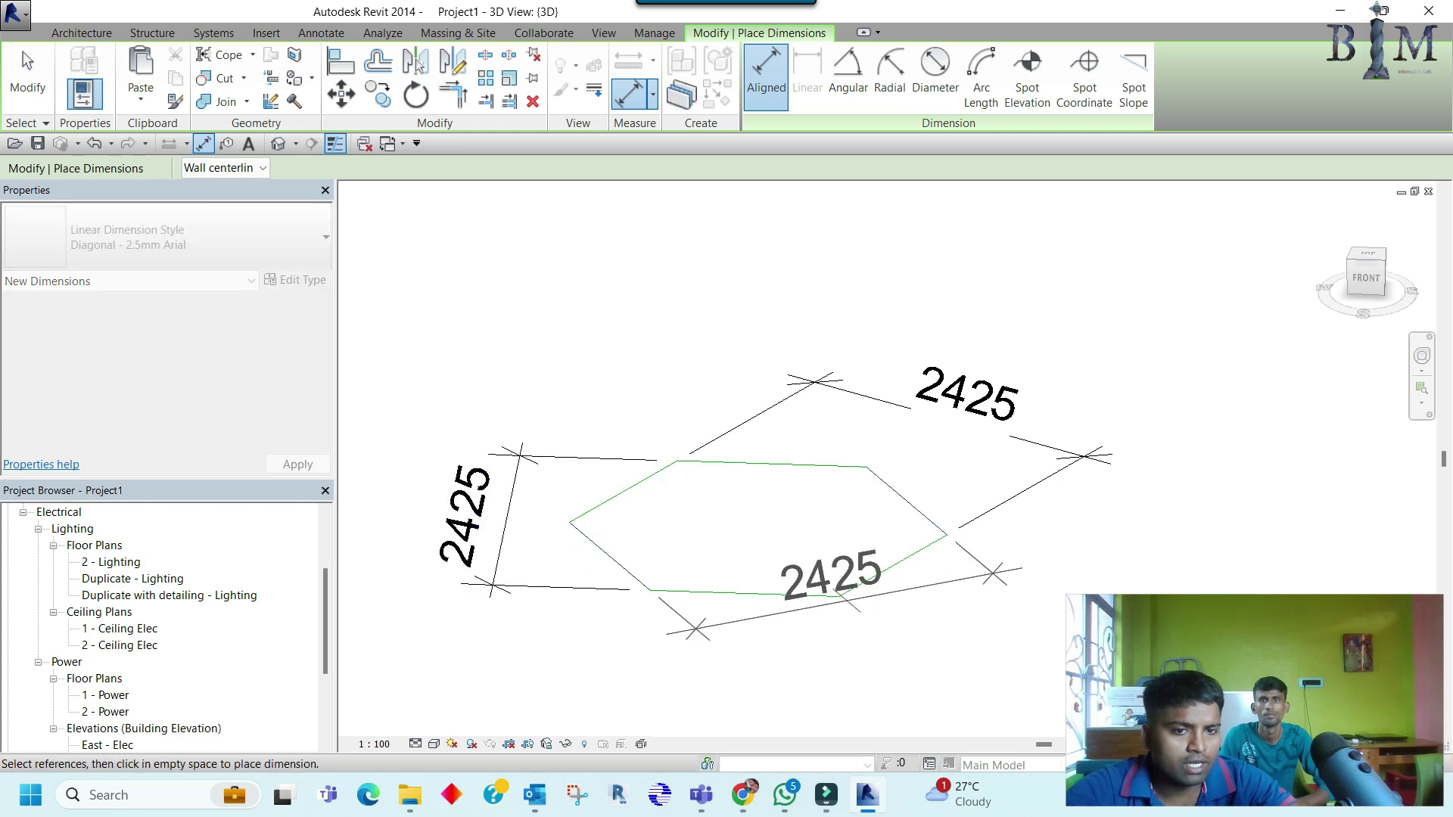
pyautogui.moveTo(832, 598)
pyautogui.mouseDown(button='middle')
pyautogui.moveTo(711, 409)
pyautogui.moveTo(757, 333)
pyautogui.moveTo(768, 446)
pyautogui.mouseUp(button='middle')
pyautogui.press('Escape')
pyautogui.press('Escape')
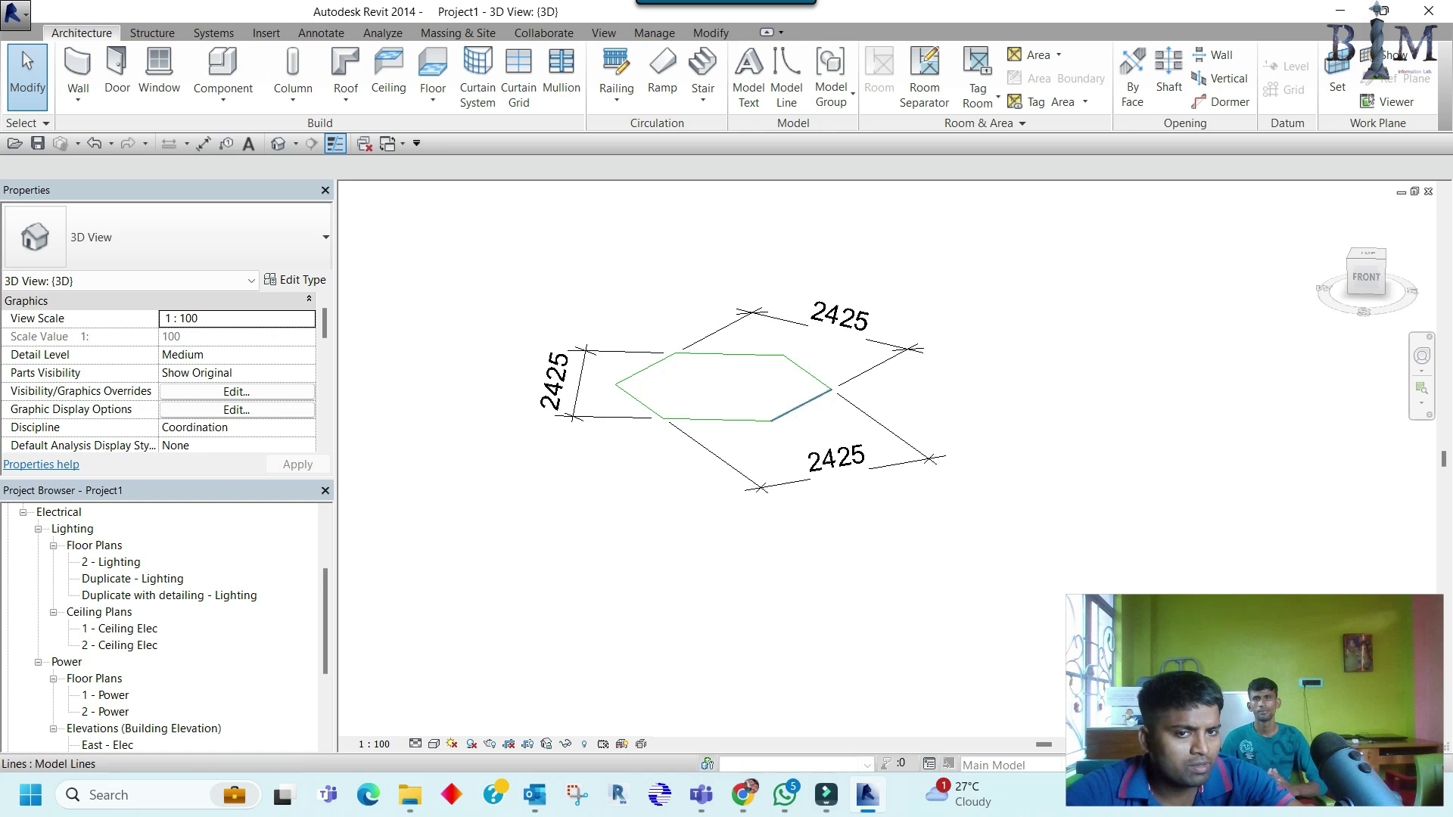
# Step: Delete a hexagon edge and its dimension, undo to restore them, then orbit the view
pyautogui.click(801, 406)
pyautogui.press('Delete')
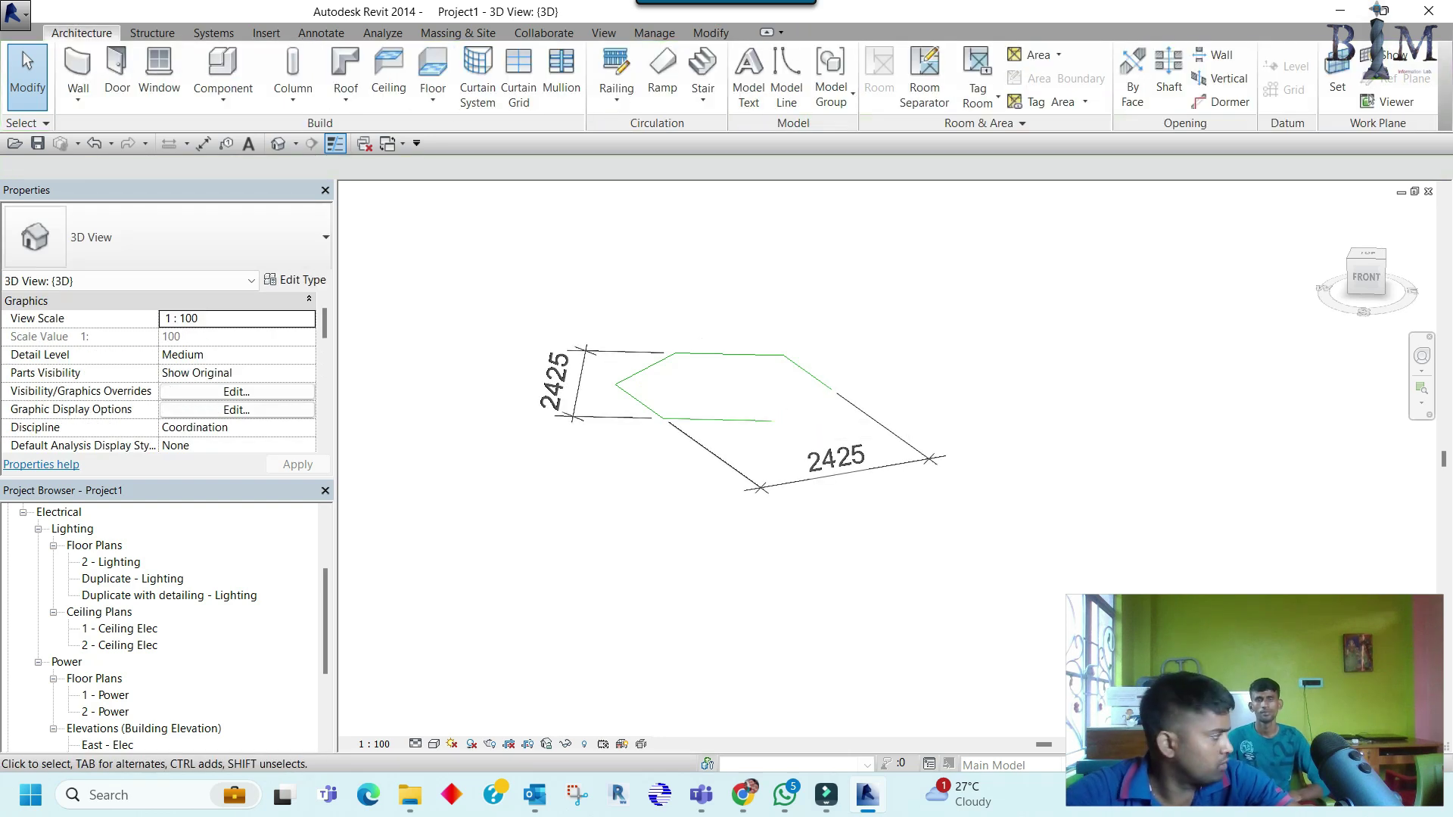
pyautogui.hotkey('ctrl', 'z')
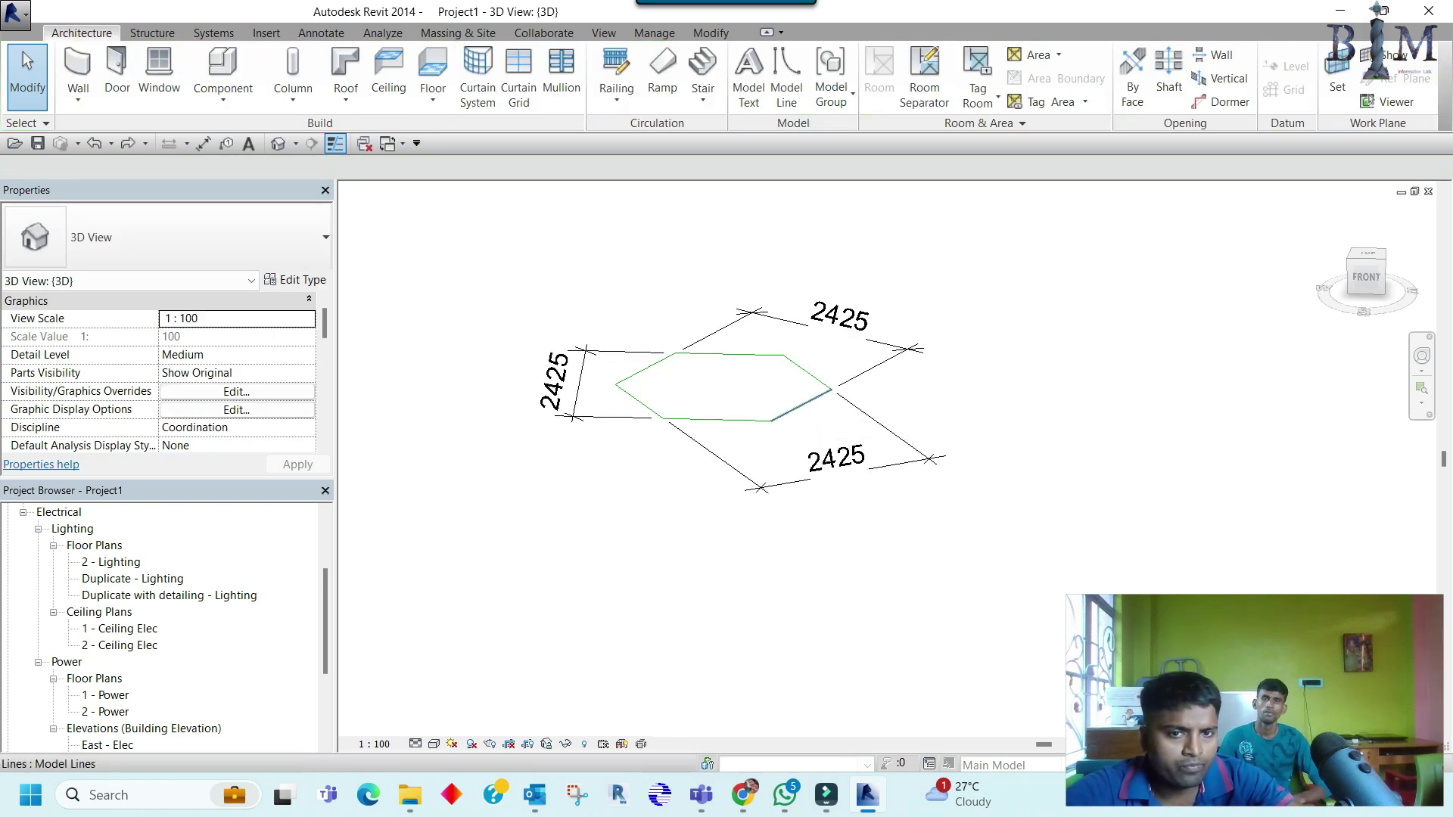
pyautogui.keyDown('shift'); pyautogui.moveTo(726, 393); pyautogui.dragTo(651, 394, button='middle'); pyautogui.keyUp('shift')
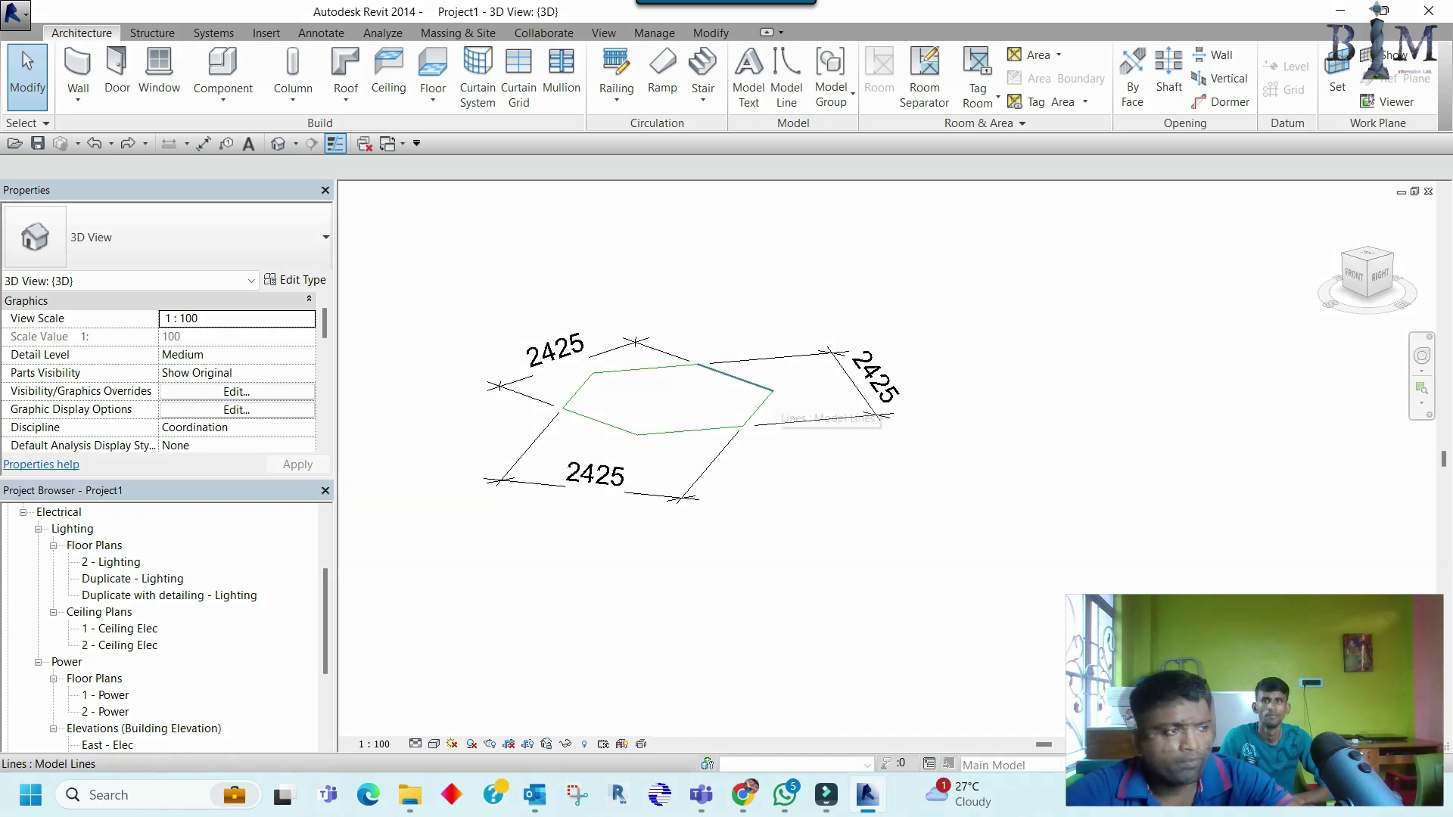
pyautogui.moveTo(666, 408)
pyautogui.mouseDown(button='middle')
pyautogui.moveTo(768, 450)
pyautogui.moveTo(666, 454)
pyautogui.mouseUp(button='middle')
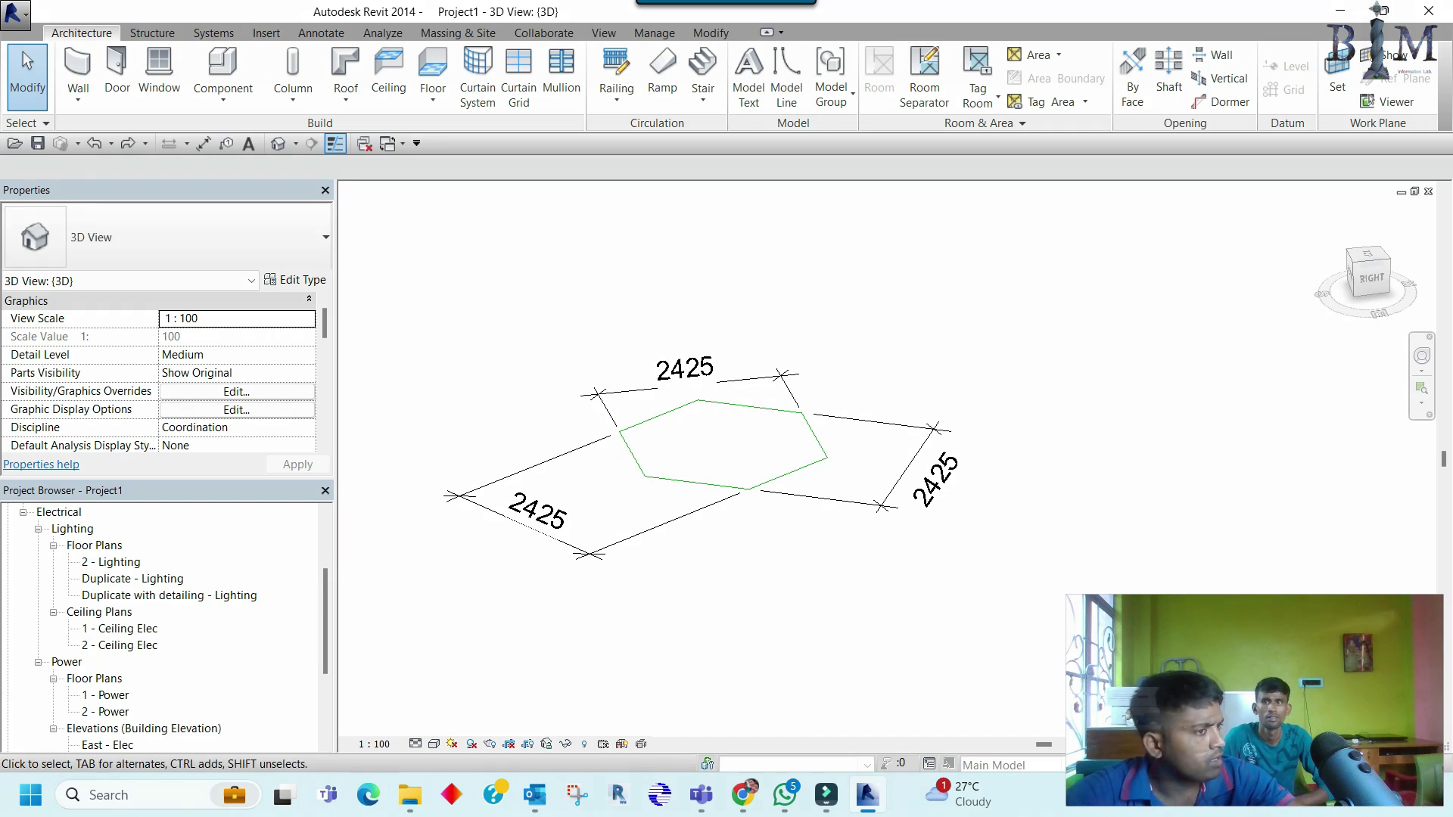
pyautogui.keyDown('shift'); pyautogui.moveTo(665, 454); pyautogui.dragTo(757, 454, button='middle'); pyautogui.keyUp('shift')
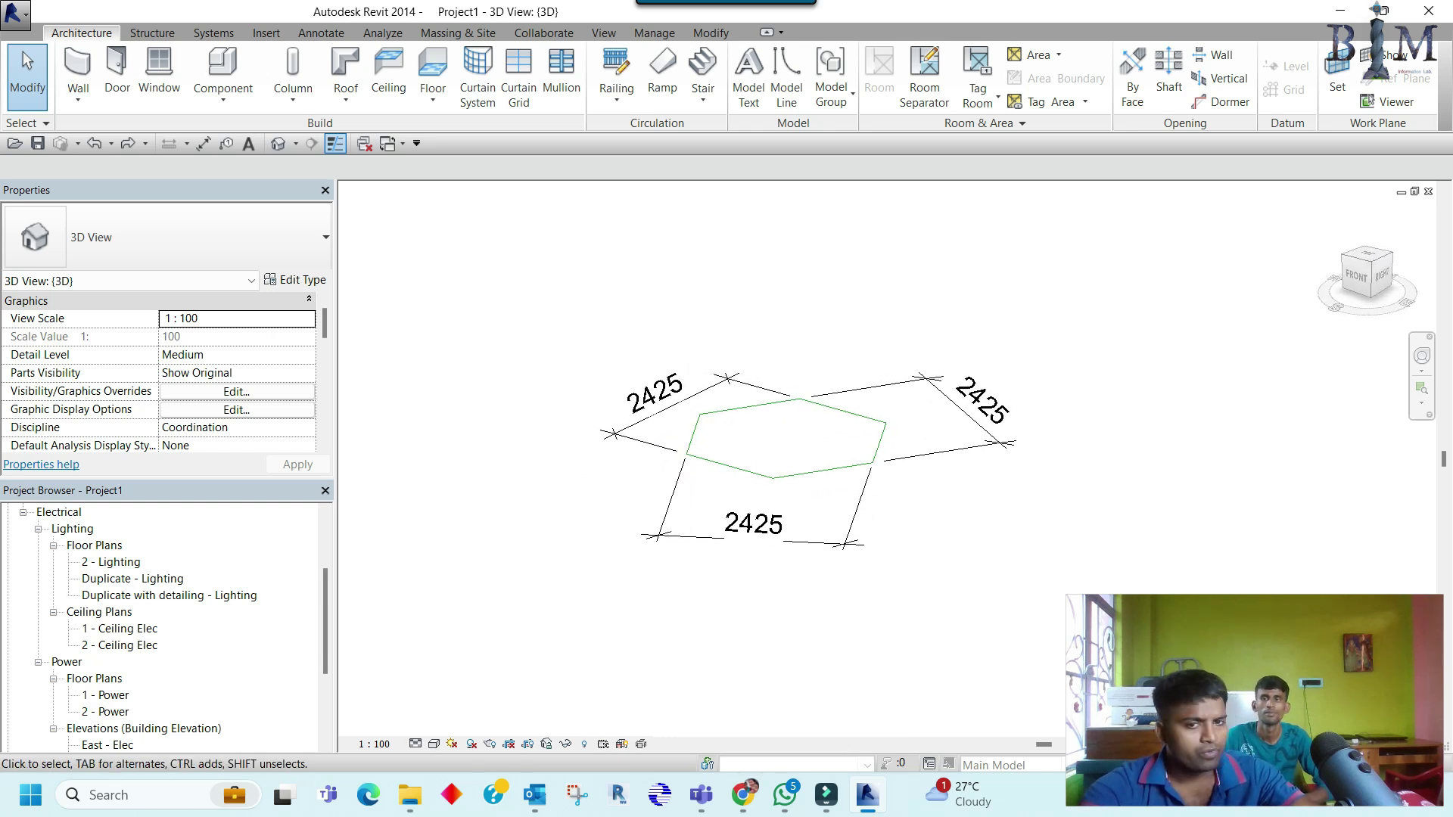
pyautogui.click(842, 411)
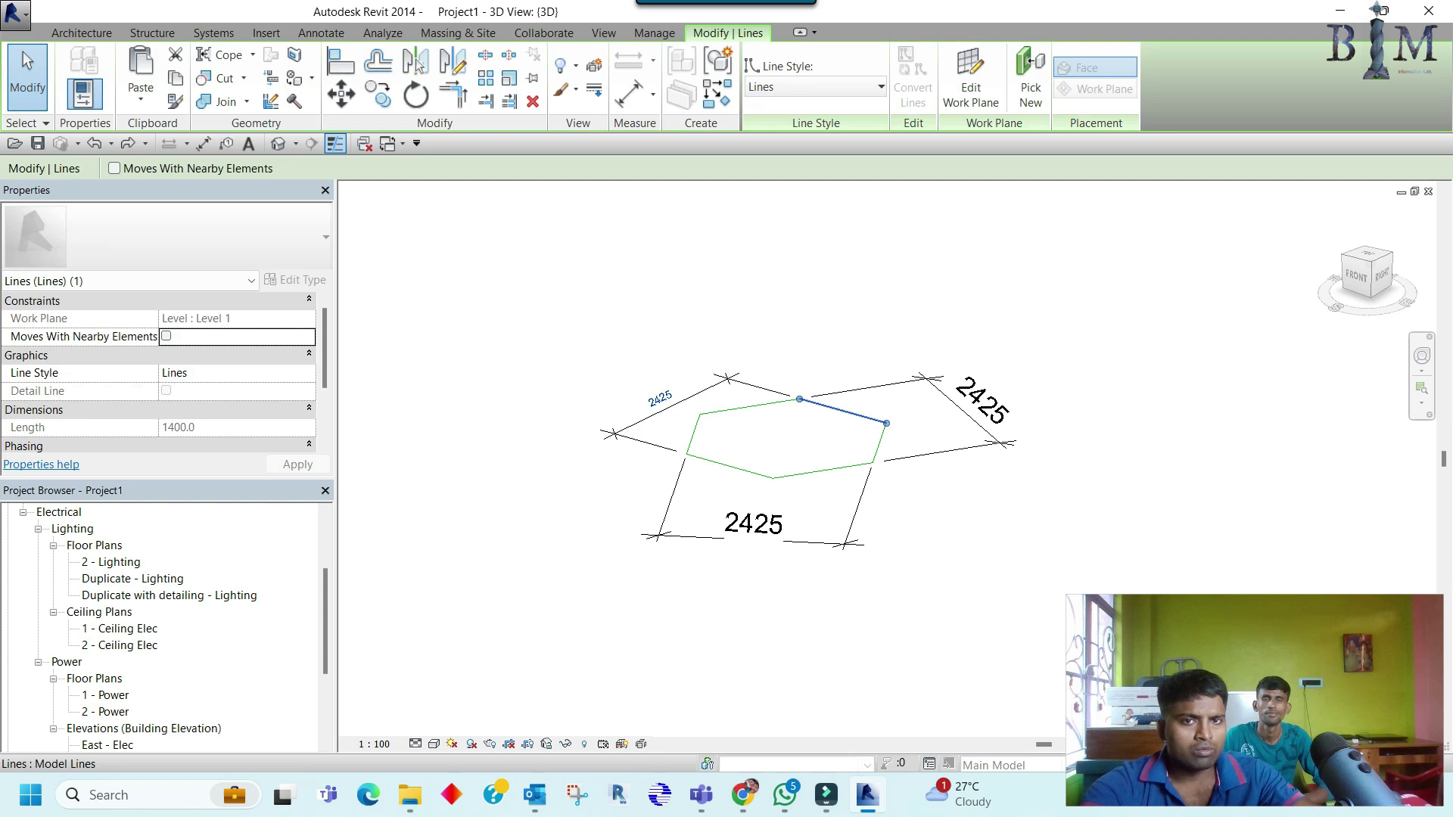
# Step: Try the Thin Lines line style on the hexagon's upper-right edge
pyautogui.click(813, 86)
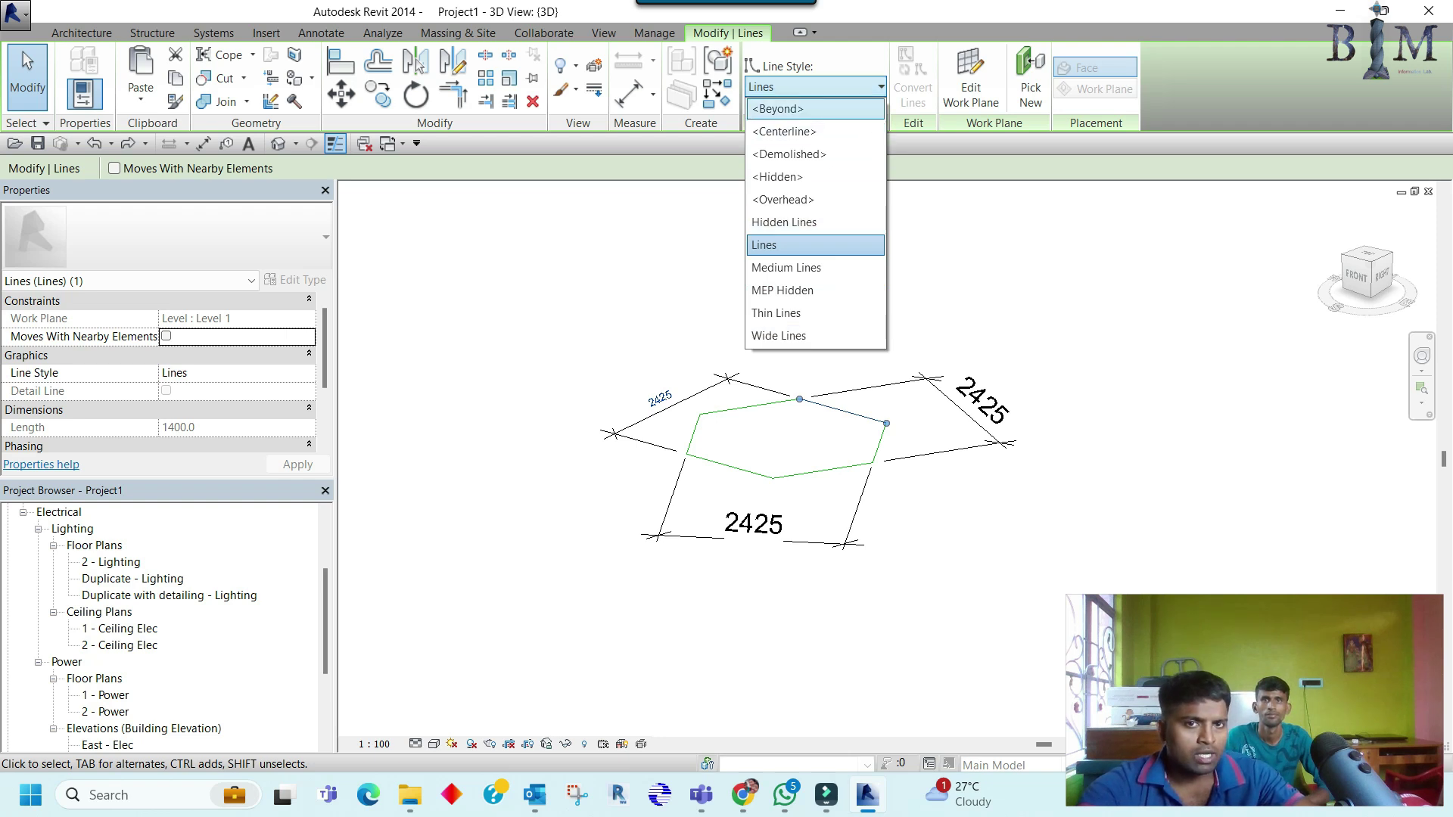
pyautogui.click(775, 312)
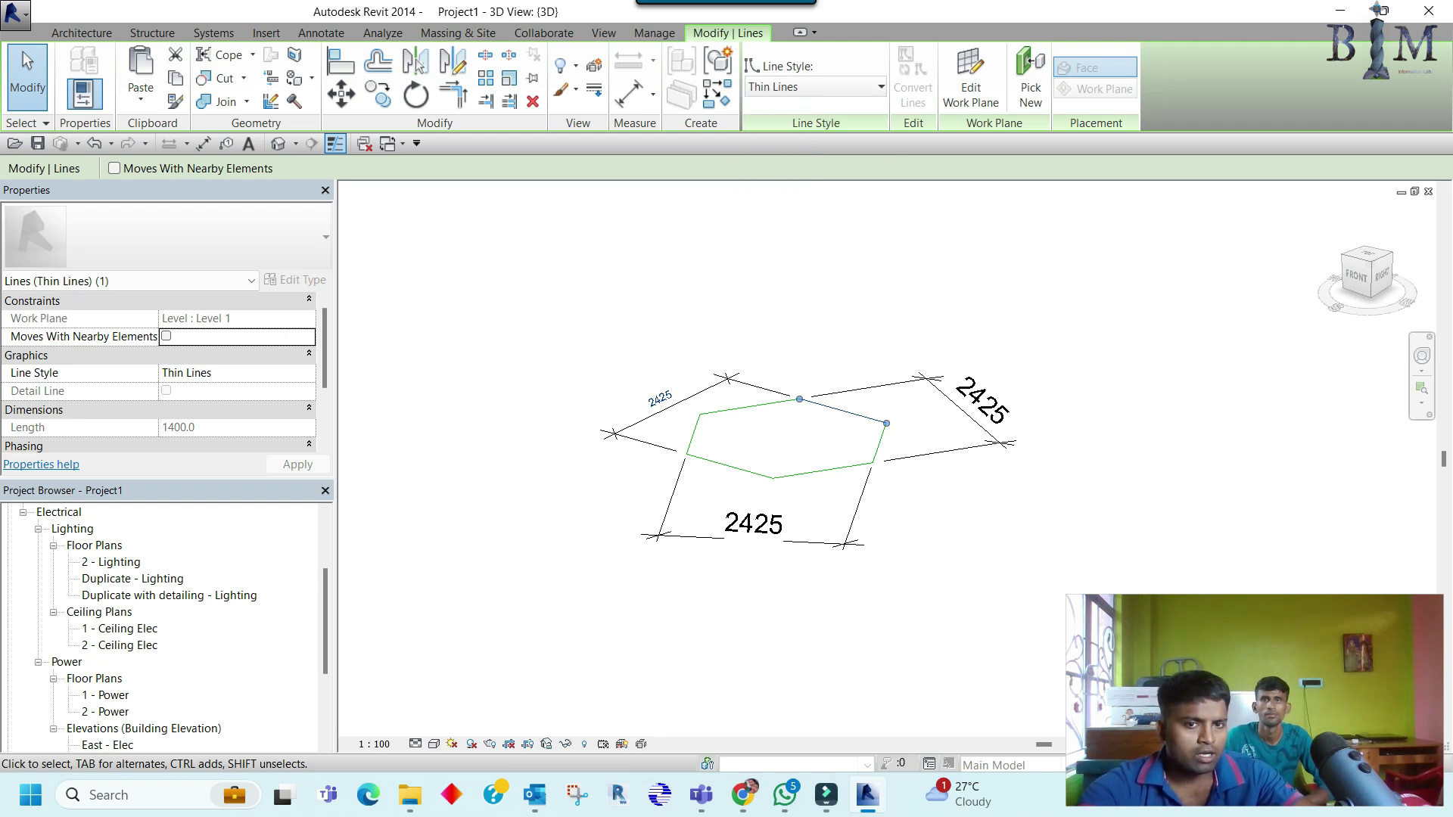
pyautogui.press('Escape')
pyautogui.scroll(1, 857, 415)
pyautogui.scroll(3, 857, 415)
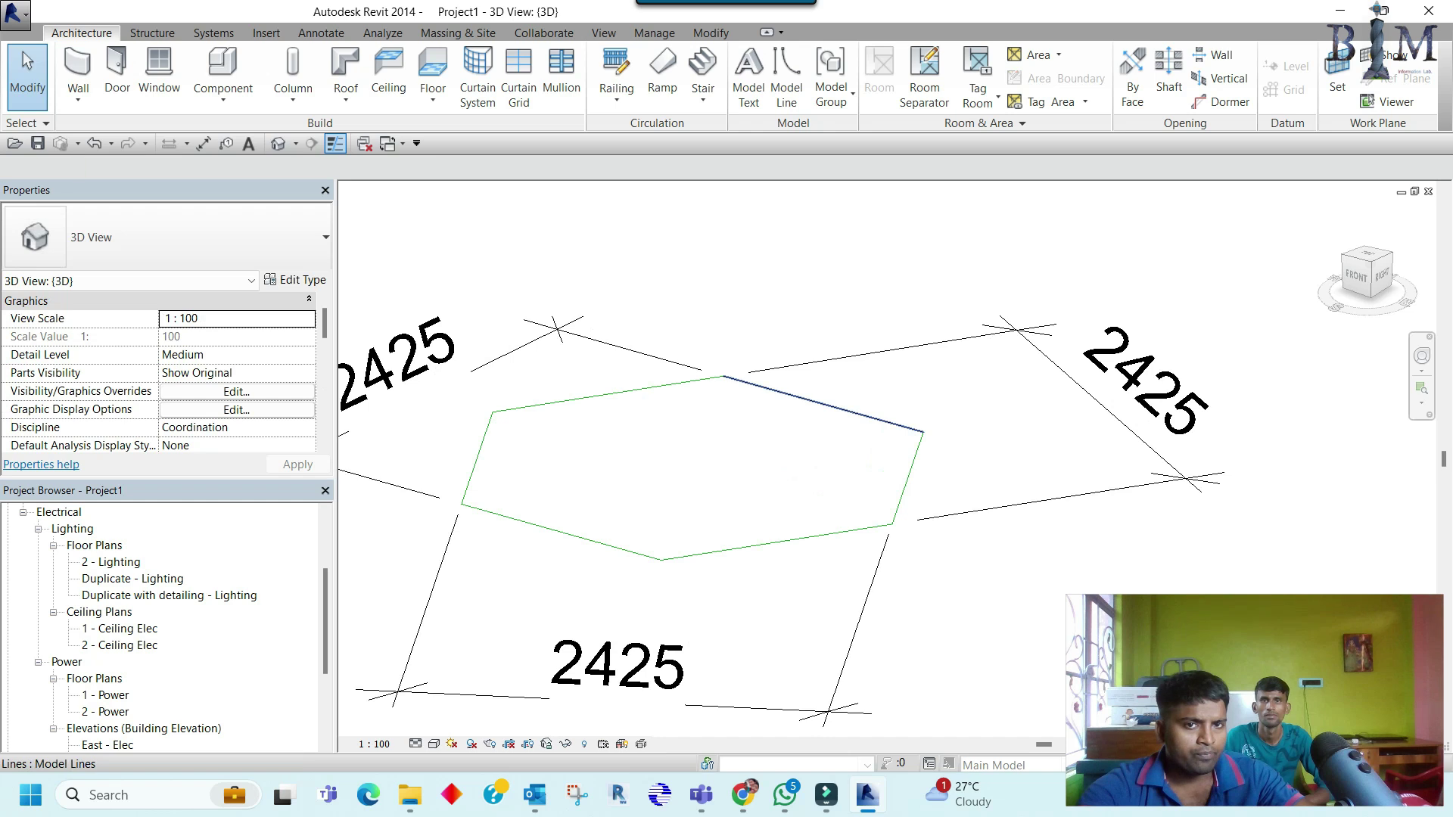
# Step: Switch the upper-right edge to the <Centerline> line style
pyautogui.click(857, 413)
pyautogui.click(814, 86)
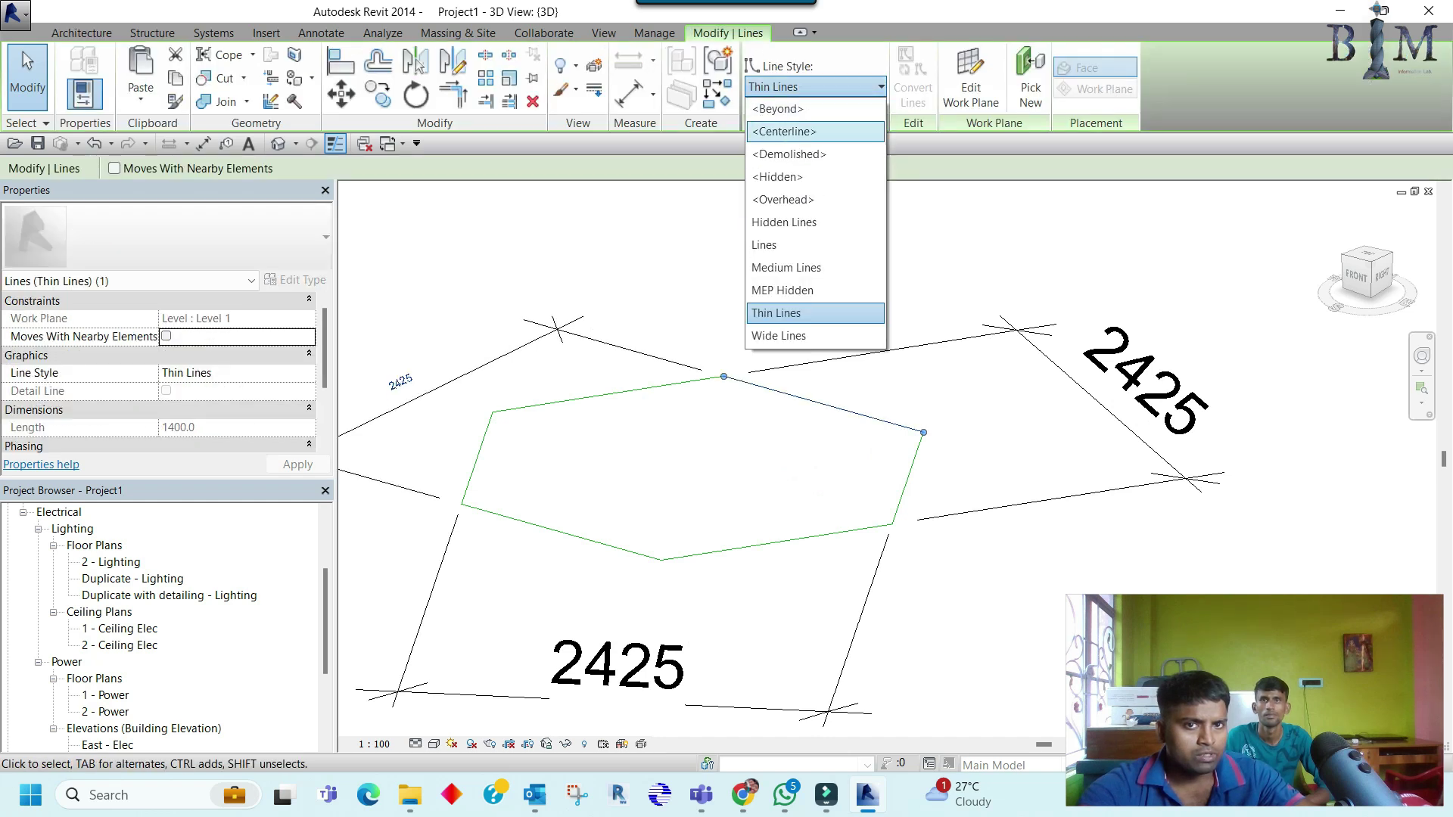
pyautogui.click(783, 126)
pyautogui.press('Escape')
pyautogui.scroll(2, 855, 433)
# Step: Give the upper-right edge the dashed <Hidden> line style and select the whole edge chain
pyautogui.click(855, 406)
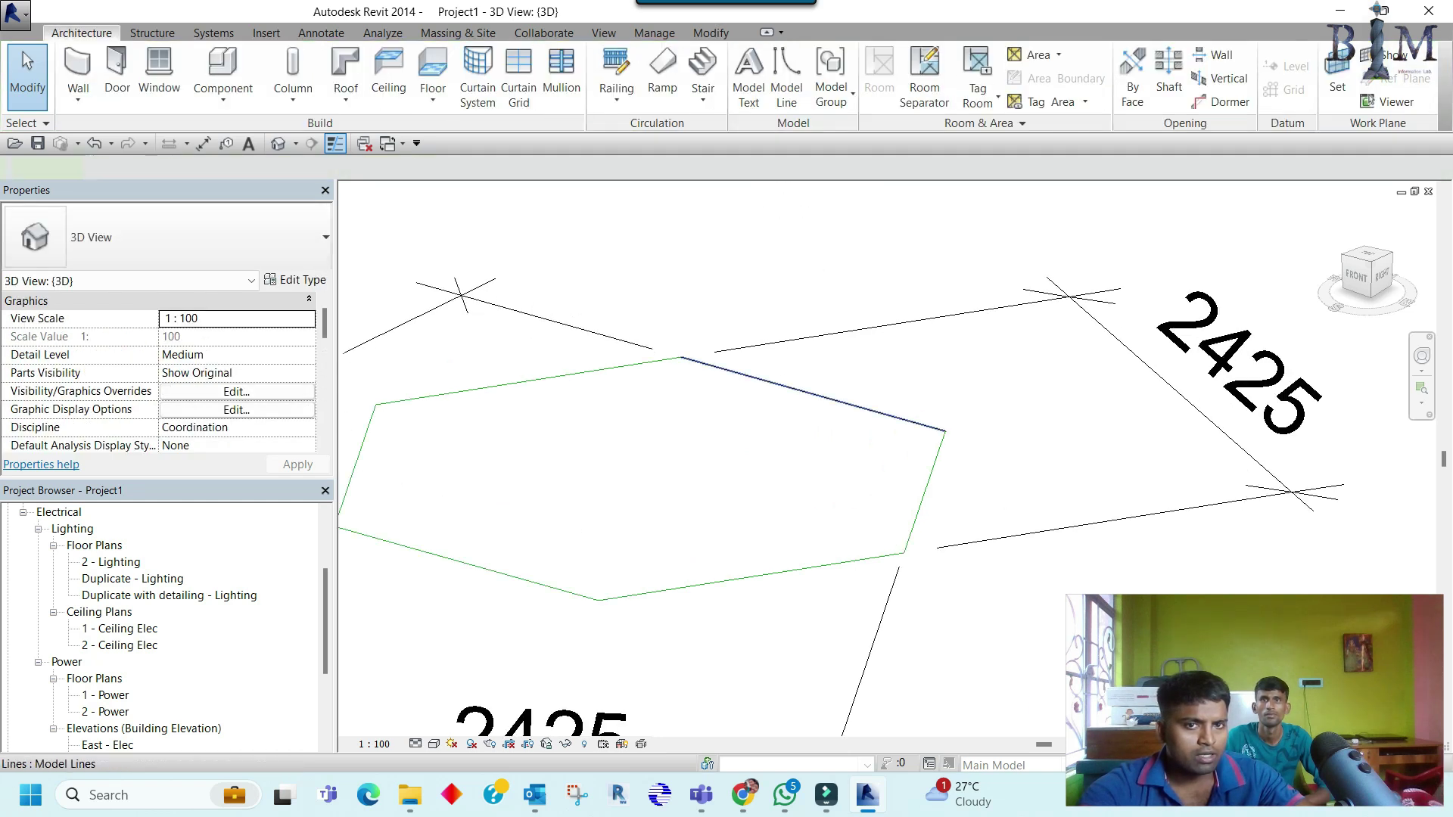
pyautogui.click(813, 87)
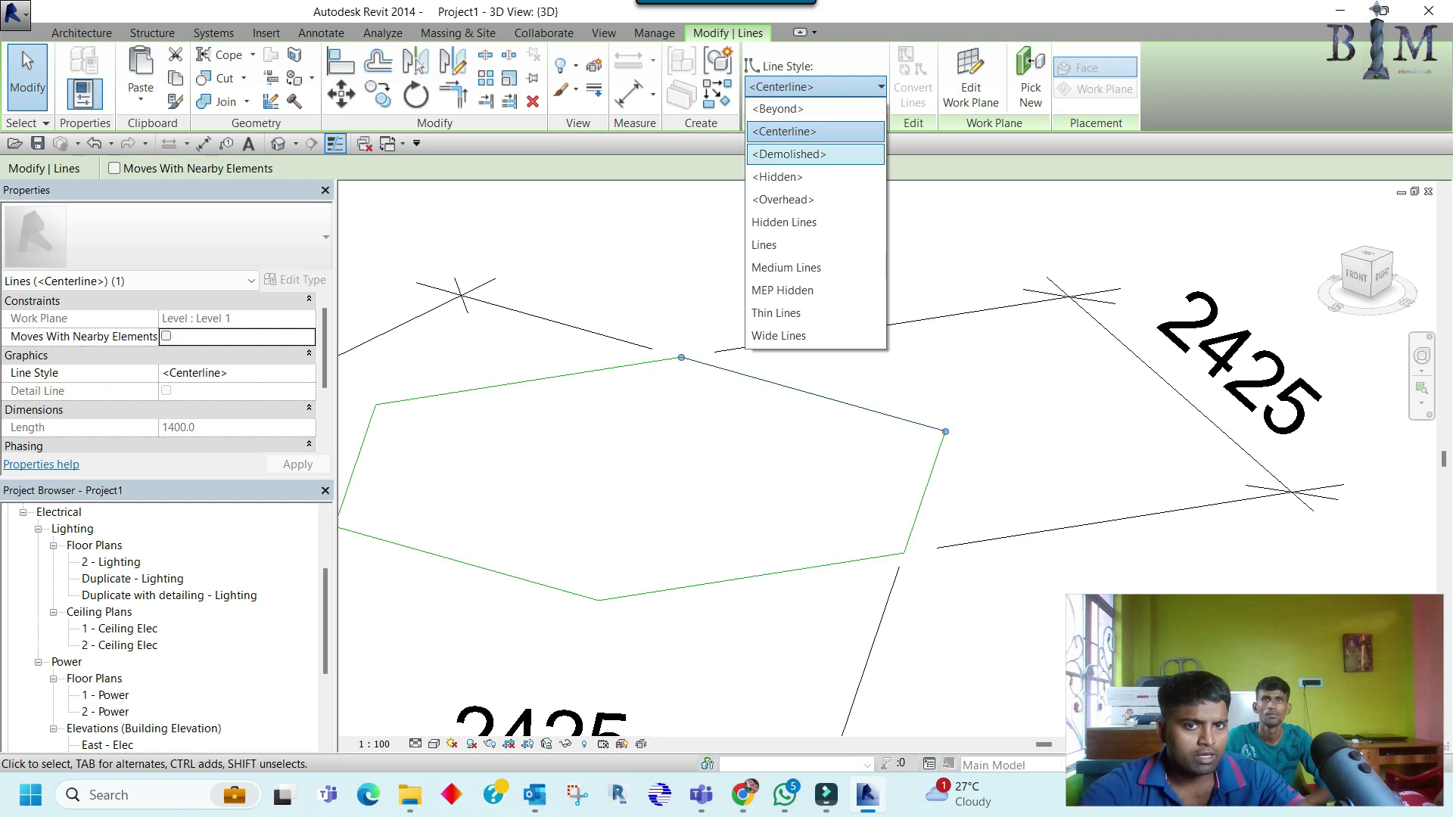
pyautogui.click(813, 176)
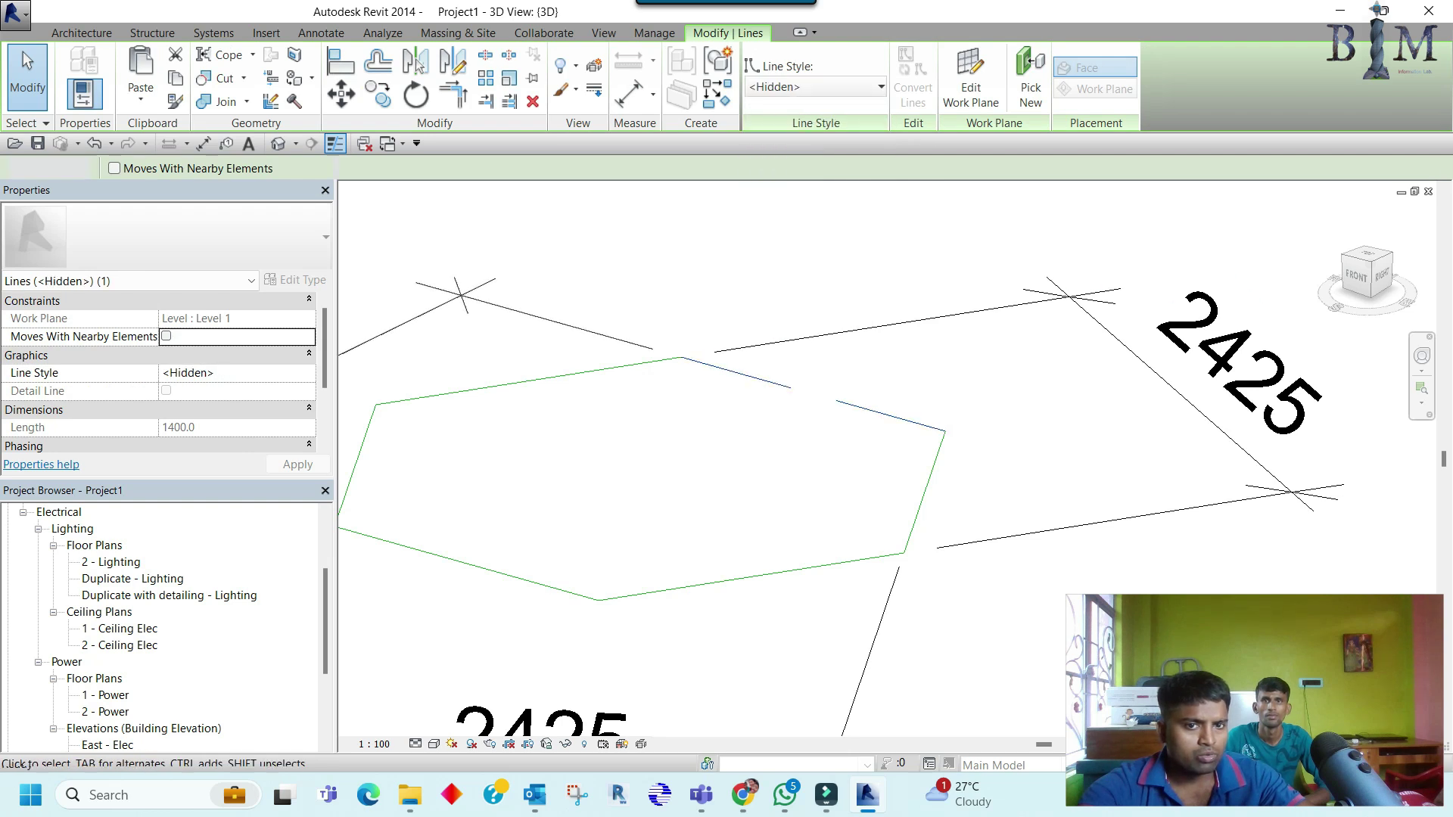
pyautogui.press('Escape')
pyautogui.scroll(-2, 945, 432)
pyautogui.press('Tab')
# Step: Set all six hexagon edges to the dashed <Hidden> style, then open the 2 - Lighting plan
pyautogui.click(930, 471)
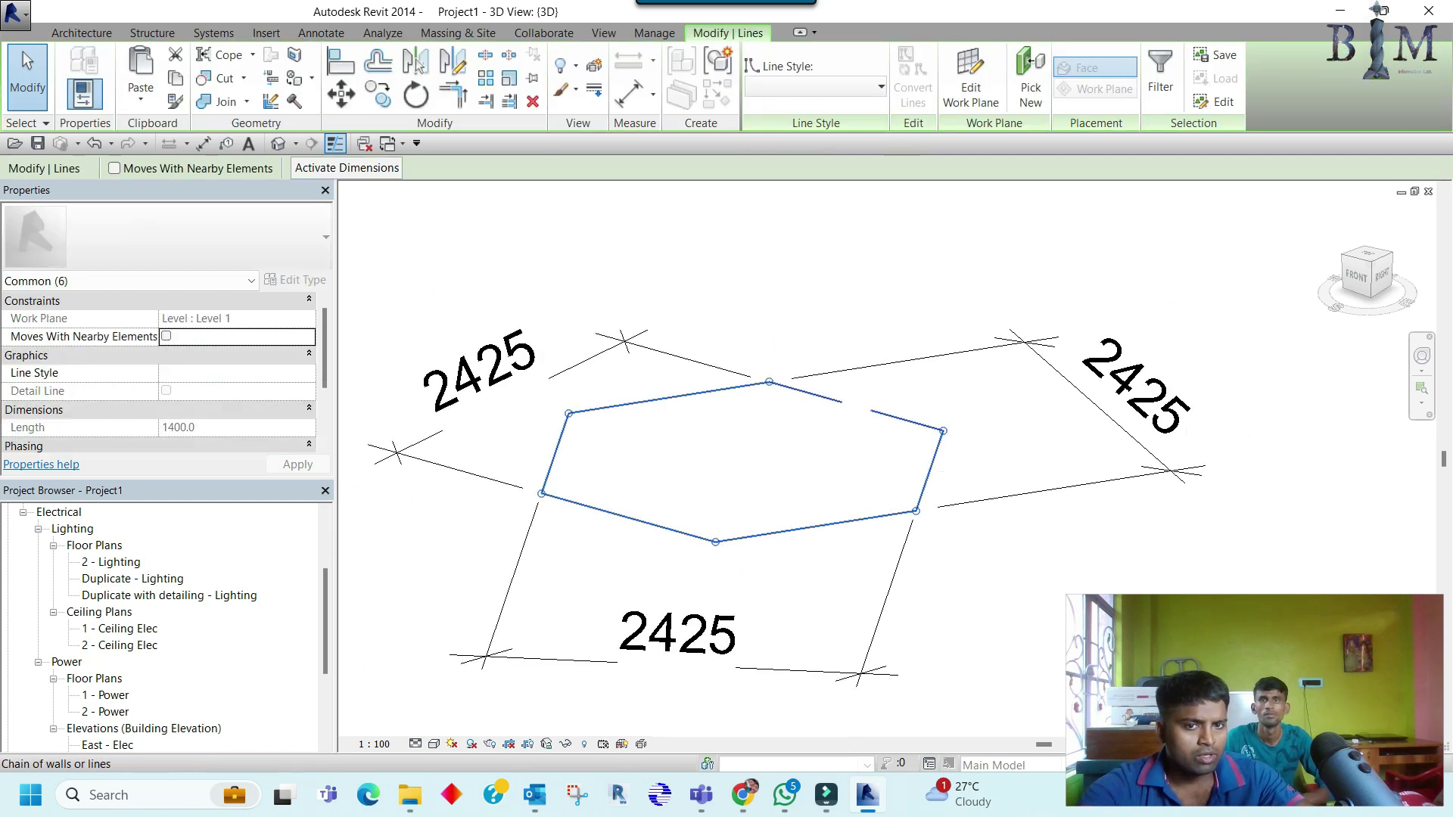
pyautogui.click(814, 86)
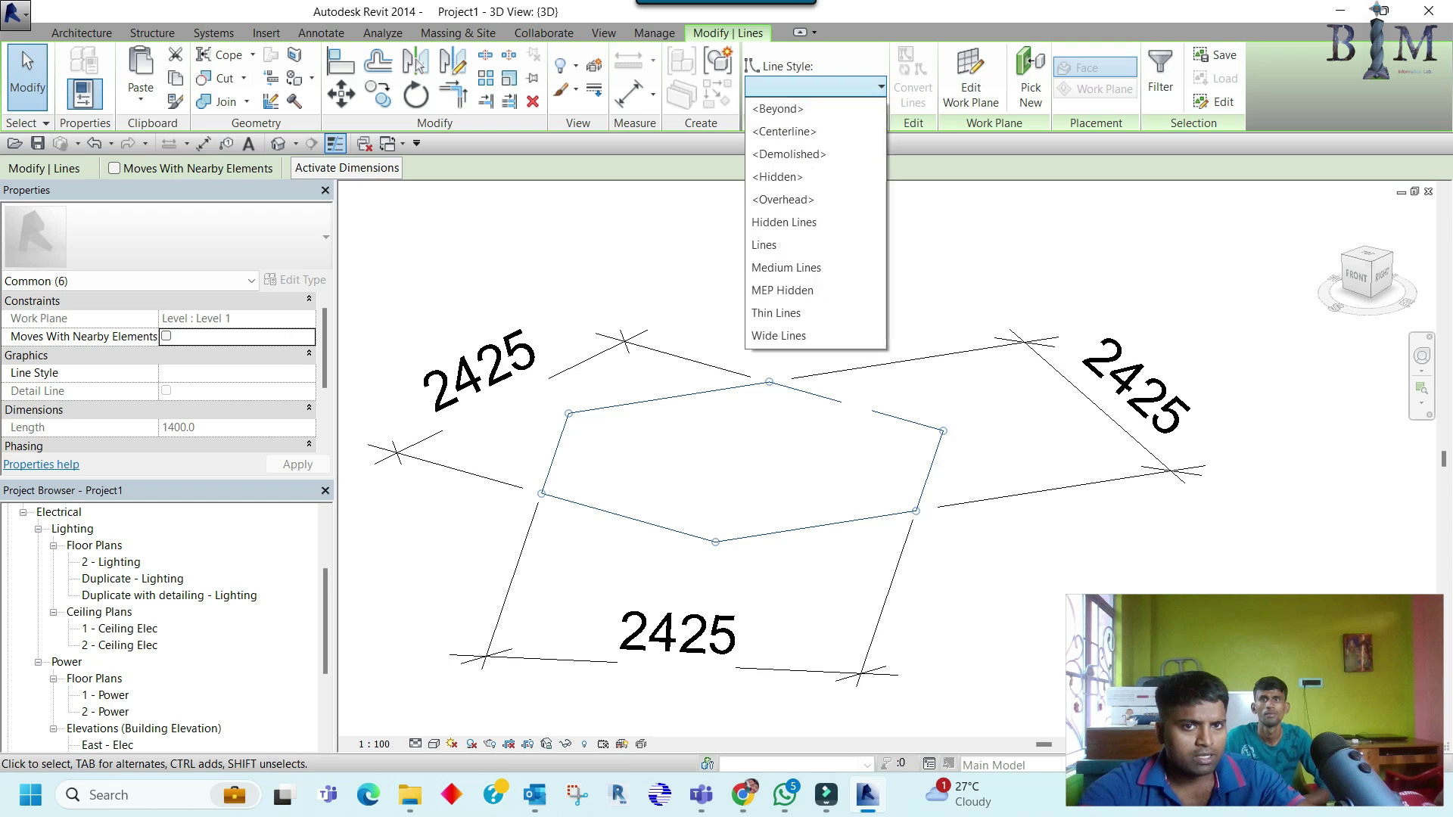
pyautogui.click(814, 176)
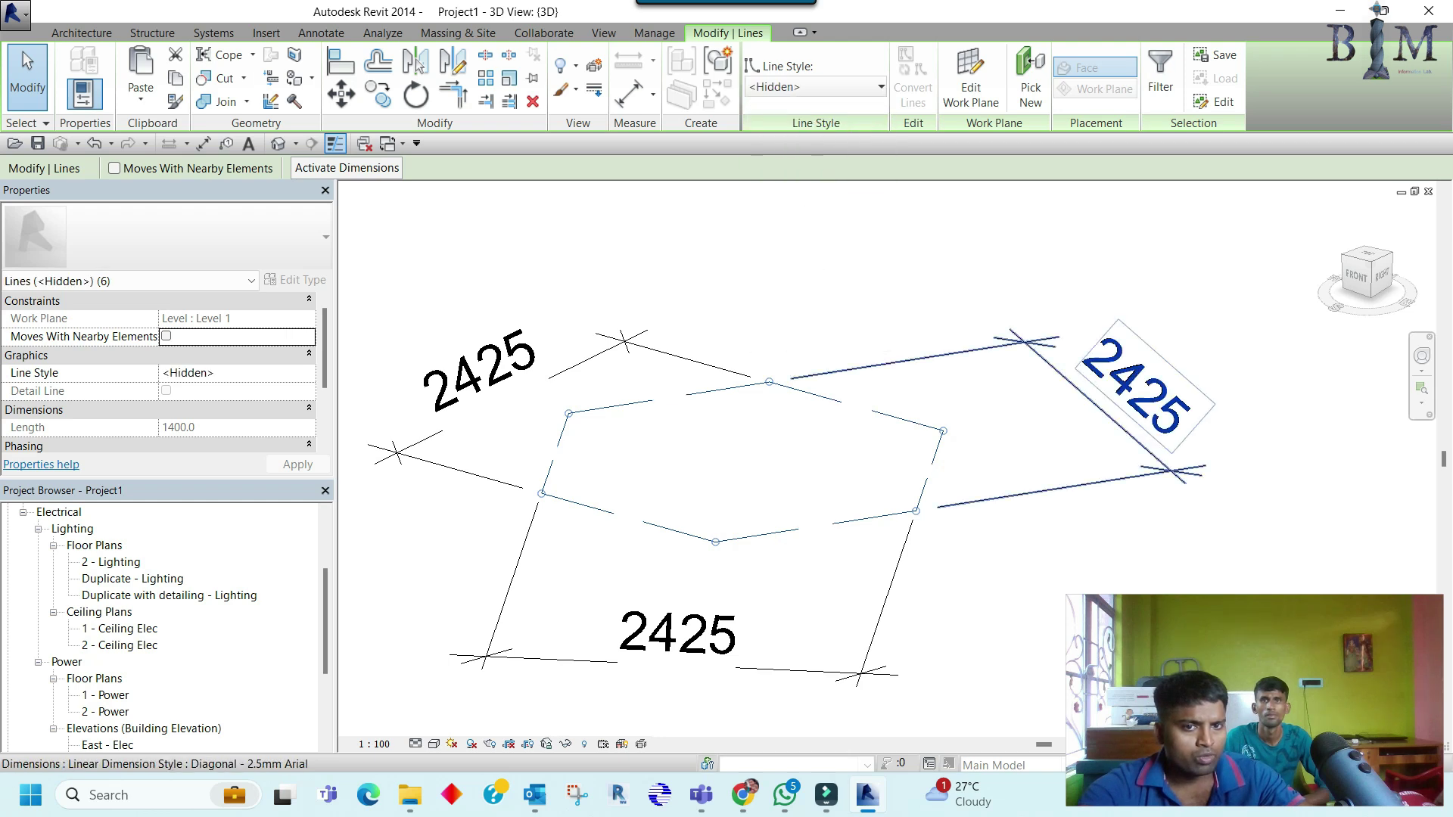
pyautogui.press('Escape')
pyautogui.moveTo(908, 492)
pyautogui.keyDown('shift'); pyautogui.mouseDown(button='middle')
pyautogui.moveTo(983, 492)
pyautogui.moveTo(908, 492)
pyautogui.mouseUp(button='middle'); pyautogui.keyUp('shift')
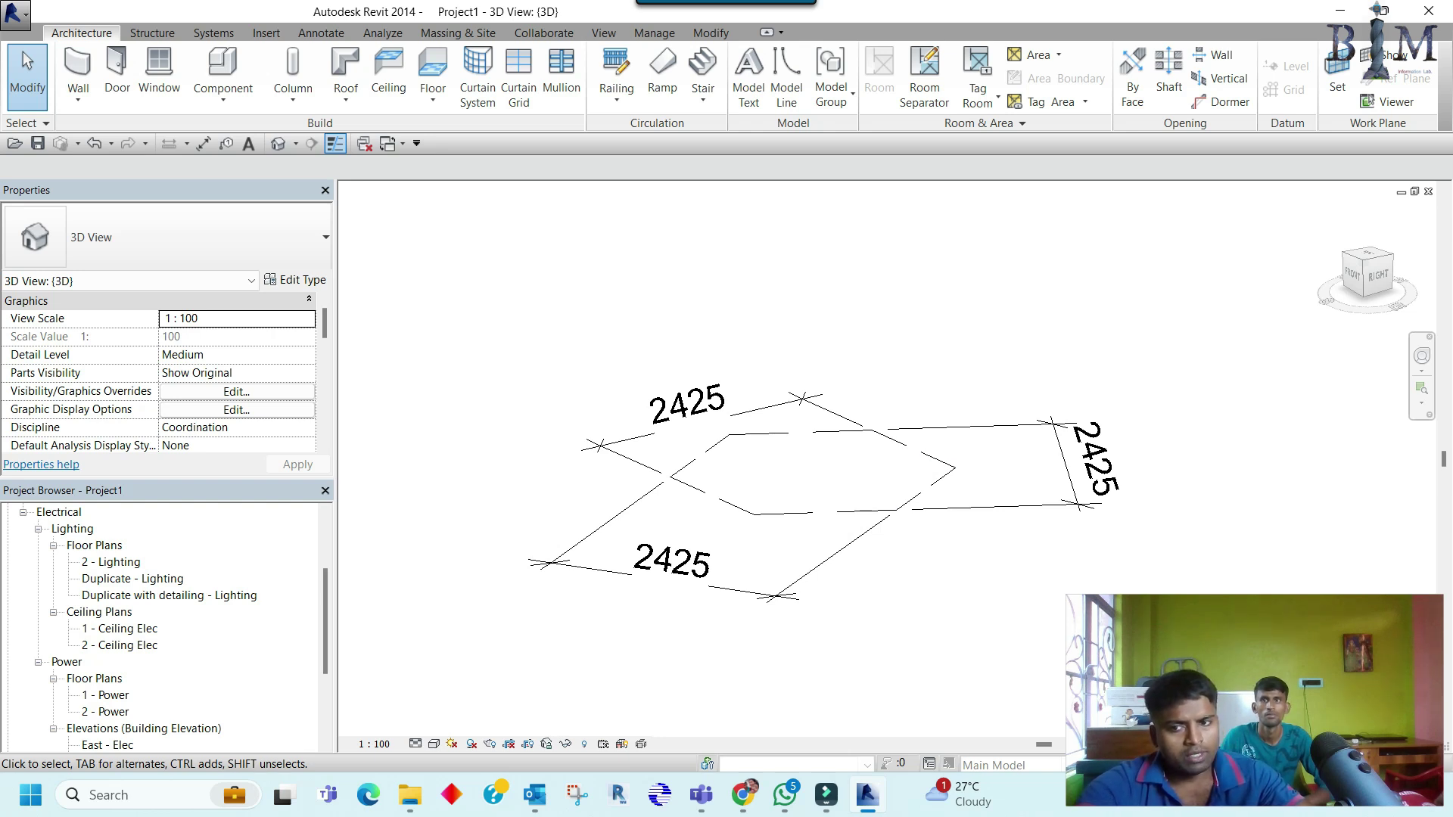
pyautogui.doubleClick(110, 561)
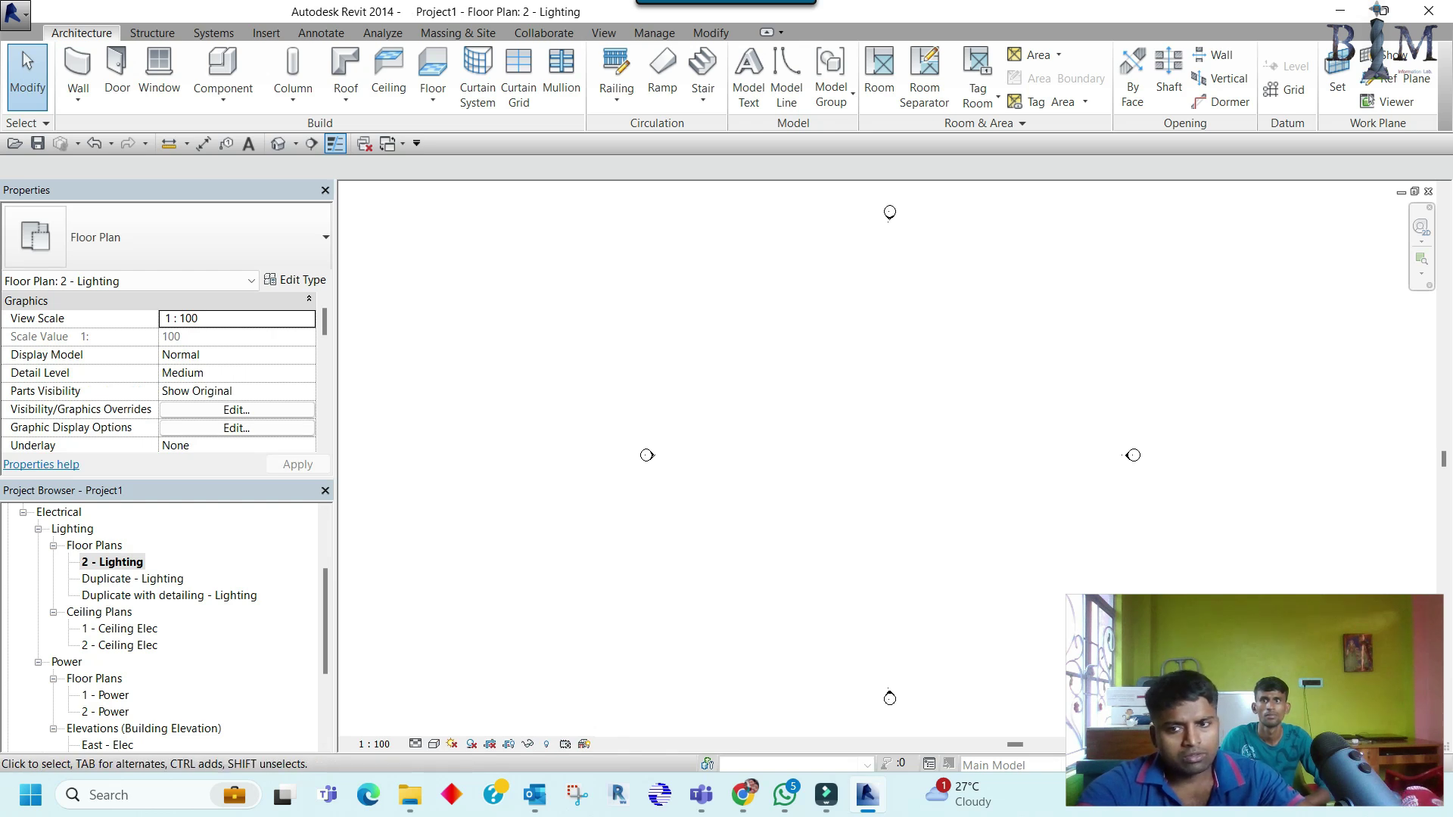
# Step: Look through the Duplicate - Lighting and Duplicate with detailing - Lighting plans, ending on 2 - Lighting
pyautogui.doubleClick(133, 578)
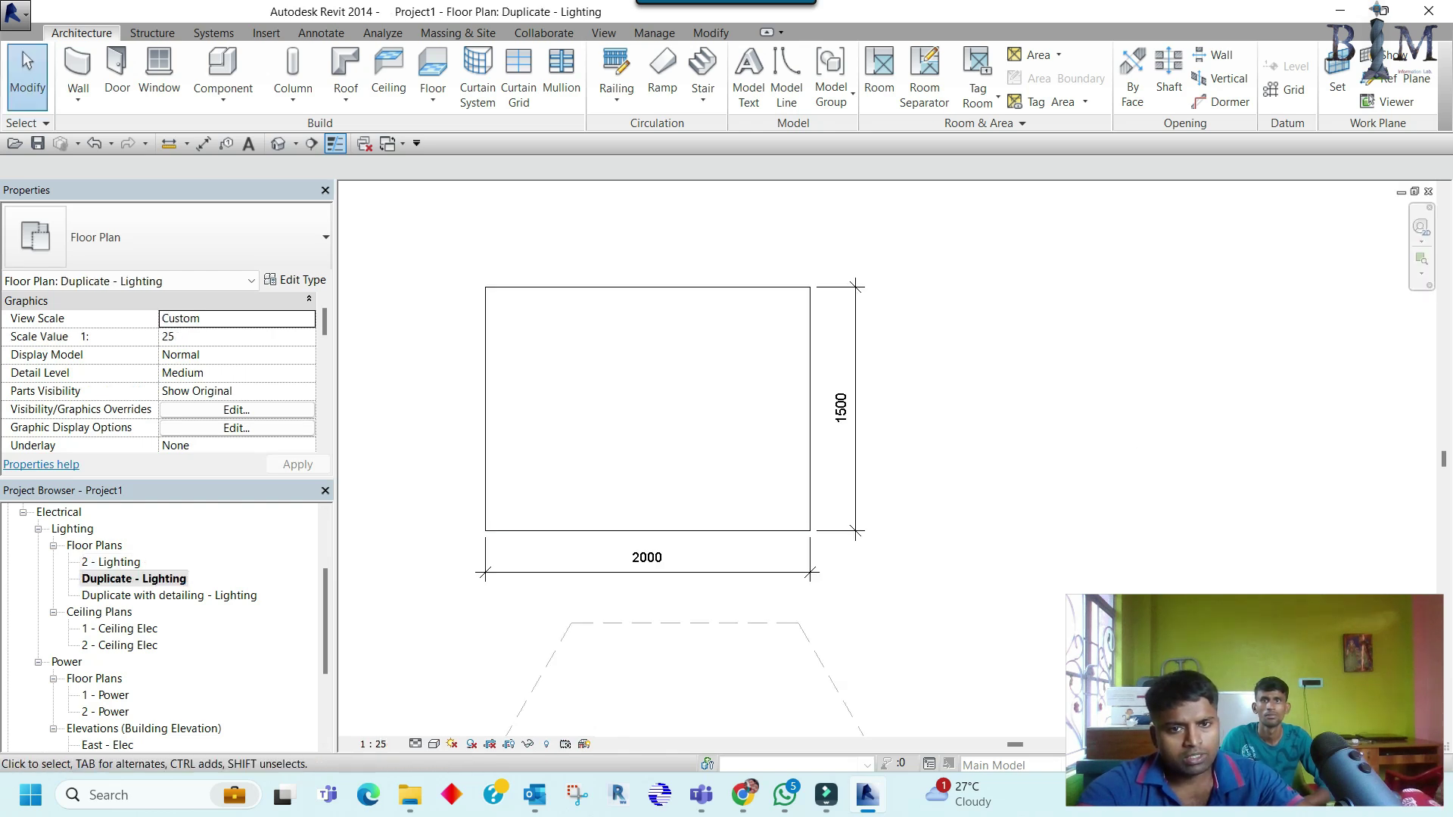
pyautogui.scroll(-3, 722, 433)
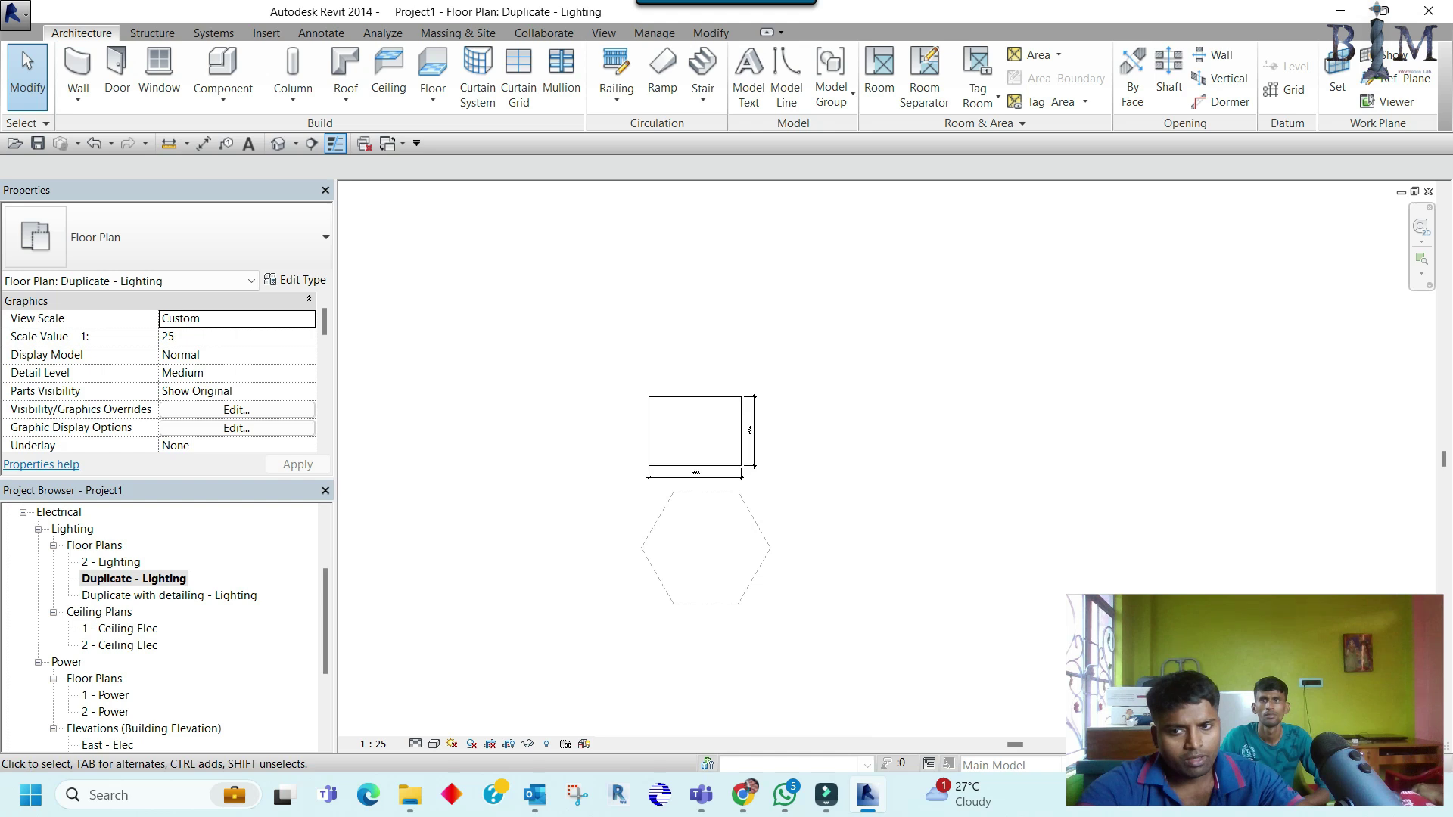
pyautogui.doubleClick(110, 561)
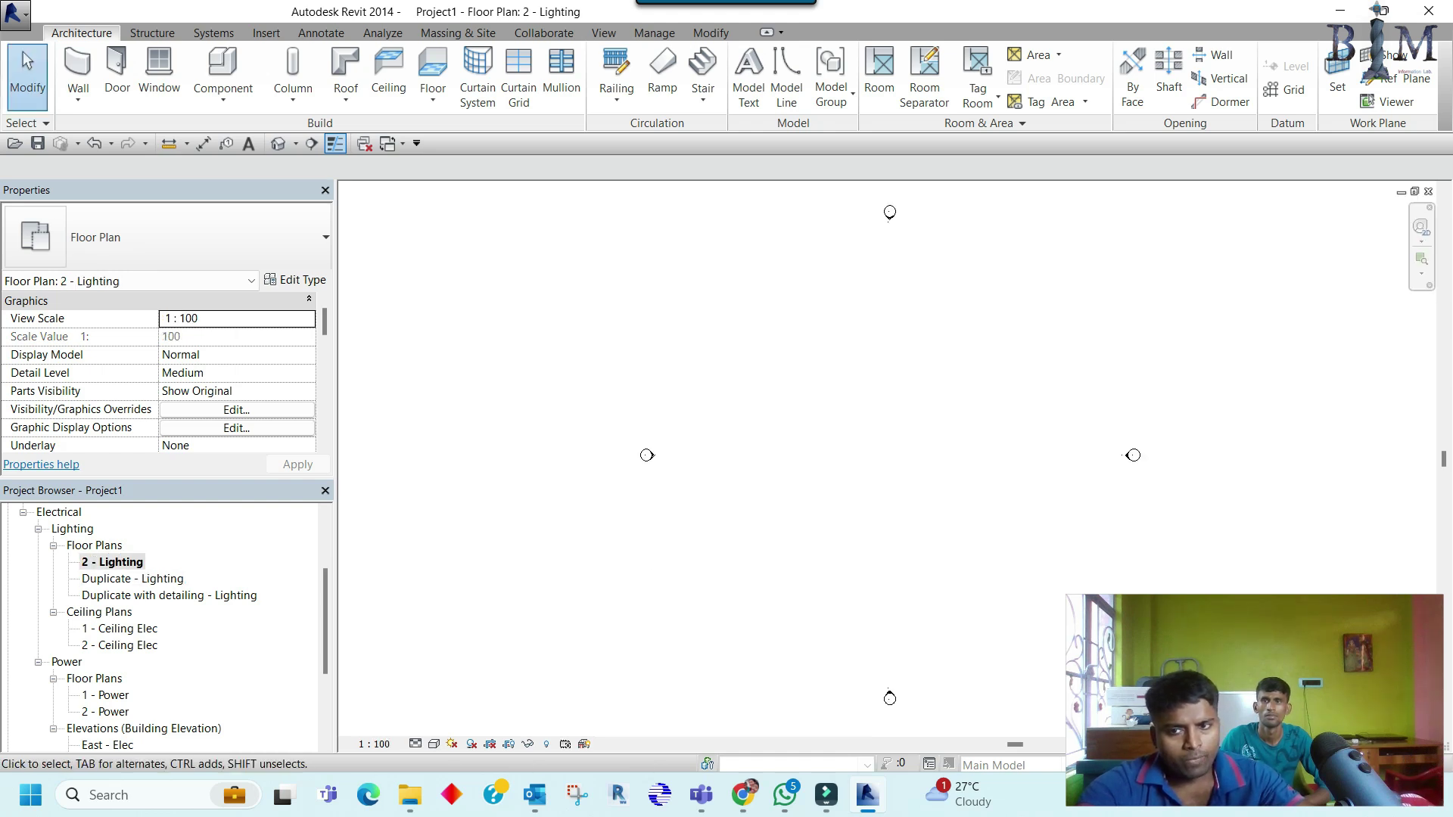
pyautogui.doubleClick(169, 595)
pyautogui.scroll(-3, 664, 470)
pyautogui.doubleClick(133, 579)
pyautogui.doubleClick(111, 561)
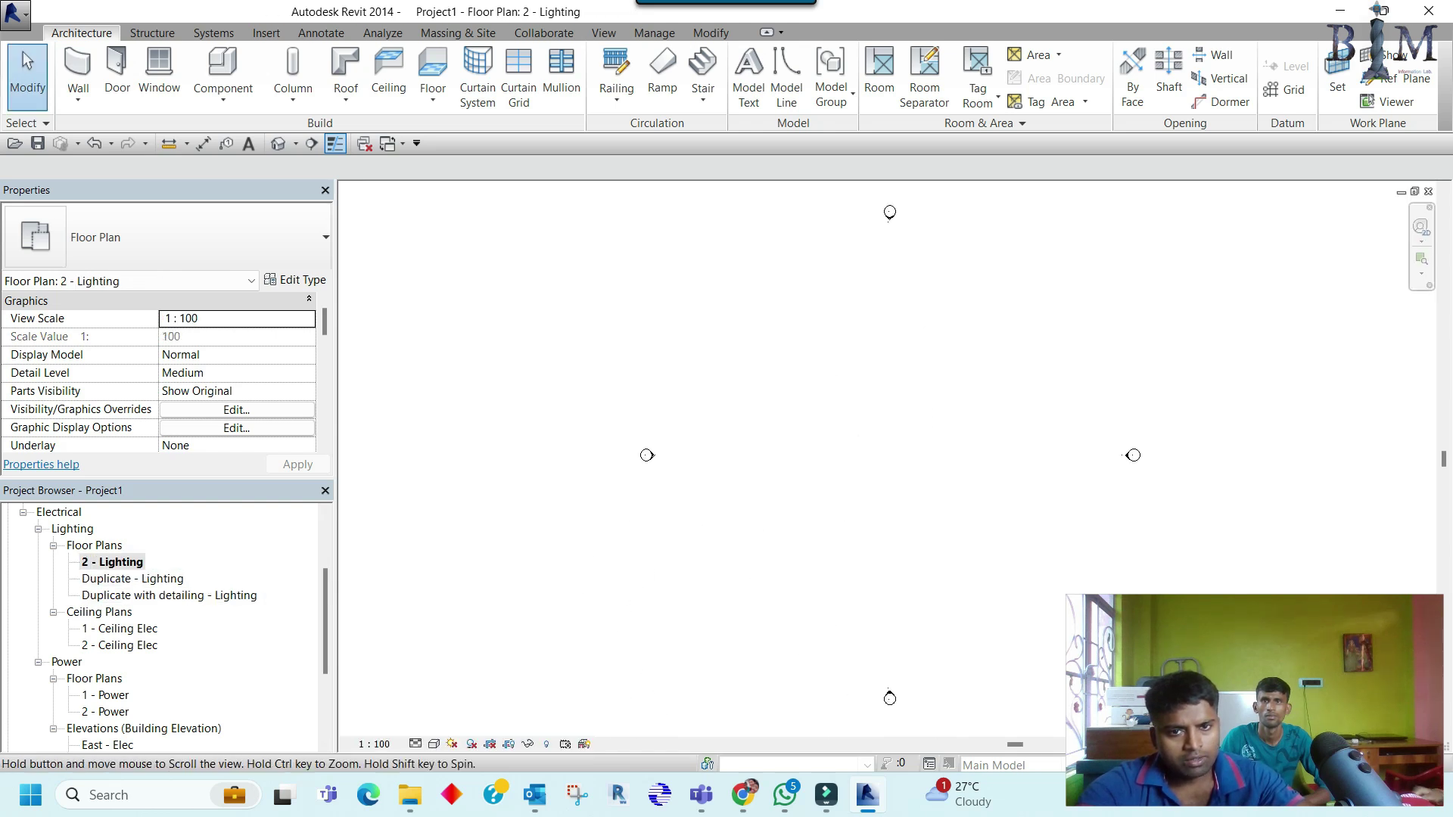
# Step: Check Lighting Devices in Visibility/Graphic Overrides without changes, then switch to the Duplicate - Lighting plan
pyautogui.press('v')
pyautogui.press('v')
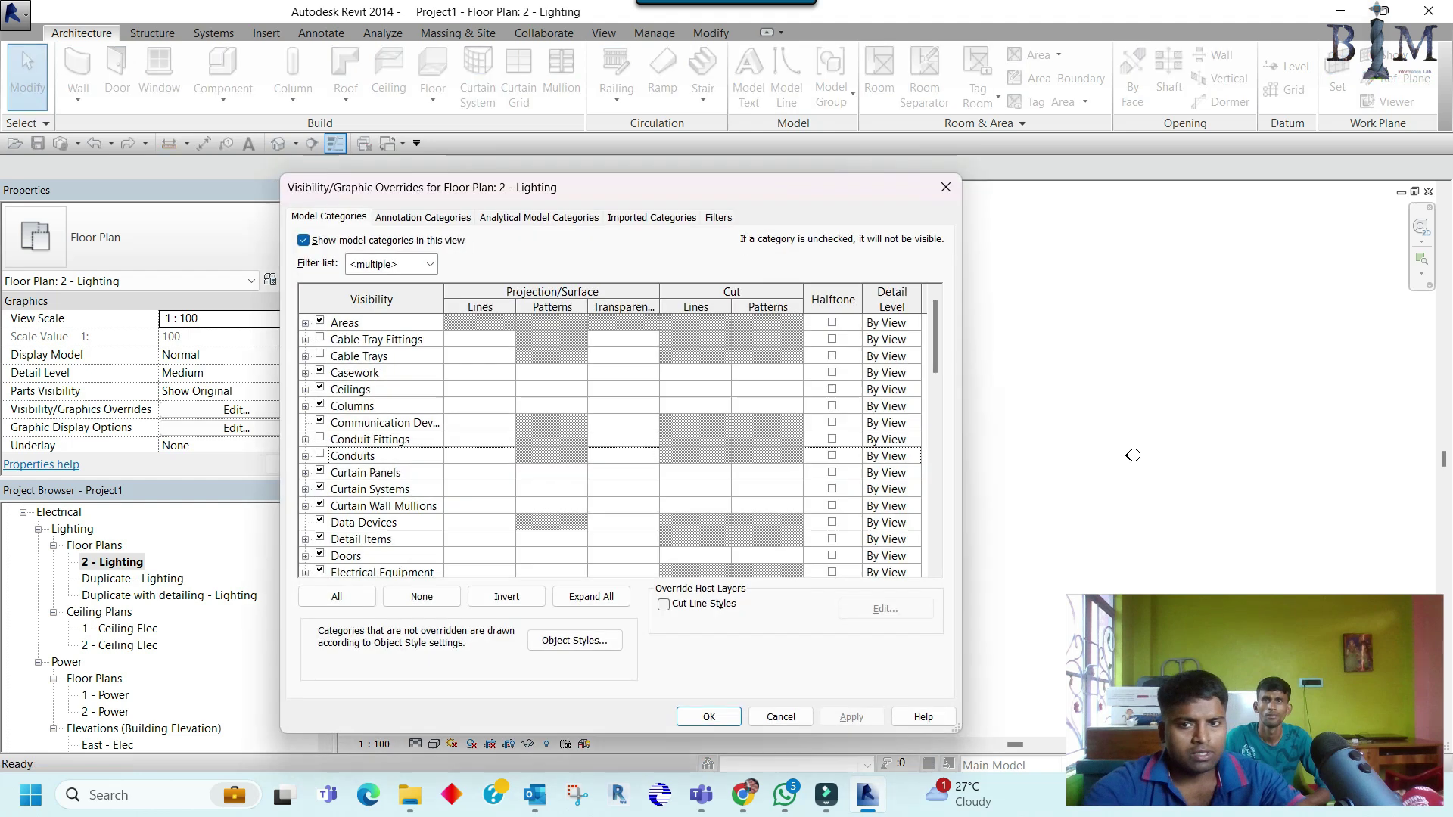
pyautogui.press('l')
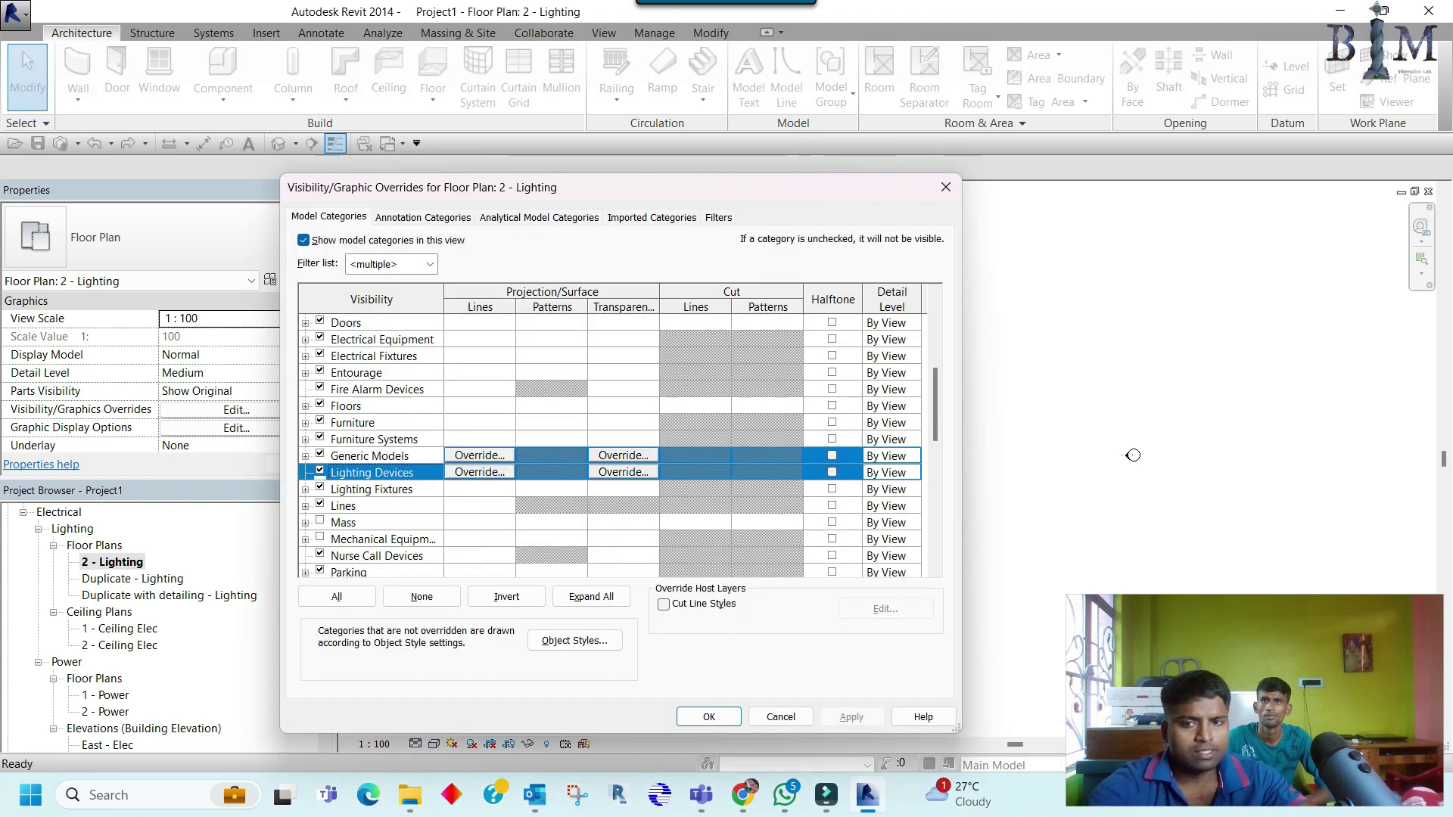
pyautogui.press('Return')
pyautogui.doubleClick(133, 579)
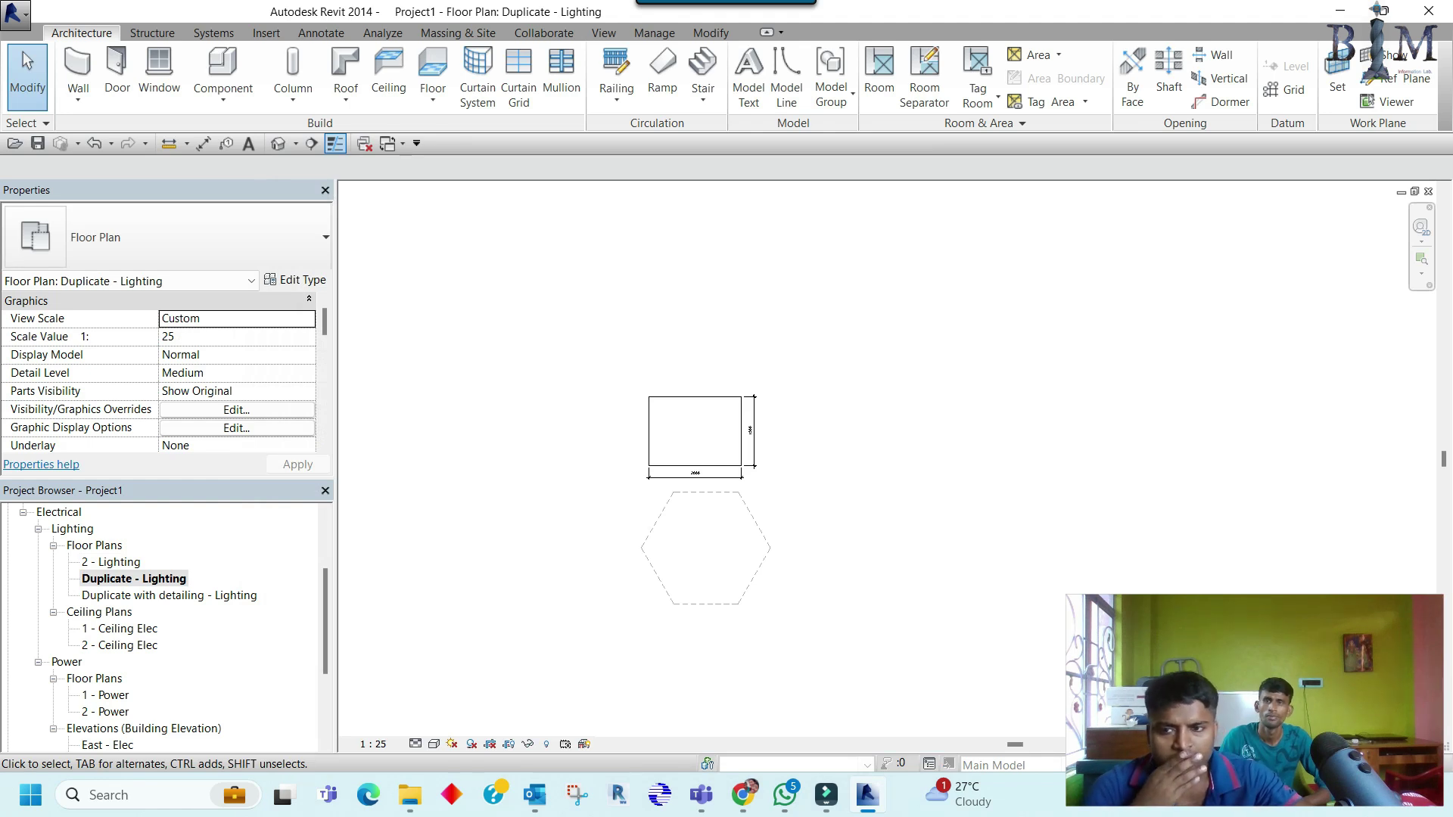
# Step: Browse the Project Browser and select 2 - Lighting to view its properties
pyautogui.scroll(-1, 159, 628)
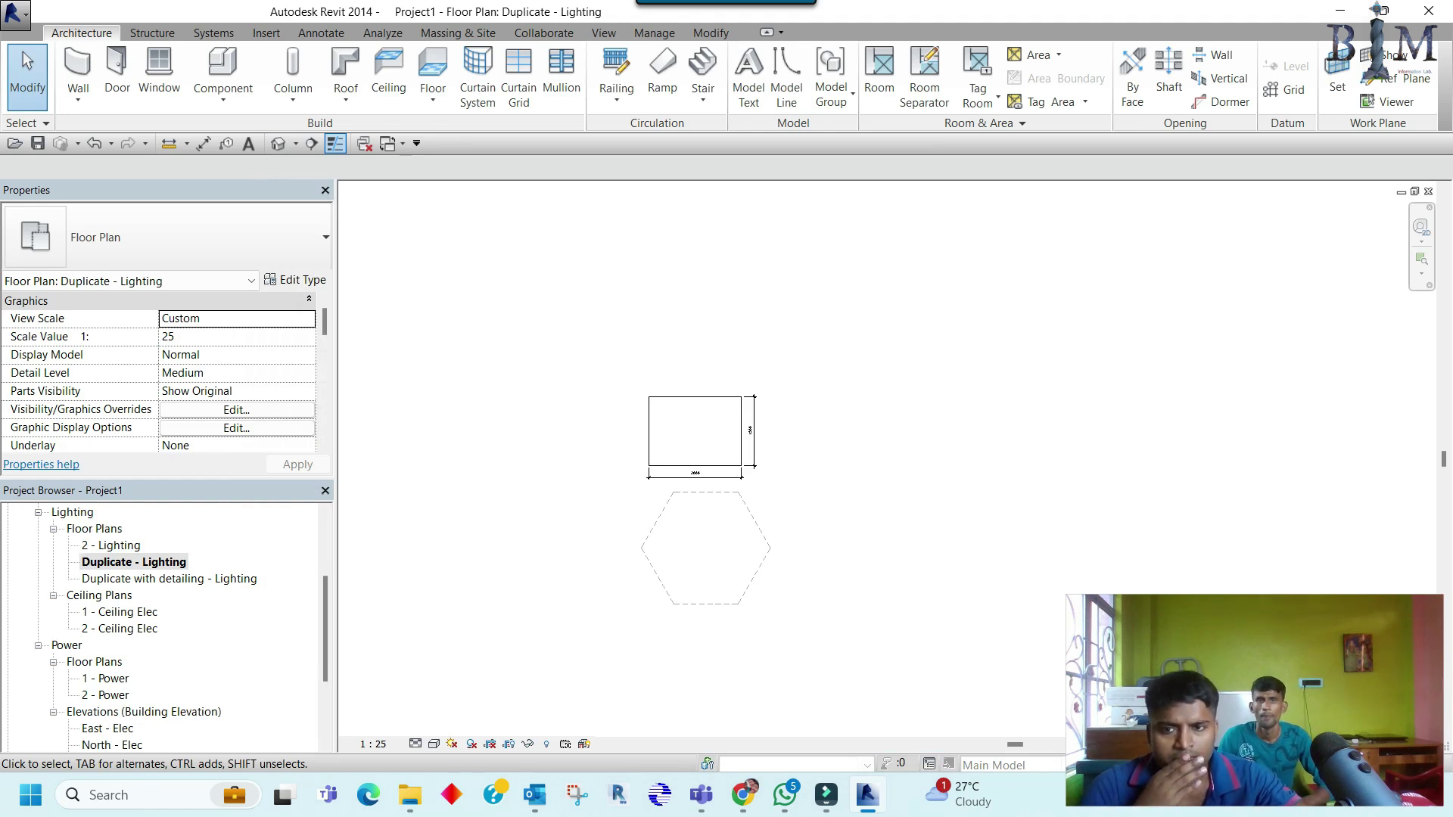
pyautogui.scroll(-1, 158, 628)
pyautogui.scroll(-2, 159, 628)
pyautogui.scroll(1, 159, 628)
pyautogui.scroll(2, 159, 628)
pyautogui.scroll(1, 159, 628)
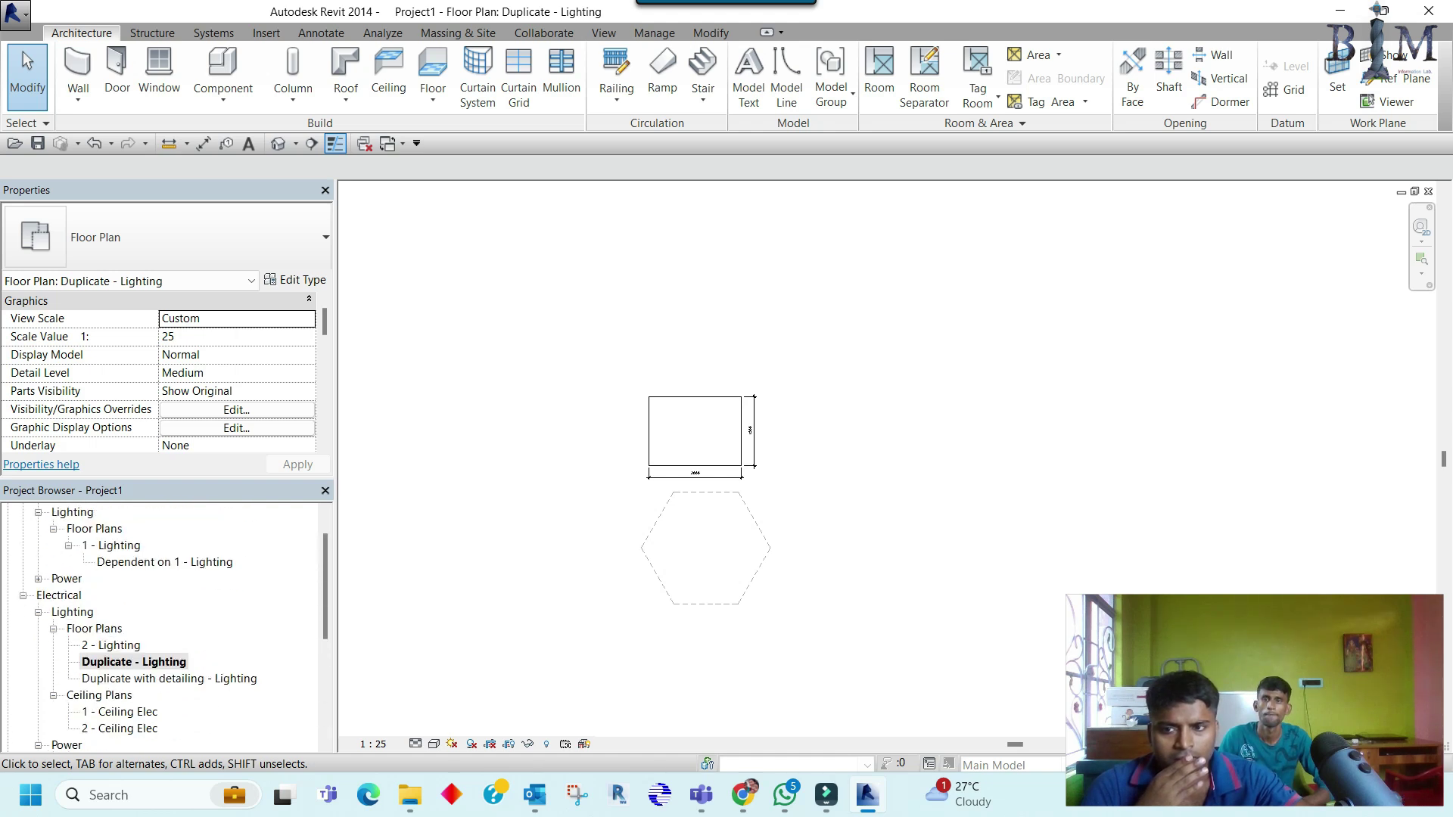
pyautogui.scroll(1, 159, 628)
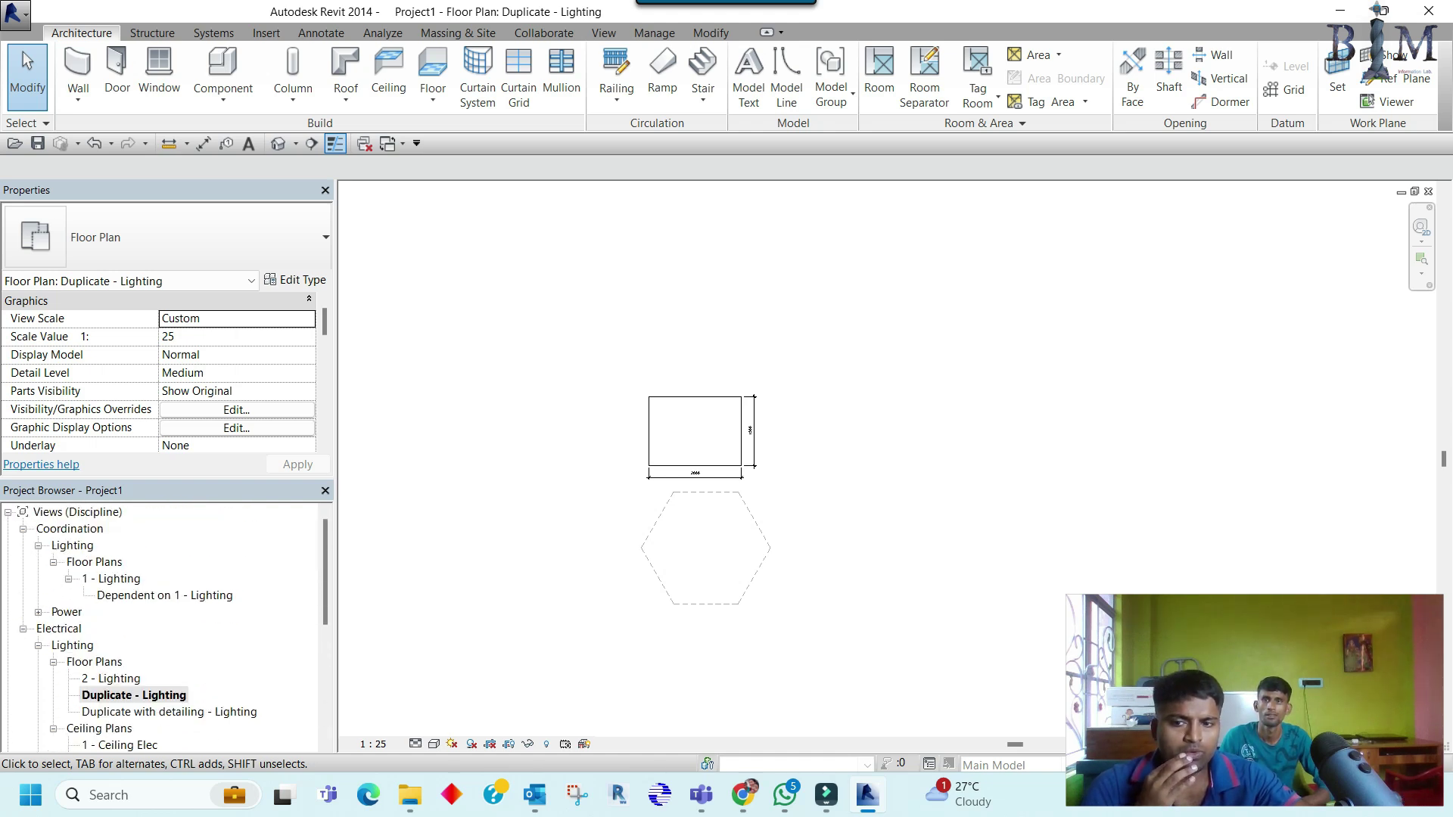
pyautogui.click(112, 679)
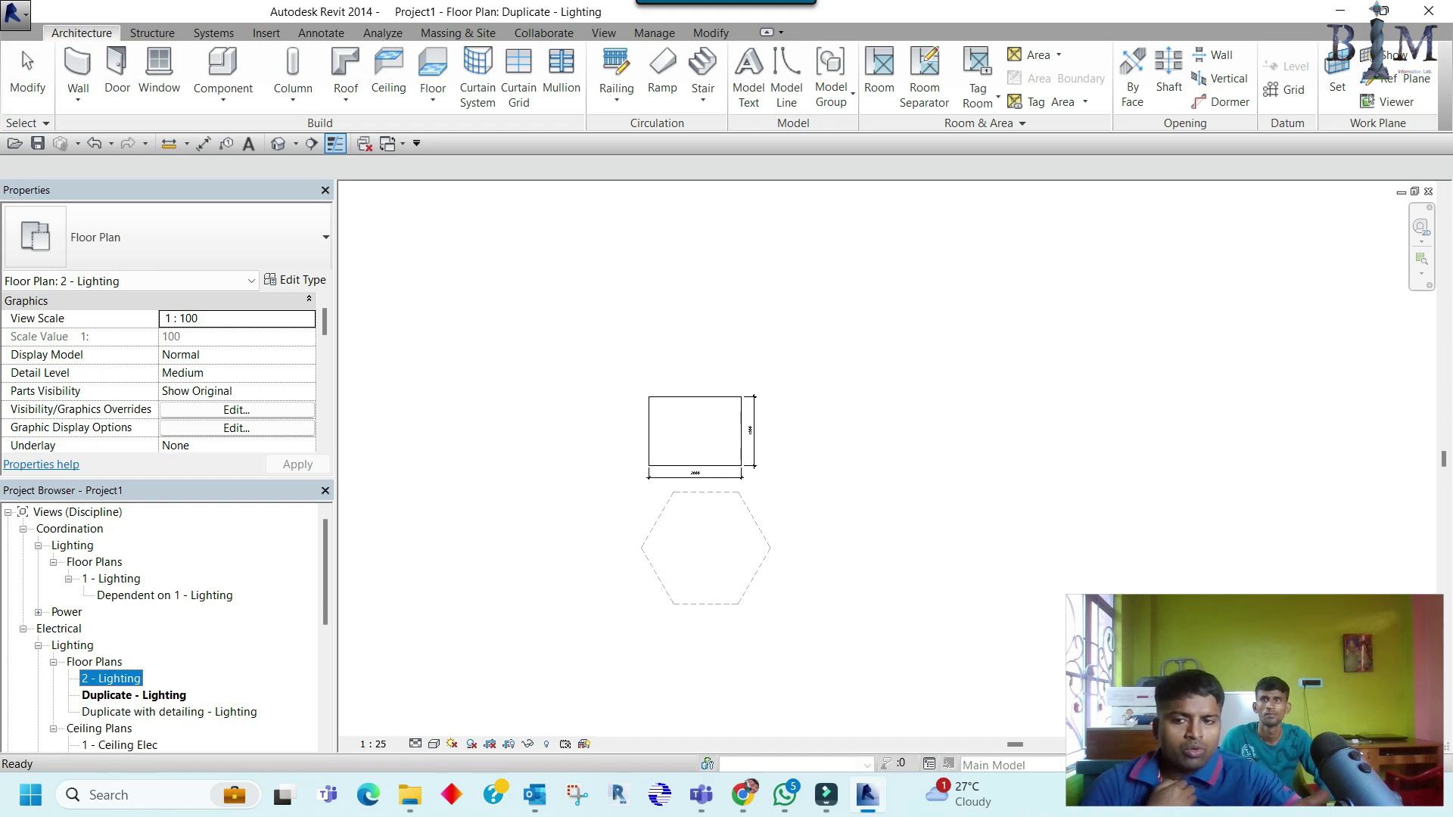
# Step: Open the 1 - Lighting floor plan and look over its properties
pyautogui.scroll(-1, 162, 628)
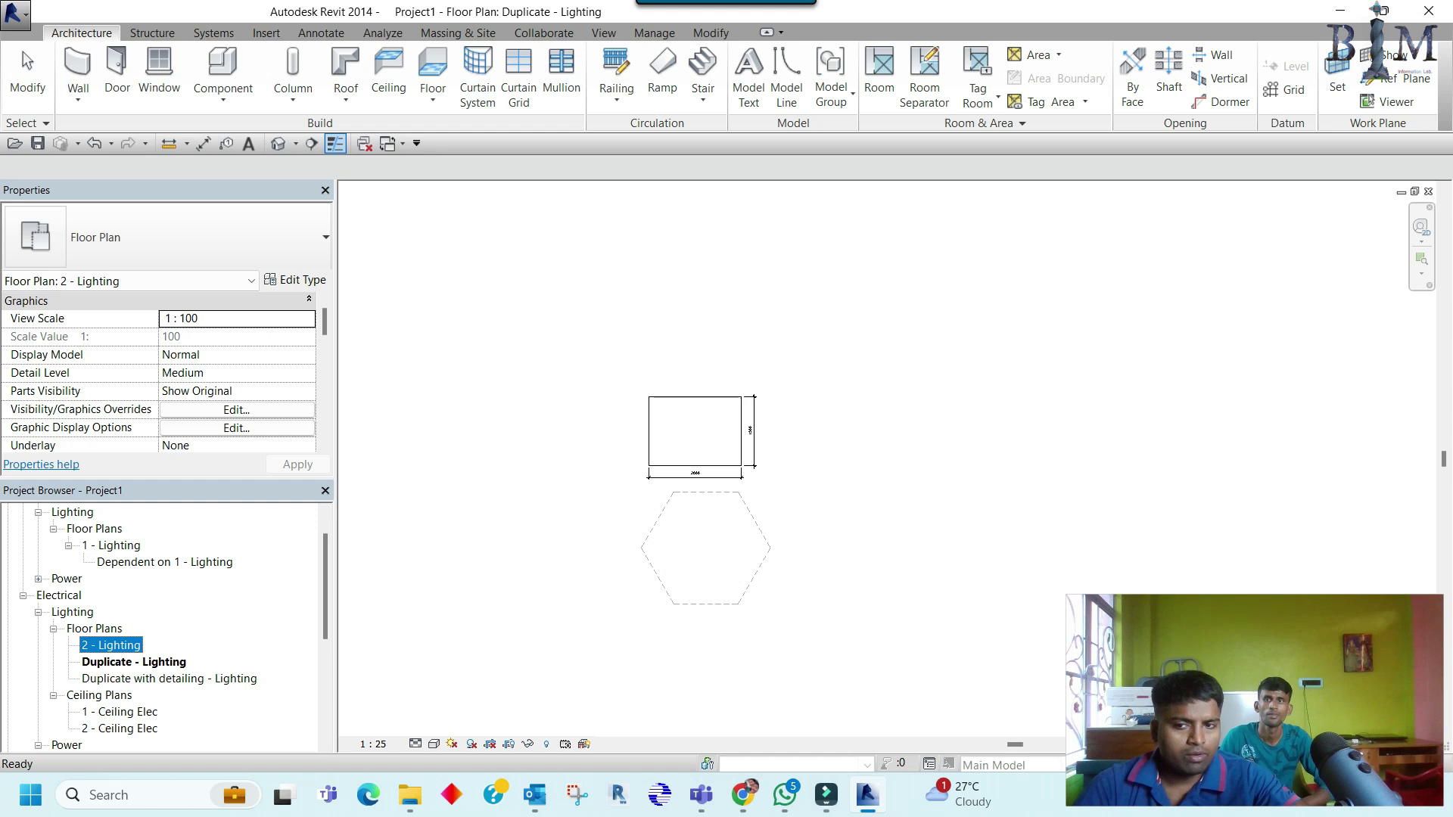
pyautogui.doubleClick(111, 544)
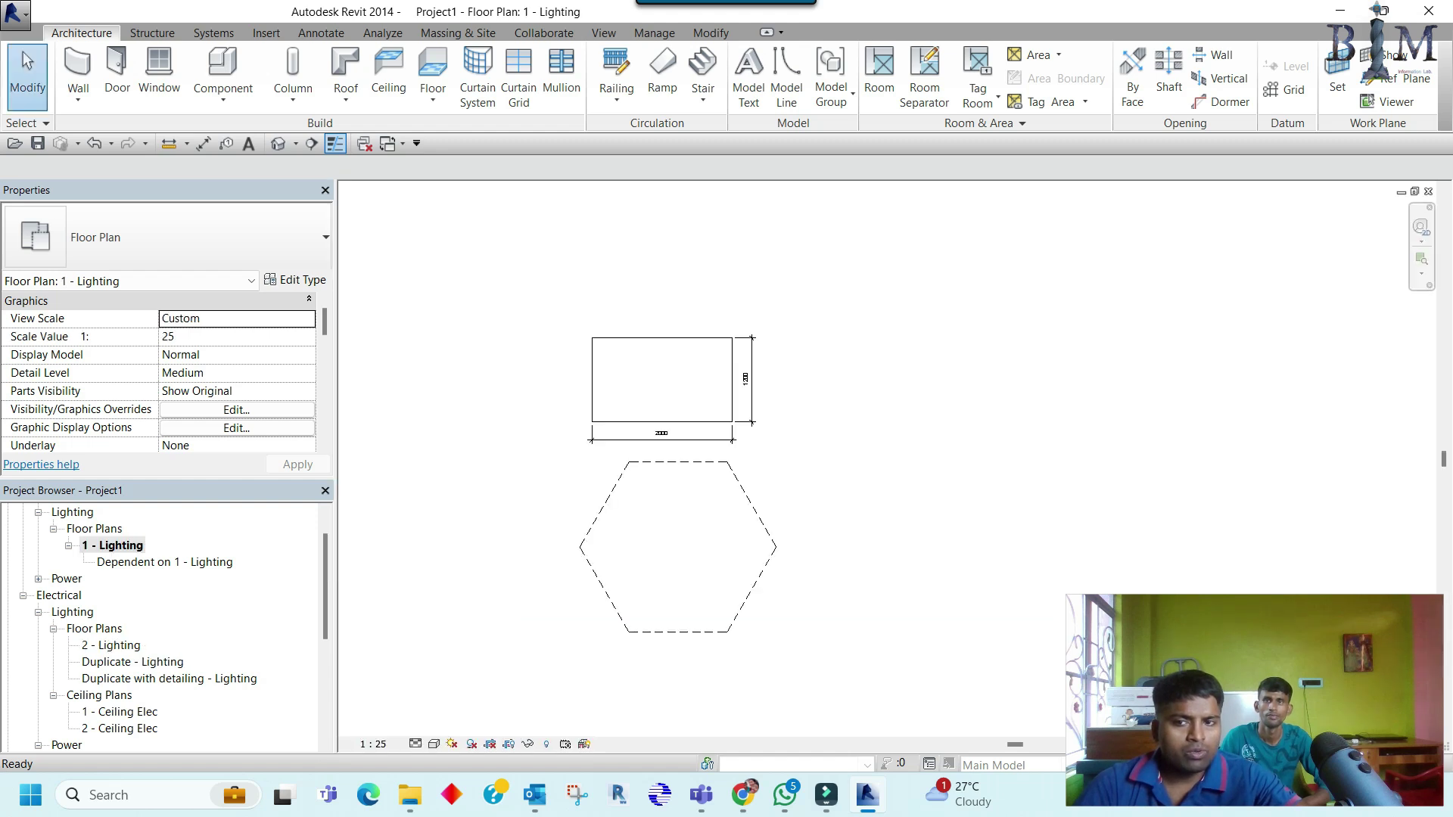
pyautogui.scroll(-3, 159, 379)
pyautogui.scroll(-2, 159, 371)
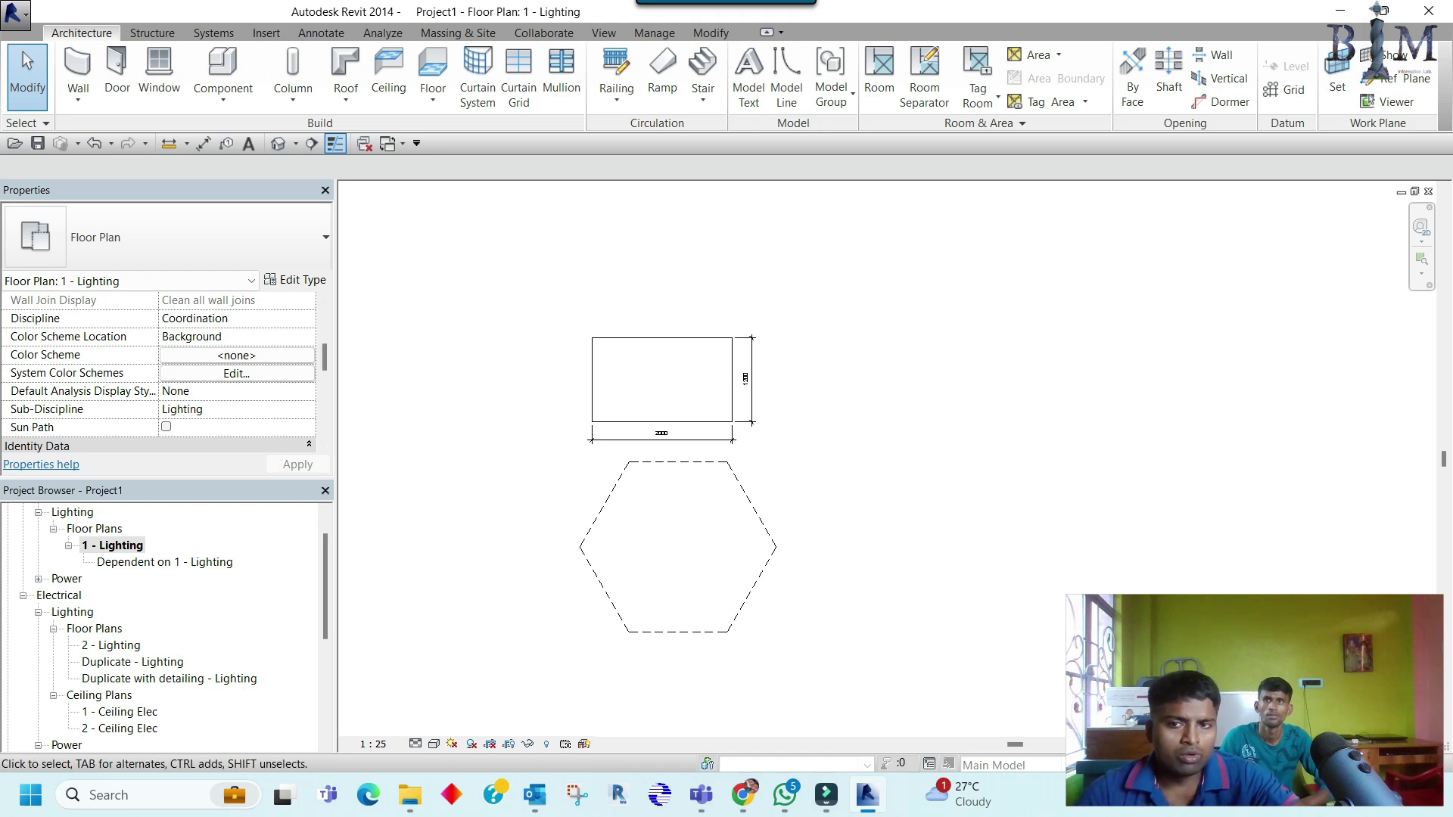
pyautogui.scroll(1, 162, 628)
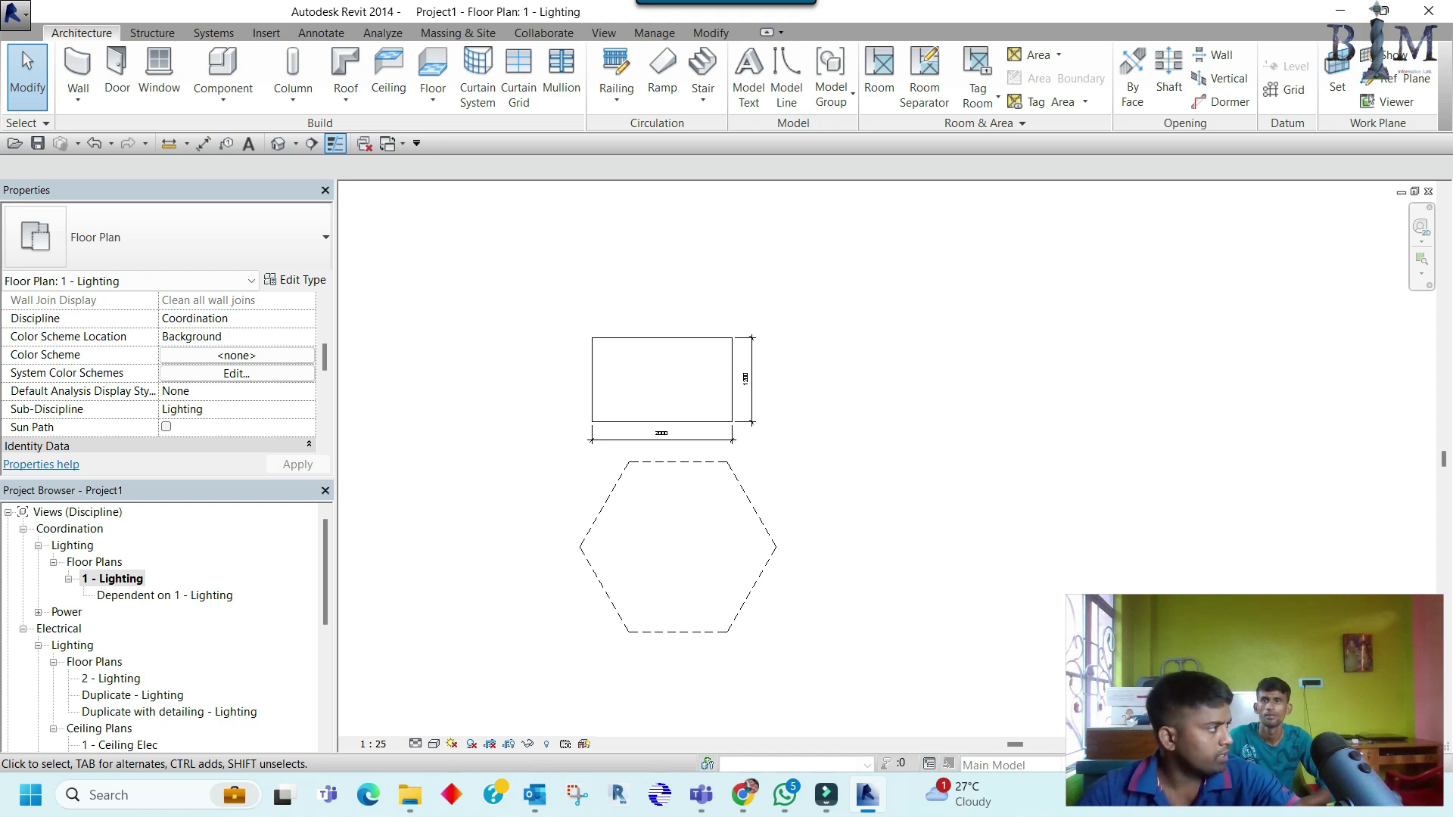
pyautogui.scroll(-1, 133, 645)
# Step: Change the Duplicate - Lighting view's discipline to Coordination and apply it
pyautogui.scroll(-1, 133, 645)
pyautogui.click(134, 645)
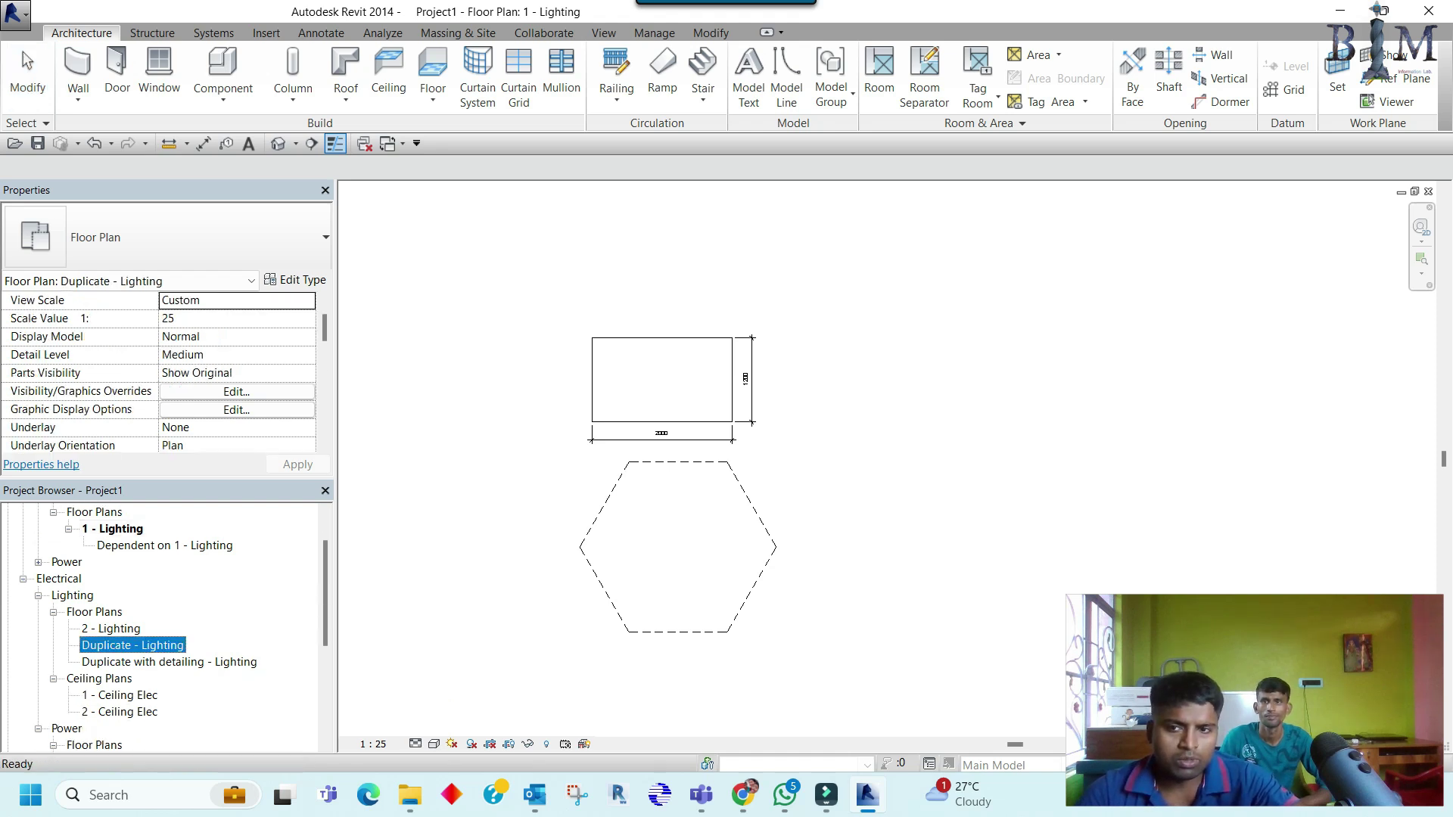
pyautogui.scroll(-2, 163, 373)
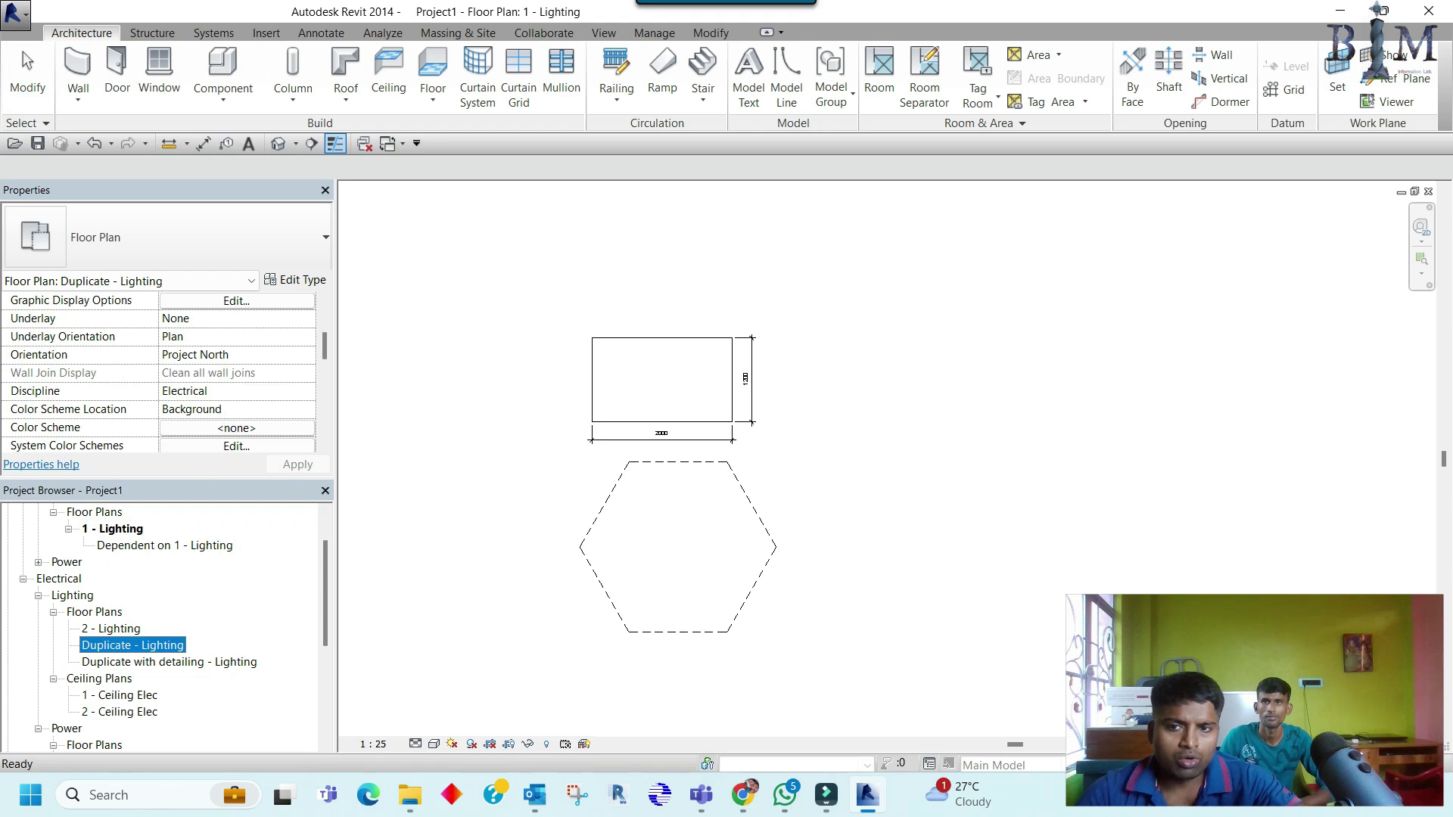
pyautogui.click(235, 390)
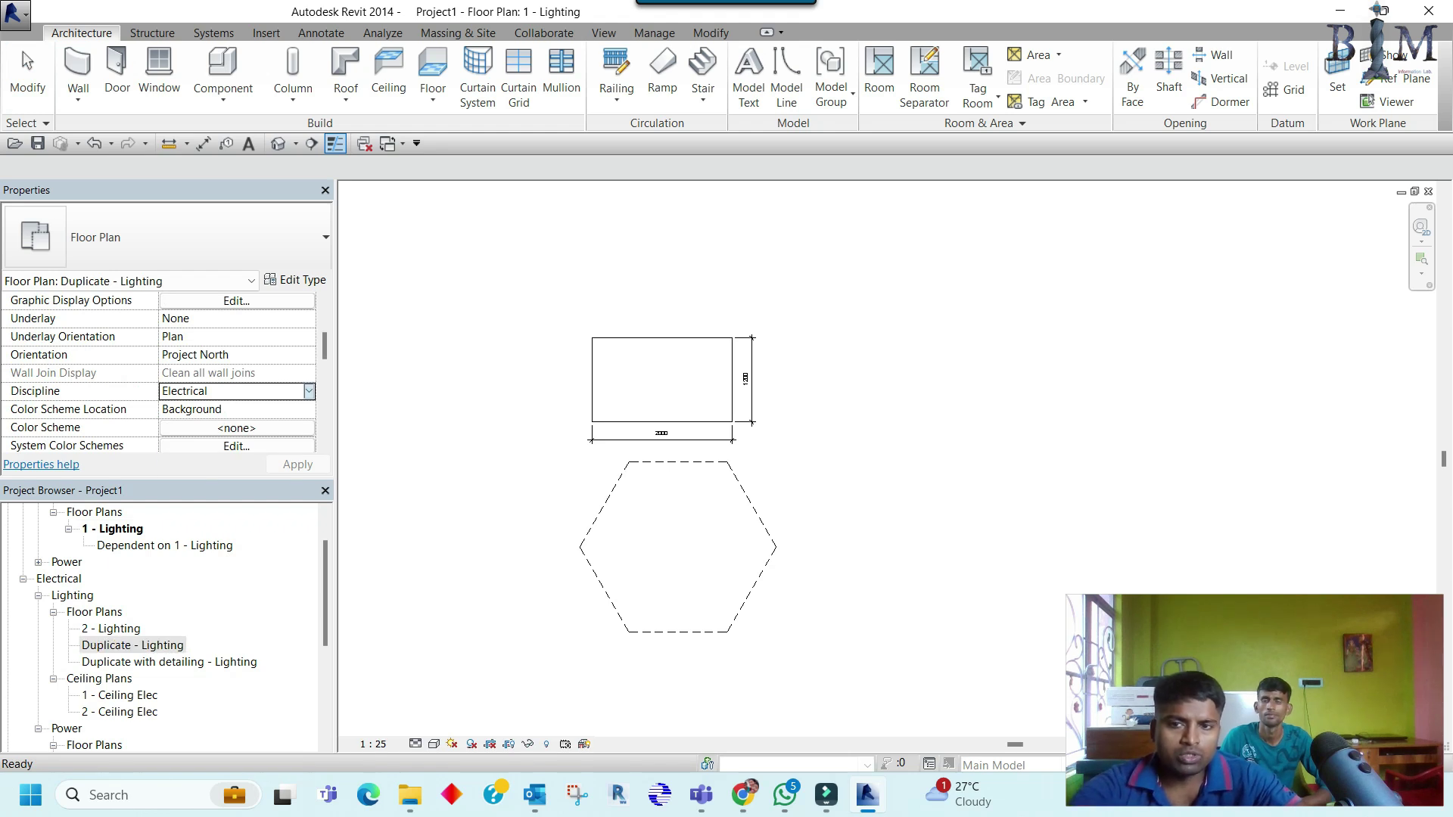
pyautogui.click(309, 390)
pyautogui.press('Down')
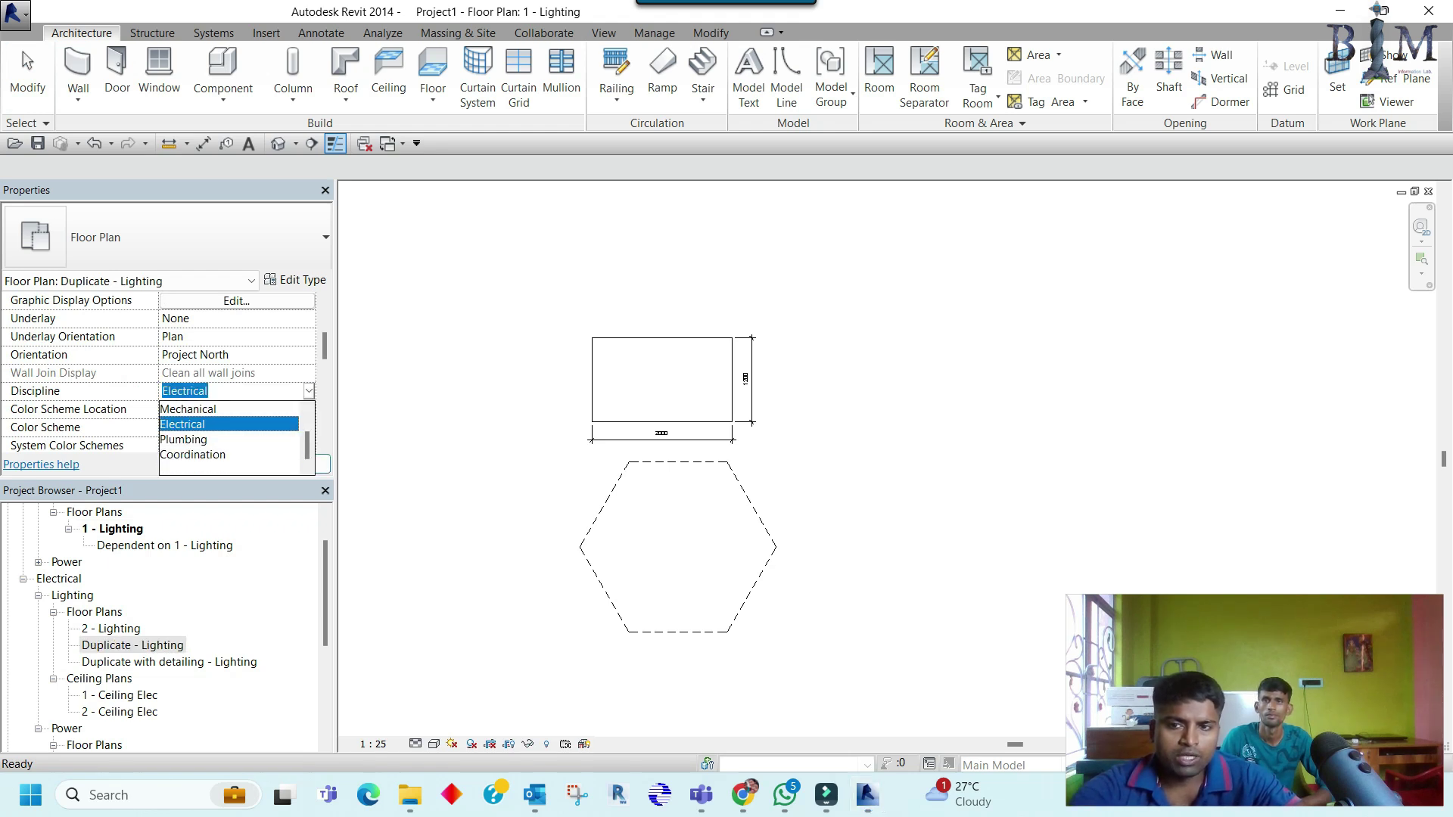
pyautogui.press('Down')
pyautogui.press('Return')
pyautogui.click(298, 463)
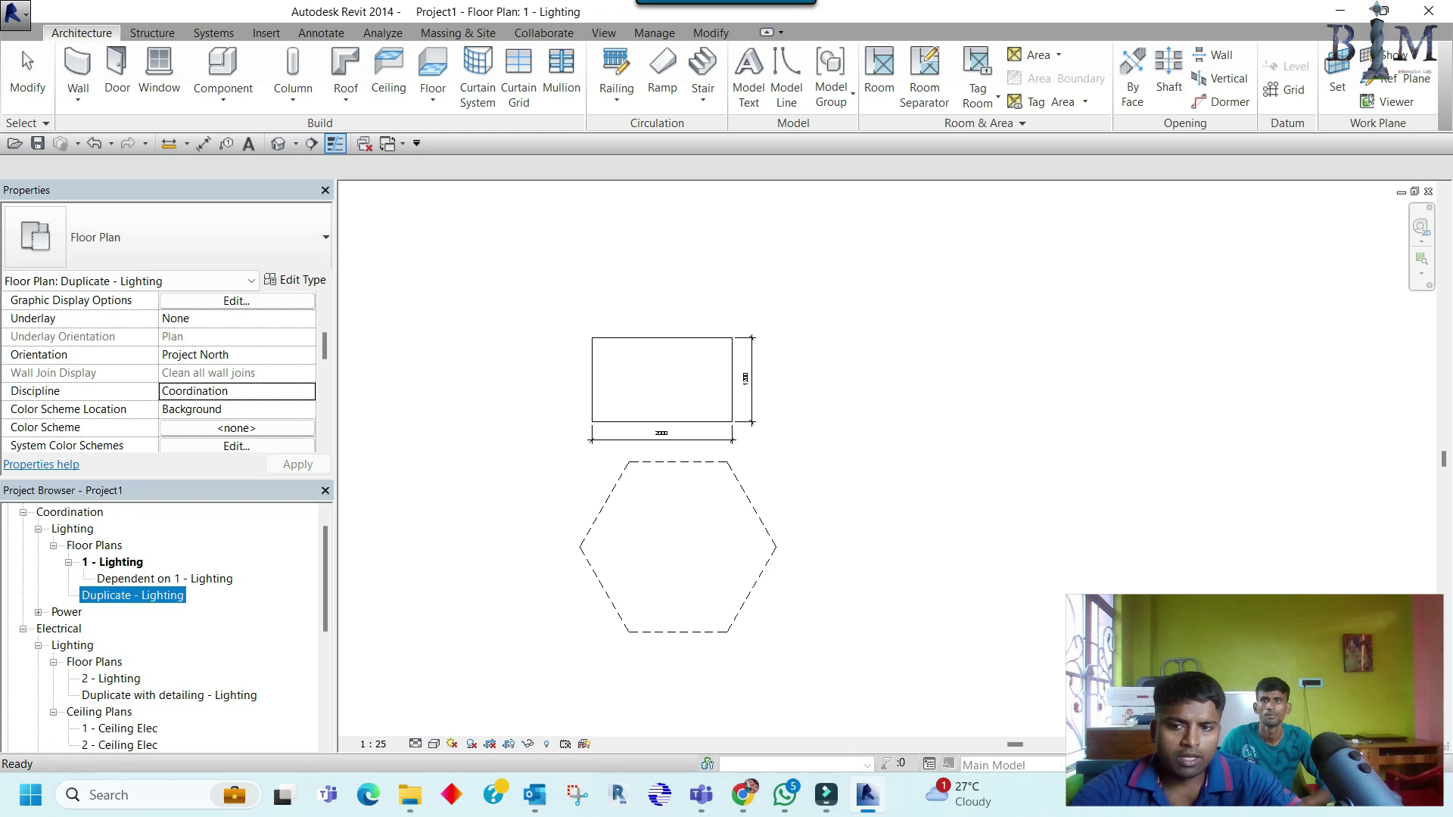
# Step: Change the Duplicate with detailing - Lighting view's discipline to Coordination and apply it
pyautogui.scroll(-1, 167, 628)
pyautogui.click(169, 661)
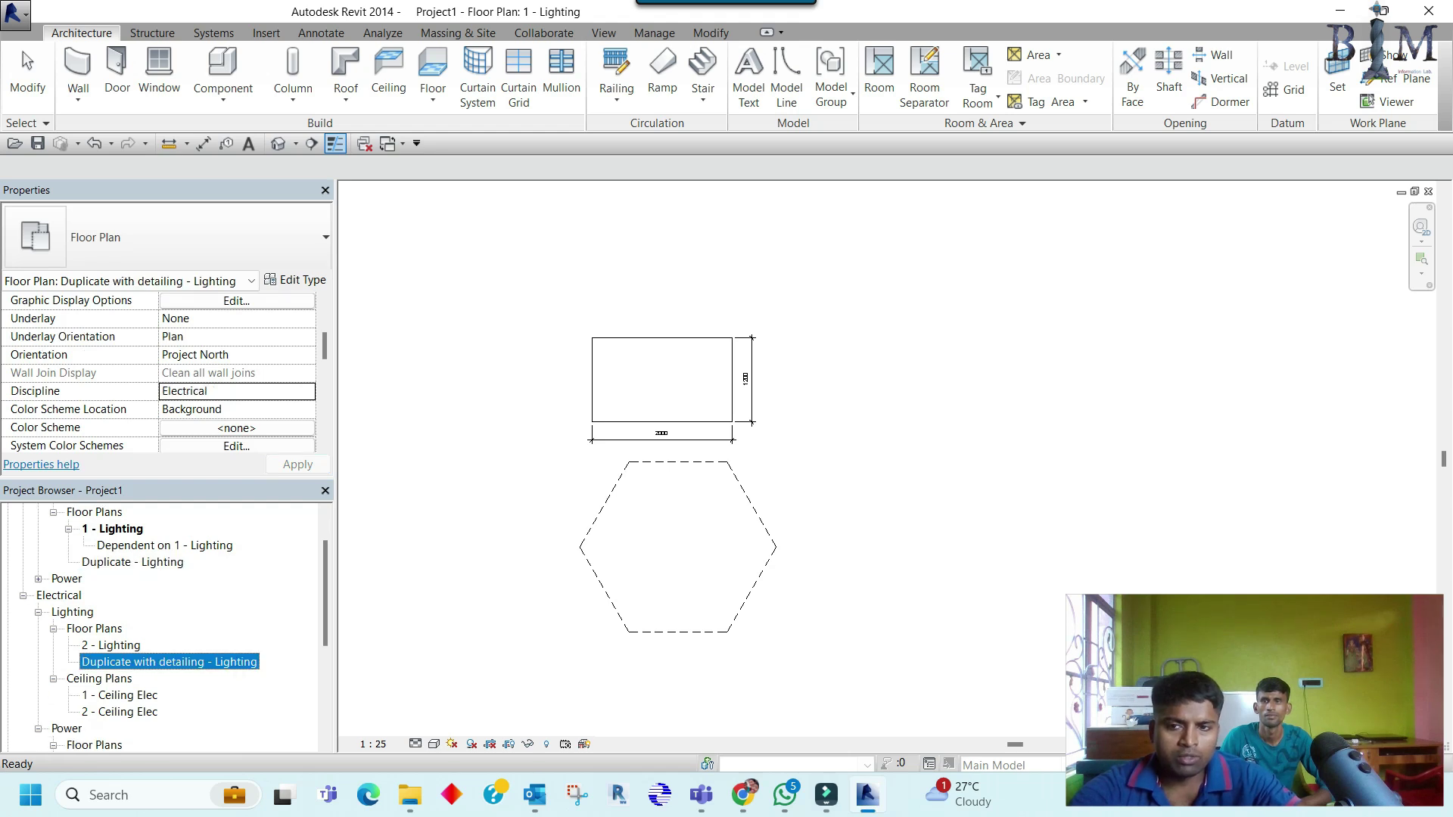
pyautogui.click(235, 390)
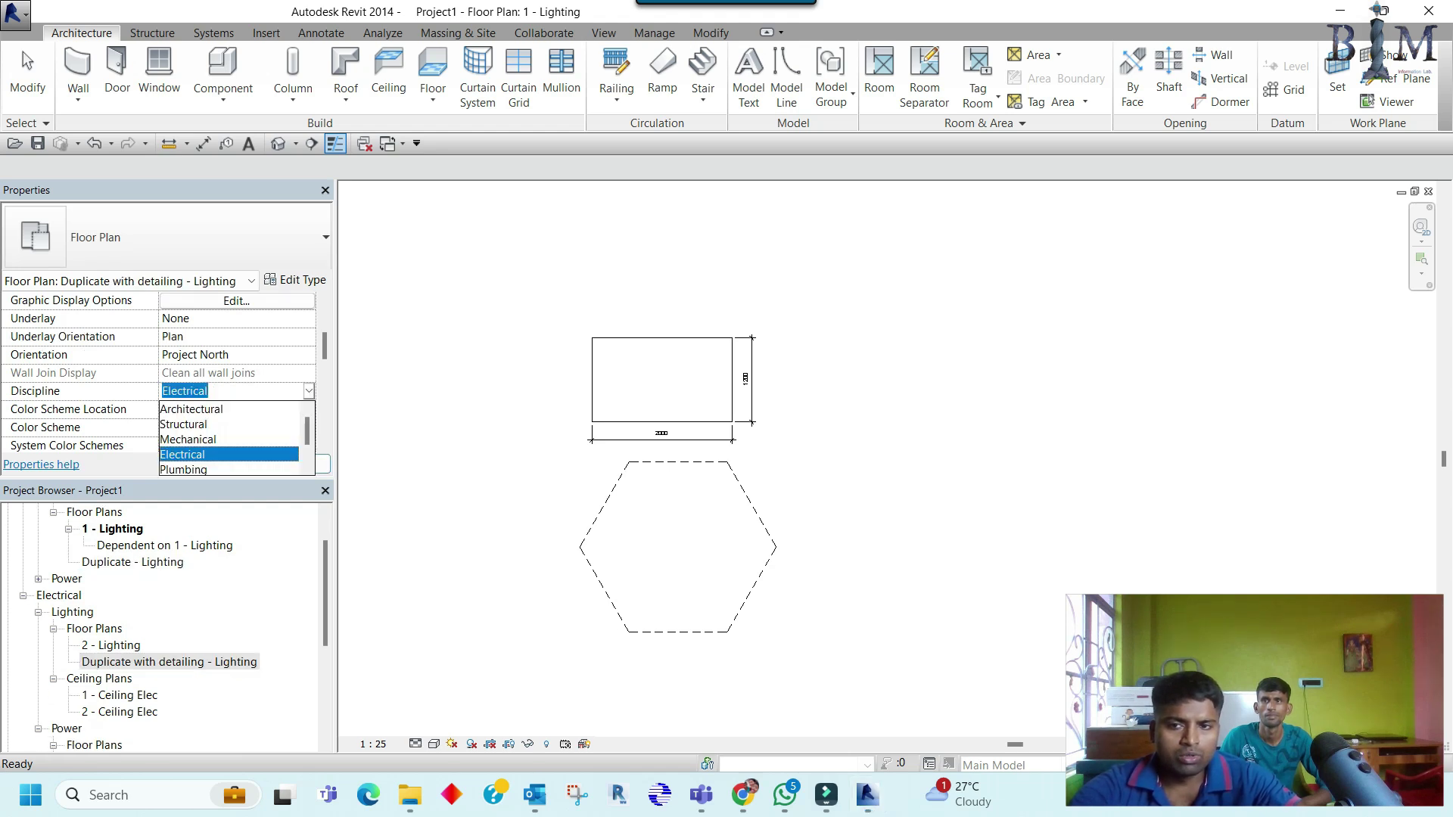
pyautogui.scroll(-1, 227, 432)
pyautogui.click(227, 454)
pyautogui.click(298, 464)
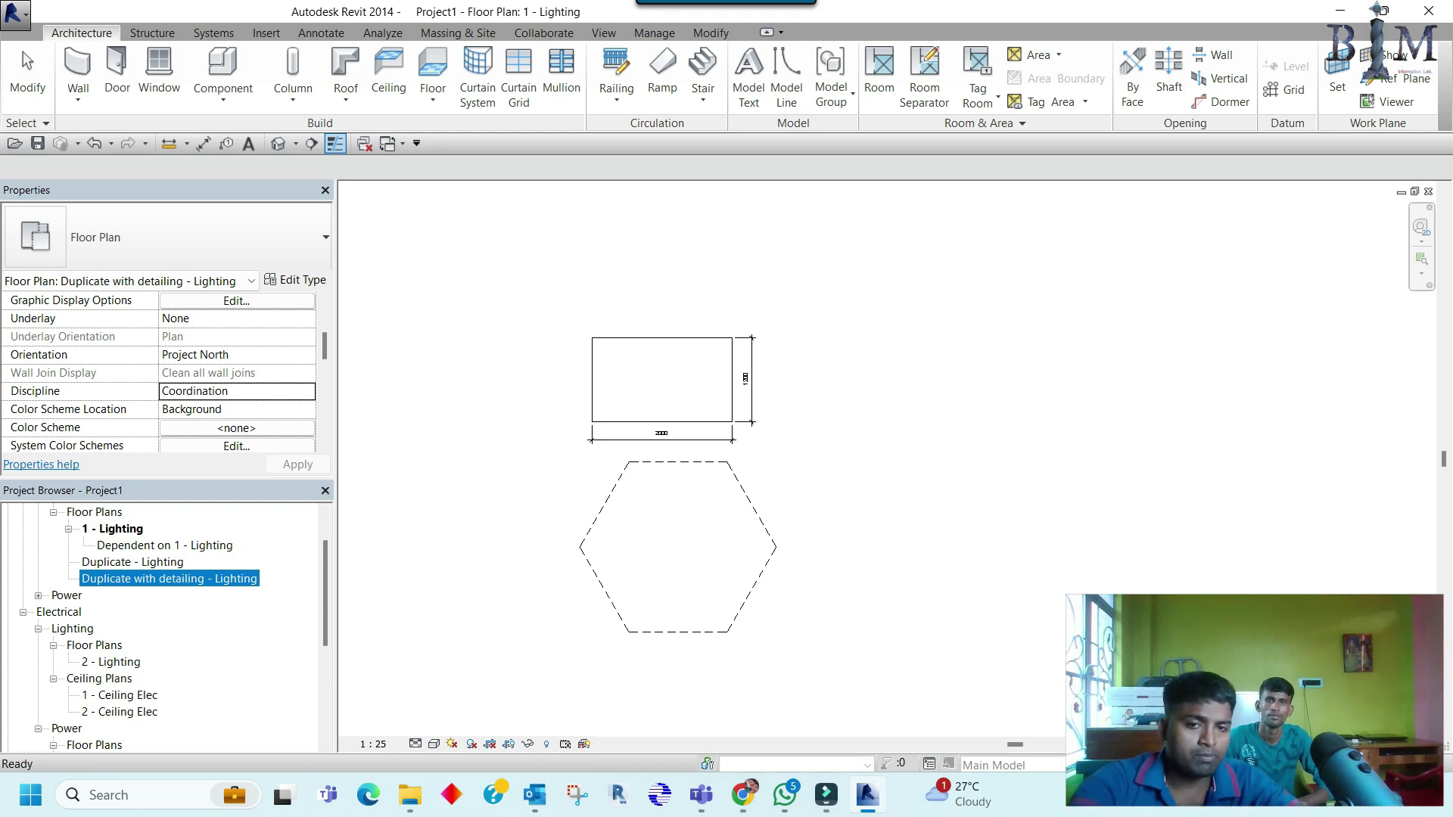
pyautogui.press('Escape')
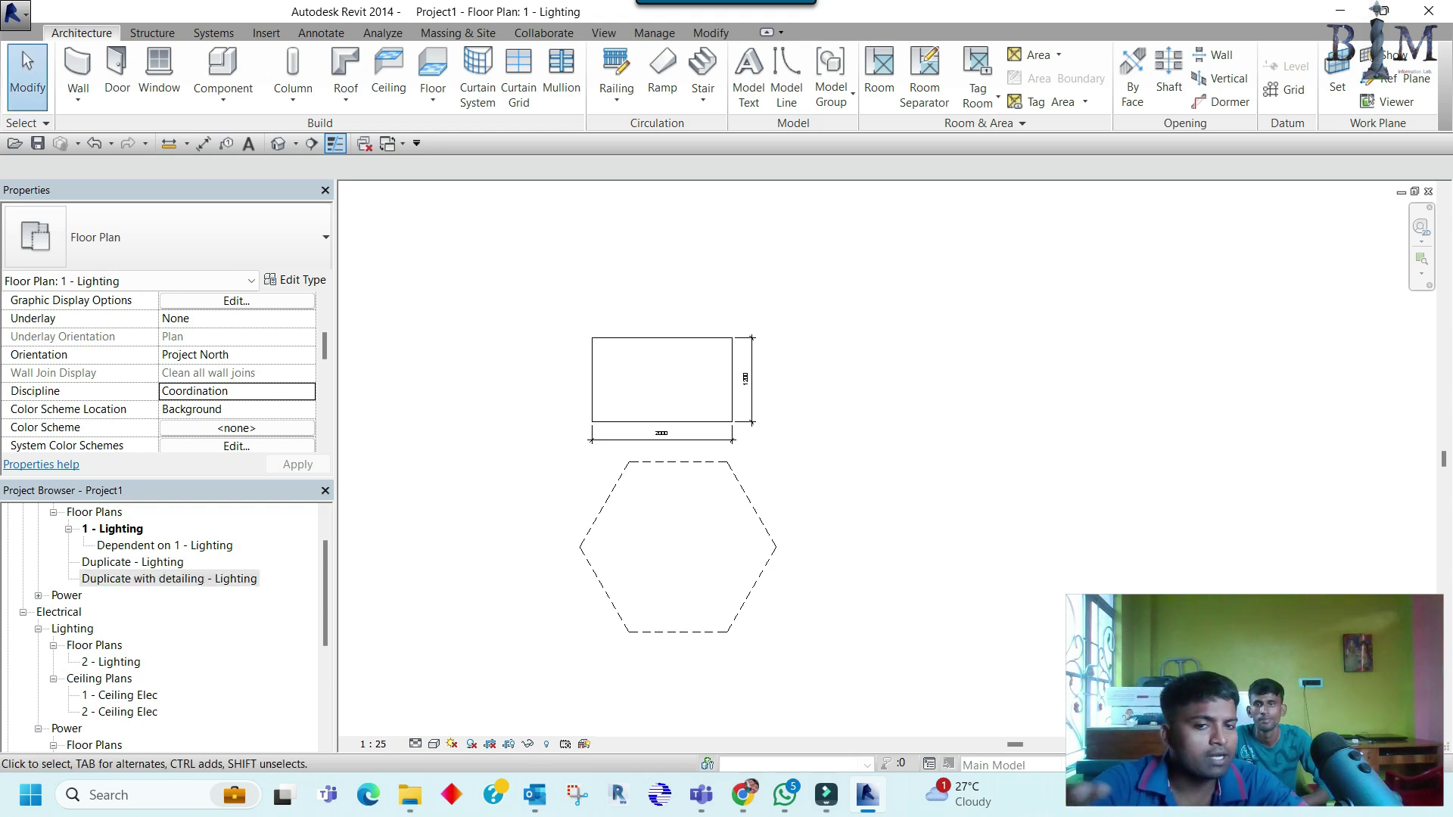
pyautogui.press('v')
pyautogui.press('g')
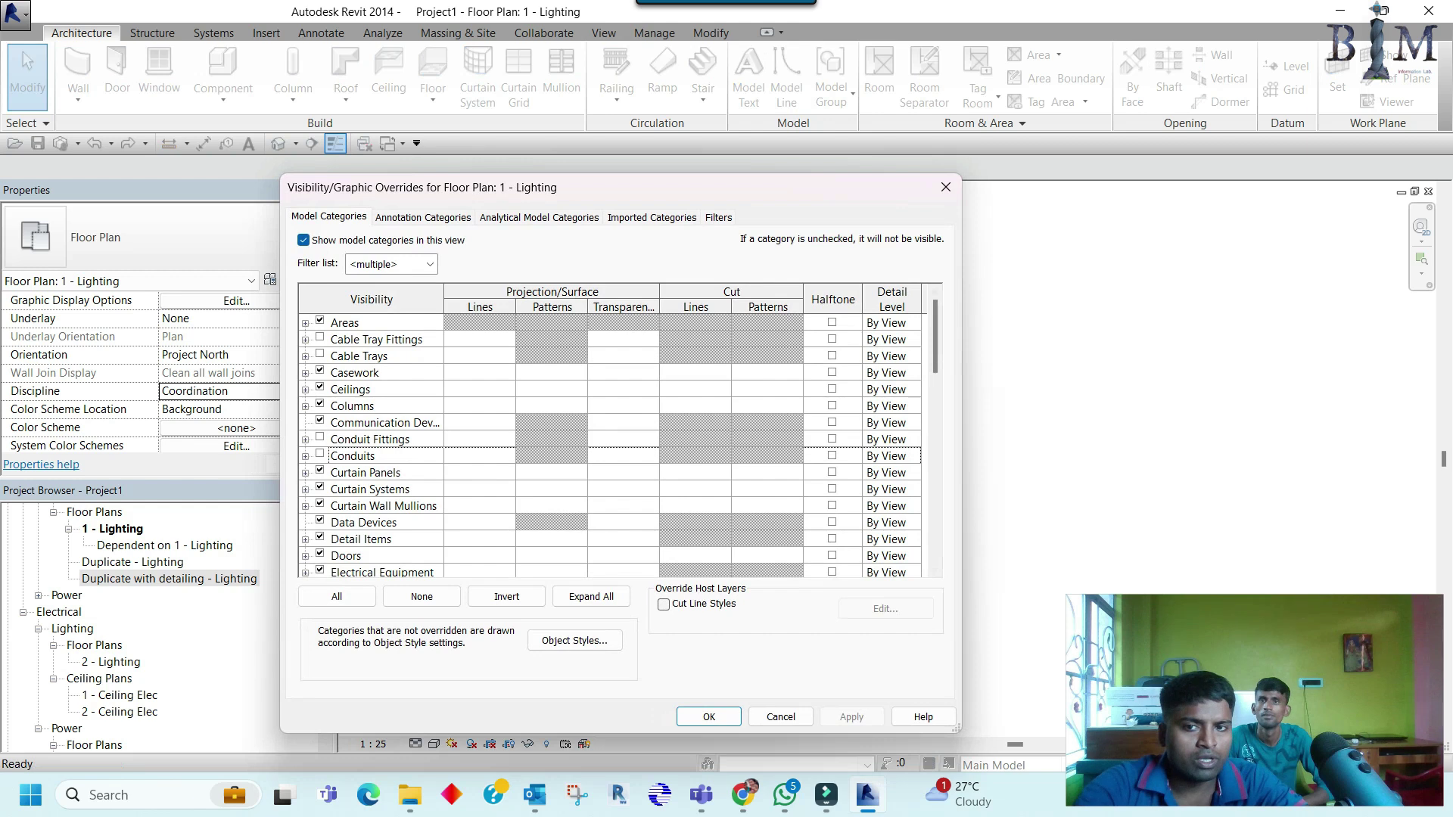
pyautogui.press('w')
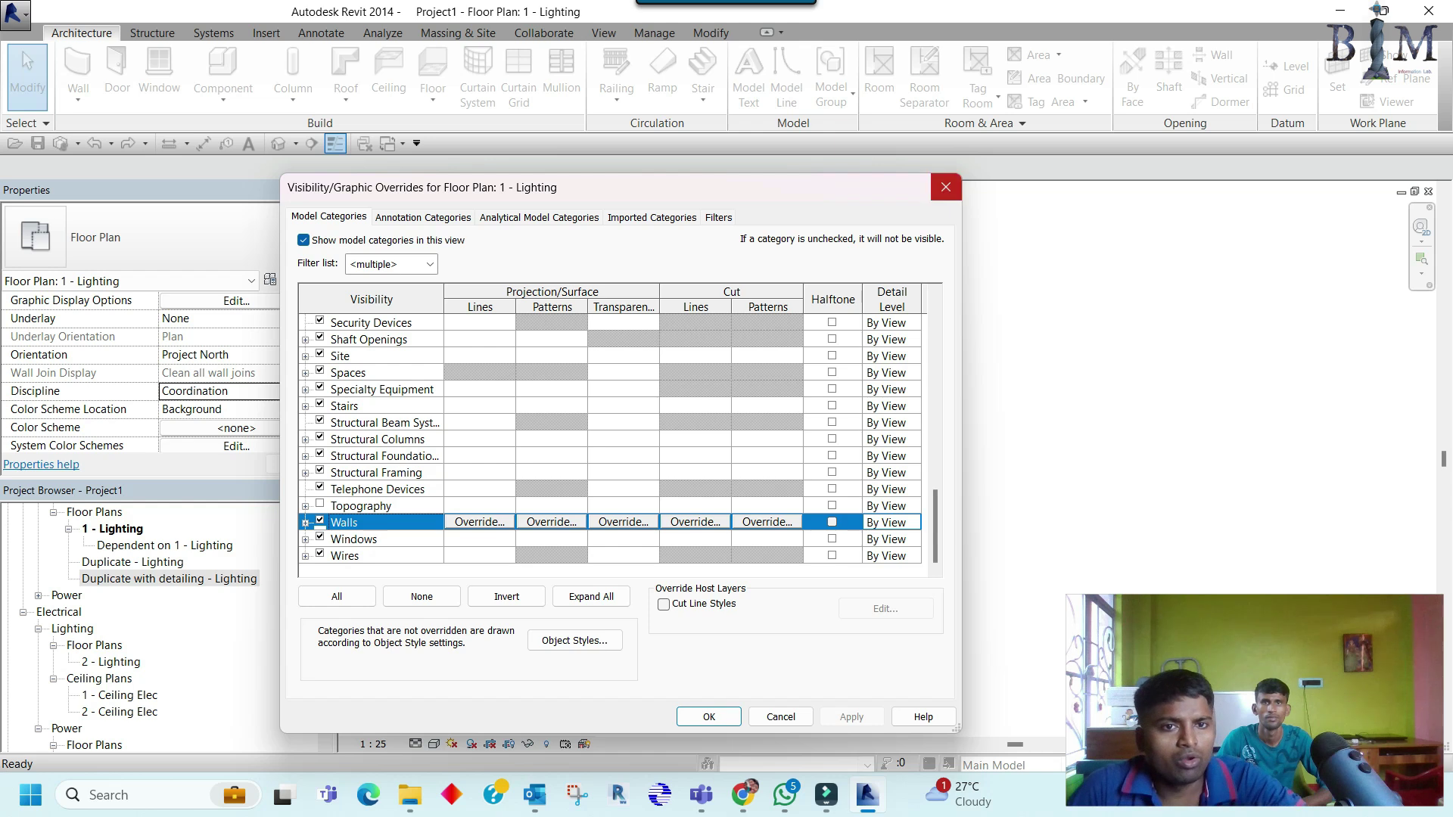
pyautogui.click(945, 187)
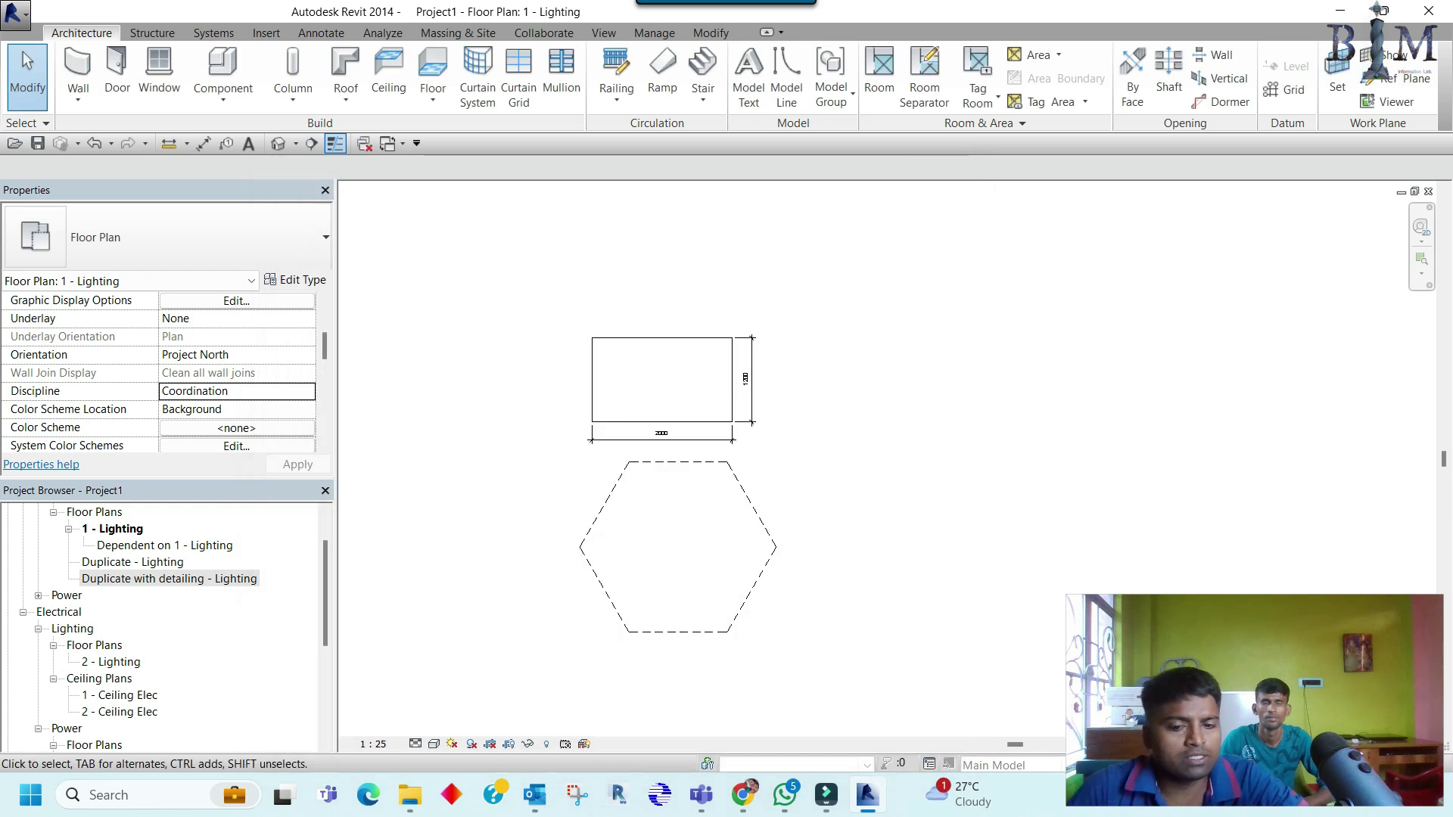
pyautogui.press('v')
pyautogui.press('v')
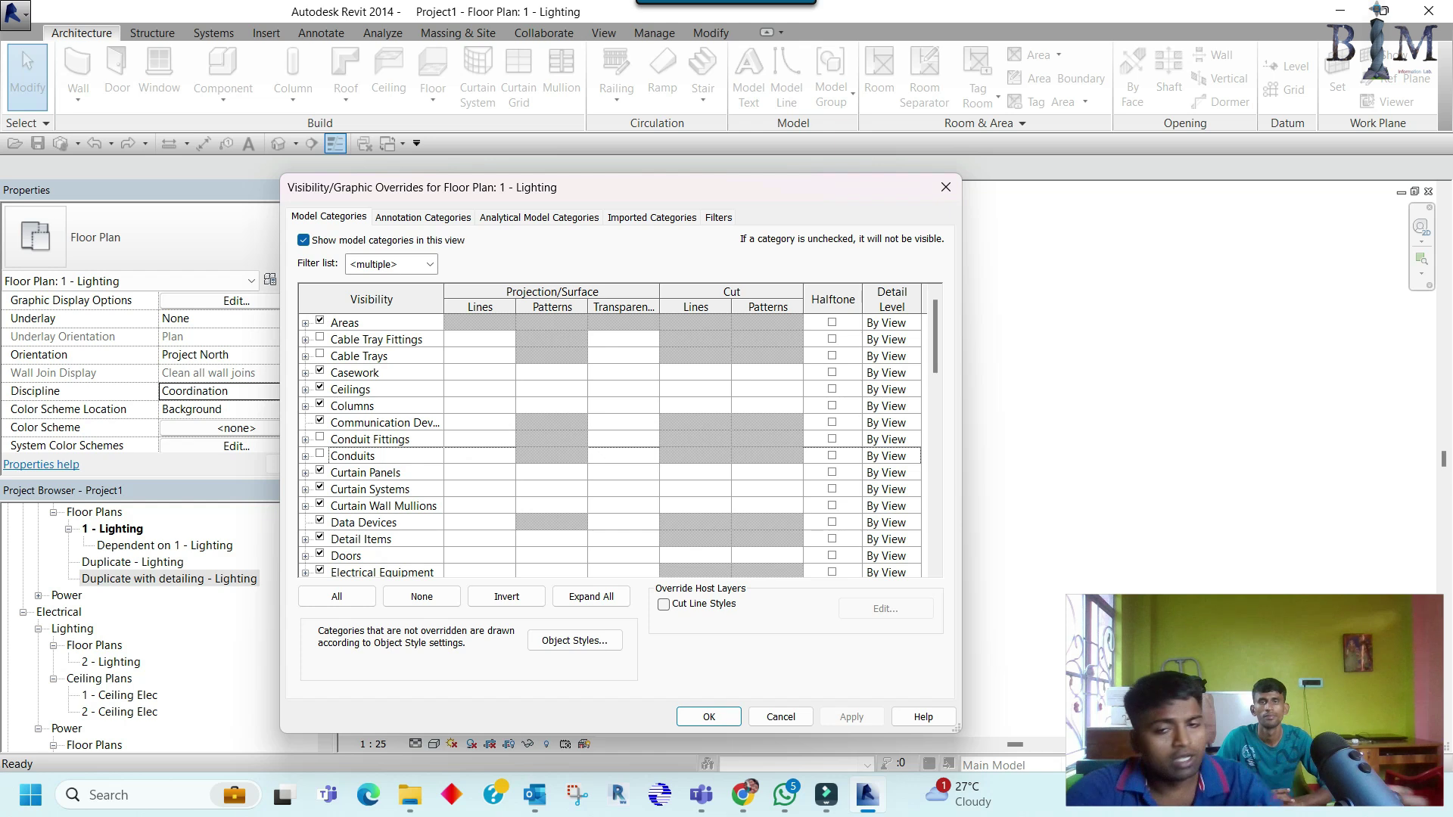
pyautogui.press('Return')
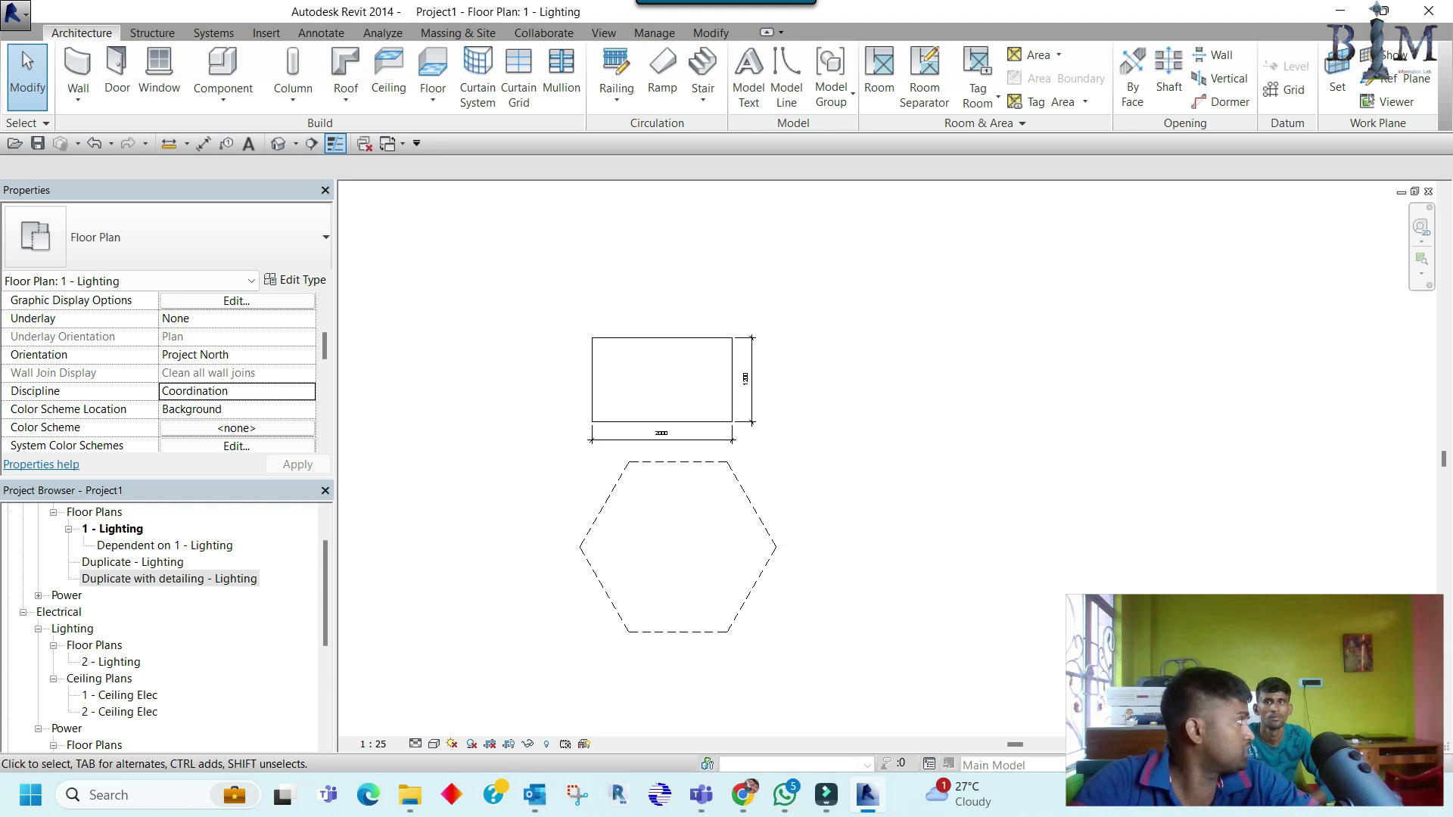
# Step: Check the hexagon lines, then try Tab-selecting the rectangle's chained lines
pyautogui.click(678, 632)
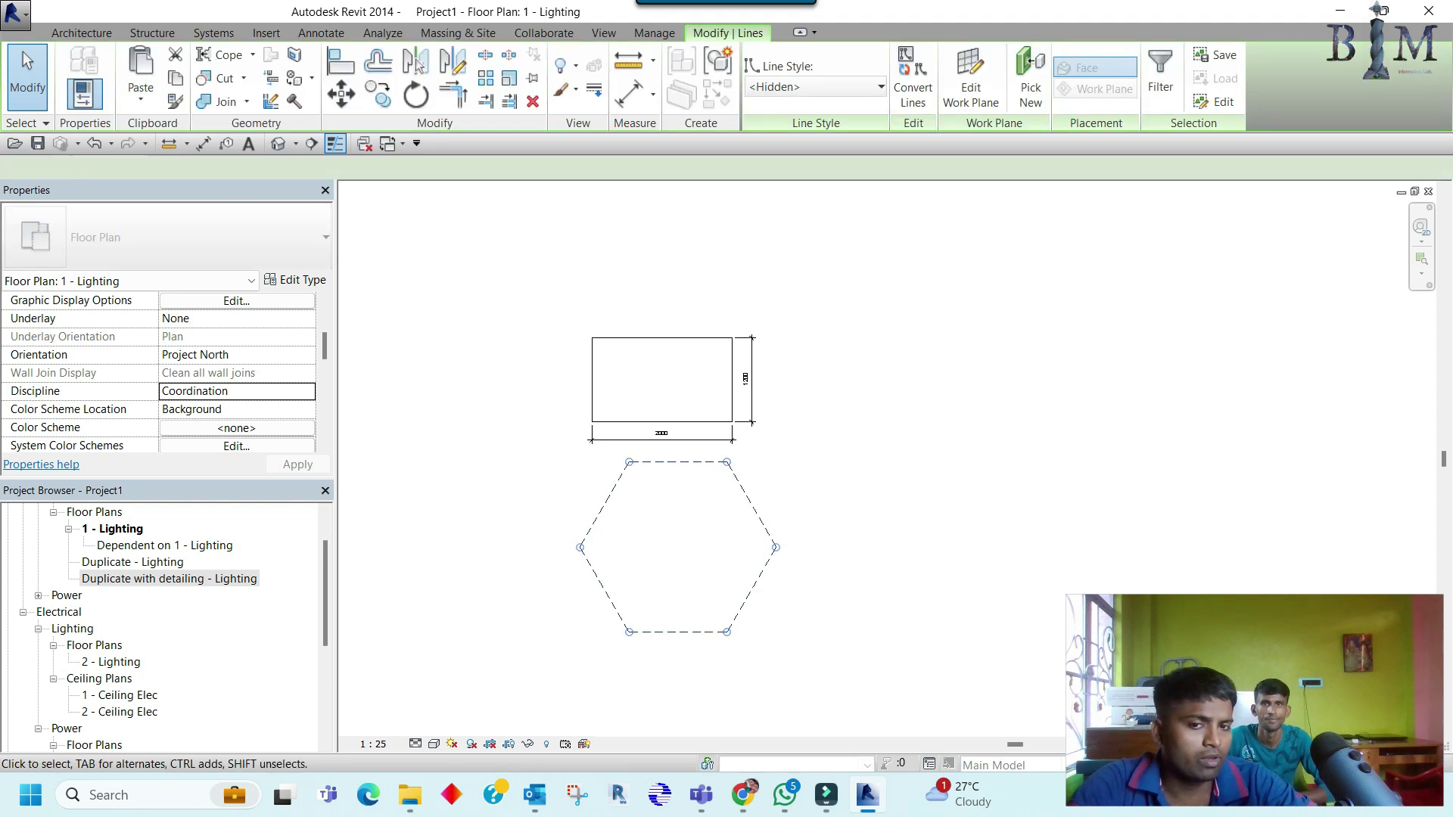
pyautogui.press('Escape')
pyautogui.press('Tab')
pyautogui.click(662, 421)
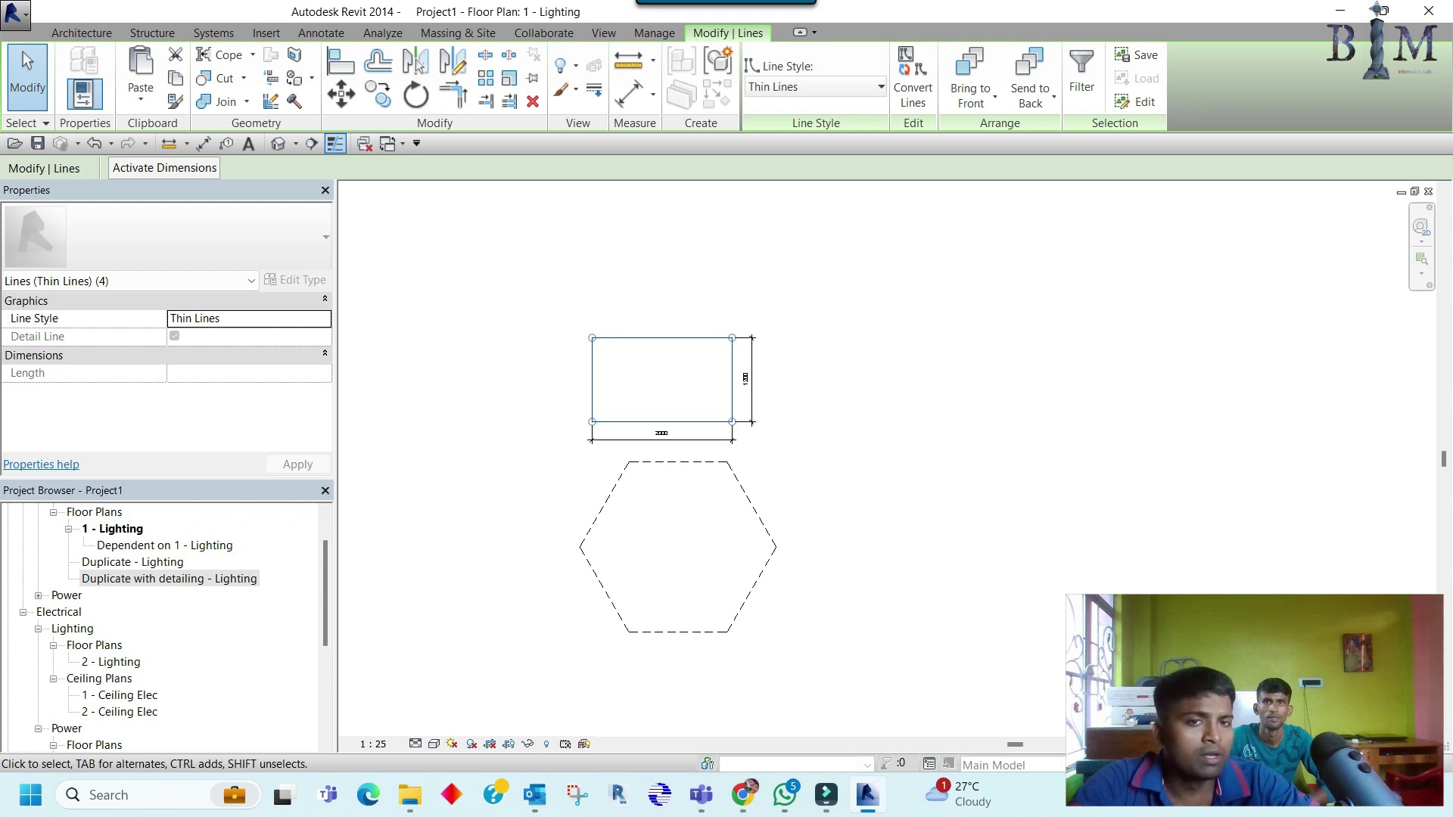
pyautogui.press('Escape')
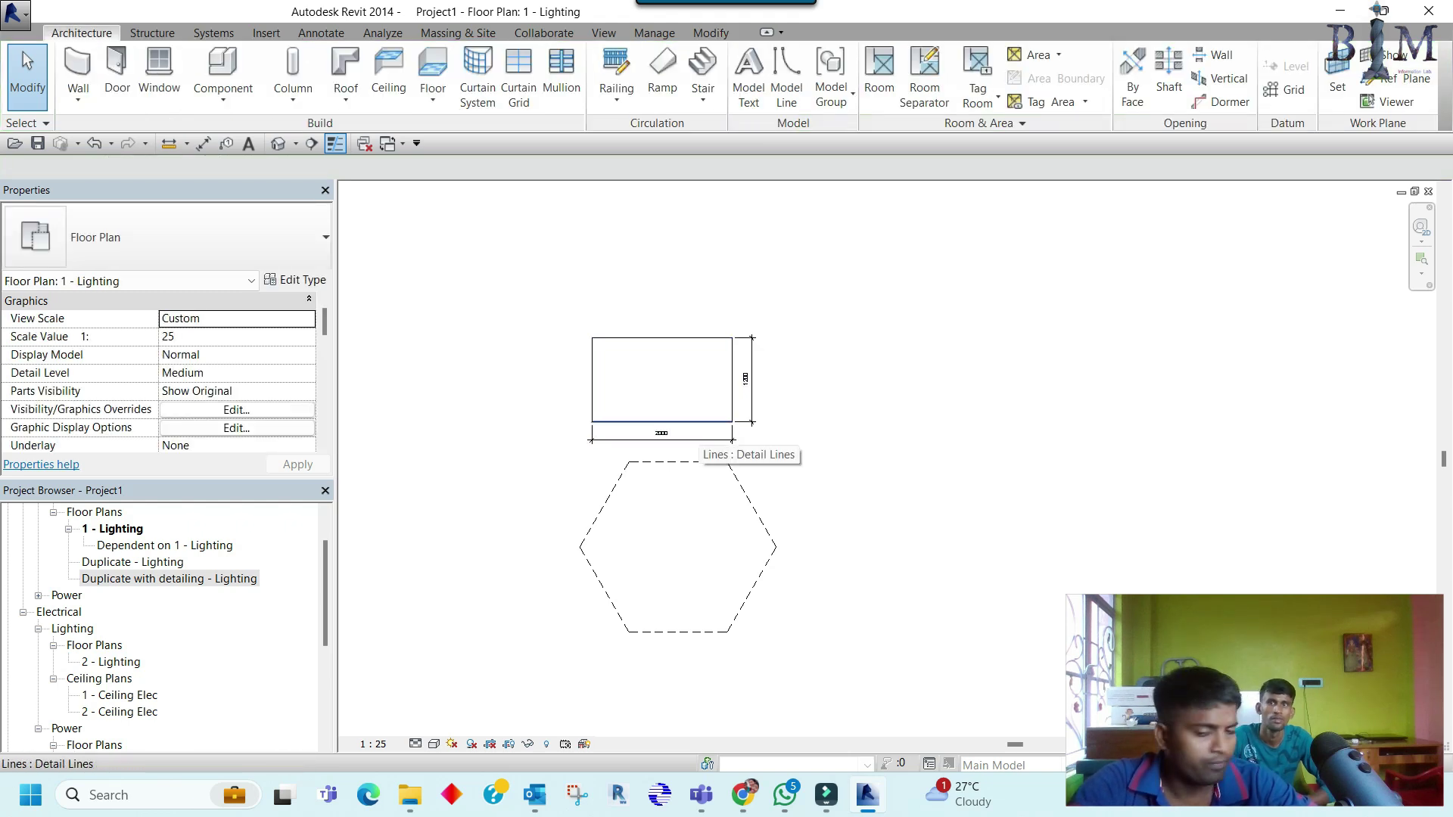
# Step: Tab-select the rectangle's four lines and set their Line Style to Hidden Lines
pyautogui.press('Tab')
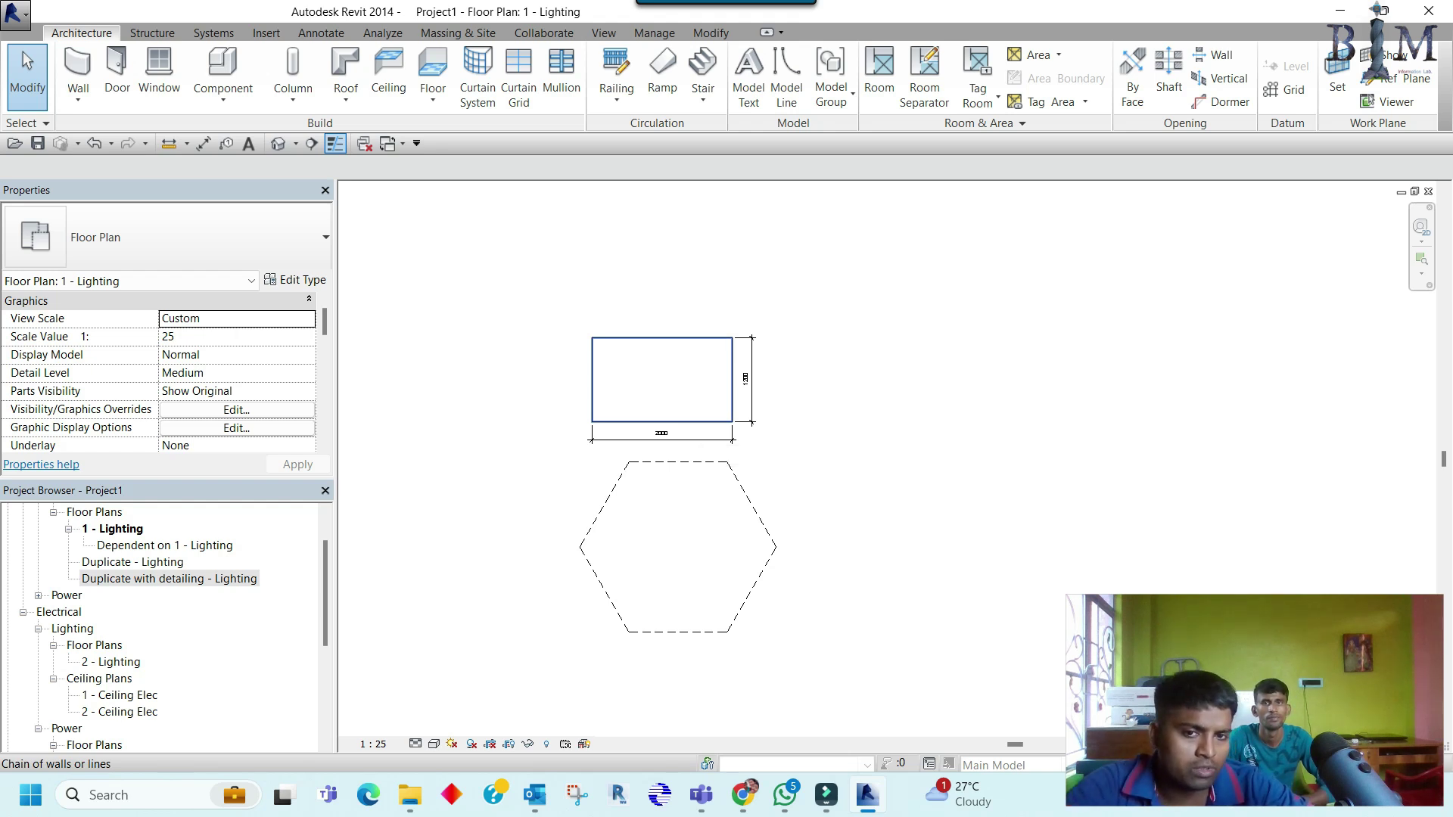
pyautogui.click(733, 378)
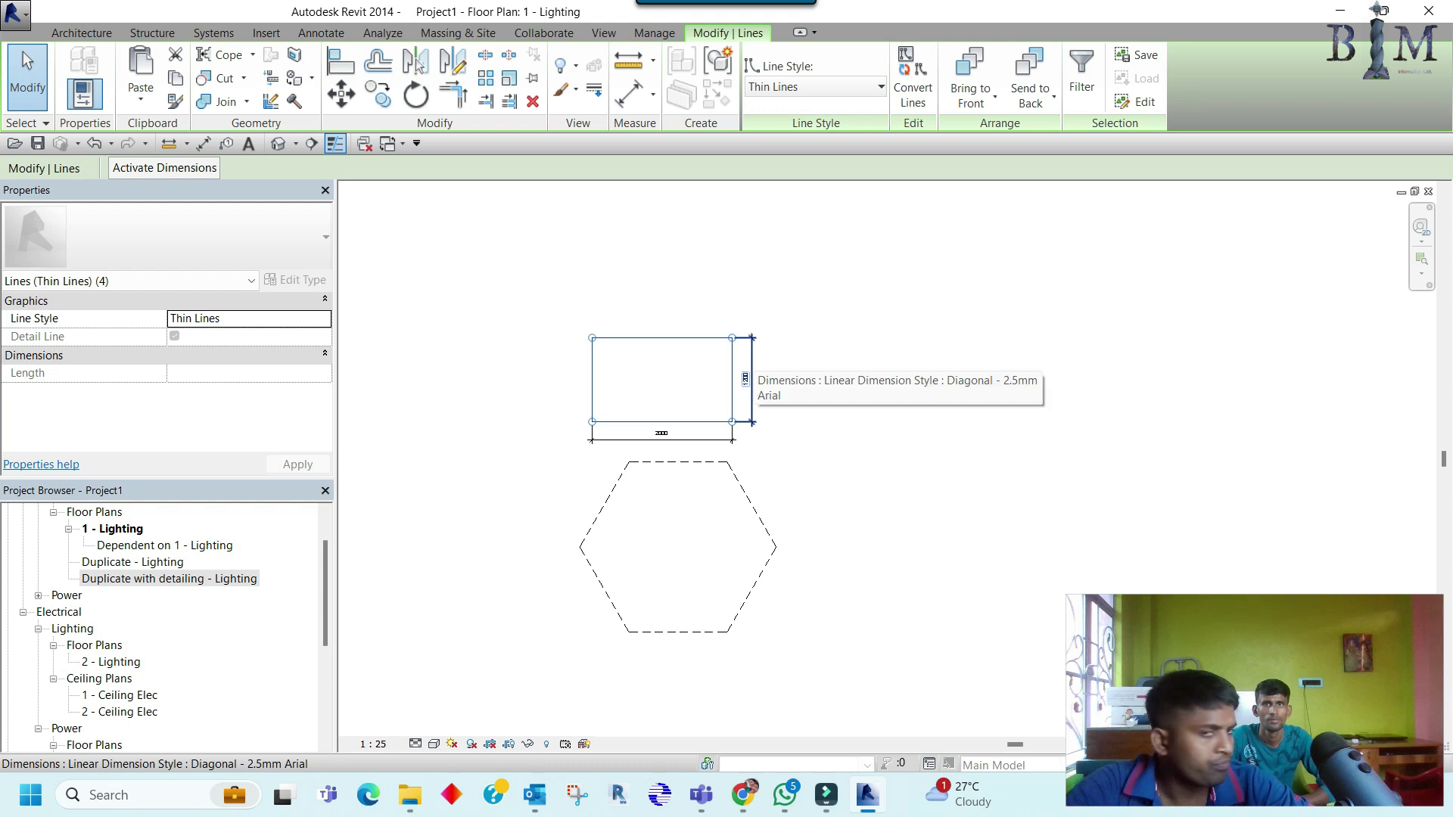
pyautogui.click(813, 86)
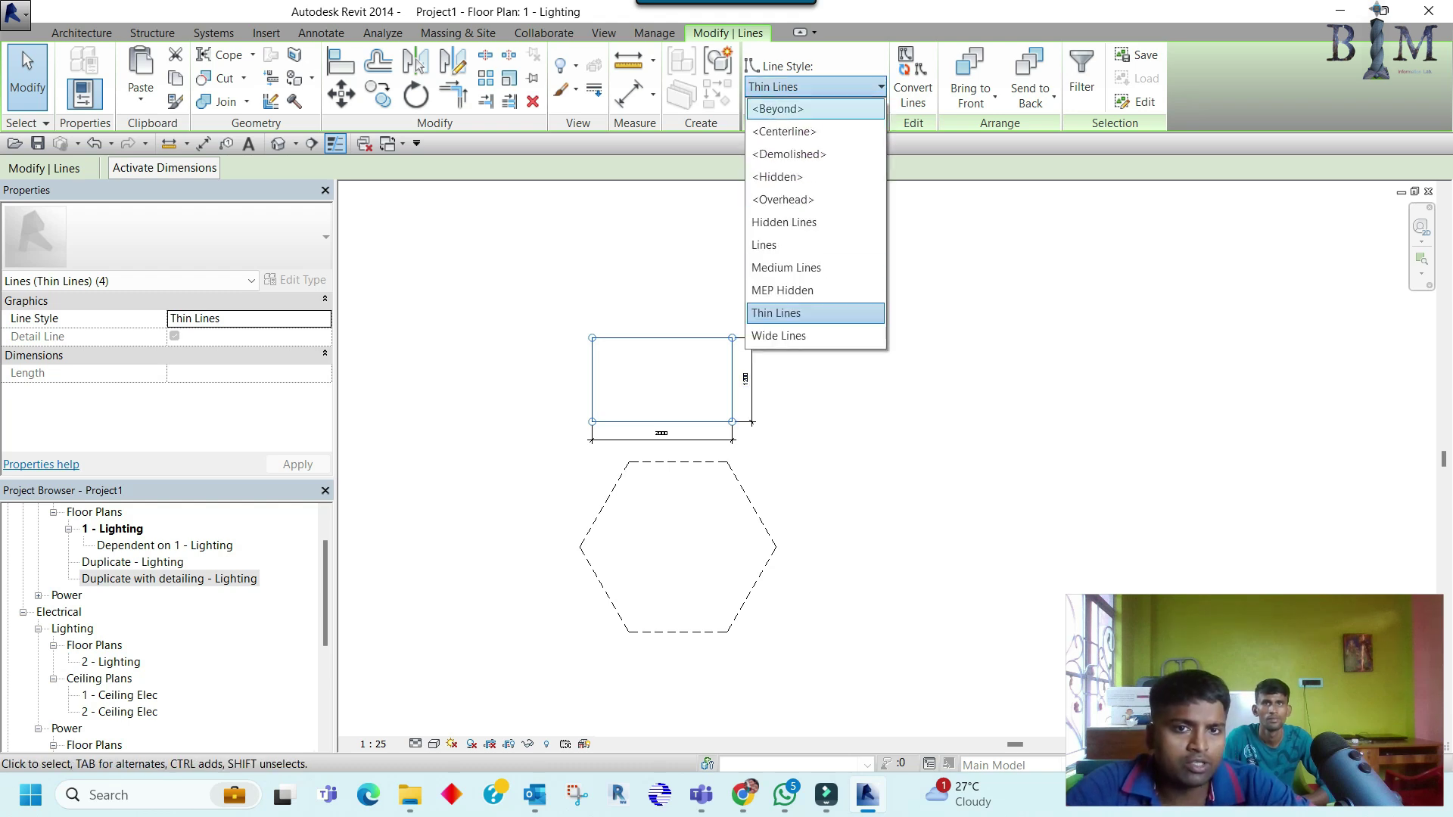
pyautogui.press('Return')
pyautogui.press('Escape')
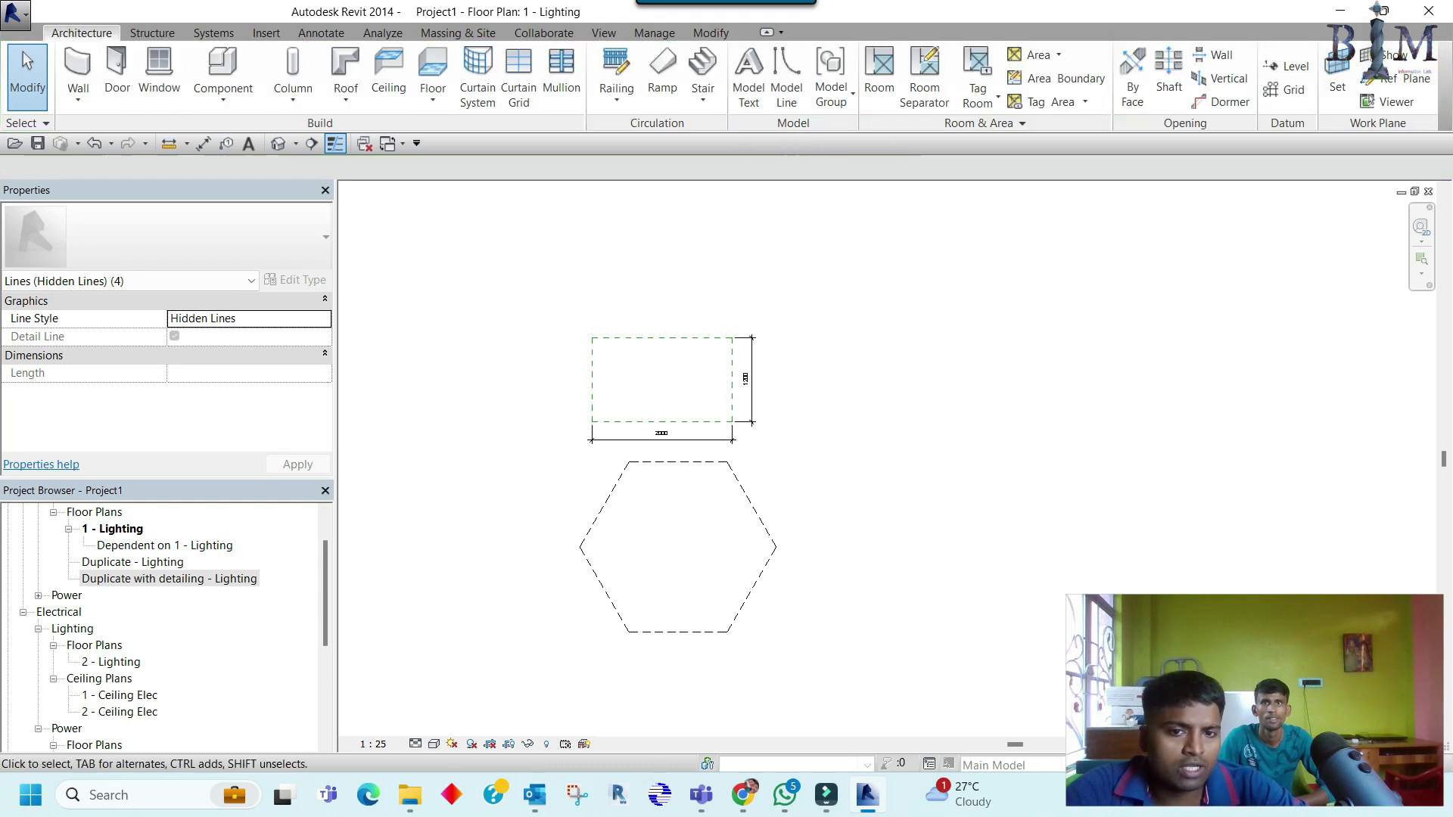
# Step: Inspect the hexagon's top line to confirm its line style
pyautogui.scroll(1, 775, 438)
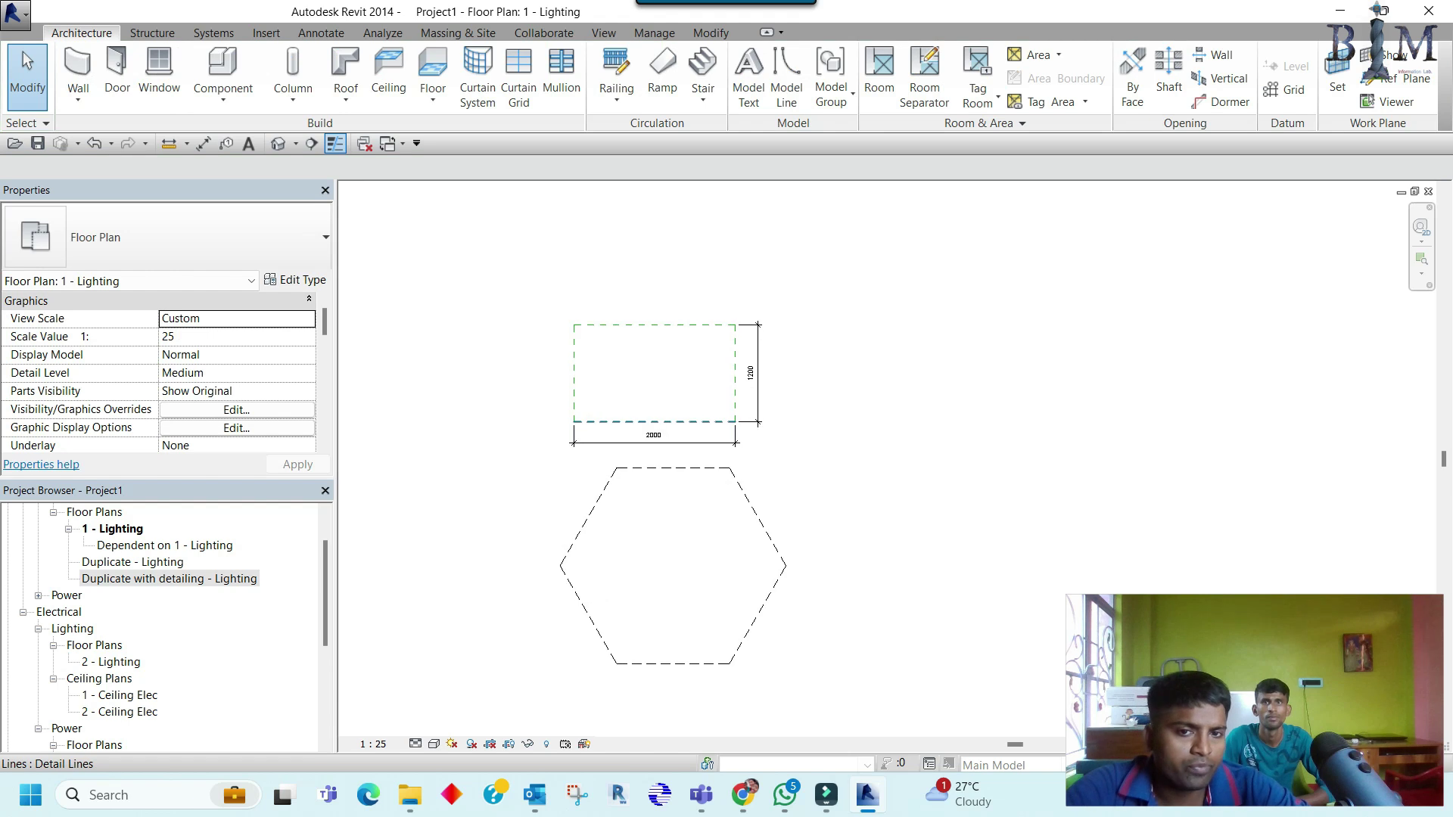
pyautogui.scroll(2, 775, 438)
pyautogui.scroll(1, 475, 443)
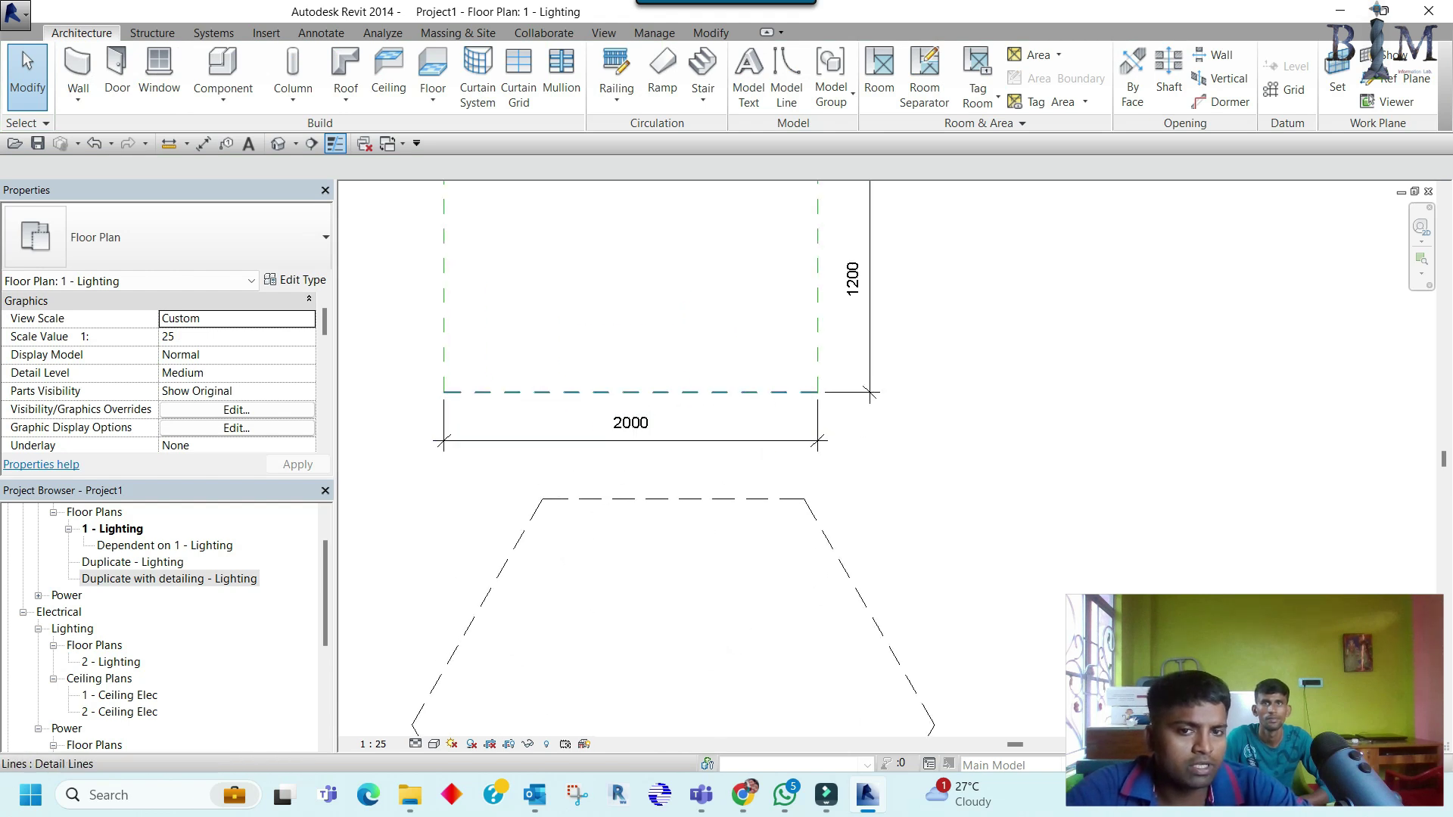
pyautogui.click(533, 501)
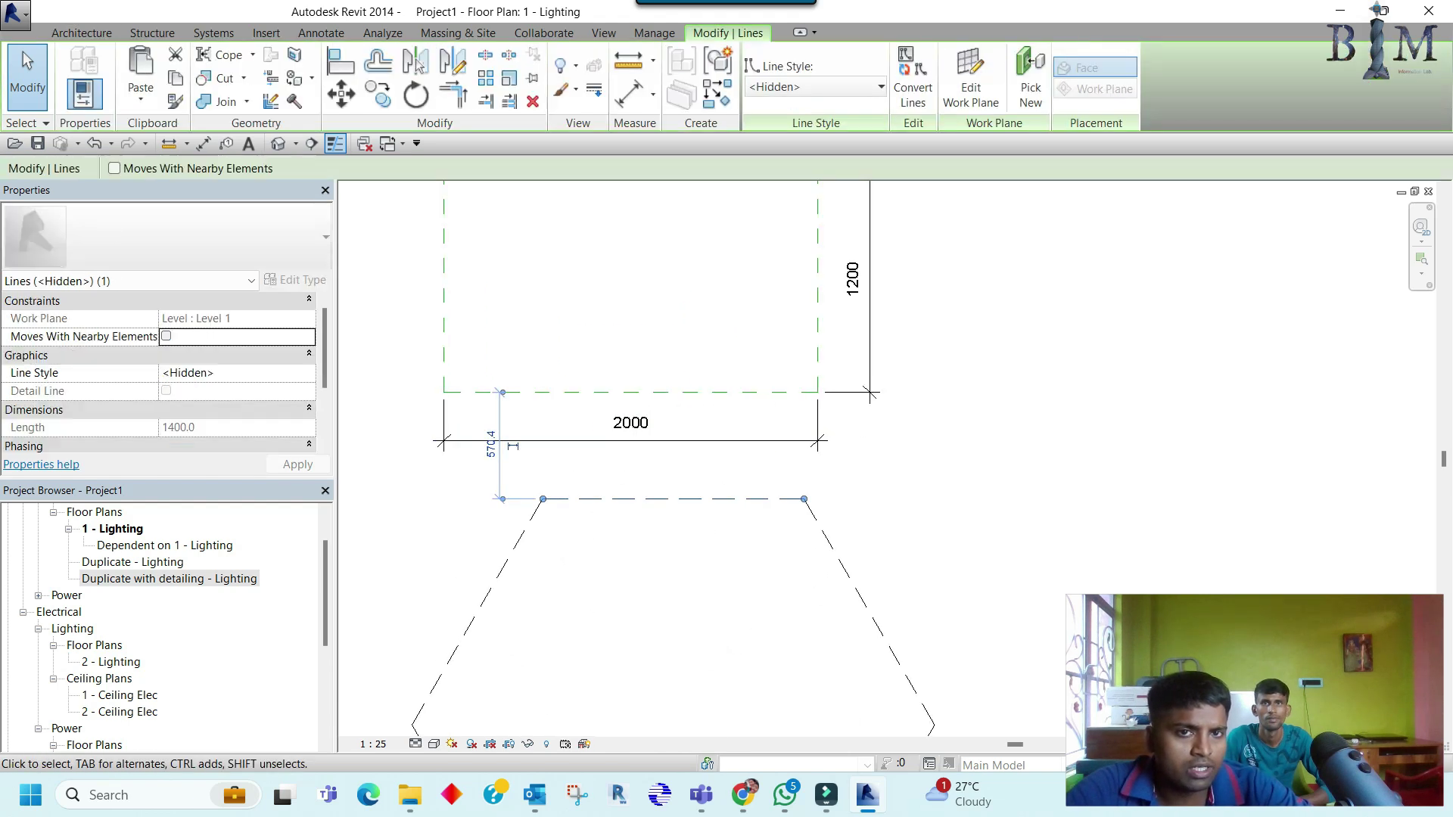
pyautogui.press('Escape')
pyautogui.scroll(-1, 761, 414)
pyautogui.click(575, 479)
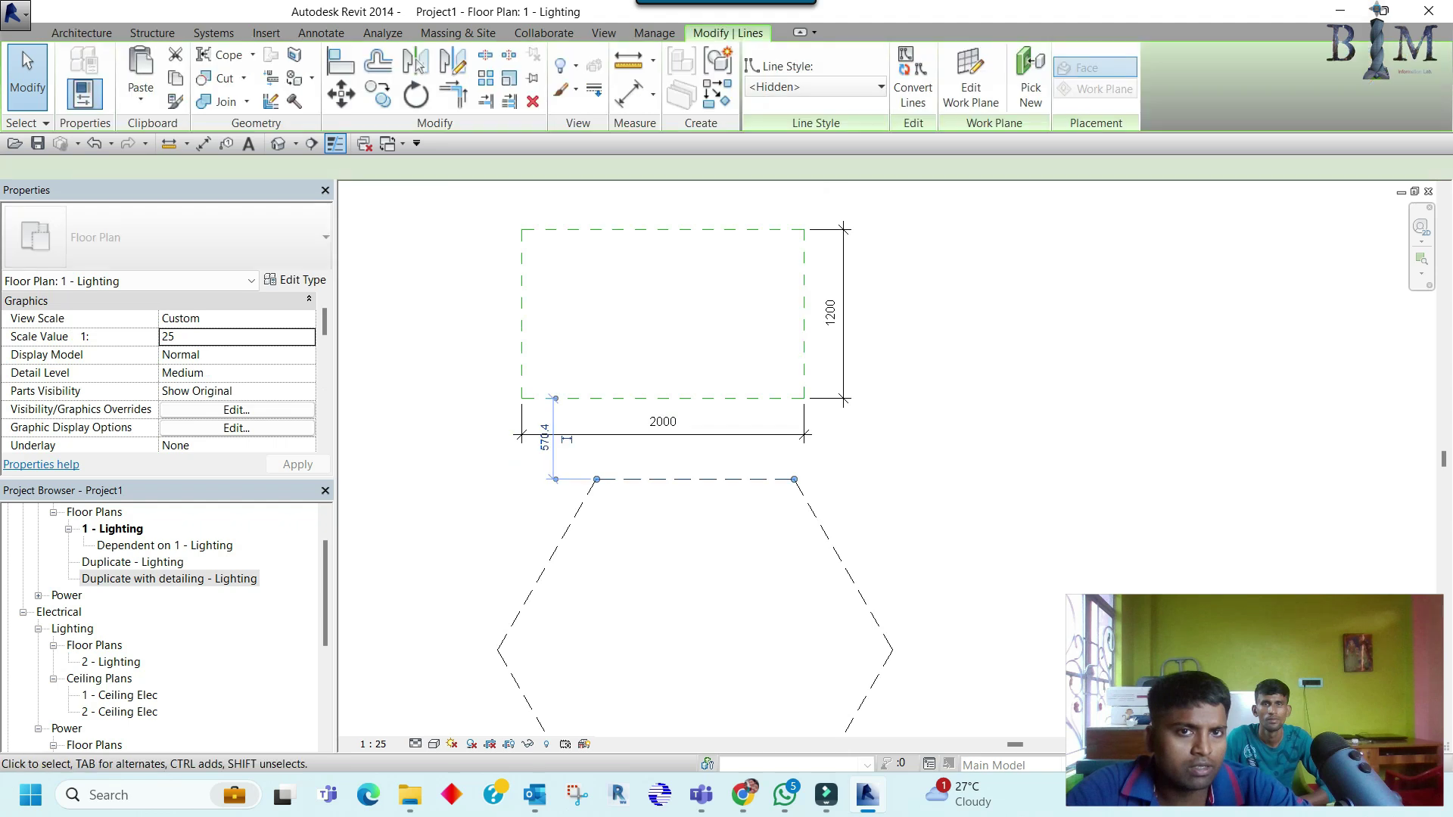
pyautogui.click(815, 87)
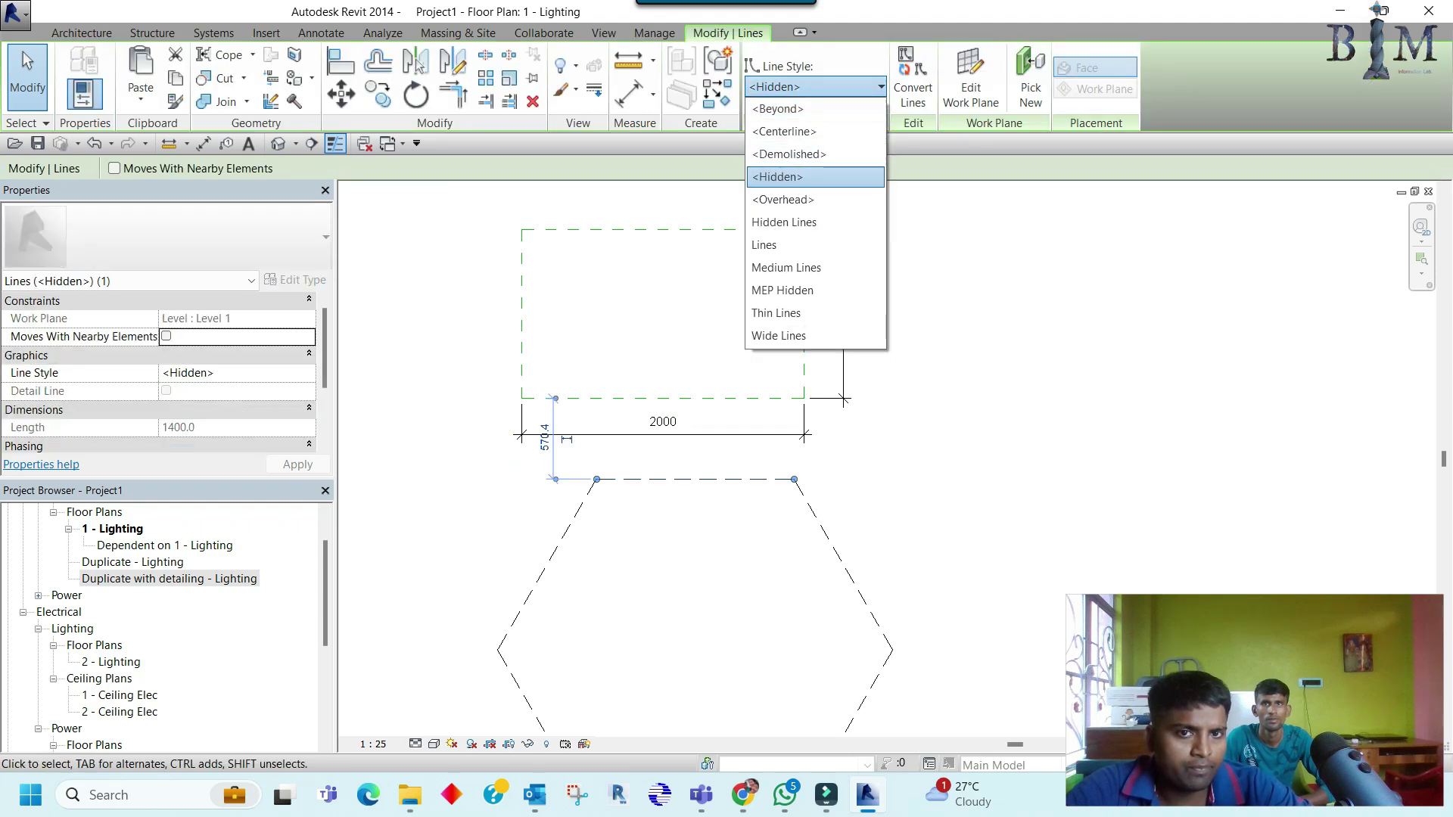
pyautogui.press('Escape')
pyautogui.press('Escape')
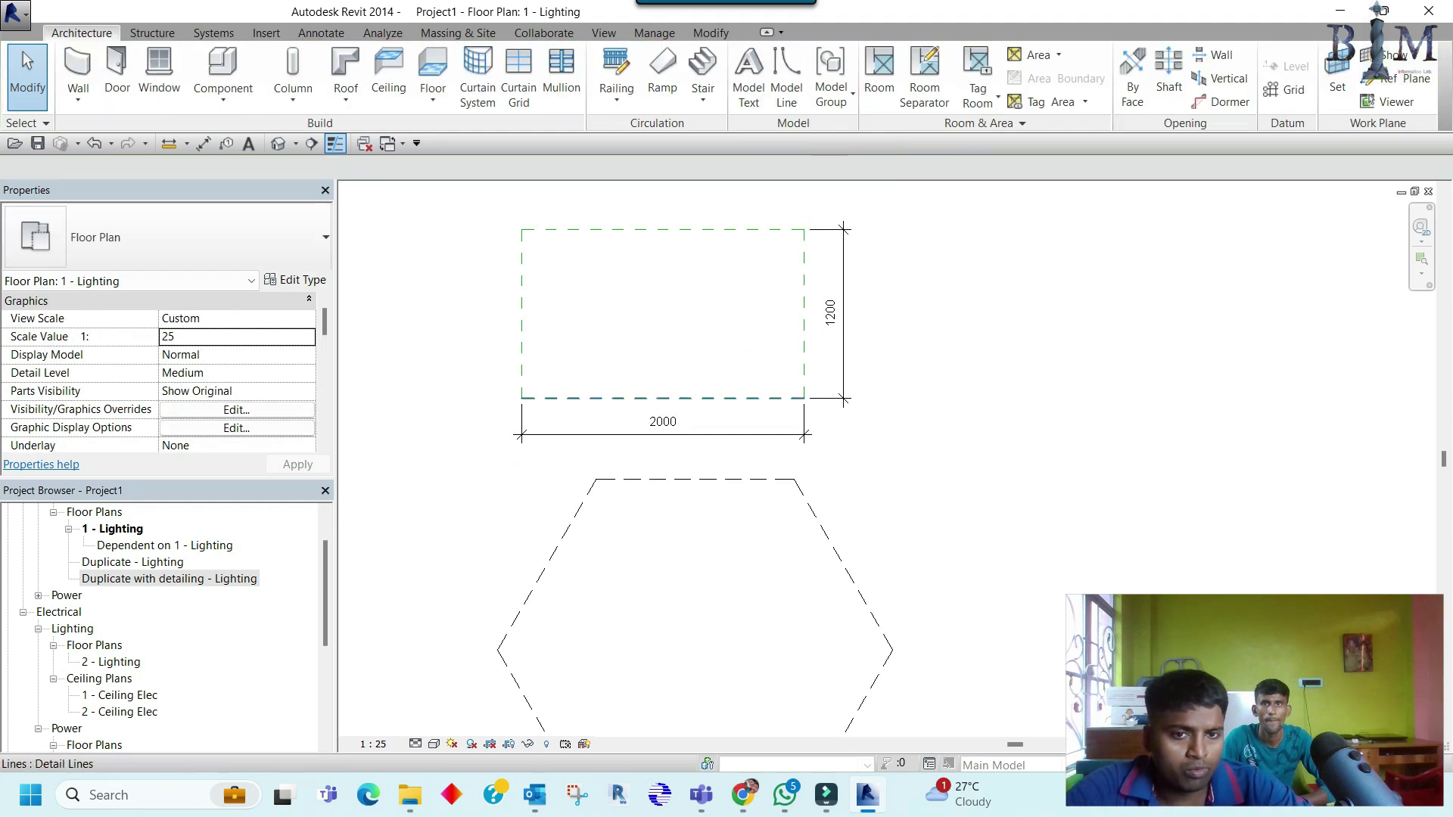
# Step: Select the rectangle's lines to confirm they now use Hidden Lines
pyautogui.click(521, 231)
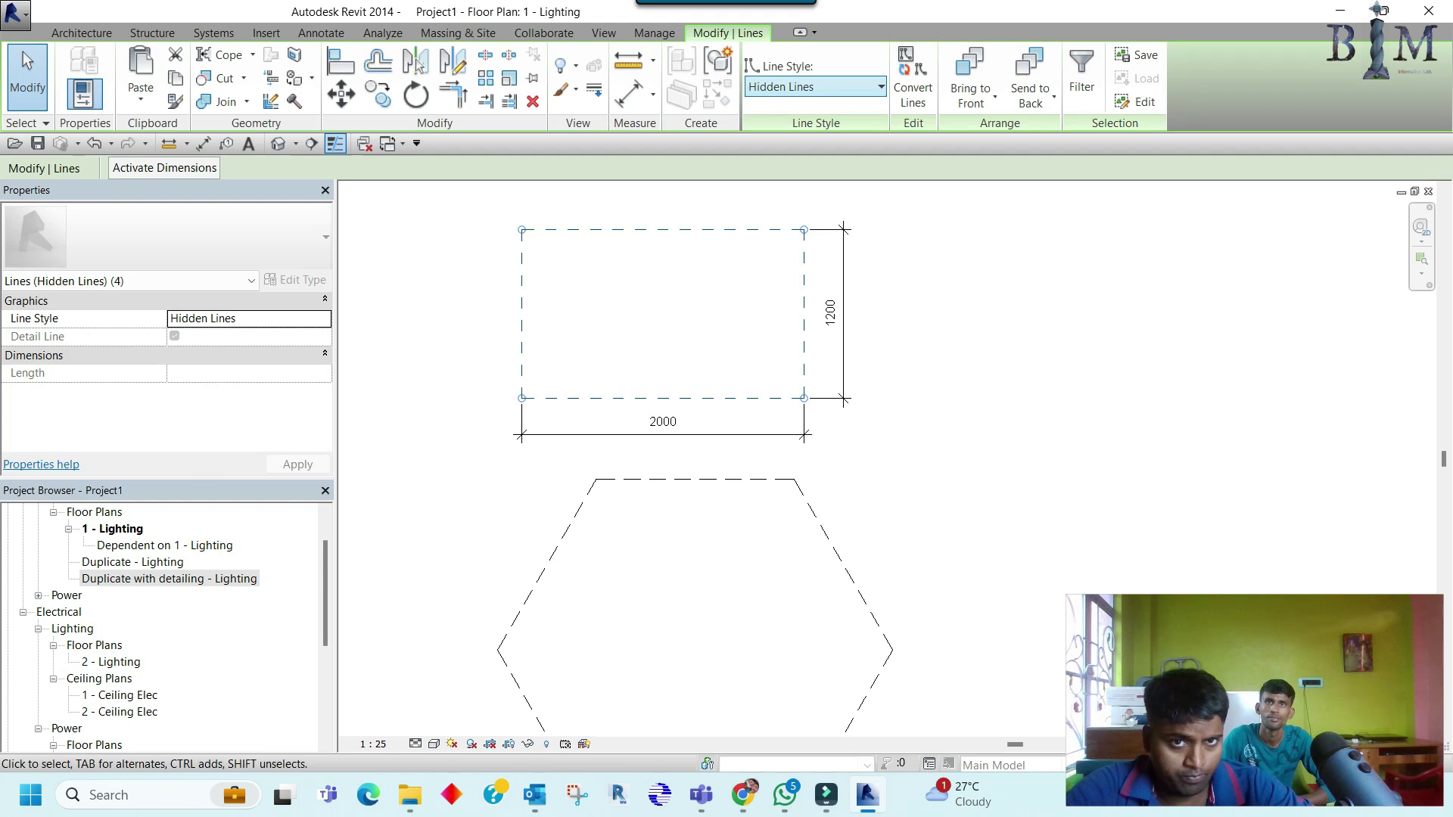
pyautogui.click(881, 86)
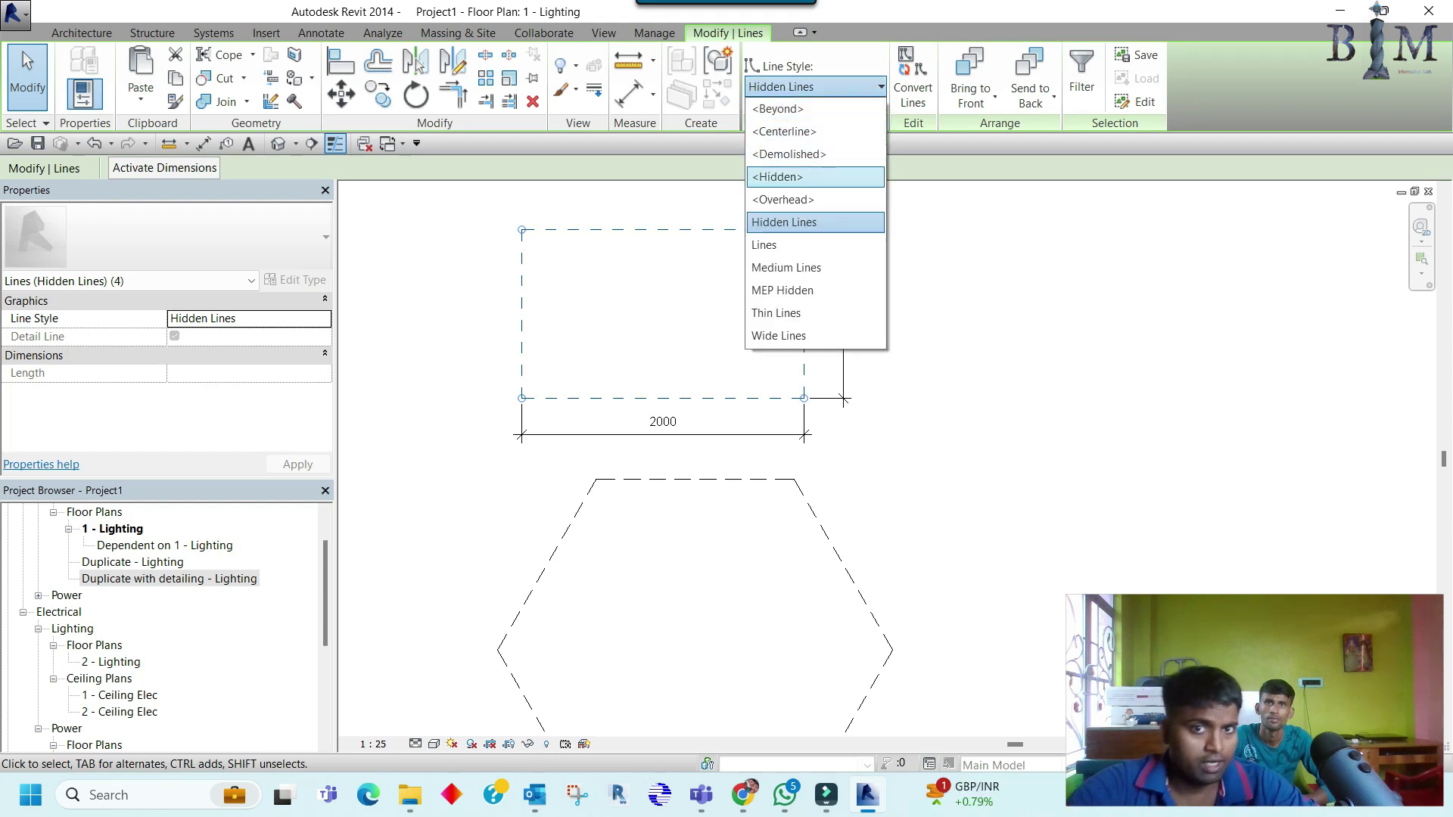
pyautogui.press('Escape')
pyautogui.press('Escape')
pyautogui.scroll(-2, 814, 347)
pyautogui.scroll(-2, 814, 347)
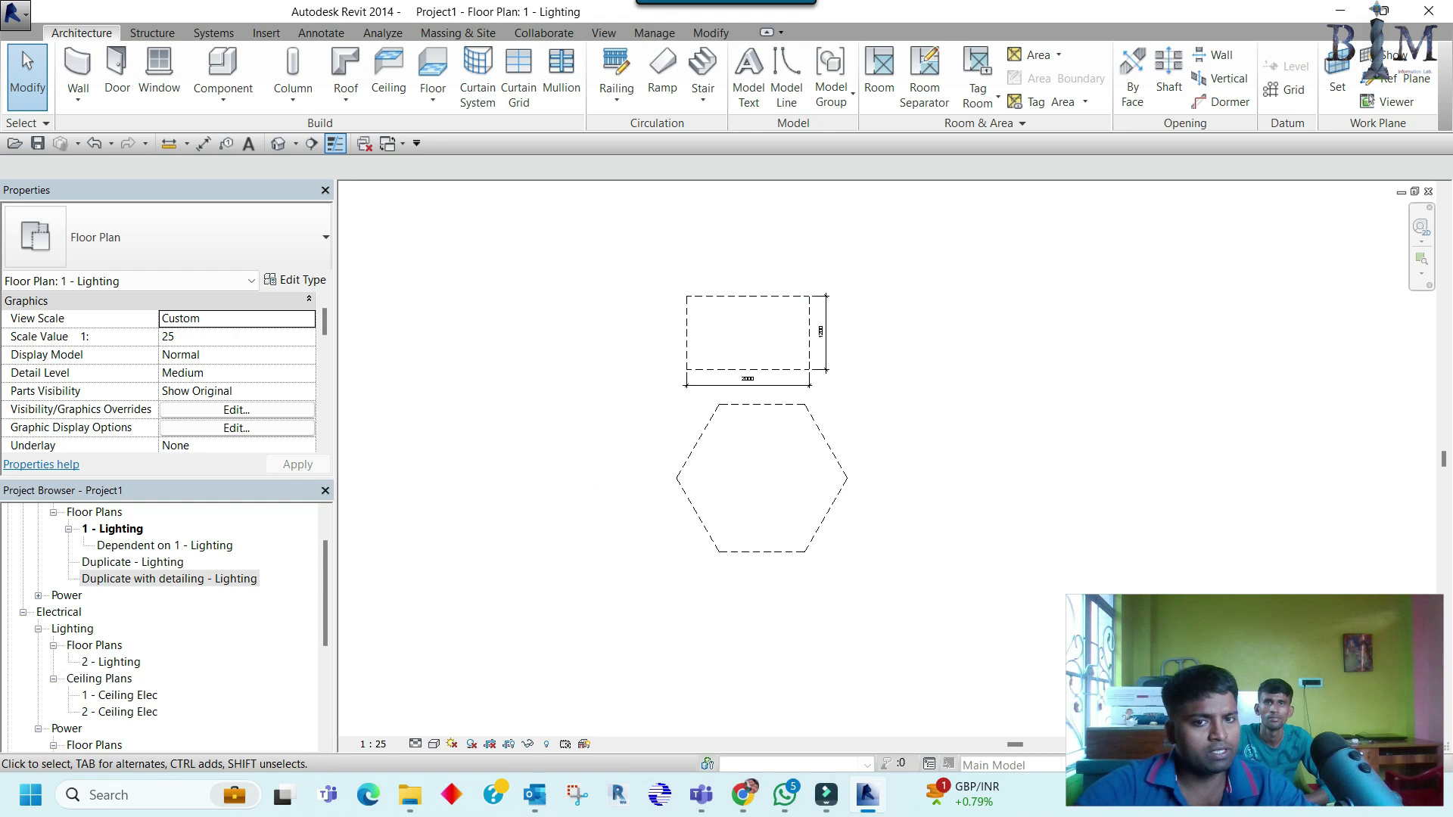
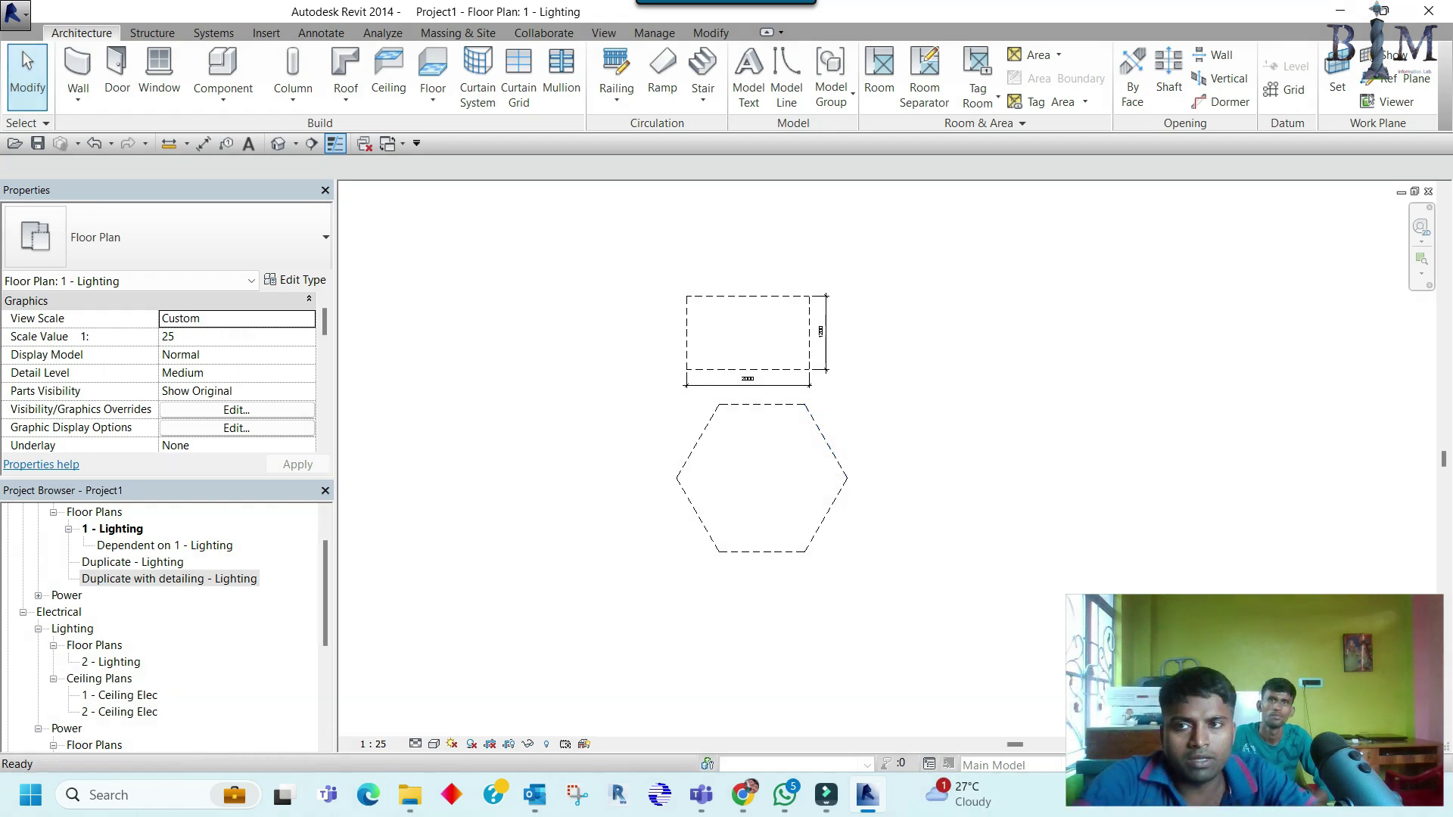
# Step: Start a new family and browse the templates, first picking Metric Mechanical Equipment
pyautogui.click(15, 13)
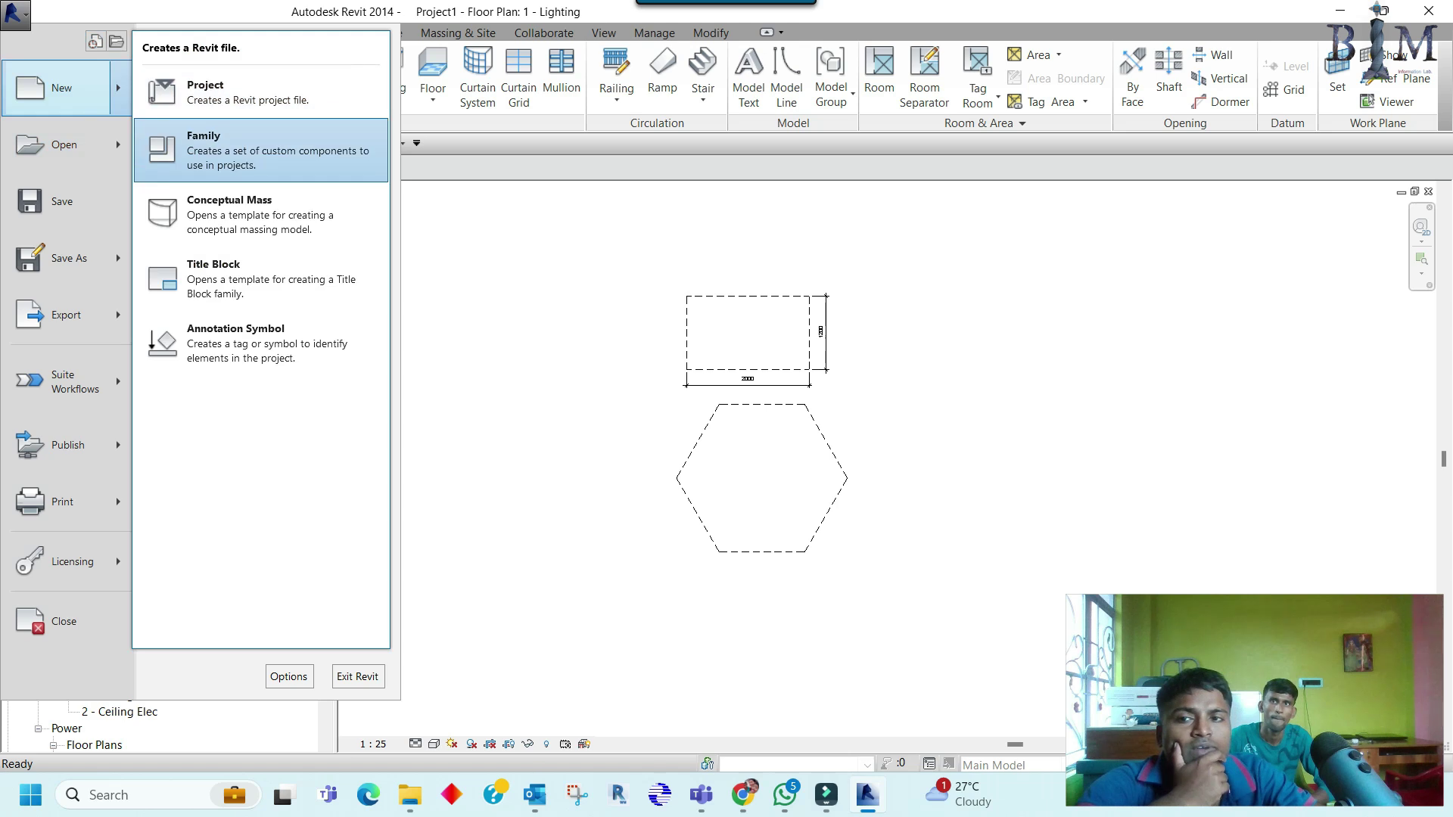
pyautogui.click(219, 150)
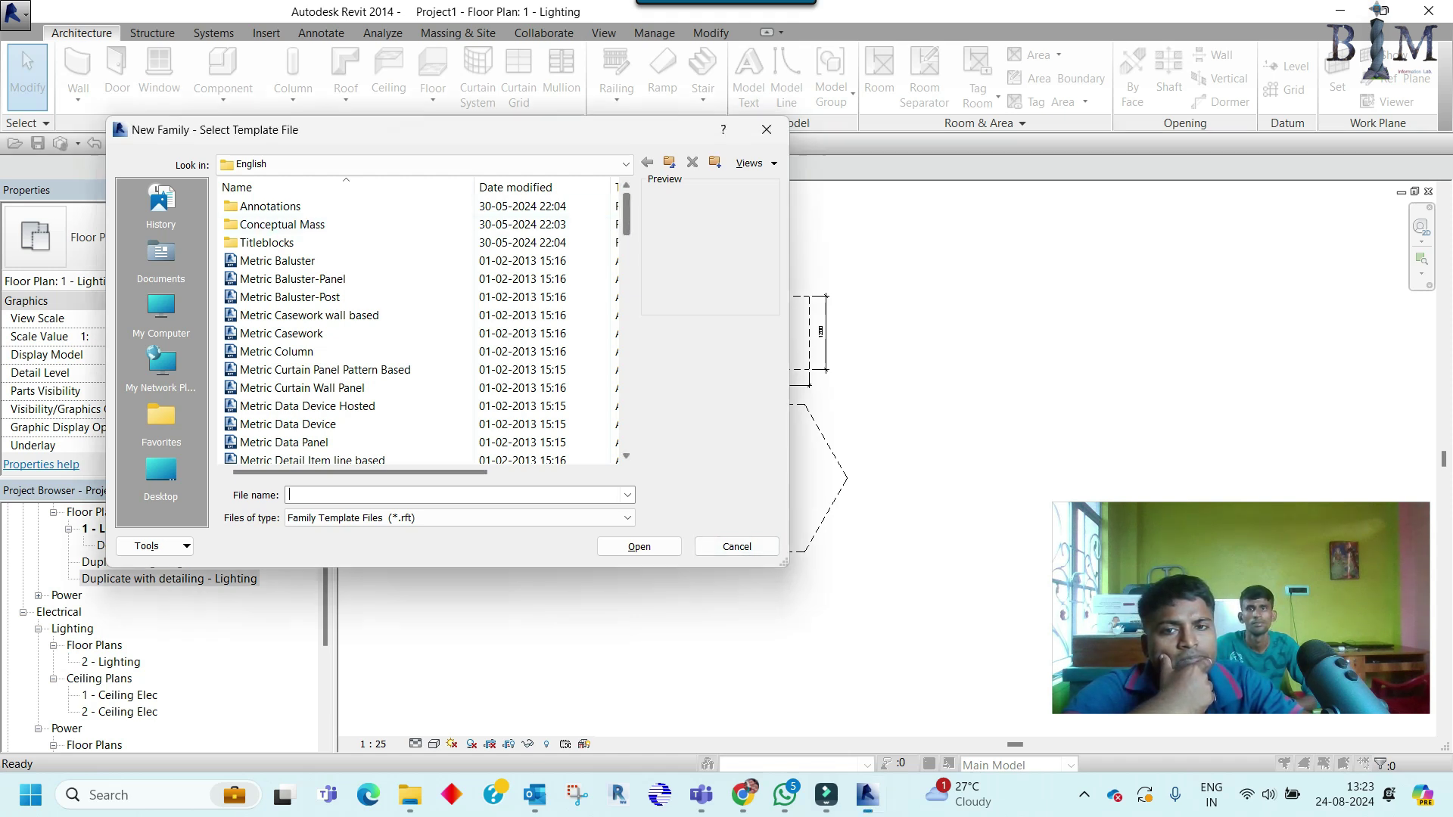
pyautogui.scroll(-5, 417, 325)
pyautogui.scroll(-3, 340, 386)
pyautogui.scroll(-4, 340, 386)
pyautogui.scroll(-1, 340, 378)
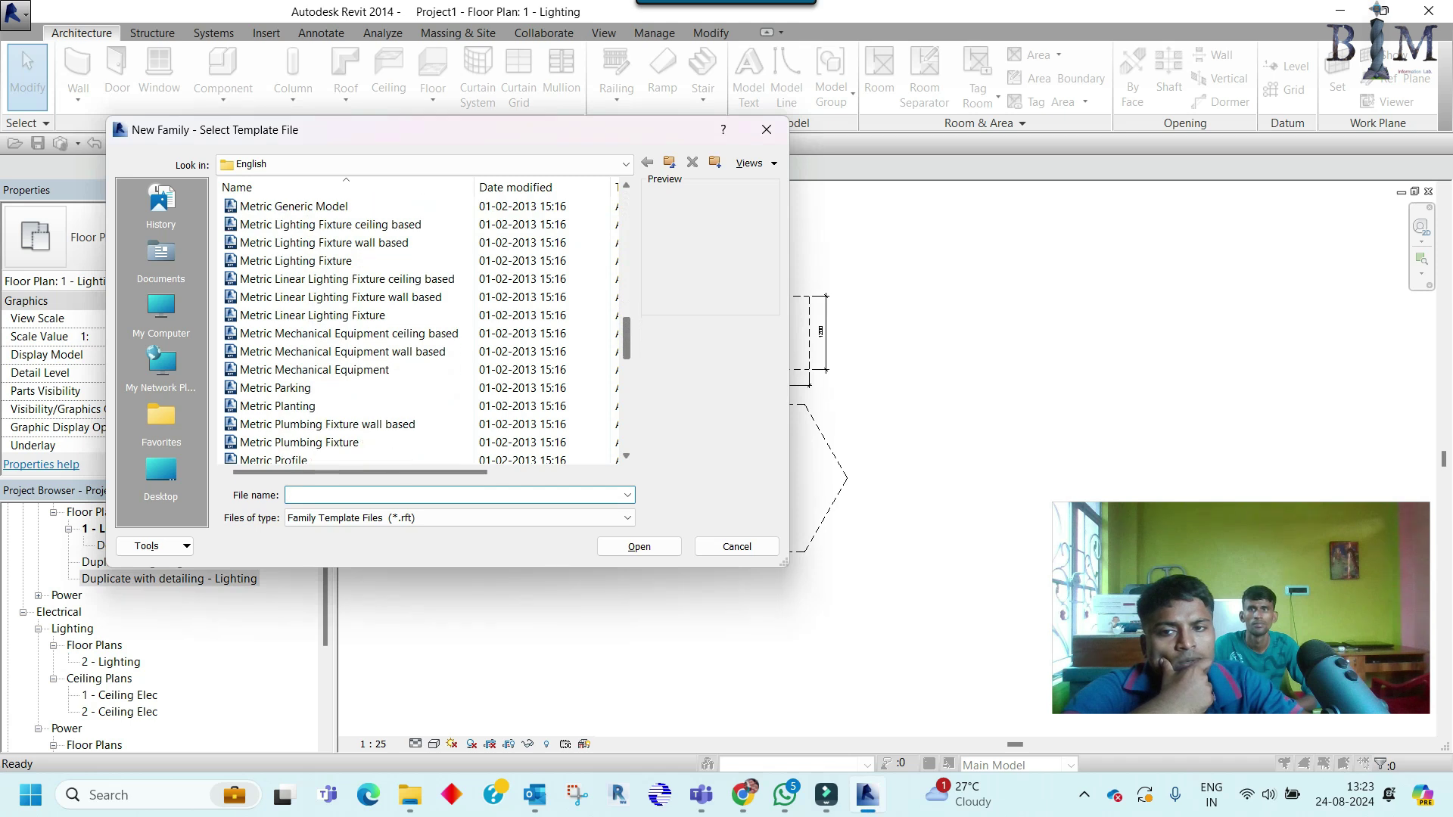
pyautogui.click(317, 371)
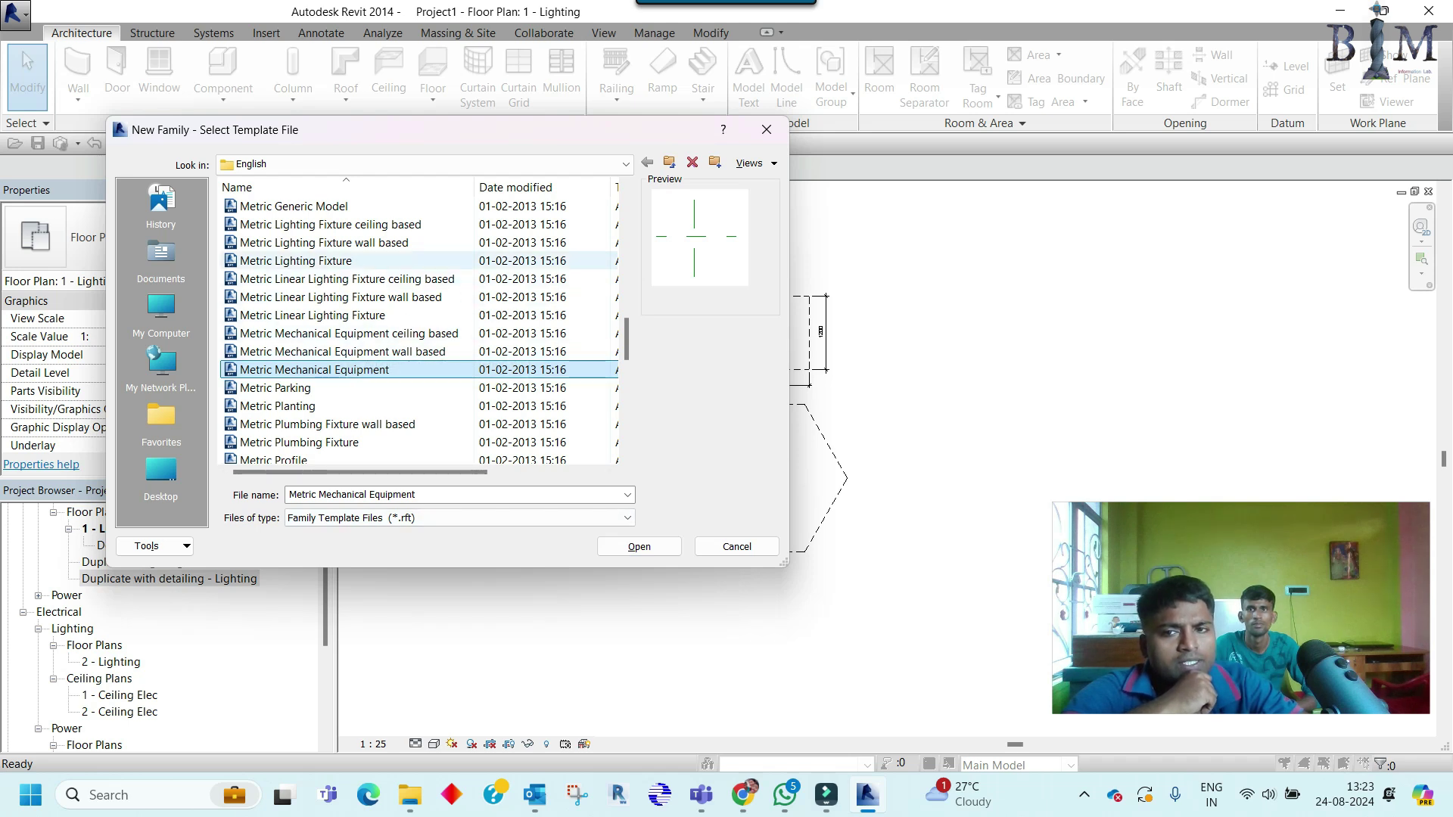
# Step: Choose Metric Electrical Equipment.rft as the family template instead
pyautogui.scroll(-2, 356, 260)
pyautogui.scroll(-3, 355, 242)
pyautogui.scroll(-4, 356, 224)
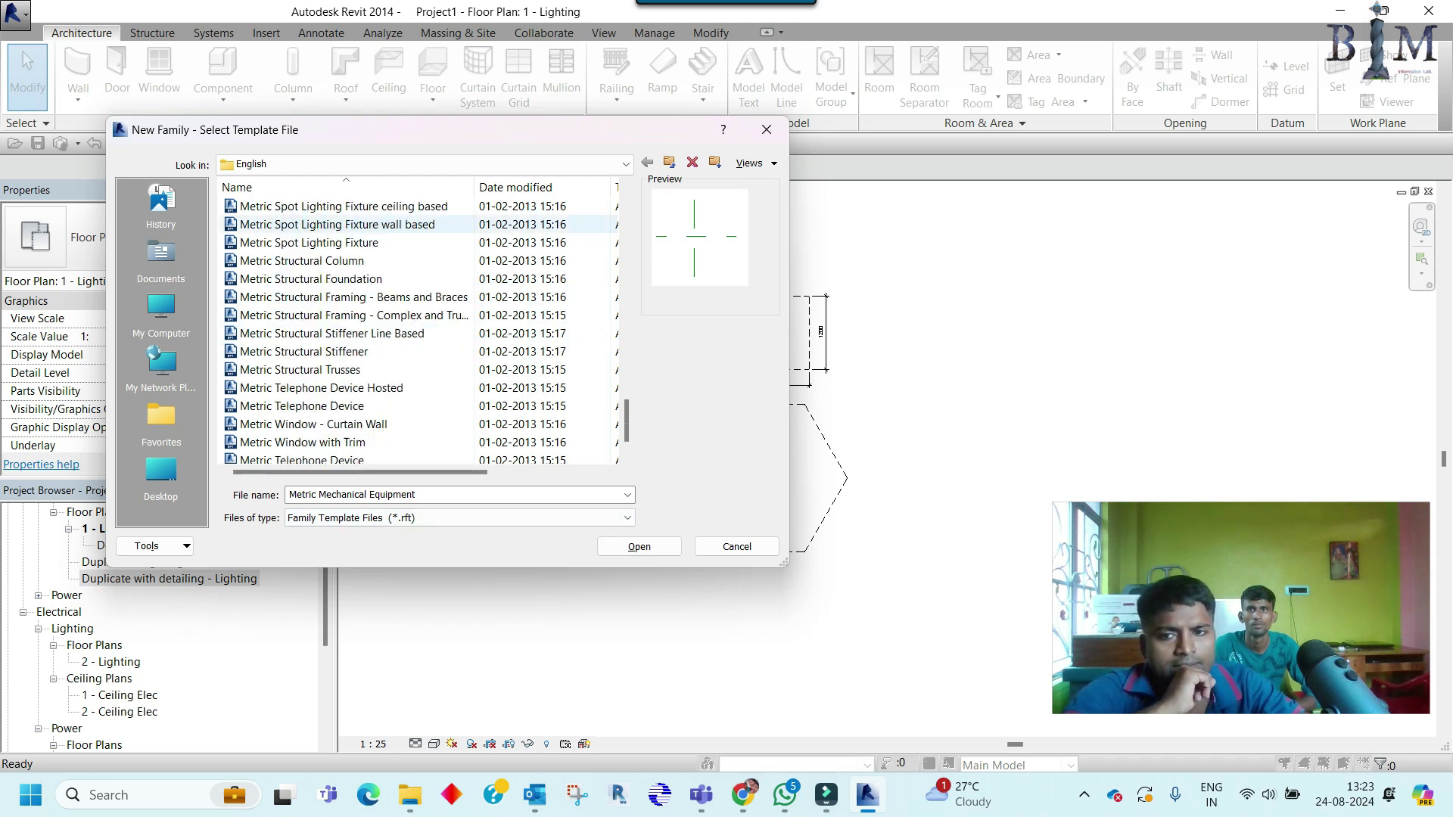
pyautogui.scroll(4, 355, 242)
pyautogui.scroll(3, 356, 265)
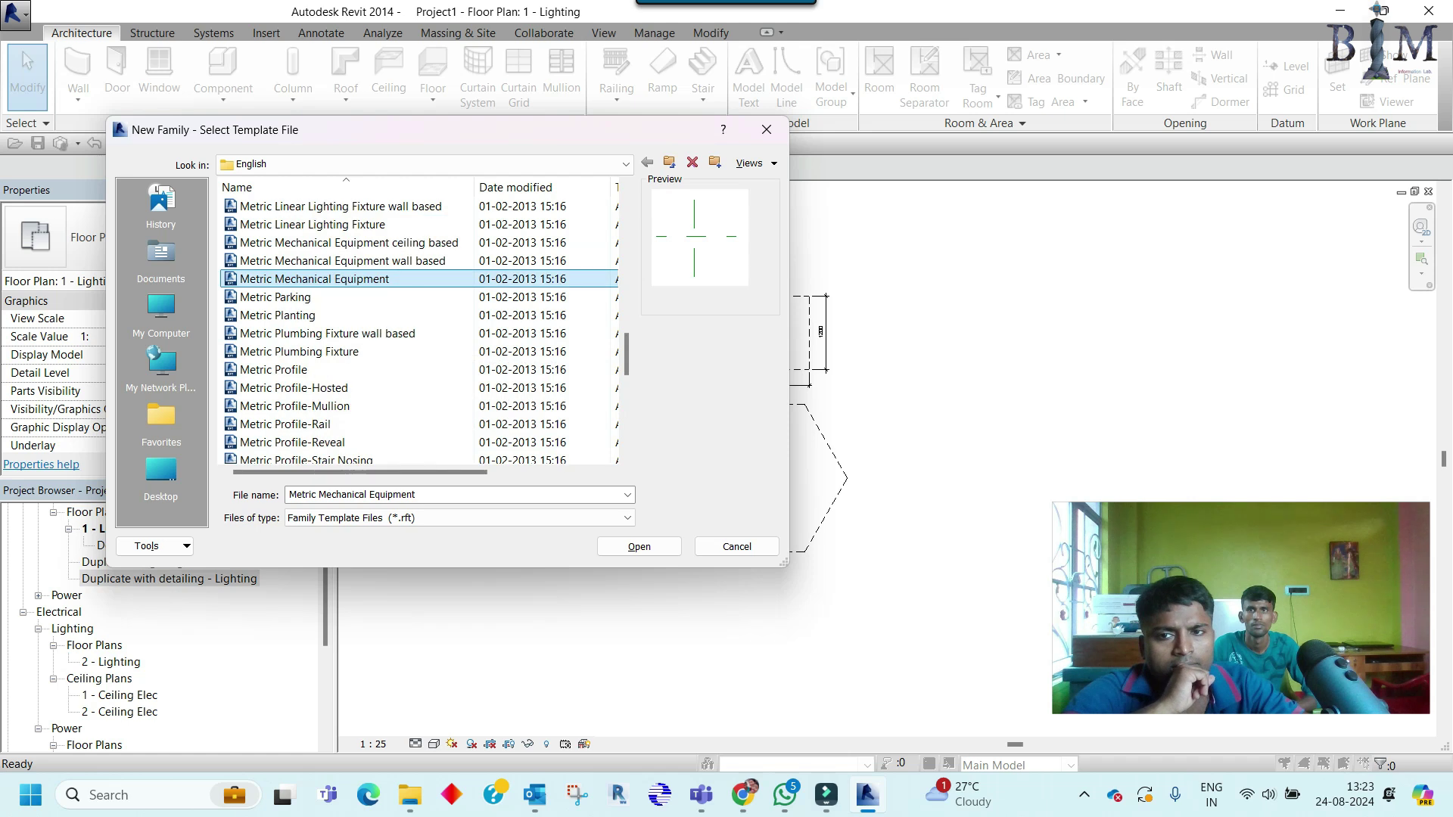
pyautogui.scroll(3, 417, 325)
pyautogui.scroll(2, 370, 392)
pyautogui.scroll(1, 370, 392)
pyautogui.scroll(2, 369, 392)
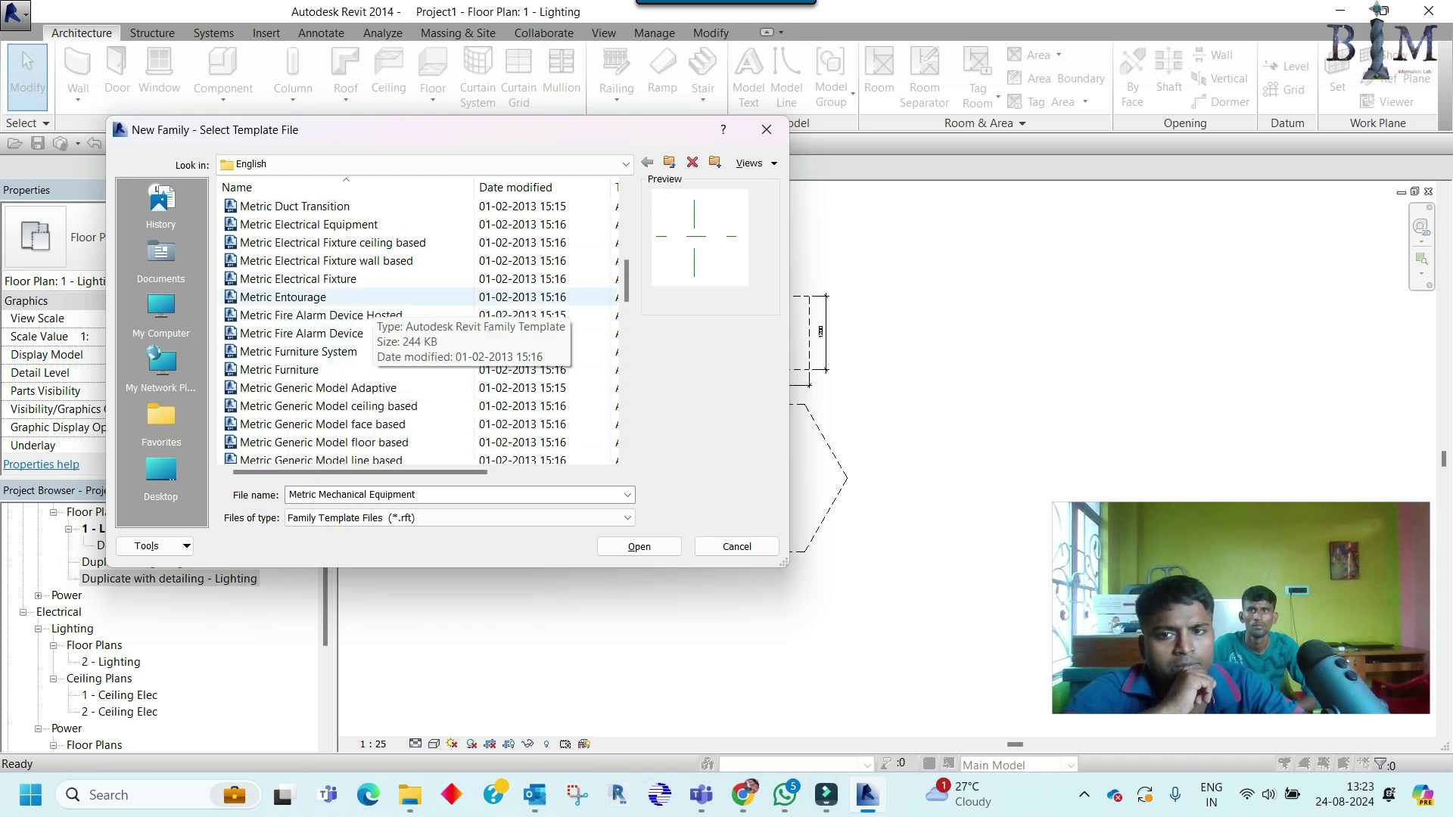
pyautogui.click(309, 224)
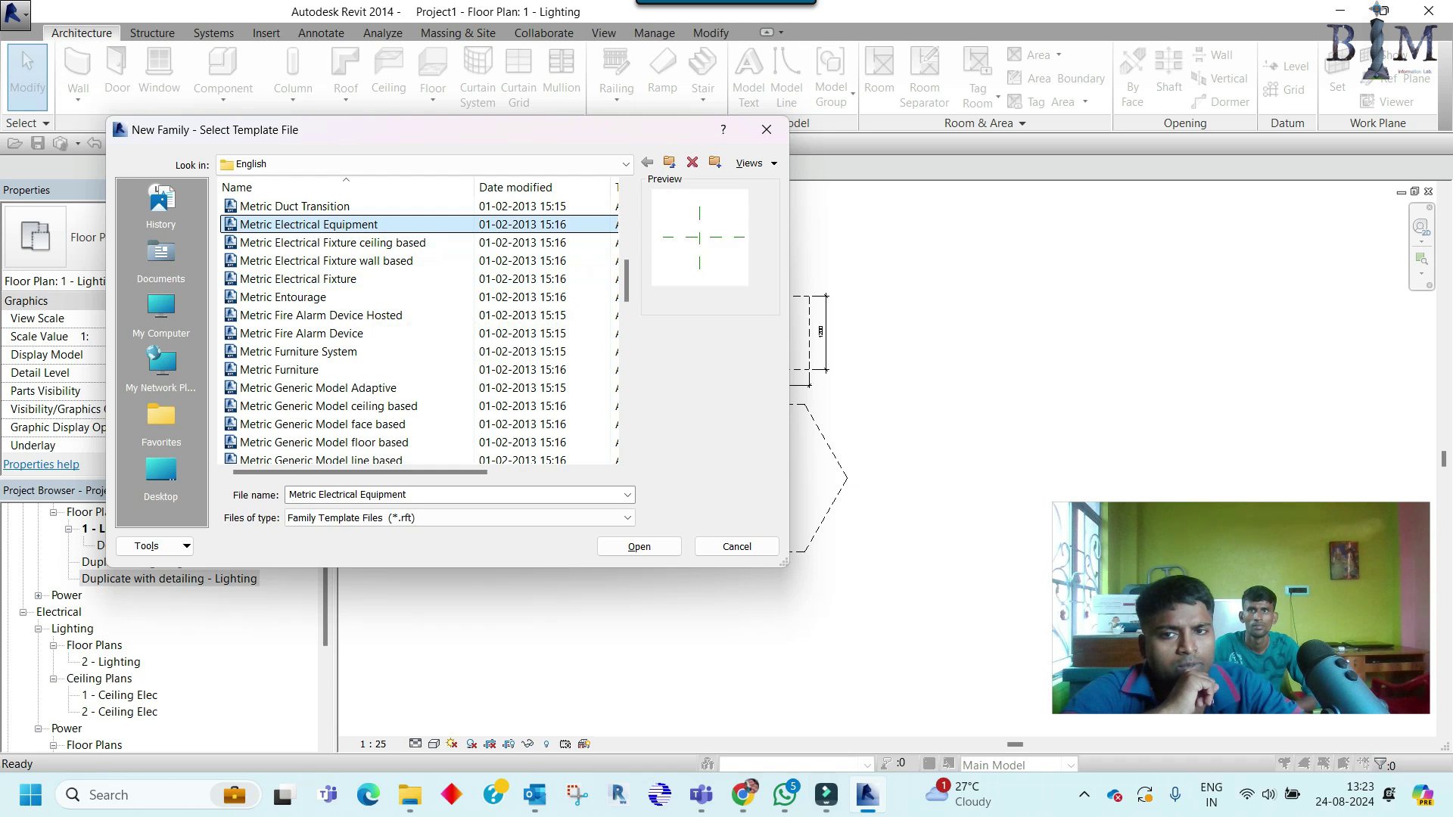
# Step: Create Family1 from the template, then return to Project1's 1 - Lighting floor plan
pyautogui.click(639, 546)
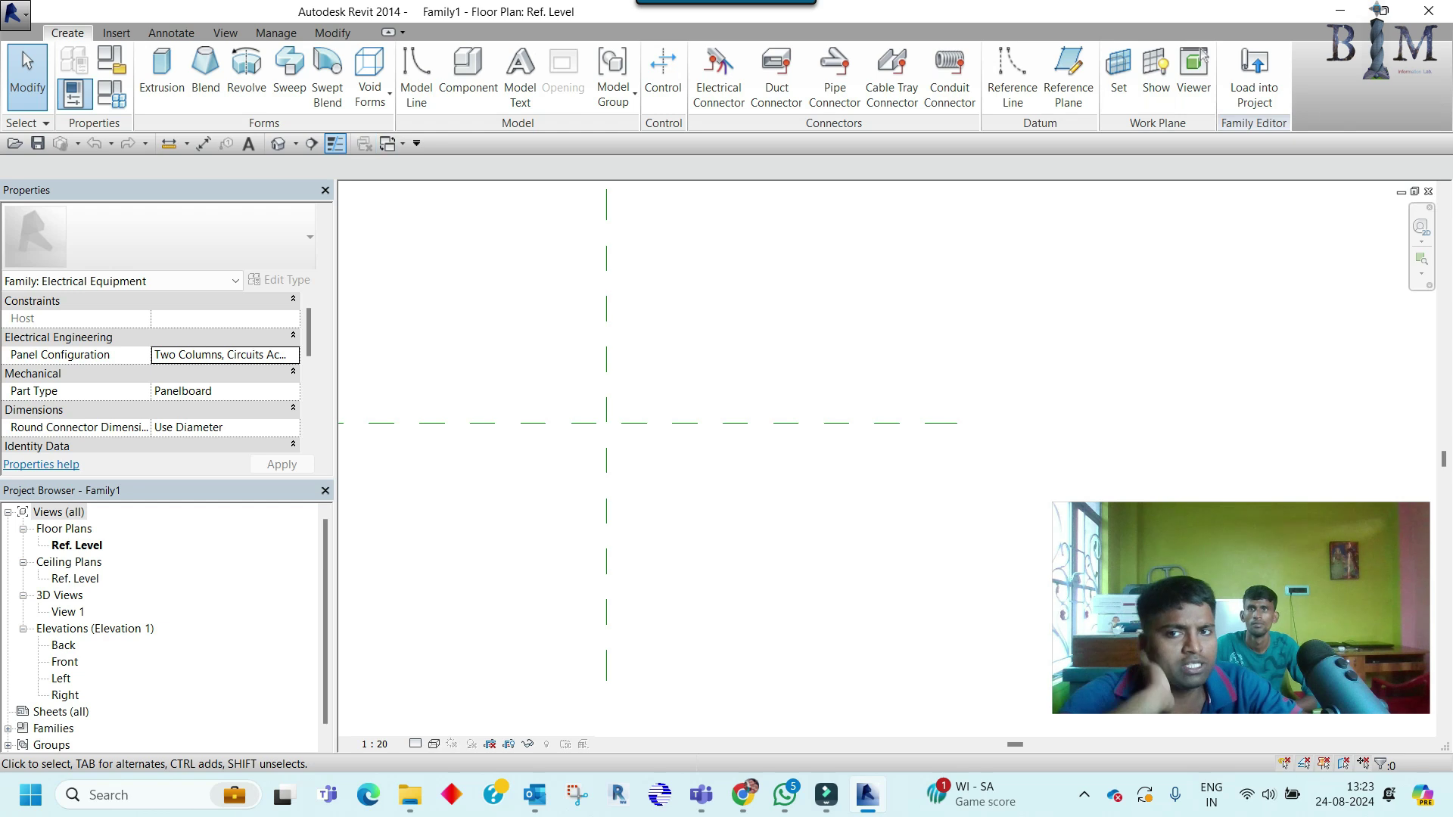
pyautogui.hotkey('ctrl', 'Tab')
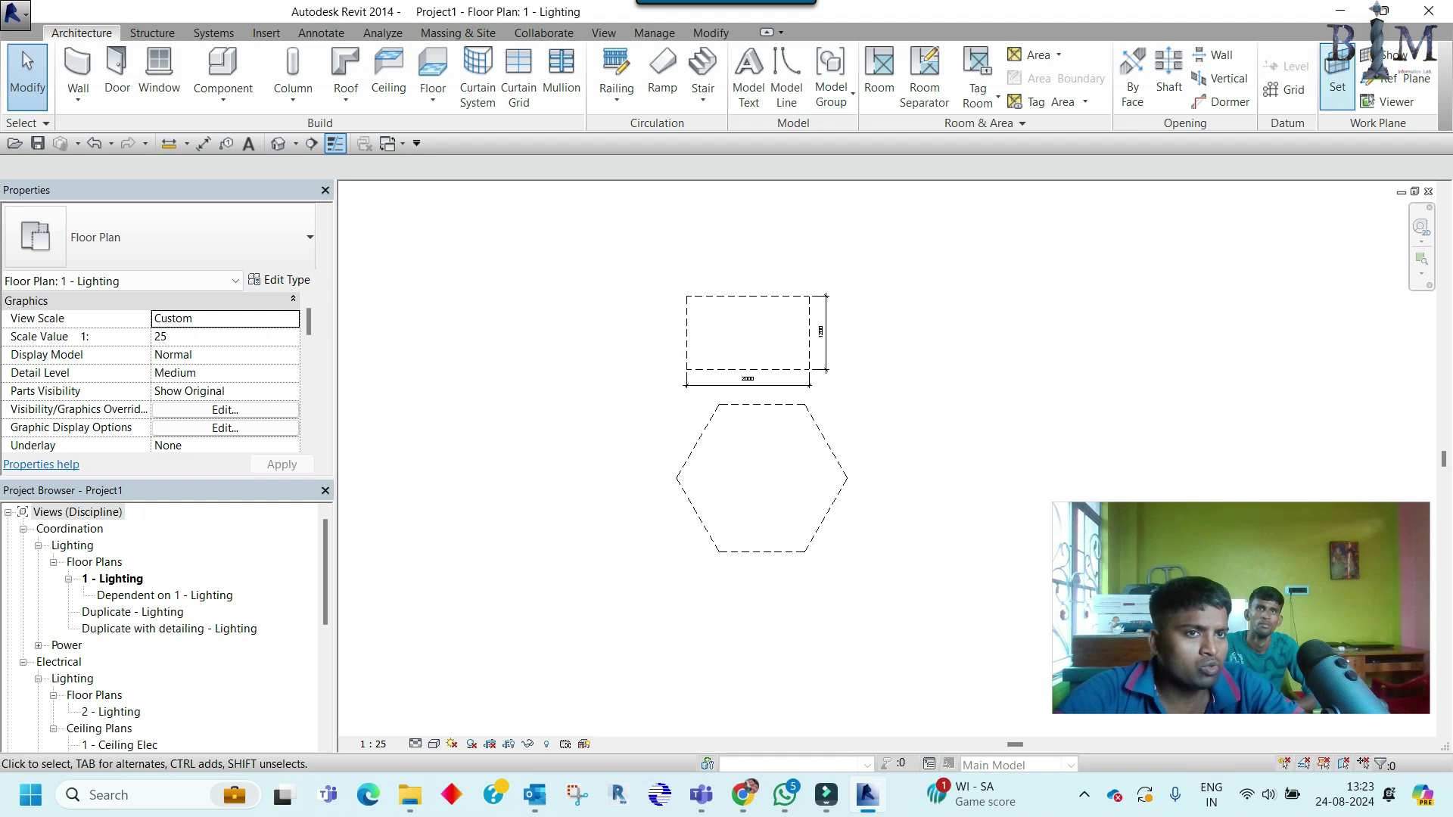
pyautogui.hotkey('ctrl', 'Tab')
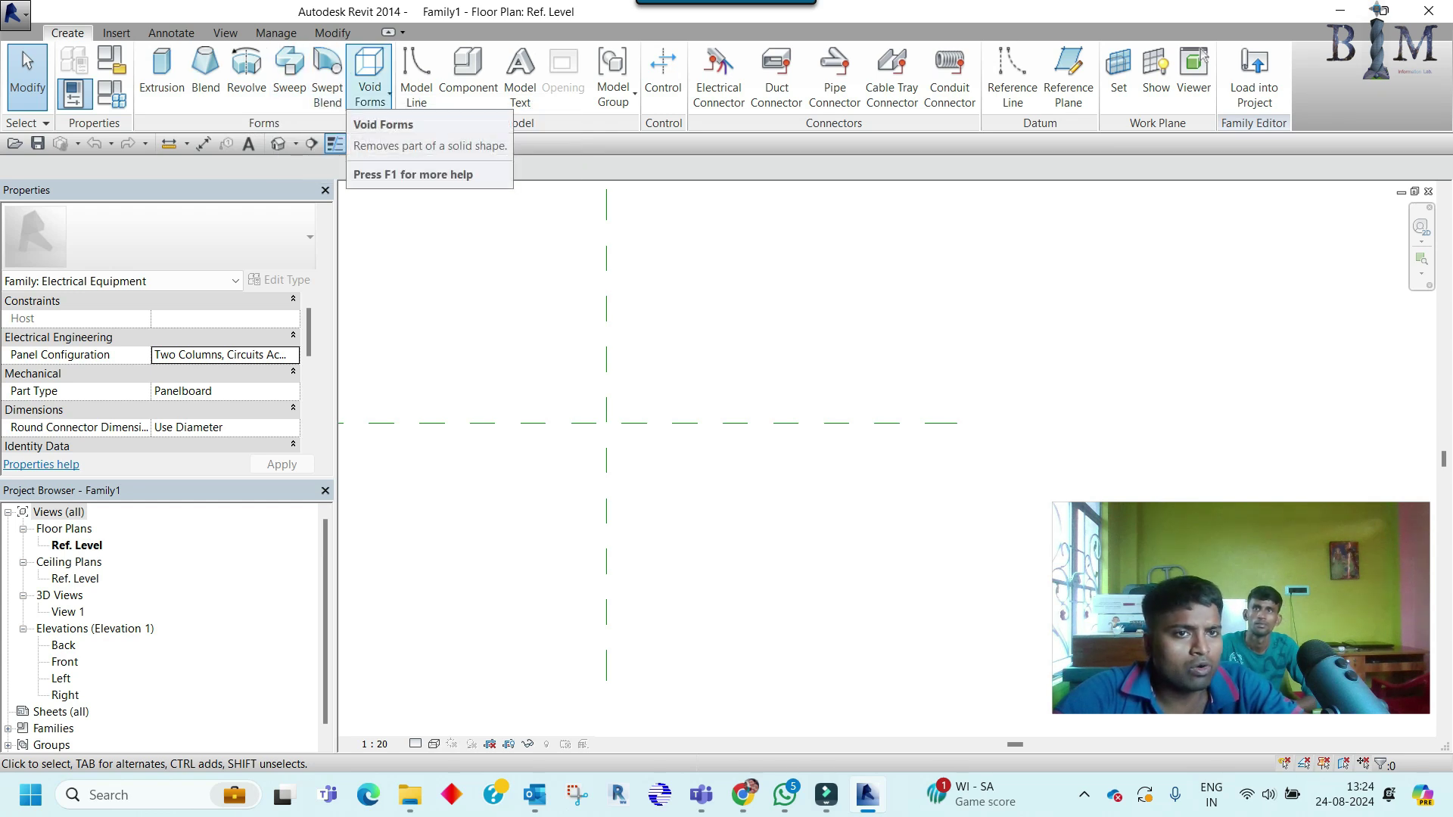
pyautogui.hotkey('ctrl', 'Tab')
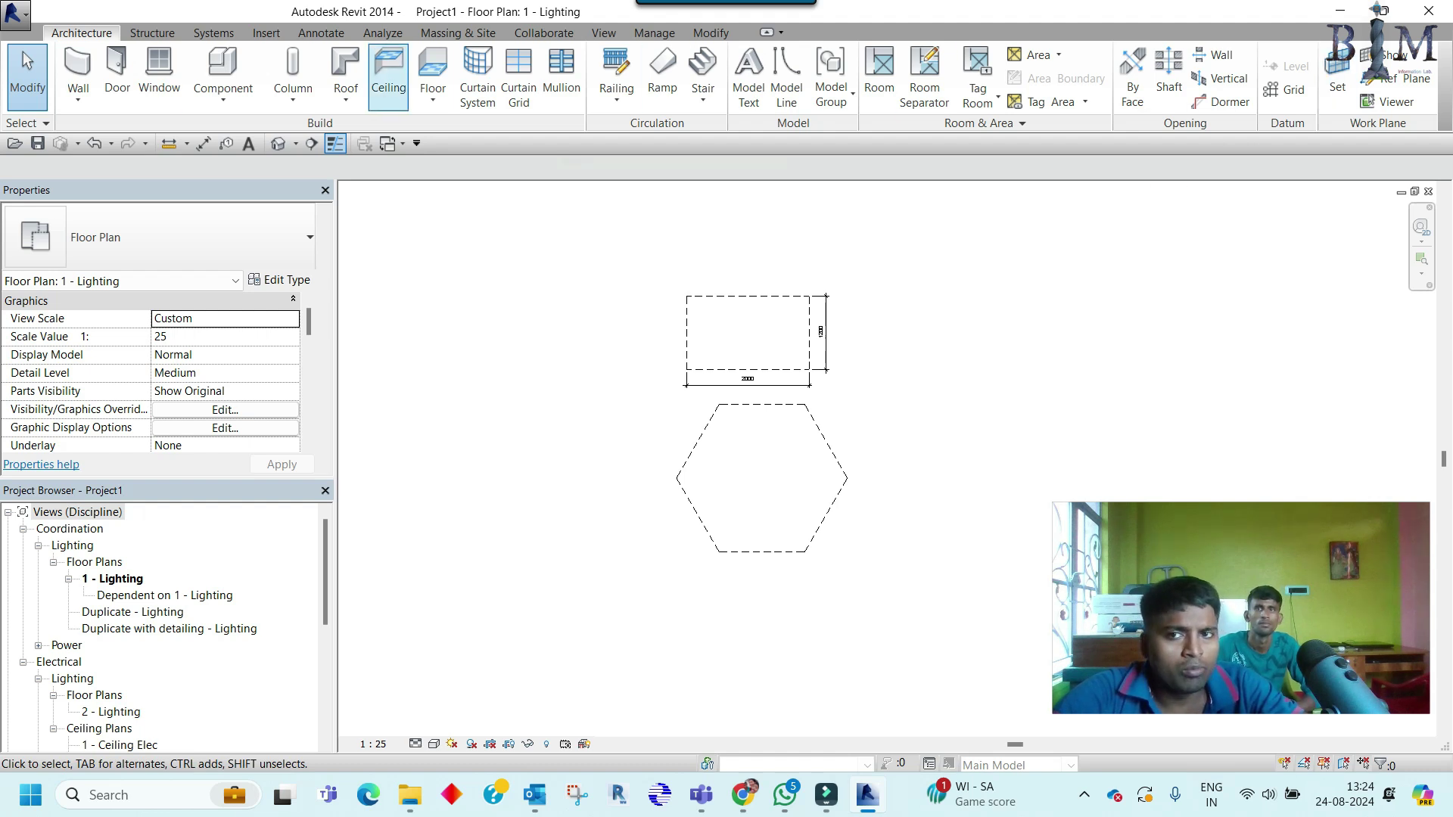
# Step: Start an in-place Electrical Equipment model named Electrical Equipment 1
pyautogui.click(224, 97)
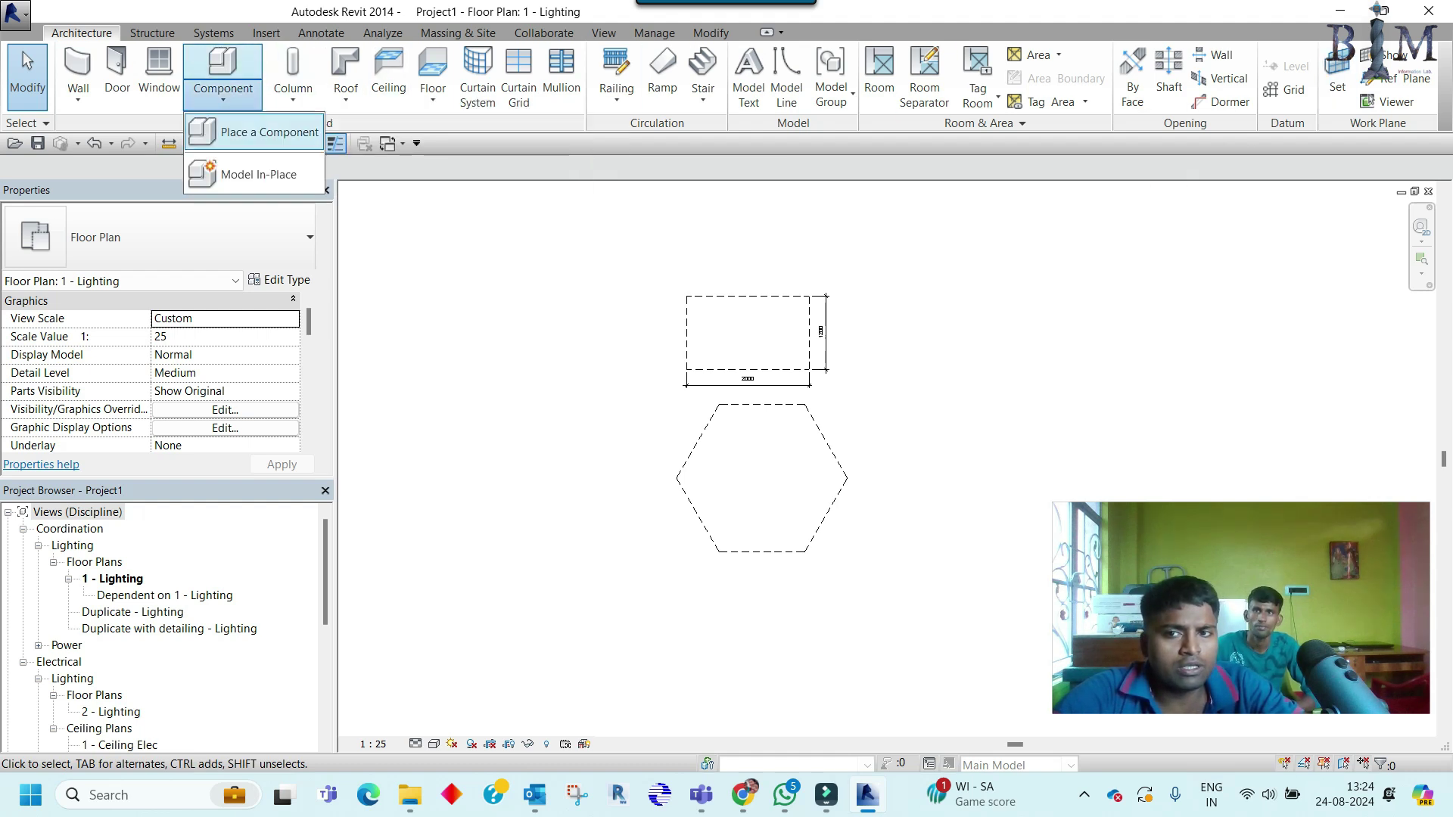
pyautogui.click(258, 174)
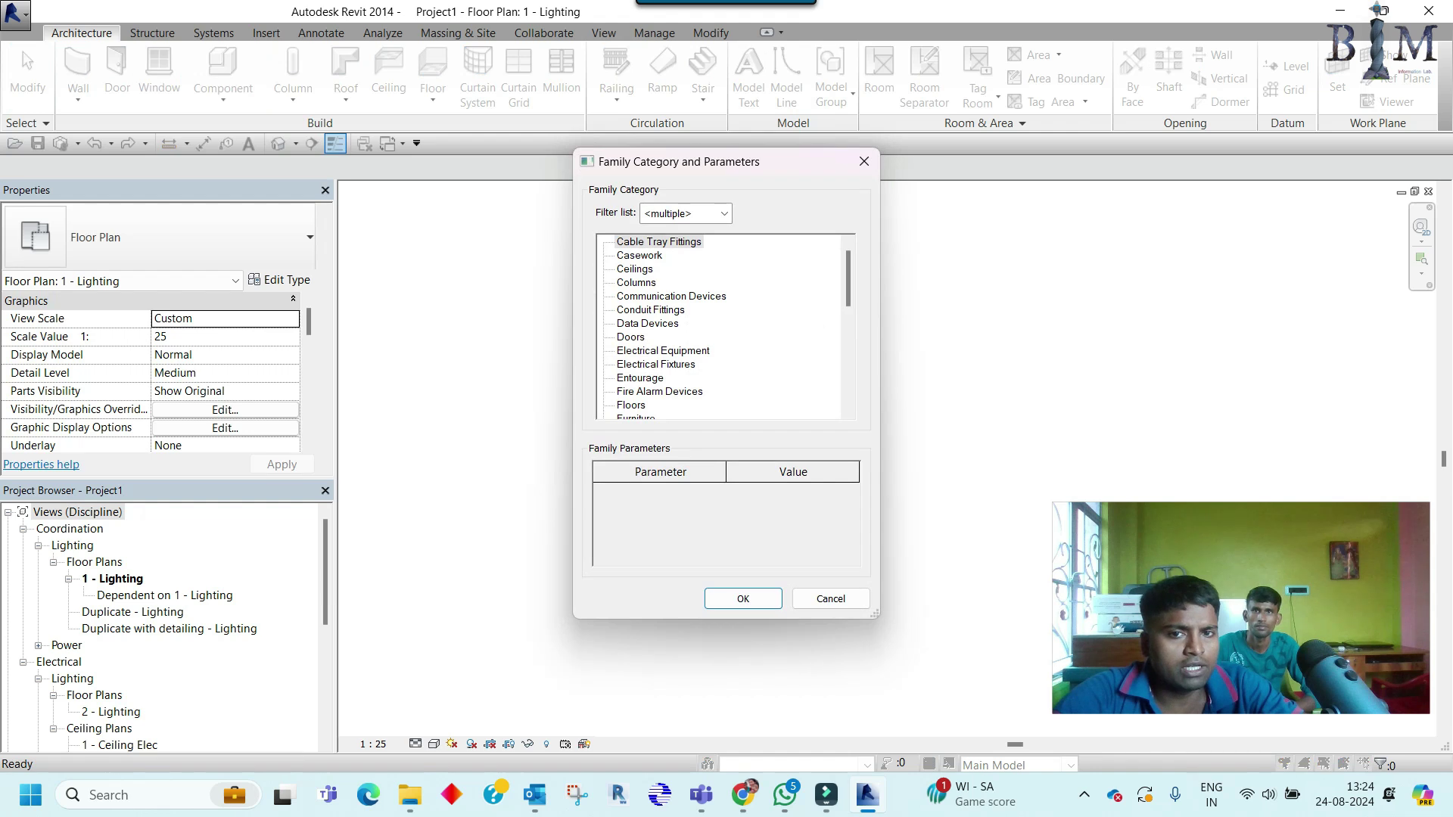
pyautogui.click(662, 351)
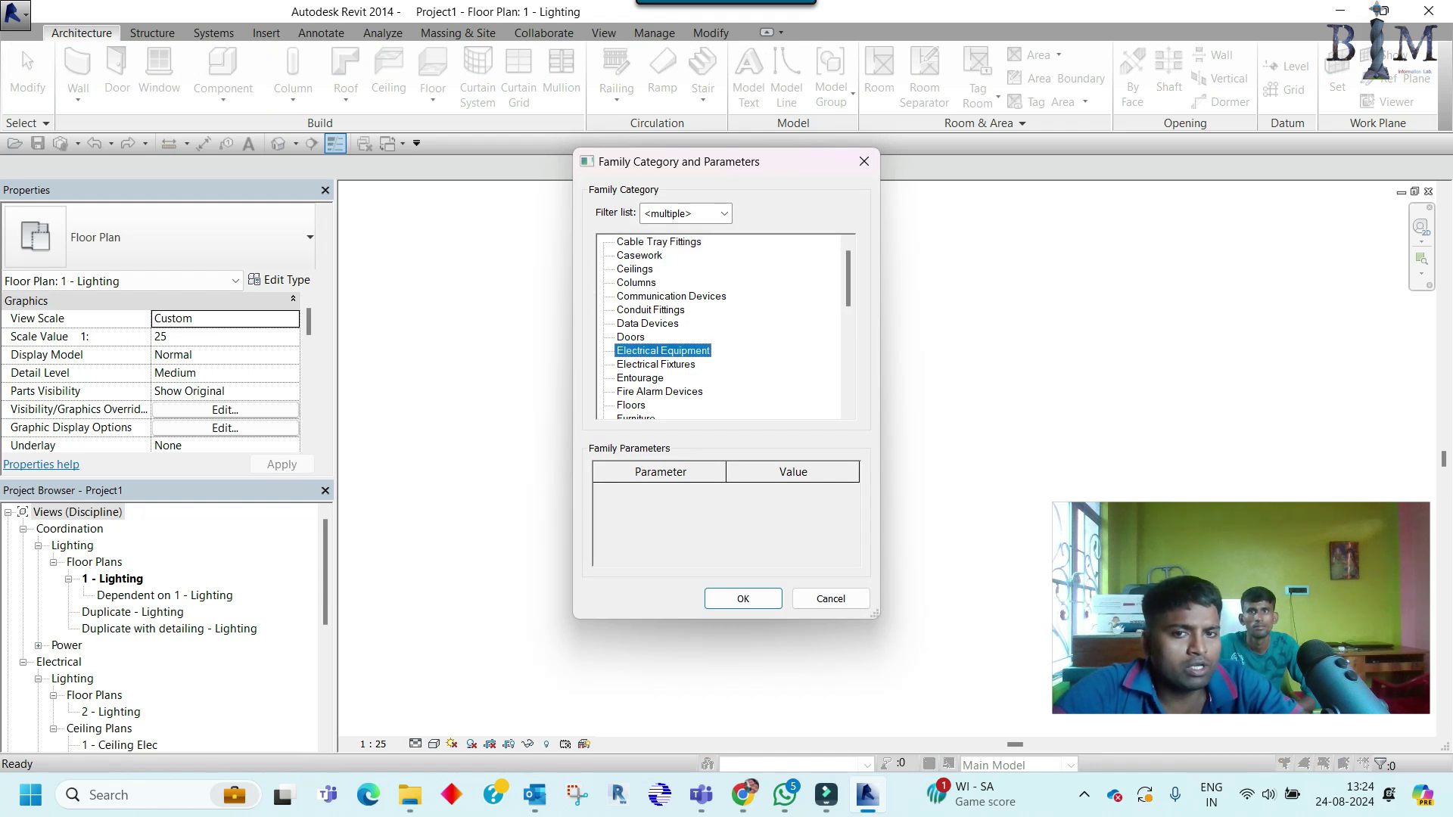
pyautogui.click(743, 599)
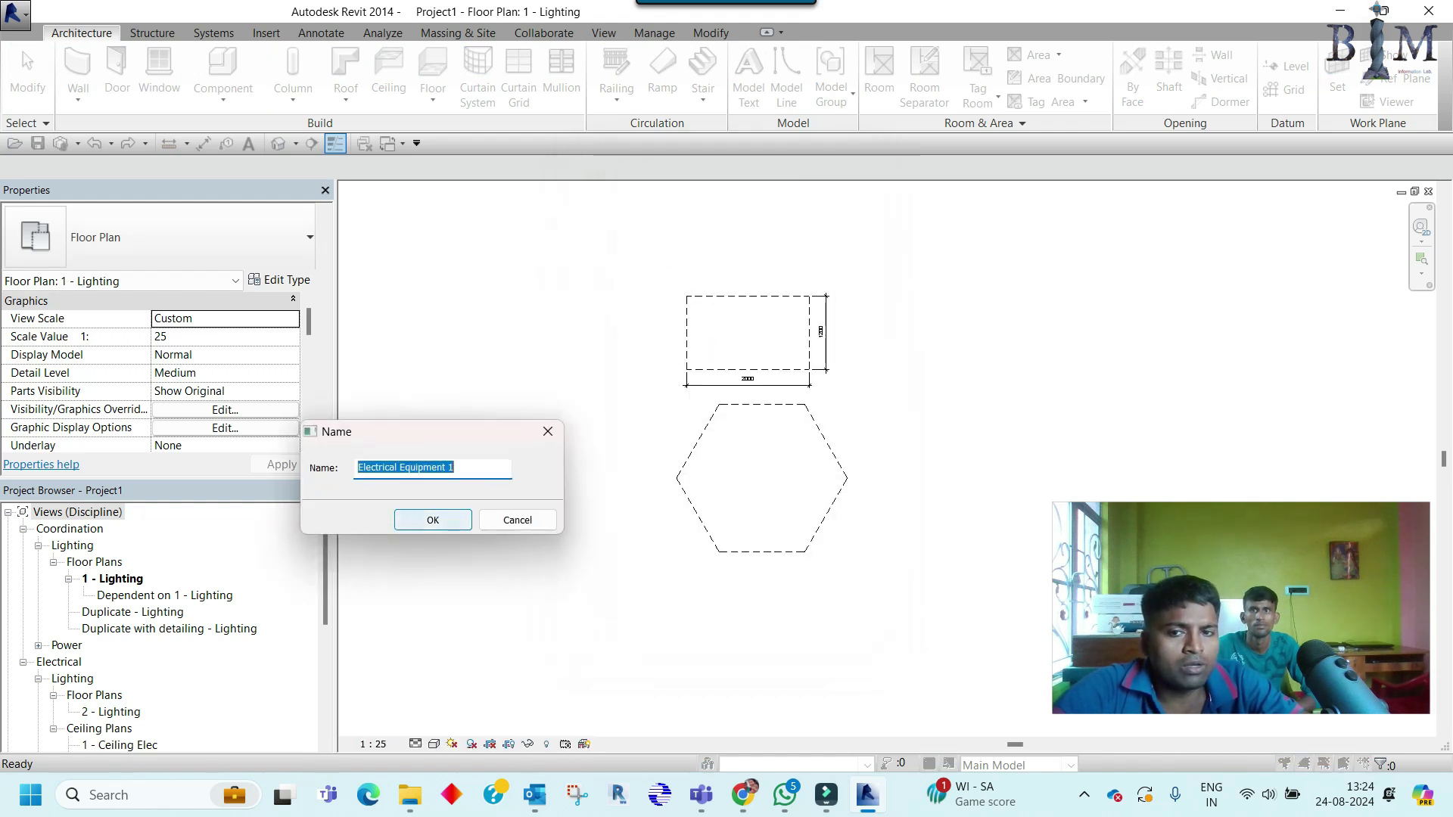
pyautogui.click(424, 521)
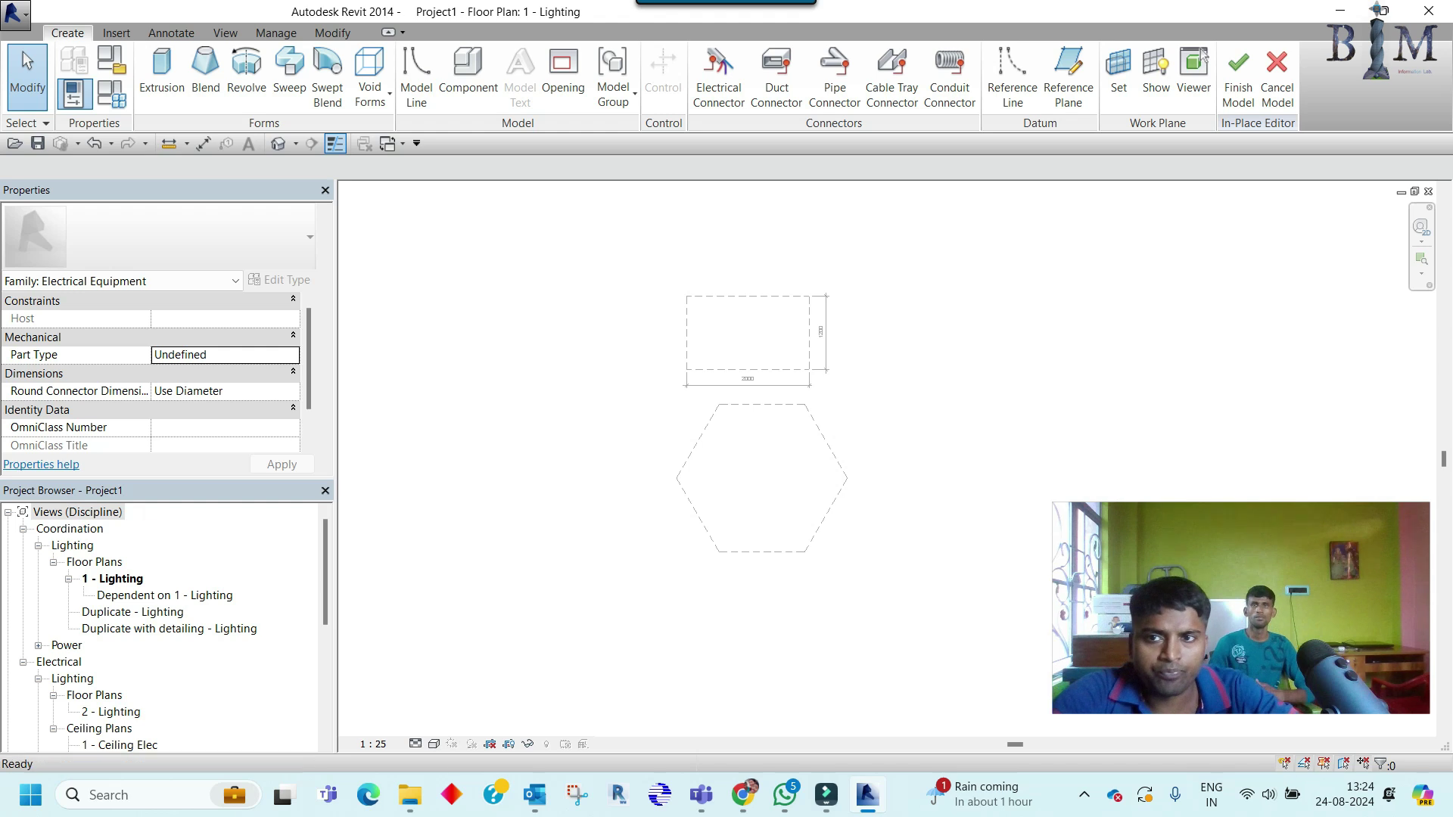
# Step: Exit the in-place model and switch to the Family1 family editor
pyautogui.click(1277, 75)
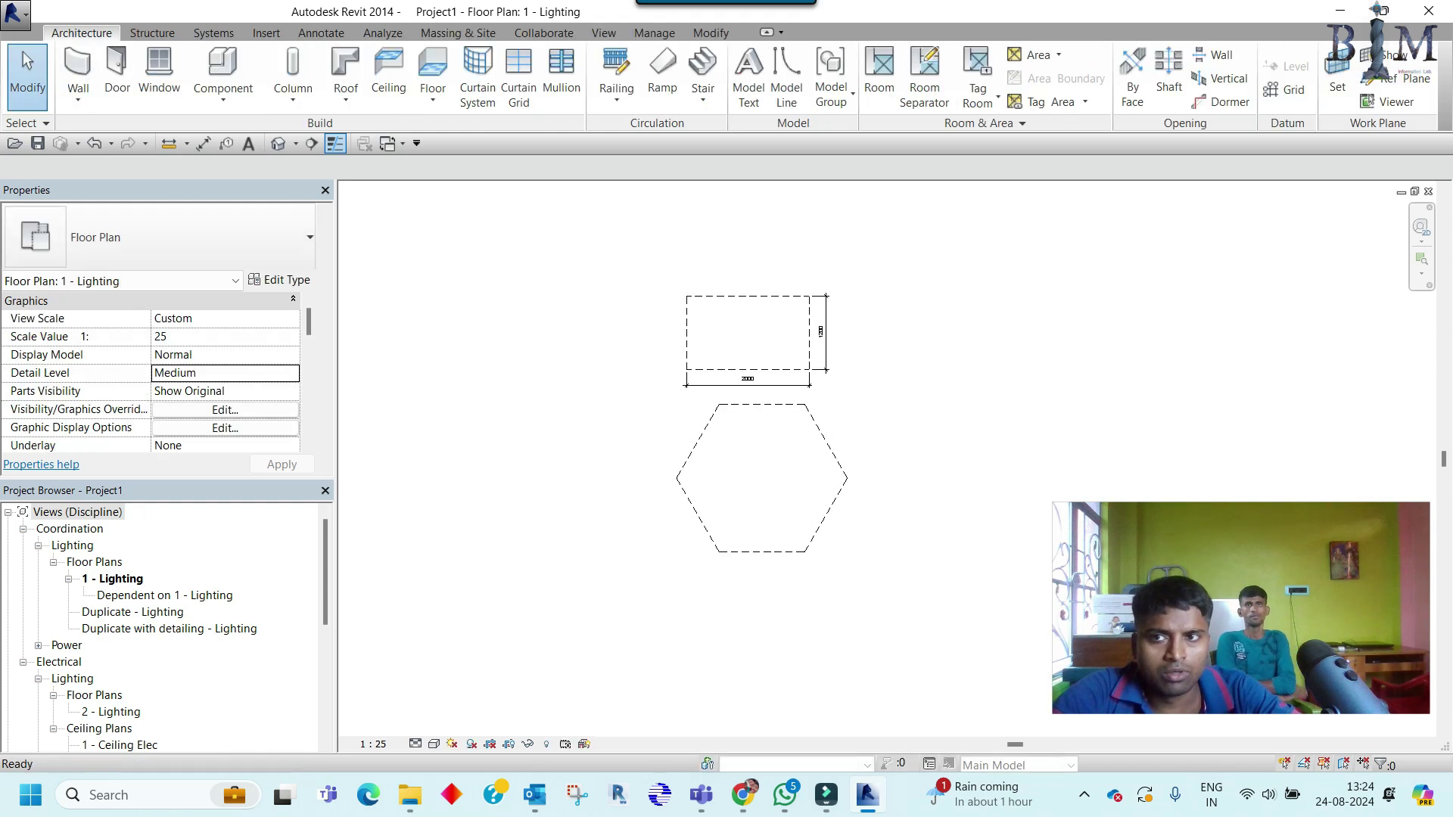
pyautogui.click(222, 95)
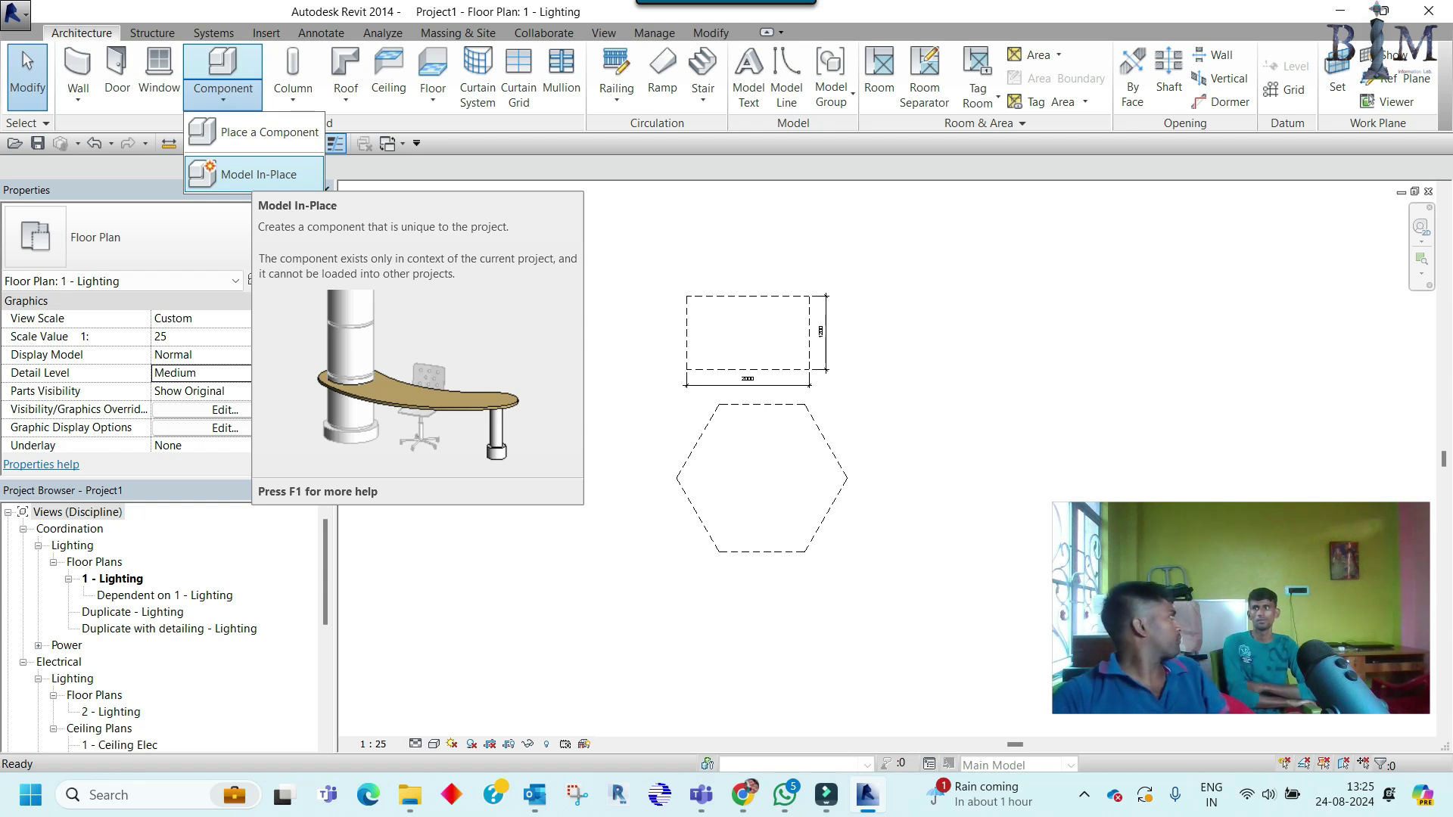
pyautogui.press('Escape')
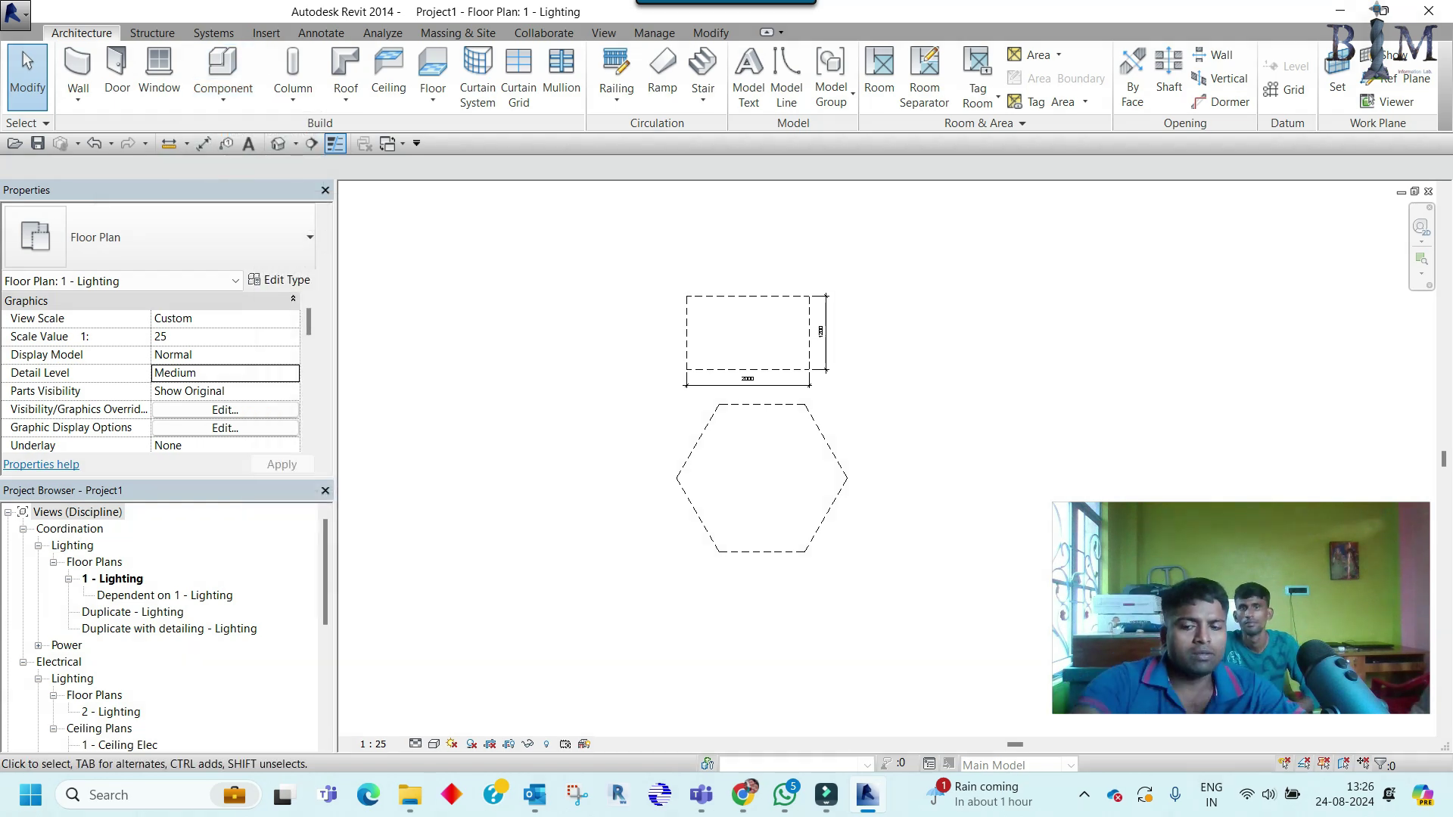
pyautogui.hotkey('ctrl', 'Tab')
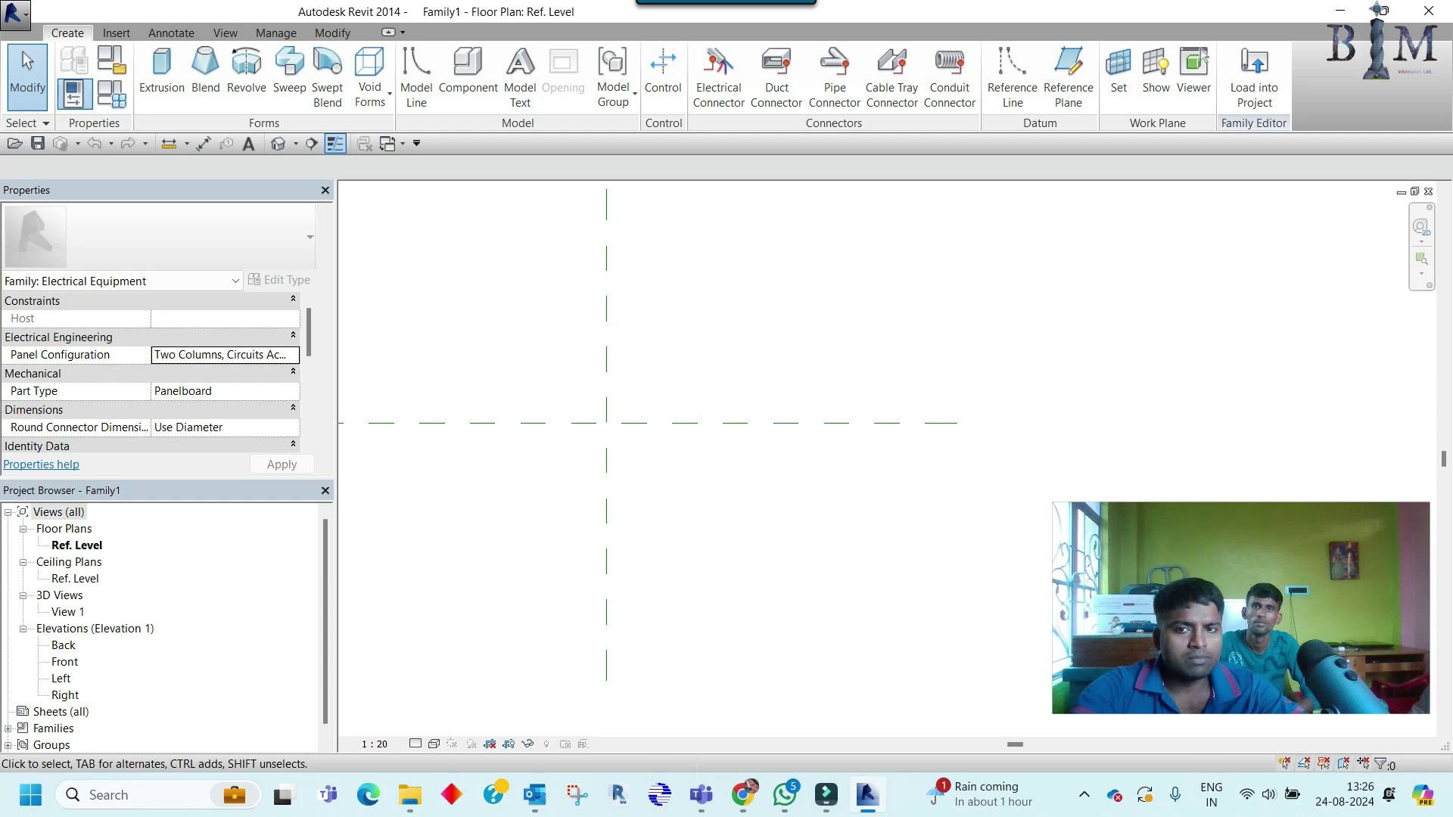
pyautogui.moveTo(605, 424); pyautogui.dragTo(782, 474, button='middle')
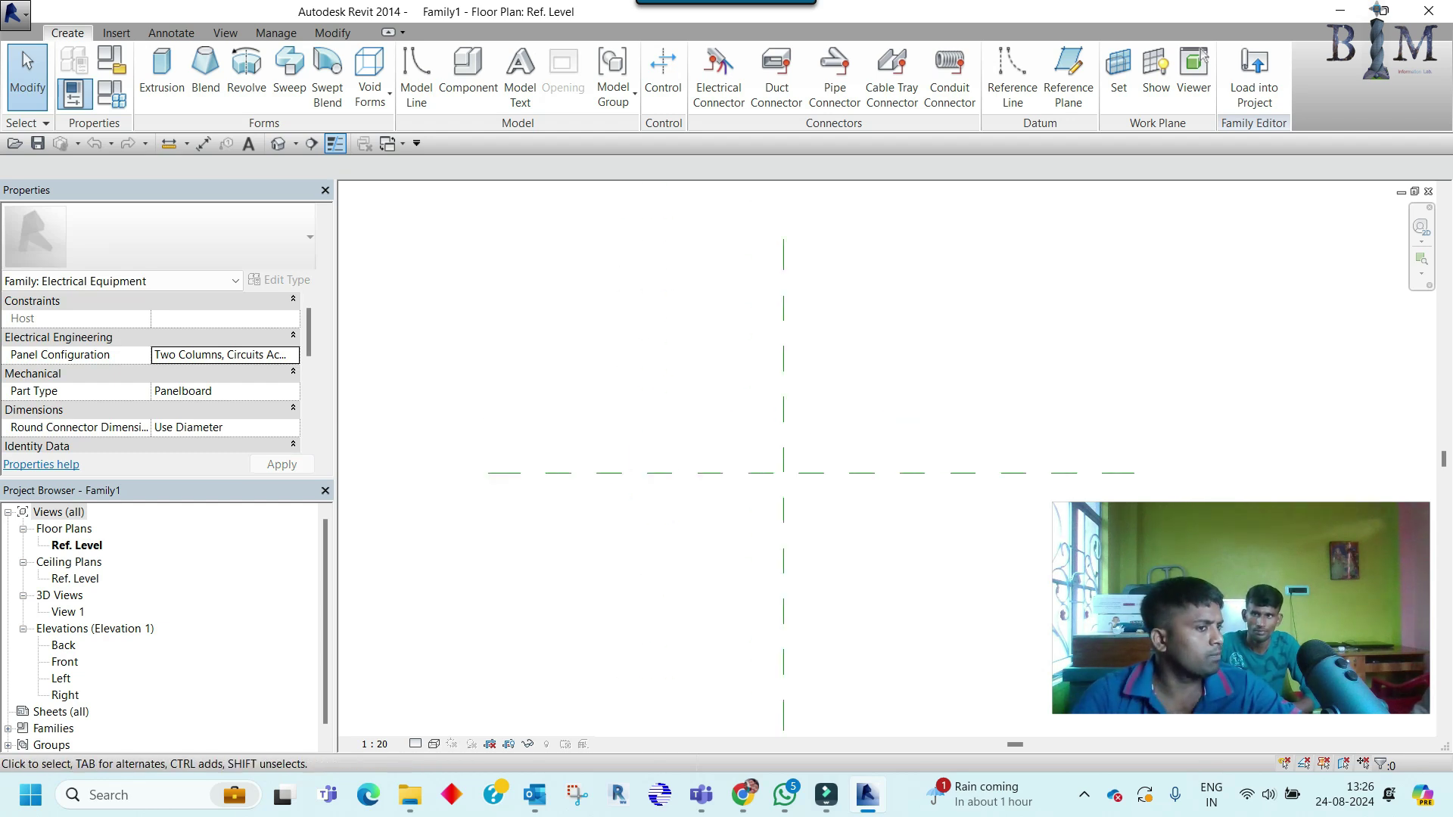
pyautogui.click(162, 76)
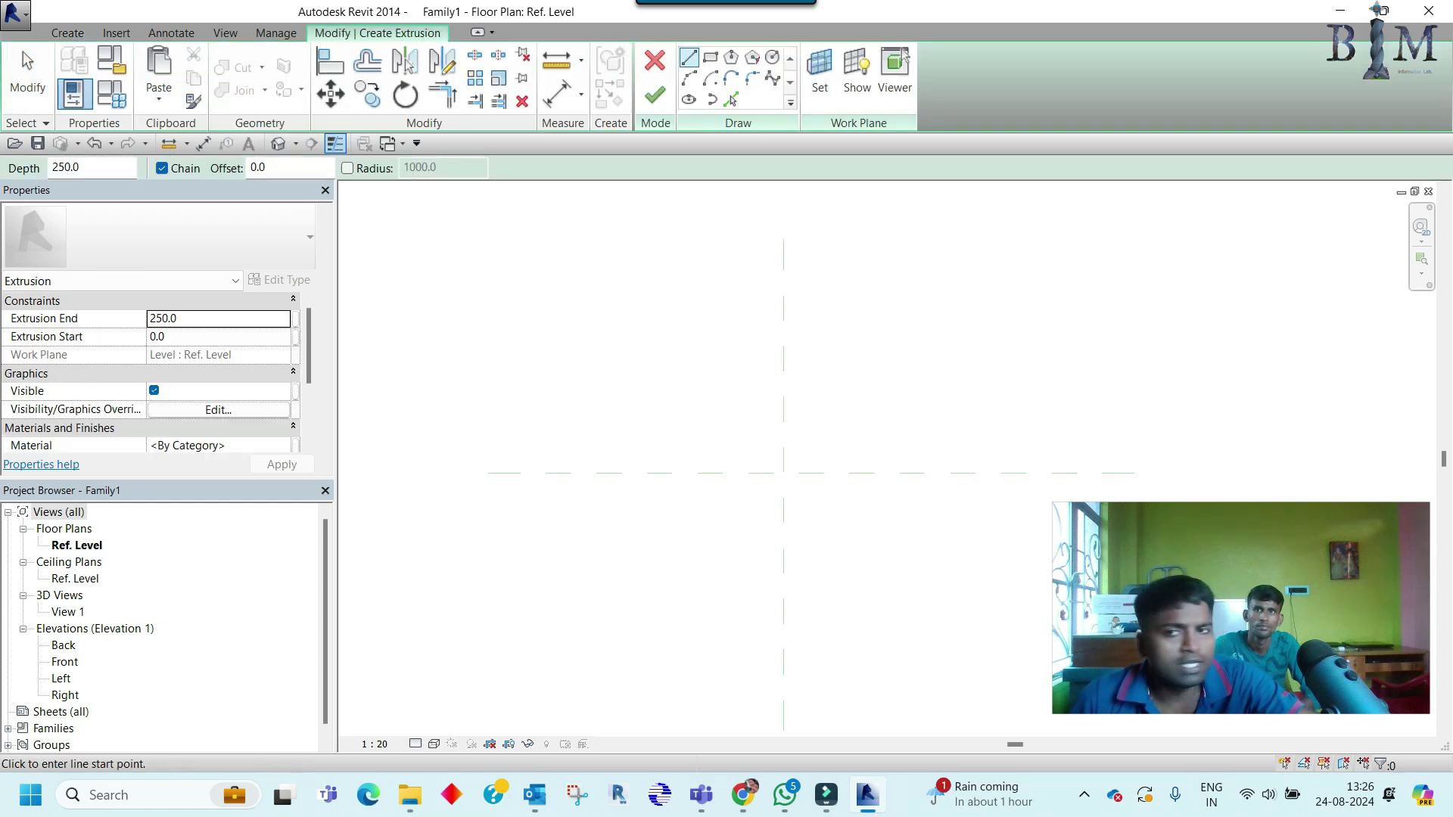
pyautogui.click(656, 61)
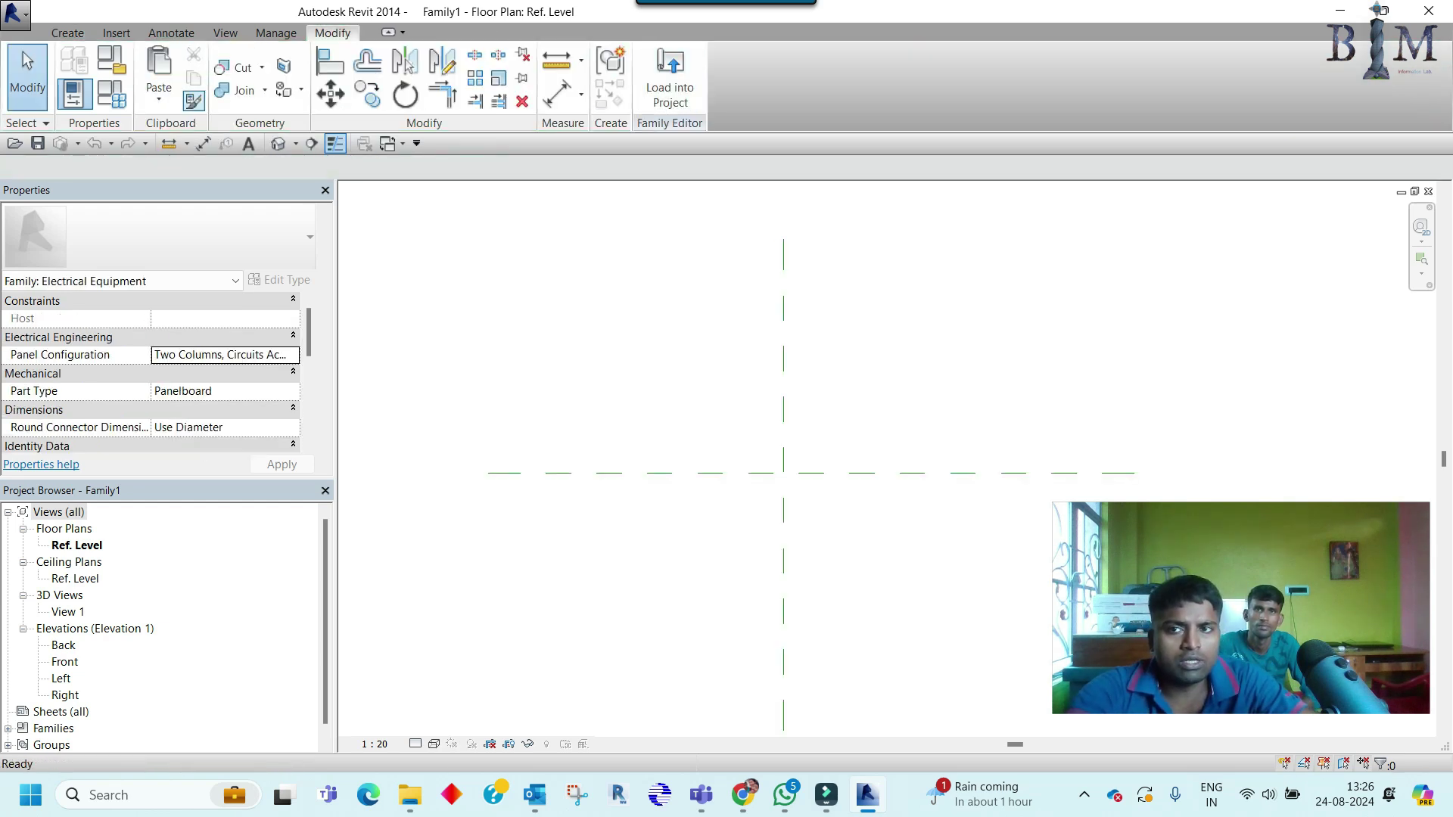
pyautogui.click(67, 33)
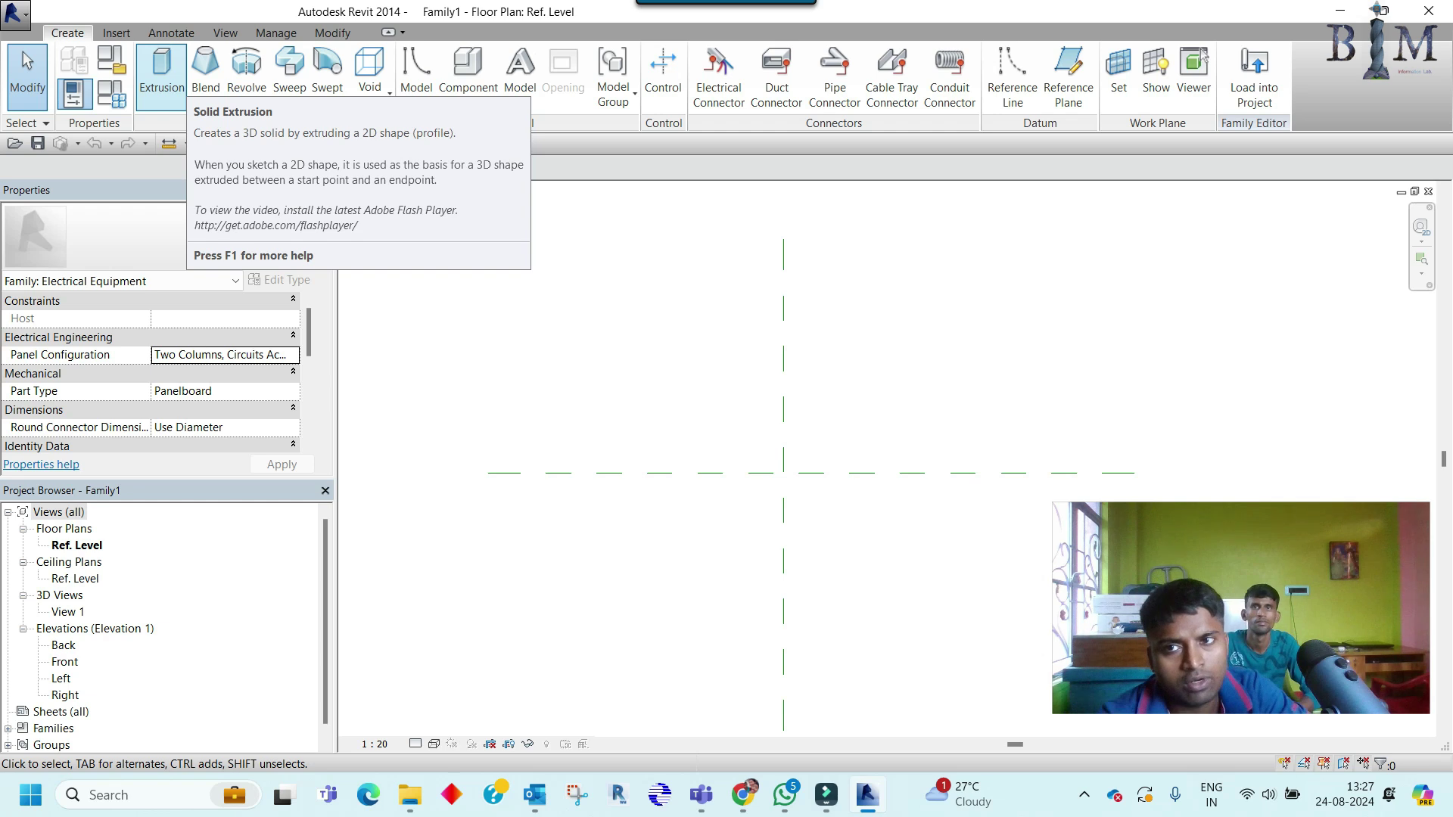
# Step: Sketch a solid extrusion rectangle of about 1040 by 460
pyautogui.click(161, 76)
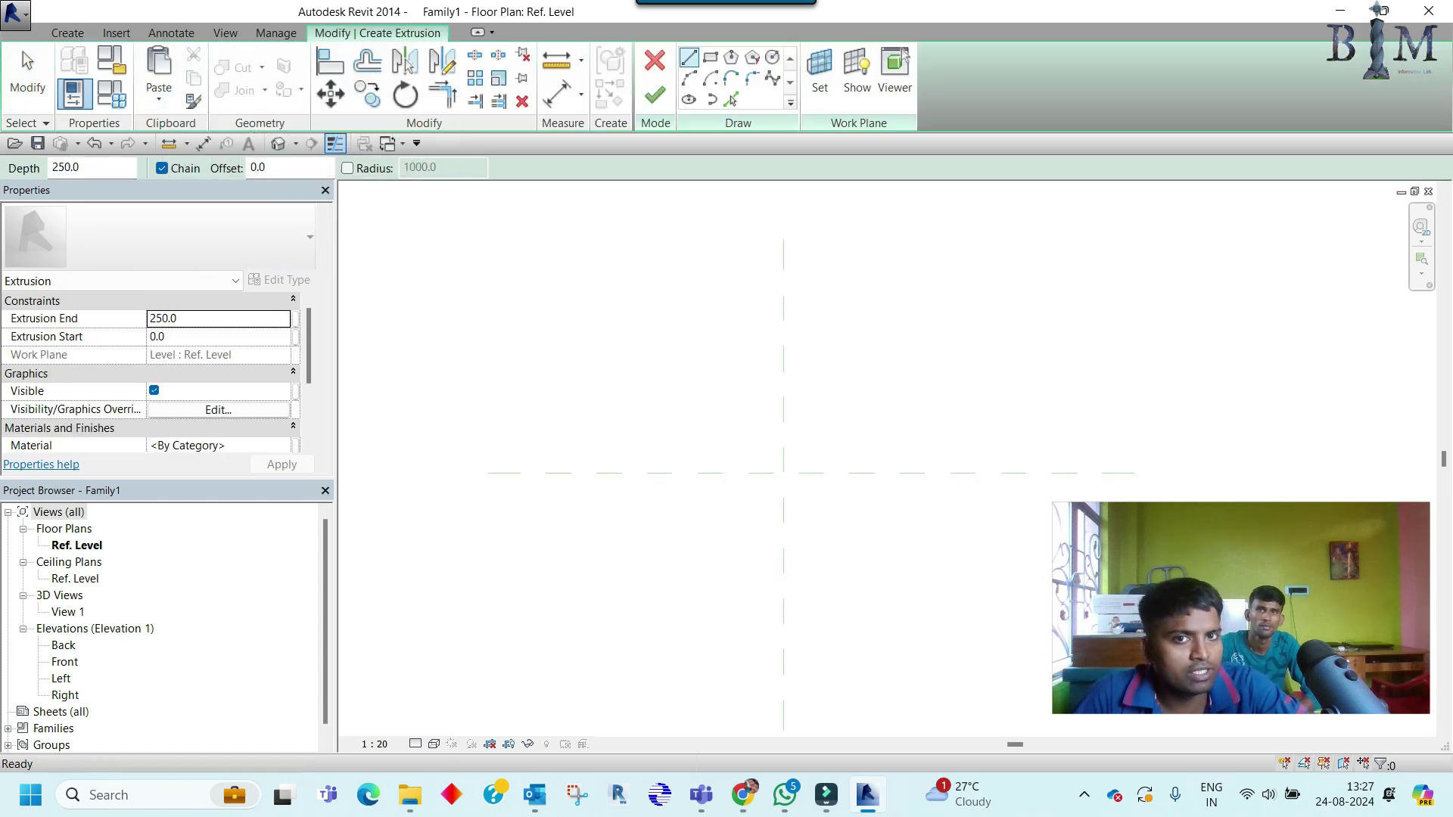
pyautogui.click(710, 57)
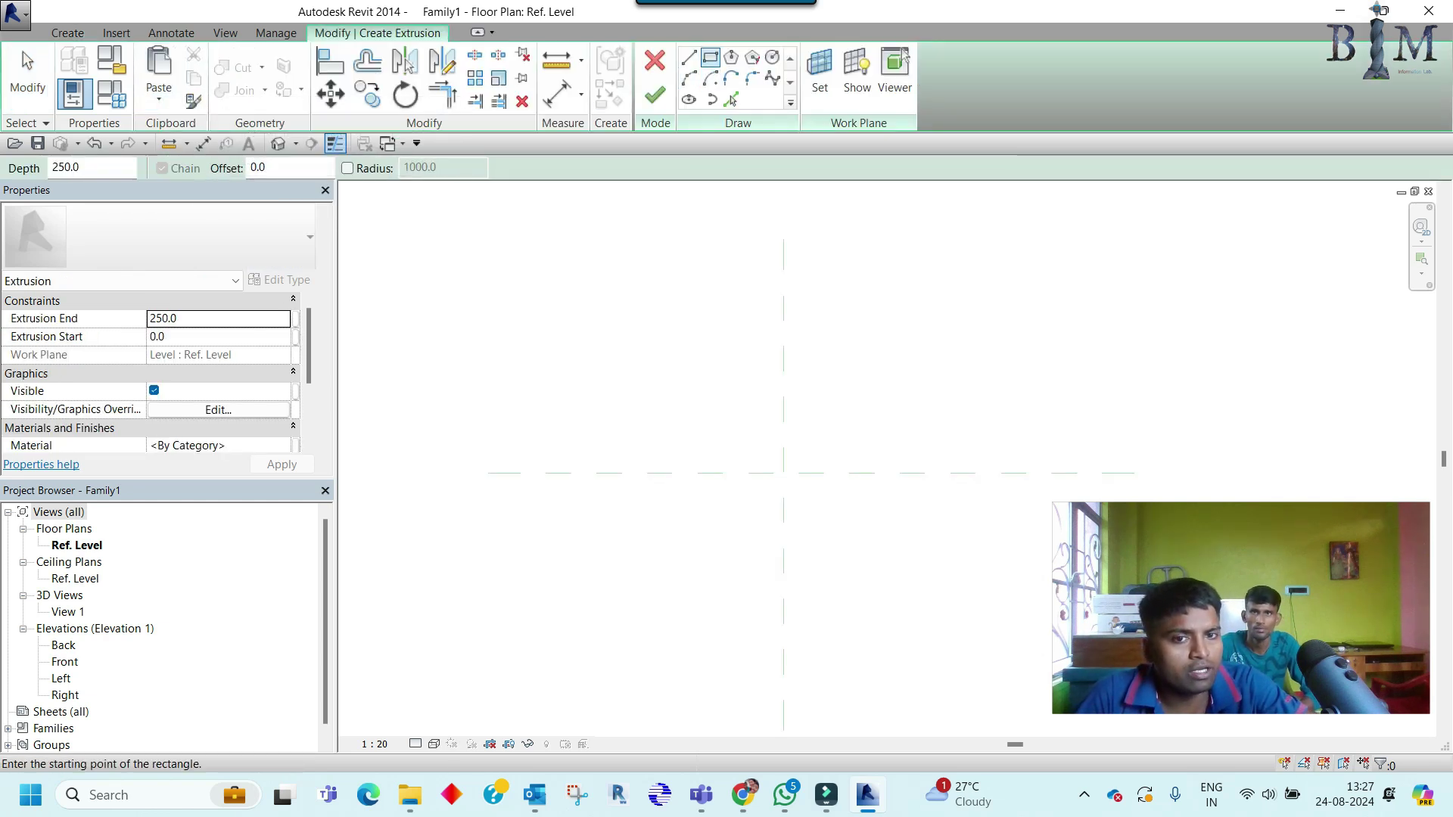
pyautogui.click(696, 430)
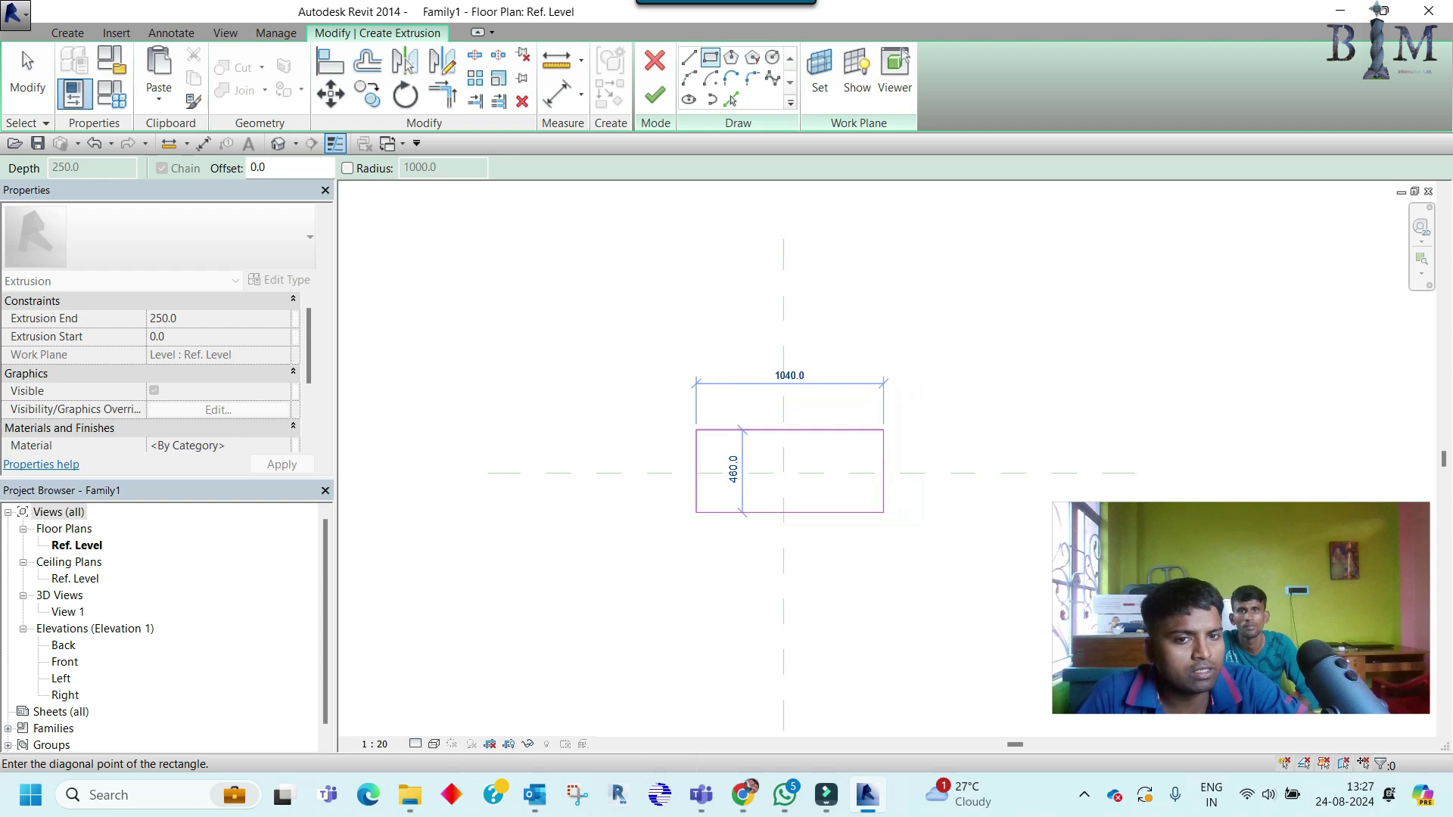
pyautogui.click(883, 512)
pyautogui.press('Escape')
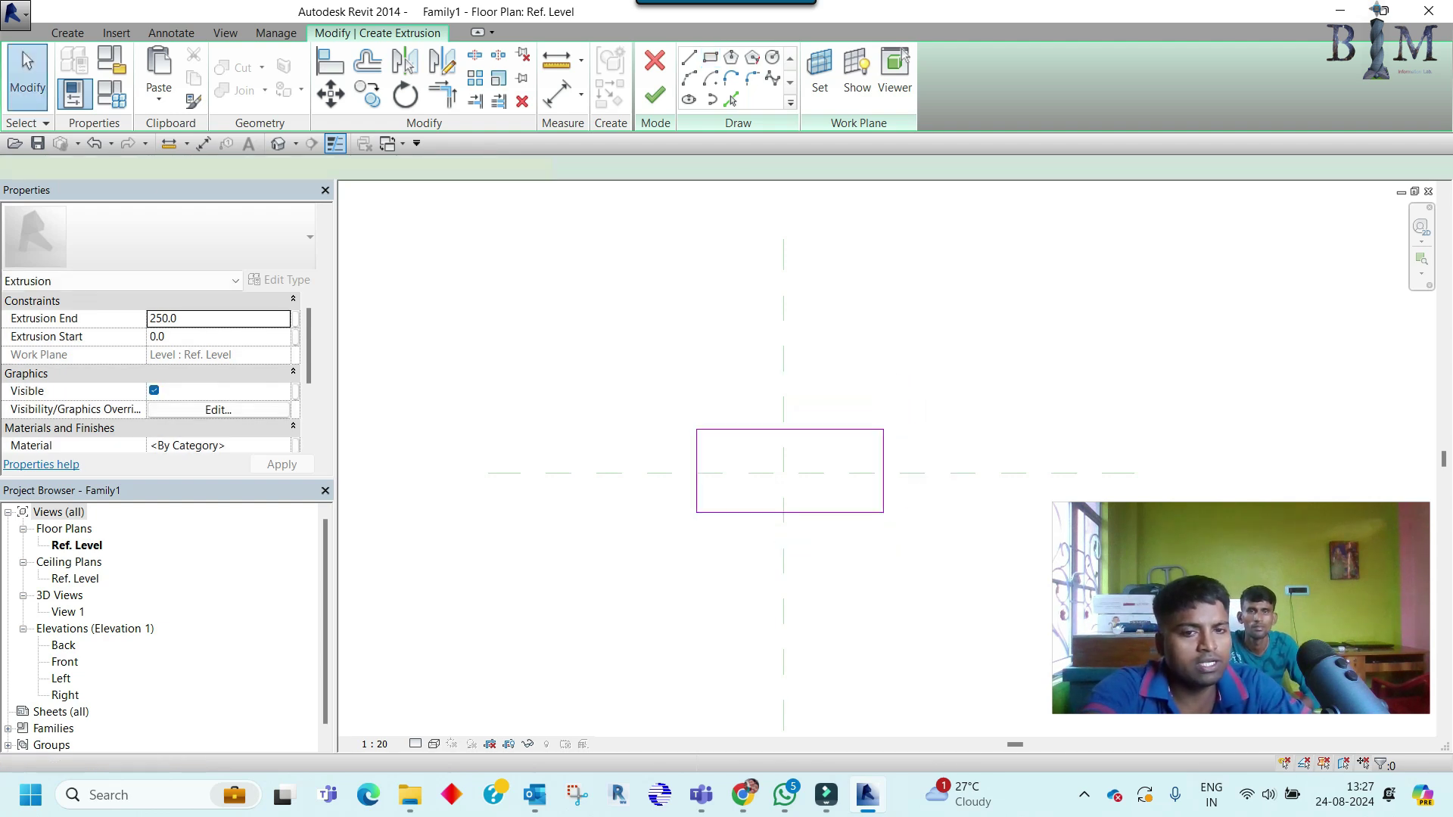
# Step: Dimension the rectangle width with equal (EQ) halves and an overall 1112 dimension
pyautogui.press('d')
pyautogui.press('i')
pyautogui.scroll(1, 699, 442)
pyautogui.click(810, 449)
pyautogui.click(943, 454)
pyautogui.click(832, 391)
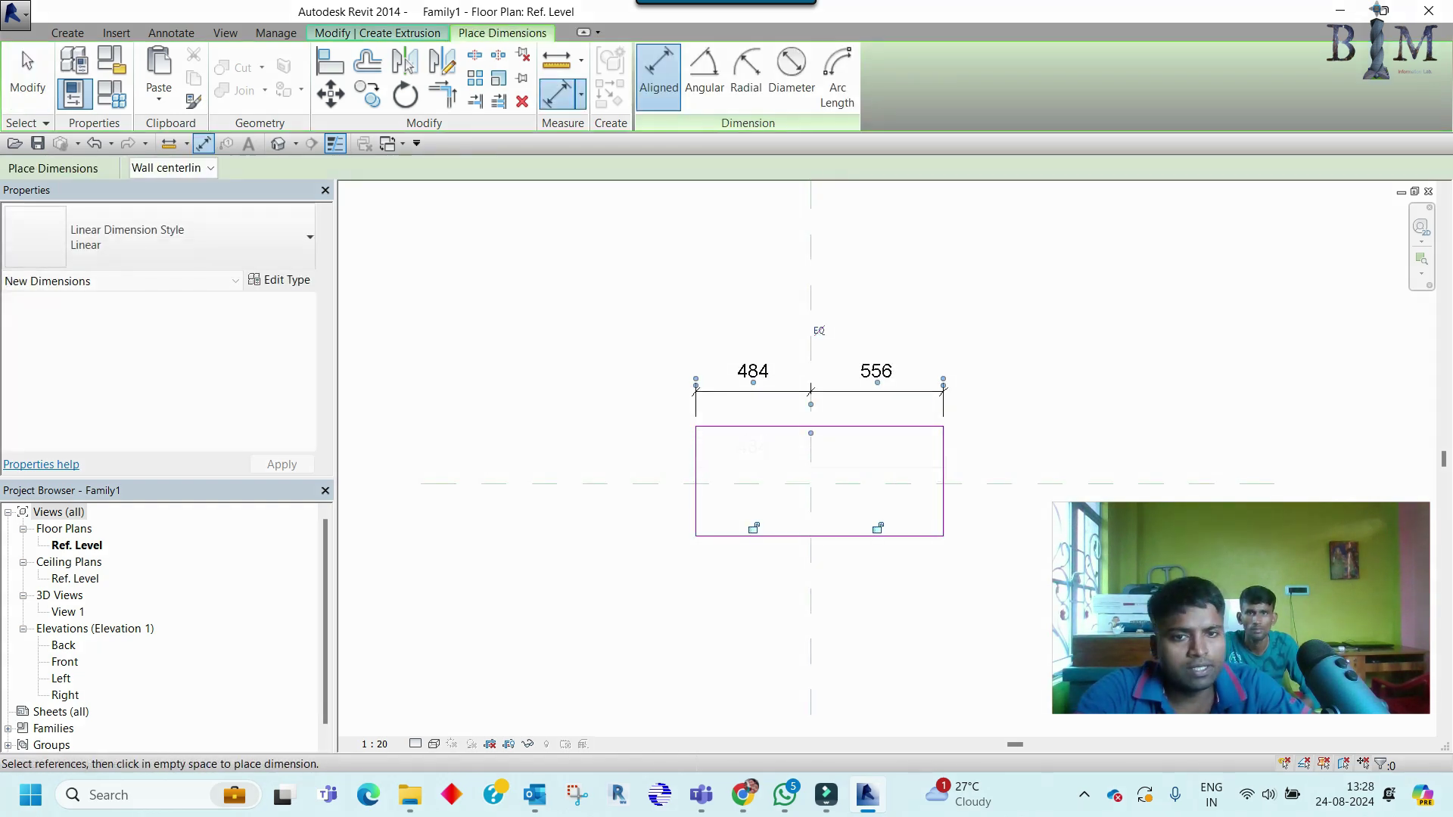
pyautogui.click(818, 331)
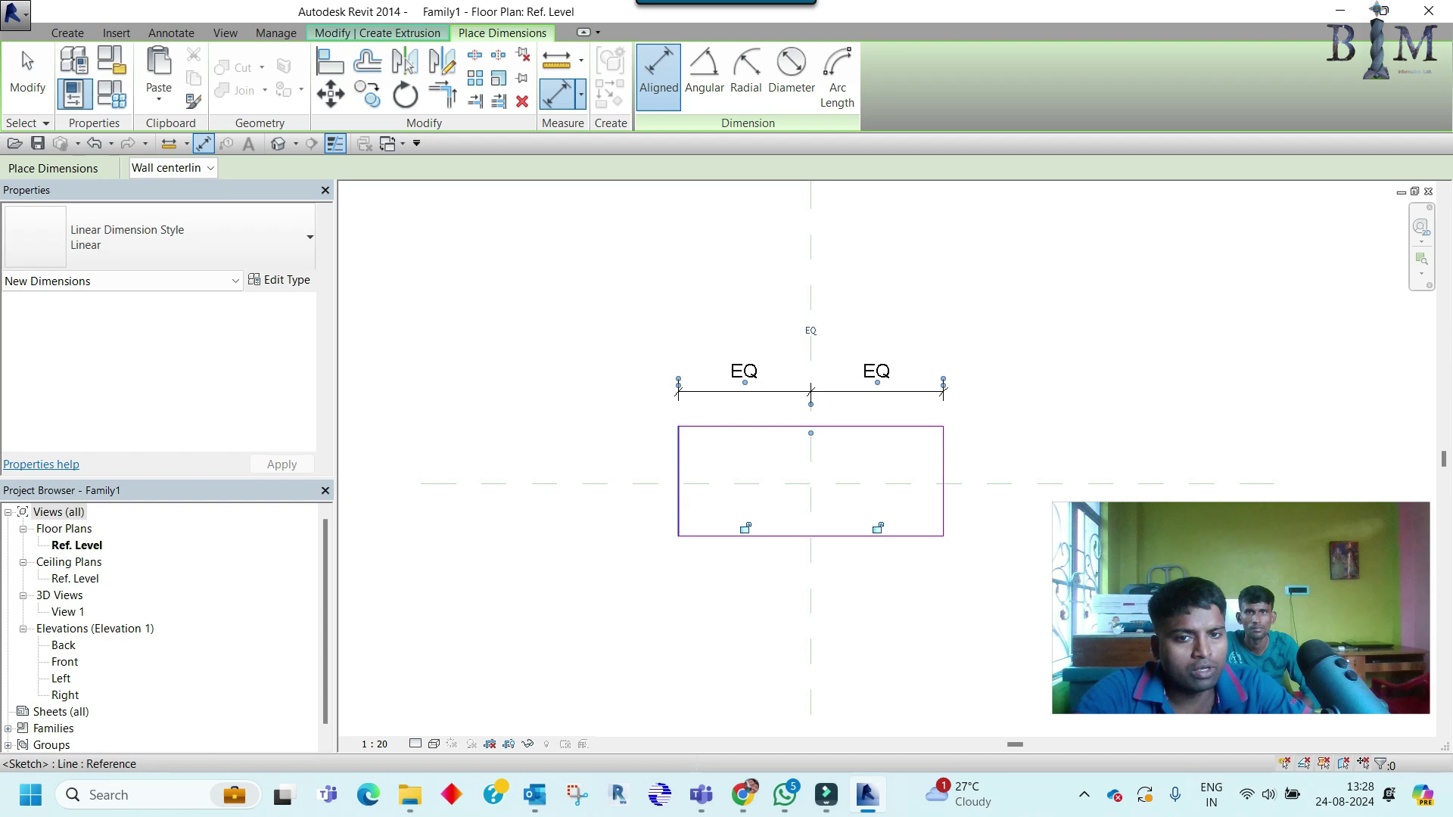
pyautogui.click(679, 452)
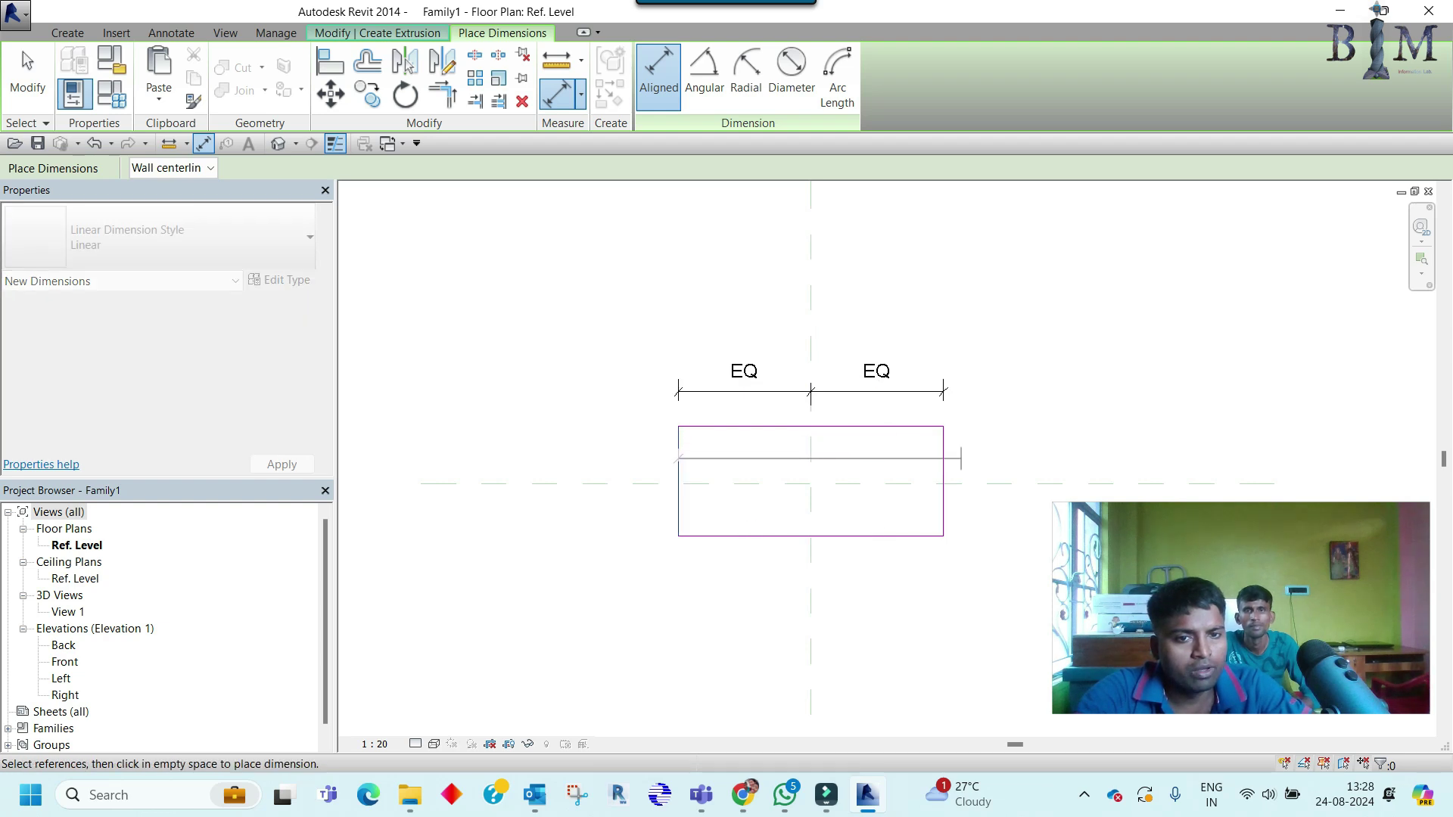
pyautogui.click(943, 454)
pyautogui.click(936, 338)
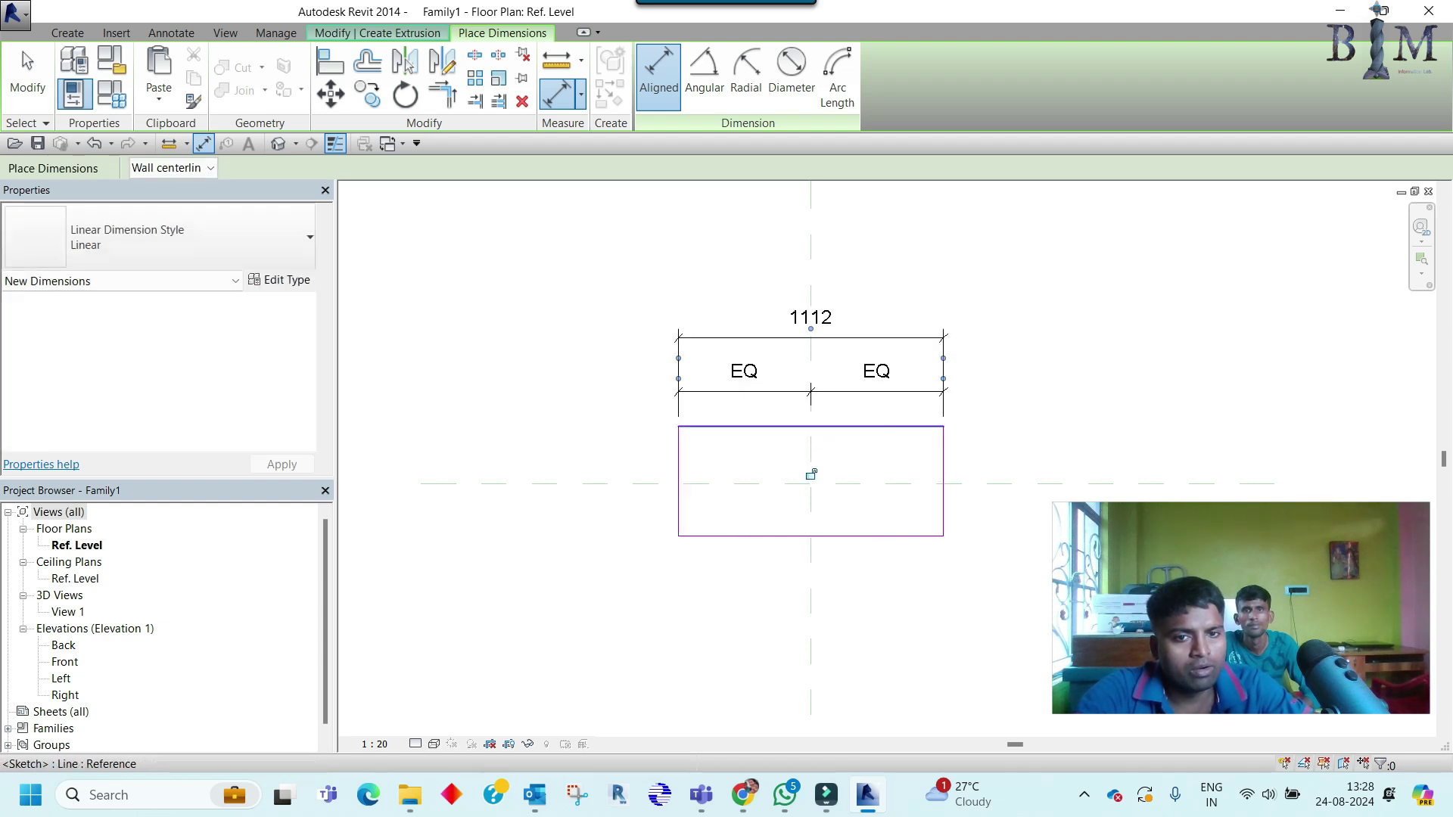
# Step: Dimension the depth with equal (EQ) halves and an overall 480 dimension
pyautogui.click(745, 483)
pyautogui.click(725, 426)
pyautogui.click(696, 536)
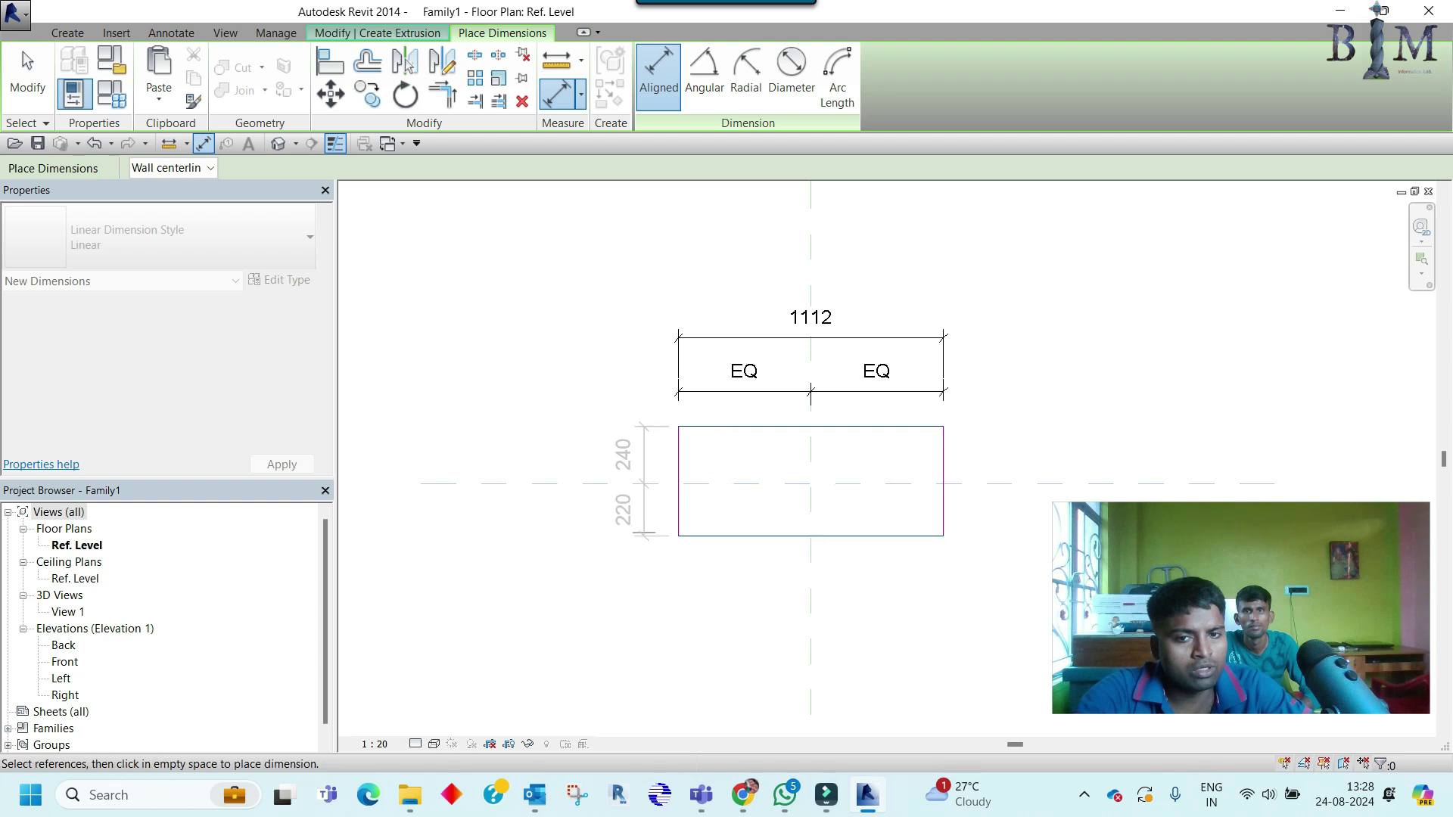
pyautogui.click(643, 484)
pyautogui.click(582, 481)
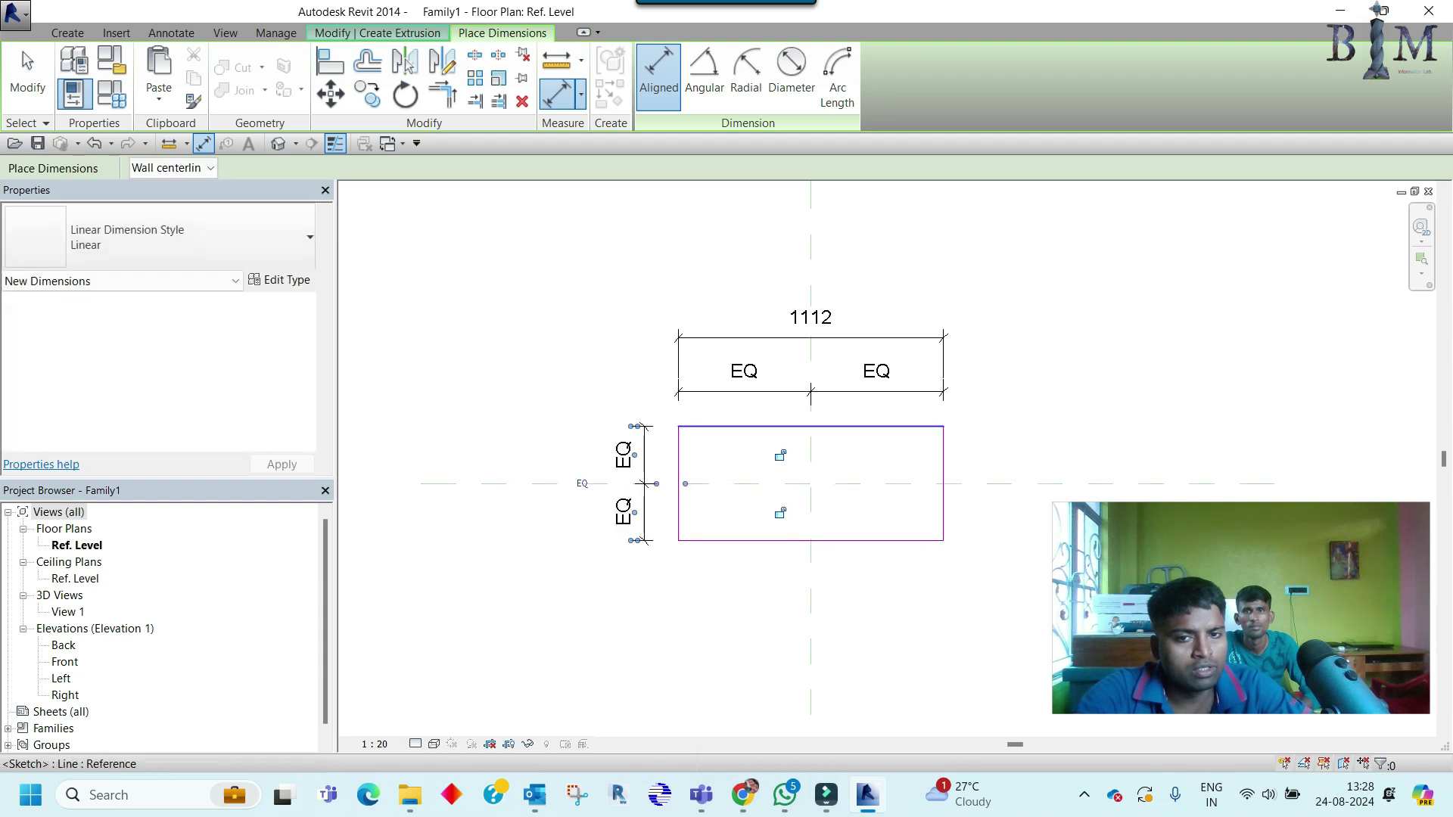
pyautogui.click(718, 428)
pyautogui.click(707, 540)
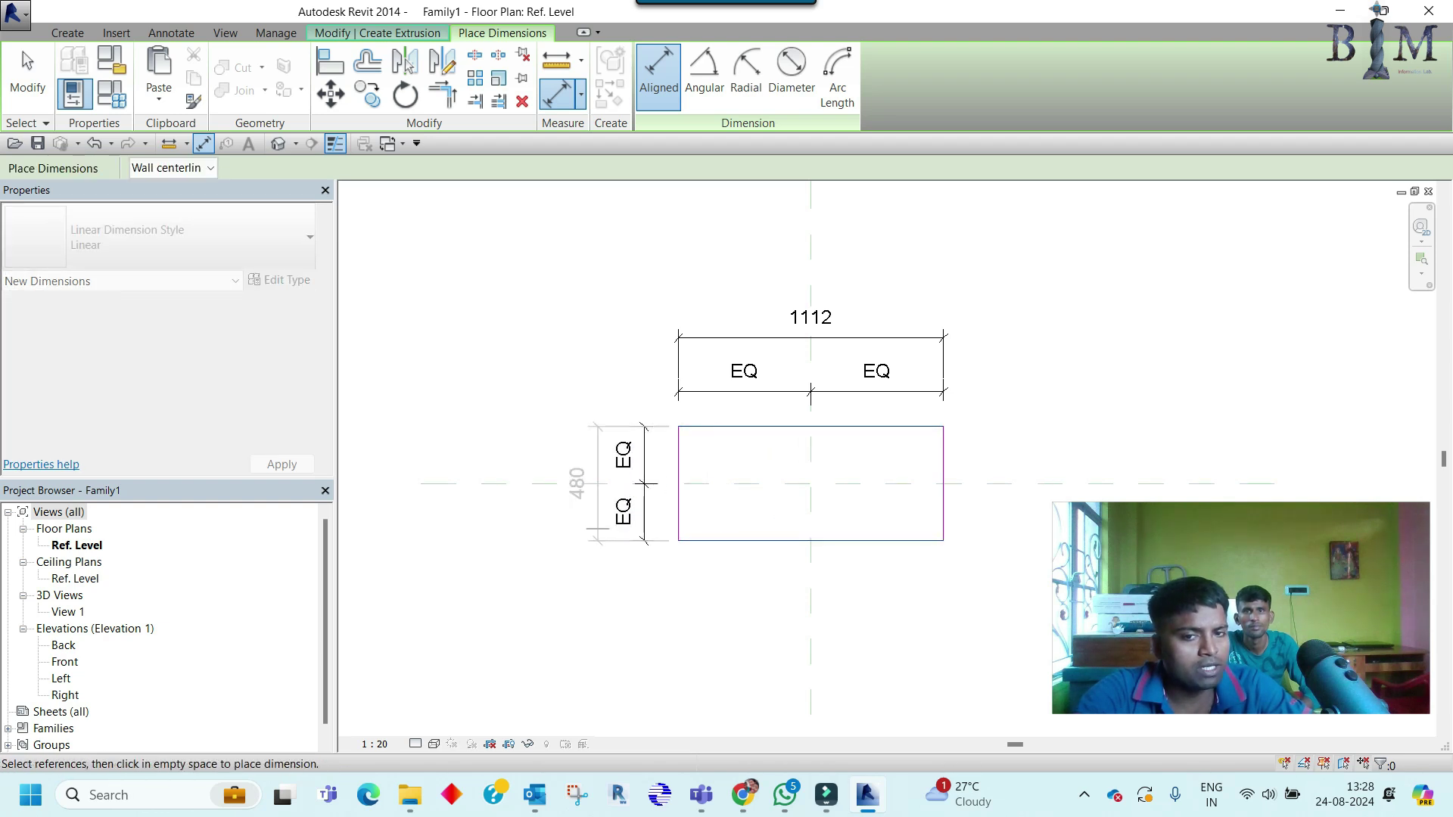
pyautogui.click(568, 482)
pyautogui.press('Escape')
pyautogui.press('Escape')
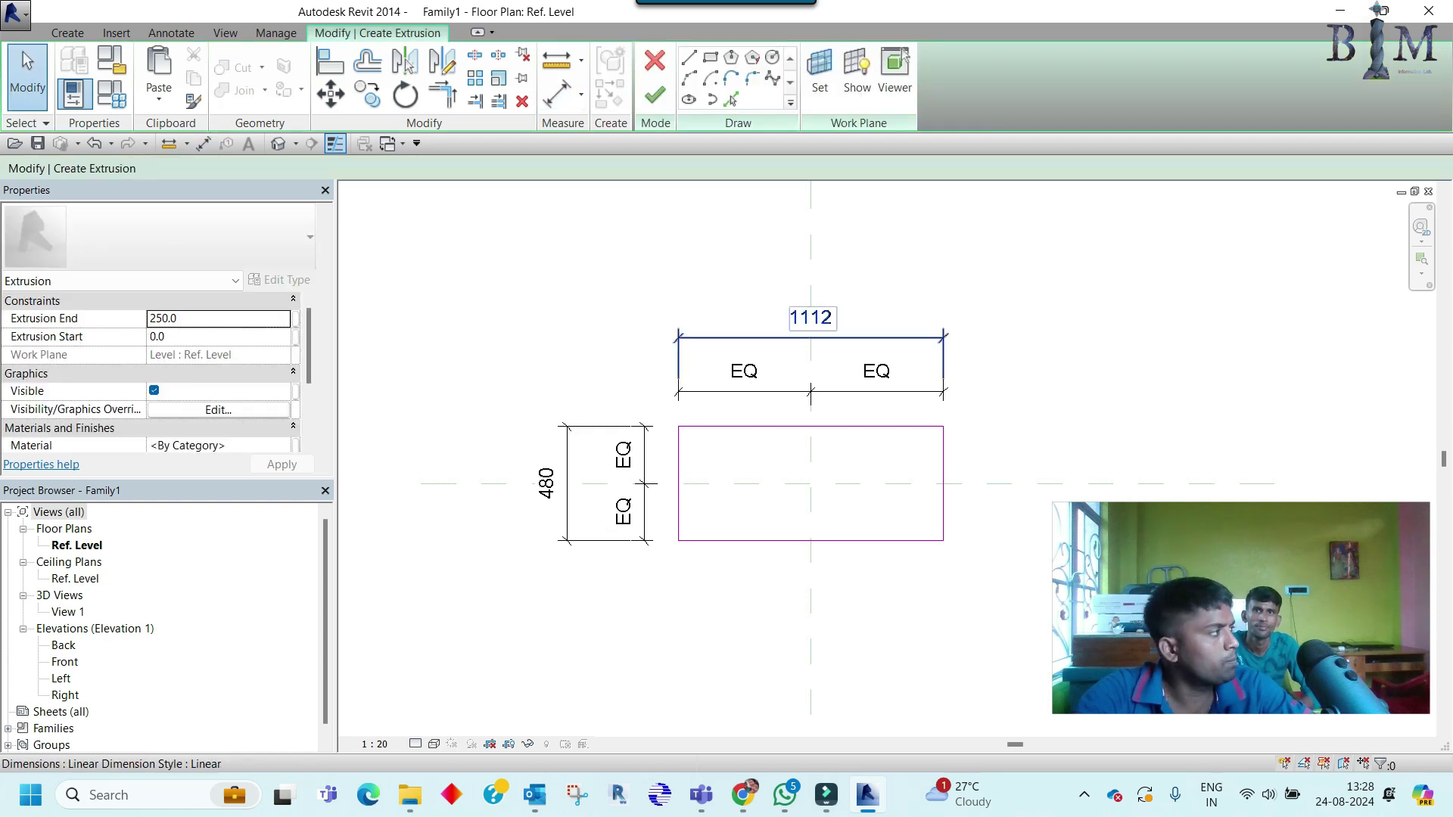
pyautogui.moveTo(810, 338); pyautogui.dragTo(787, 350, button='middle')
pyautogui.click(787, 348)
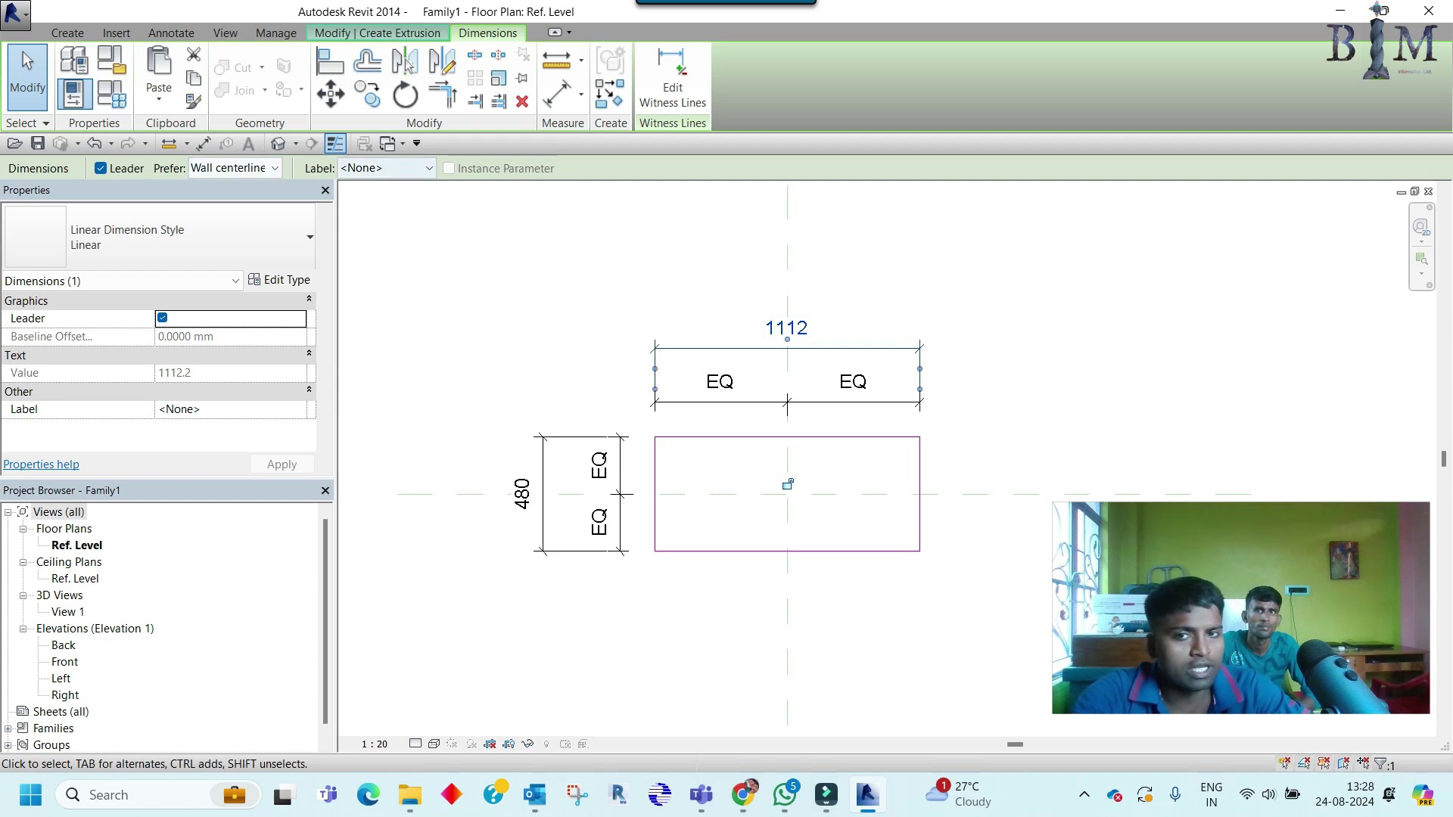
# Step: Label the 1112 width dimension with new instance parameter P_W
pyautogui.click(386, 168)
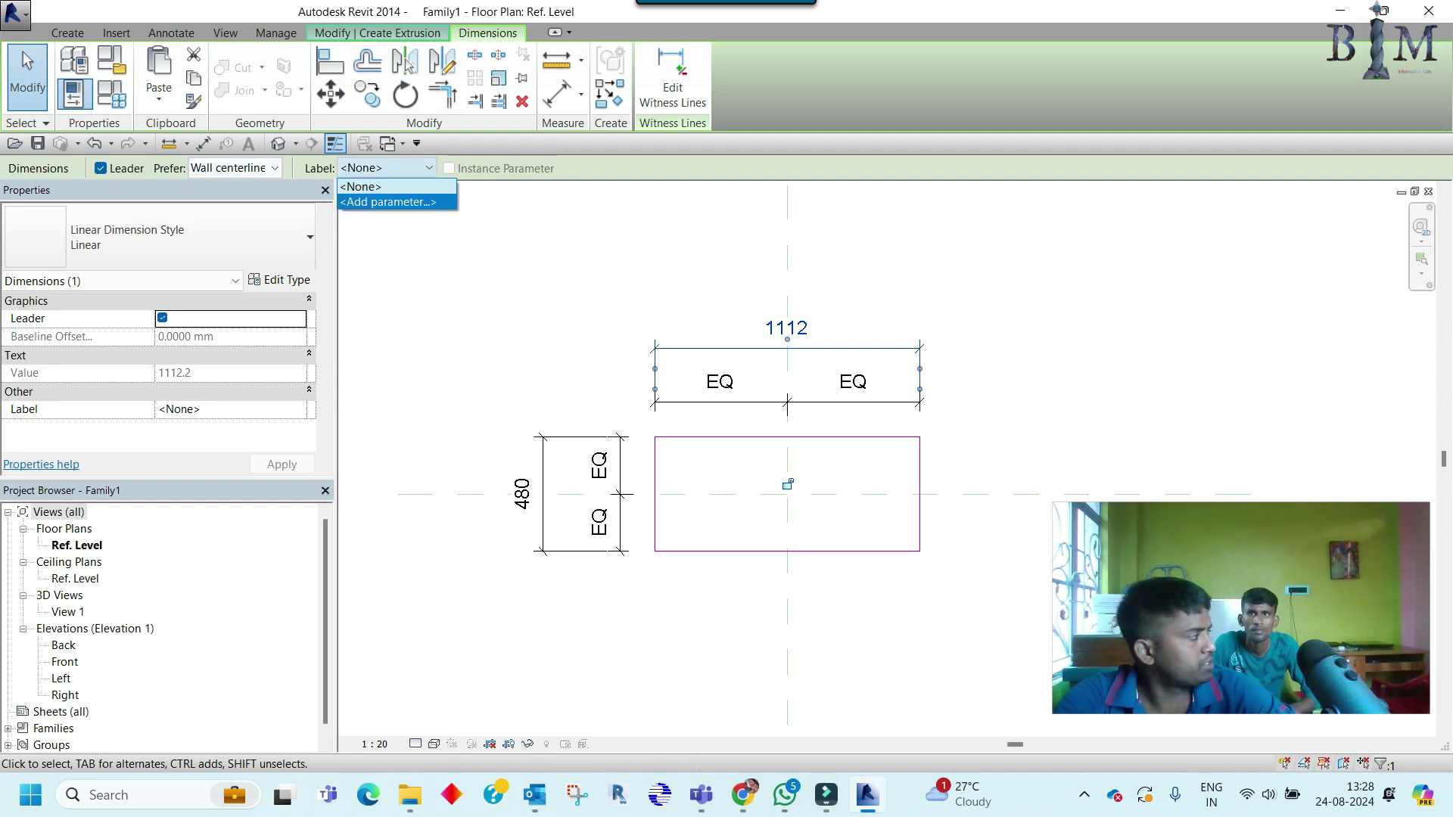
pyautogui.press('Return')
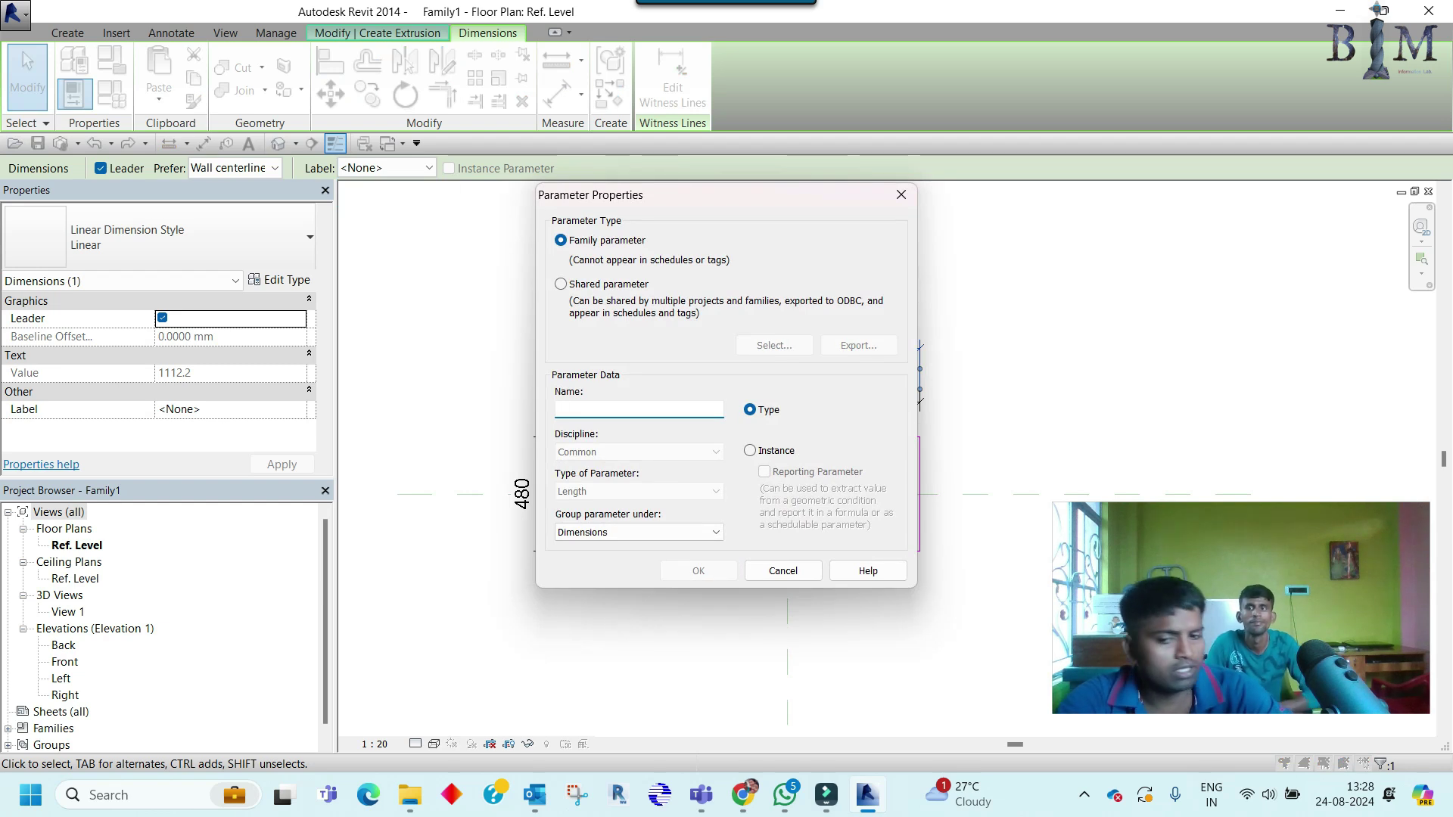
pyautogui.write('P_w')
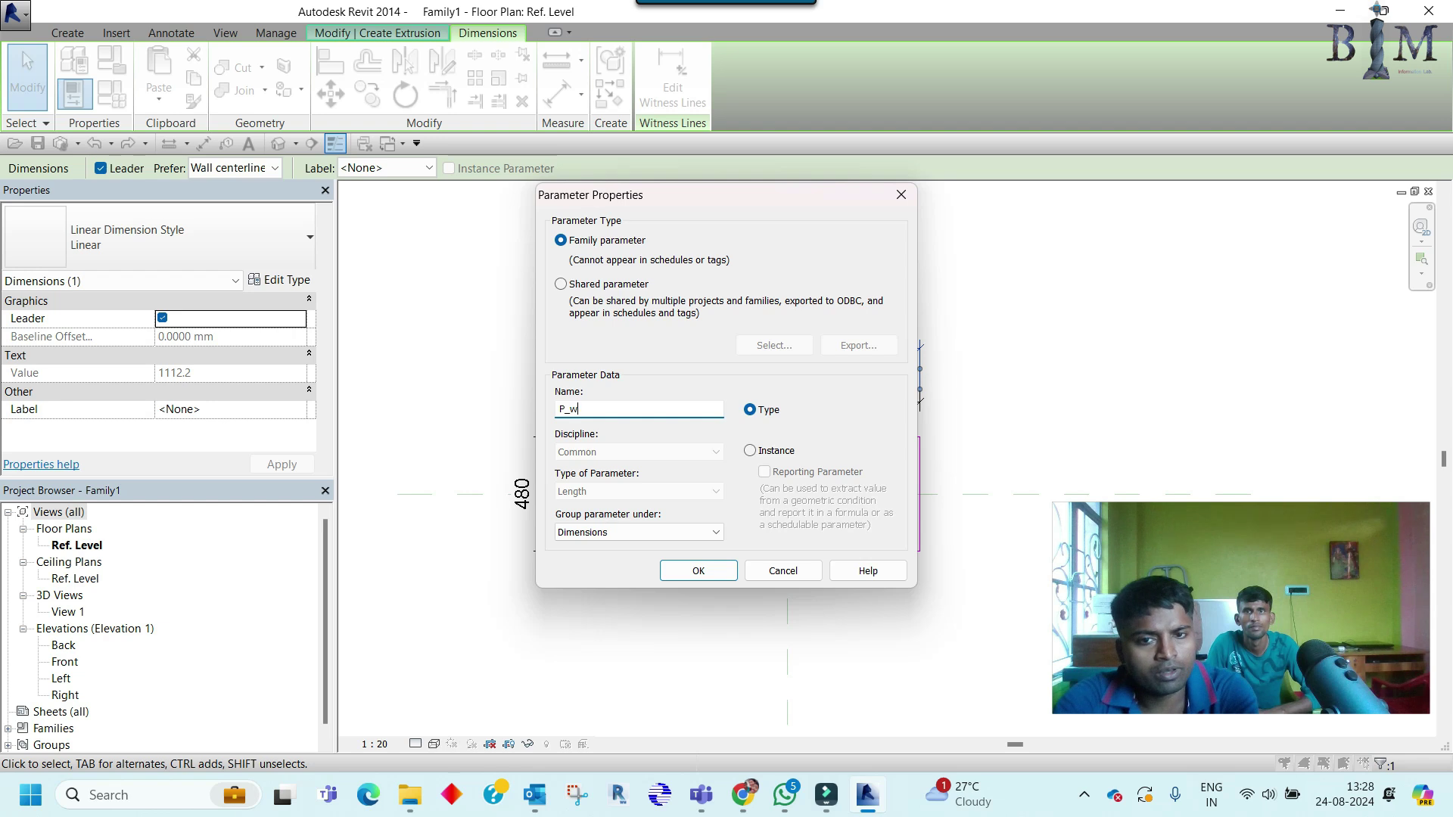
pyautogui.write('W')
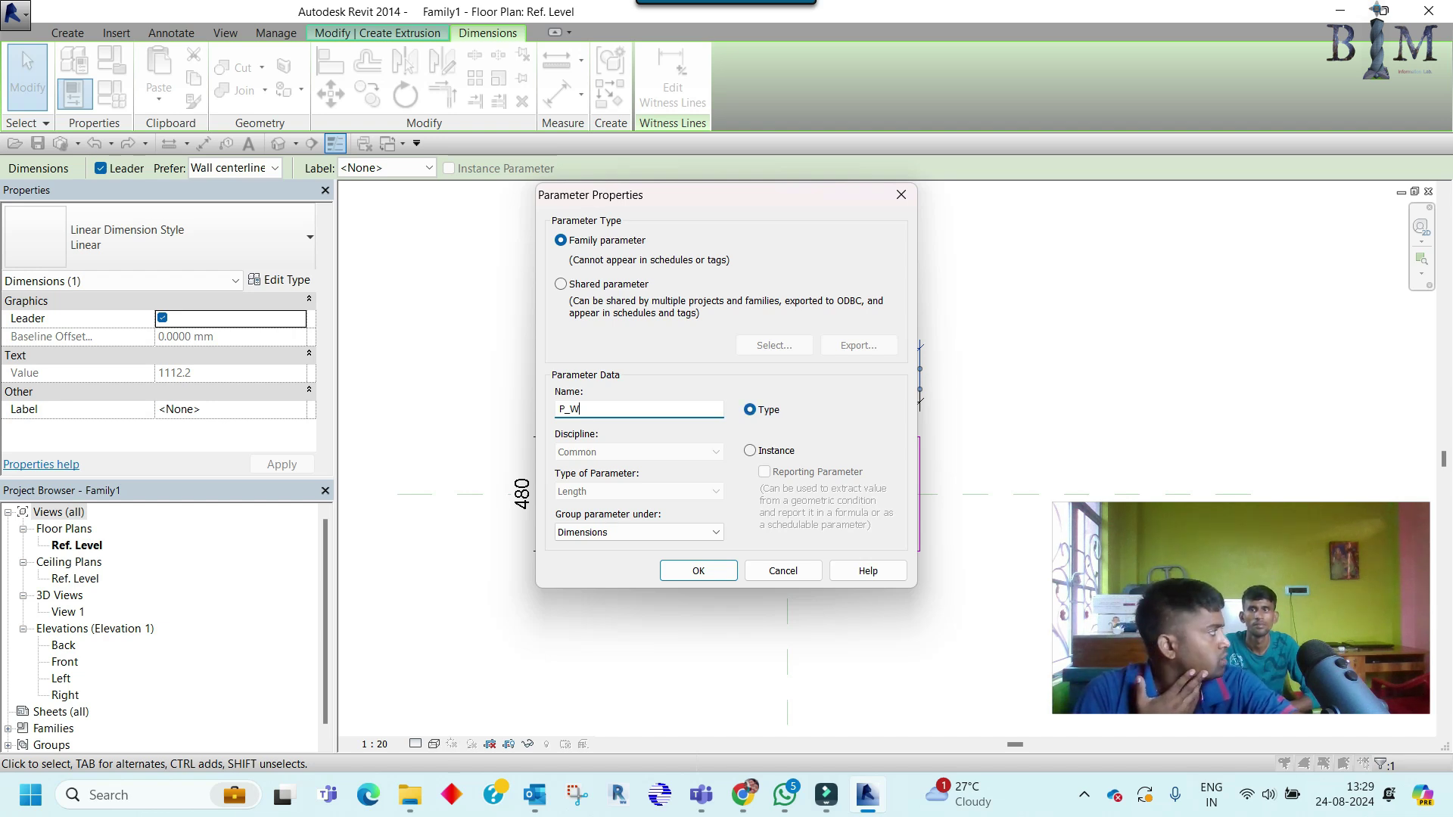
pyautogui.click(750, 450)
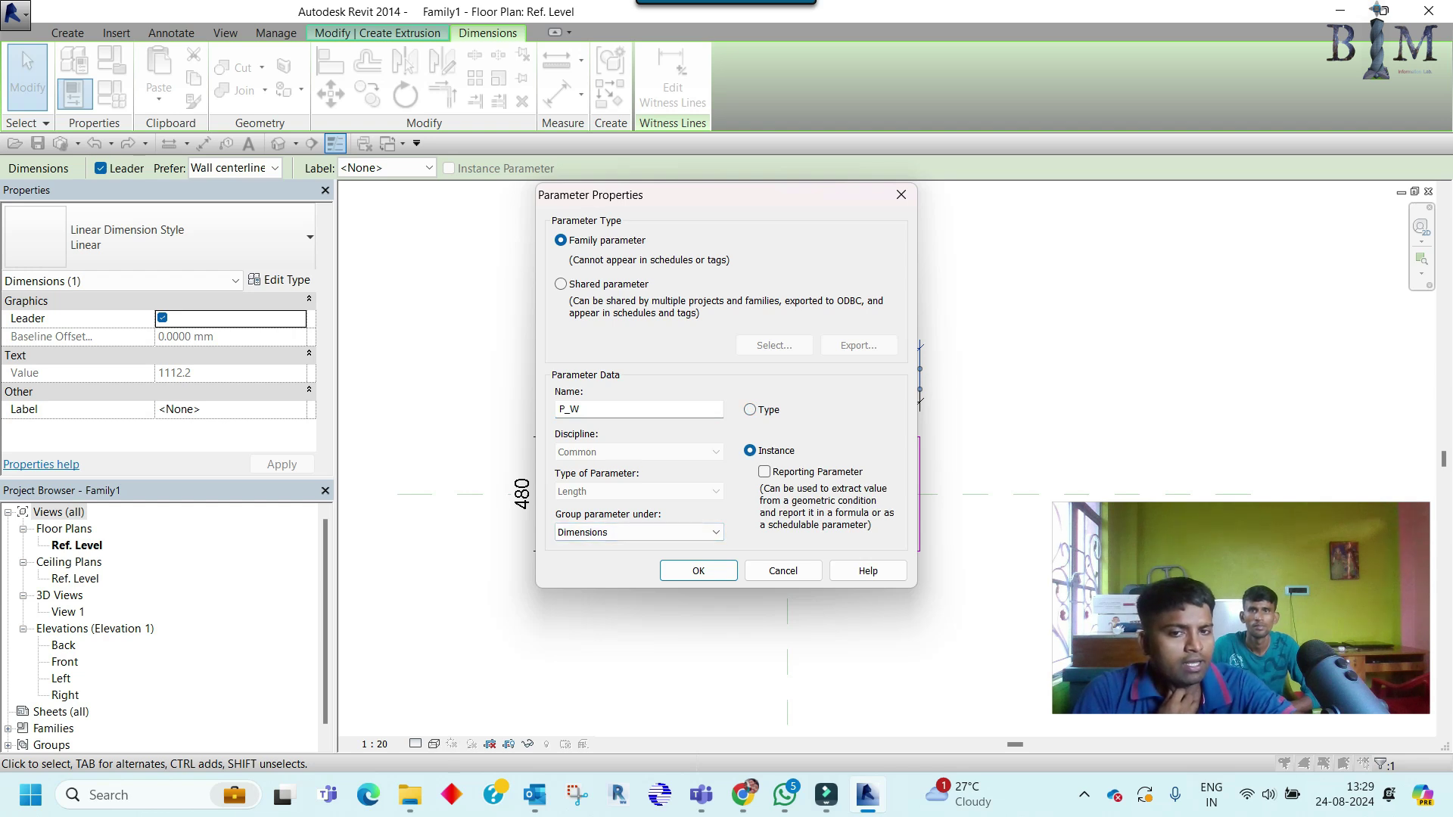
pyautogui.click(639, 532)
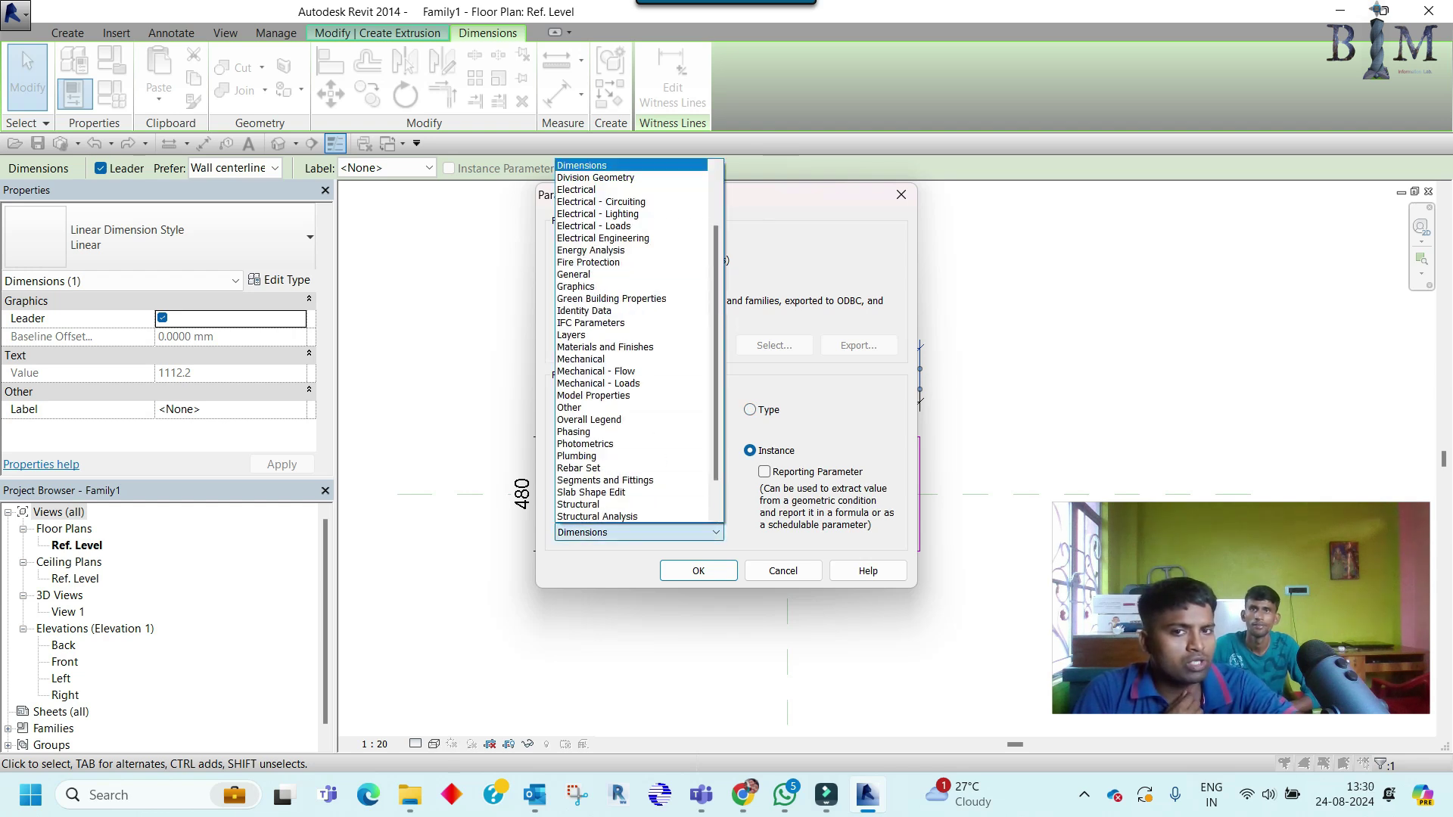
pyautogui.press('Escape')
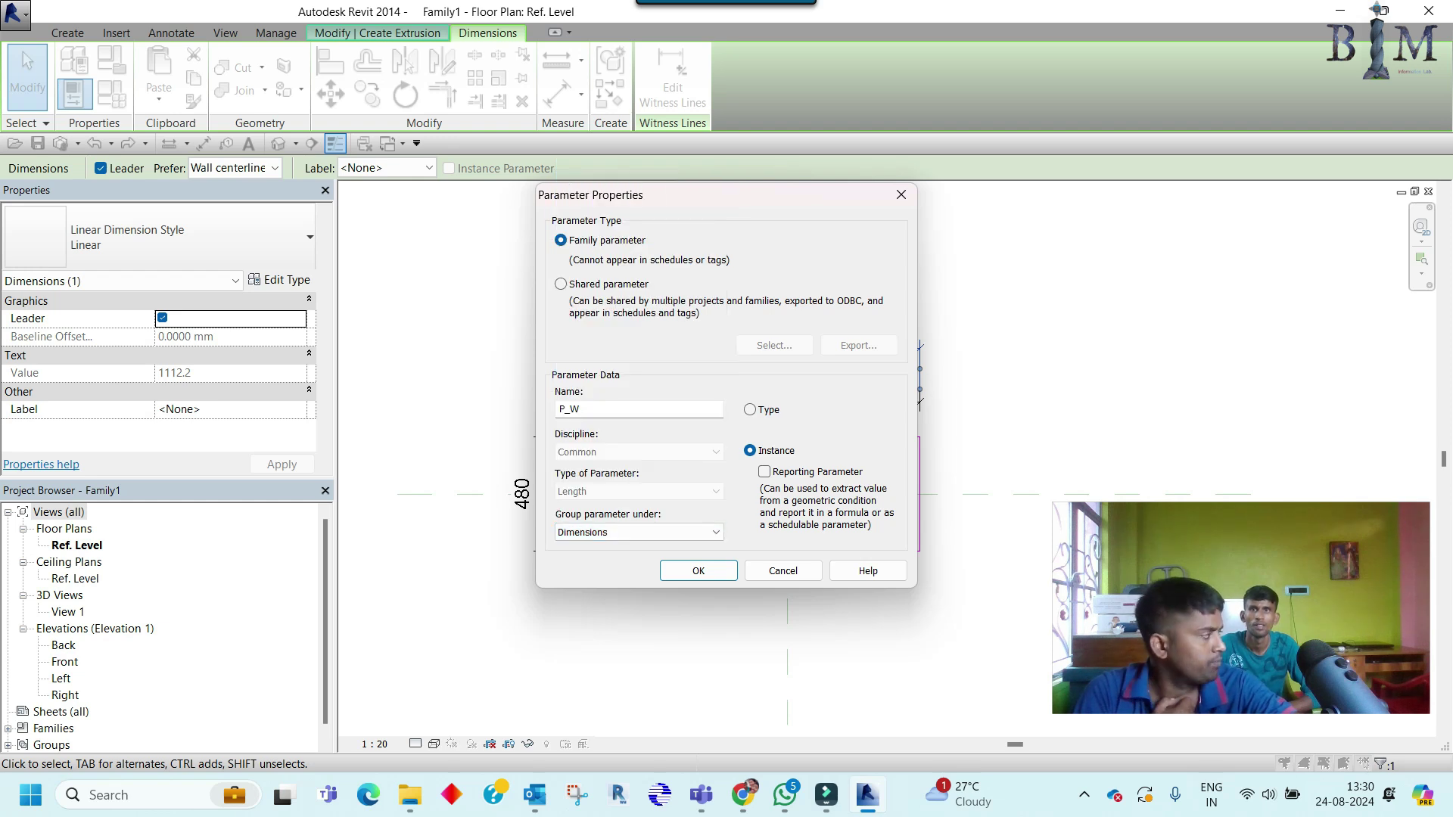
pyautogui.moveTo(761, 199)
pyautogui.mouseDown()
pyautogui.moveTo(398, 288)
pyautogui.moveTo(350, 222)
pyautogui.mouseUp()
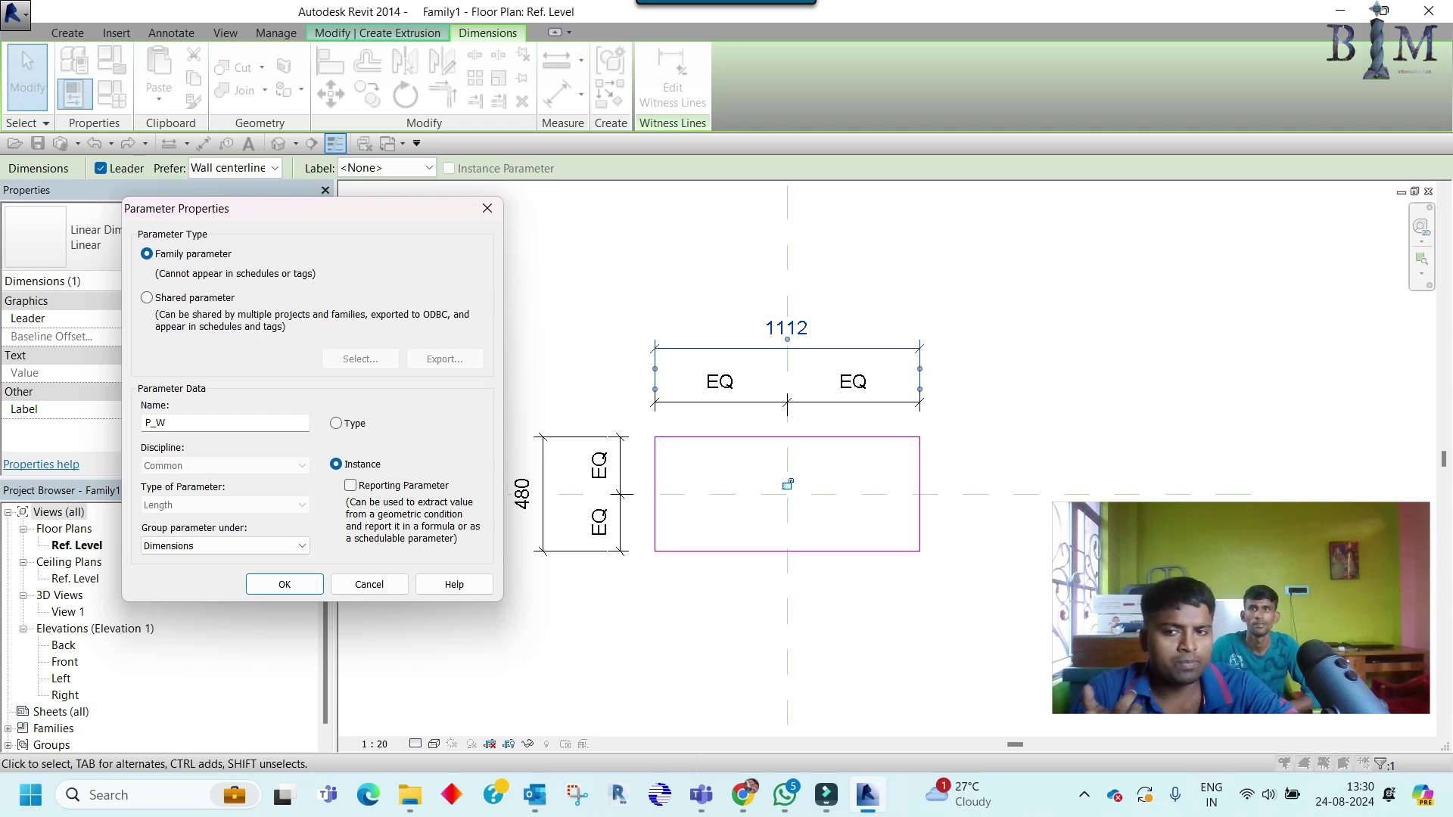
pyautogui.click(284, 584)
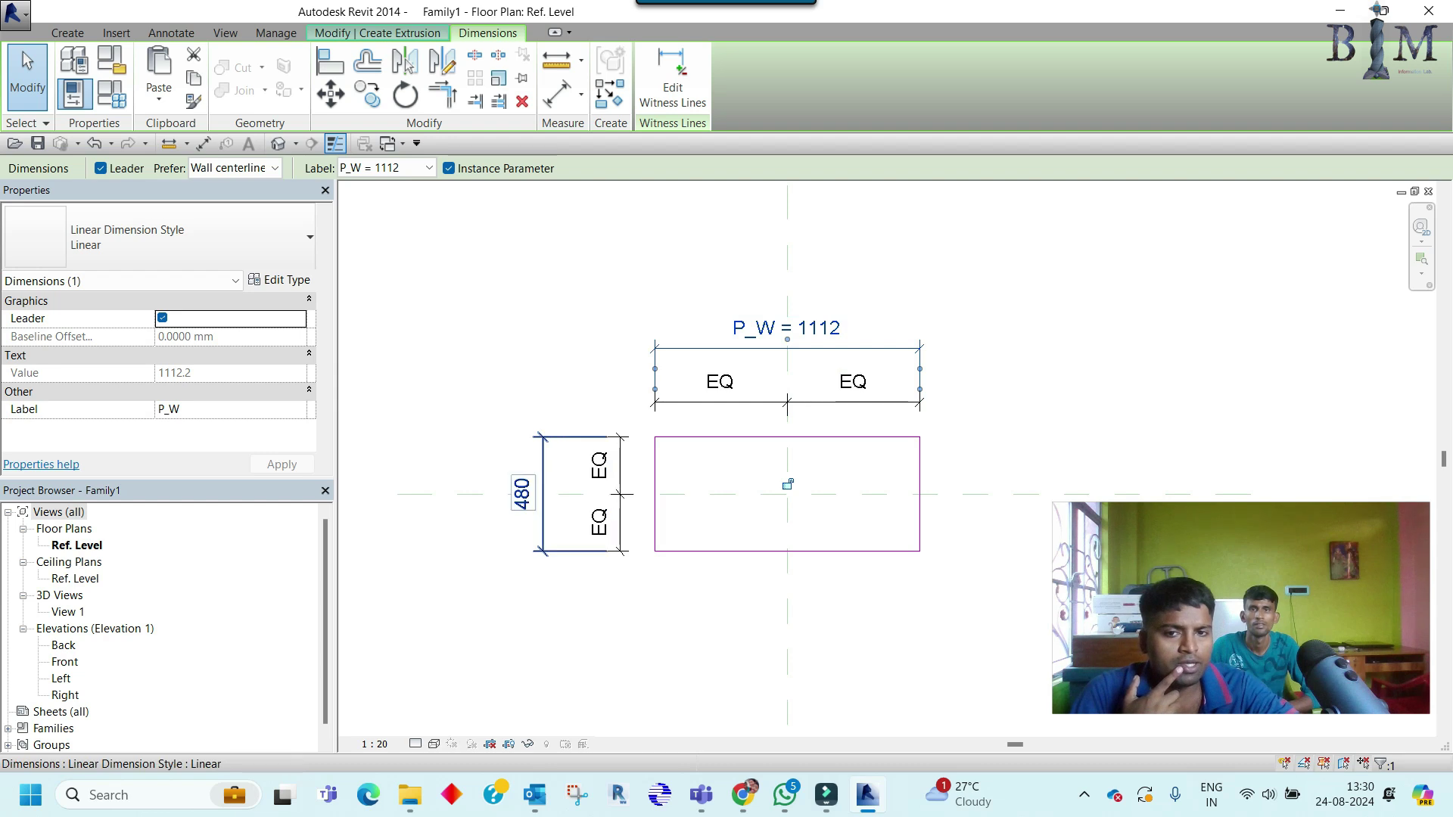
# Step: Label the 480 depth dimension with new instance parameter P_L
pyautogui.click(787, 484)
pyautogui.click(386, 167)
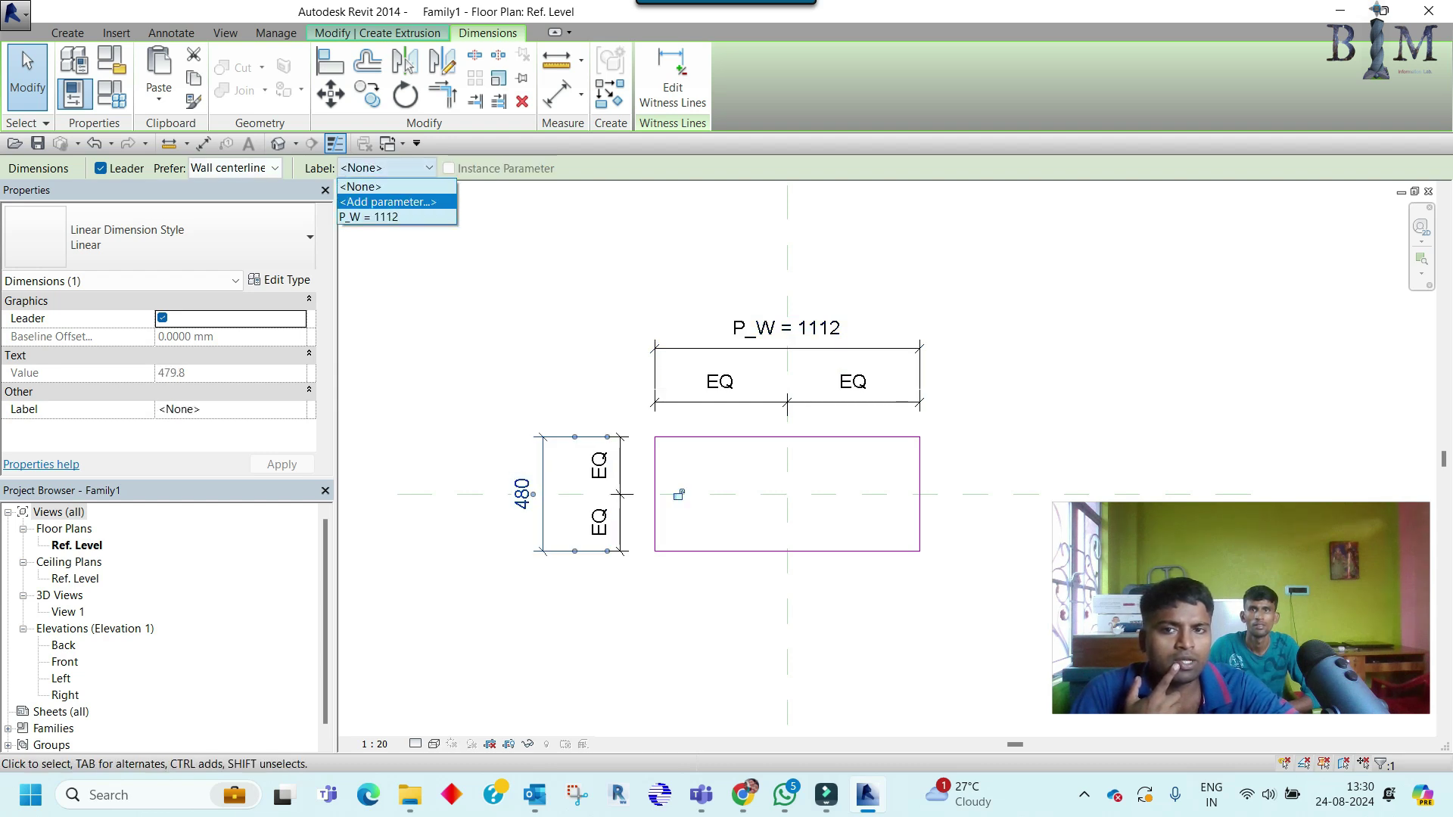
pyautogui.click(379, 196)
pyautogui.write('P_')
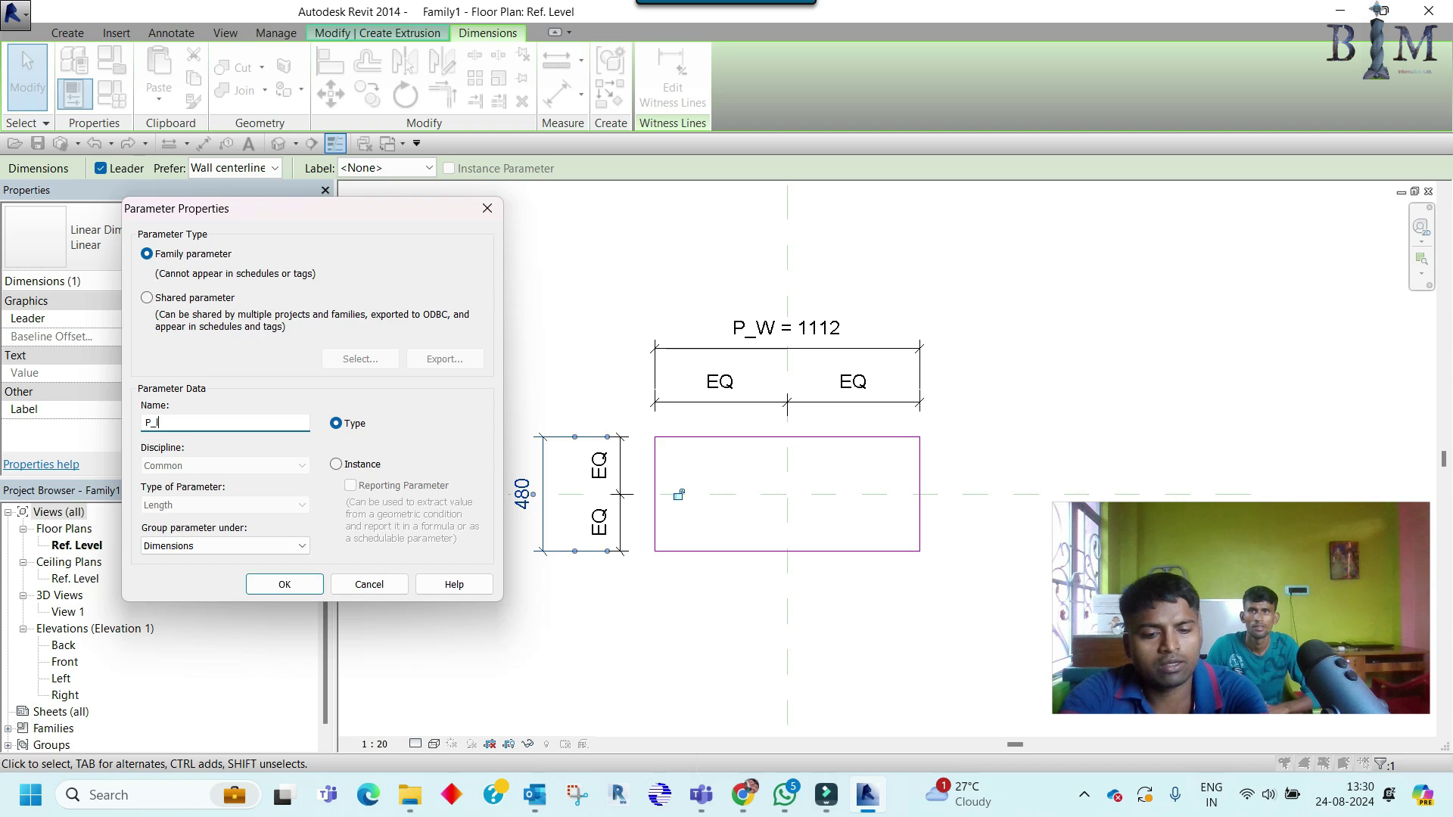
pyautogui.write('L')
pyautogui.click(336, 464)
pyautogui.press('Return')
pyautogui.press('Escape')
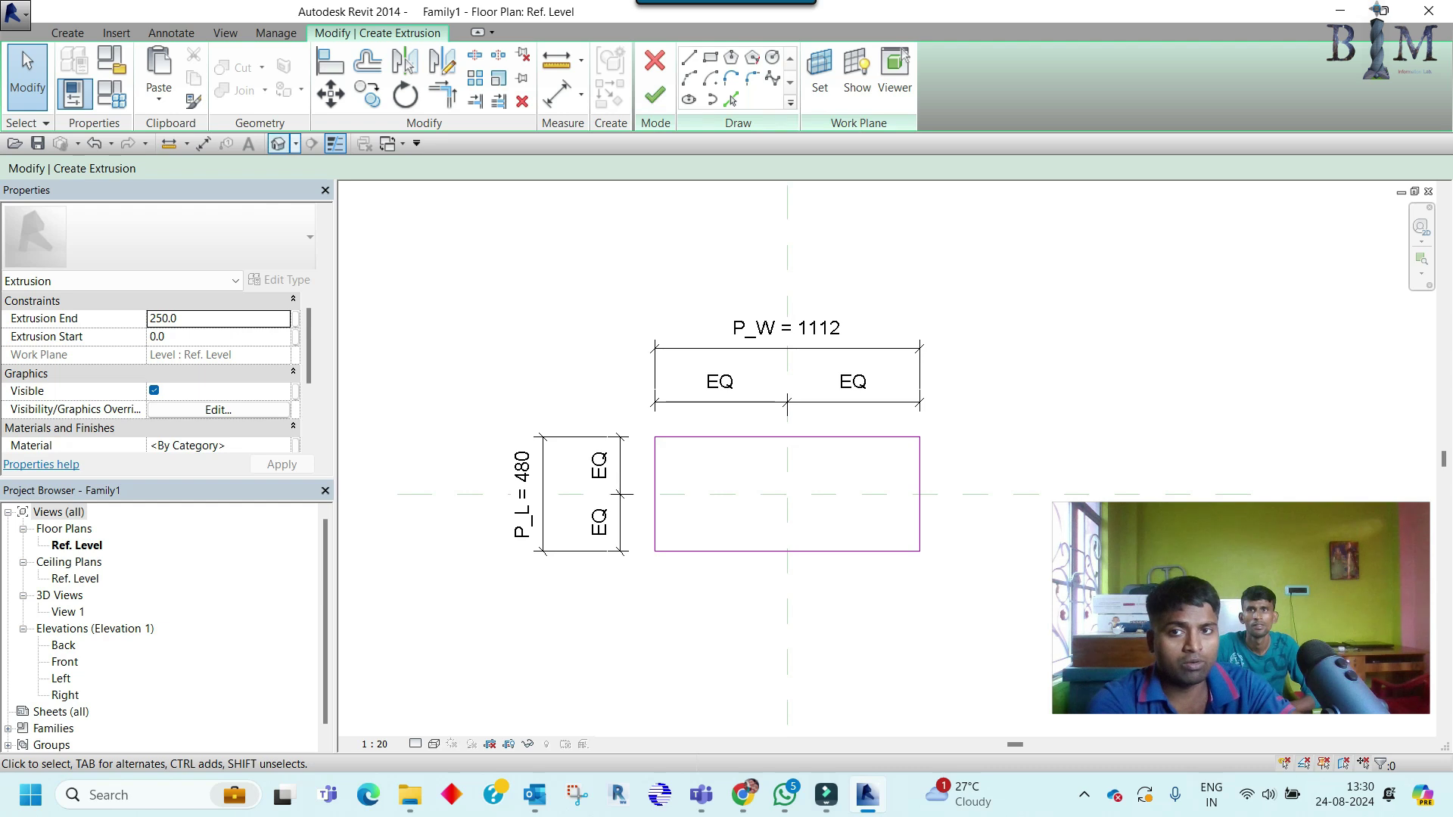
# Step: Finish the extrusion sketch into a solid in the 3D view
pyautogui.click(279, 143)
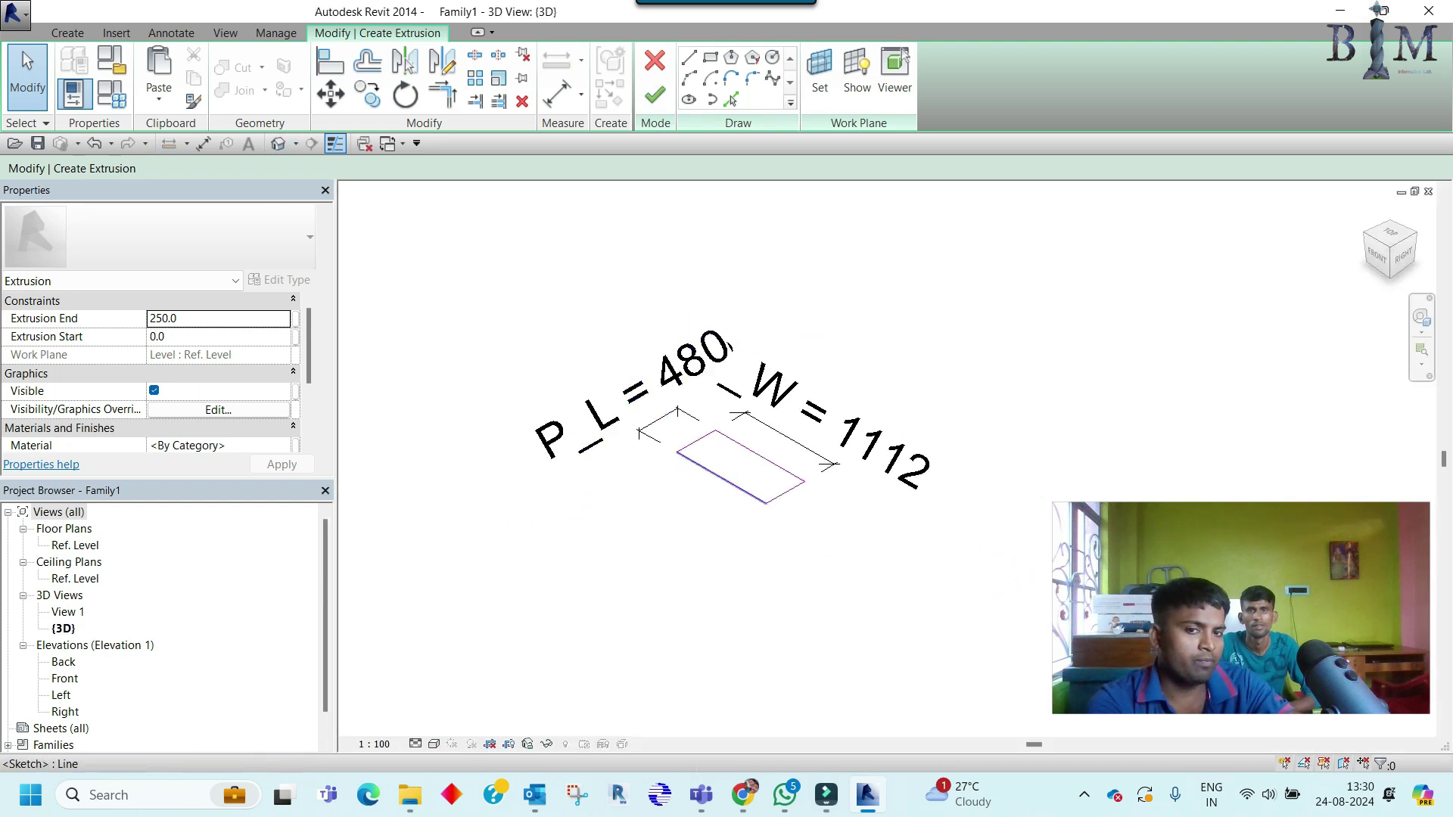
pyautogui.scroll(-1, 685, 731)
pyautogui.scroll(-1, 685, 730)
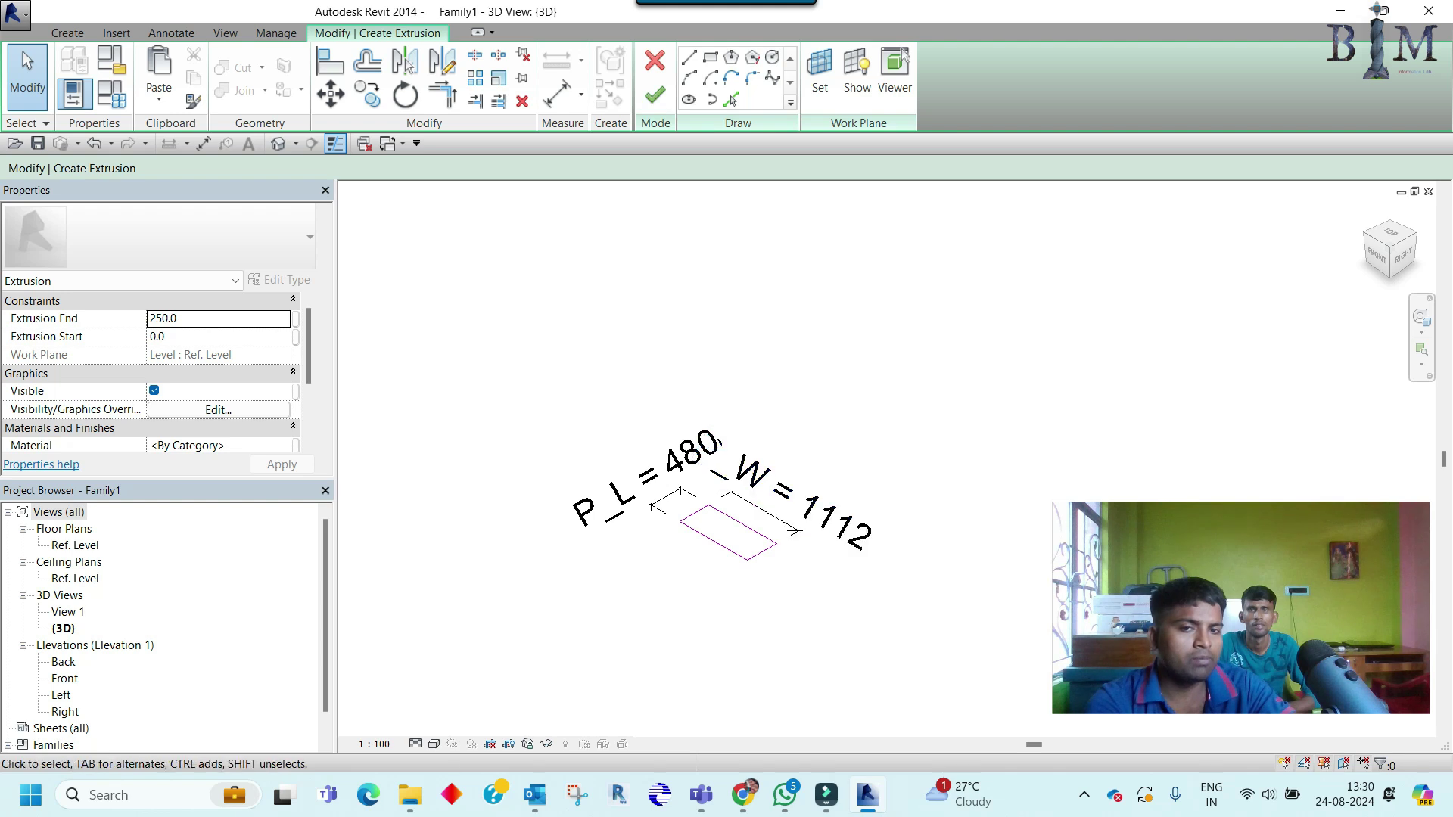
pyautogui.click(655, 95)
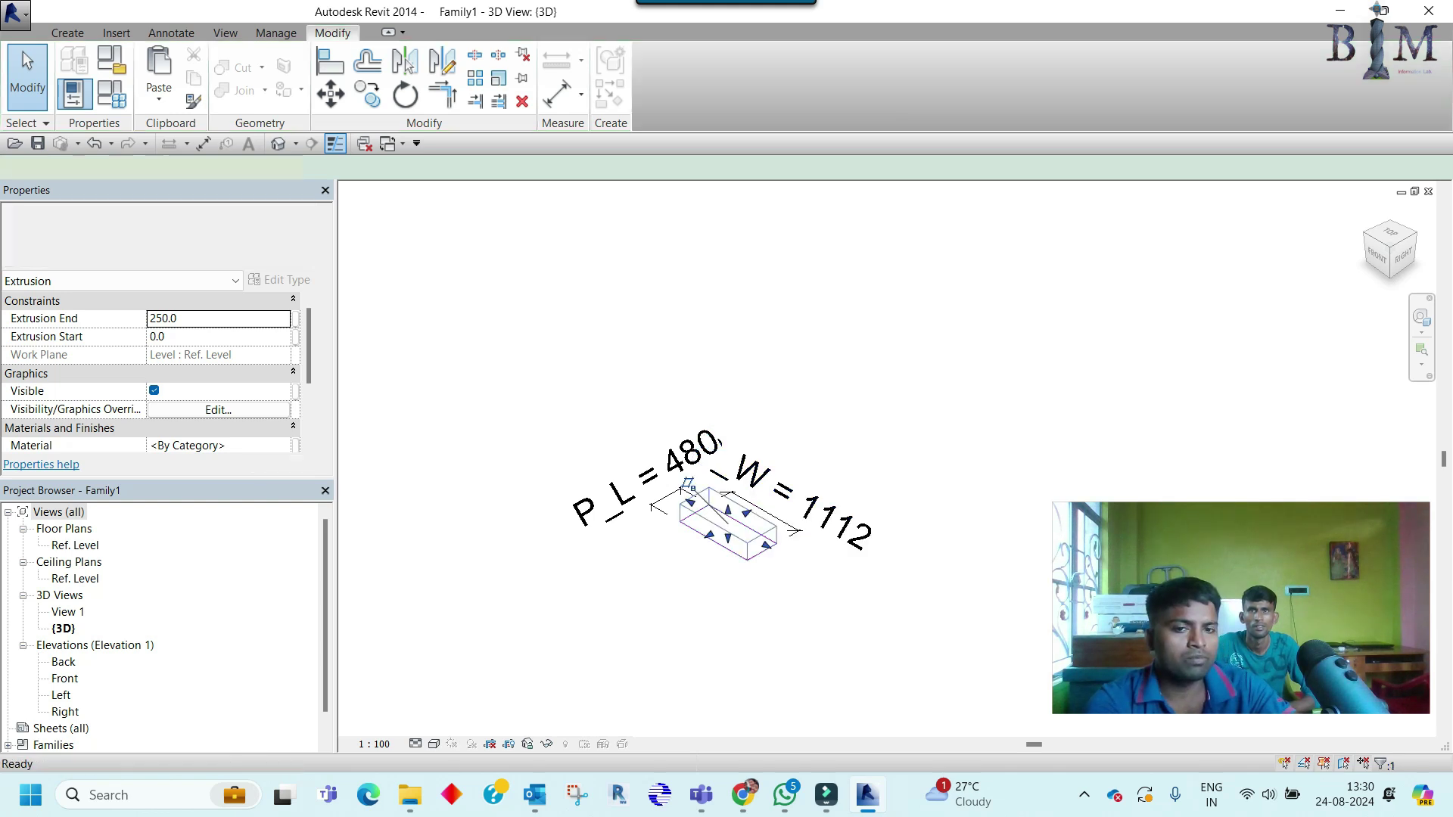
pyautogui.press('Escape')
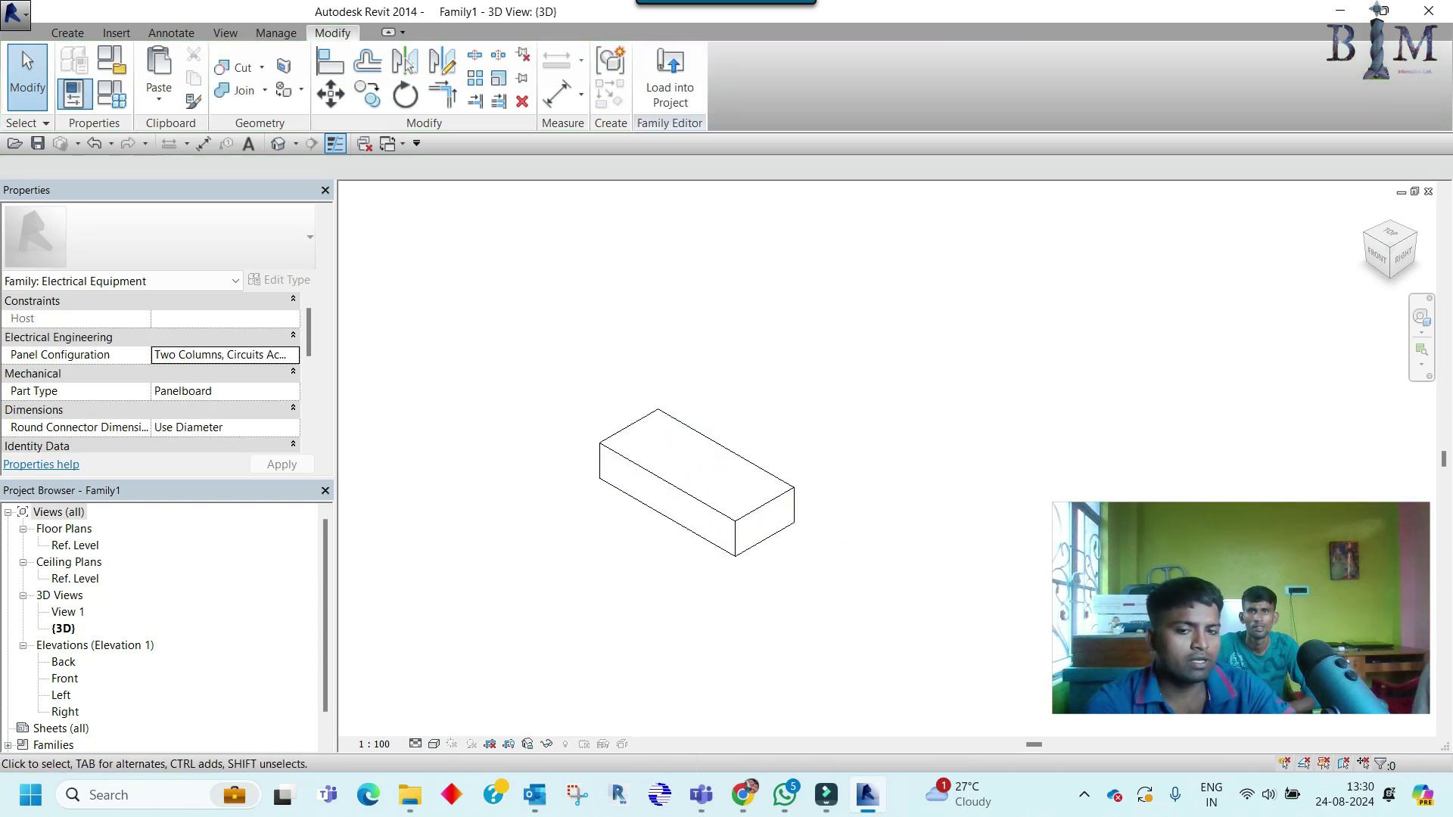
# Step: Set Fine detail and Shaded style, then stretch the box top to 1827.3 tall
pyautogui.click(415, 744)
pyautogui.click(443, 724)
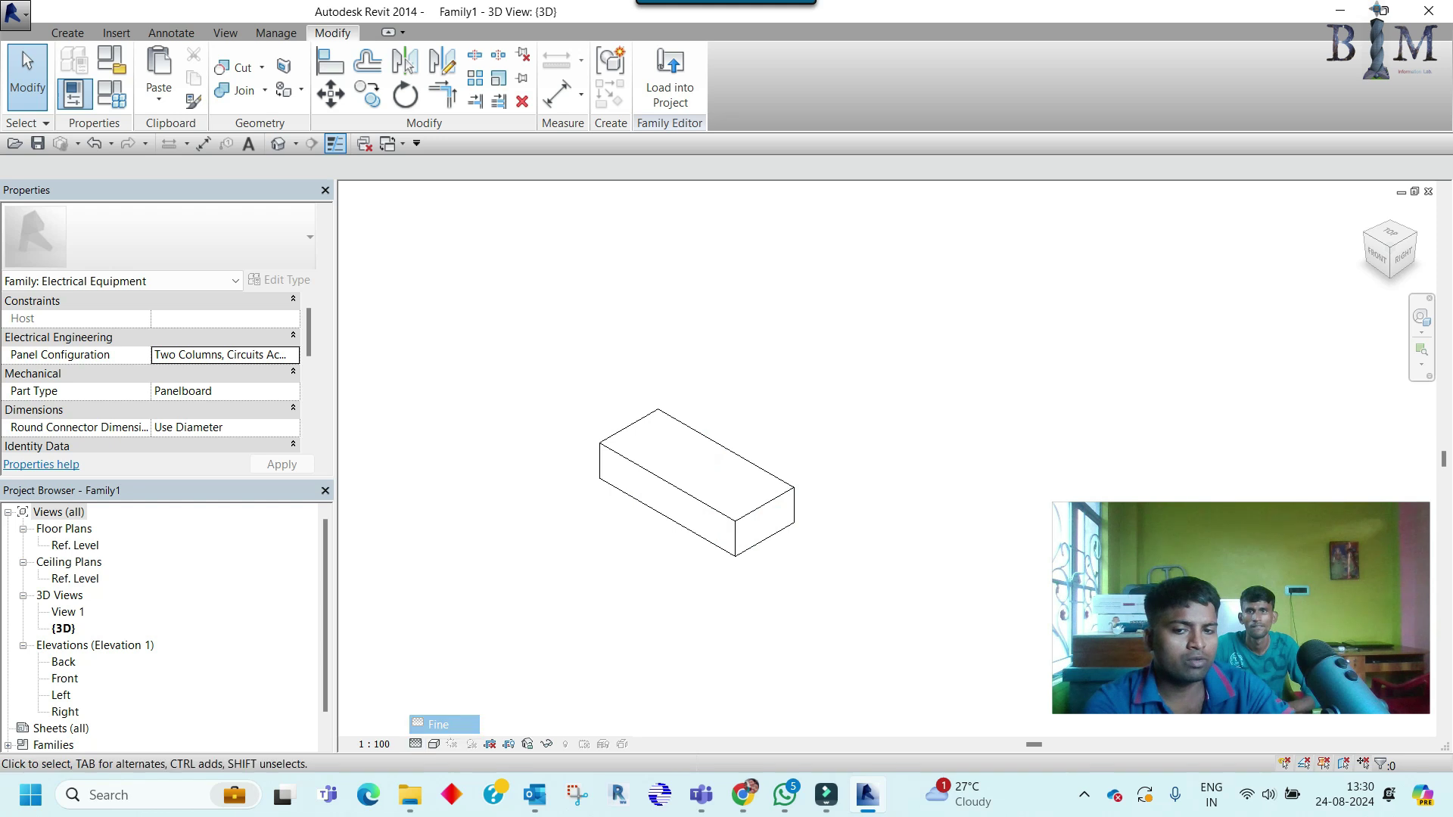
pyautogui.click(433, 744)
pyautogui.click(454, 669)
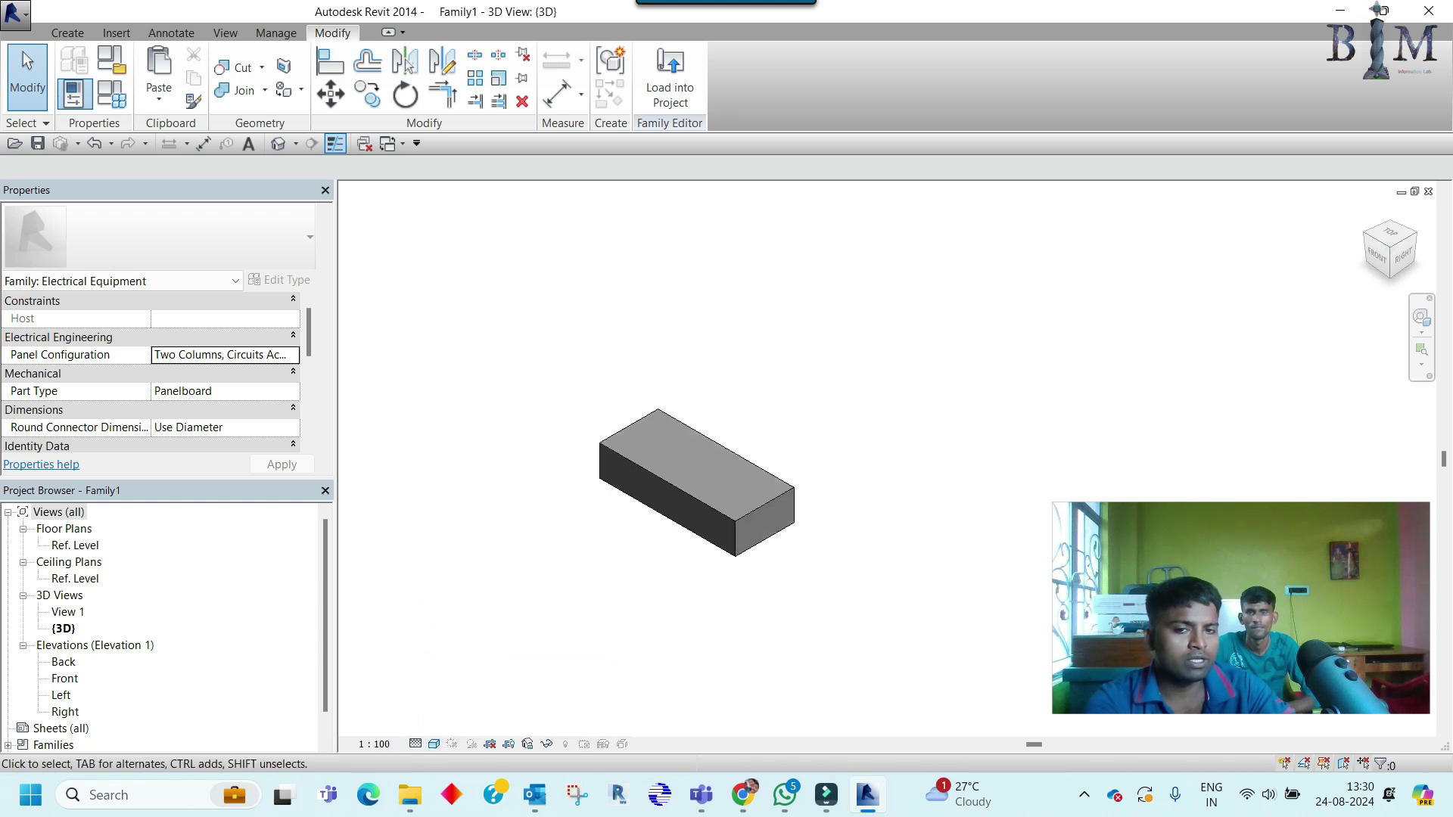
pyautogui.click(655, 443)
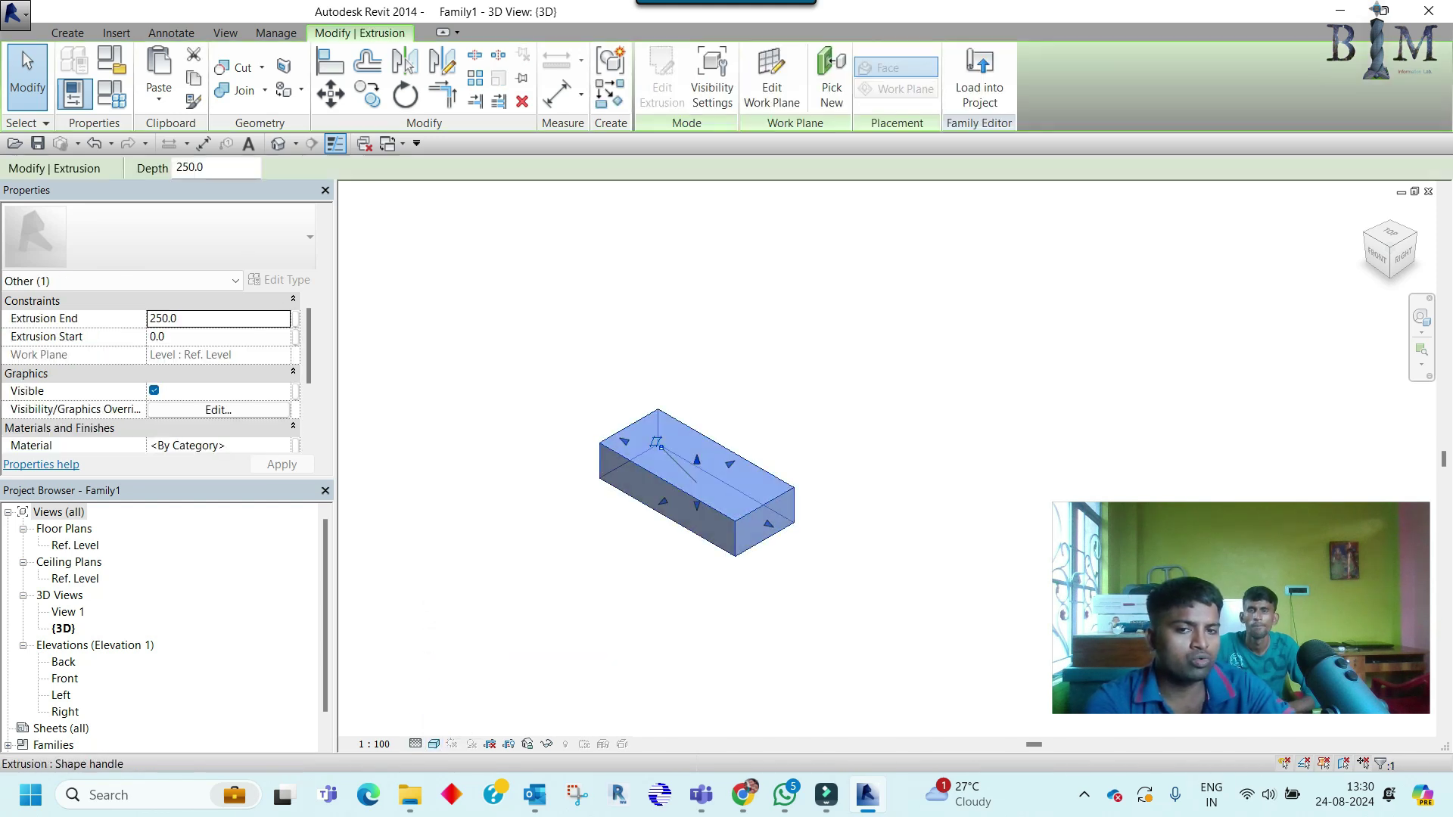
pyautogui.moveTo(657, 445); pyautogui.dragTo(657, 333)
pyautogui.press('Escape')
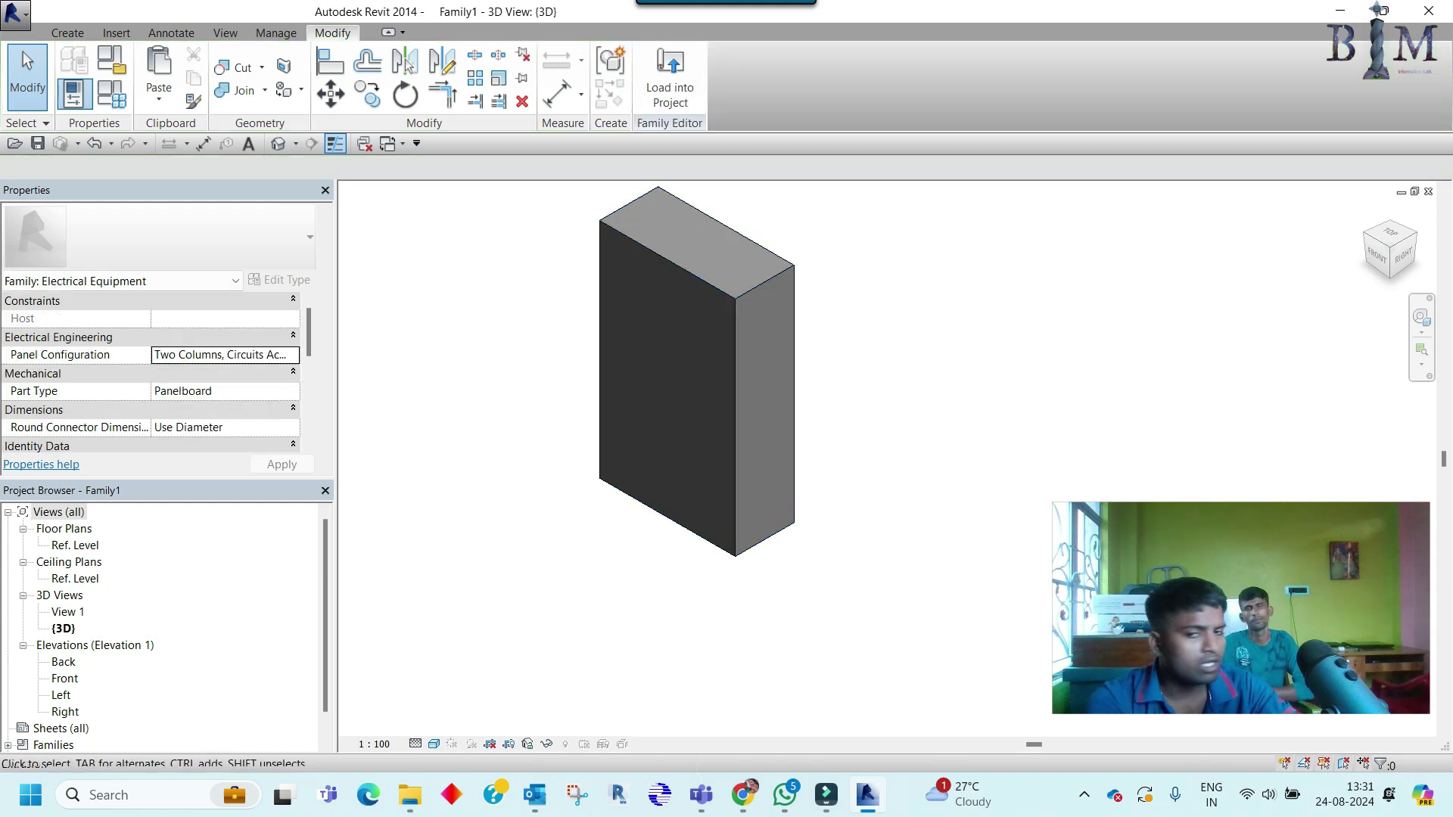
pyautogui.doubleClick(75, 545)
pyautogui.scroll(-2, 608, 473)
pyautogui.scroll(-2, 608, 472)
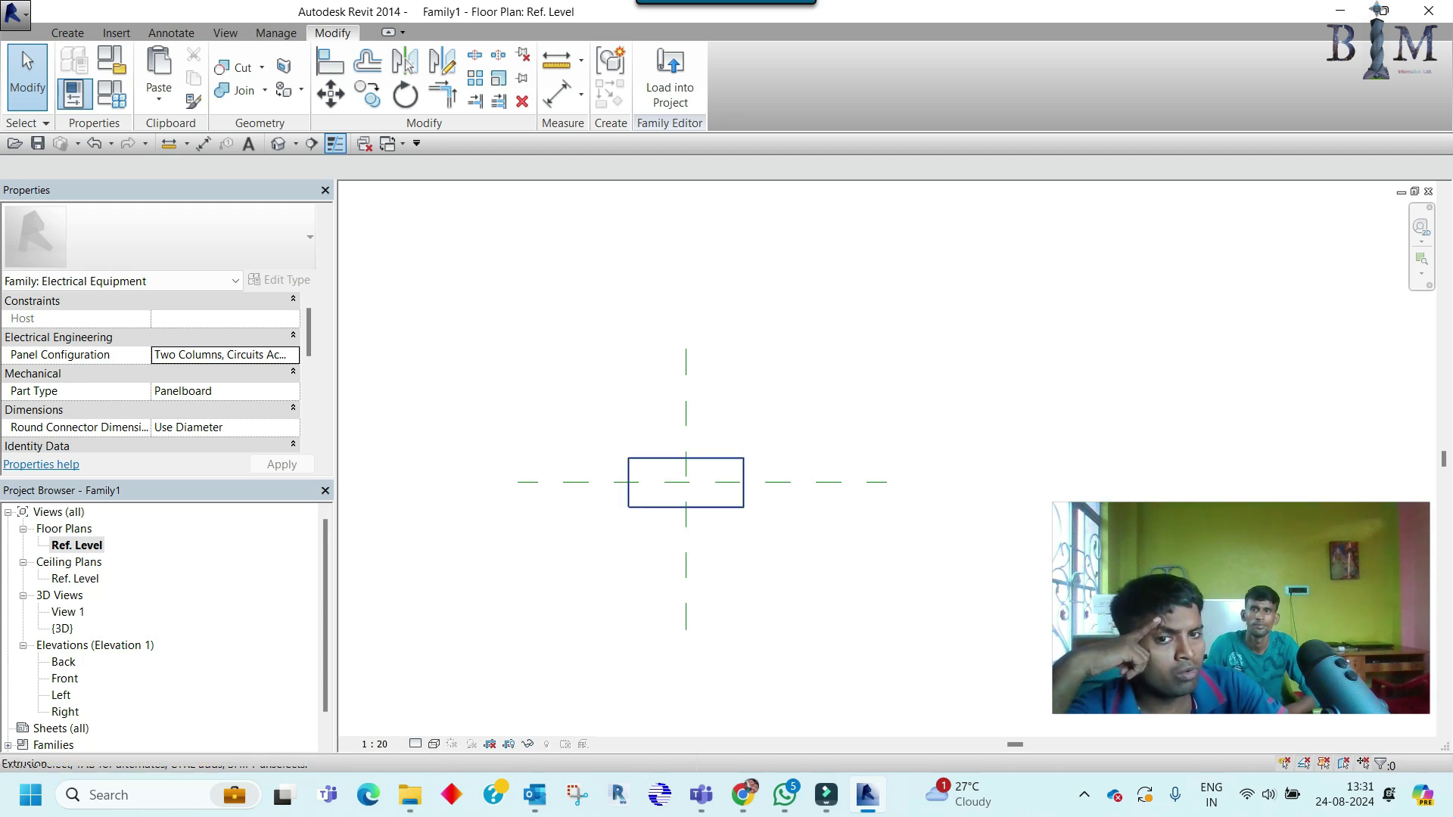
pyautogui.scroll(-1, 163, 621)
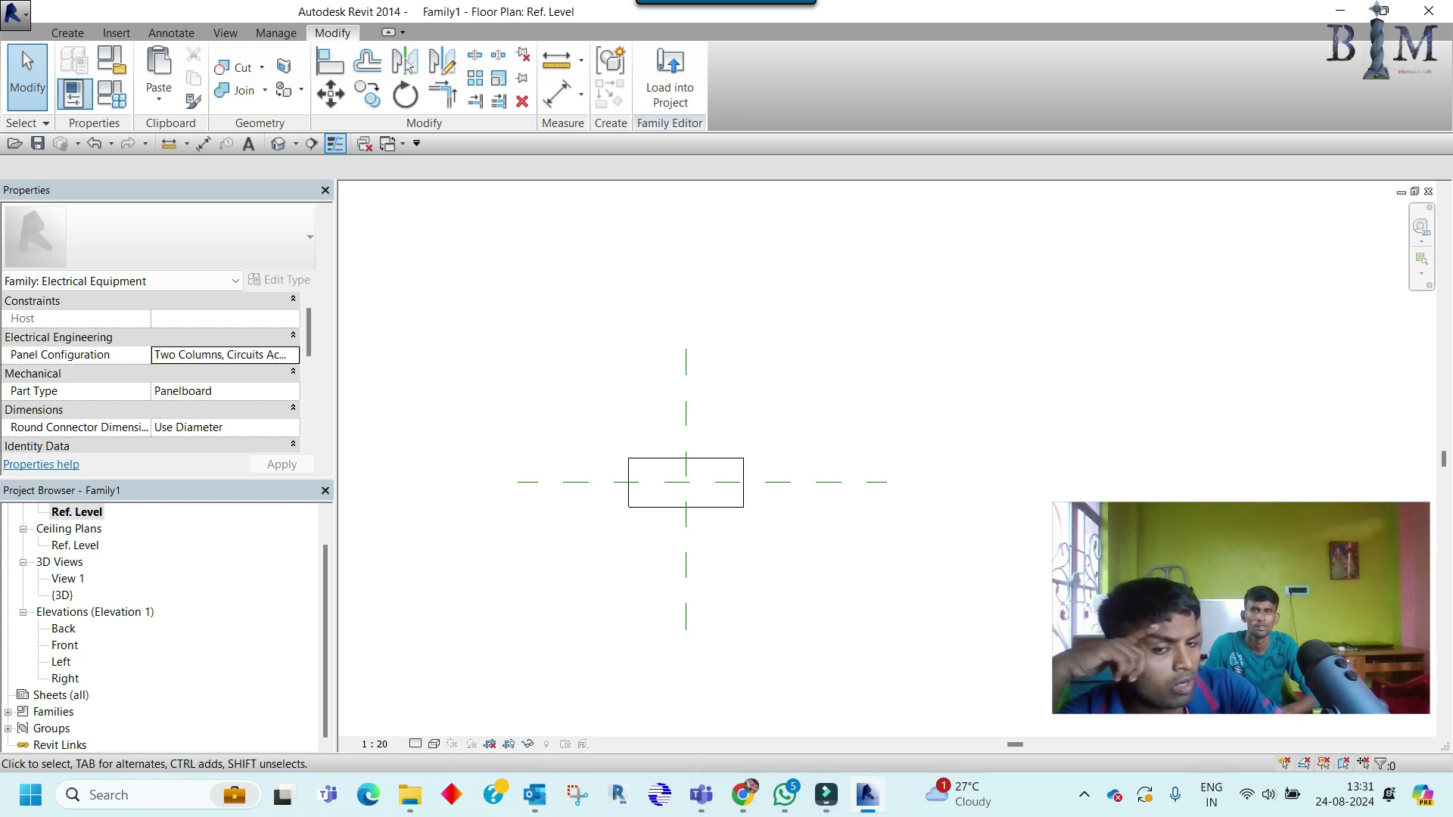
pyautogui.doubleClick(64, 644)
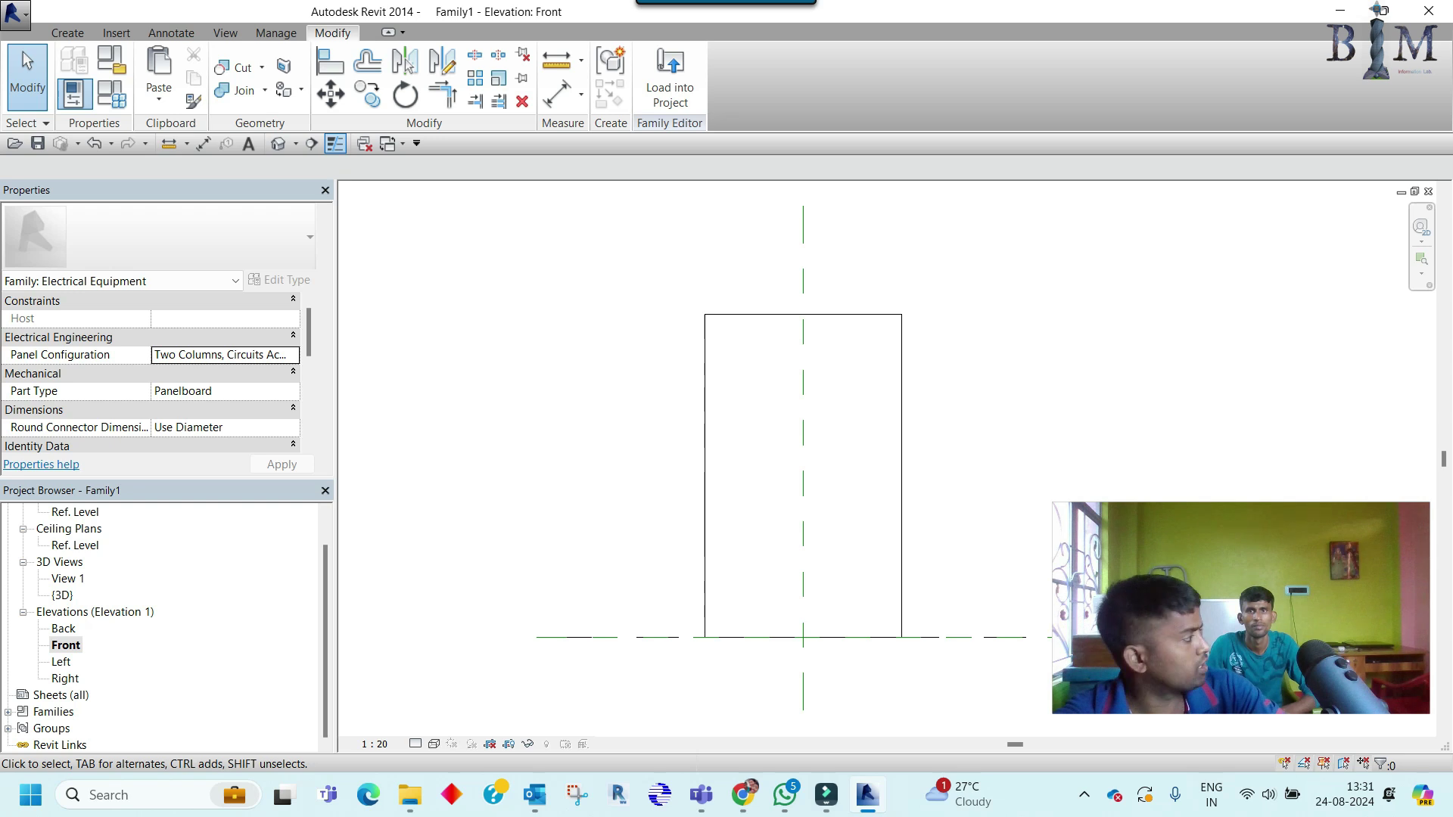
pyautogui.doubleClick(64, 628)
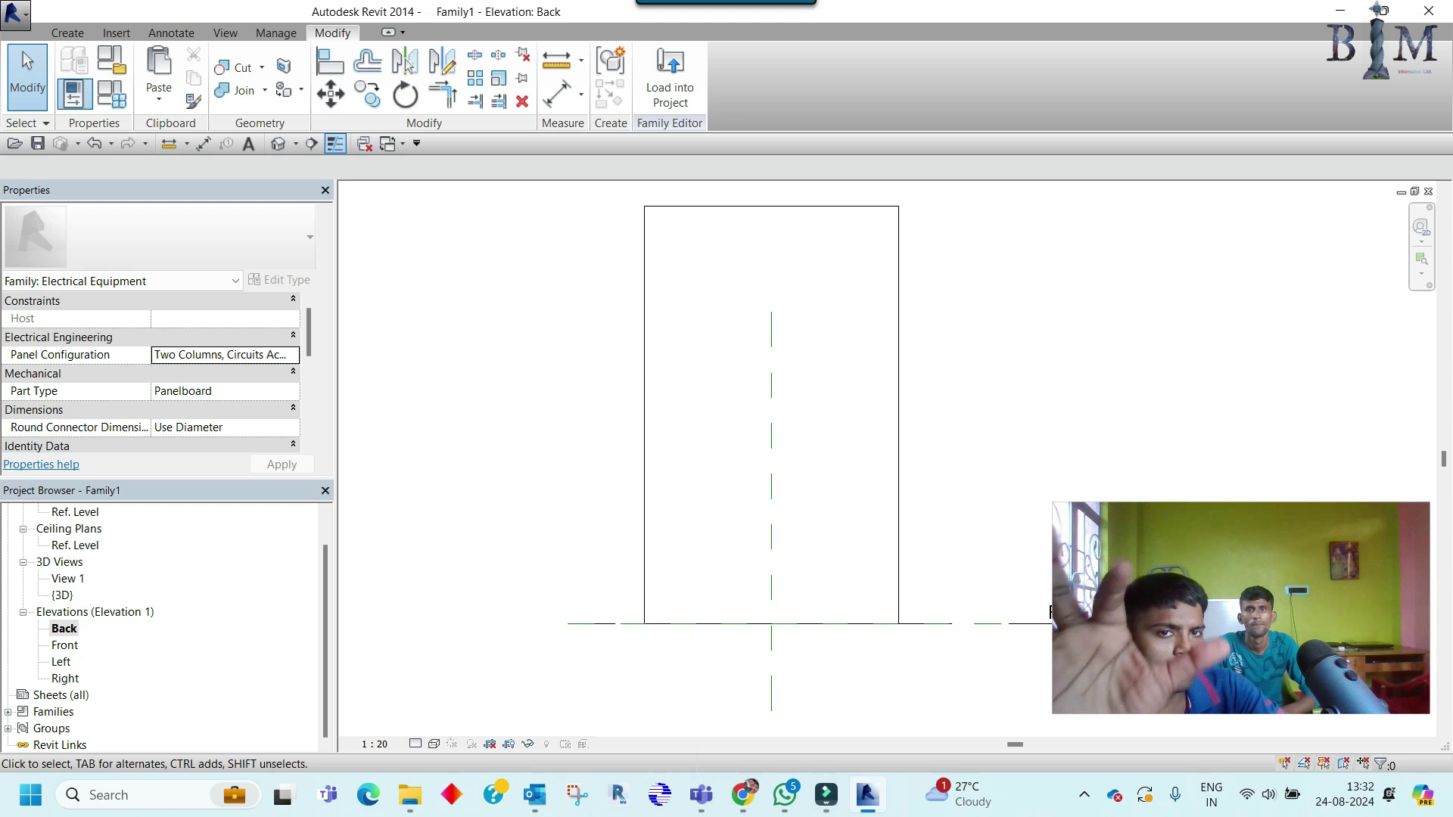
pyautogui.doubleClick(62, 661)
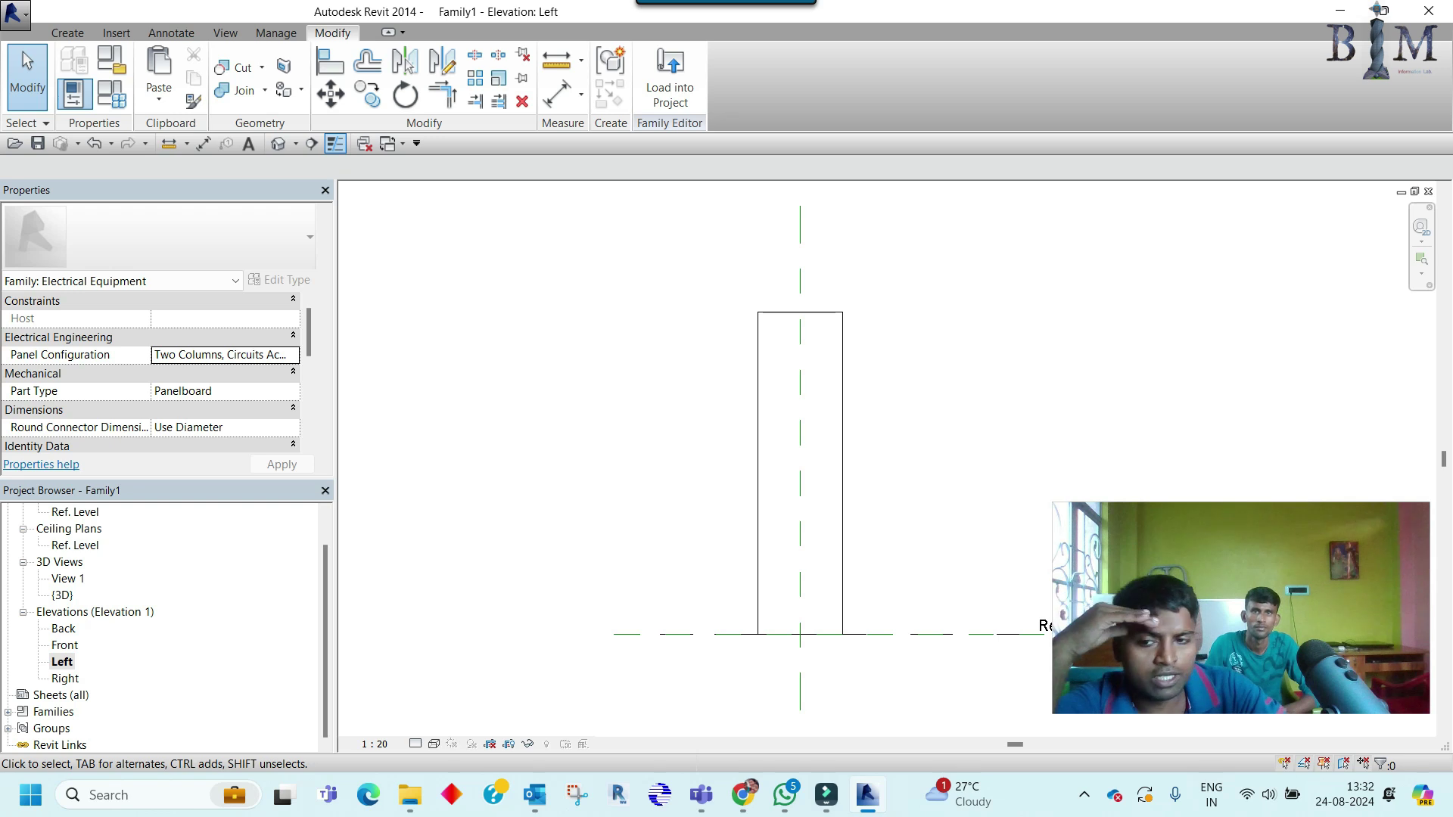
pyautogui.doubleClick(66, 678)
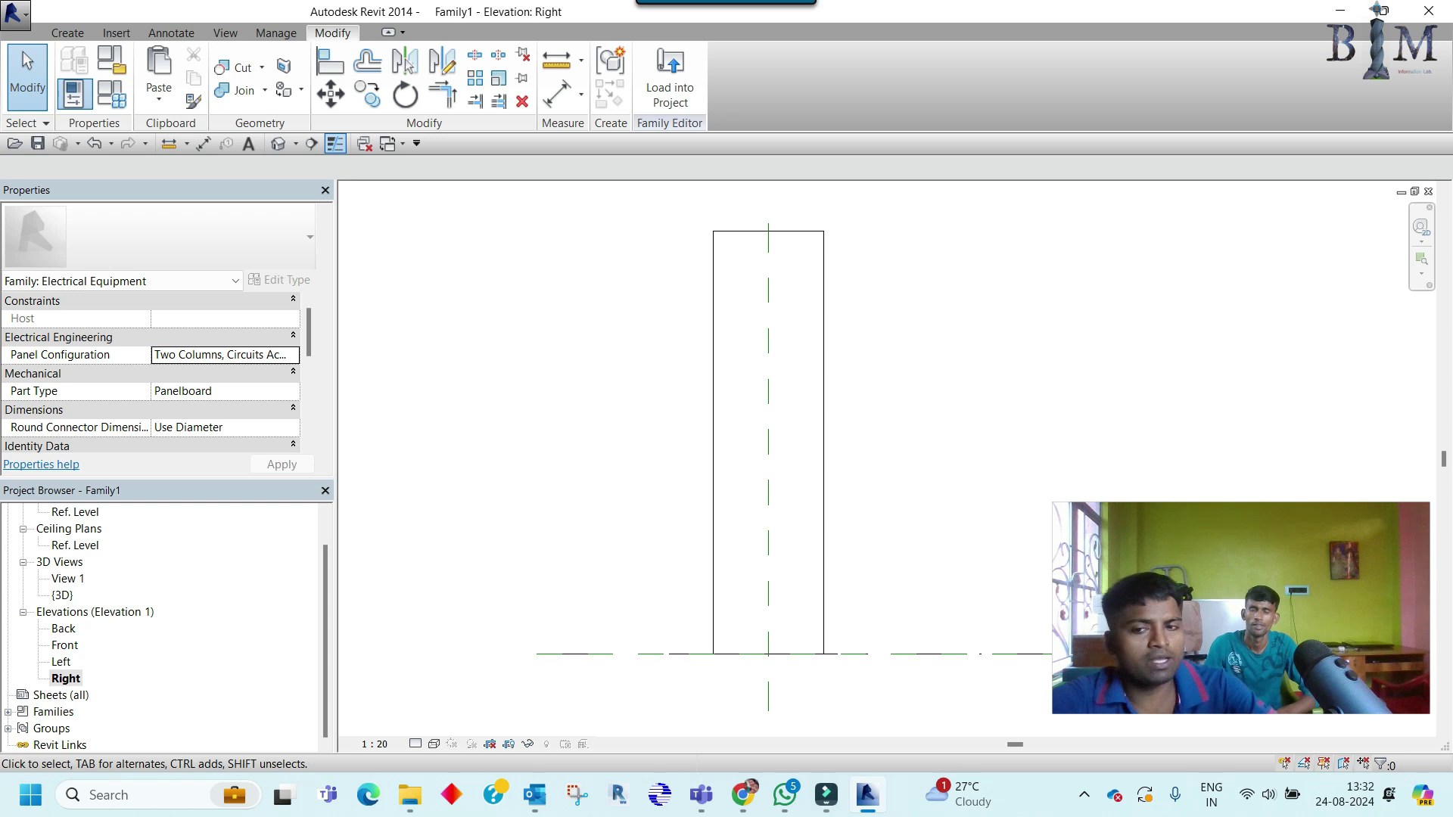
pyautogui.scroll(2, 163, 628)
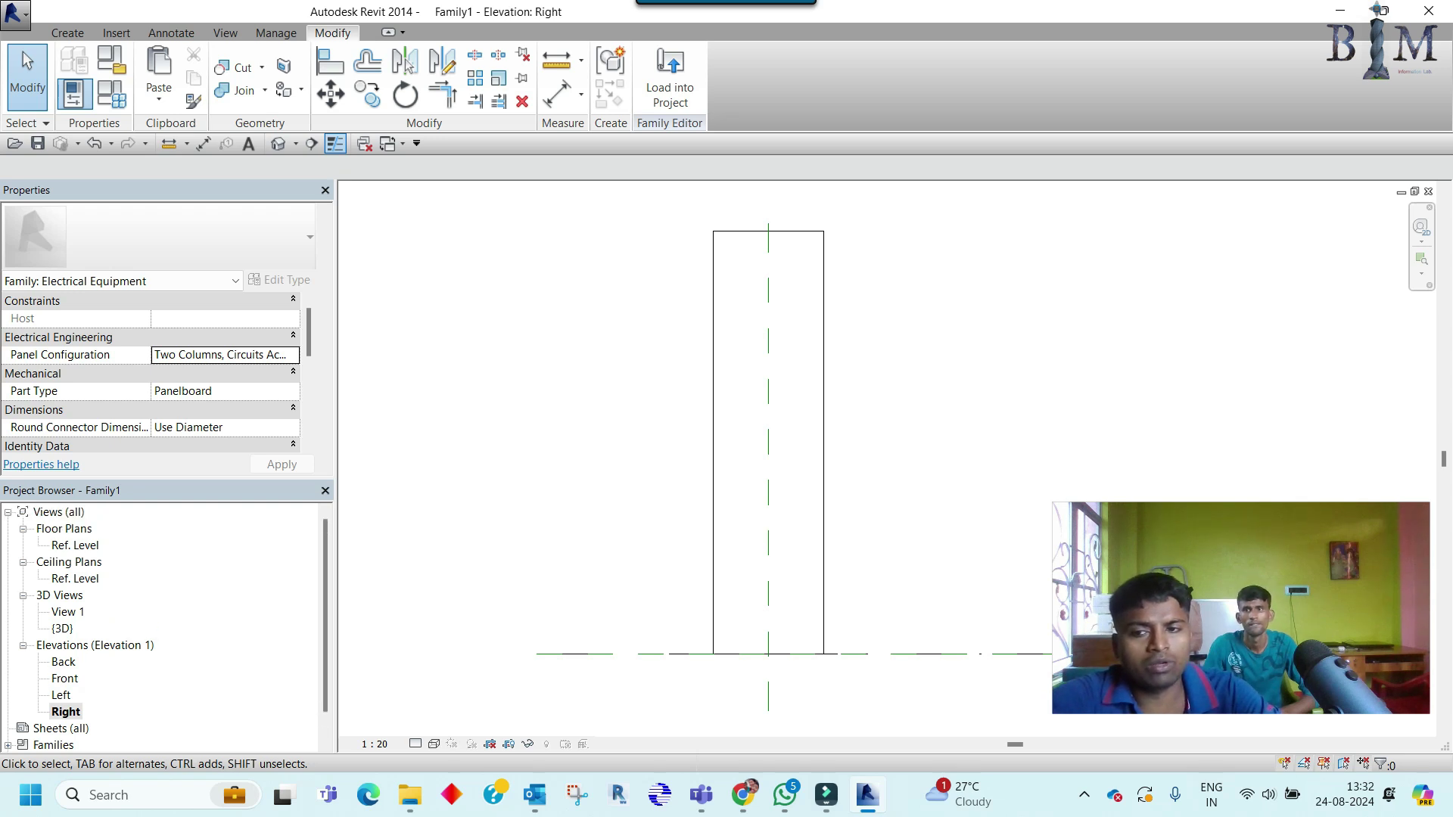
pyautogui.doubleClick(75, 544)
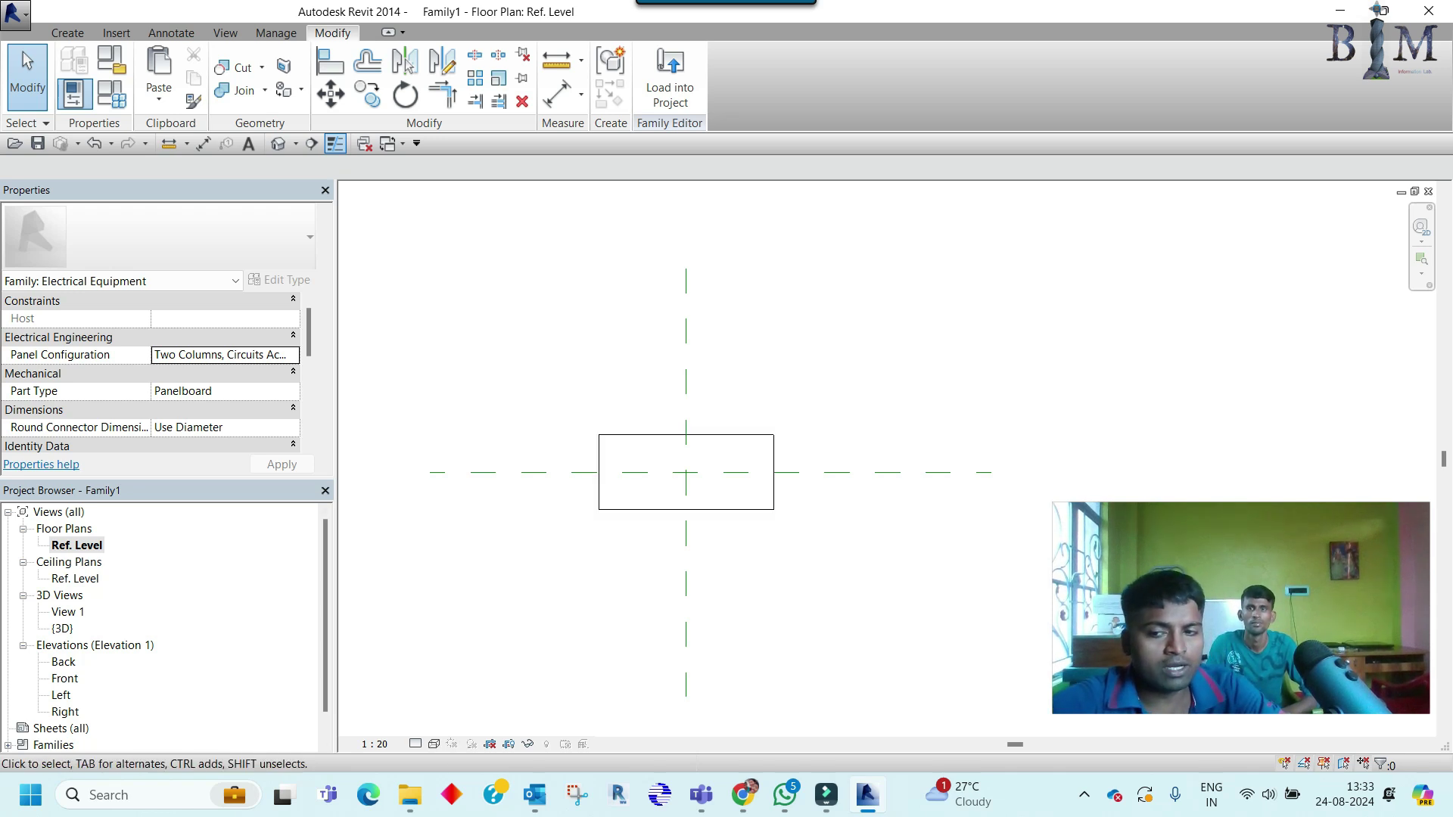
pyautogui.click(61, 695)
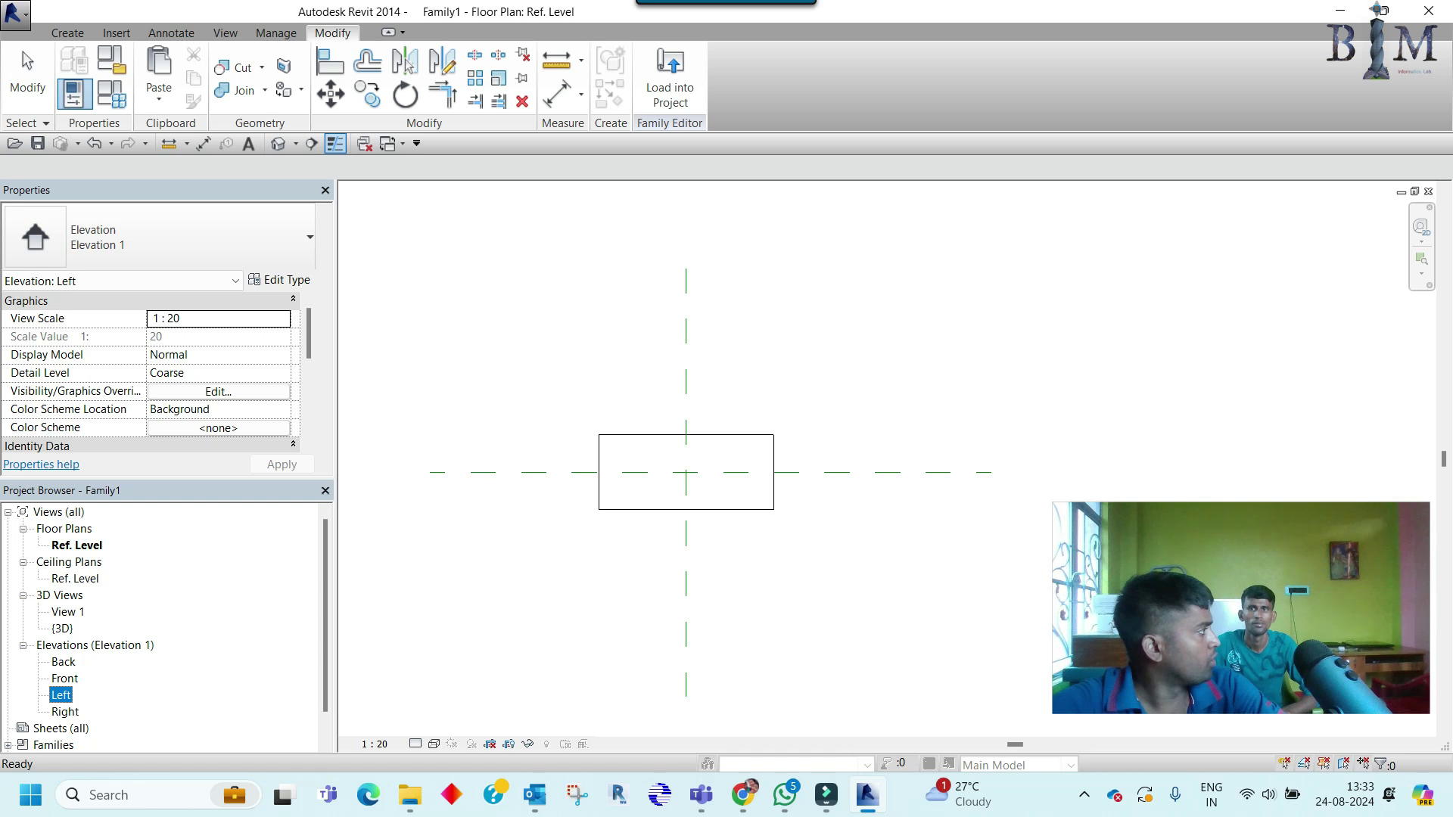
pyautogui.scroll(-1, 163, 628)
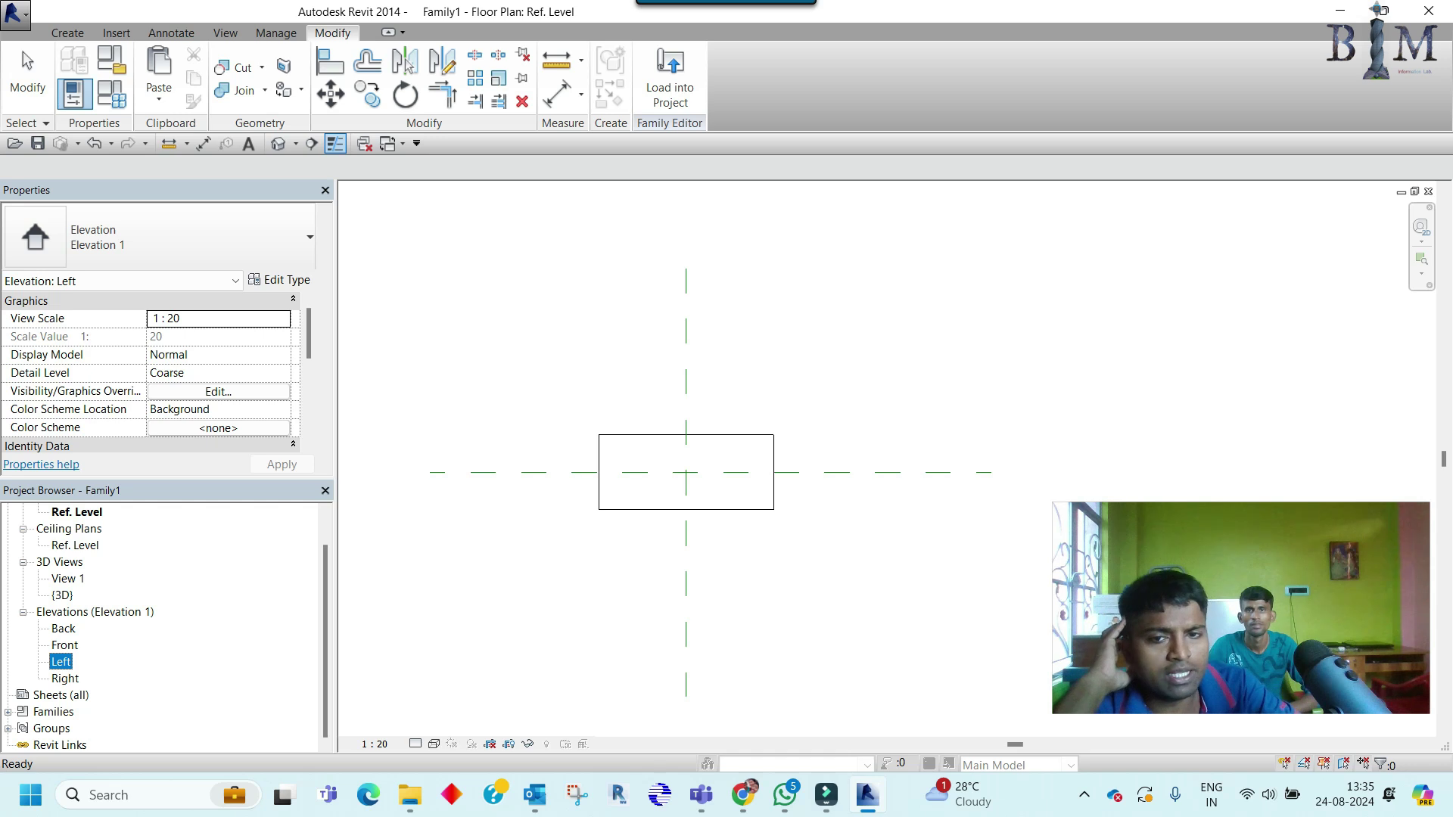
pyautogui.press('Escape')
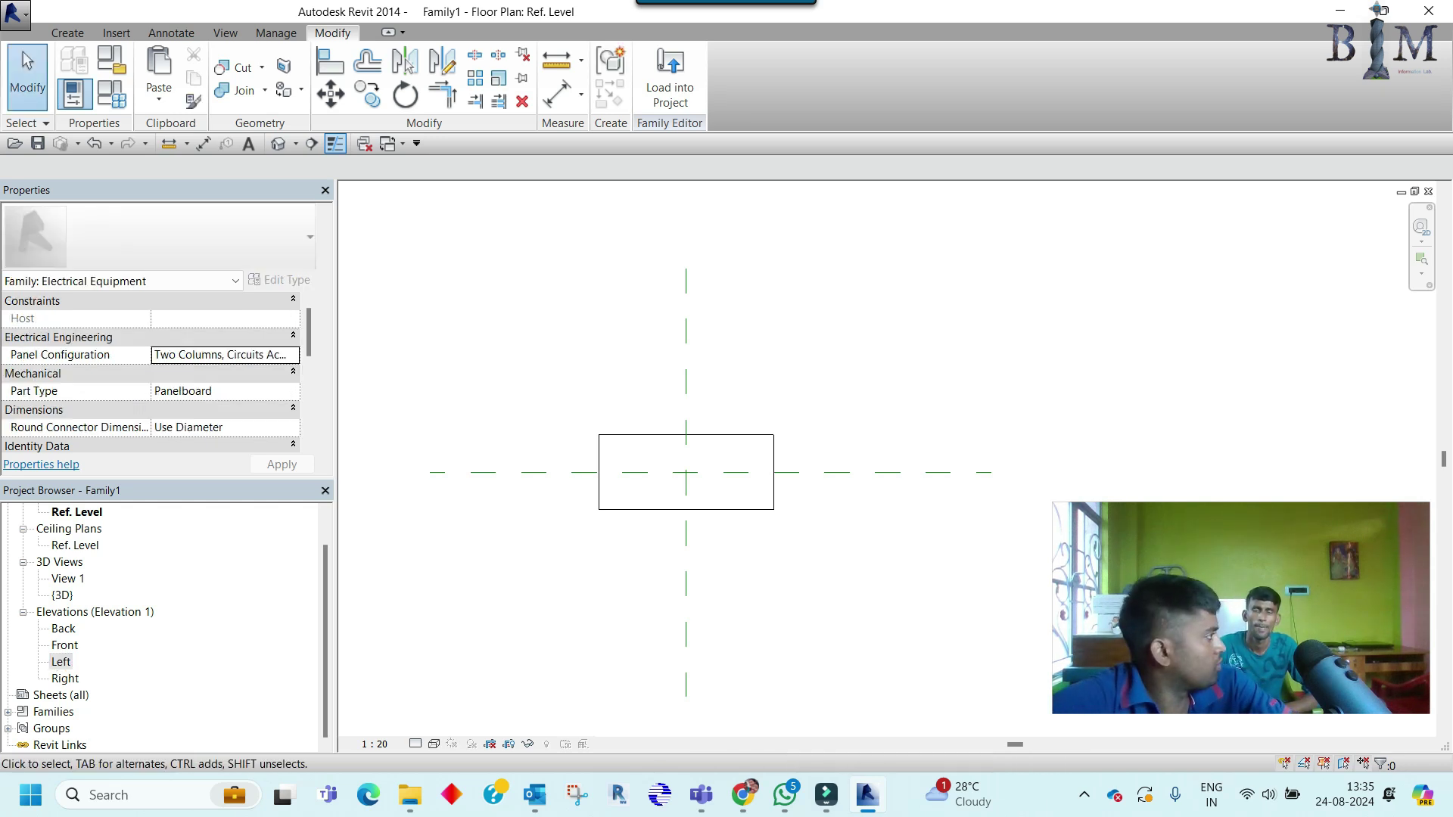
pyautogui.scroll(1, 599, 500)
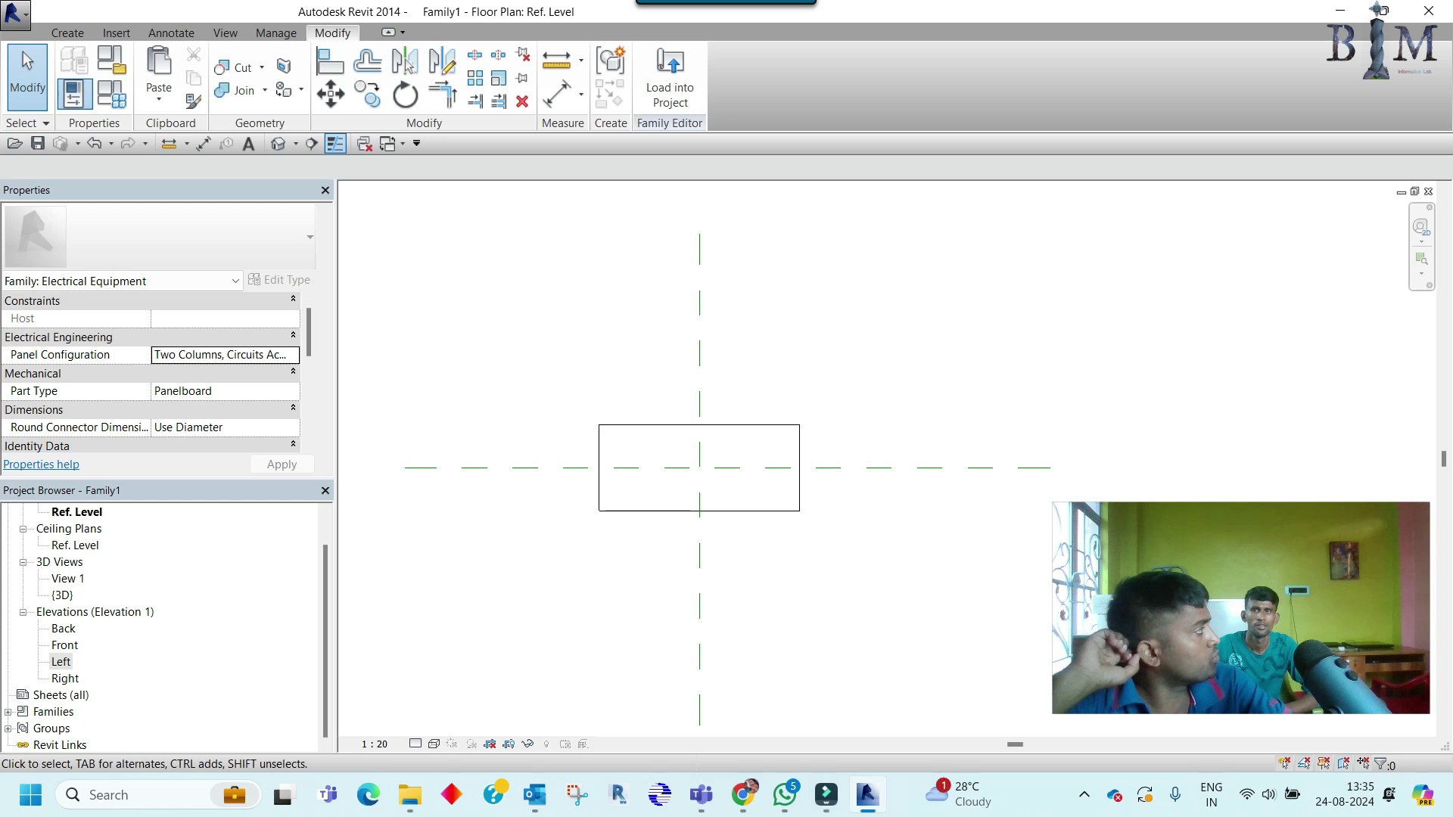
# Step: In the Front elevation, draw a 900 mm vertical model line up from the box's top-left corner
pyautogui.doubleClick(64, 645)
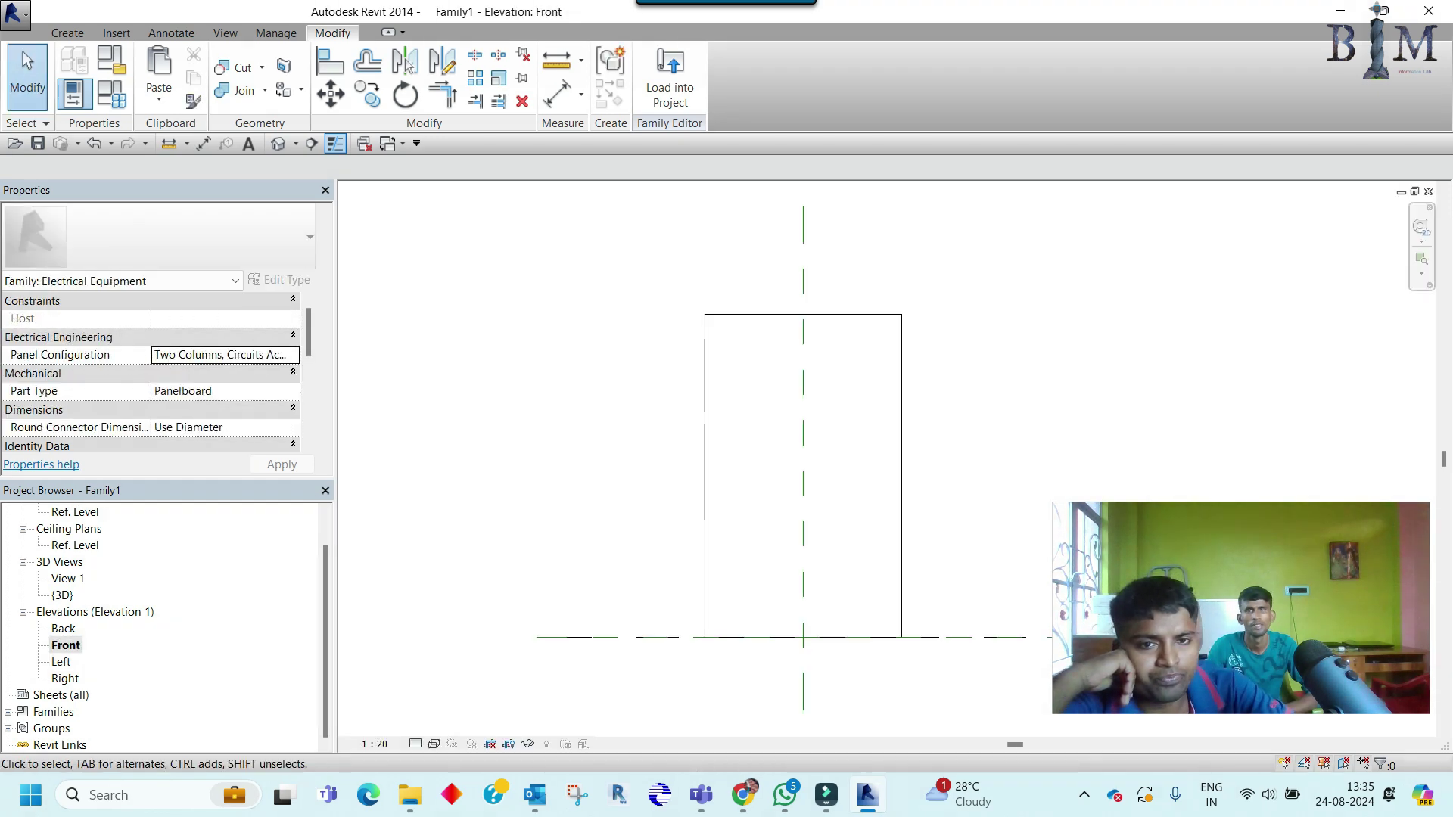
pyautogui.moveTo(772, 455); pyautogui.dragTo(740, 488, button='middle')
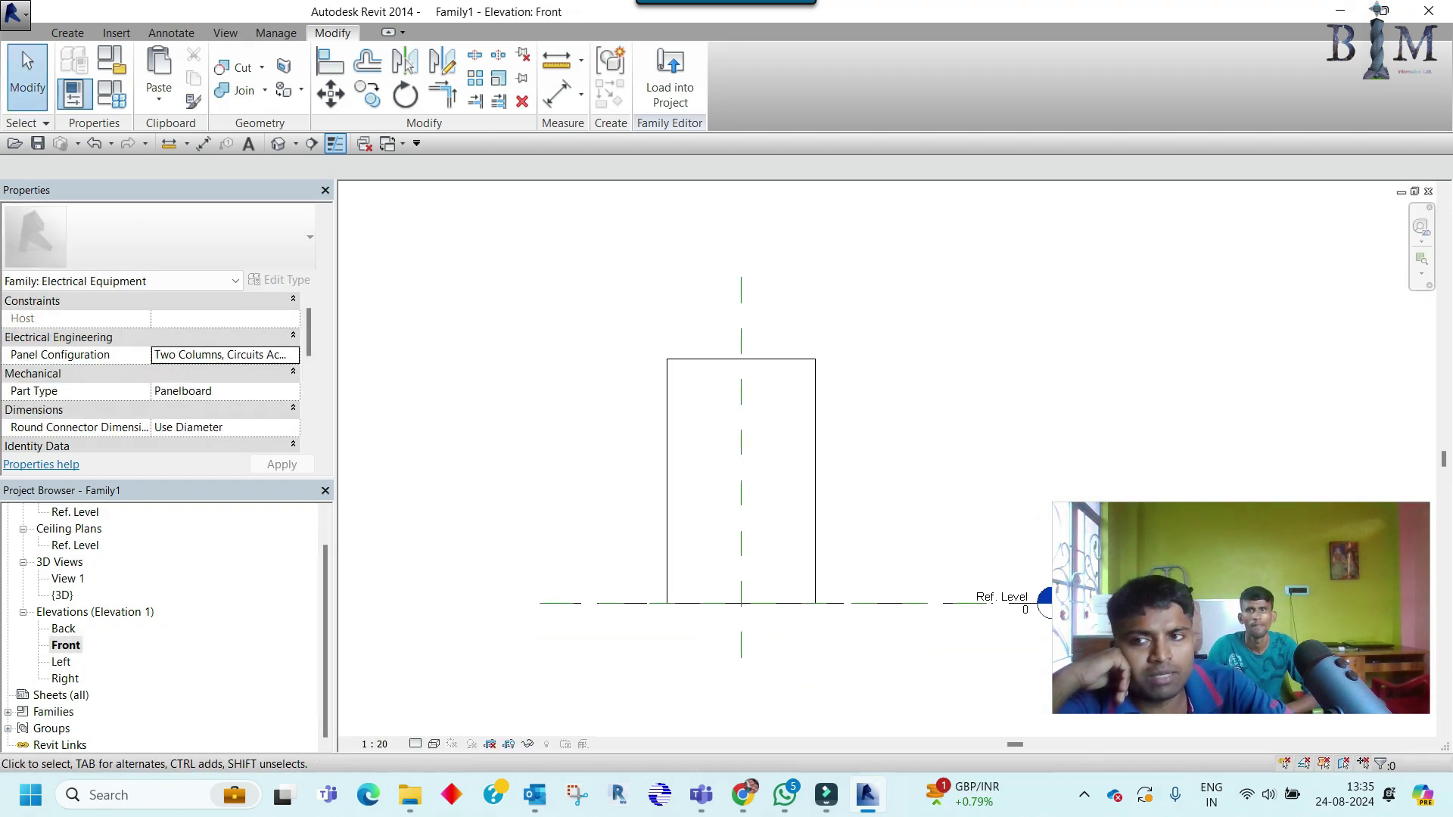
pyautogui.press('l')
pyautogui.press('i')
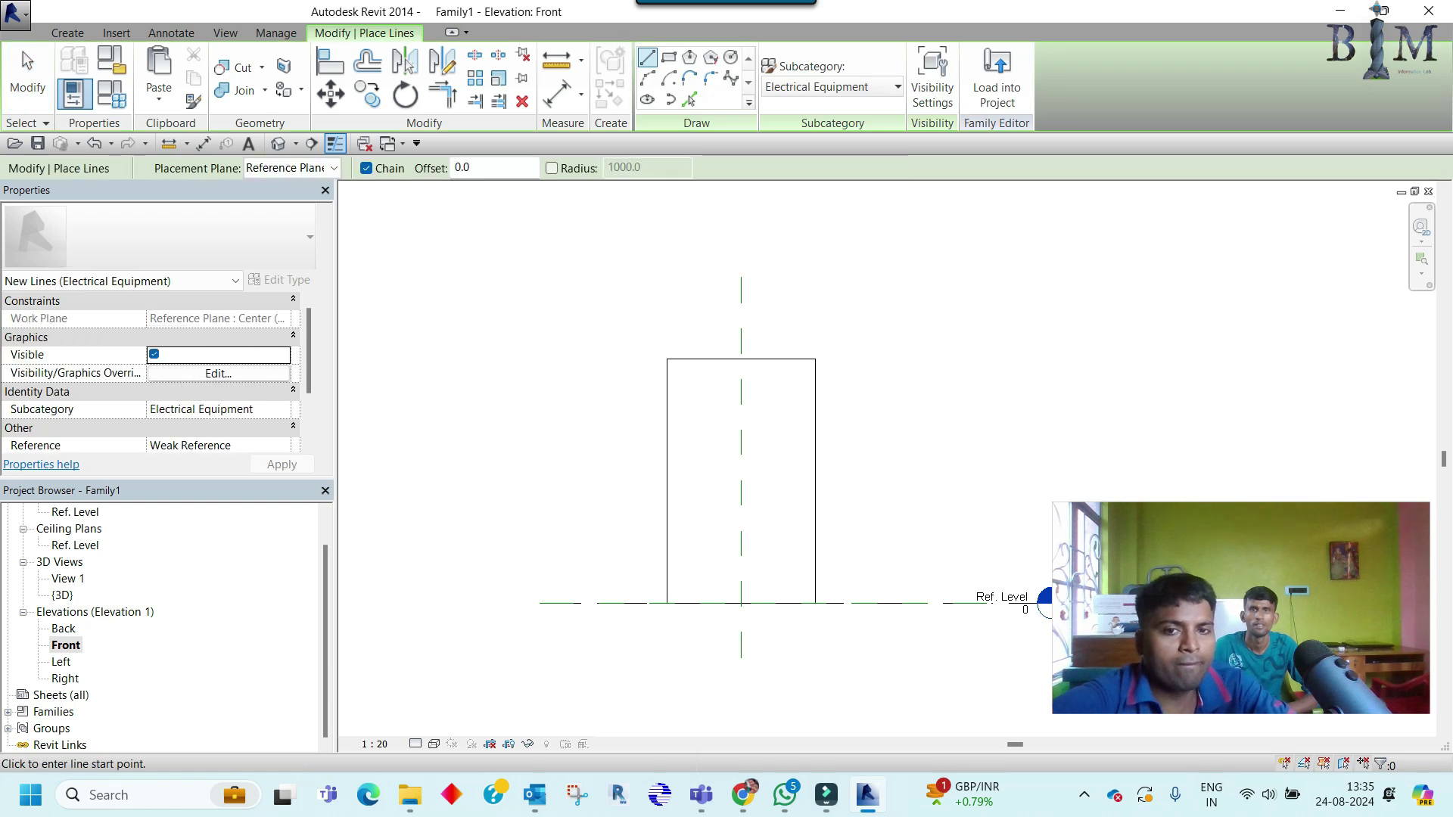
pyautogui.click(666, 239)
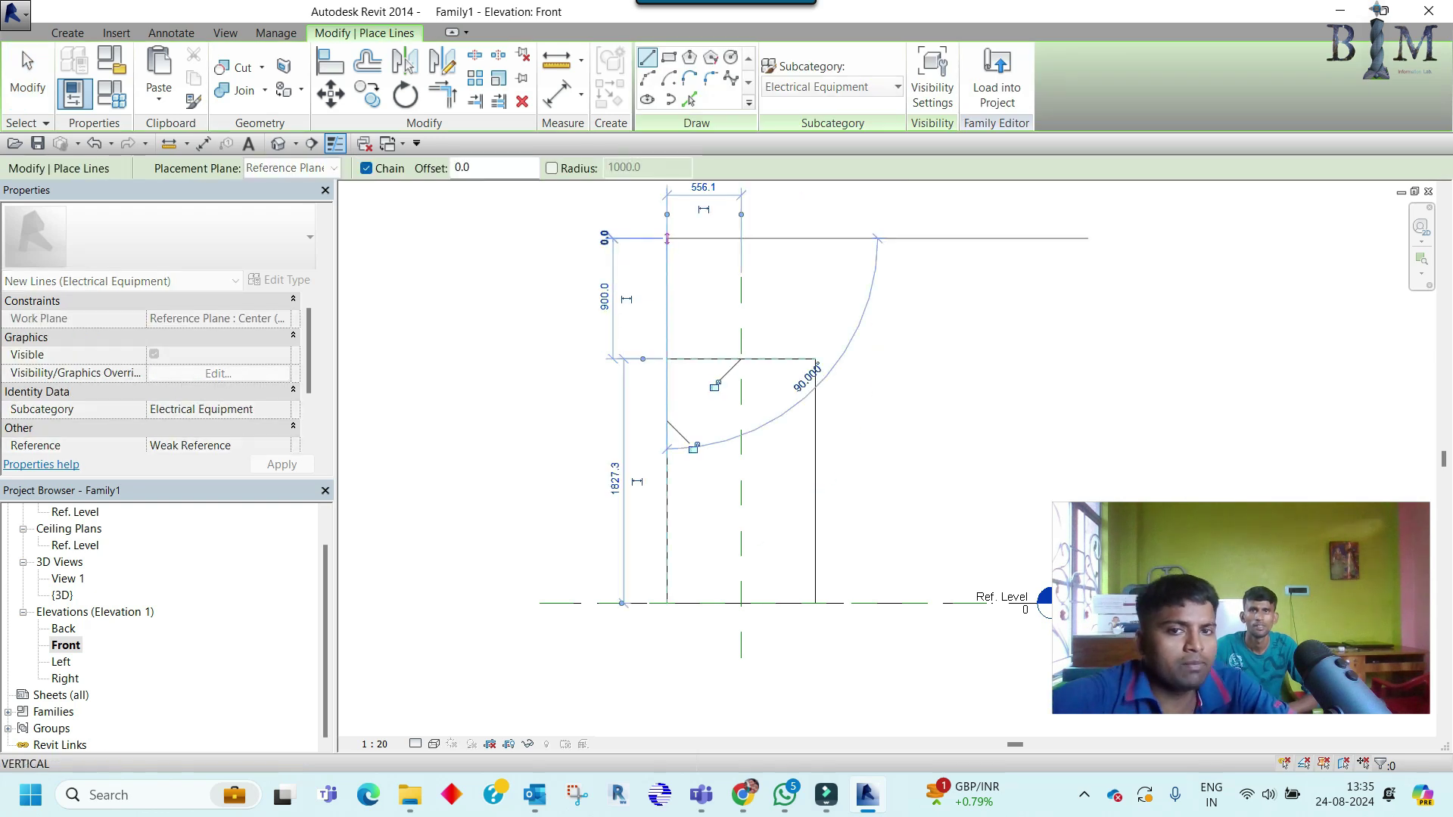
pyautogui.click(666, 359)
pyautogui.press('Escape')
pyautogui.press('Escape')
pyautogui.click(667, 303)
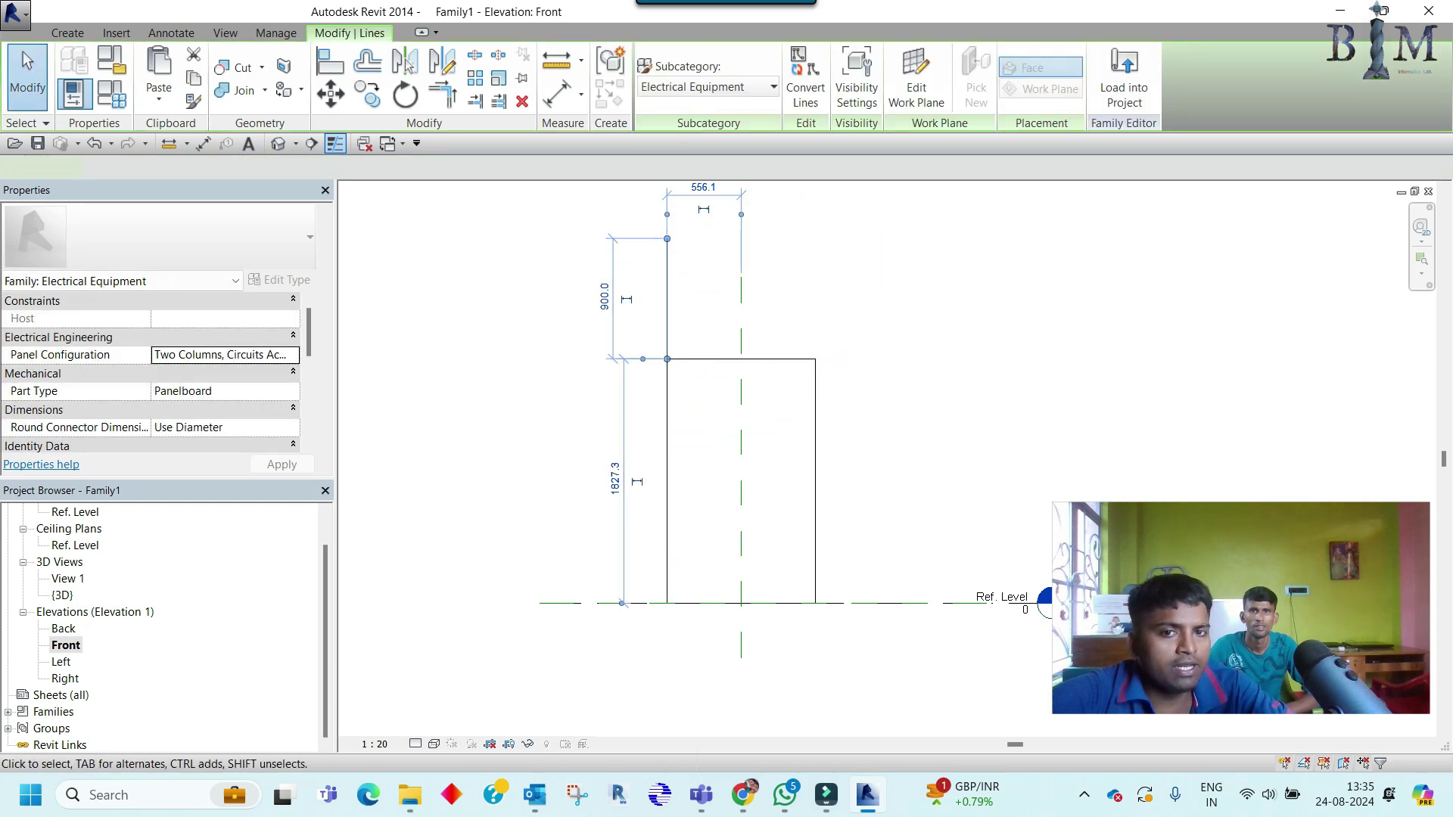
# Step: Check and select the new 900 line in the 3D view
pyautogui.click(278, 143)
pyautogui.rightClick(891, 306)
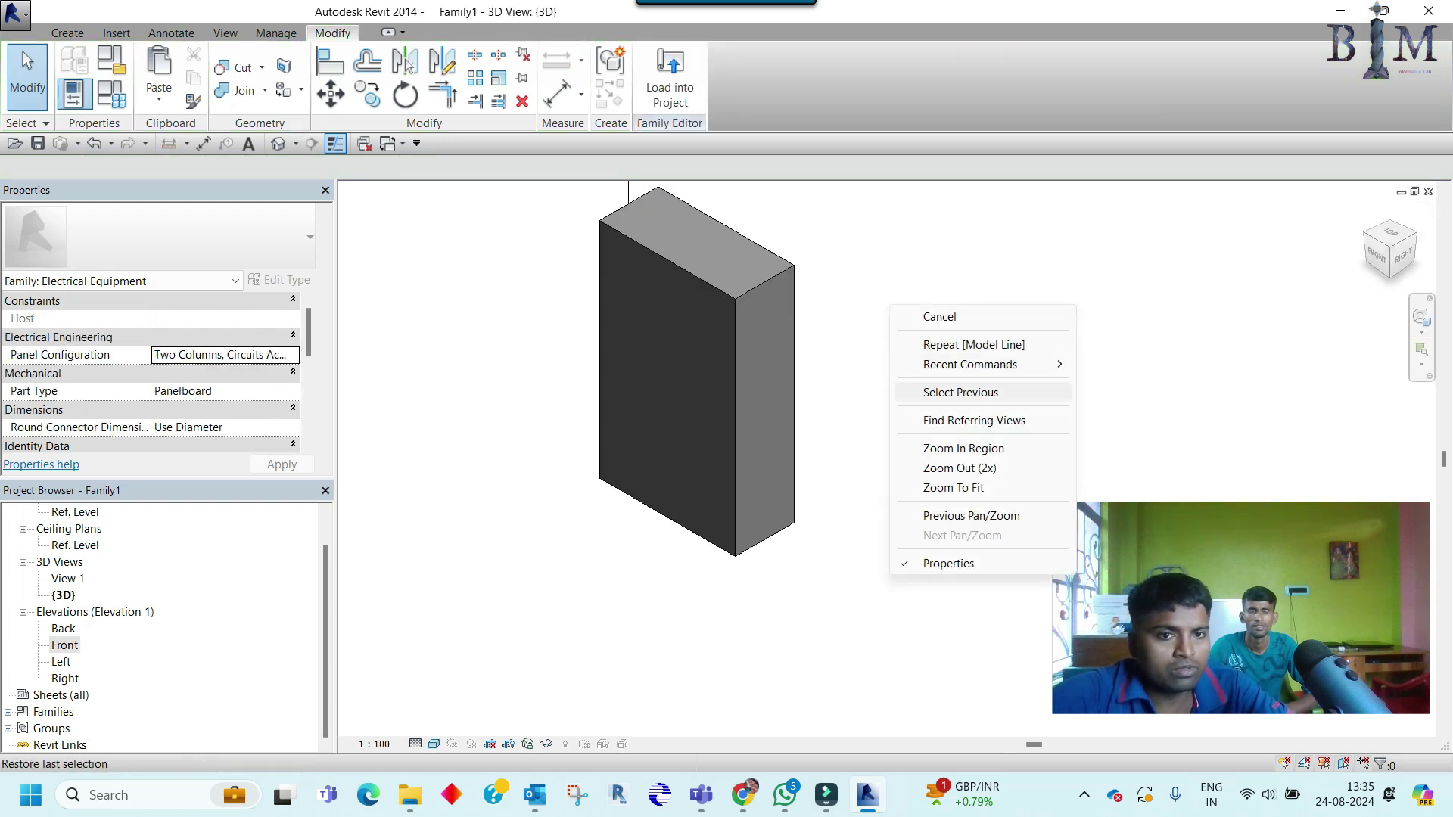
pyautogui.click(961, 392)
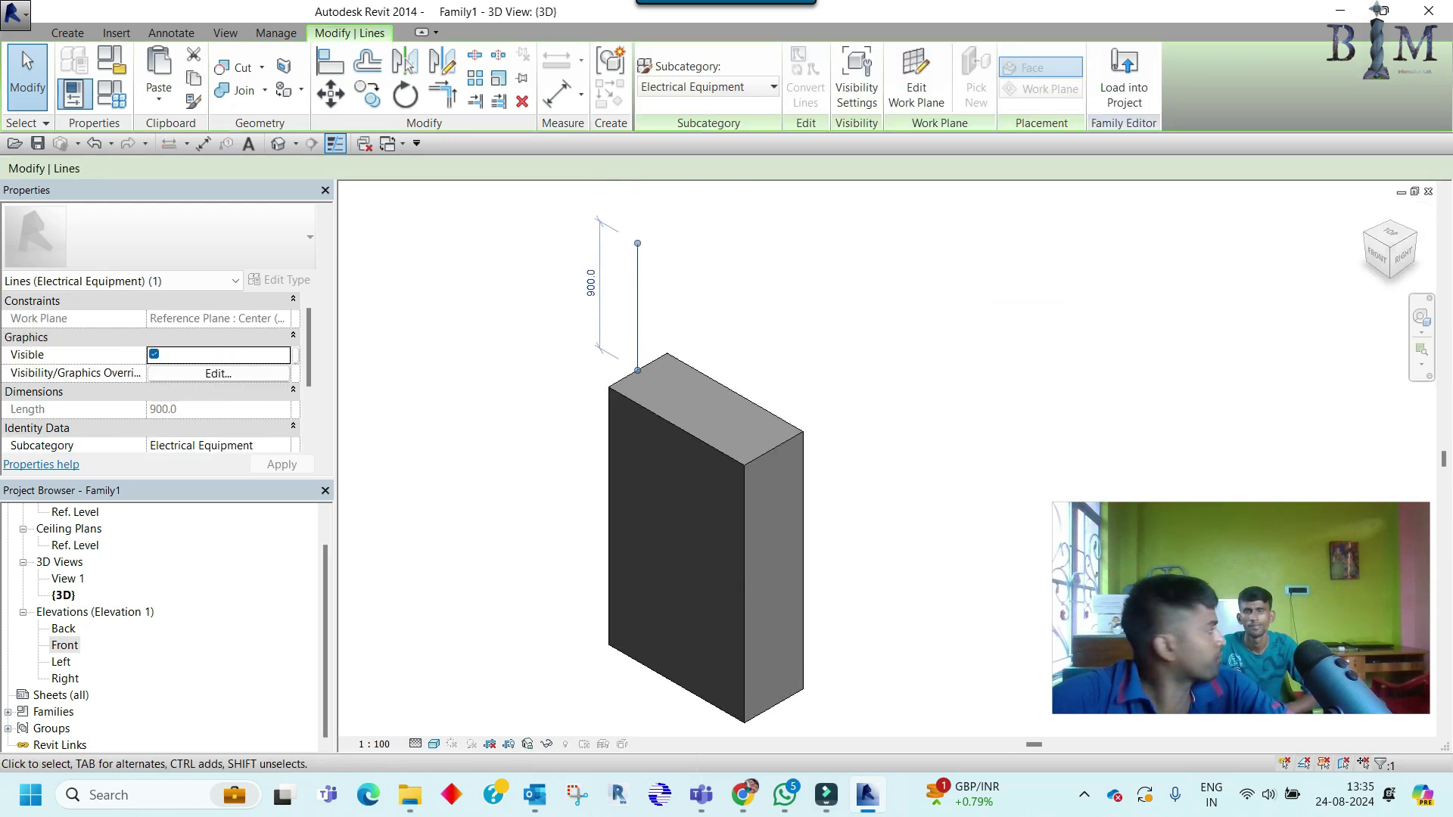
pyautogui.press('Escape')
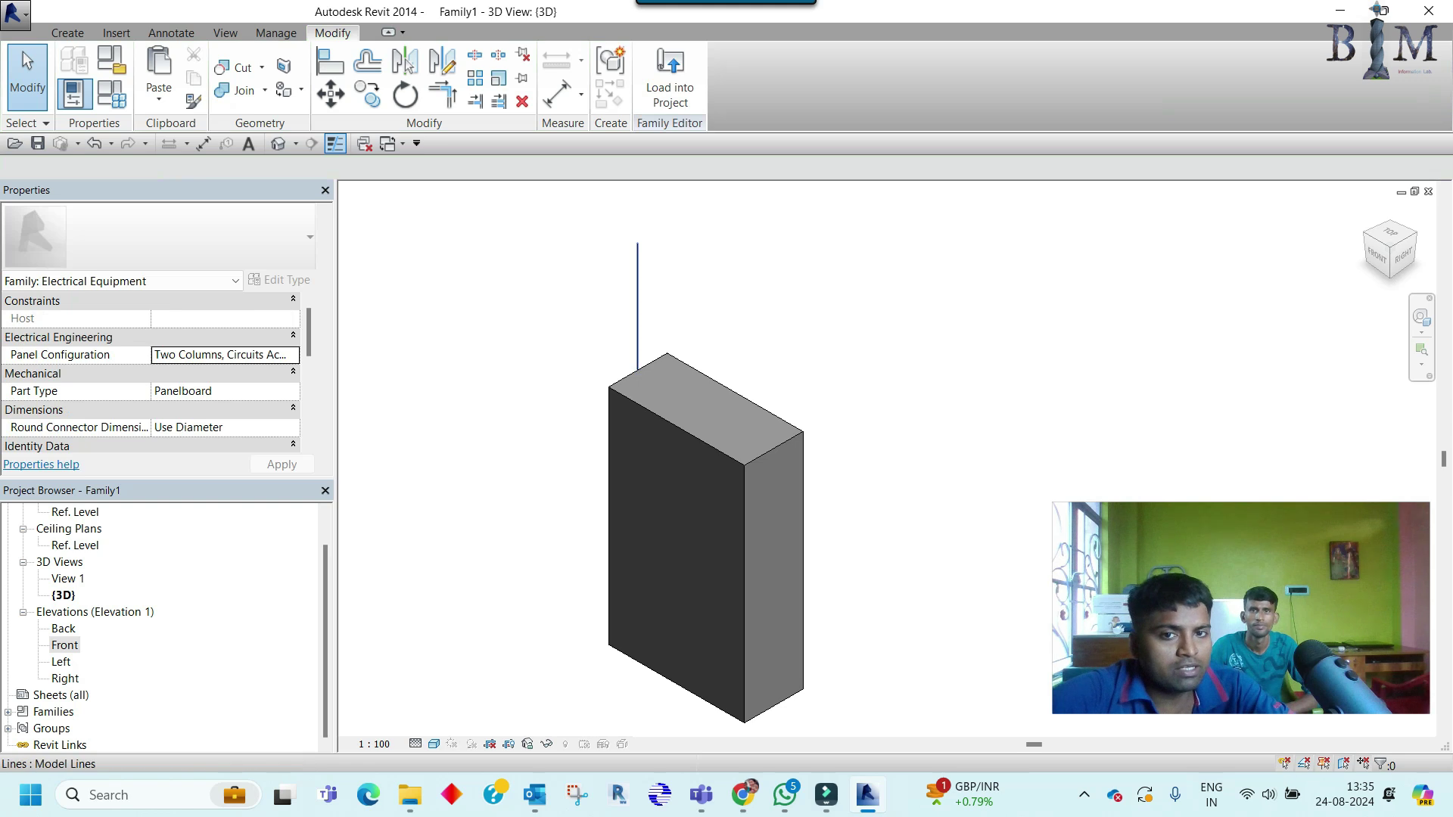
pyautogui.click(637, 287)
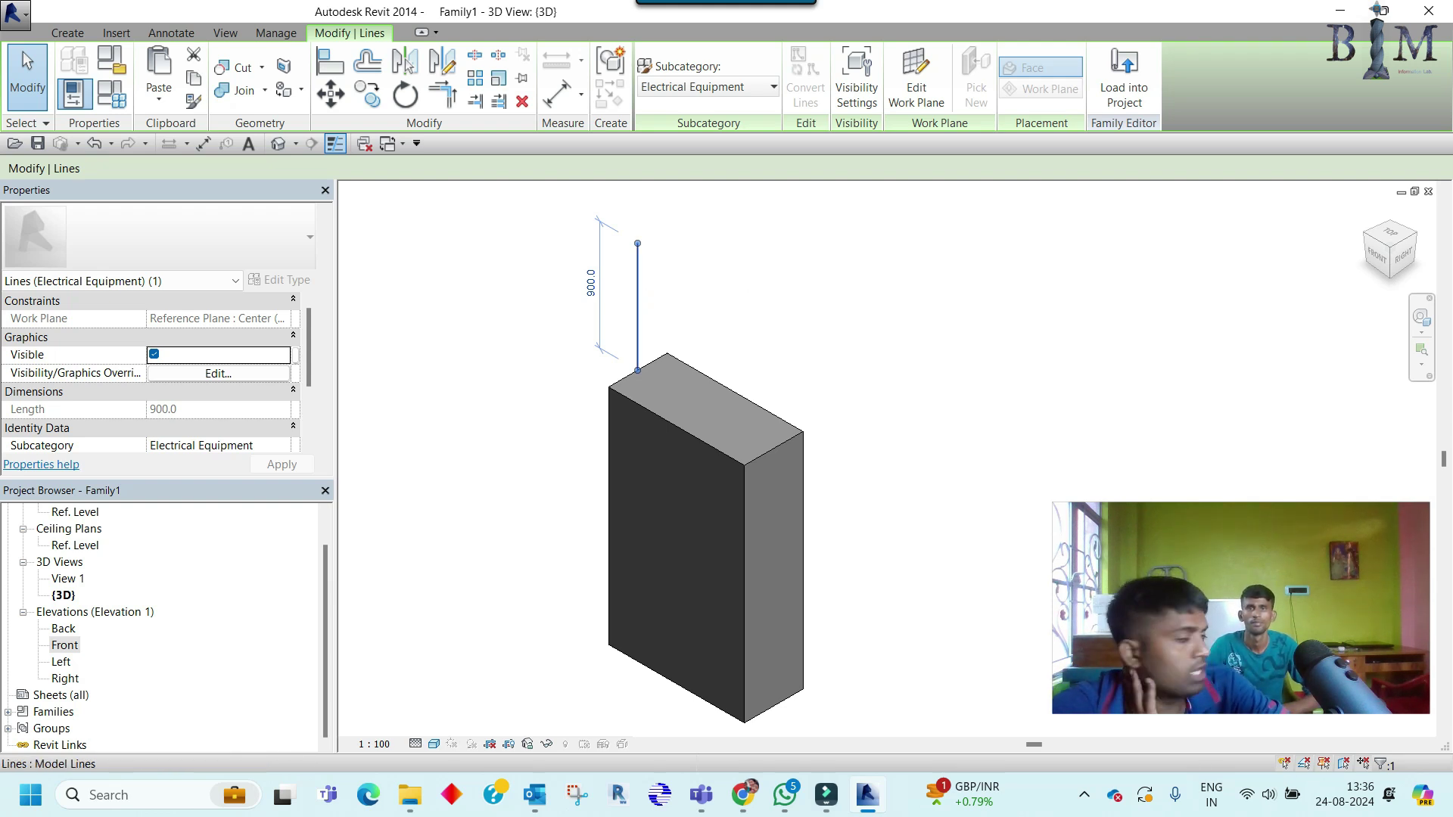
pyautogui.scroll(2, 163, 628)
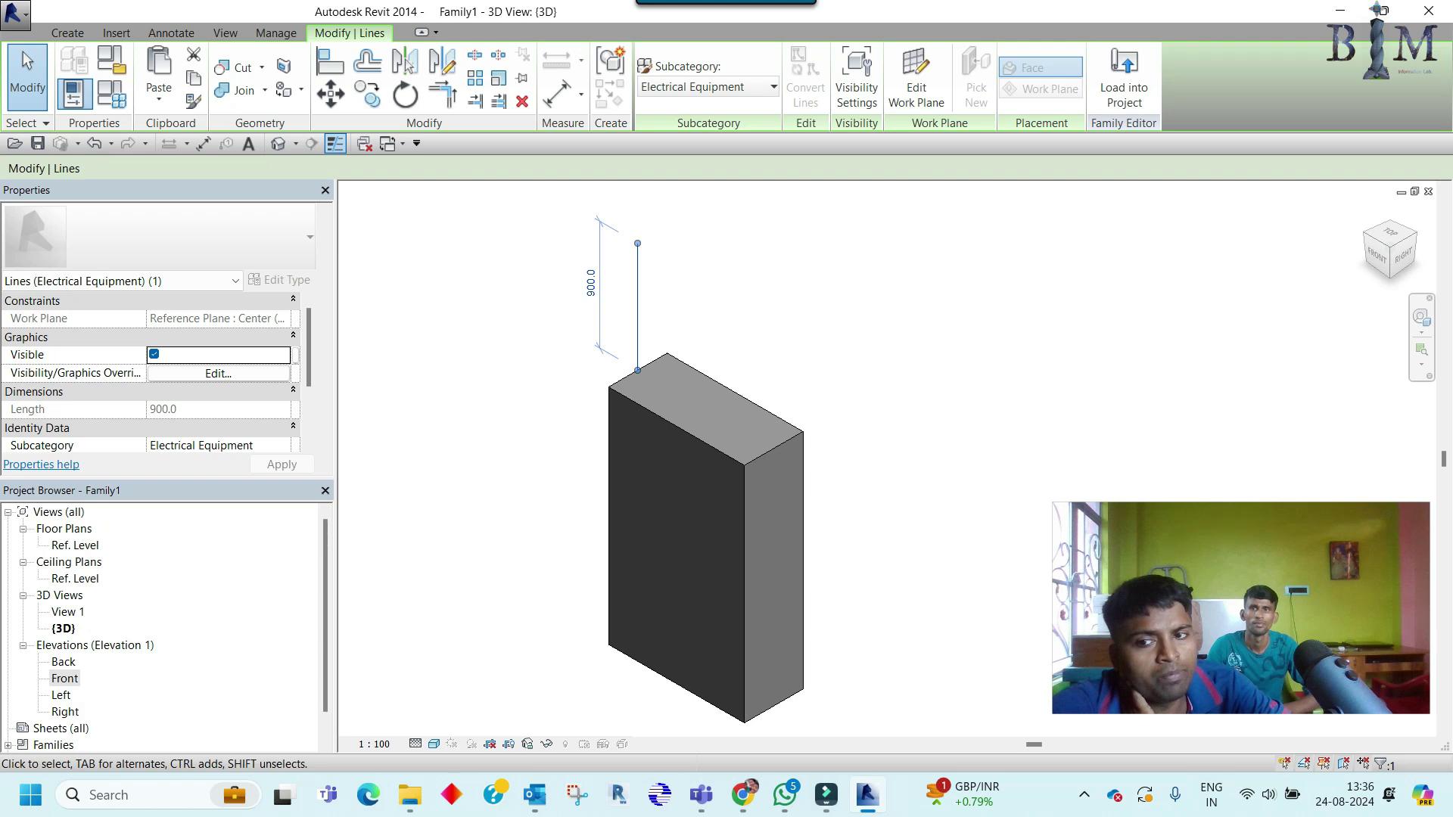
# Step: In the Ref. Level plan, move the disjoined vertical line to the box's bottom-left corner
pyautogui.doubleClick(75, 545)
pyautogui.scroll(3, 605, 469)
pyautogui.scroll(2, 606, 469)
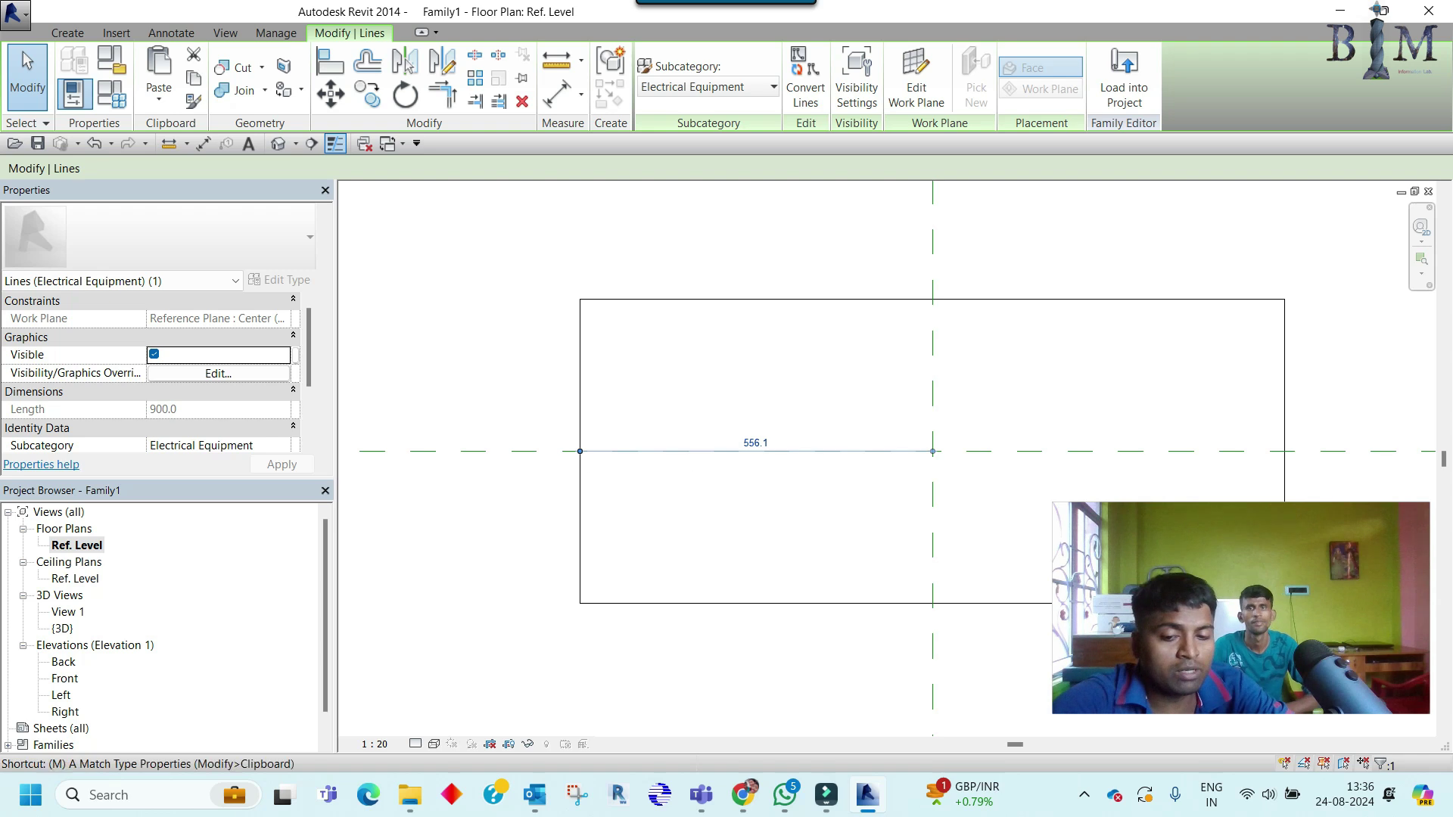
pyautogui.press('m')
pyautogui.press('v')
pyautogui.click(580, 451)
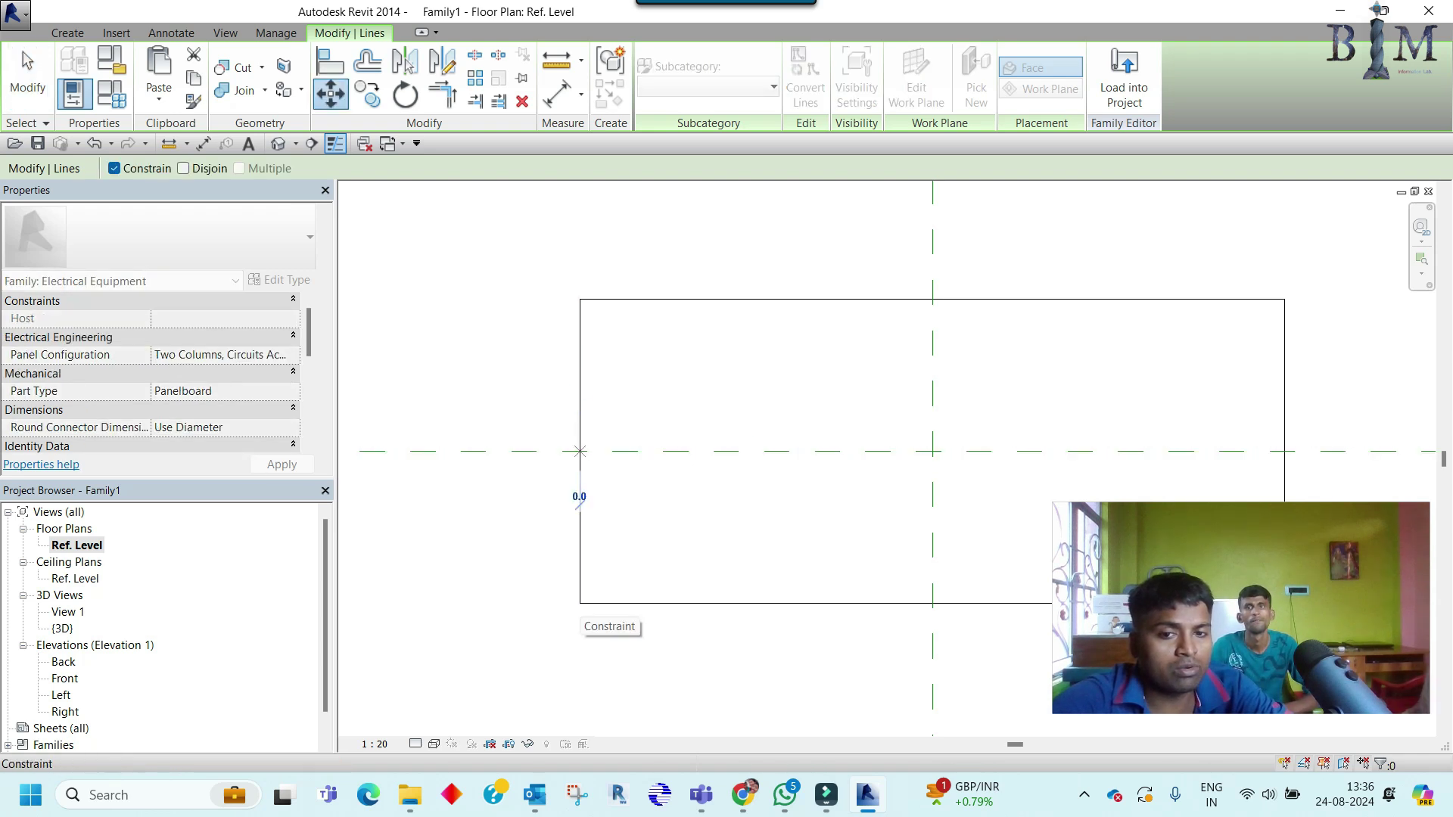
pyautogui.click(183, 168)
pyautogui.click(580, 603)
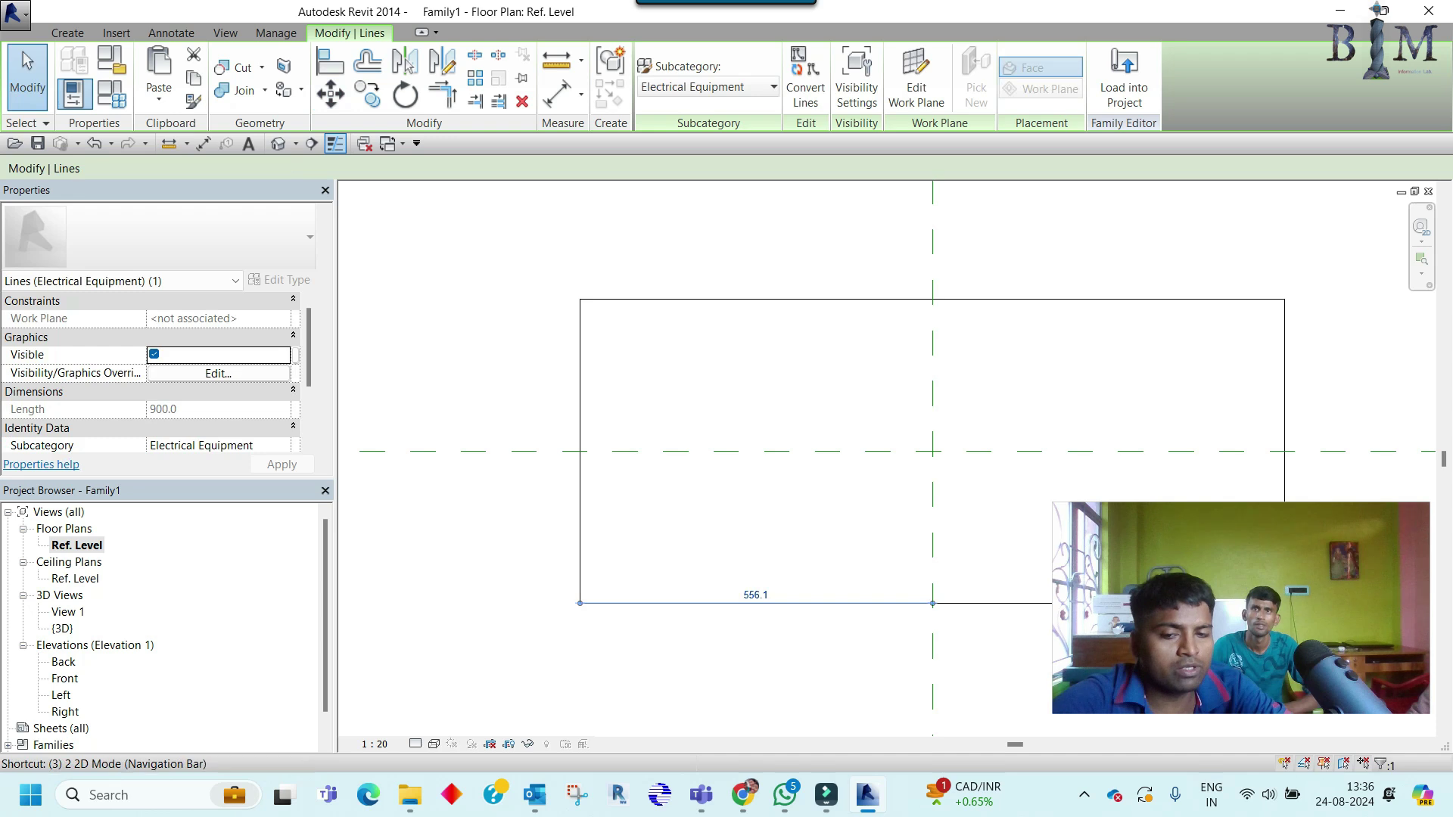
pyautogui.hotkey('ctrl', 'Tab')
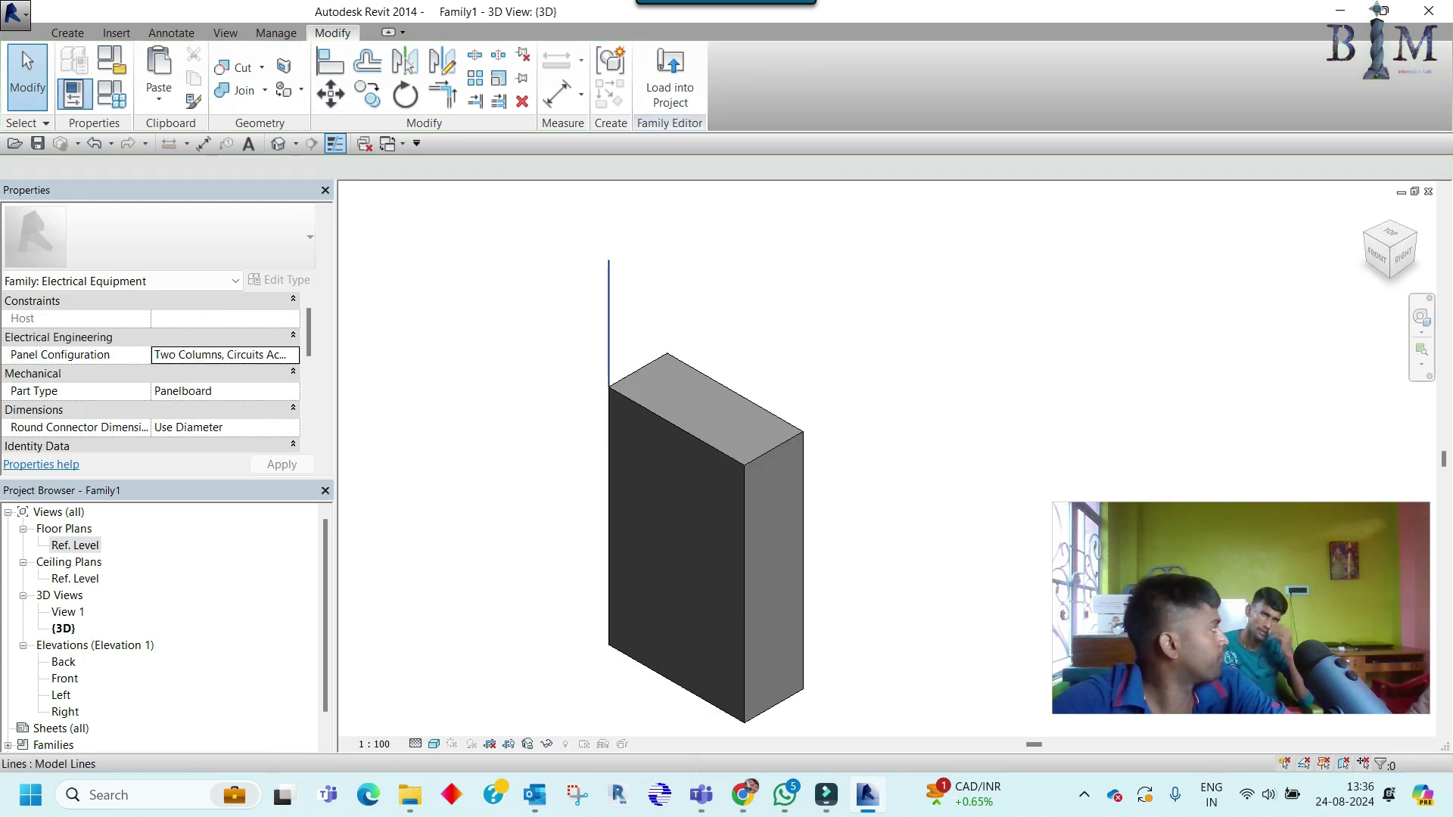
pyautogui.click(608, 371)
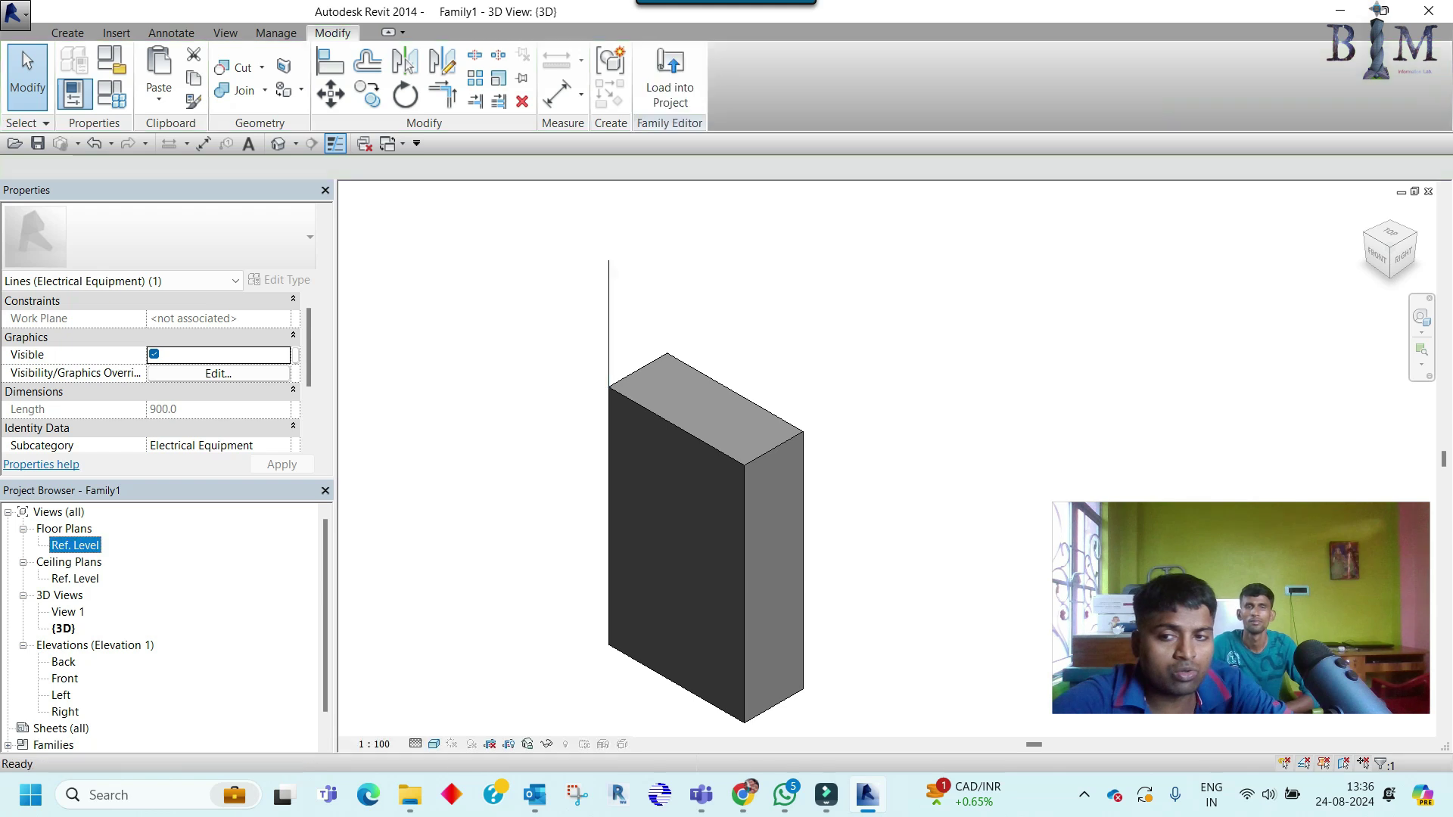
pyautogui.hotkey('ctrl', 'Tab')
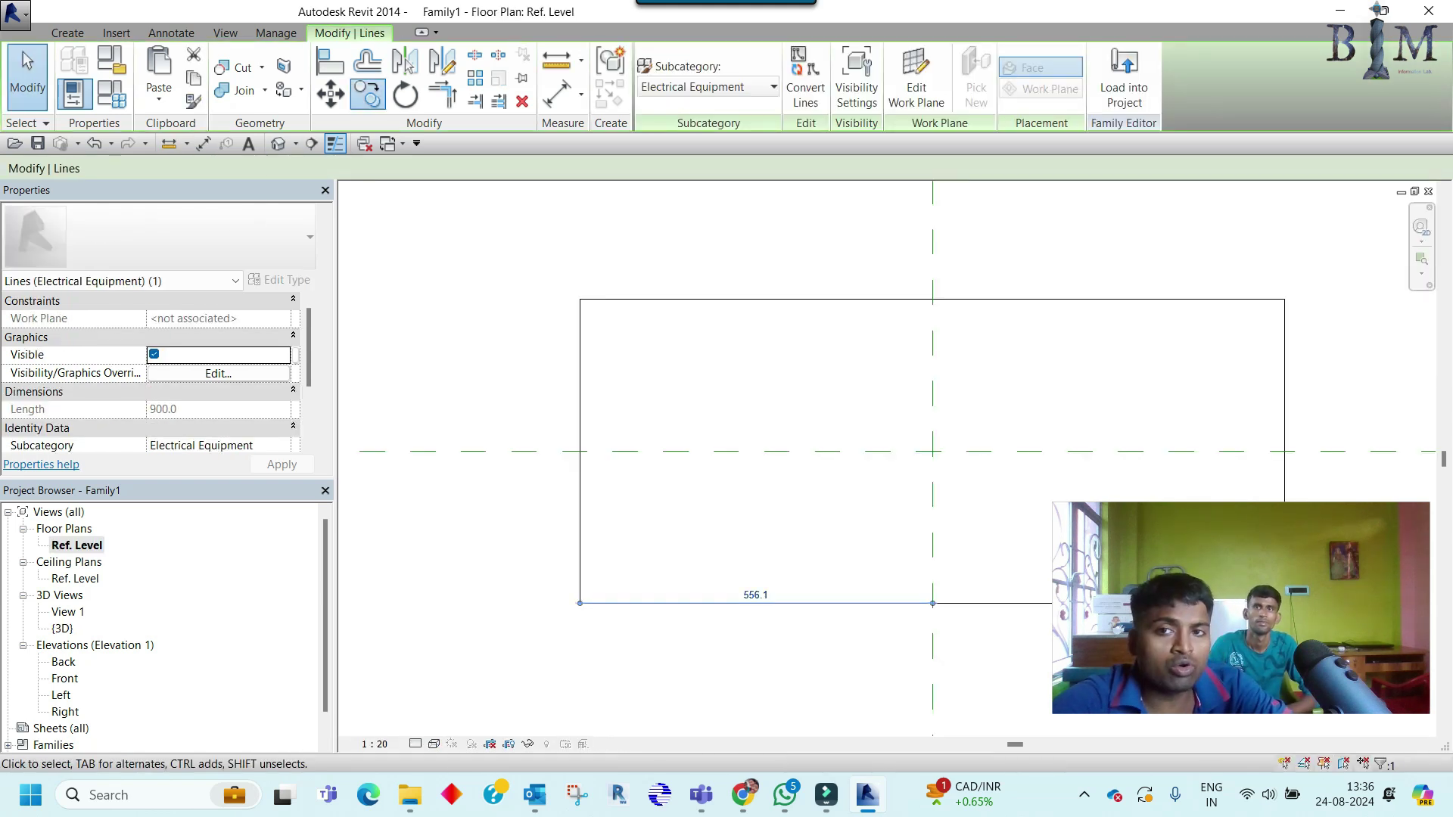
# Step: Copy the vertical line, with Multiple on, to the box's top-left and top-right corners
pyautogui.click(368, 94)
pyautogui.click(239, 168)
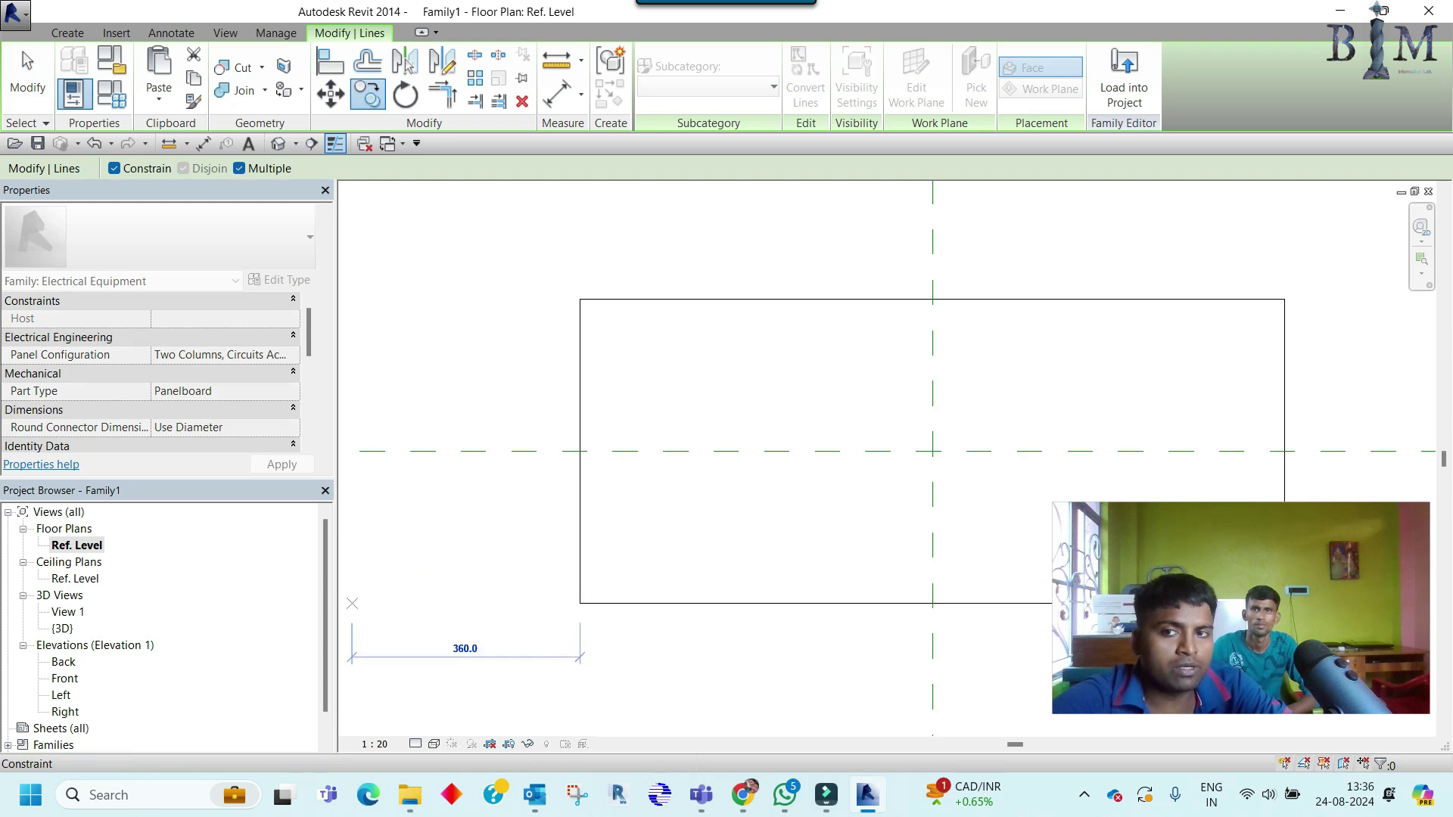
pyautogui.click(579, 300)
pyautogui.scroll(-2, 452, 333)
pyautogui.click(1082, 309)
pyautogui.moveTo(880, 309); pyautogui.dragTo(721, 343, button='middle')
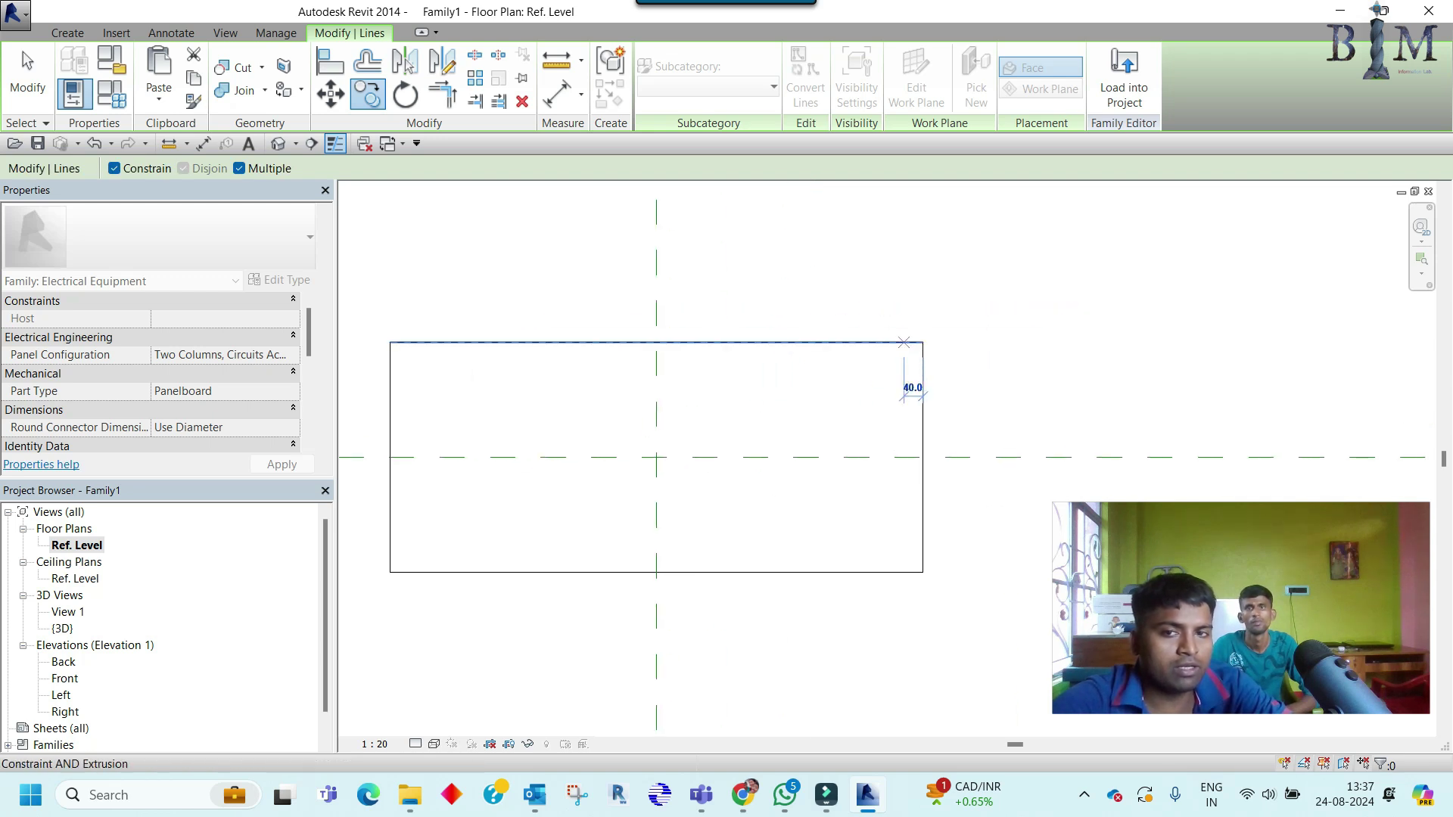
pyautogui.click(114, 168)
pyautogui.press('Escape')
pyautogui.scroll(-2, 912, 560)
pyautogui.press('Escape')
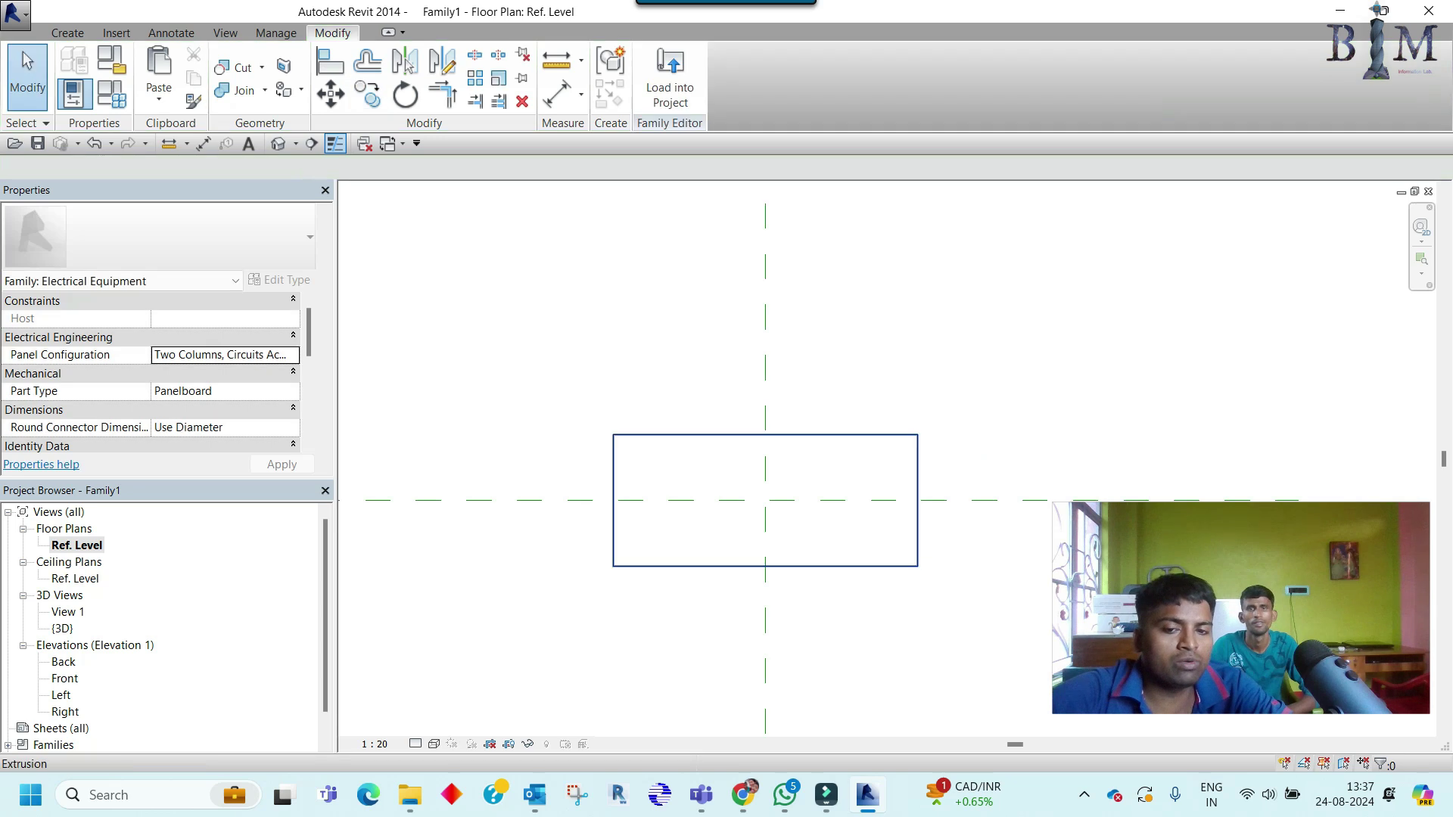
# Step: In the 3D view, start a model line atop the left vertical, then cancel it
pyautogui.doubleClick(63, 628)
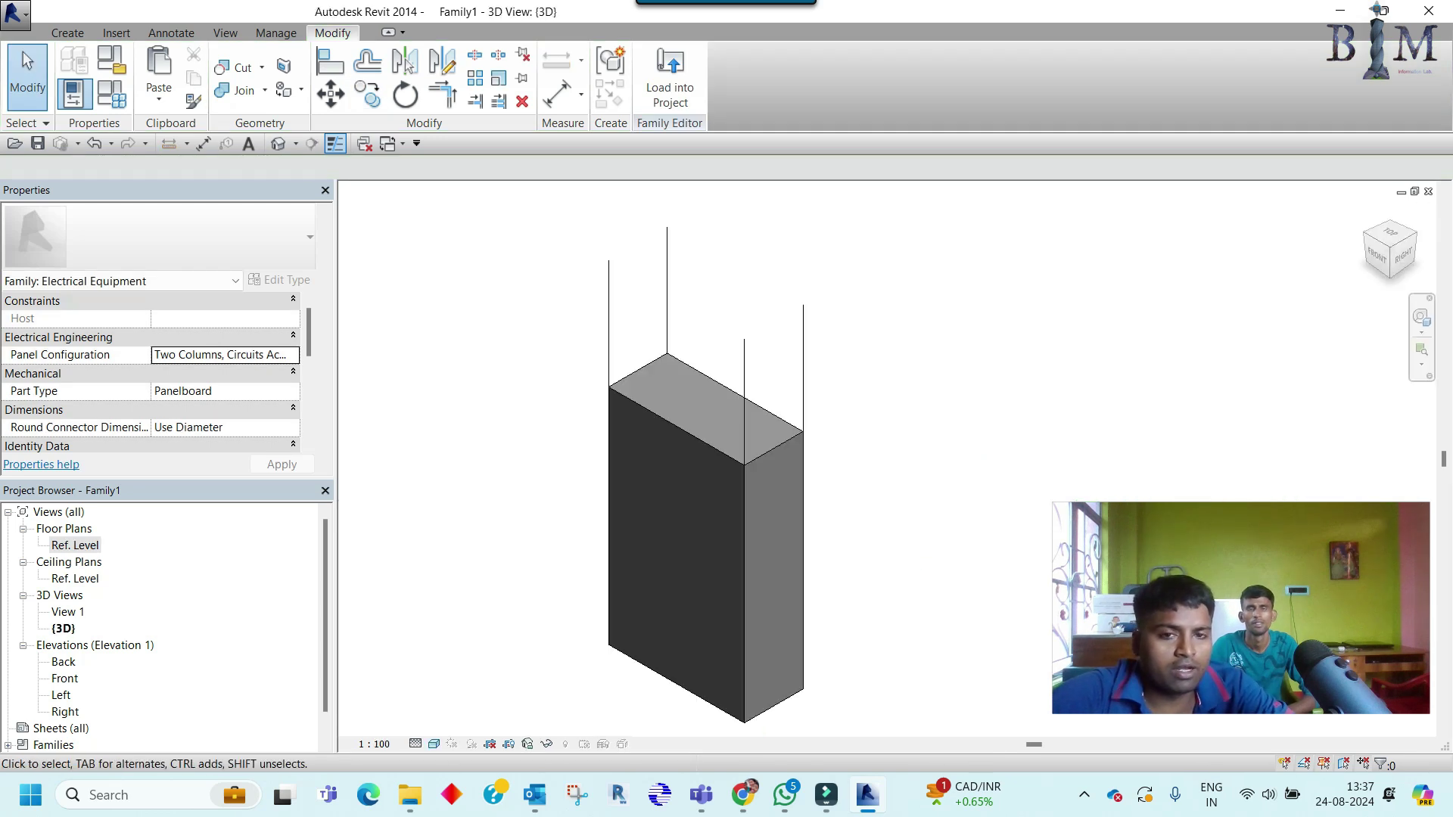
pyautogui.keyDown('shift'); pyautogui.moveTo(704, 469); pyautogui.dragTo(684, 469, button='middle'); pyautogui.keyUp('shift')
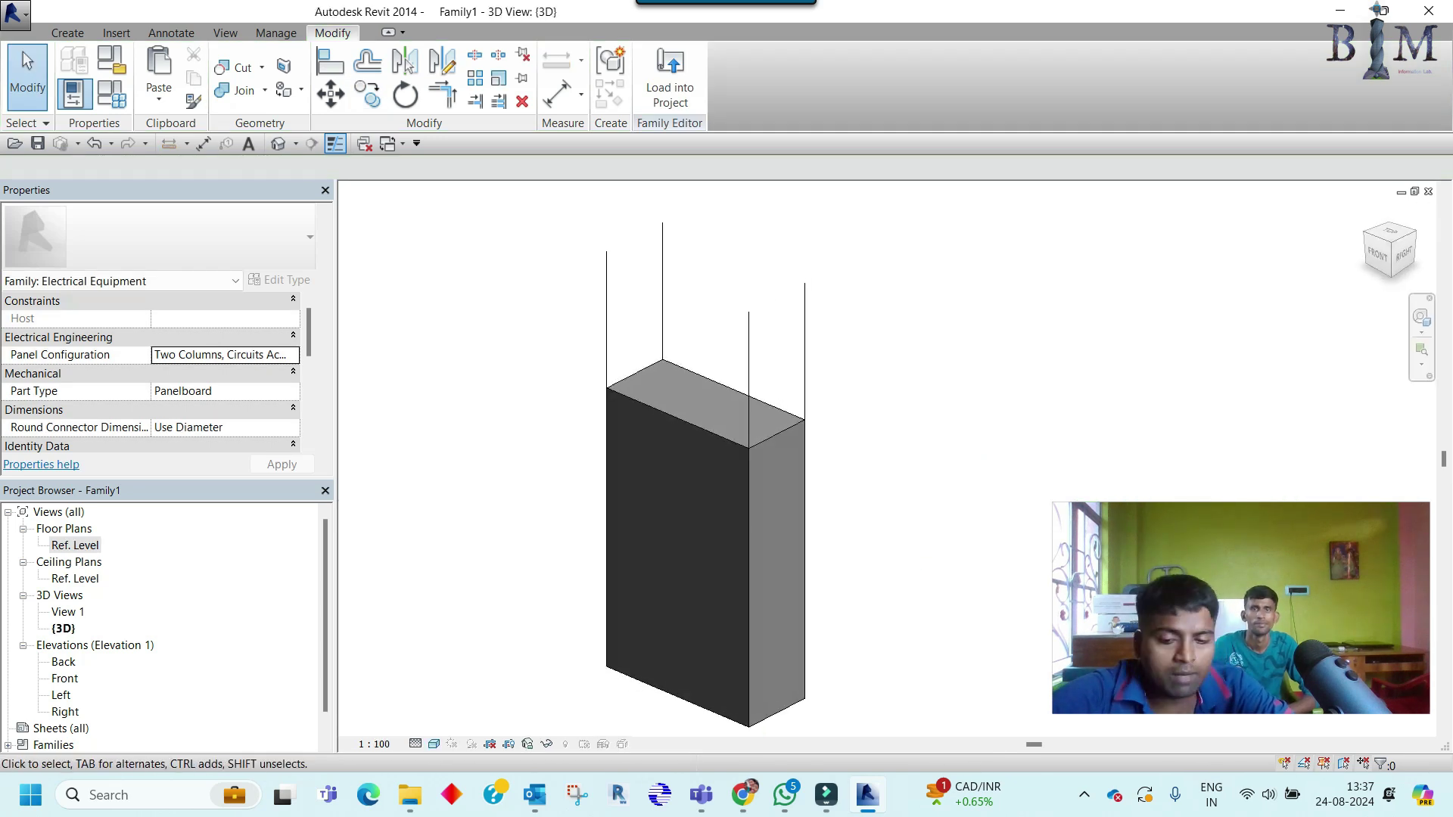
pyautogui.press('l')
pyautogui.press('i')
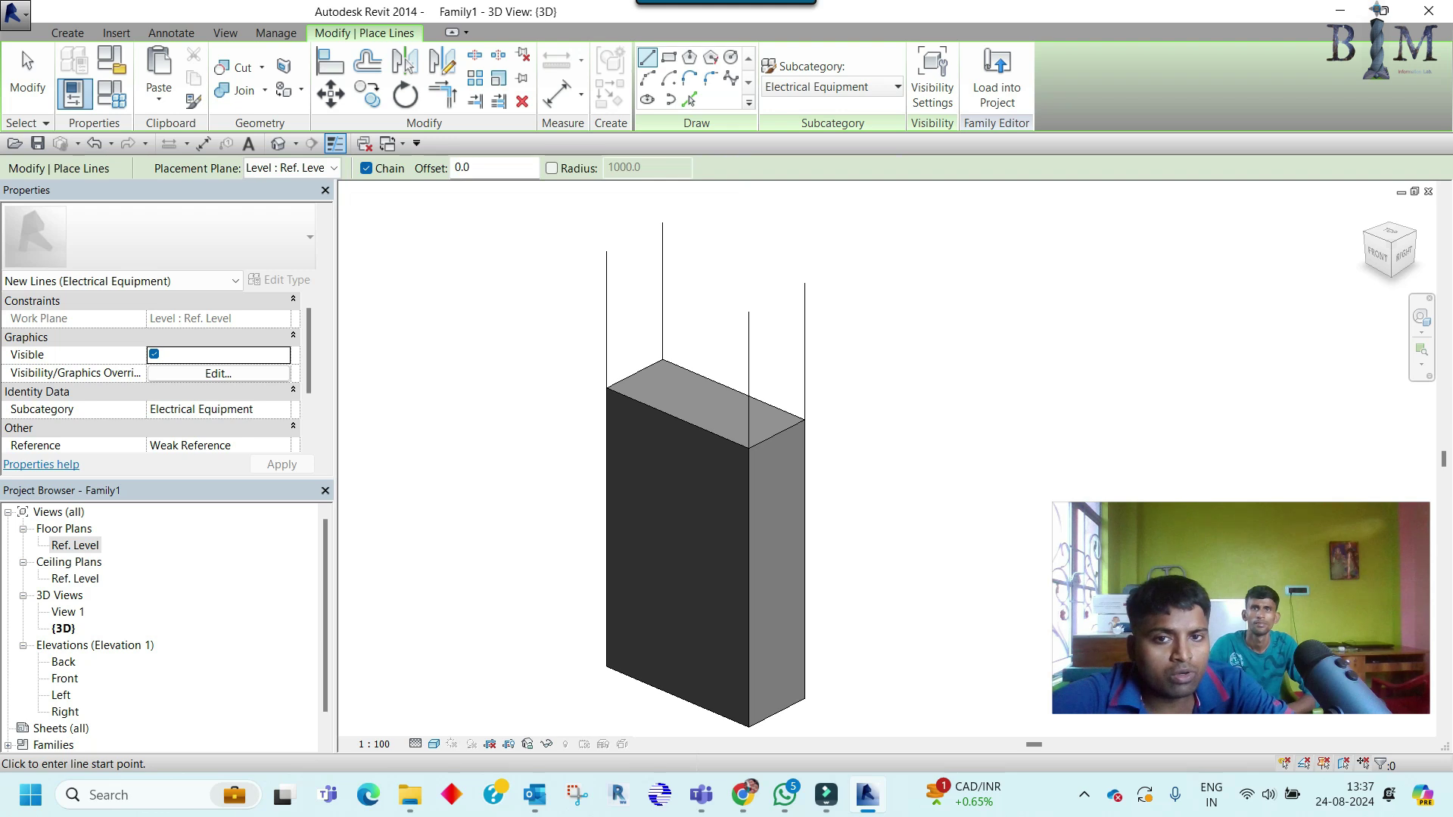
pyautogui.click(606, 252)
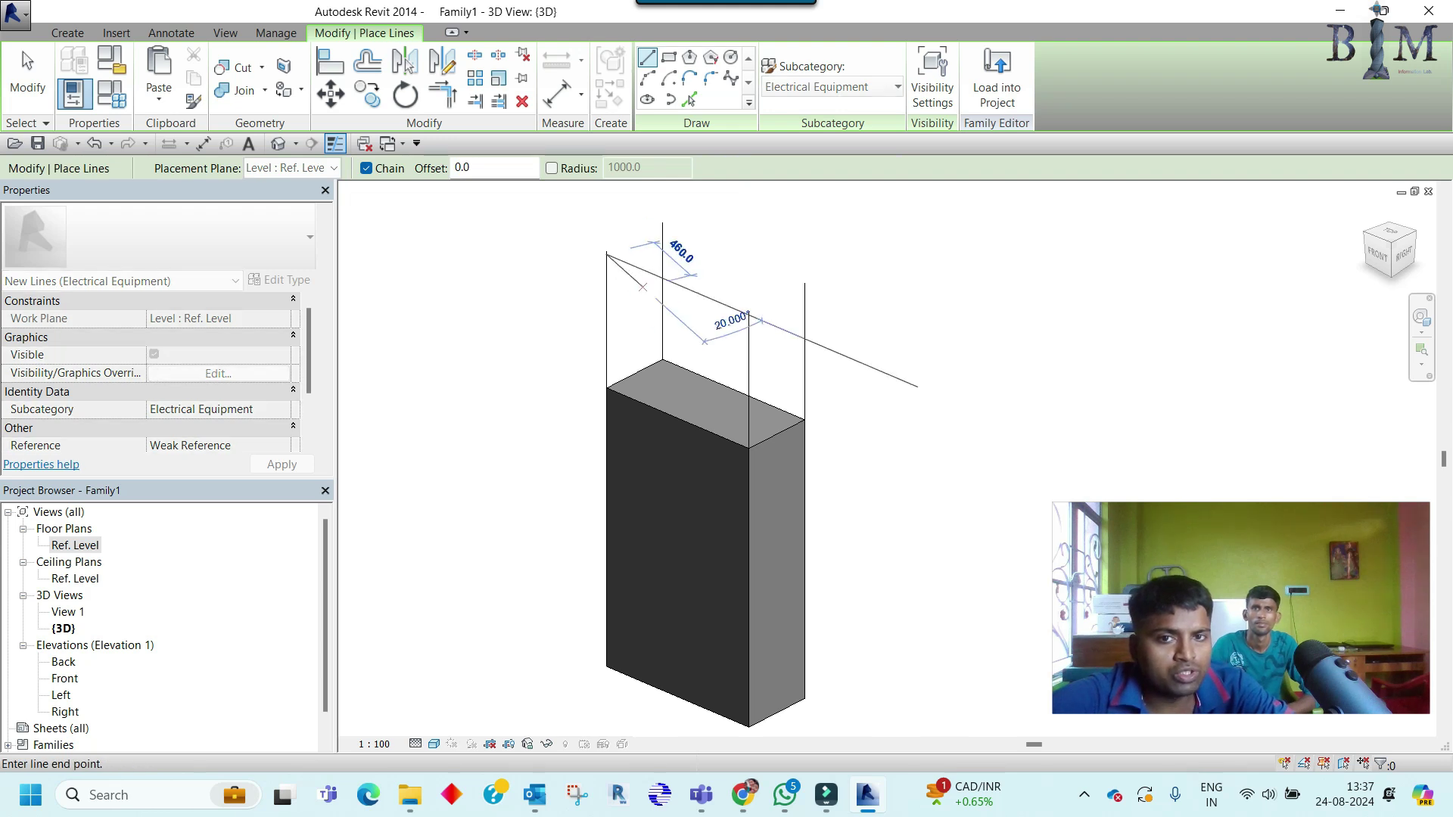
pyautogui.scroll(4, 748, 314)
pyautogui.press('Escape')
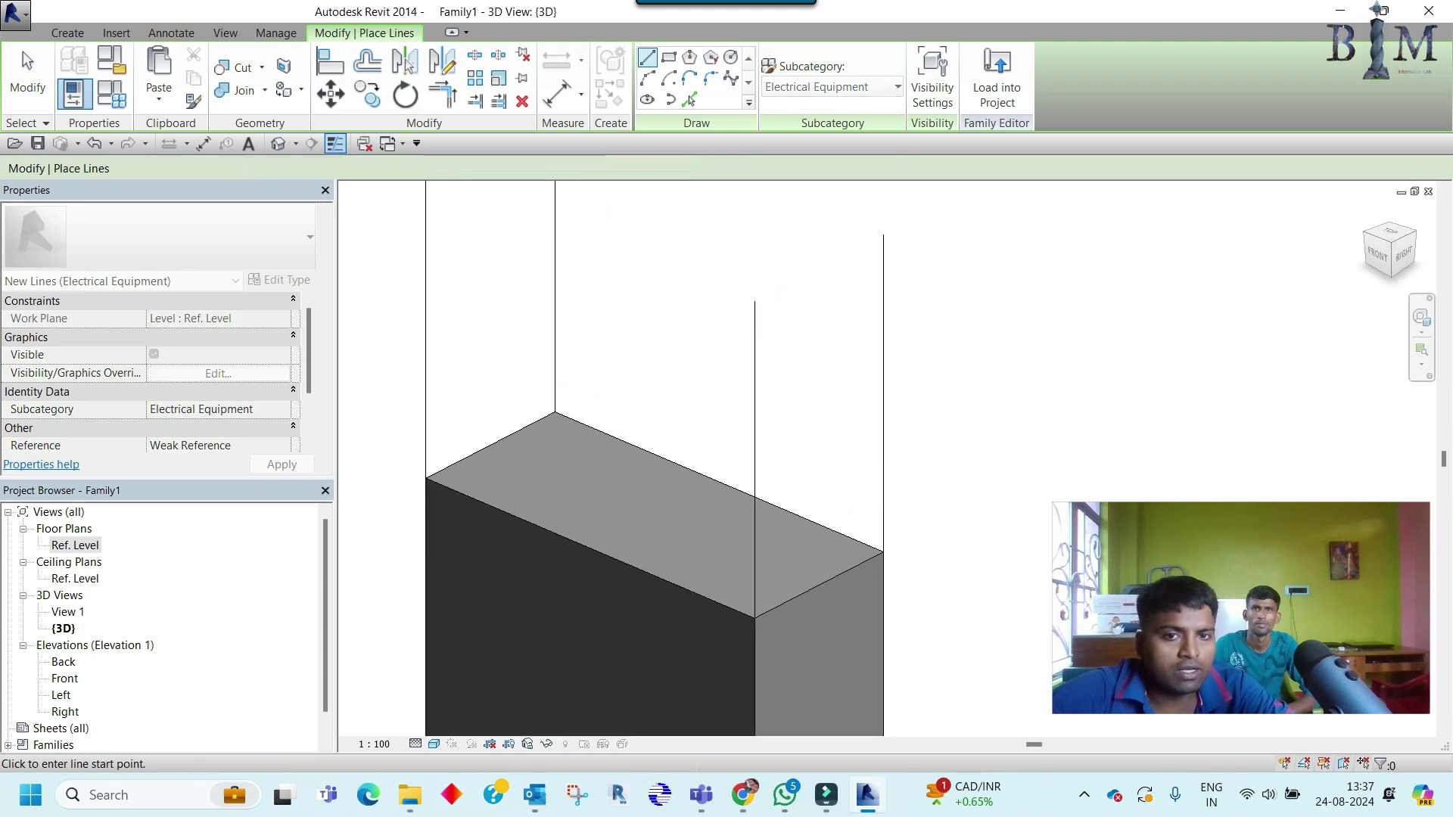
pyautogui.moveTo(748, 314); pyautogui.dragTo(750, 316, button='middle')
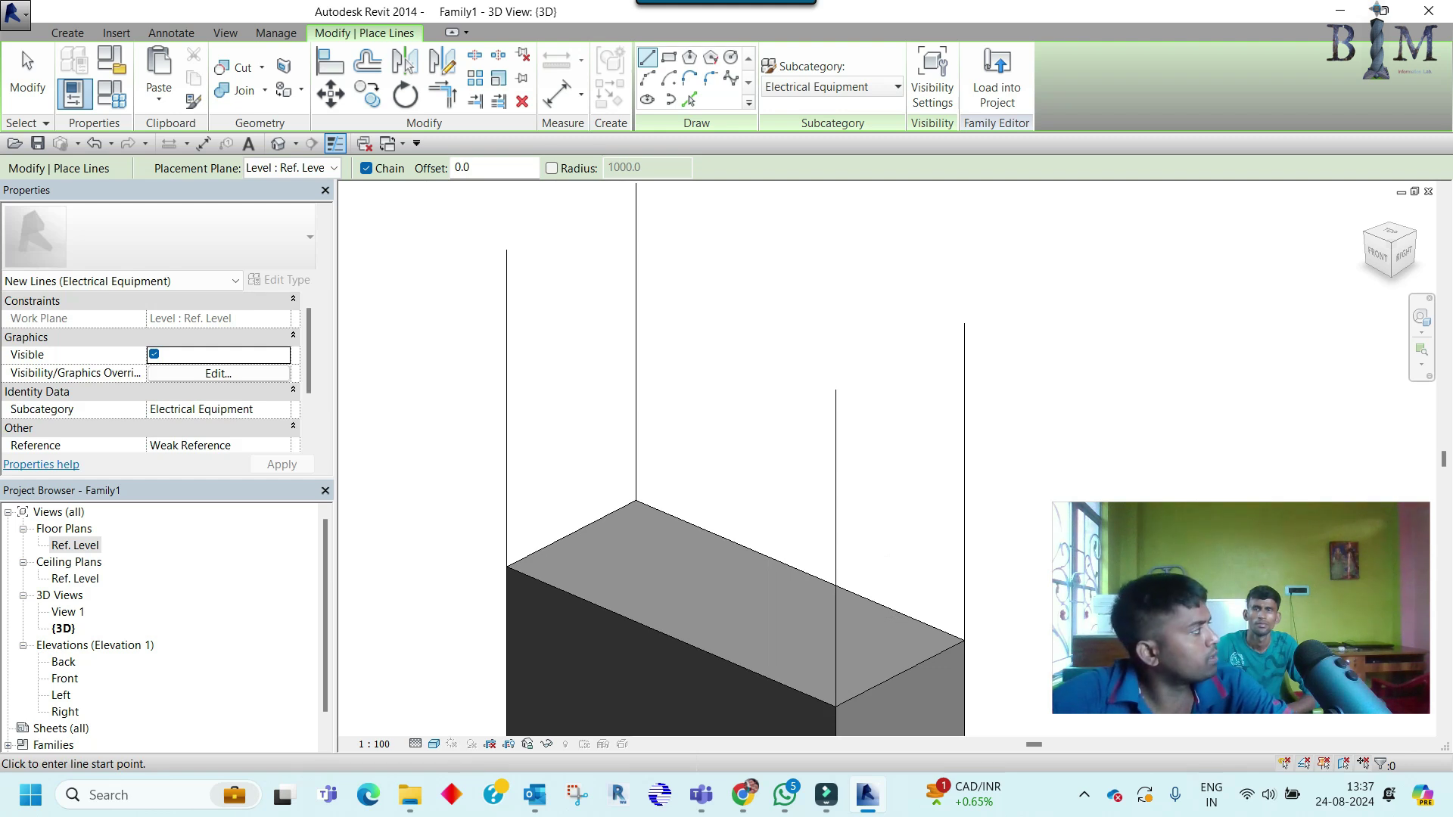
pyautogui.press('Escape')
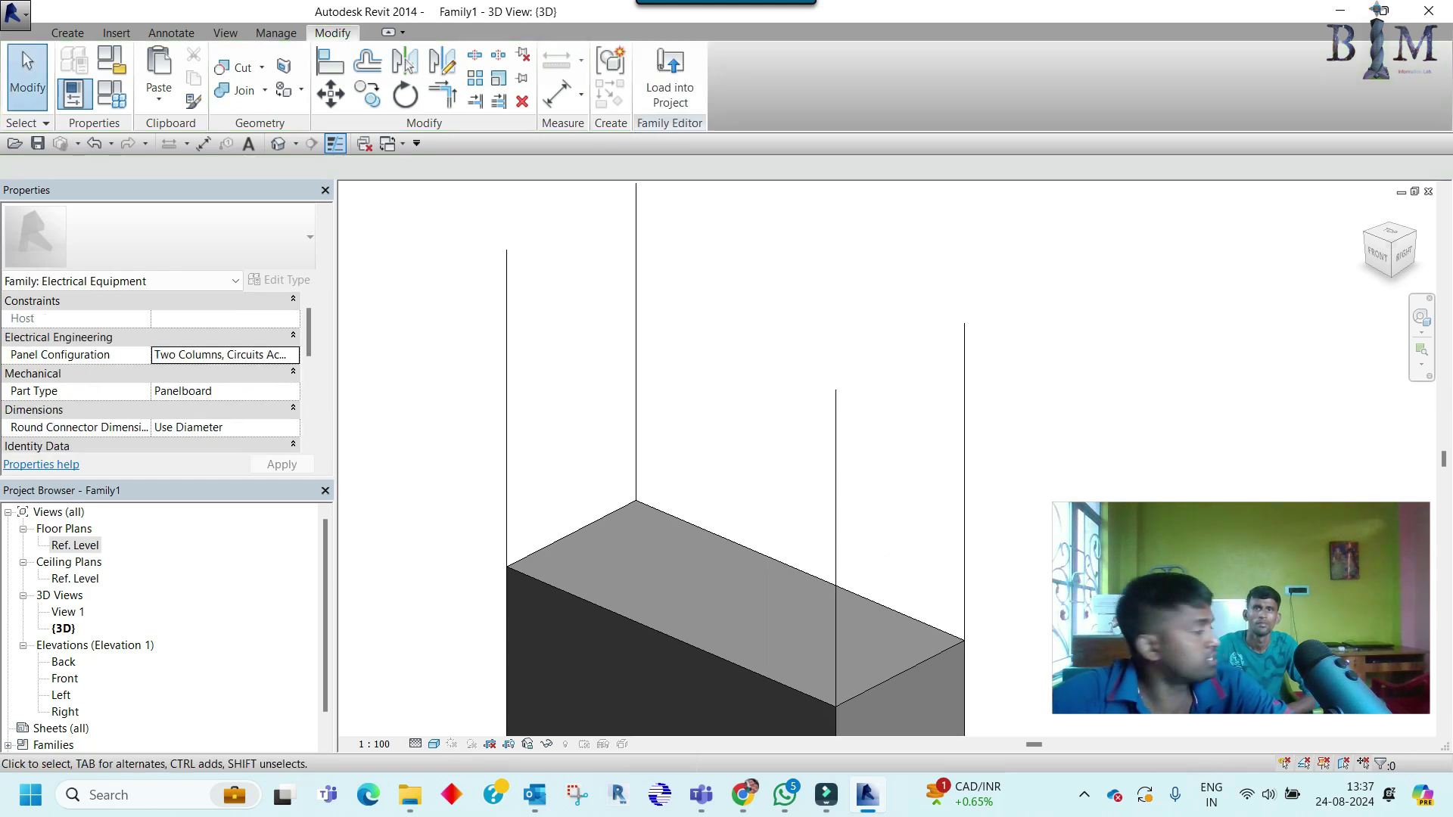
pyautogui.scroll(-3, 691, 409)
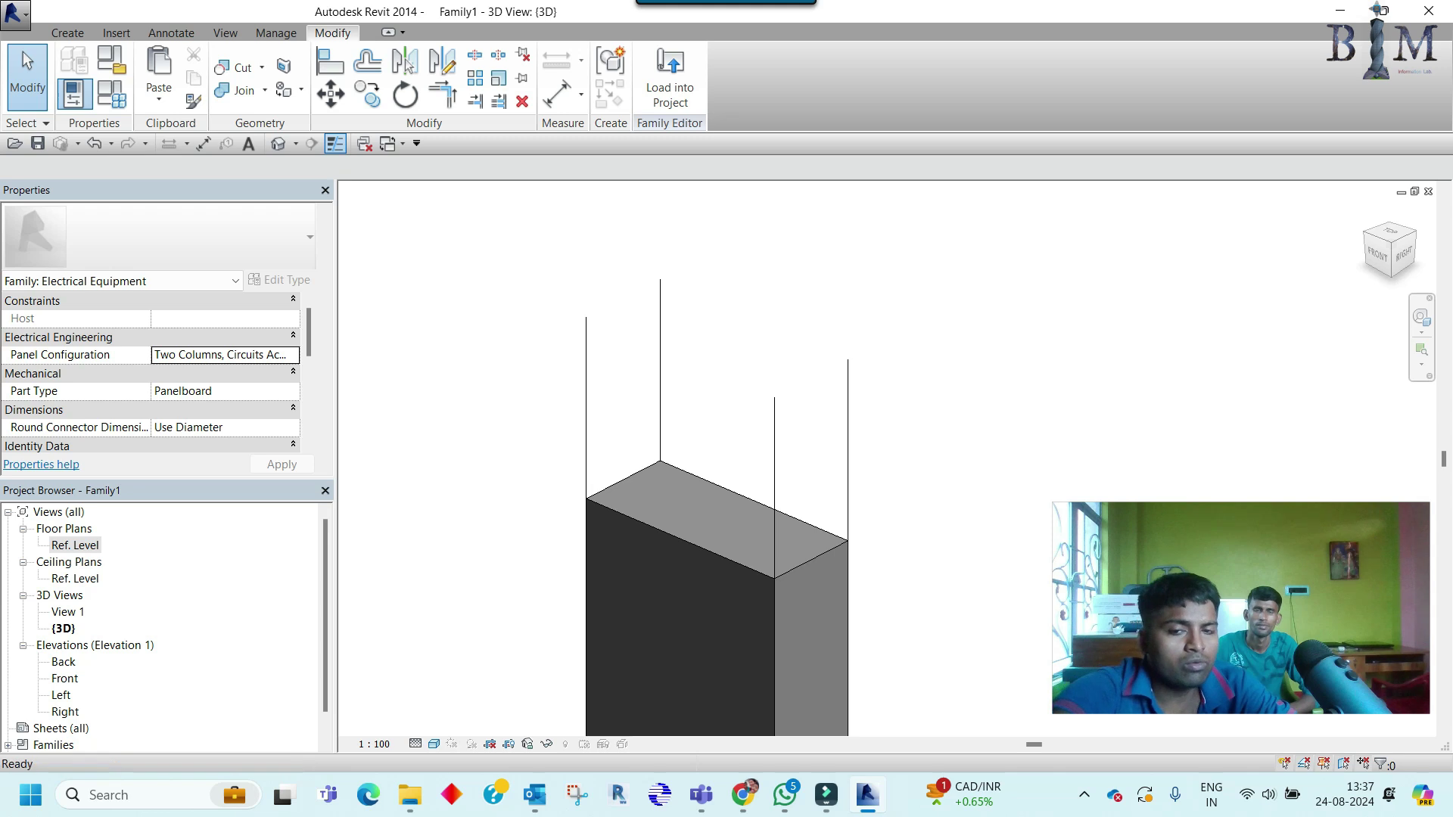
# Step: Draw a model line between two points above the box and orbit to inspect it
pyautogui.press('l')
pyautogui.press('i')
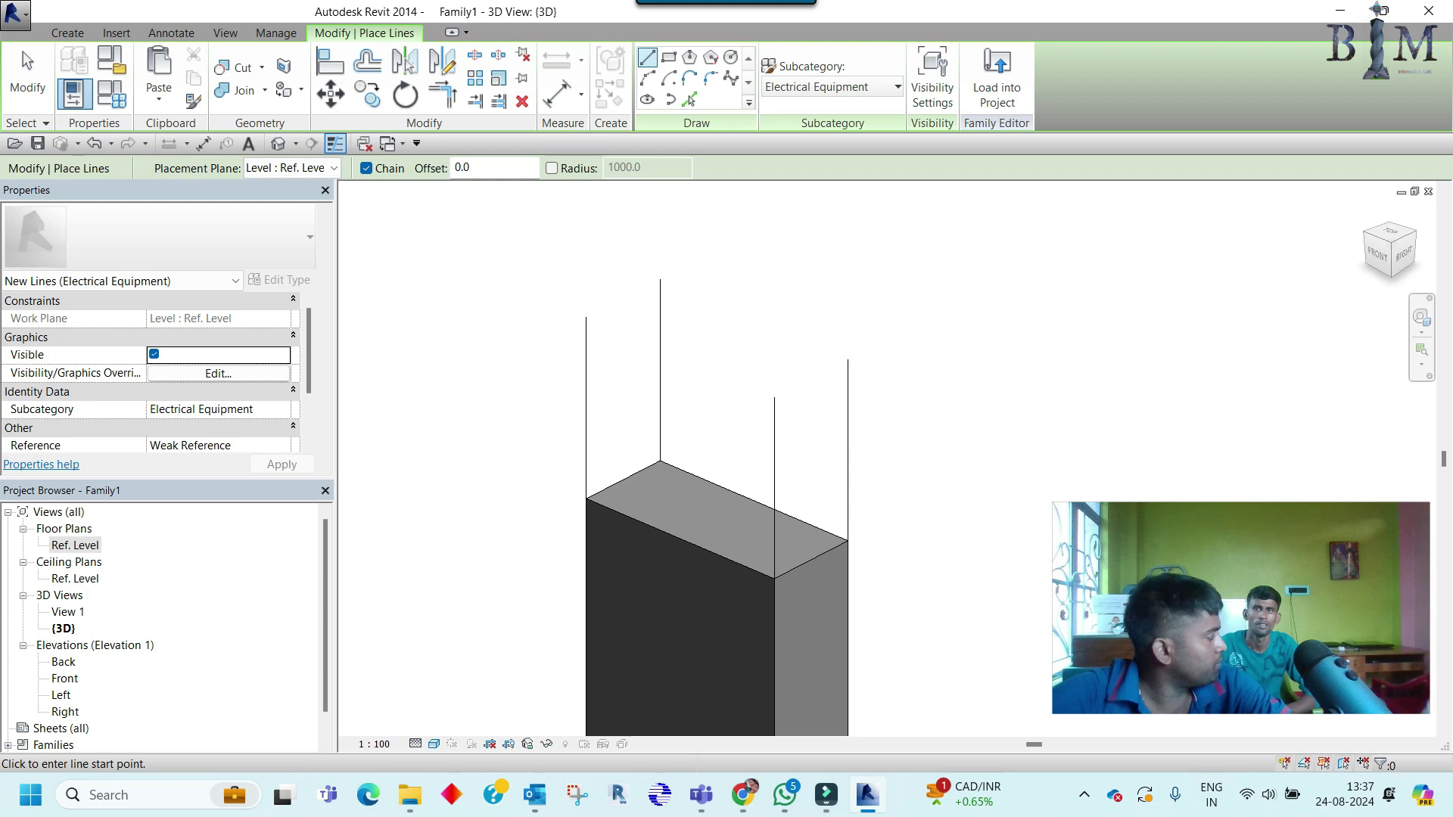
pyautogui.click(645, 333)
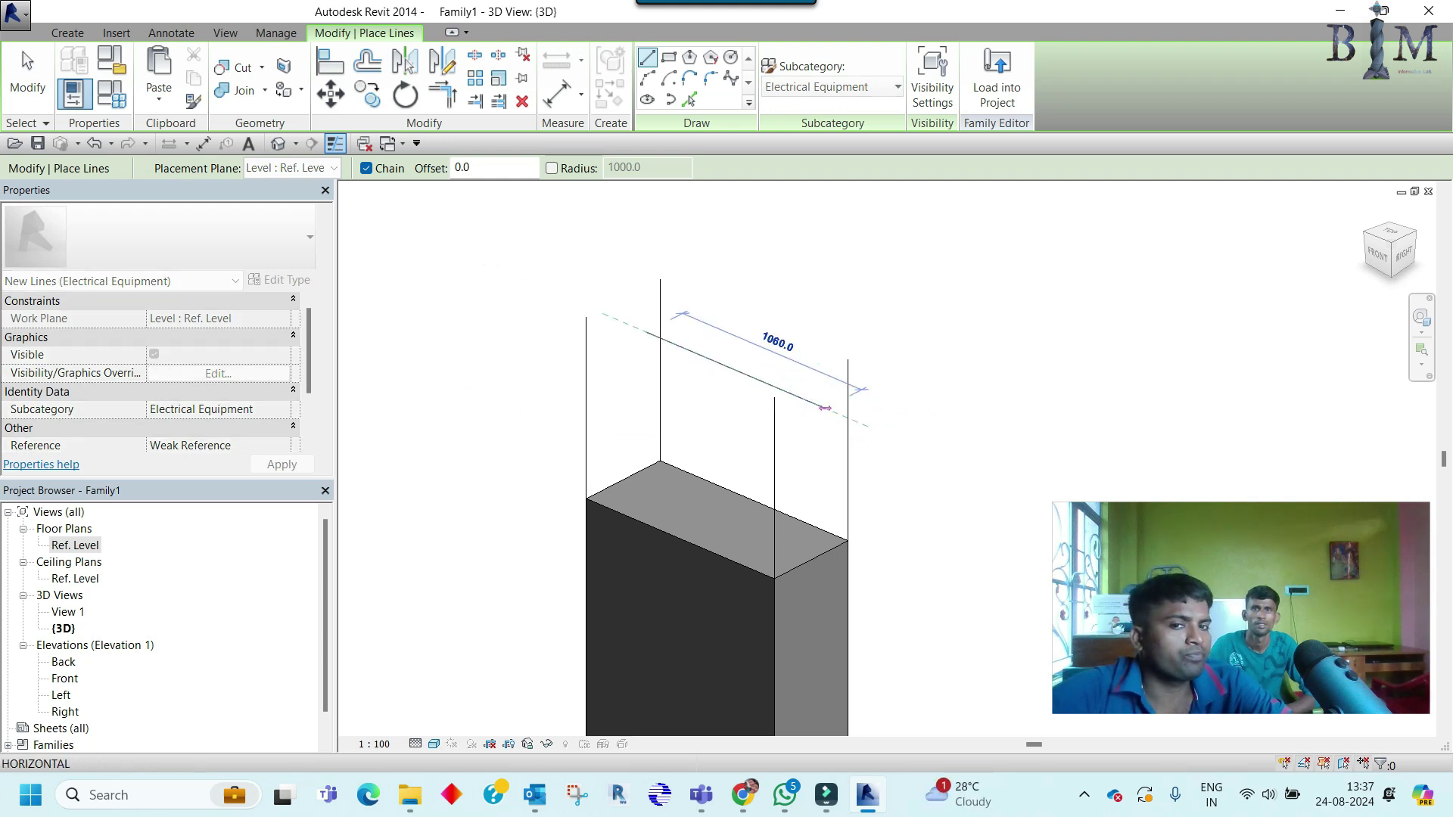
pyautogui.click(825, 407)
pyautogui.press('Escape')
pyautogui.press('Escape')
pyautogui.moveTo(824, 408)
pyautogui.keyDown('shift'); pyautogui.mouseDown(button='middle')
pyautogui.moveTo(681, 413)
pyautogui.moveTo(756, 424)
pyautogui.mouseUp(button='middle'); pyautogui.keyUp('shift')
pyautogui.keyDown('shift'); pyautogui.moveTo(886, 446); pyautogui.dragTo(772, 446, button='middle'); pyautogui.keyUp('shift')
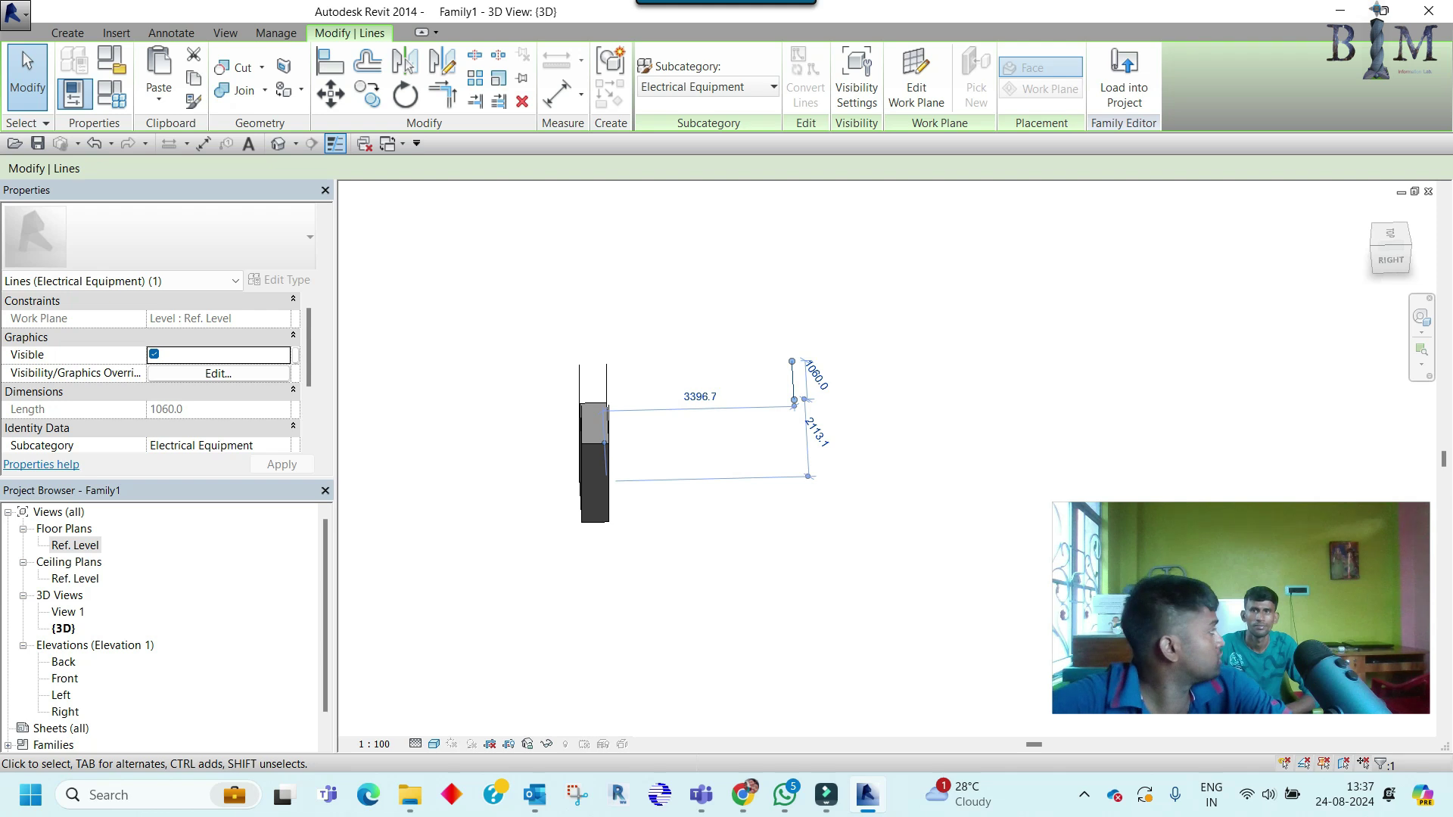
pyautogui.press('Escape')
pyautogui.keyDown('shift'); pyautogui.moveTo(756, 423); pyautogui.dragTo(848, 424, button='middle'); pyautogui.keyUp('shift')
pyautogui.click(583, 363)
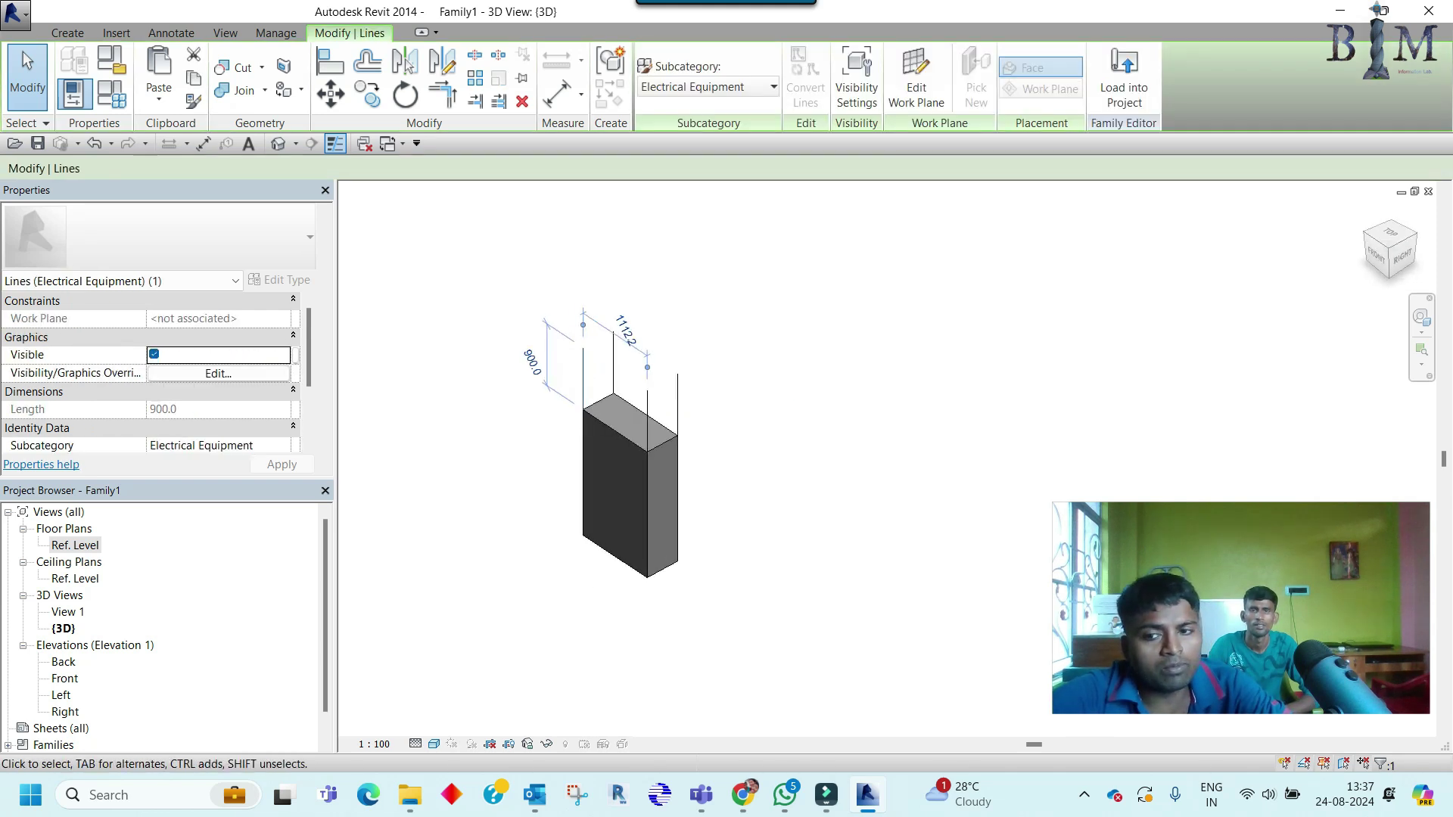
pyautogui.doubleClick(65, 678)
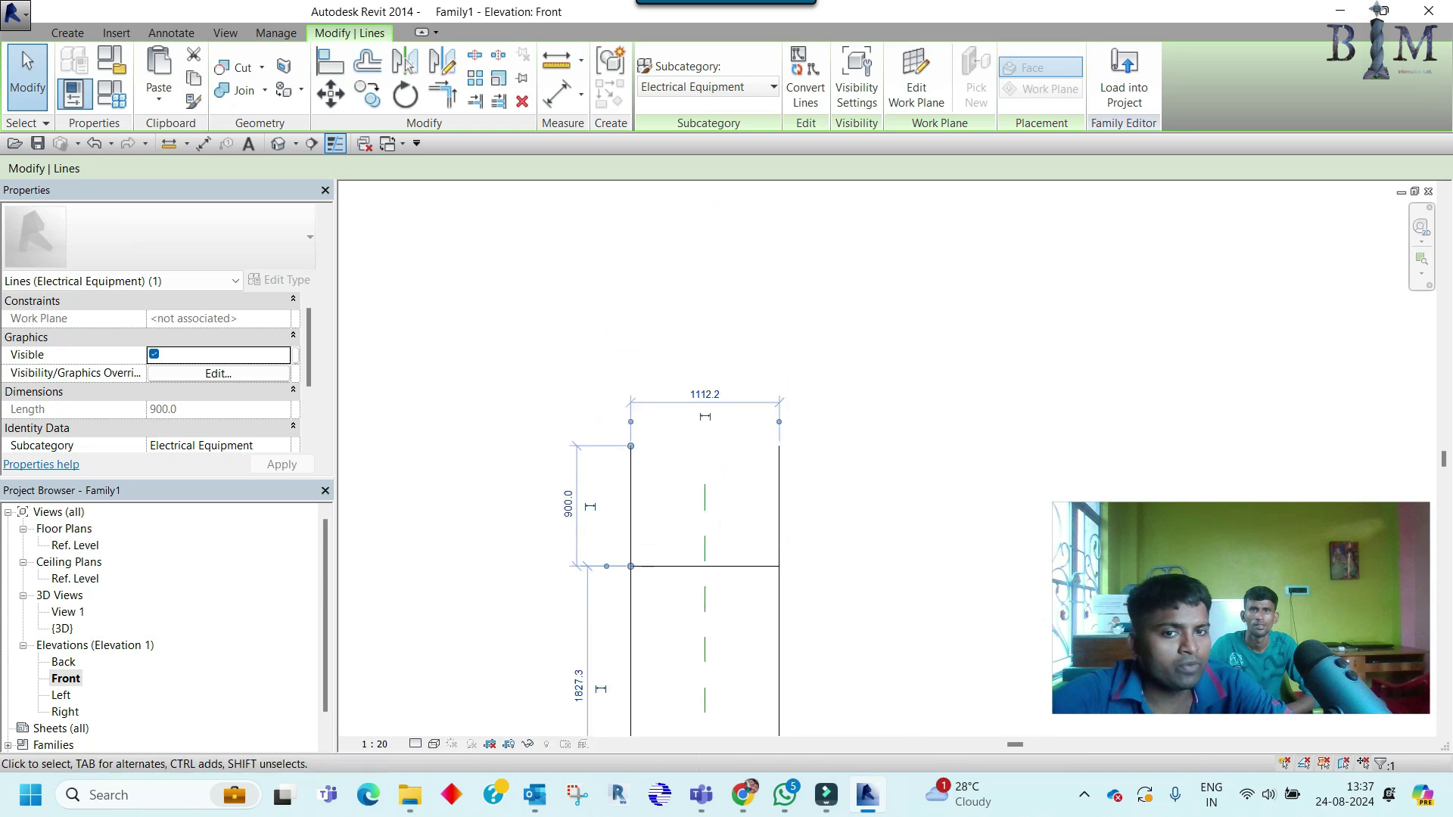
# Step: Start a model line in the Front elevation, then cancel it without drawing
pyautogui.press('Escape')
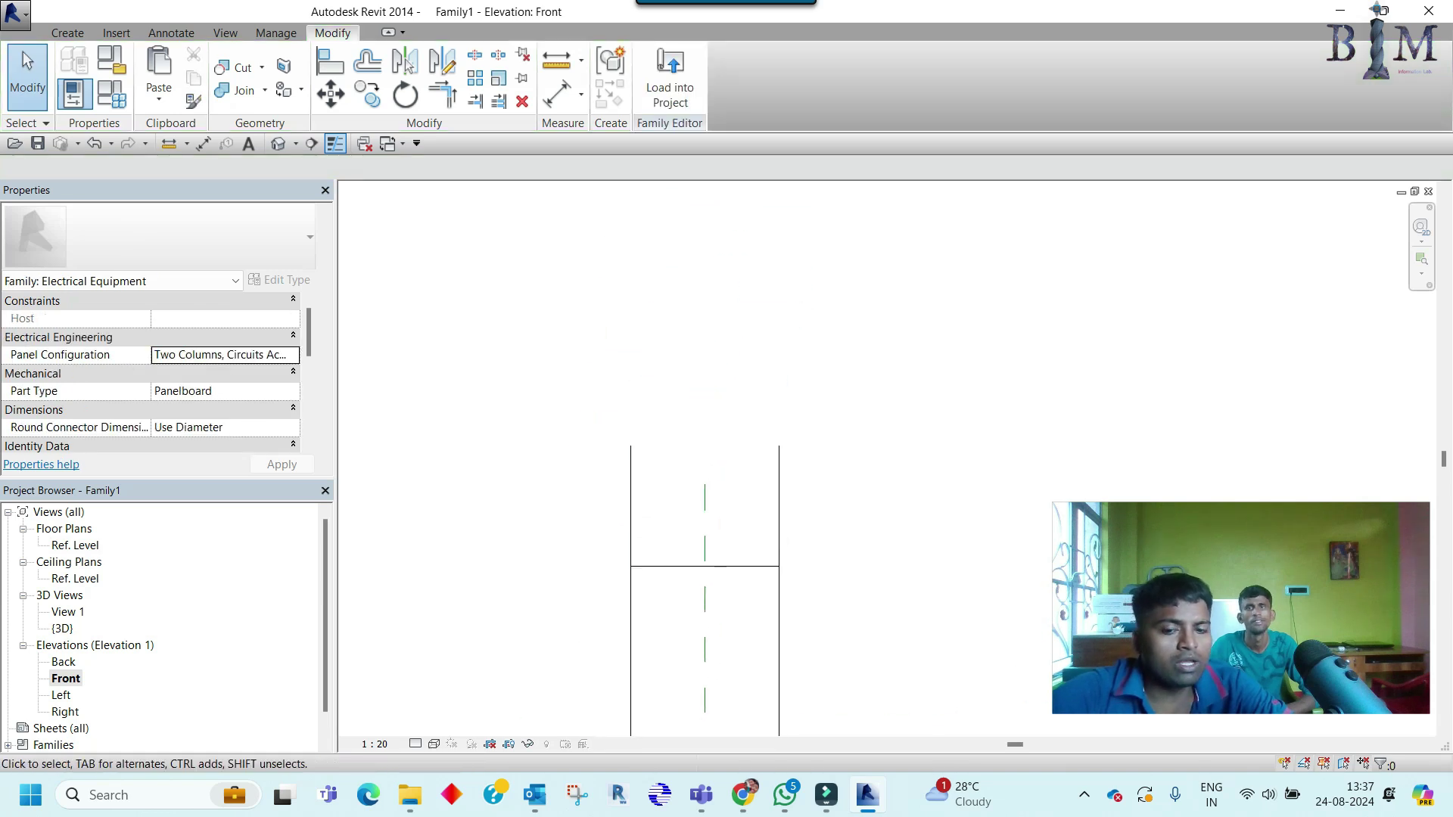
pyautogui.press('l')
pyautogui.press('i')
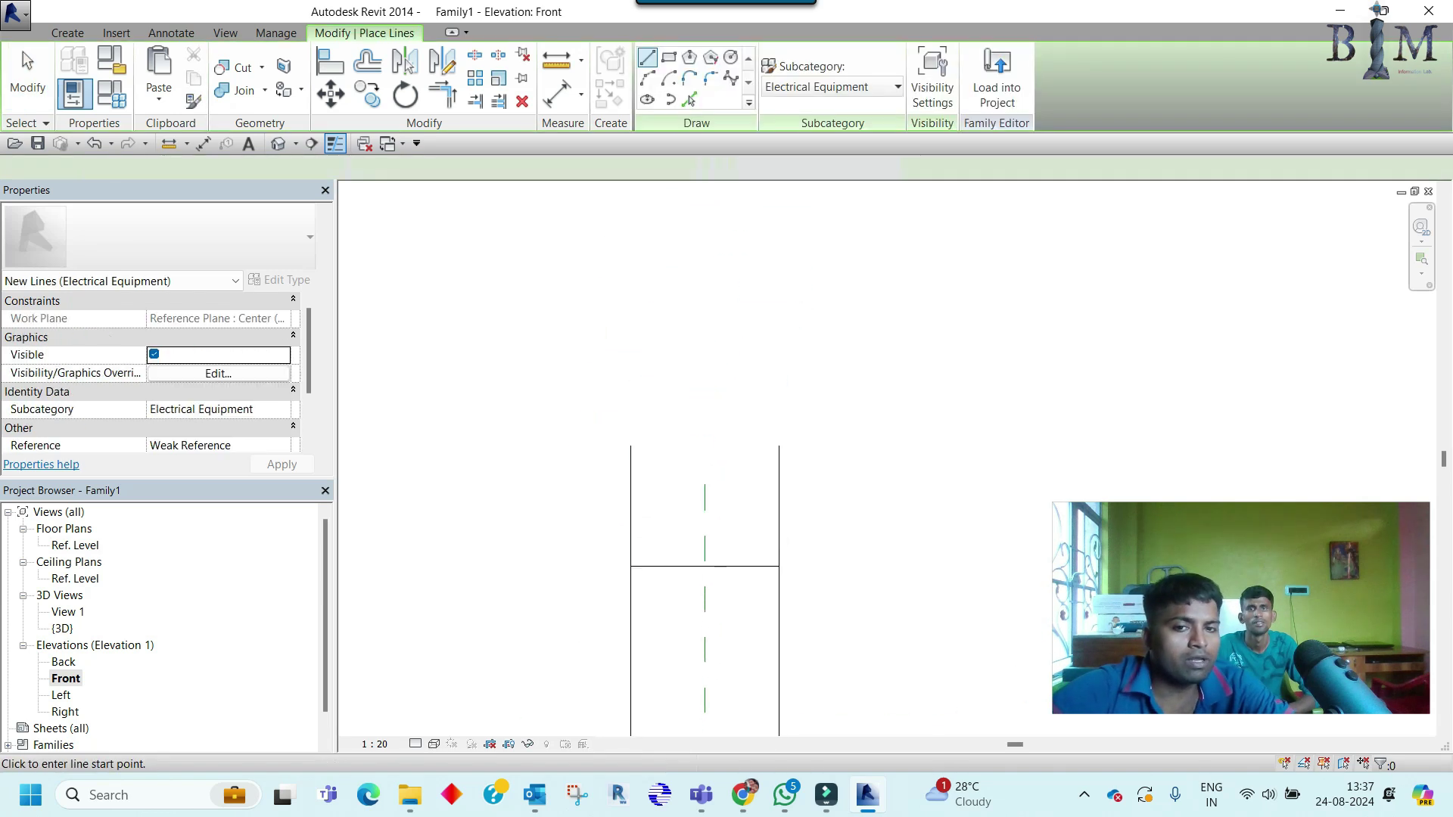
pyautogui.click(631, 446)
pyautogui.press('Escape')
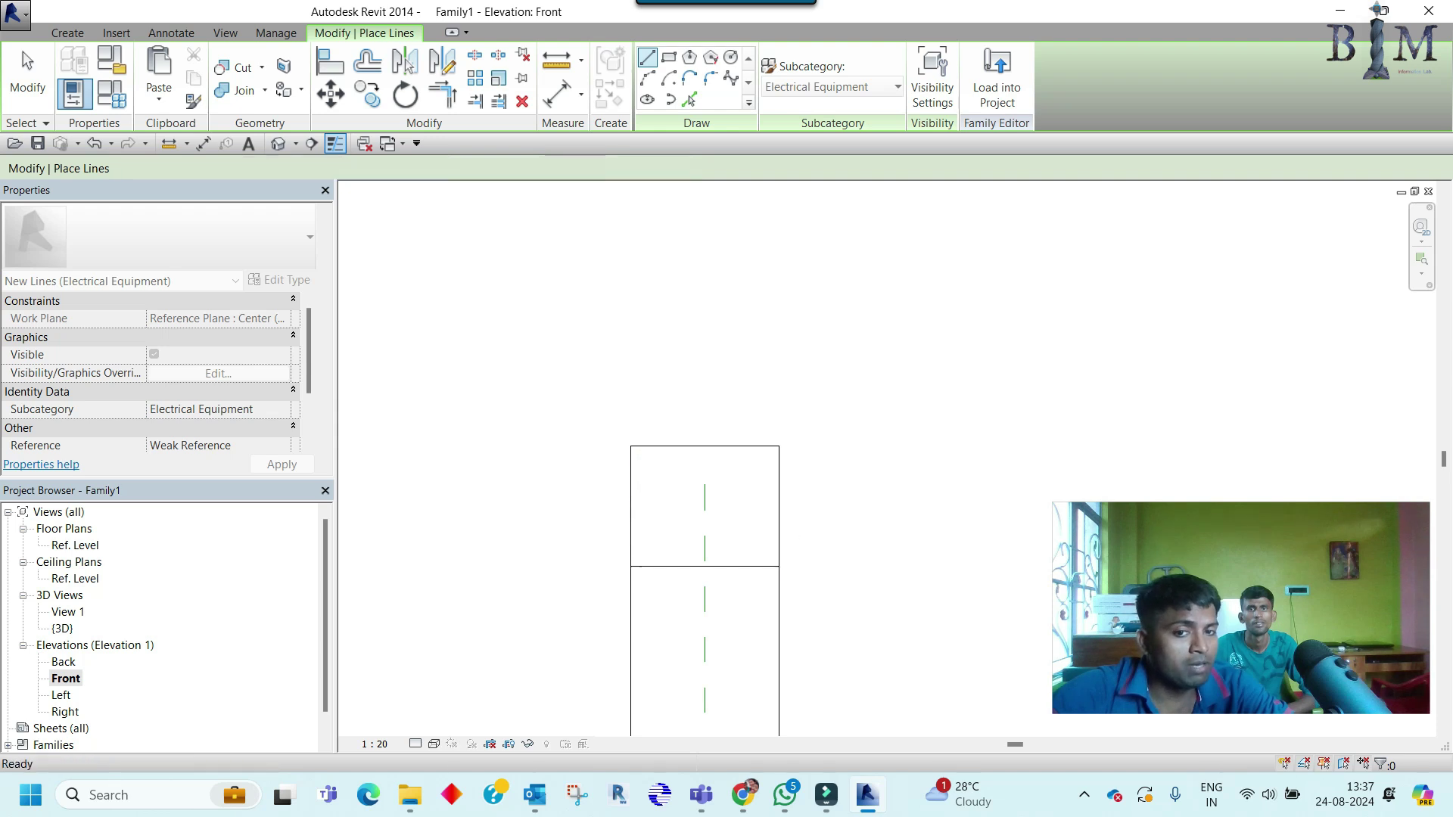
pyautogui.press('Escape')
# Step: Move the 1112.2 model line in Ref. Level plan from its left midpoint down to the box's lower-left corner
pyautogui.doubleClick(63, 628)
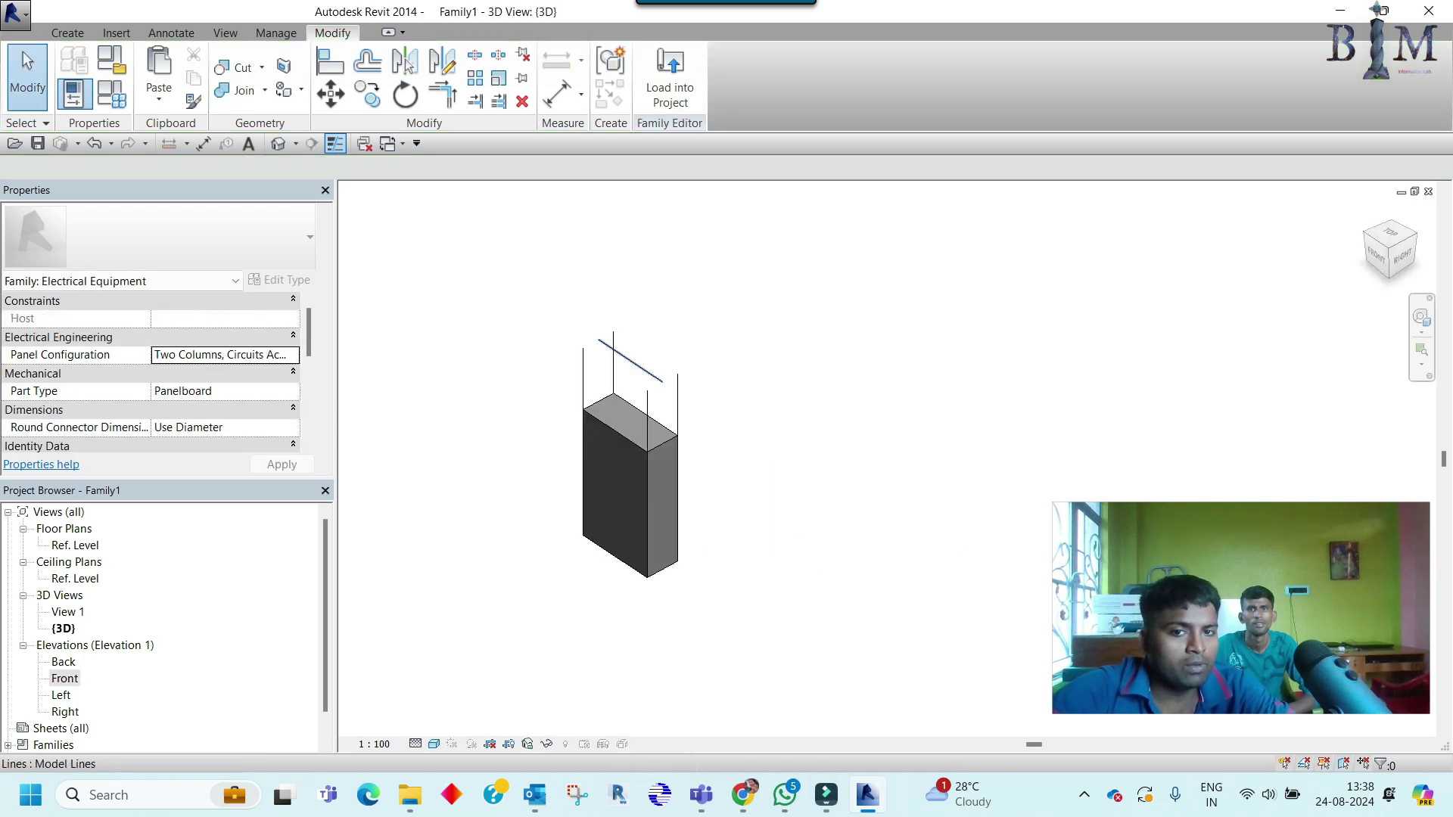
pyautogui.click(659, 370)
pyautogui.scroll(1, 587, 331)
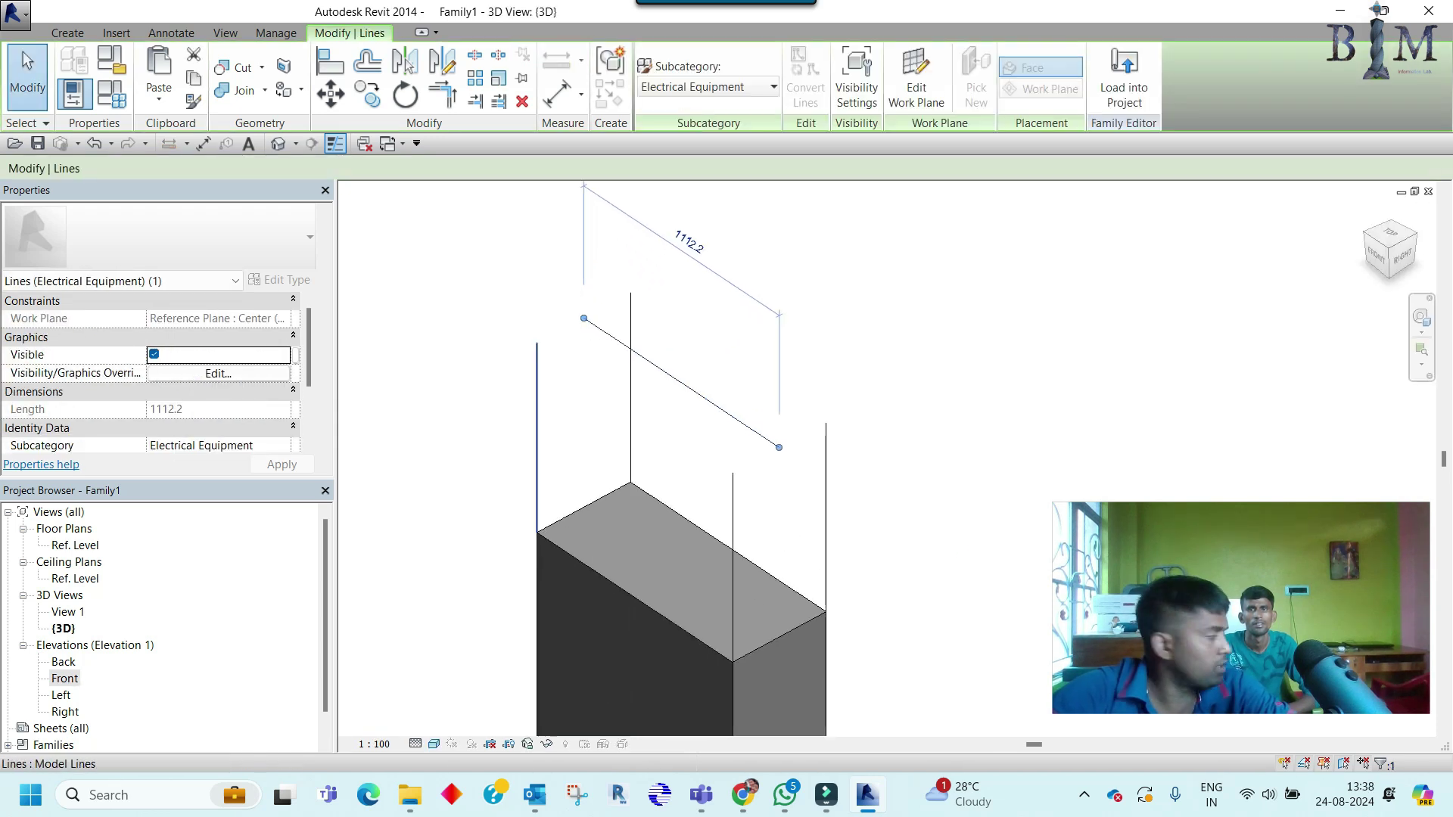
pyautogui.doubleClick(75, 545)
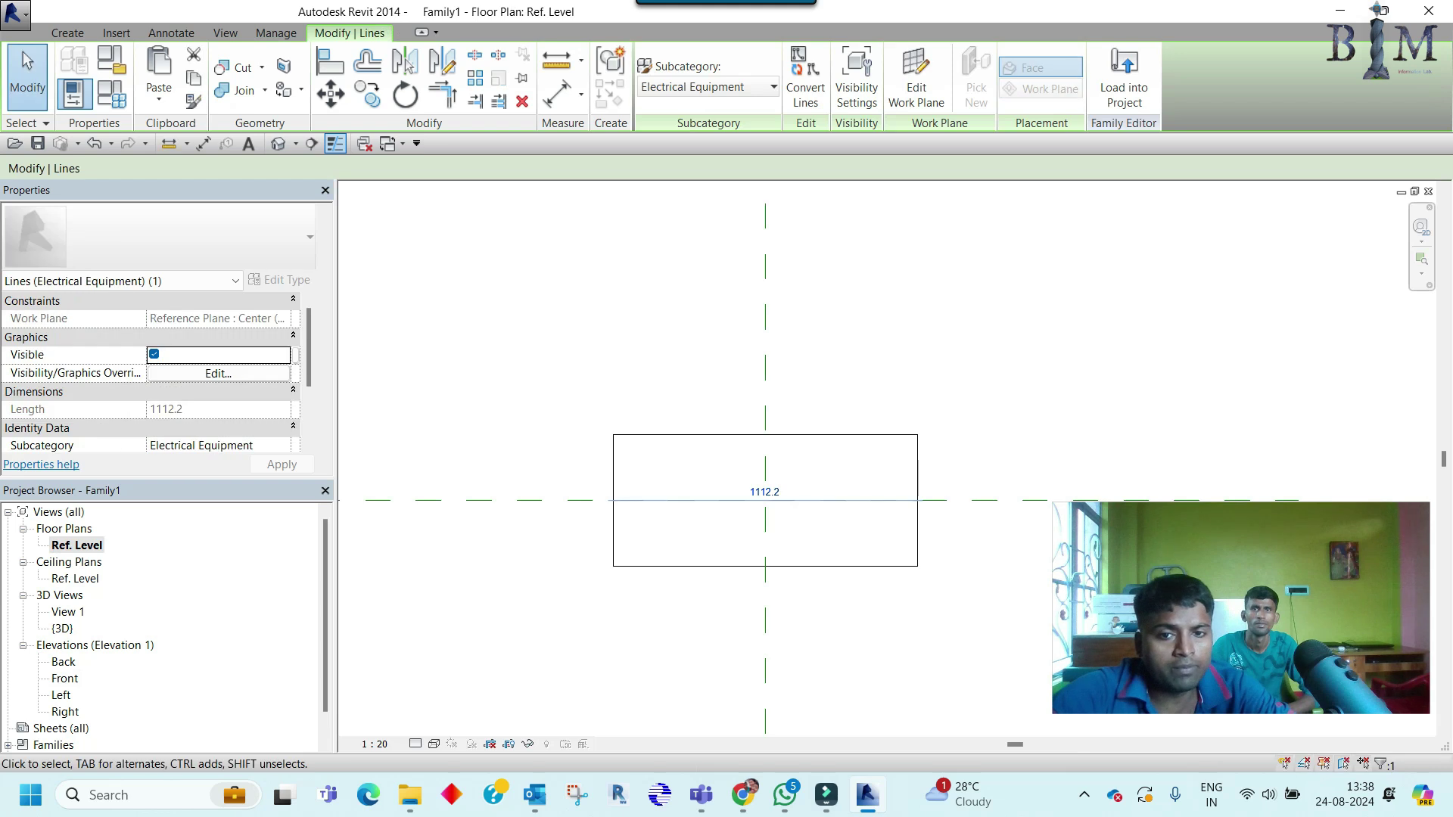
pyautogui.scroll(1, 613, 499)
pyautogui.press('m')
pyautogui.press('v')
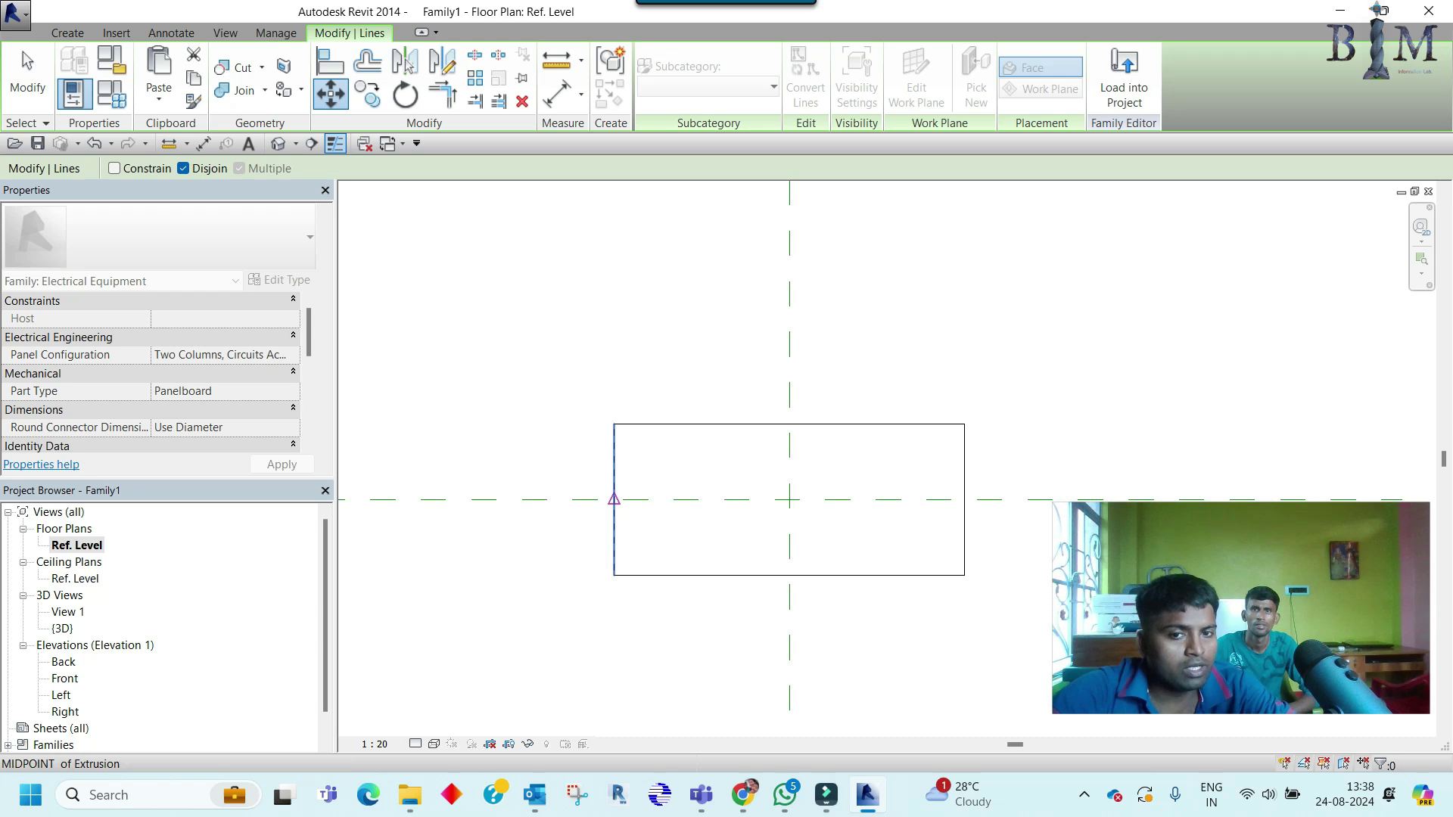
pyautogui.click(614, 499)
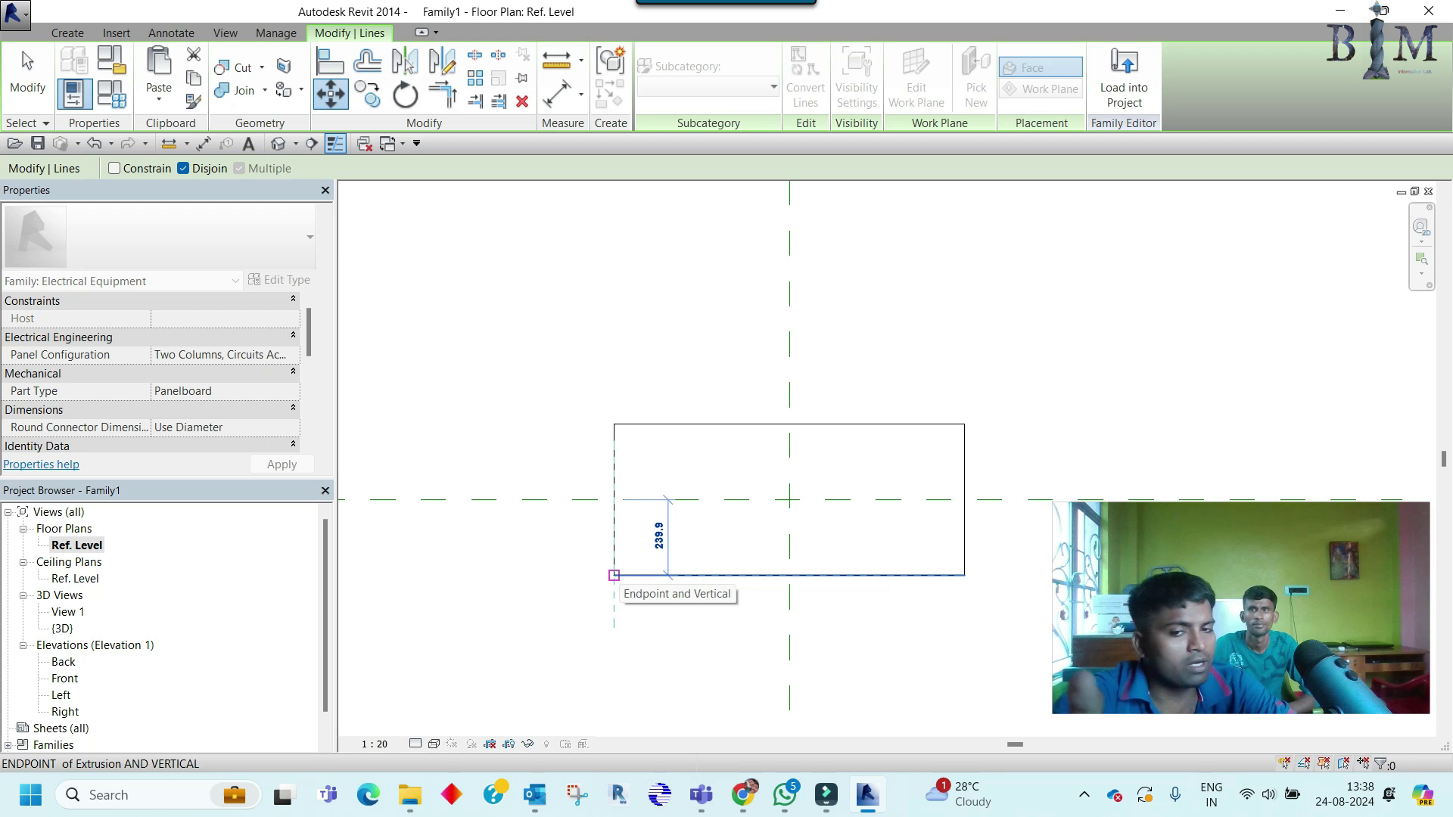
pyautogui.click(614, 576)
pyautogui.press('Escape')
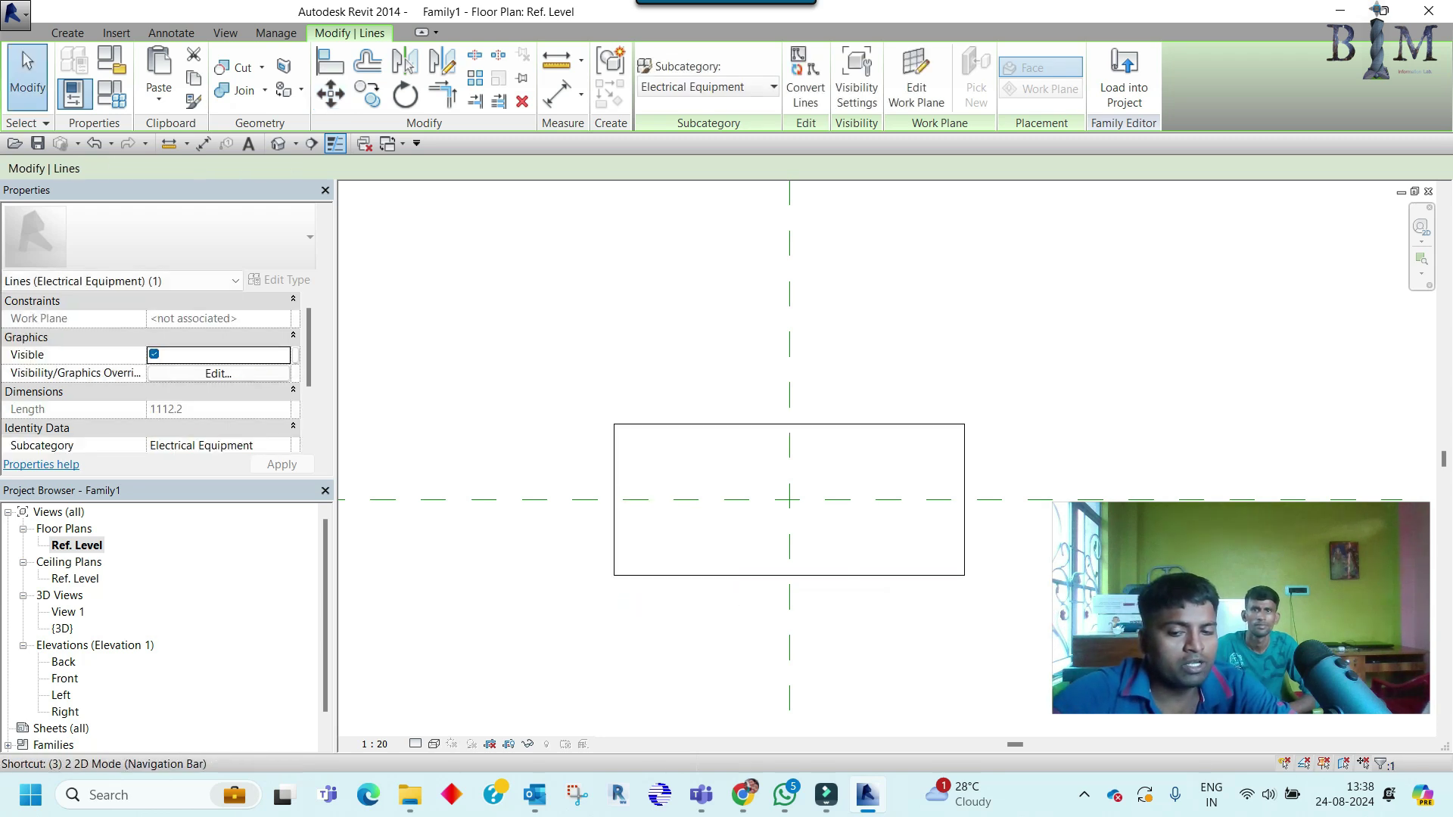
# Step: In 3D, select the diagonal line above the box, trying Tab to grab the connected chain
pyautogui.doubleClick(63, 628)
pyautogui.click(590, 380)
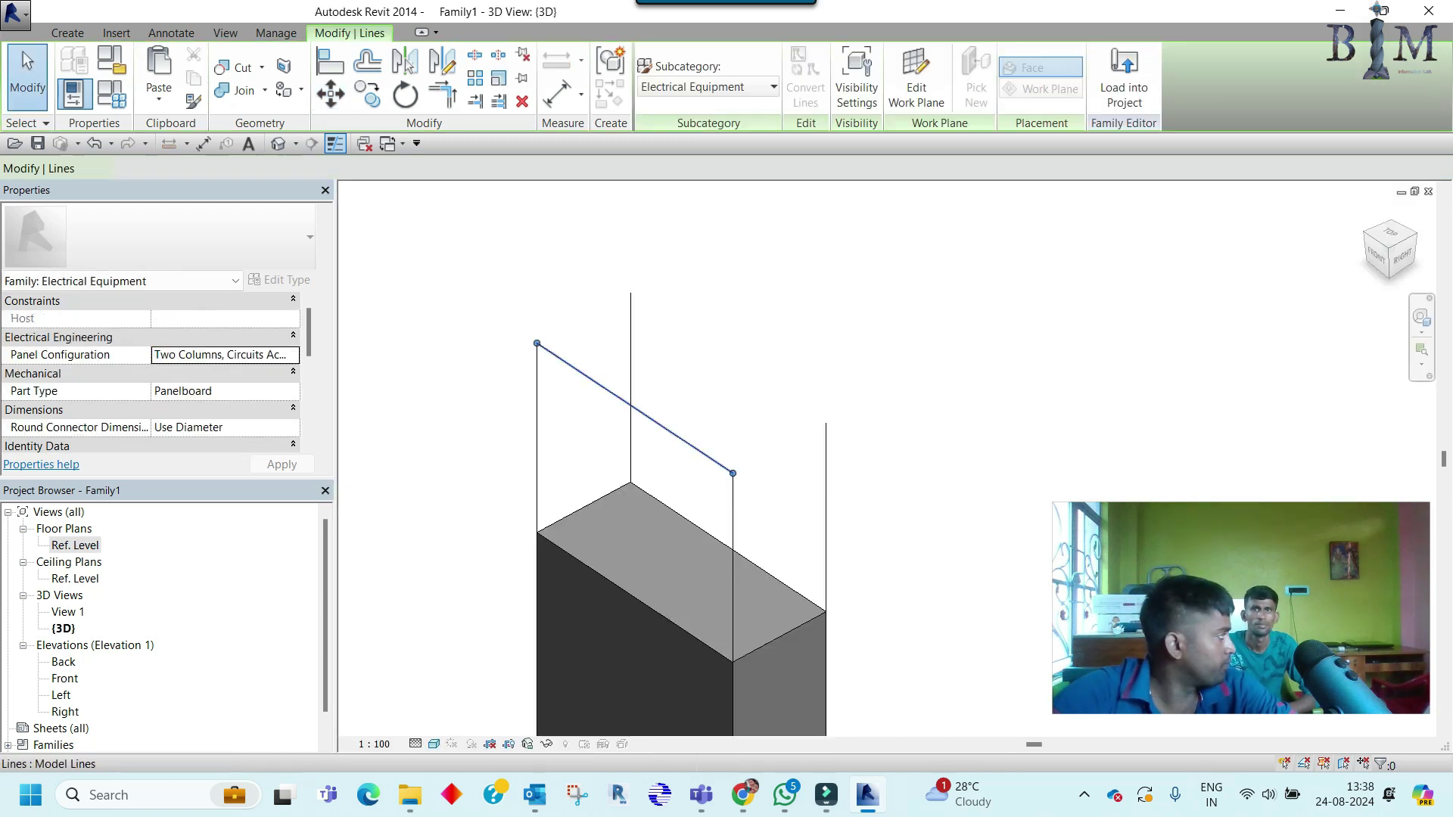
pyautogui.press('Escape')
pyautogui.press('Tab')
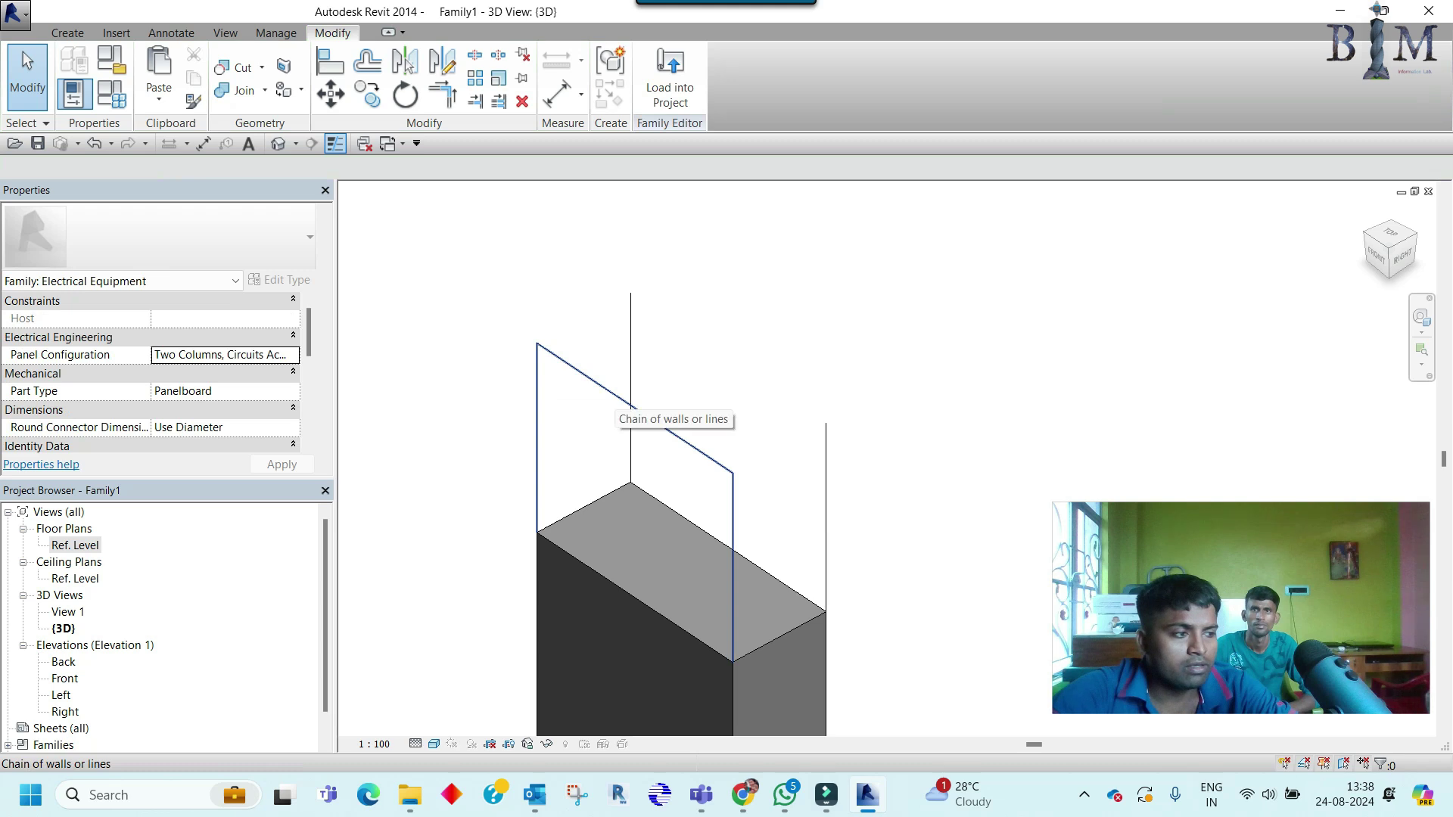
pyautogui.click(606, 390)
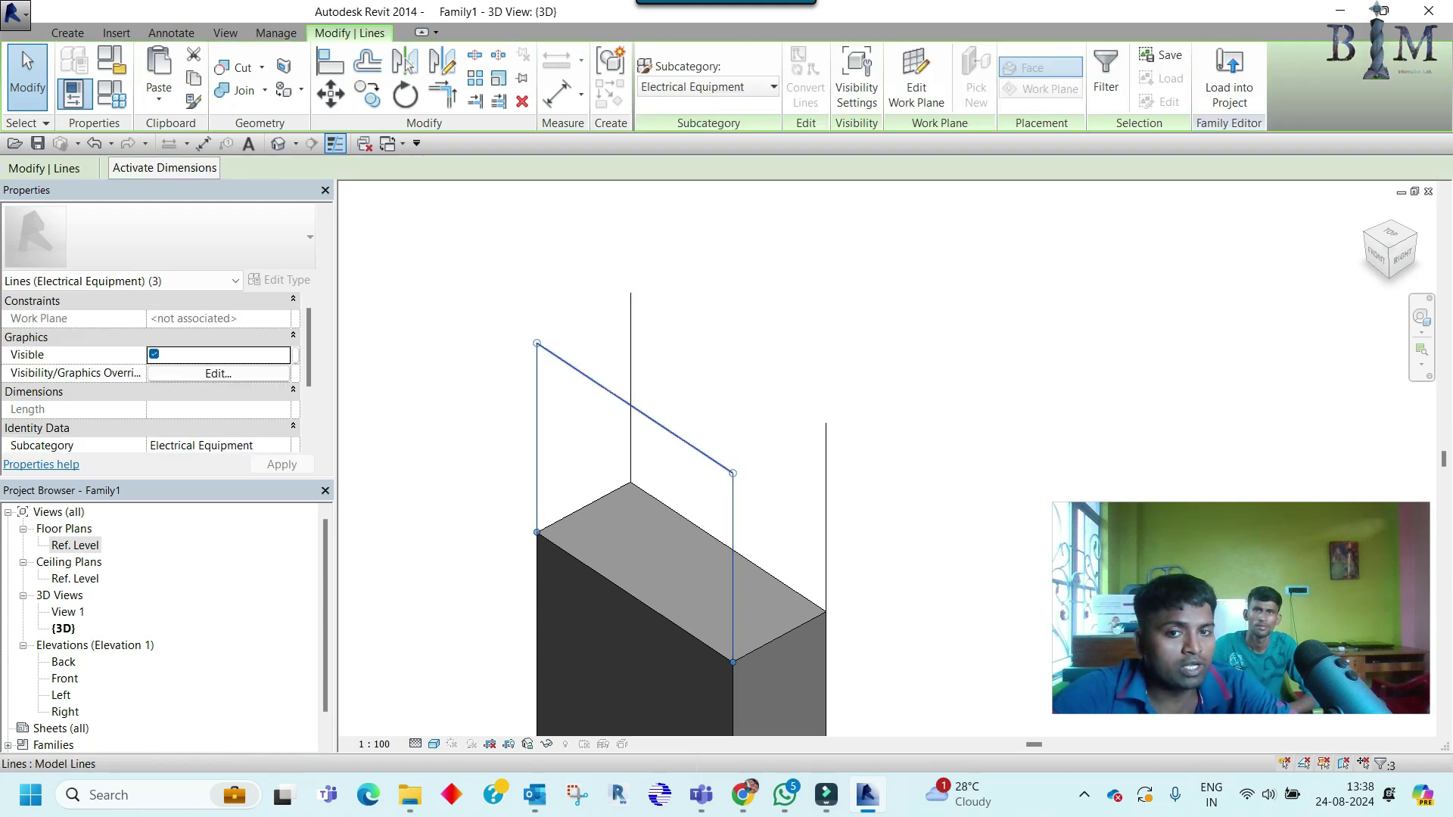
pyautogui.press('Escape')
pyautogui.click(635, 409)
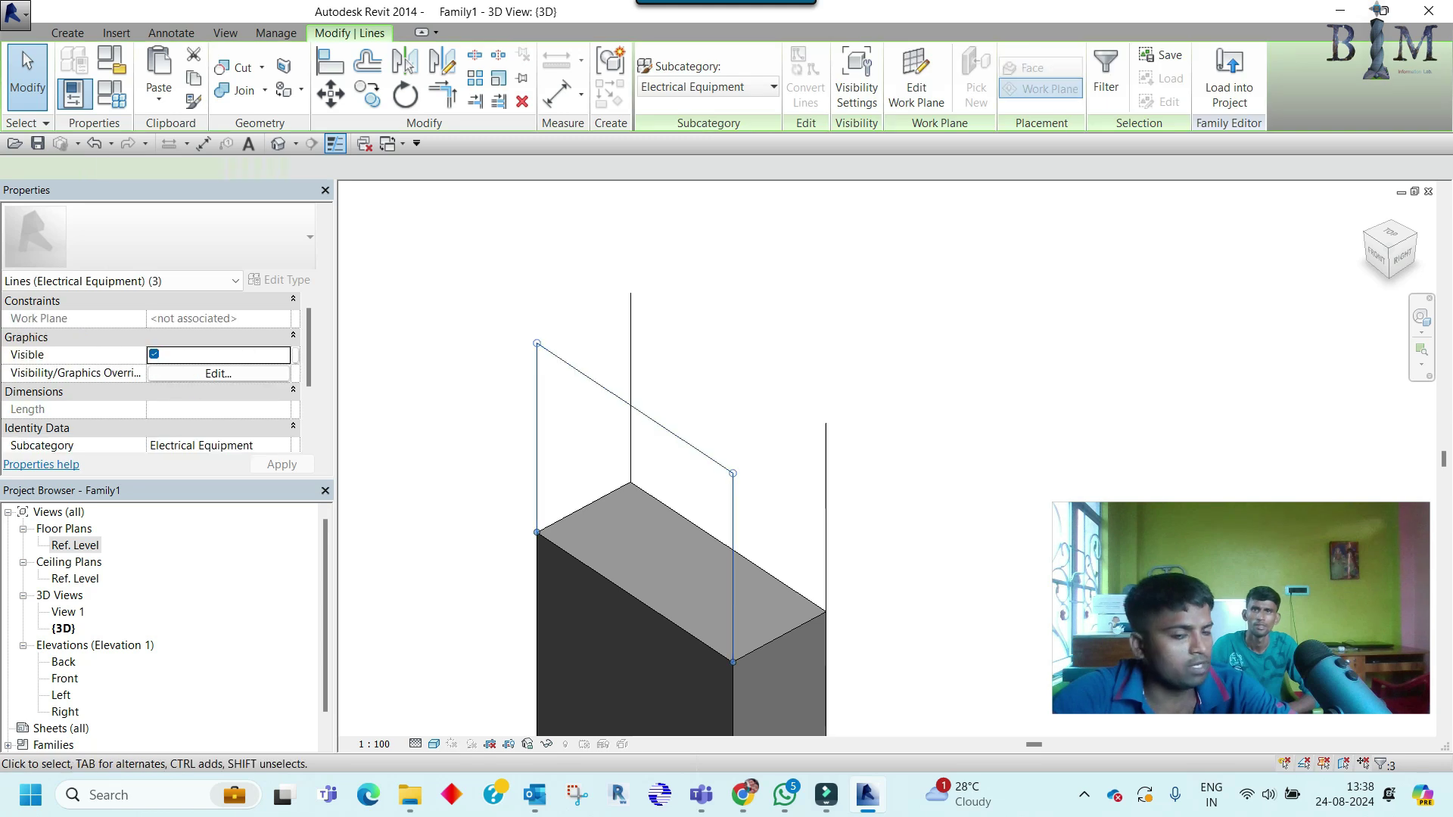
pyautogui.press('Escape')
pyautogui.click(636, 410)
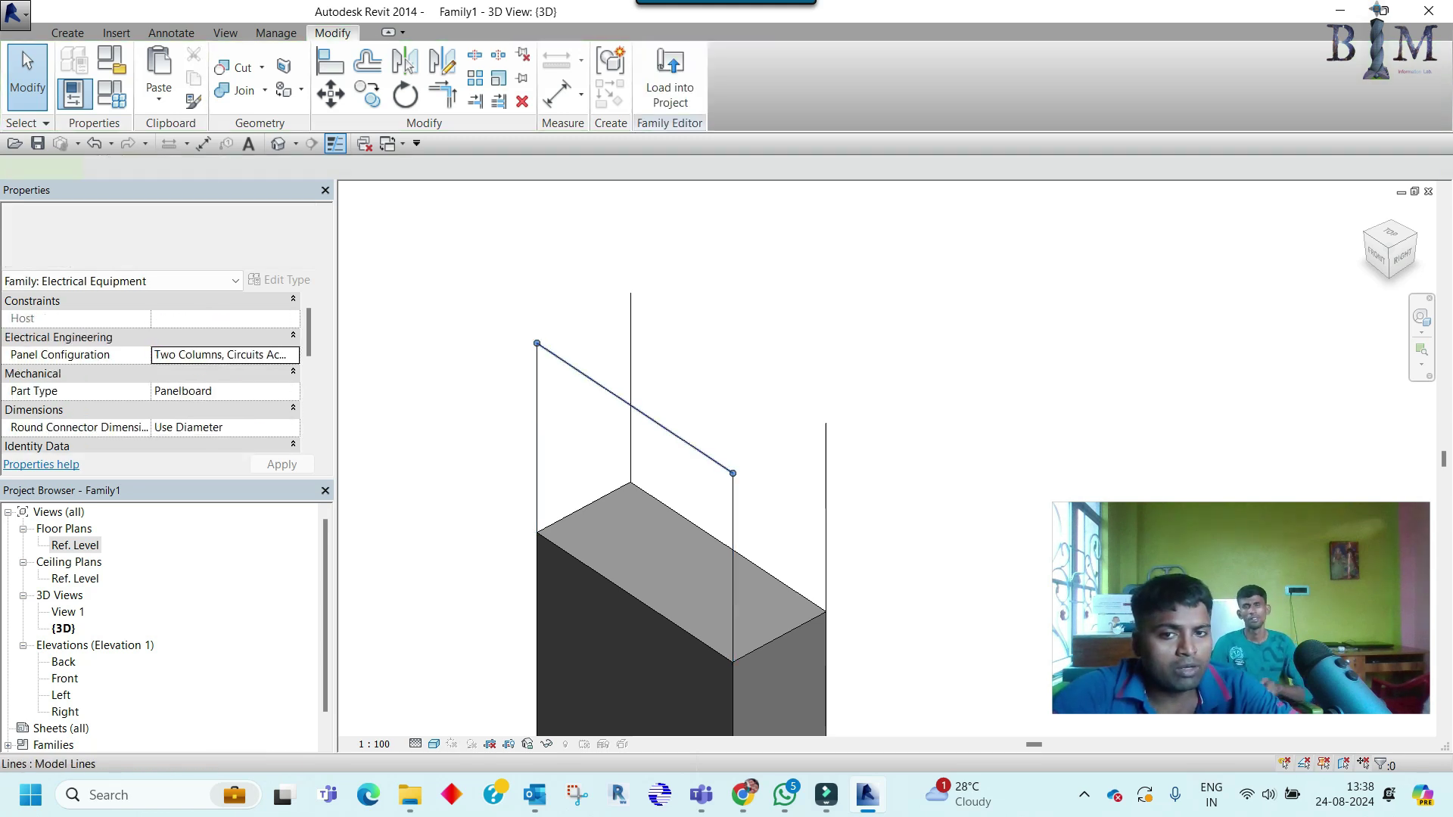
# Step: Reselect the diagonal line and check it in the Ref. Level plan and Front elevation
pyautogui.doubleClick(75, 545)
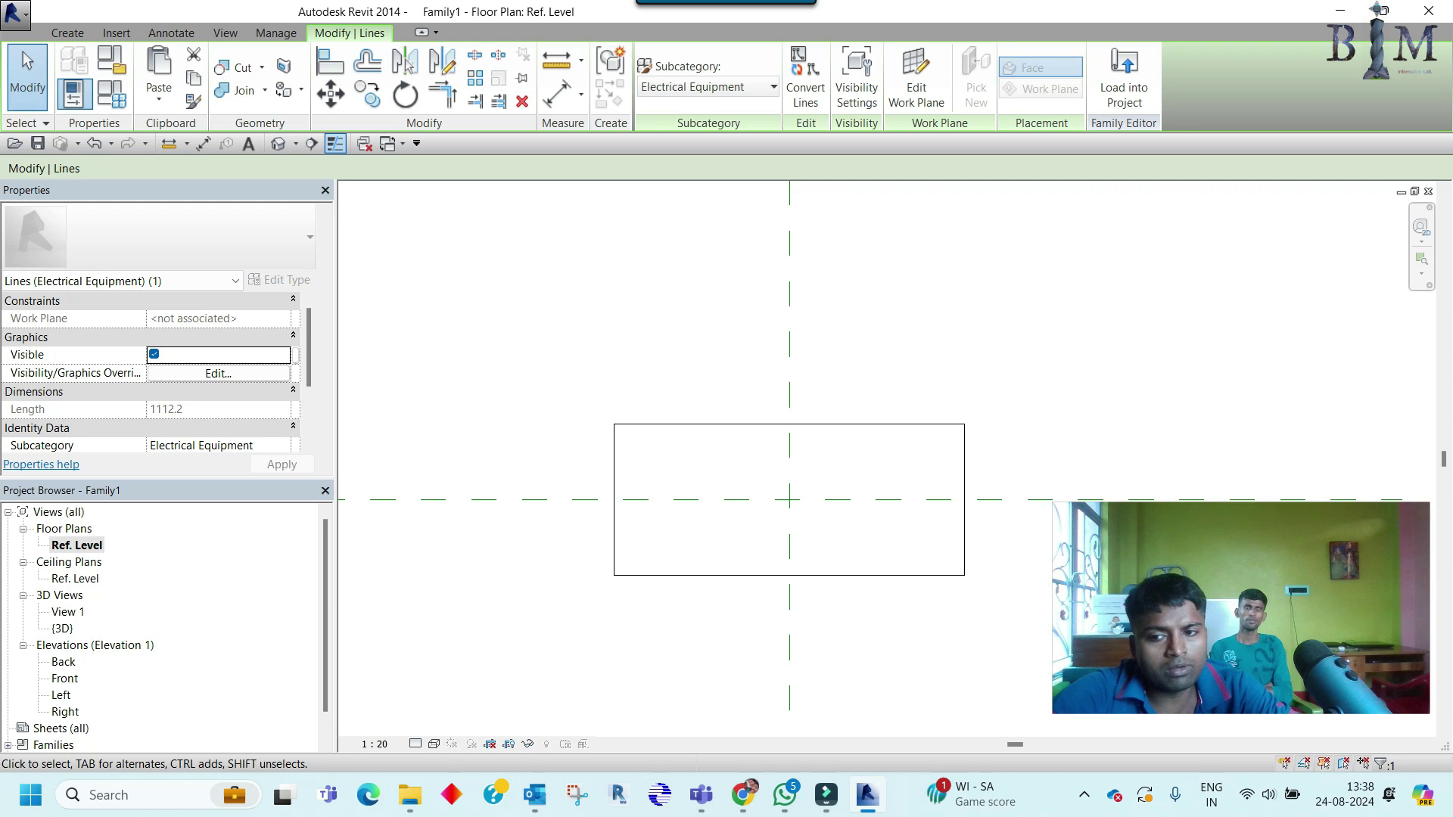
pyautogui.doubleClick(66, 678)
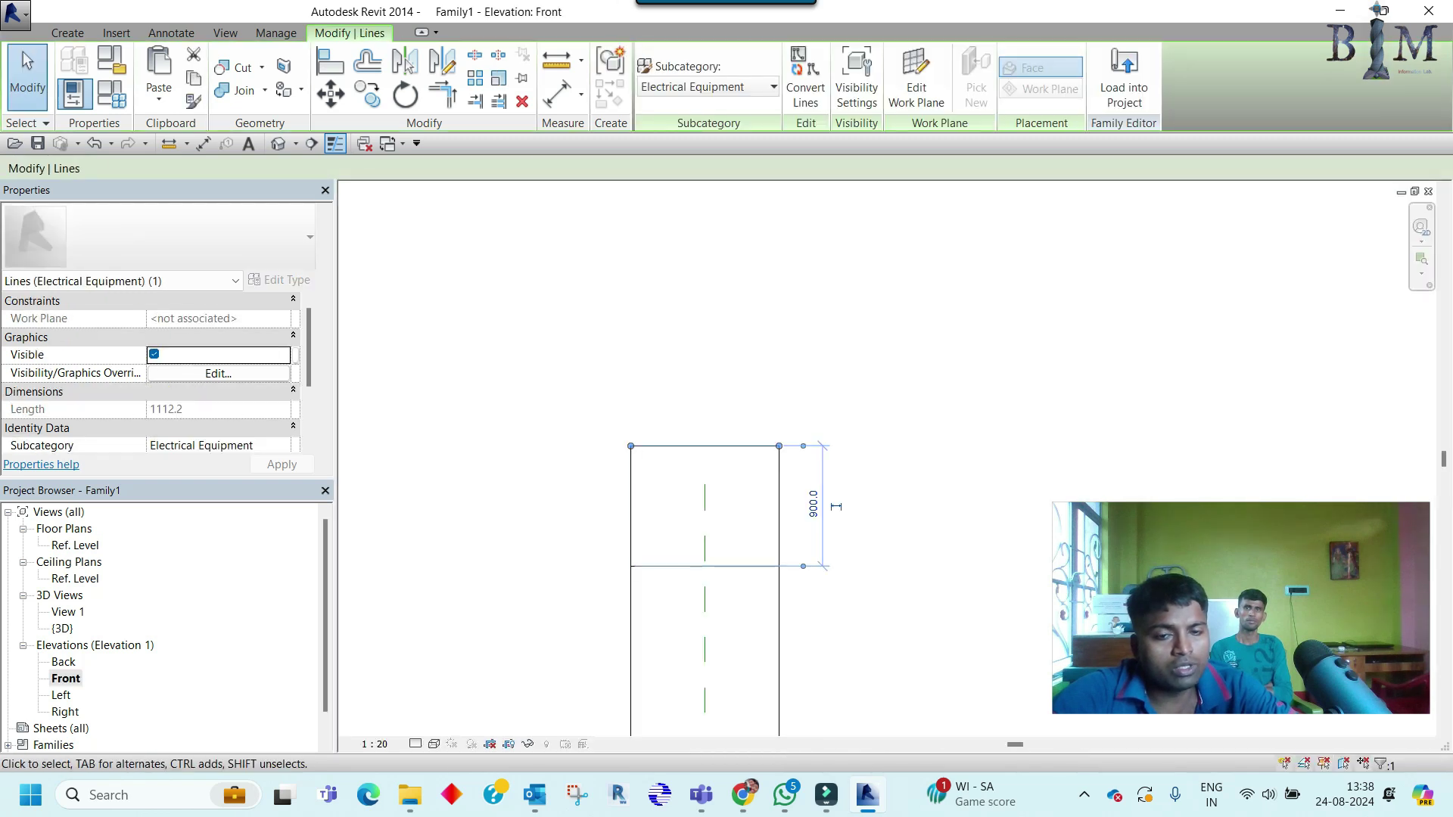
pyautogui.press('Escape')
pyautogui.doubleClick(63, 629)
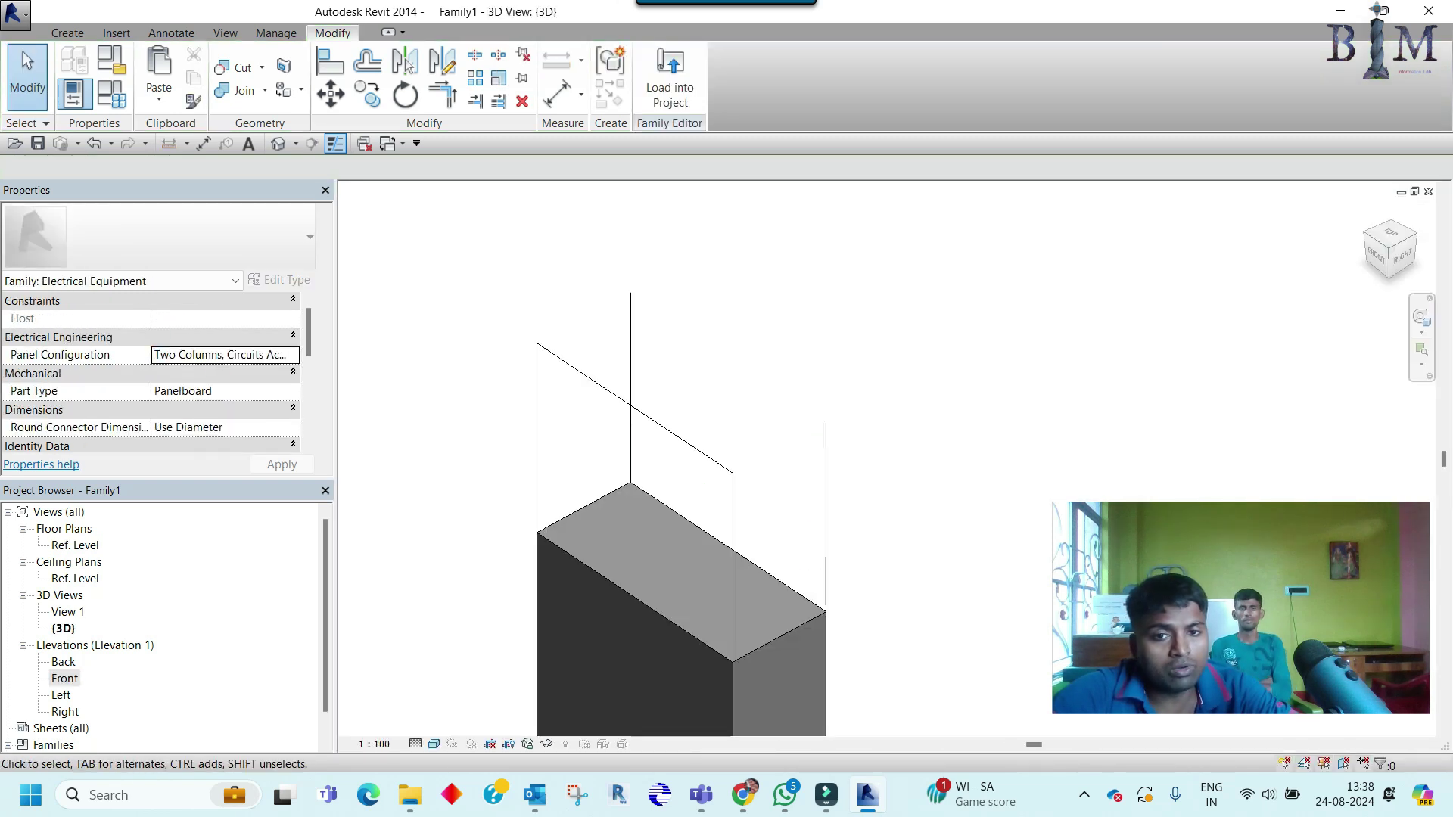
pyautogui.click(634, 408)
pyautogui.scroll(-3, 581, 462)
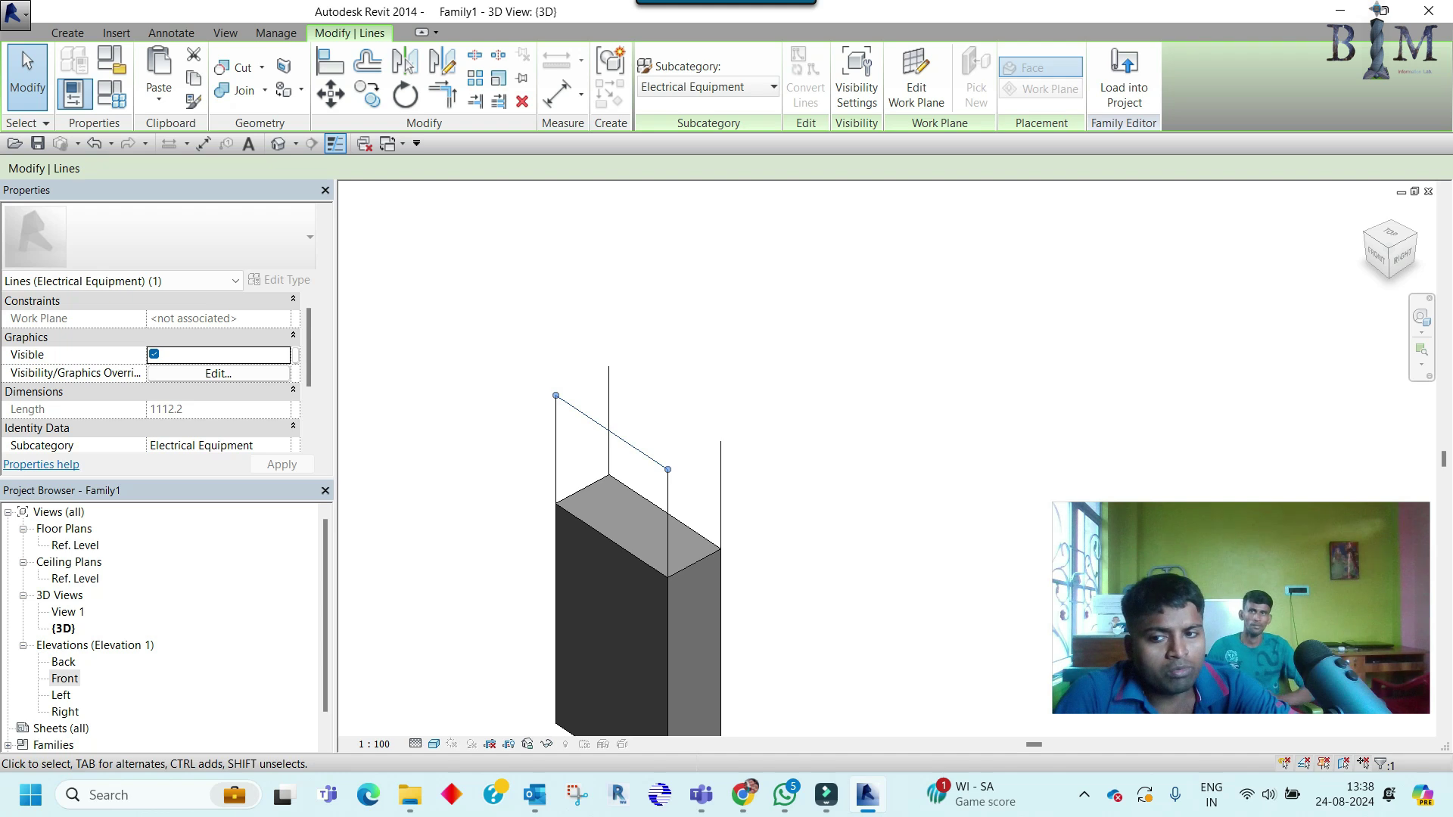
pyautogui.doubleClick(65, 678)
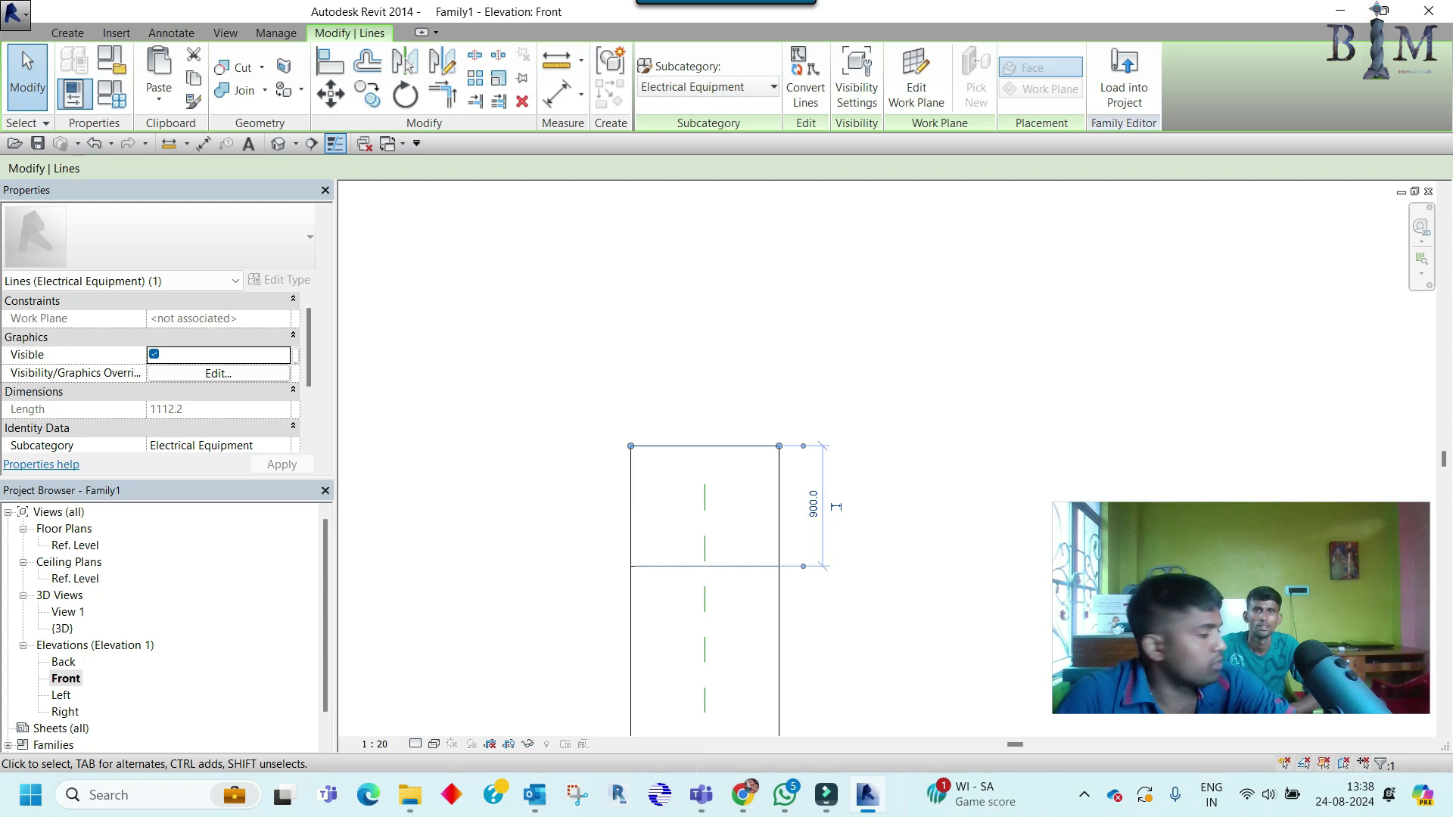
# Step: In the Left elevation, copy the upper model line unconstrained about 480 across from its top endpoint
pyautogui.doubleClick(62, 695)
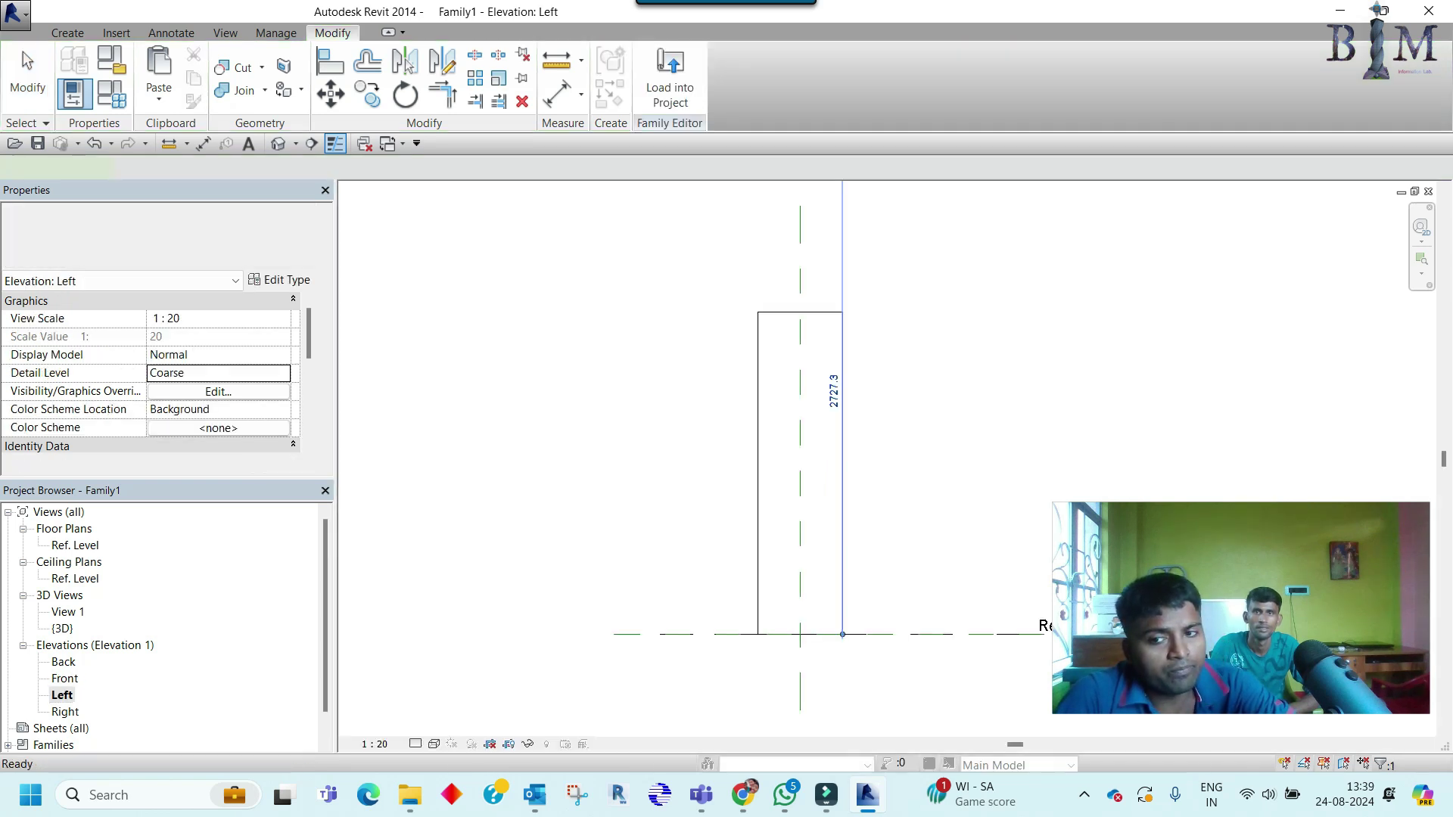
pyautogui.moveTo(833, 341); pyautogui.dragTo(733, 587, button='middle')
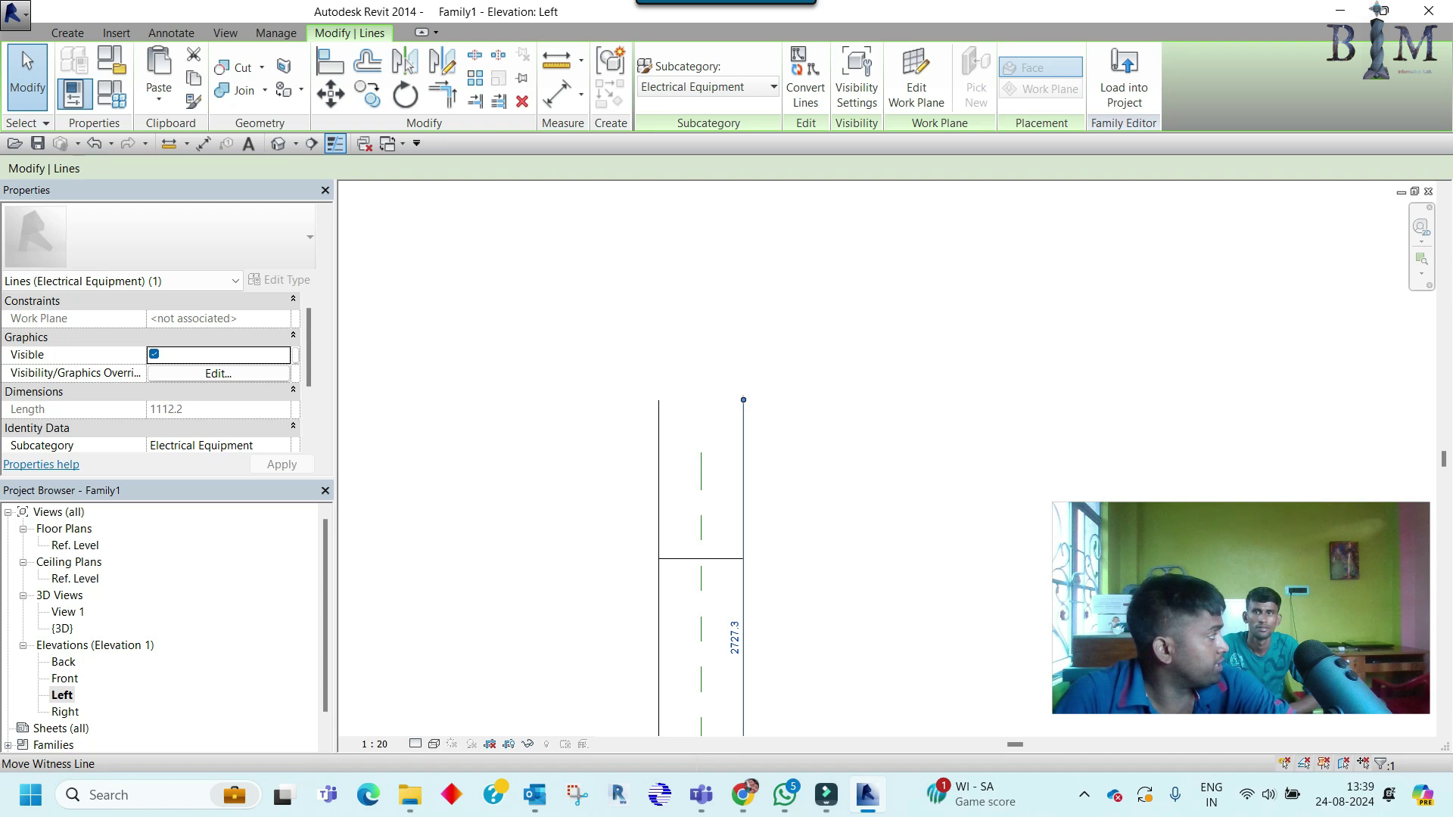
pyautogui.press('c')
pyautogui.press('o')
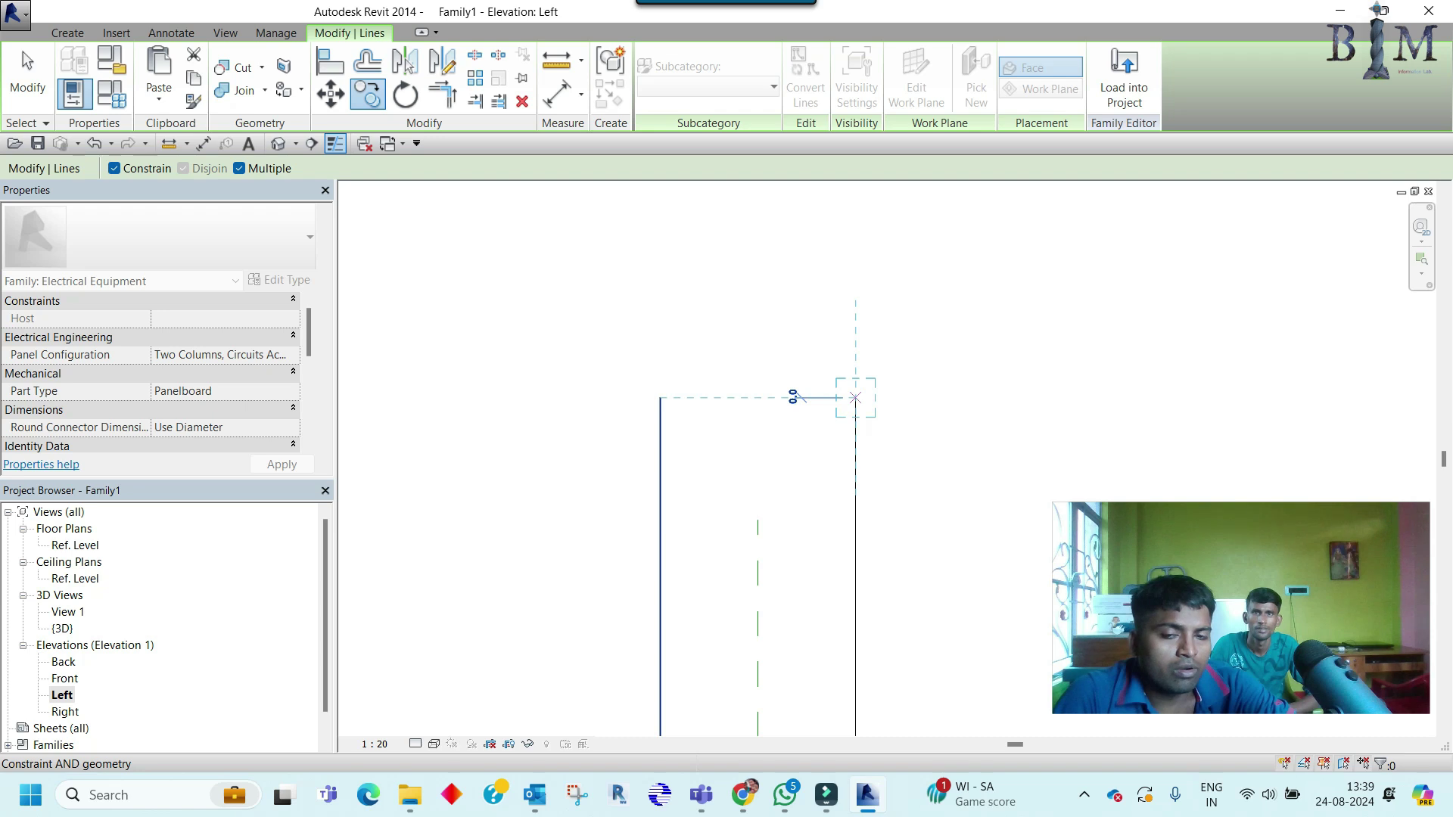
pyautogui.click(855, 398)
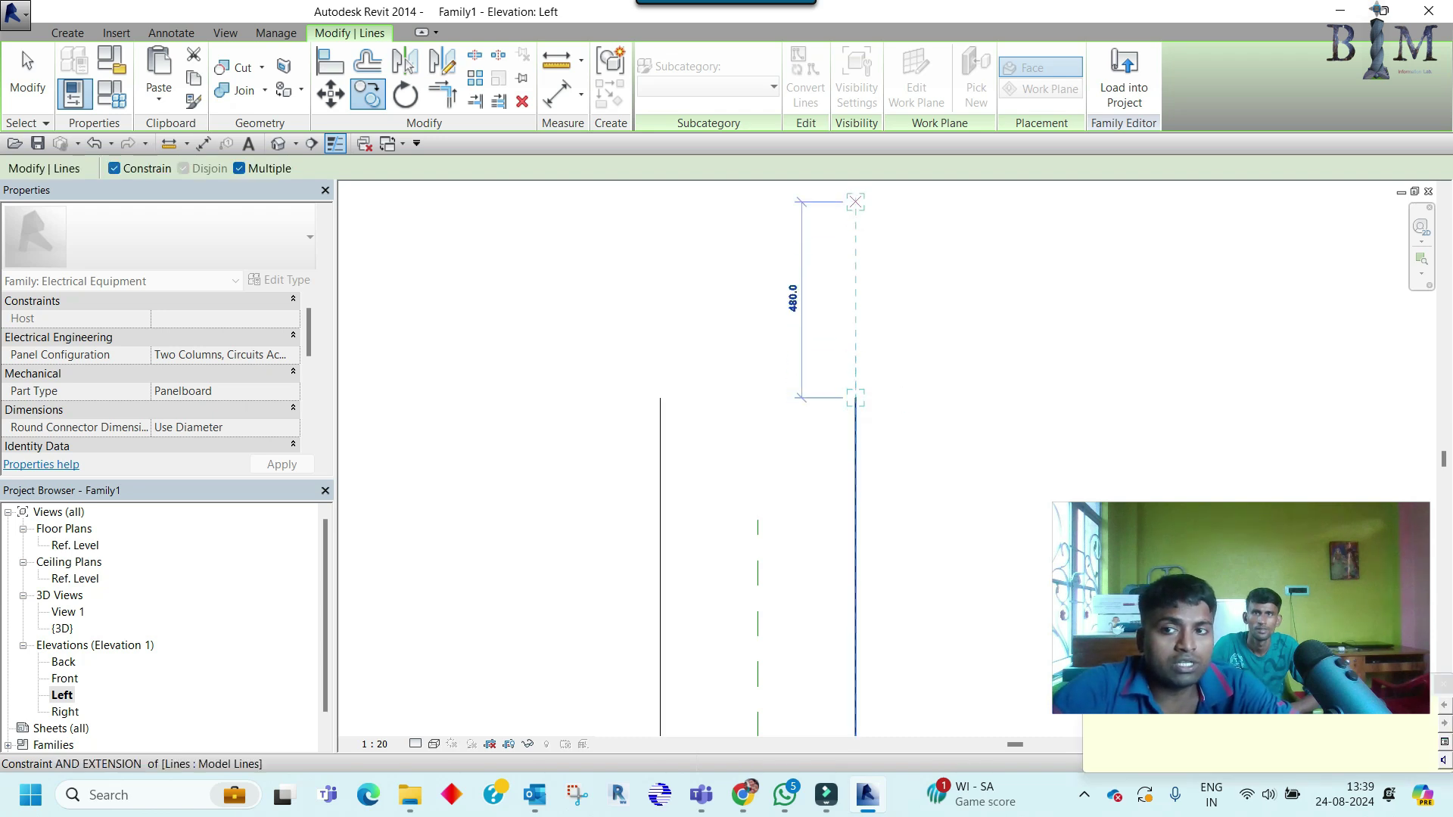
pyautogui.click(114, 168)
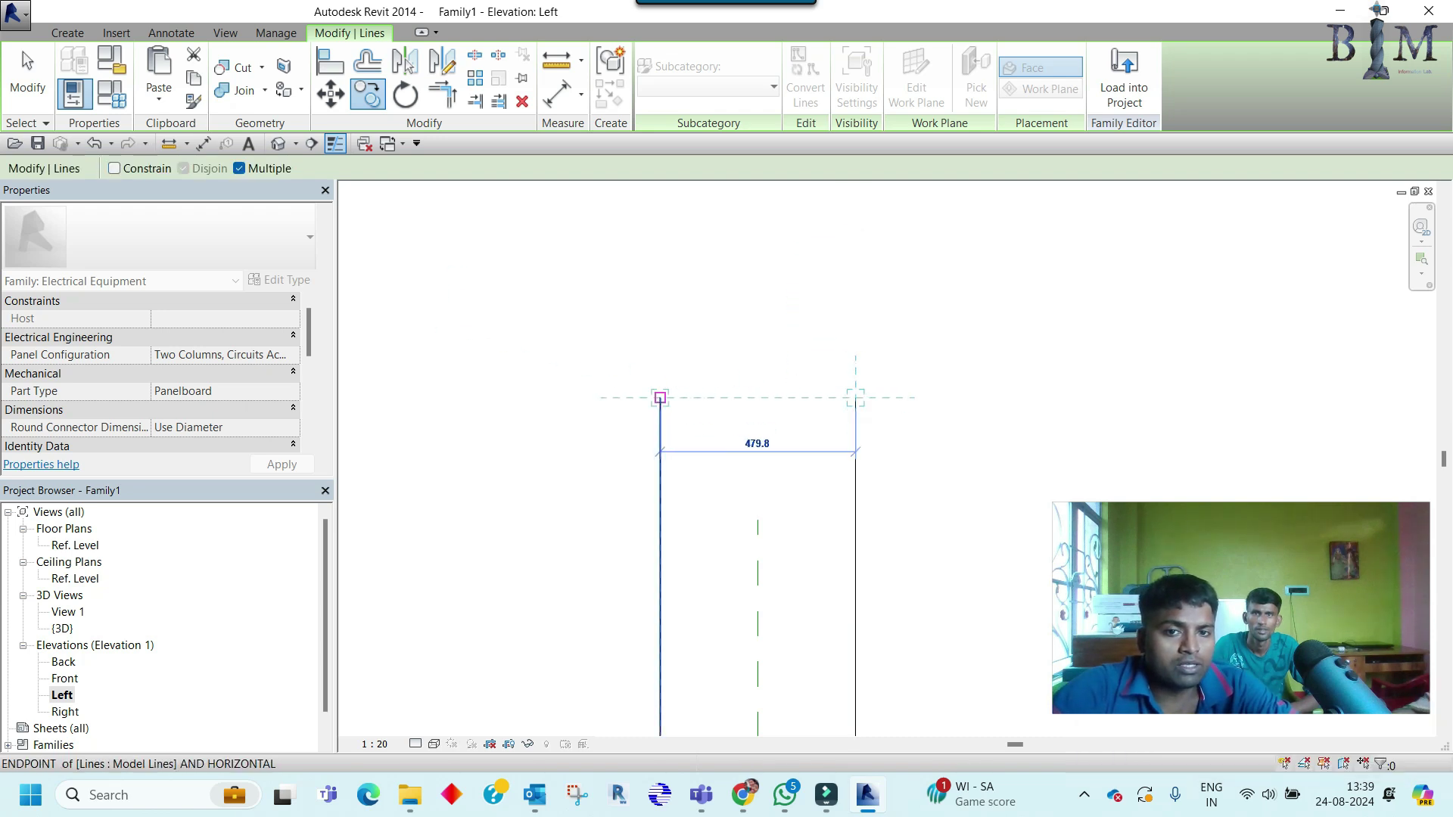
pyautogui.press('Escape')
# Step: In 3D, align the box's top face to the upper model line, then undo it
pyautogui.doubleClick(63, 628)
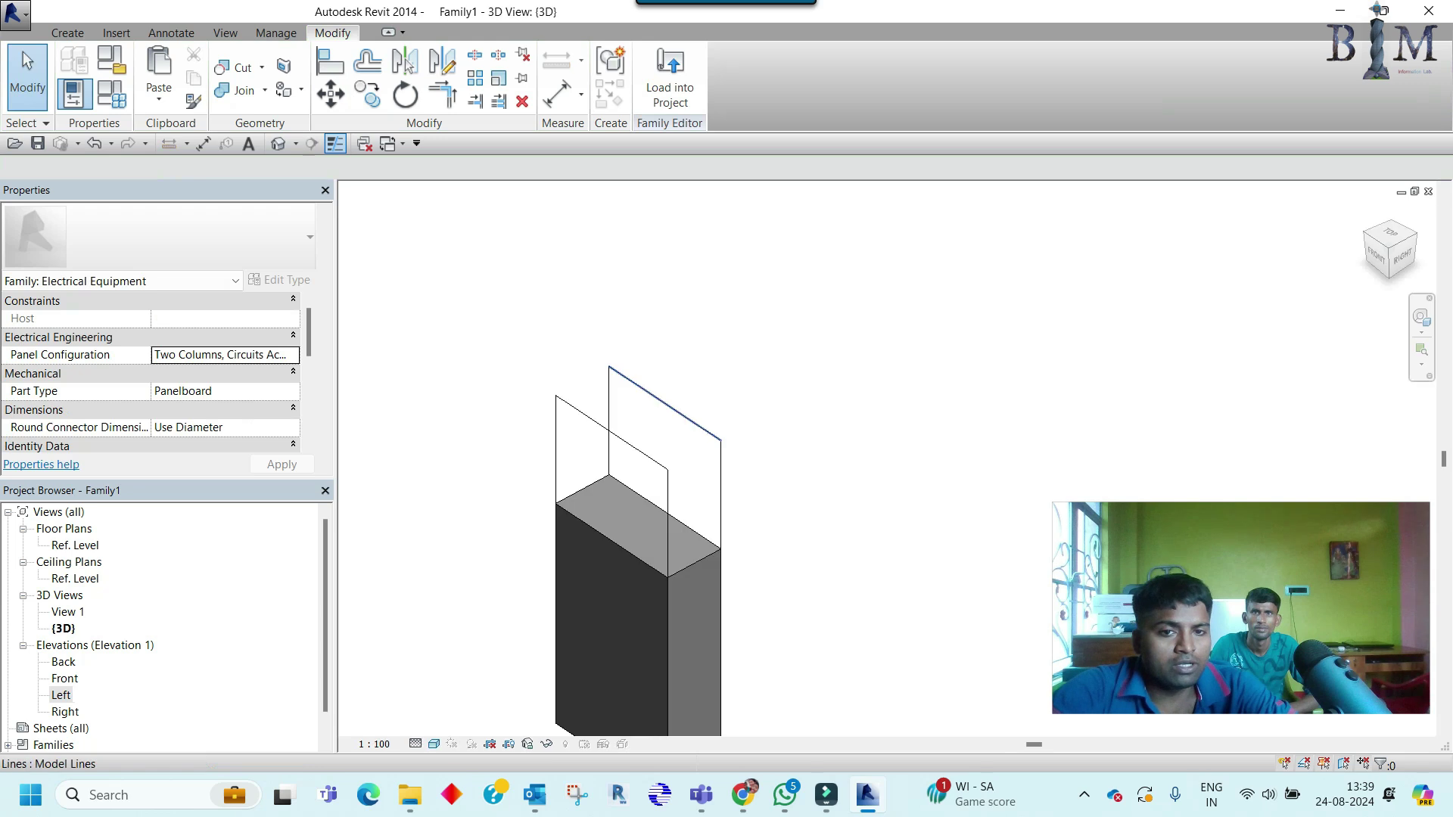
pyautogui.keyDown('shift'); pyautogui.moveTo(666, 492); pyautogui.dragTo(605, 492, button='middle'); pyautogui.keyUp('shift')
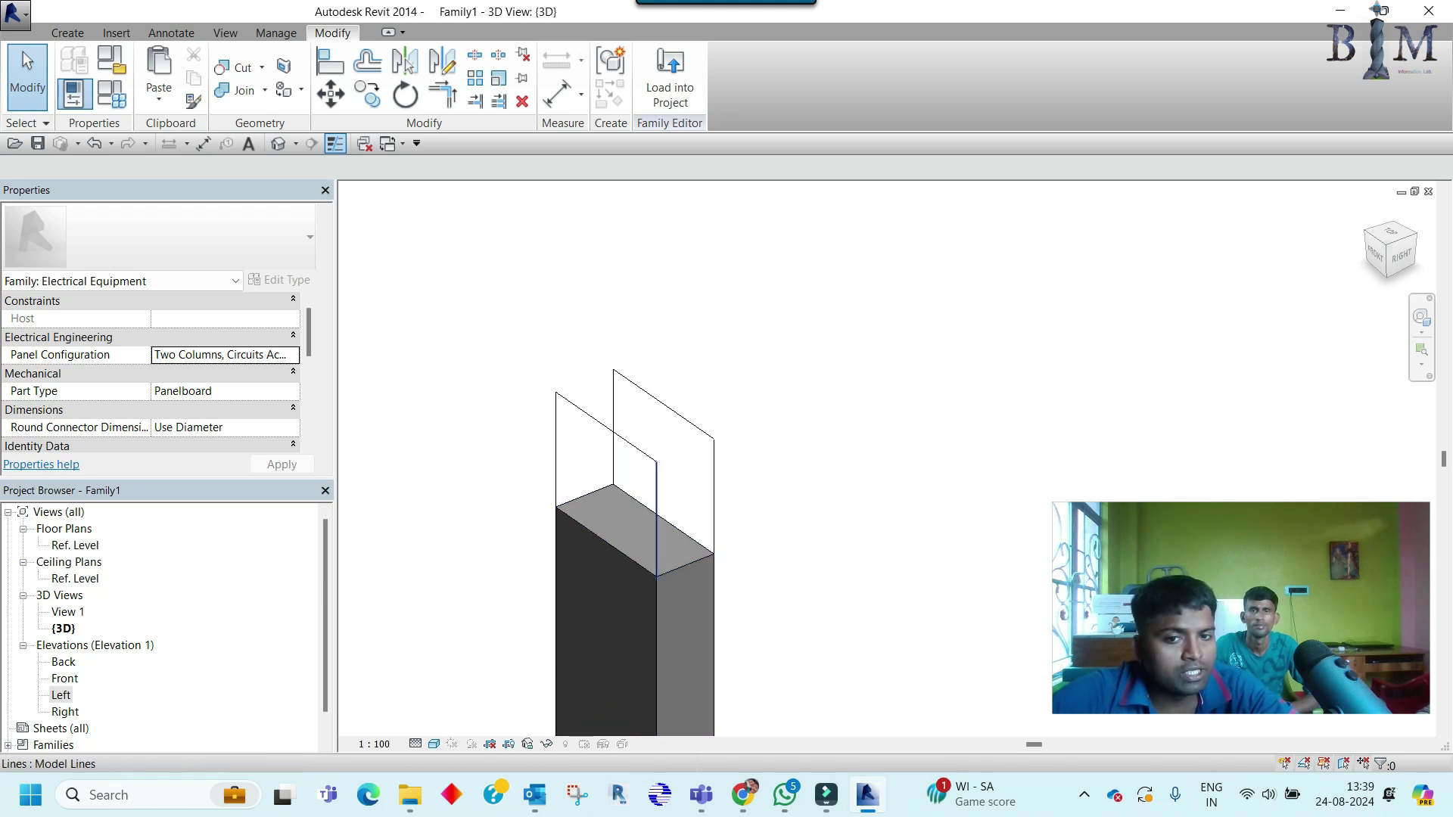
pyautogui.scroll(-1, 684, 424)
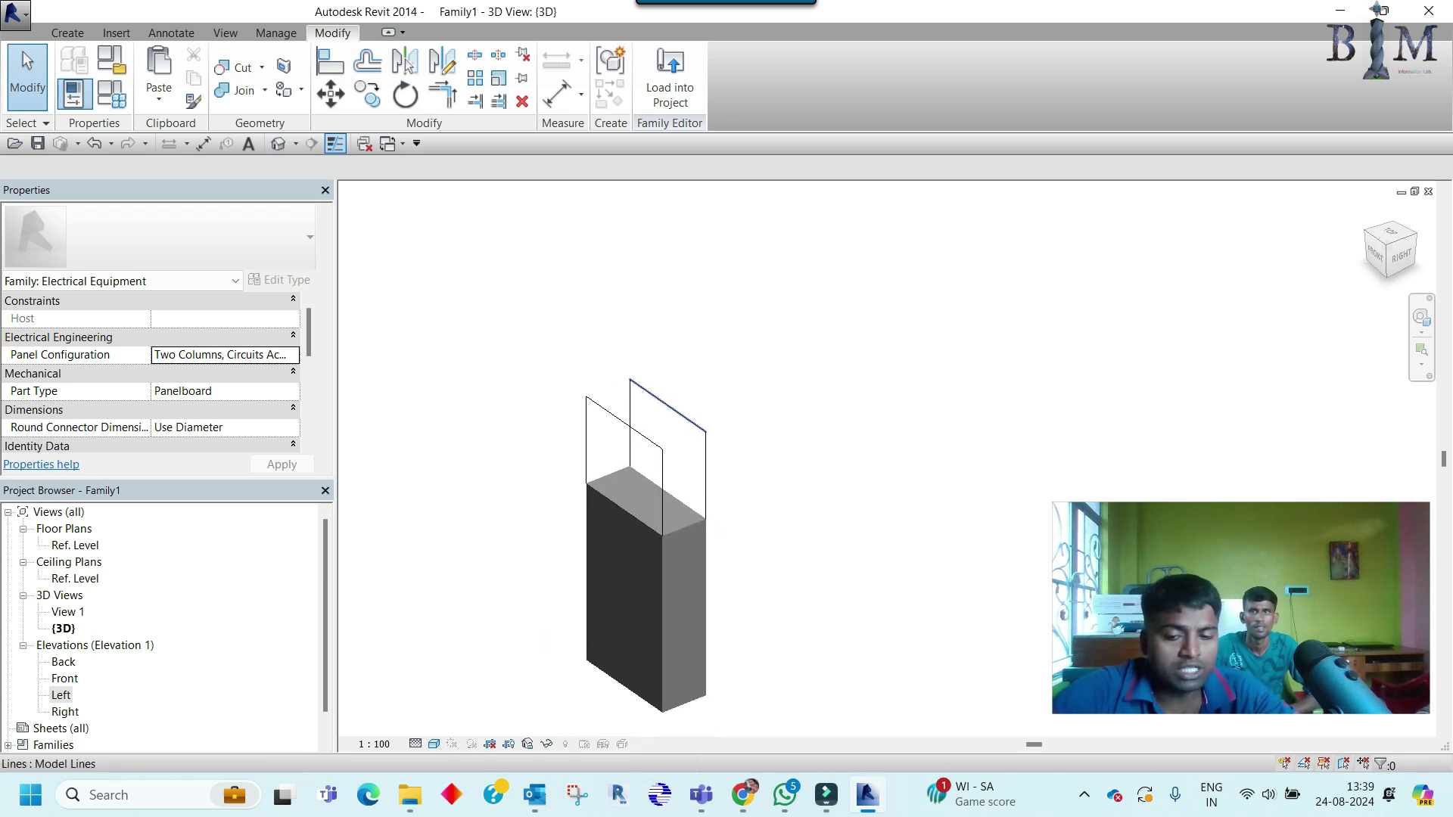
pyautogui.click(330, 61)
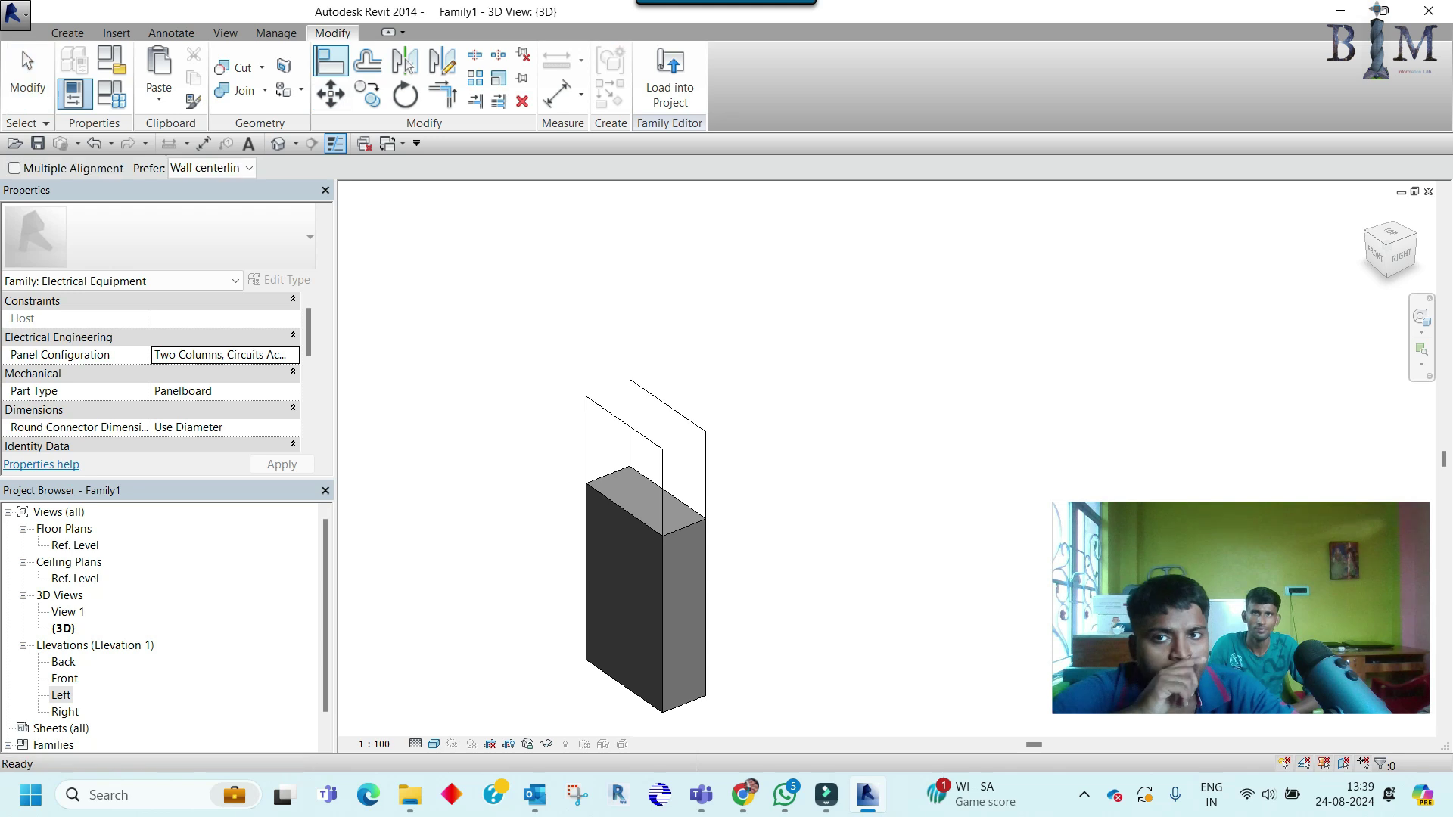
pyautogui.click(668, 407)
pyautogui.click(646, 500)
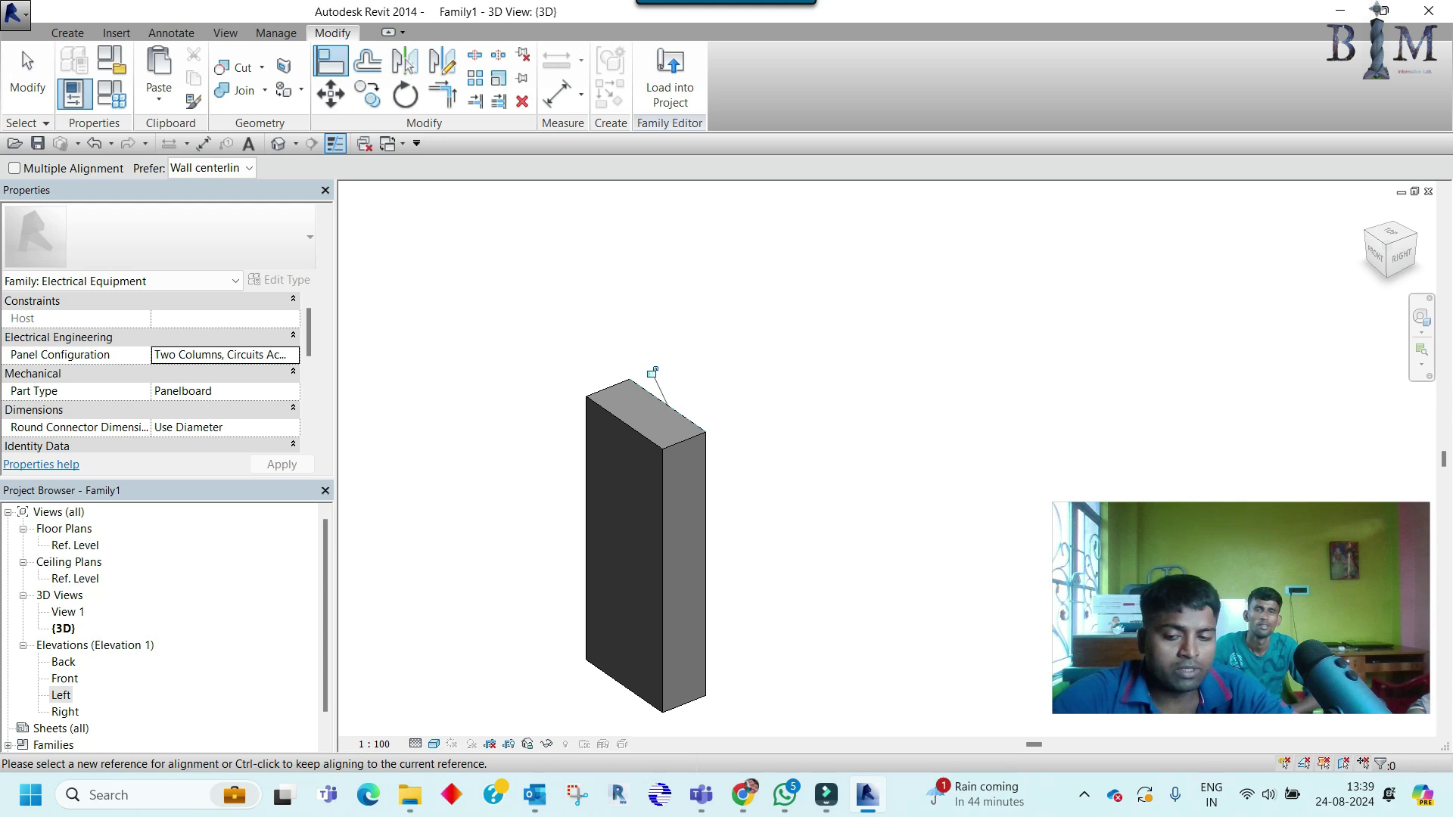
pyautogui.press('Escape')
pyautogui.press('Escape')
pyautogui.hotkey('ctrl', 'z')
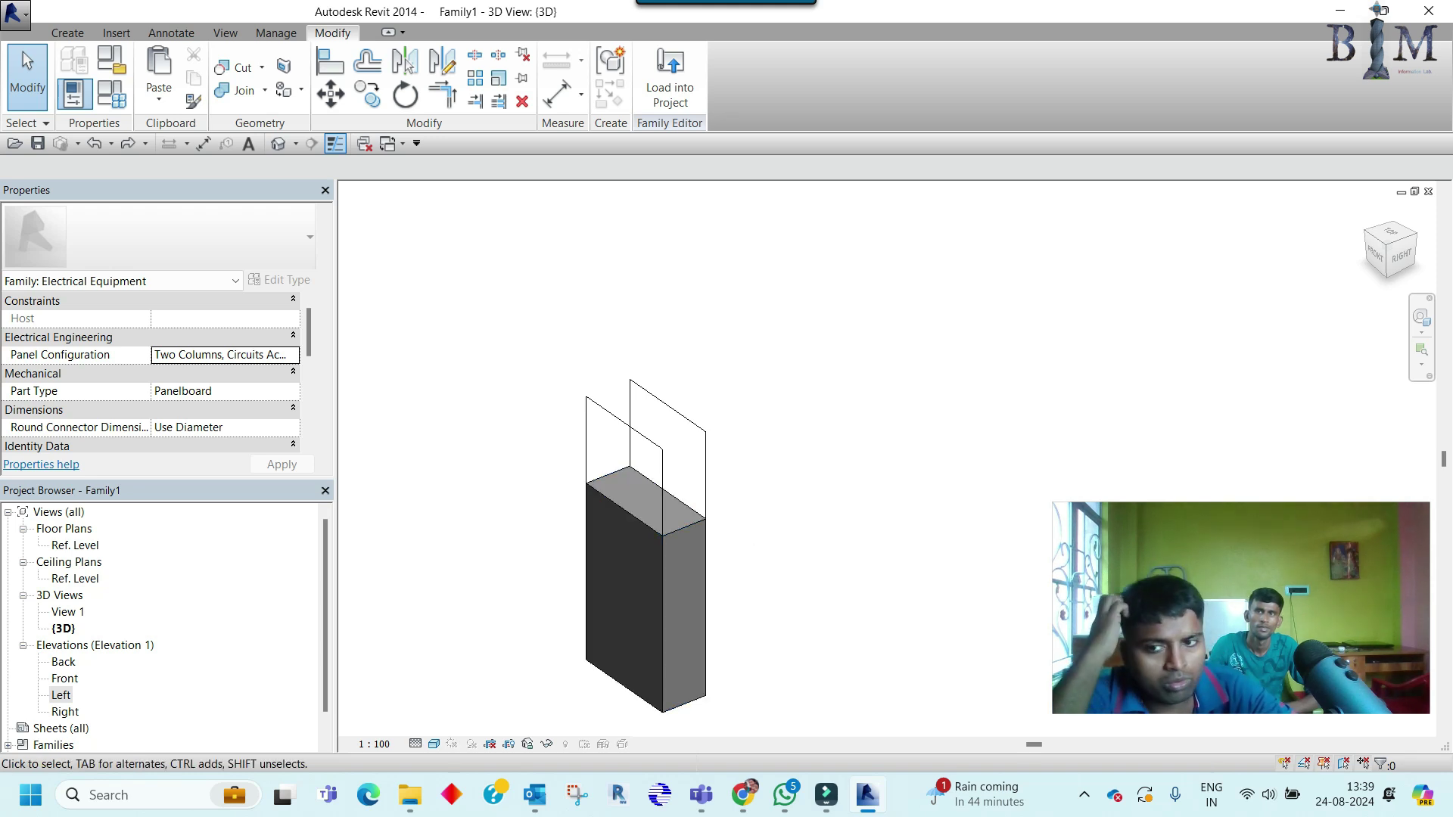
# Step: Bring up the Ref. Level floor plan and zoom out
pyautogui.doubleClick(75, 545)
pyautogui.scroll(-1, 580, 490)
pyautogui.scroll(-2, 580, 490)
# Step: Create a solid circular extrusion of radius 400 to the right of the box
pyautogui.click(67, 32)
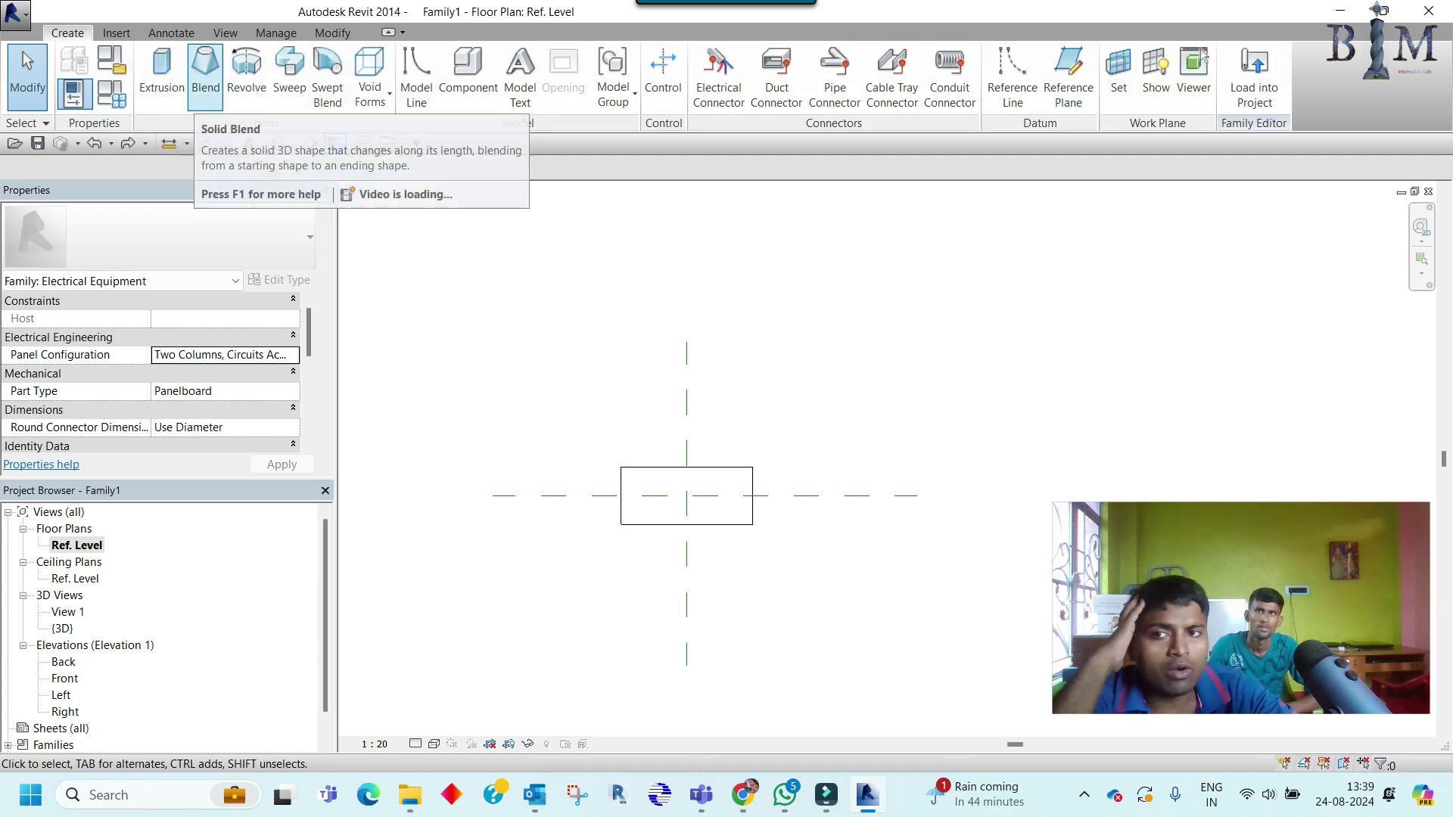
pyautogui.click(161, 72)
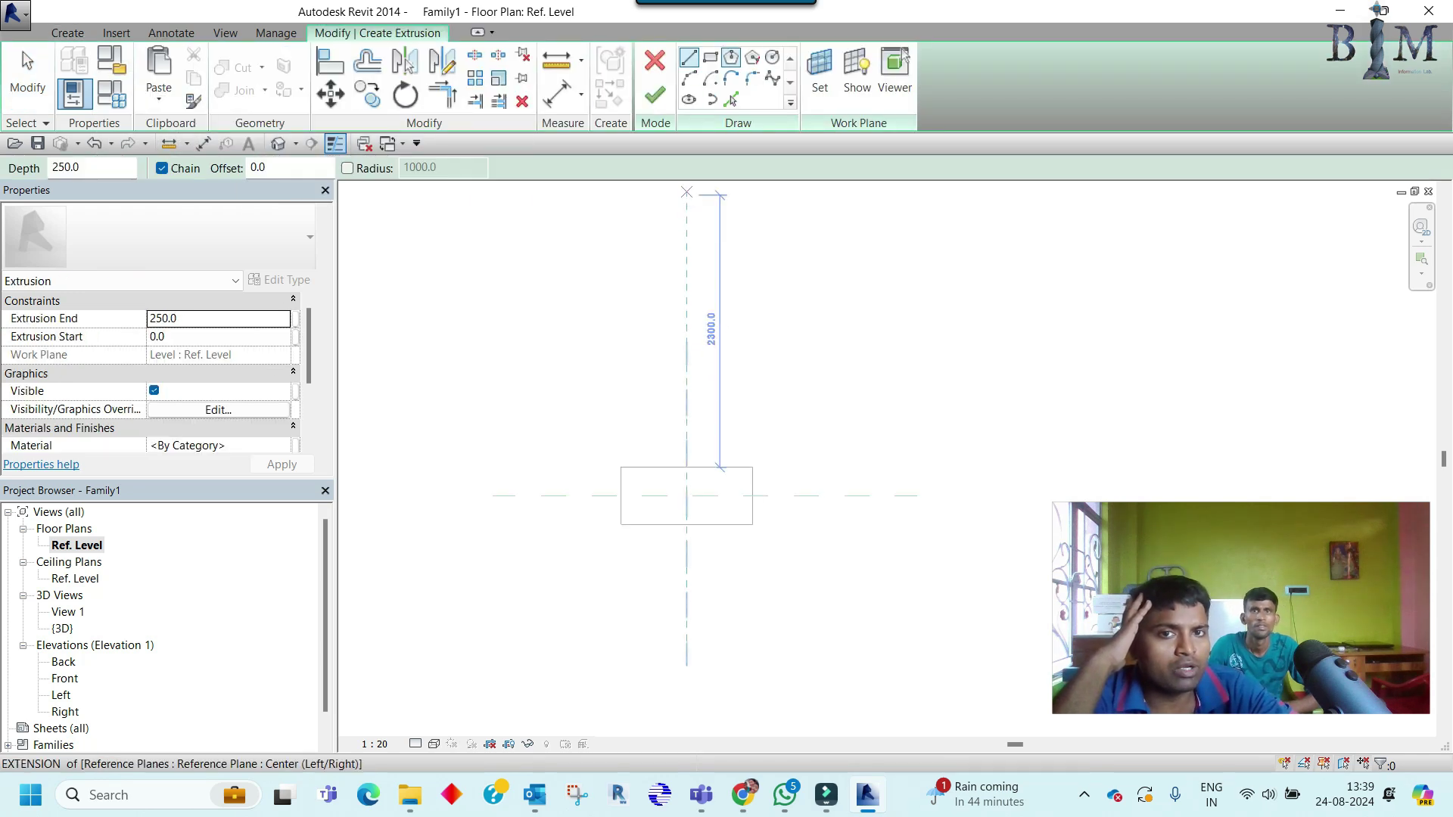
pyautogui.click(772, 57)
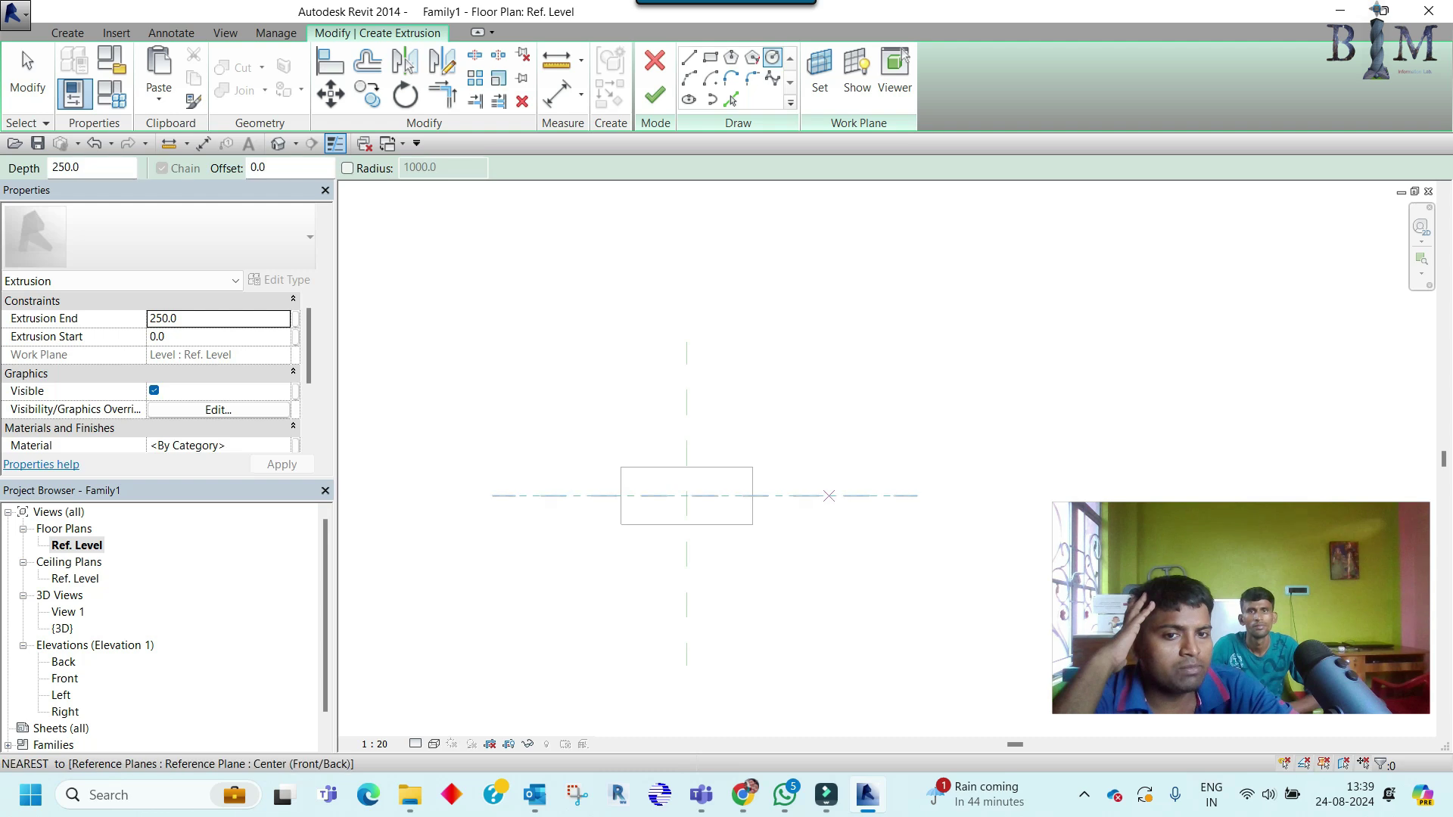
pyautogui.click(833, 497)
pyautogui.click(876, 515)
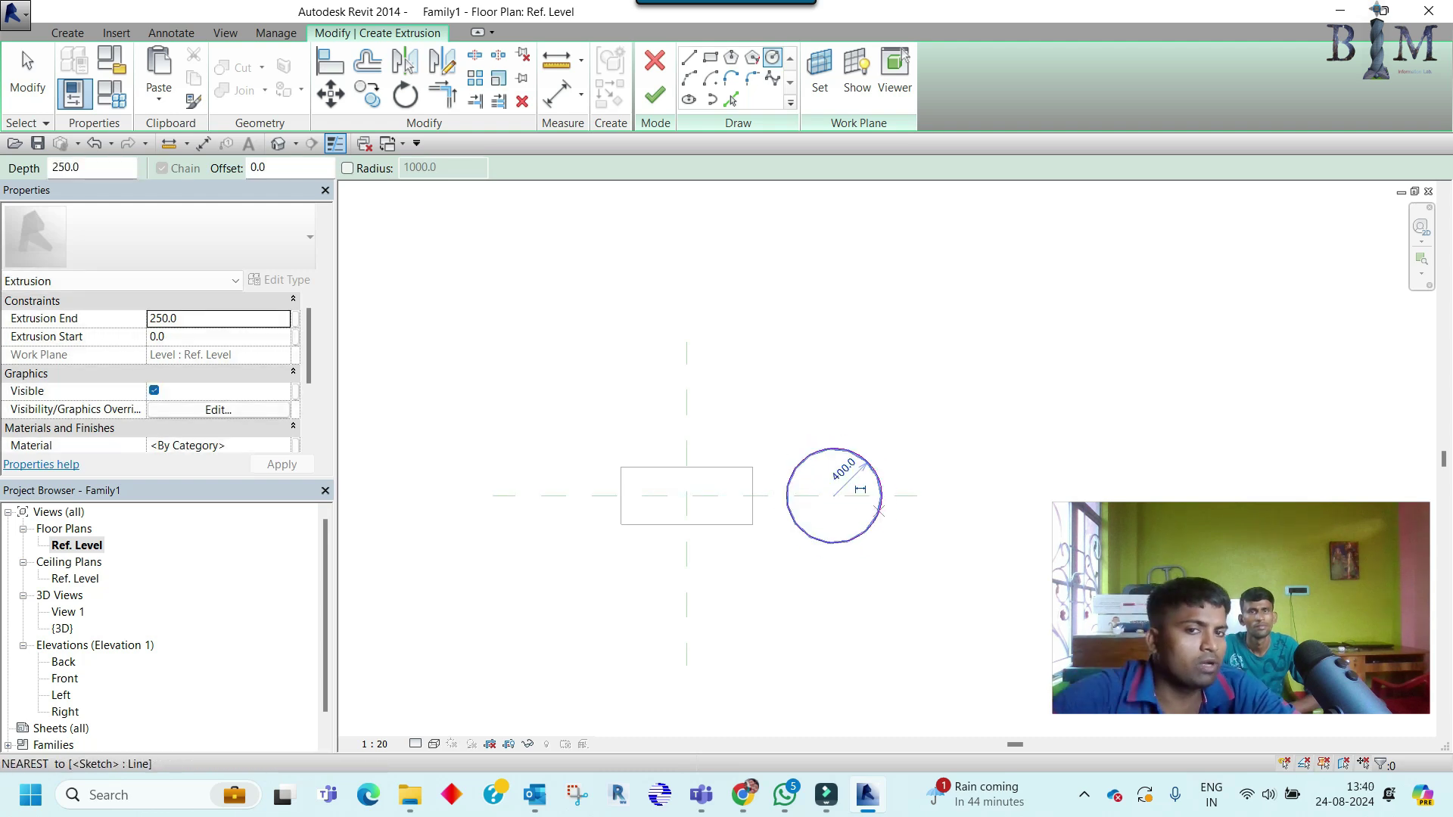
pyautogui.press('Escape')
pyautogui.press('Escape')
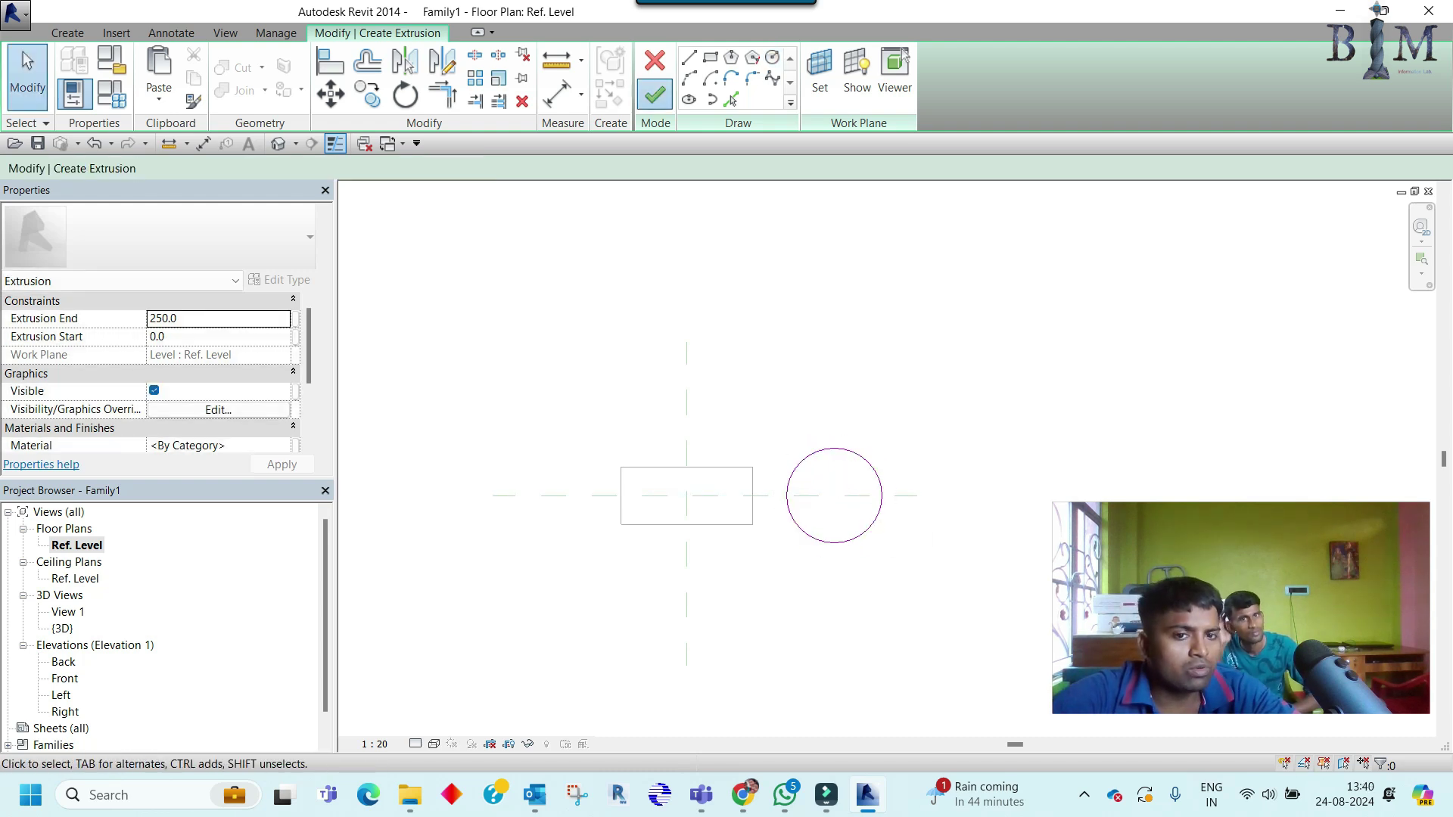
pyautogui.click(654, 95)
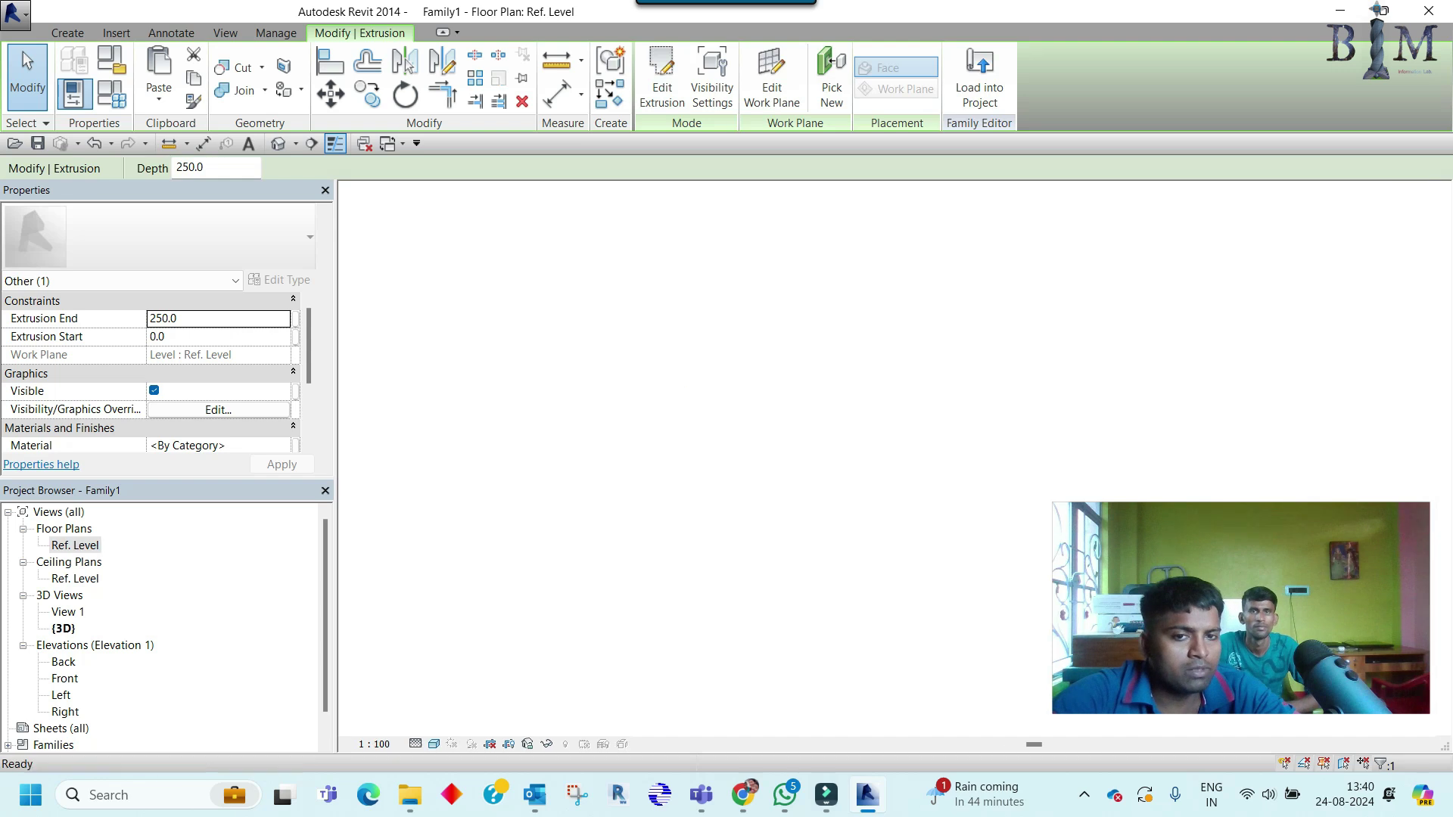
# Step: Stretch the cylinder's top upward in 3D to make it taller, then return to Ref. Level
pyautogui.doubleClick(63, 628)
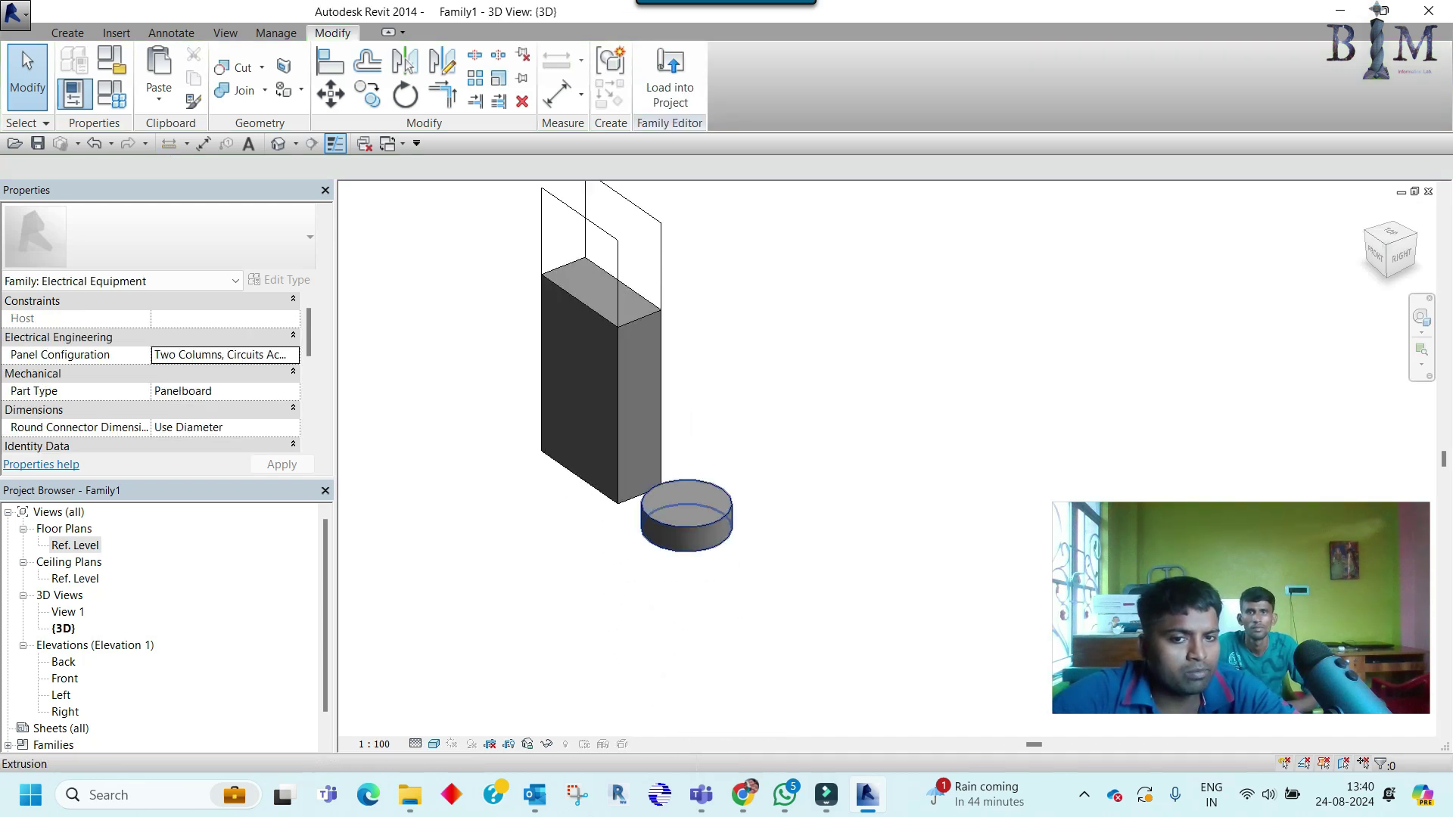
pyautogui.click(686, 503)
pyautogui.moveTo(686, 496); pyautogui.dragTo(687, 386)
pyautogui.press('Escape')
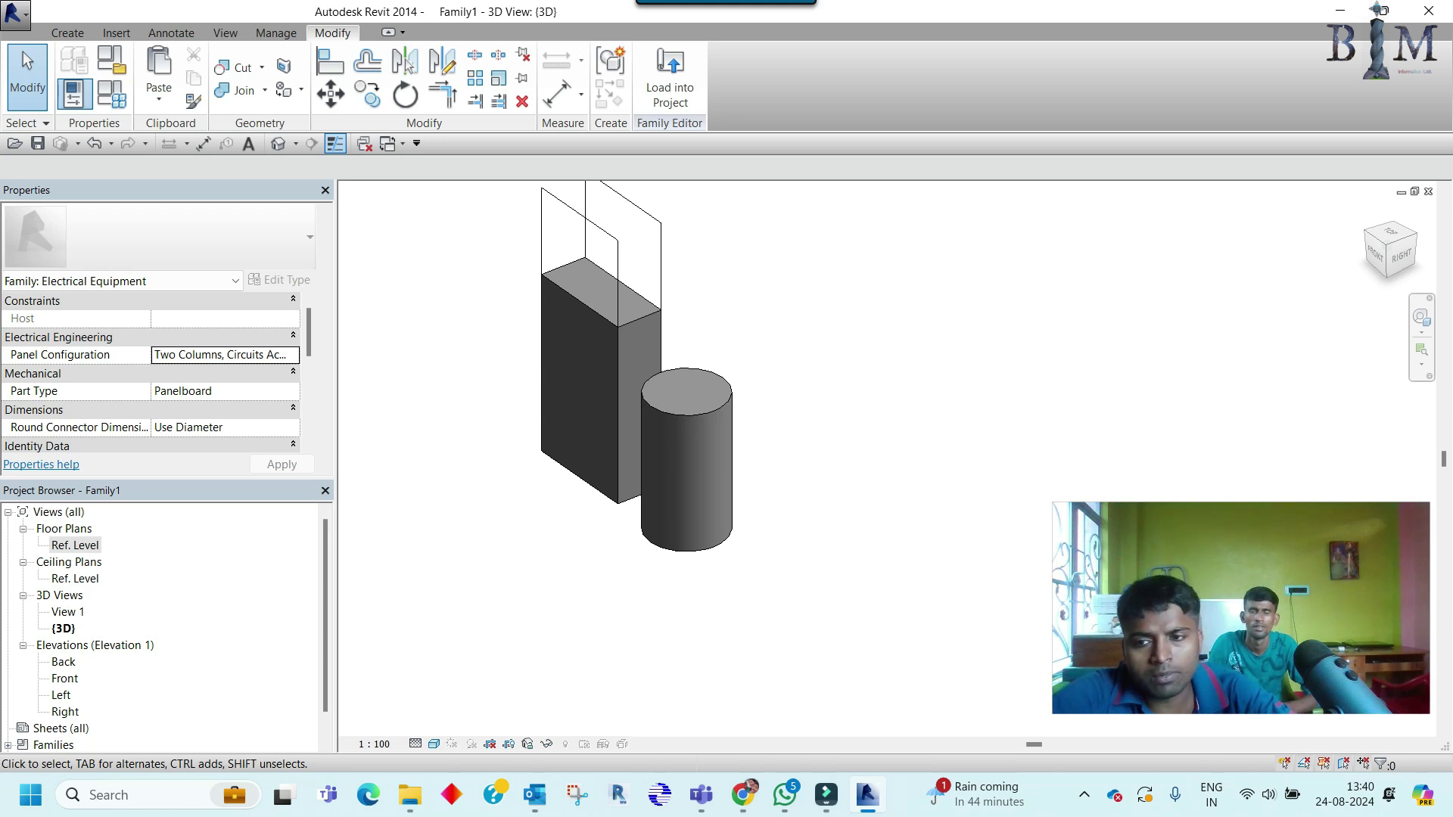
pyautogui.doubleClick(75, 545)
# Step: Dimension the box's 1112 width with an aligned dimension placed above it
pyautogui.press('d')
pyautogui.press('i')
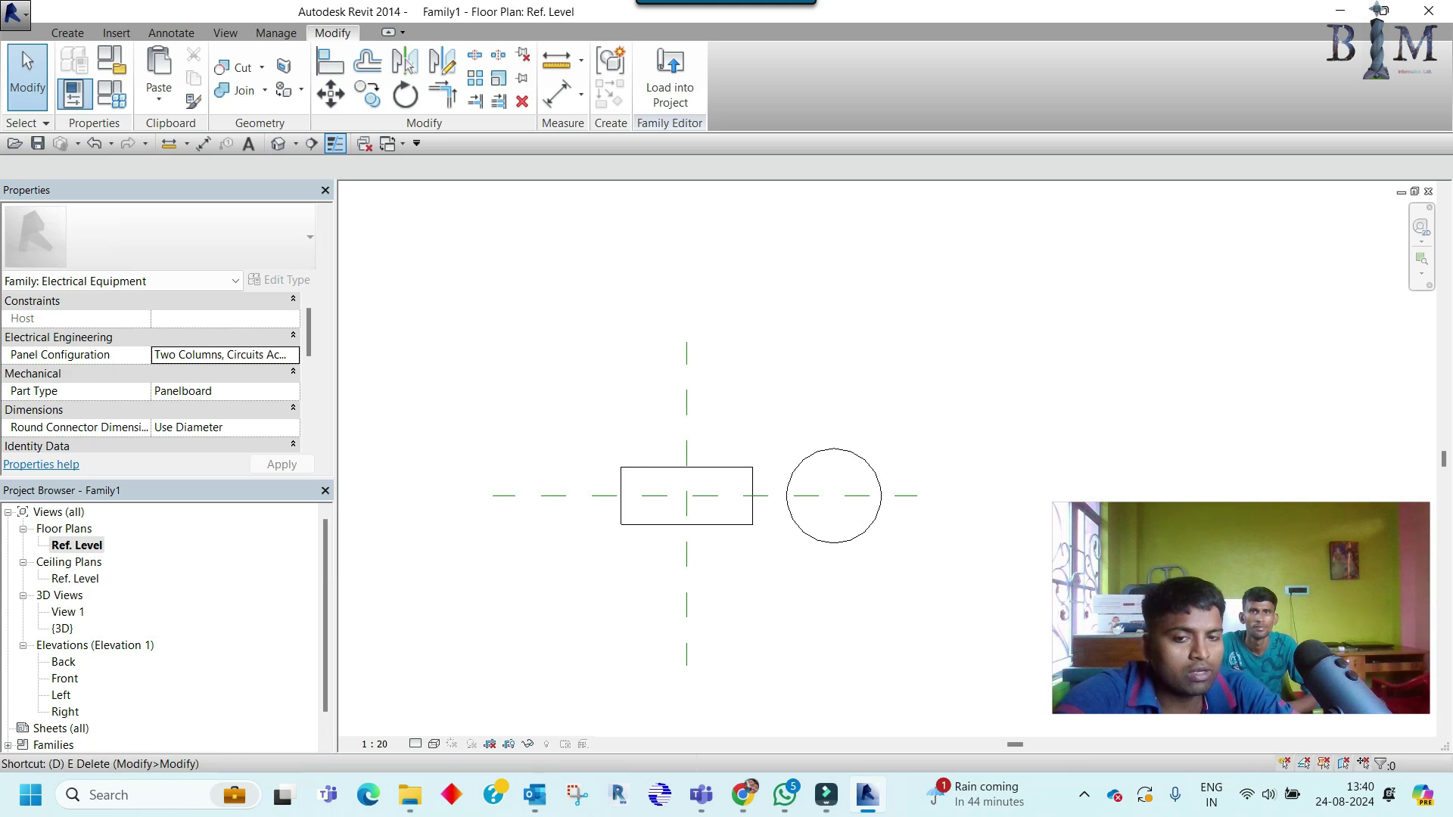
pyautogui.scroll(1, 623, 481)
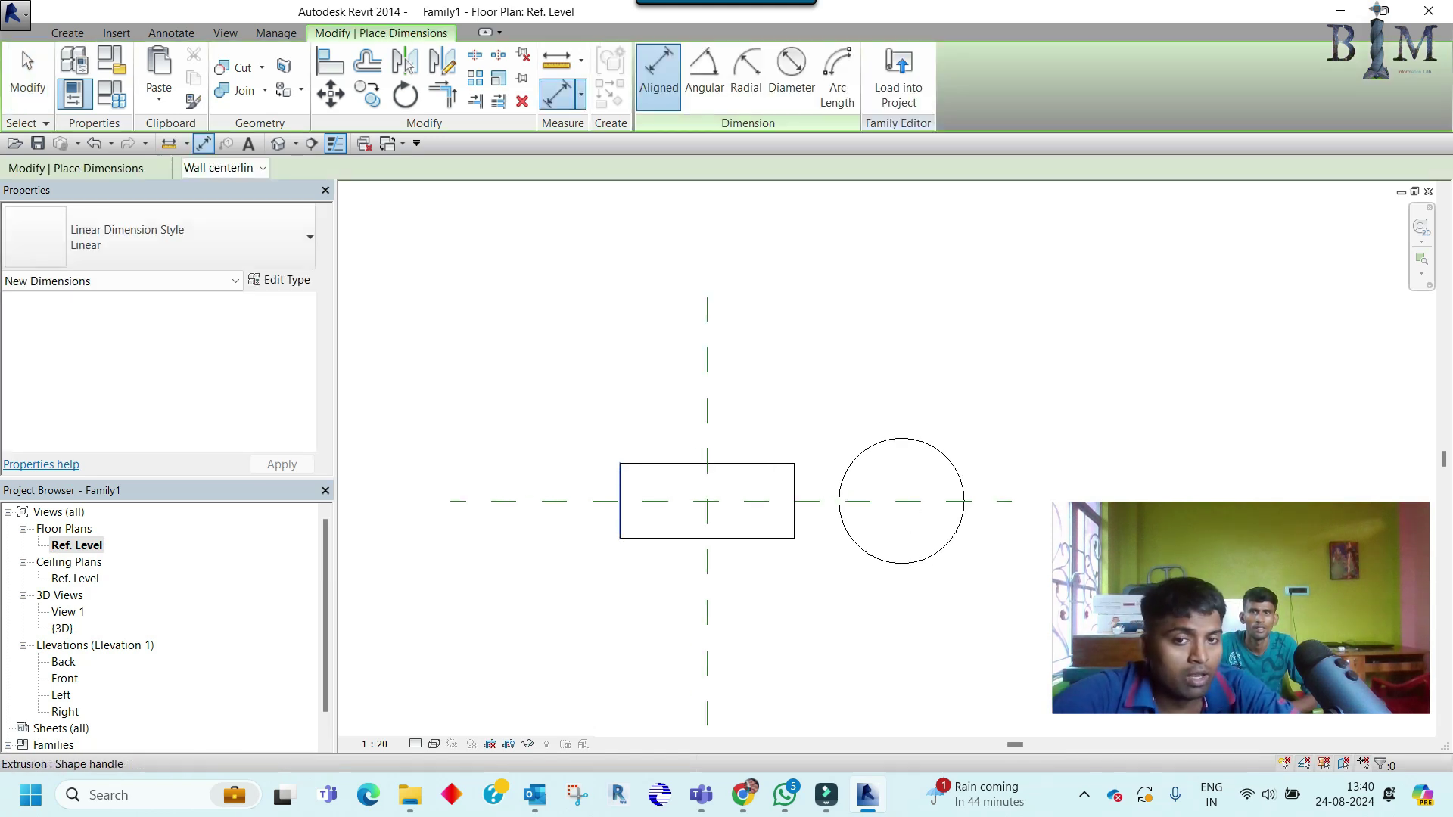
pyautogui.click(621, 481)
pyautogui.scroll(2, 766, 483)
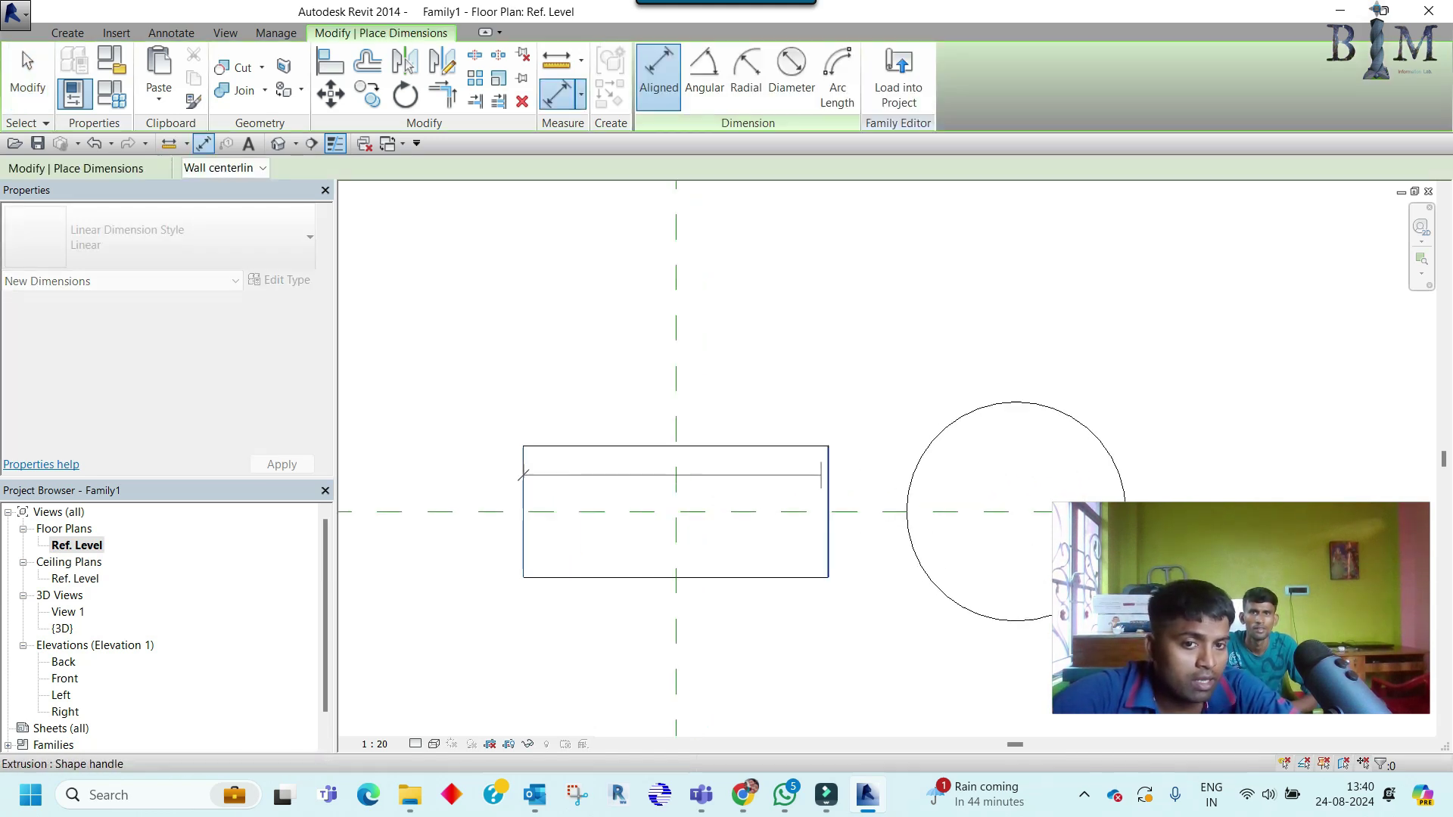
pyautogui.click(833, 479)
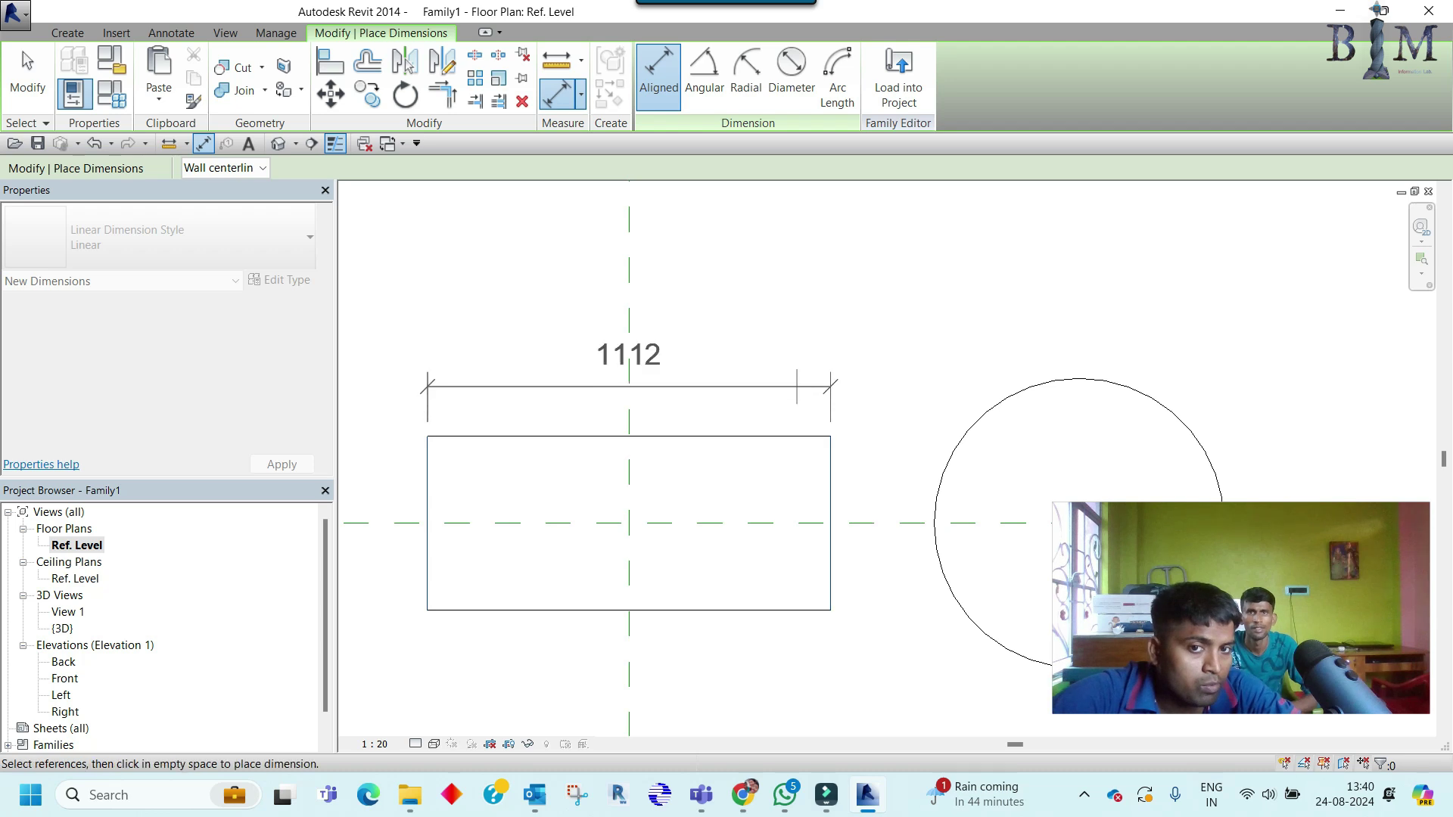
pyautogui.click(629, 420)
# Step: Add the 480 depth dimension on the box's left and load the family into Project1
pyautogui.scroll(-2, 631, 438)
pyautogui.click(631, 438)
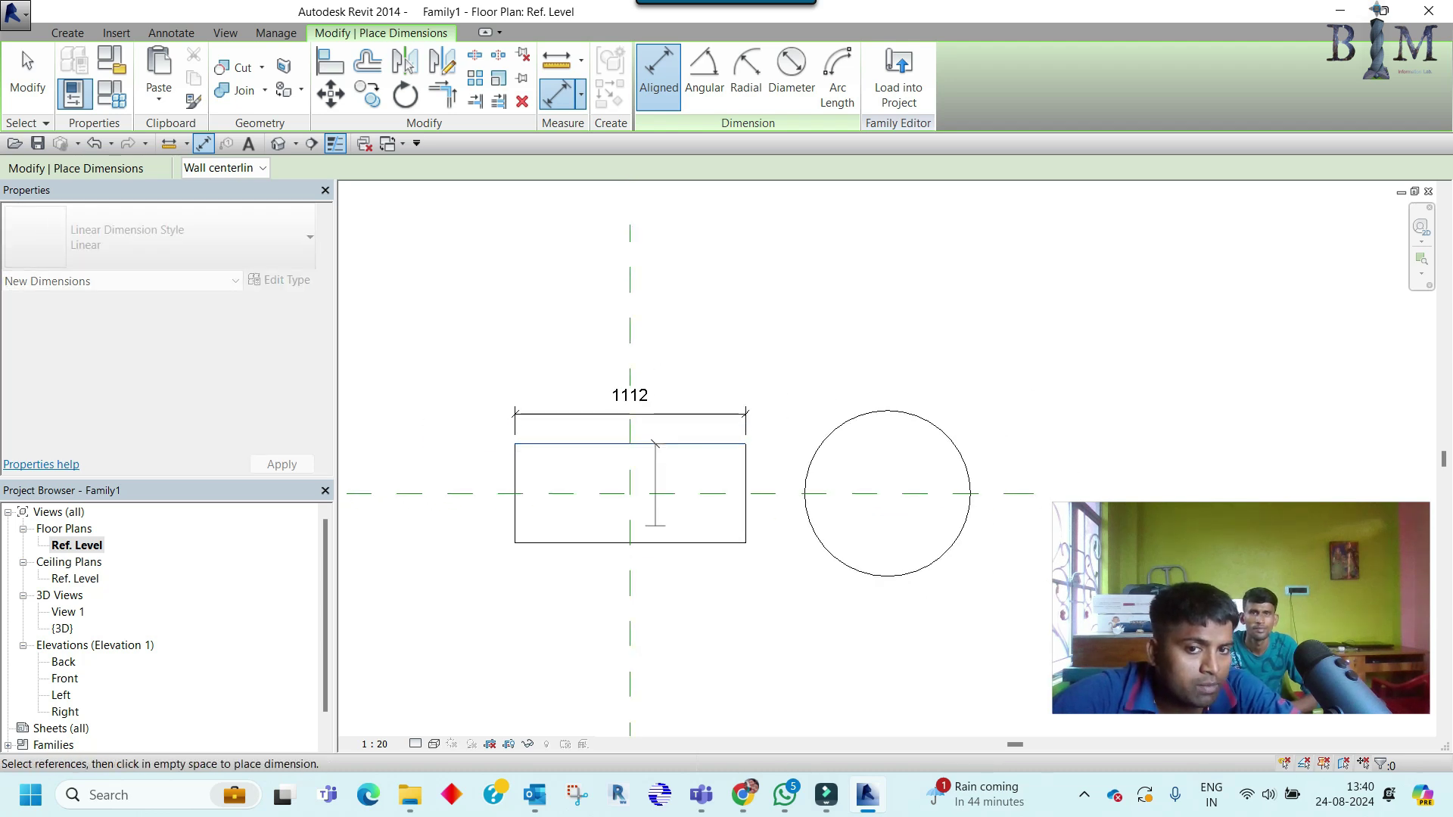
pyautogui.click(656, 442)
pyautogui.click(462, 492)
pyautogui.press('Escape')
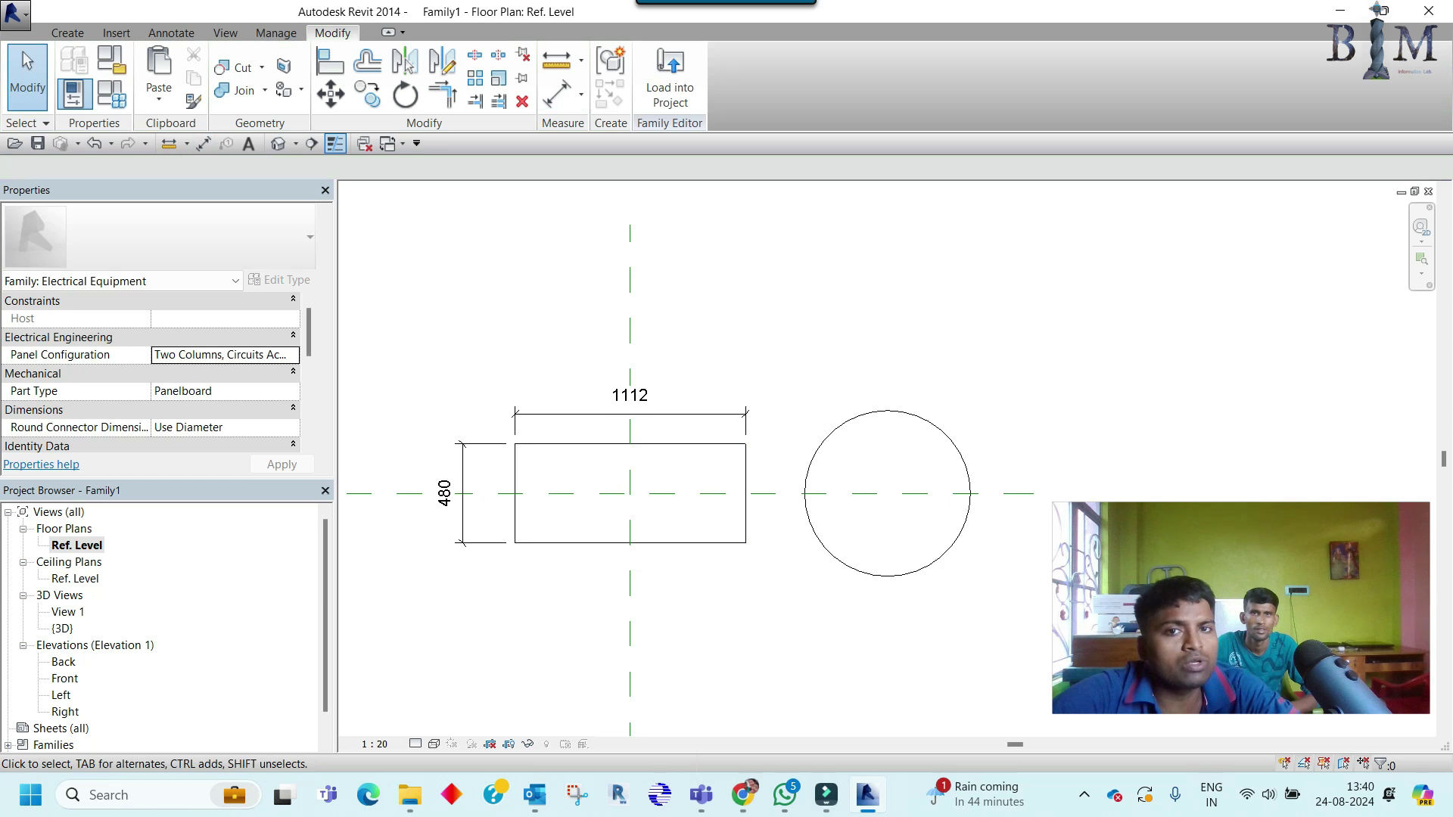
pyautogui.click(670, 76)
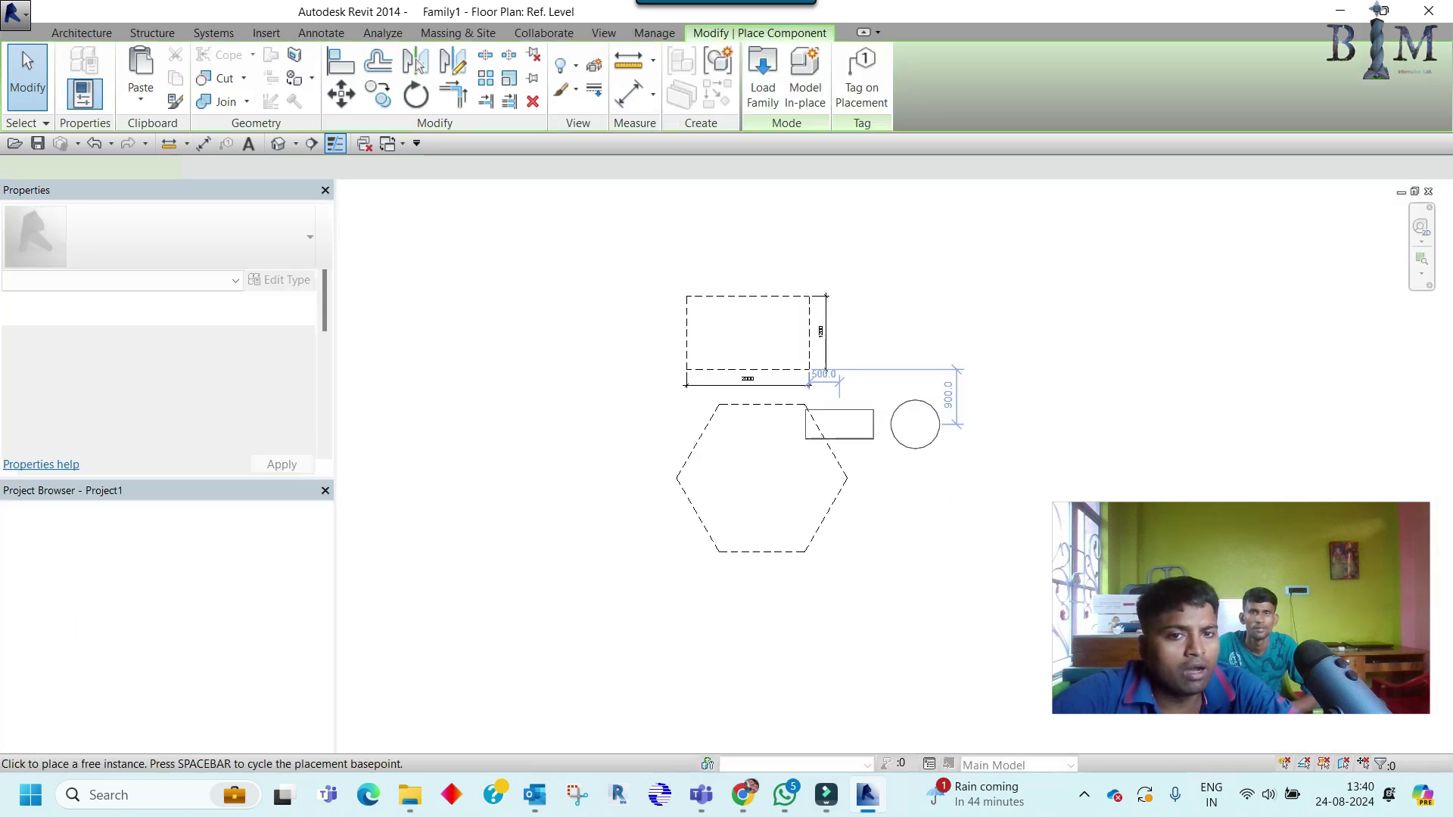
# Step: Place Family1 in the project plan and dimension its rectangle 480 by 1112
pyautogui.click(809, 386)
pyautogui.press('Escape')
pyautogui.press('Escape')
pyautogui.scroll(4, 810, 446)
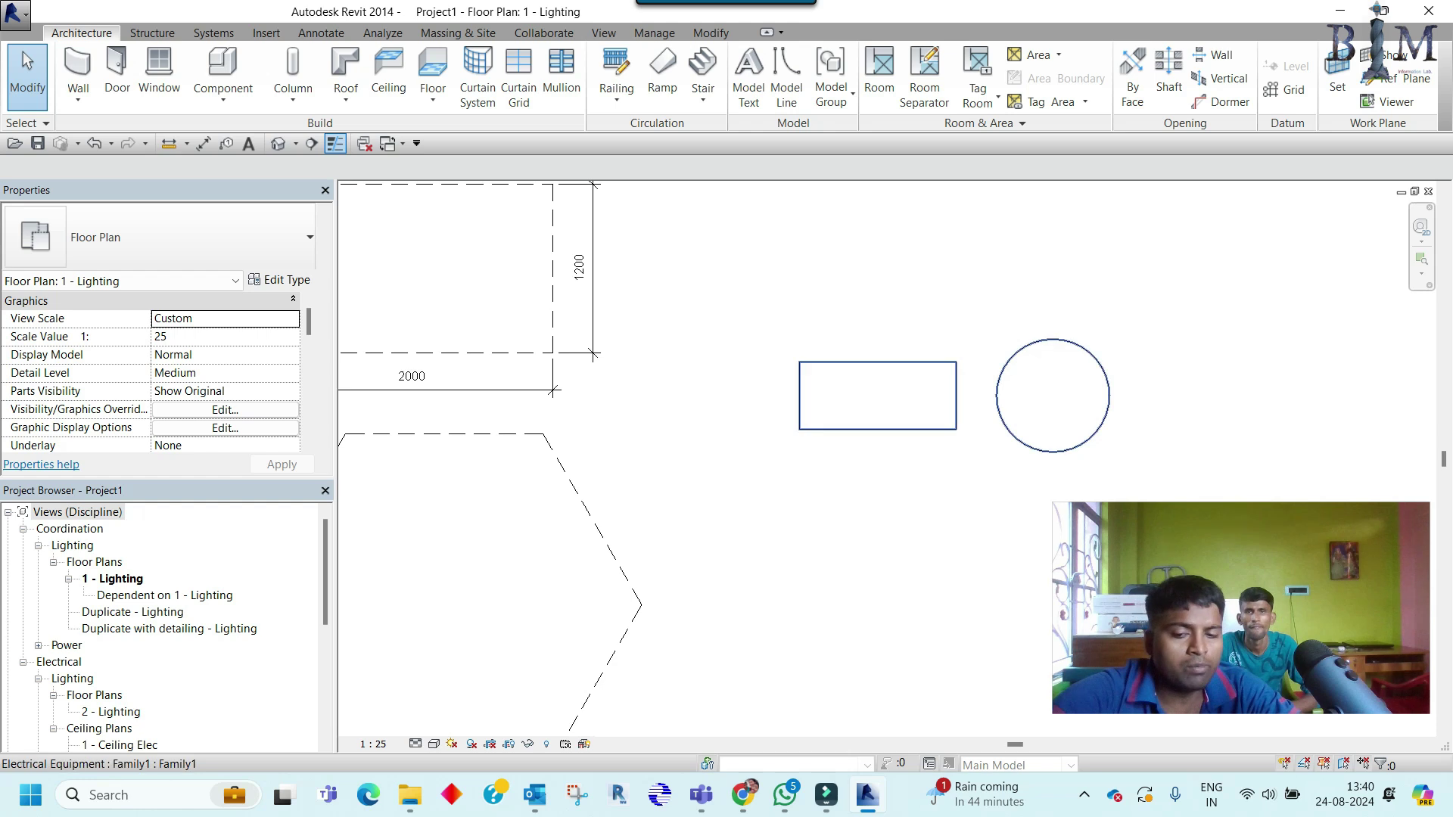
pyautogui.press('Escape')
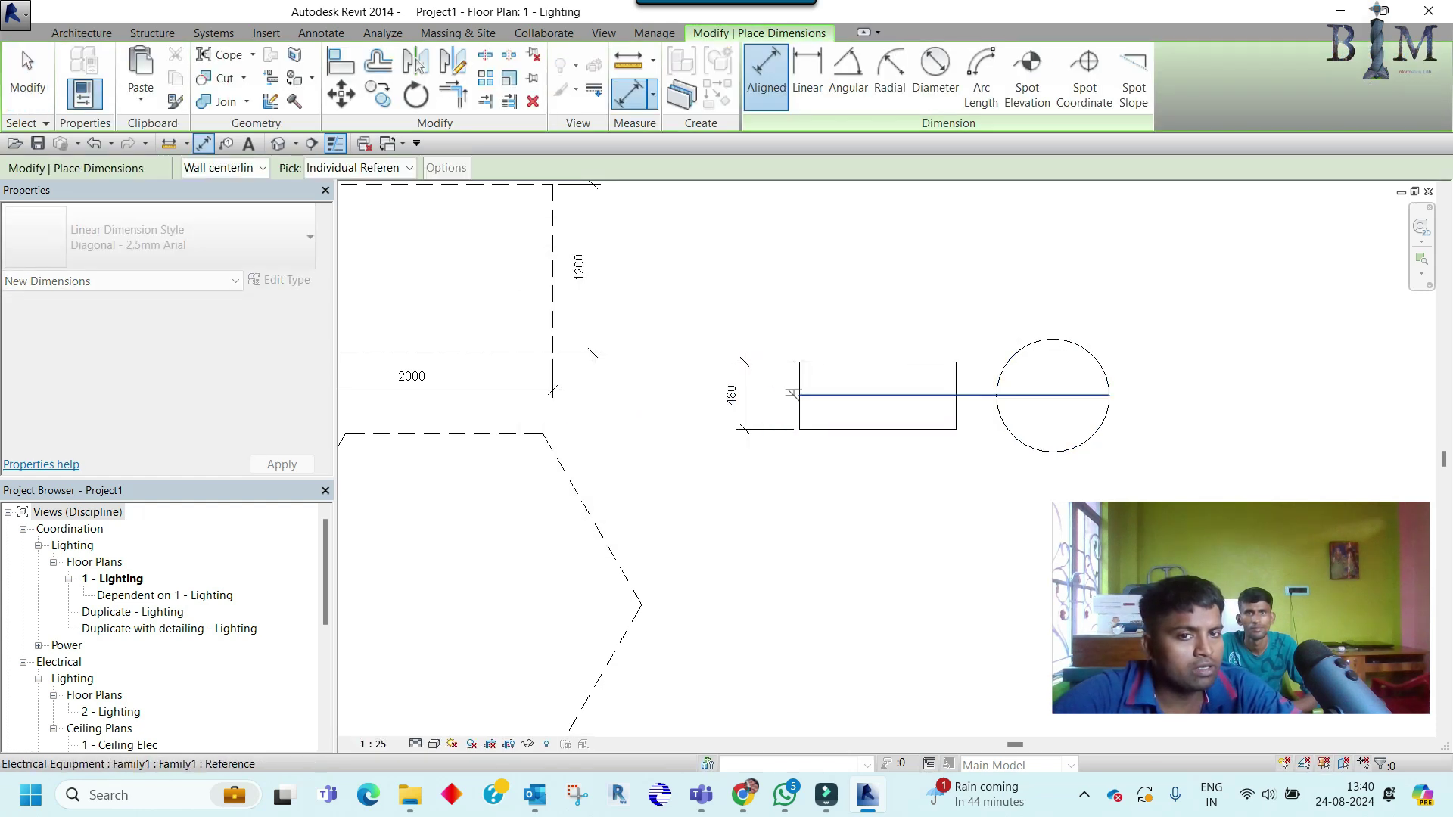
pyautogui.click(744, 393)
pyautogui.click(878, 331)
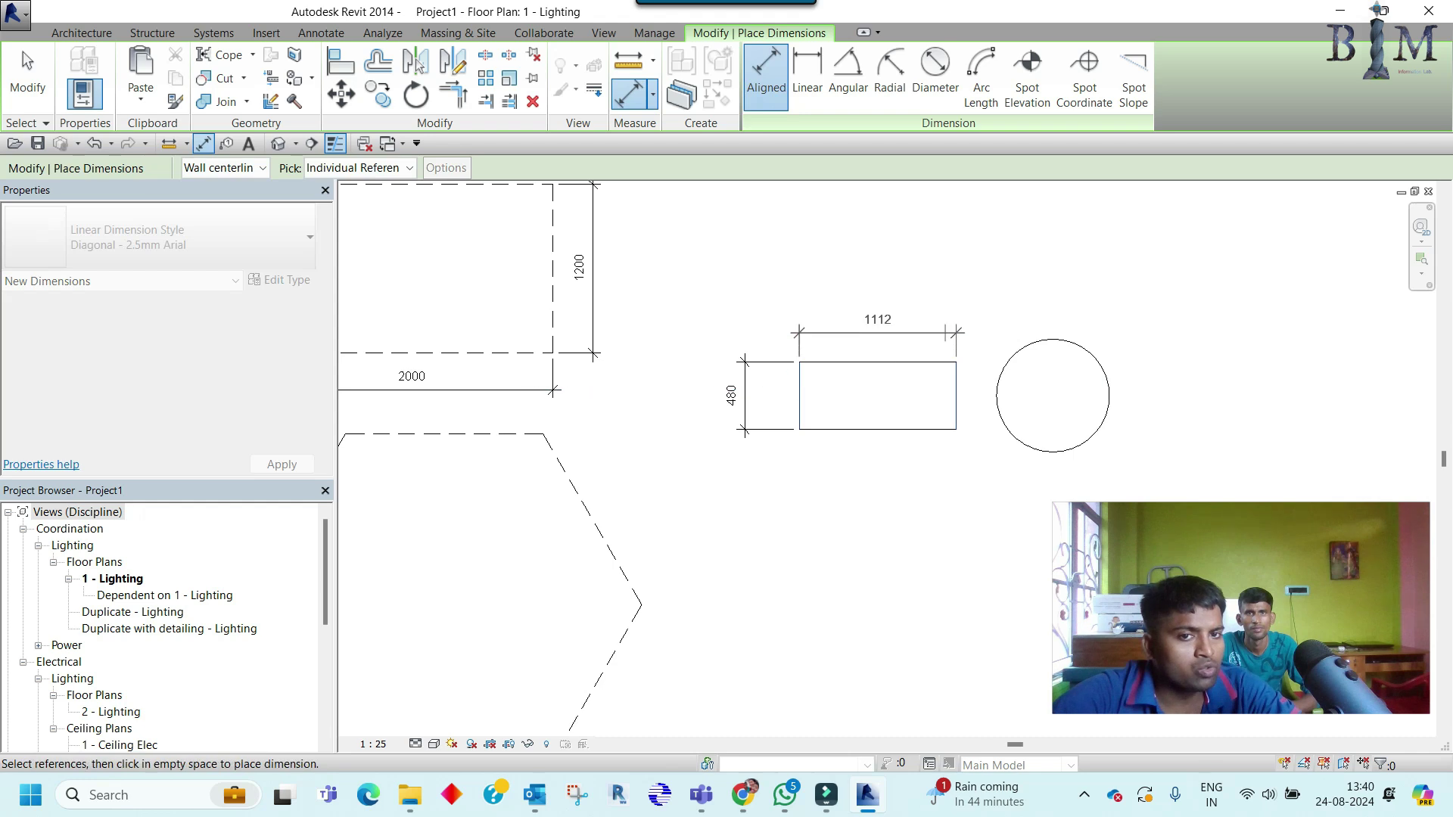
pyautogui.press('Escape')
pyautogui.press('Escape')
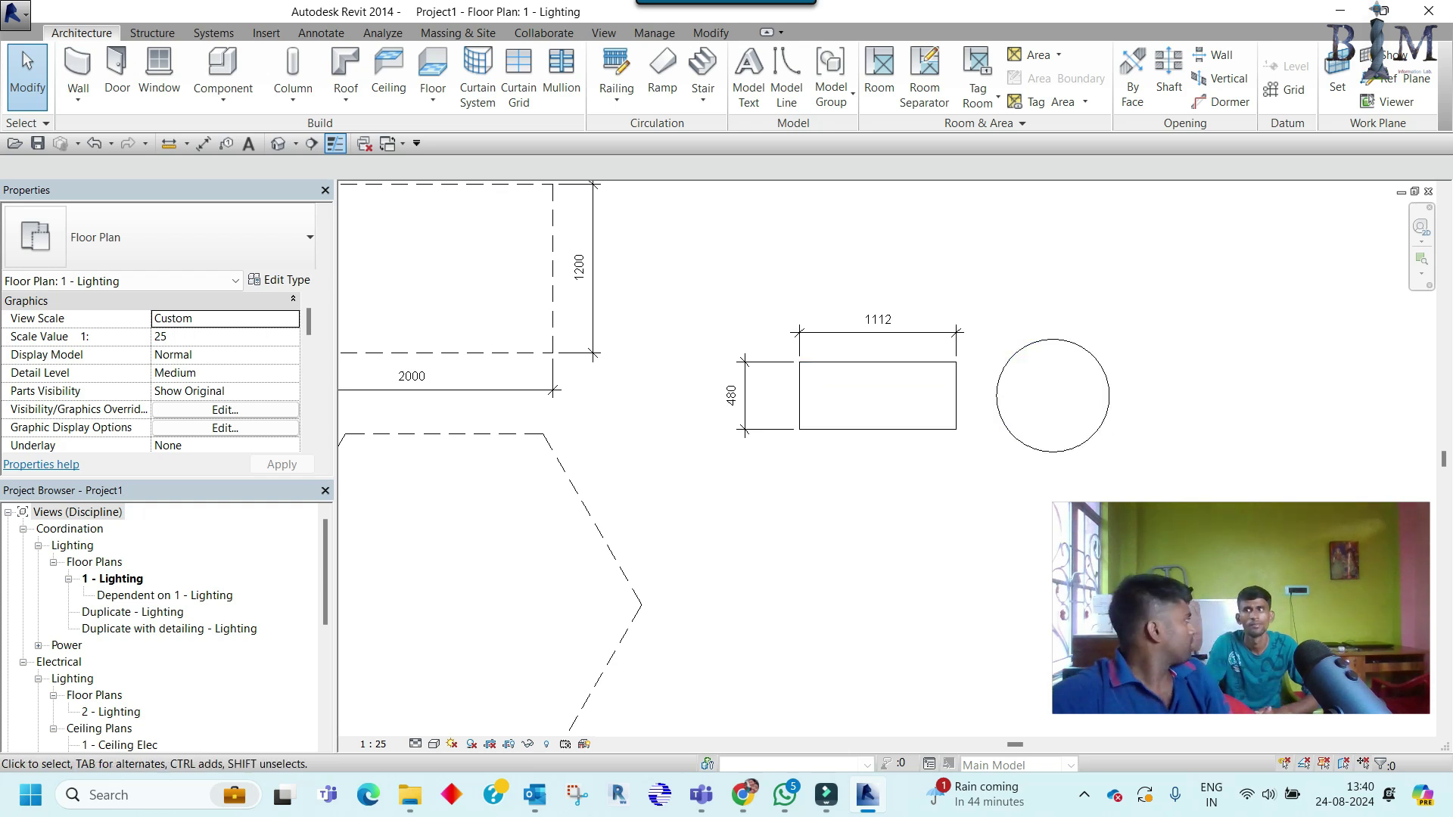
# Step: Dimension the circle vertically at 400, then extend it to the circle bottom to read 800
pyautogui.press('d')
pyautogui.press('i')
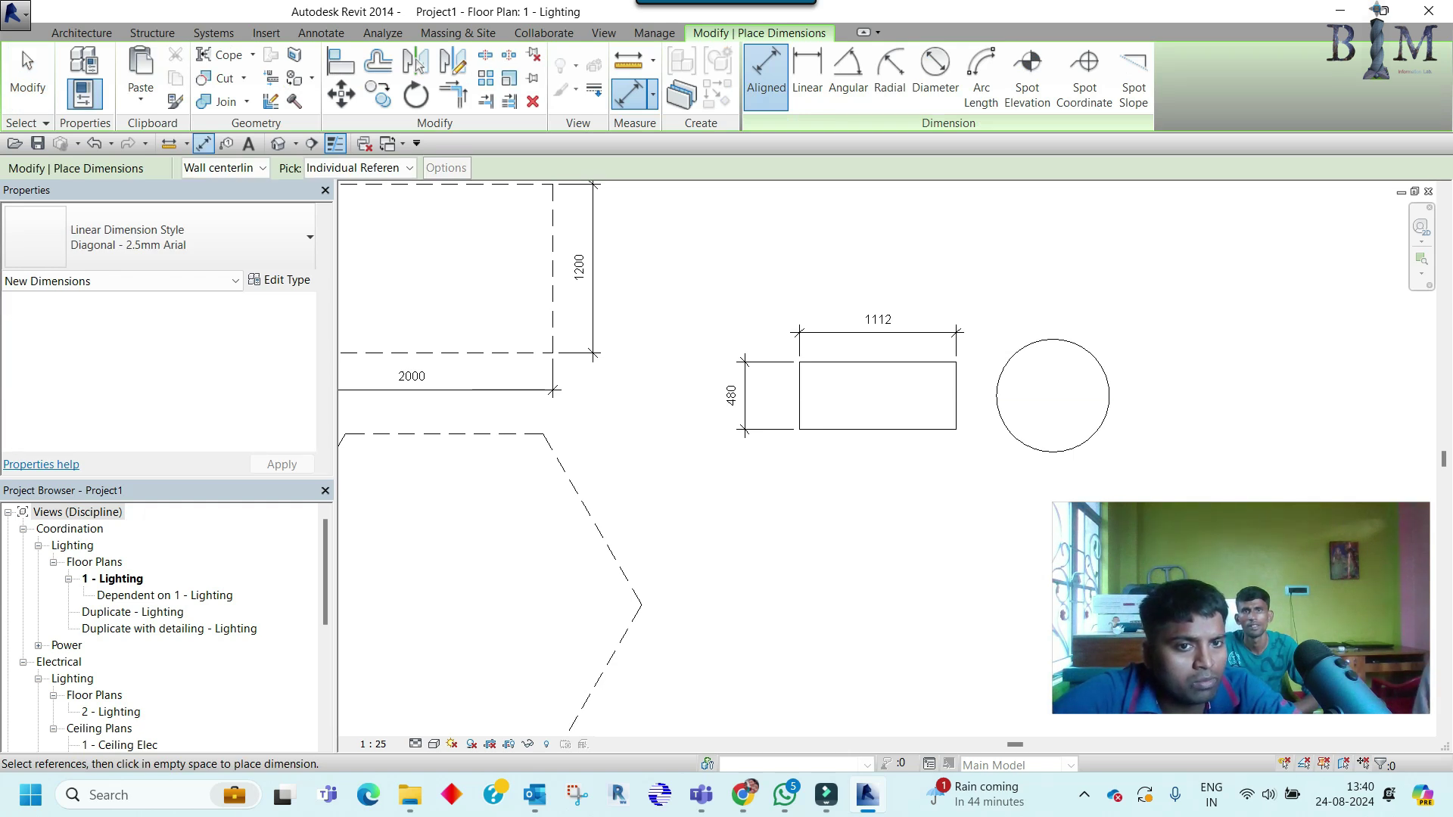
pyautogui.click(1057, 395)
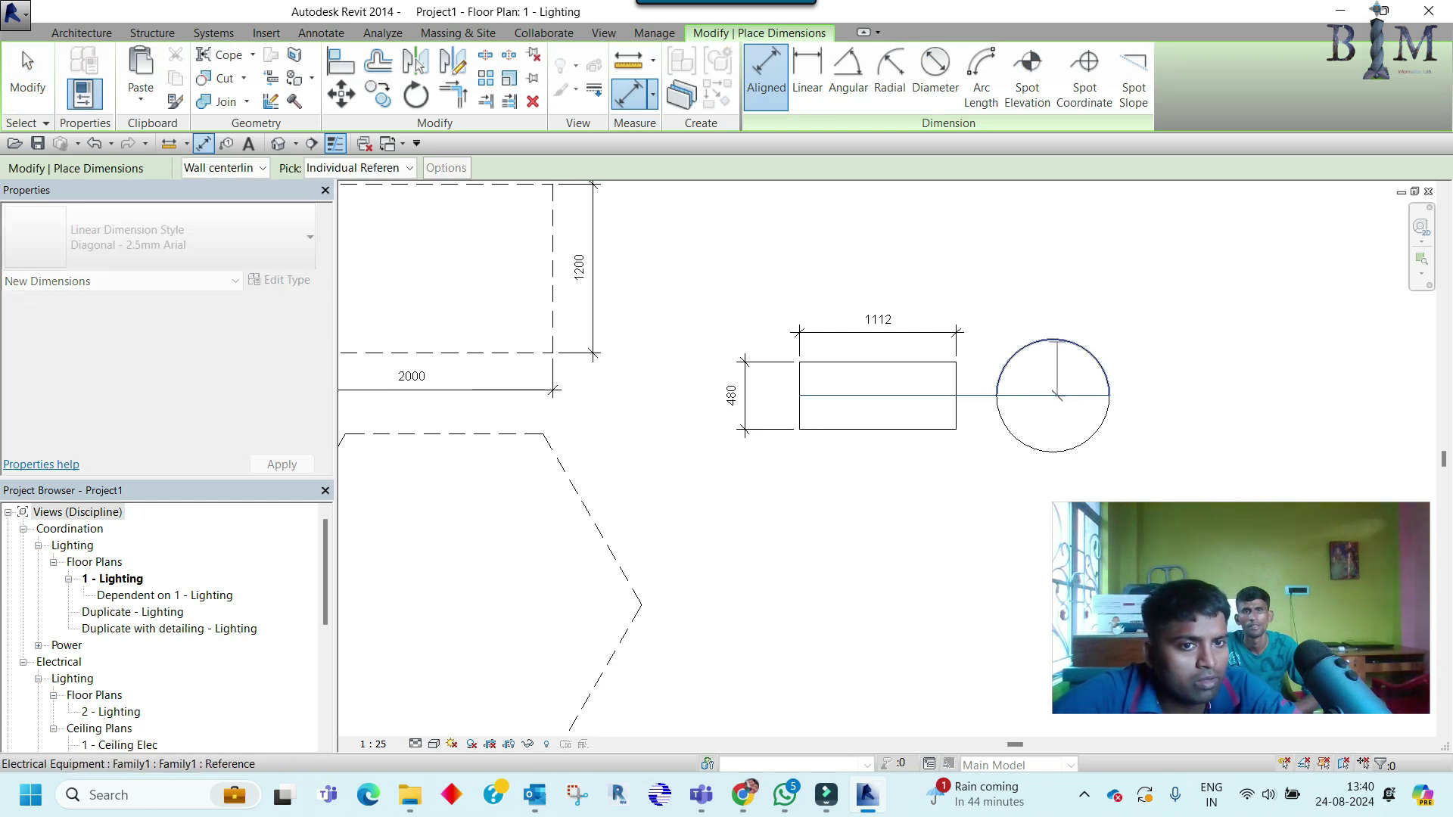
pyautogui.click(1057, 342)
pyautogui.click(1059, 367)
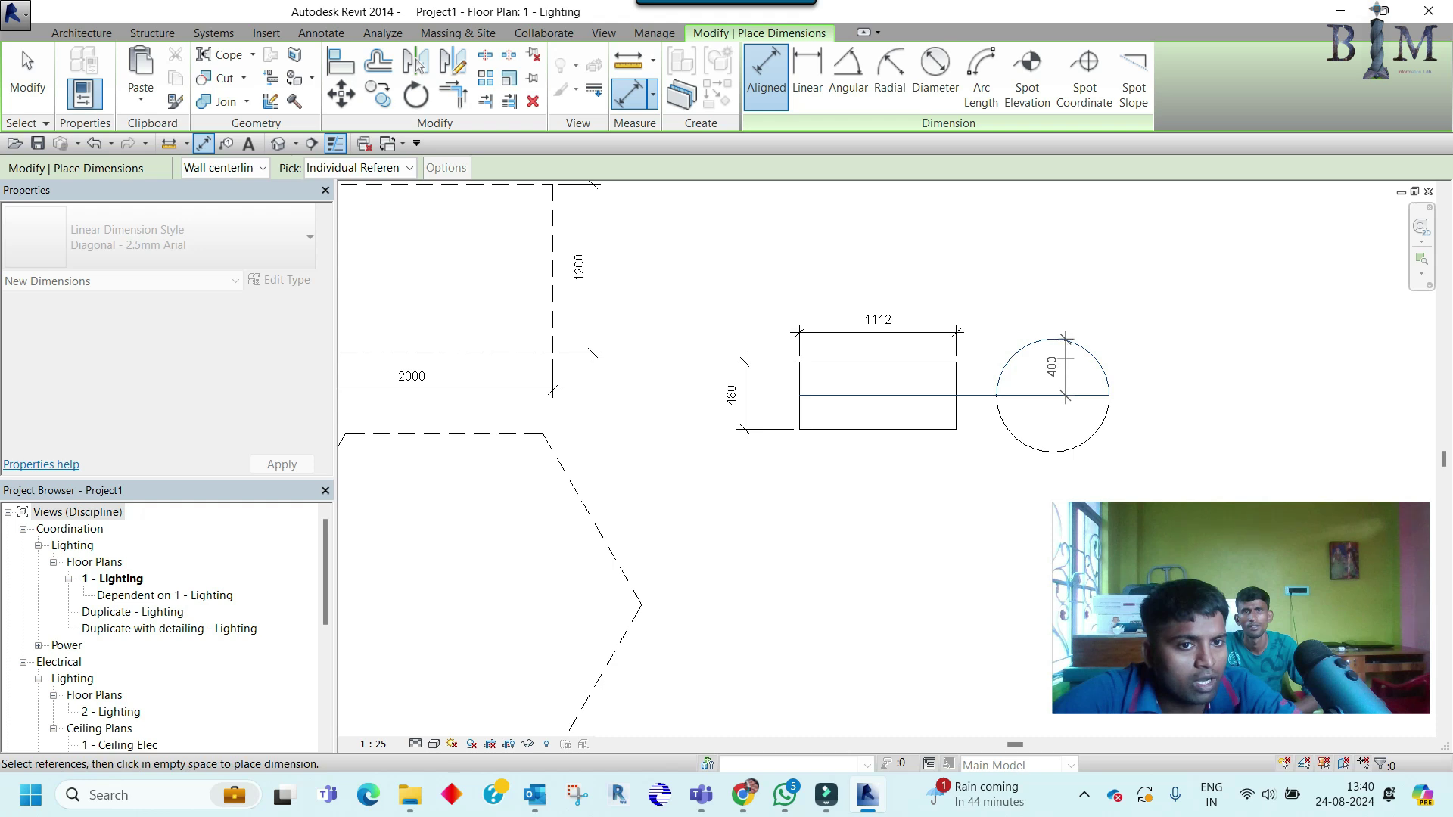
pyautogui.press('Escape')
pyautogui.press('Escape')
pyautogui.click(1065, 364)
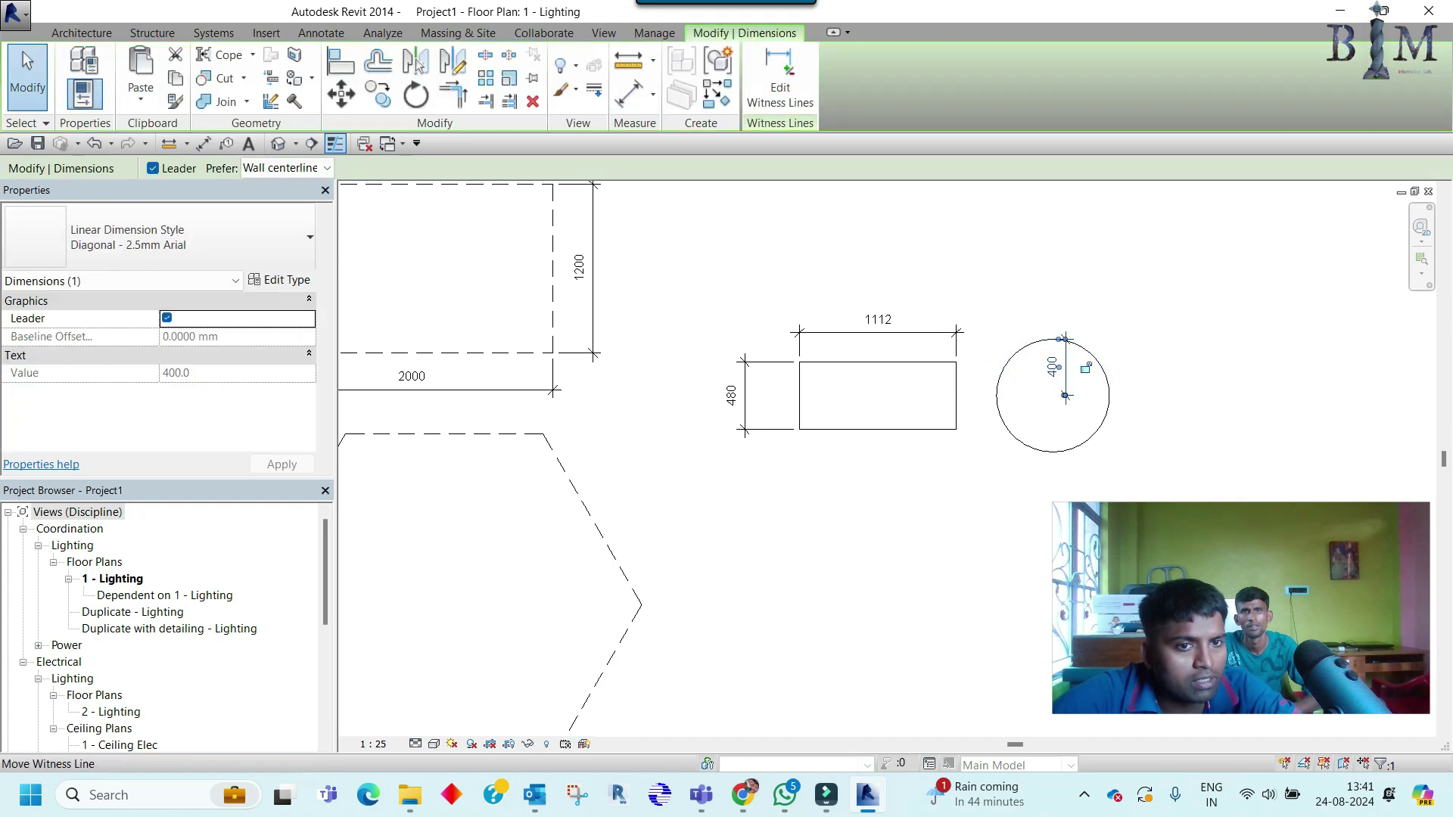
pyautogui.moveTo(1065, 395); pyautogui.dragTo(1066, 454)
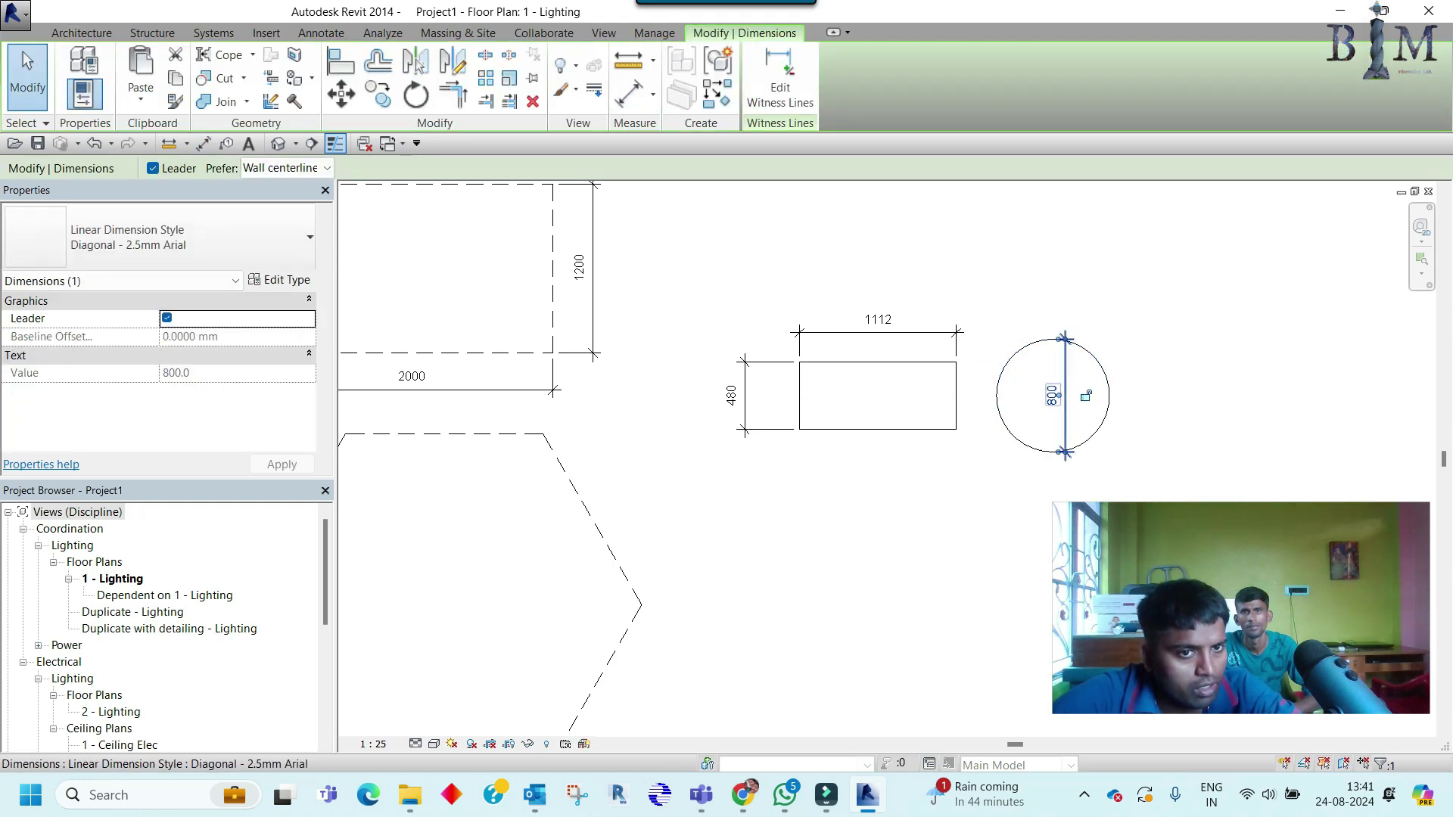
pyautogui.press('Escape')
# Step: Add an 800 horizontal dimension across the circle and select the Family1 equipment
pyautogui.click(1059, 378)
pyautogui.press('Escape')
pyautogui.scroll(1, 1055, 395)
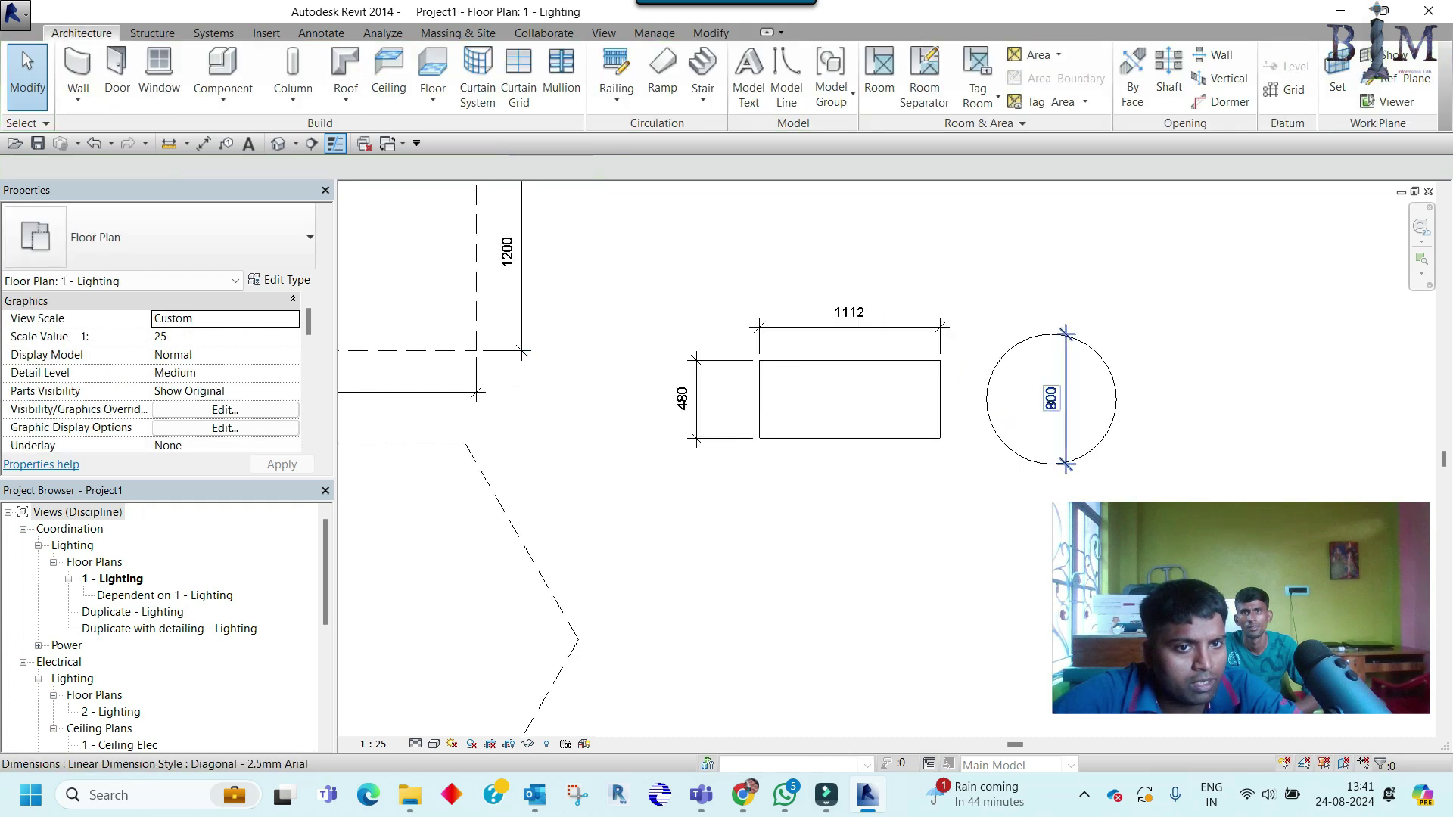
pyautogui.press('d')
pyautogui.press('i')
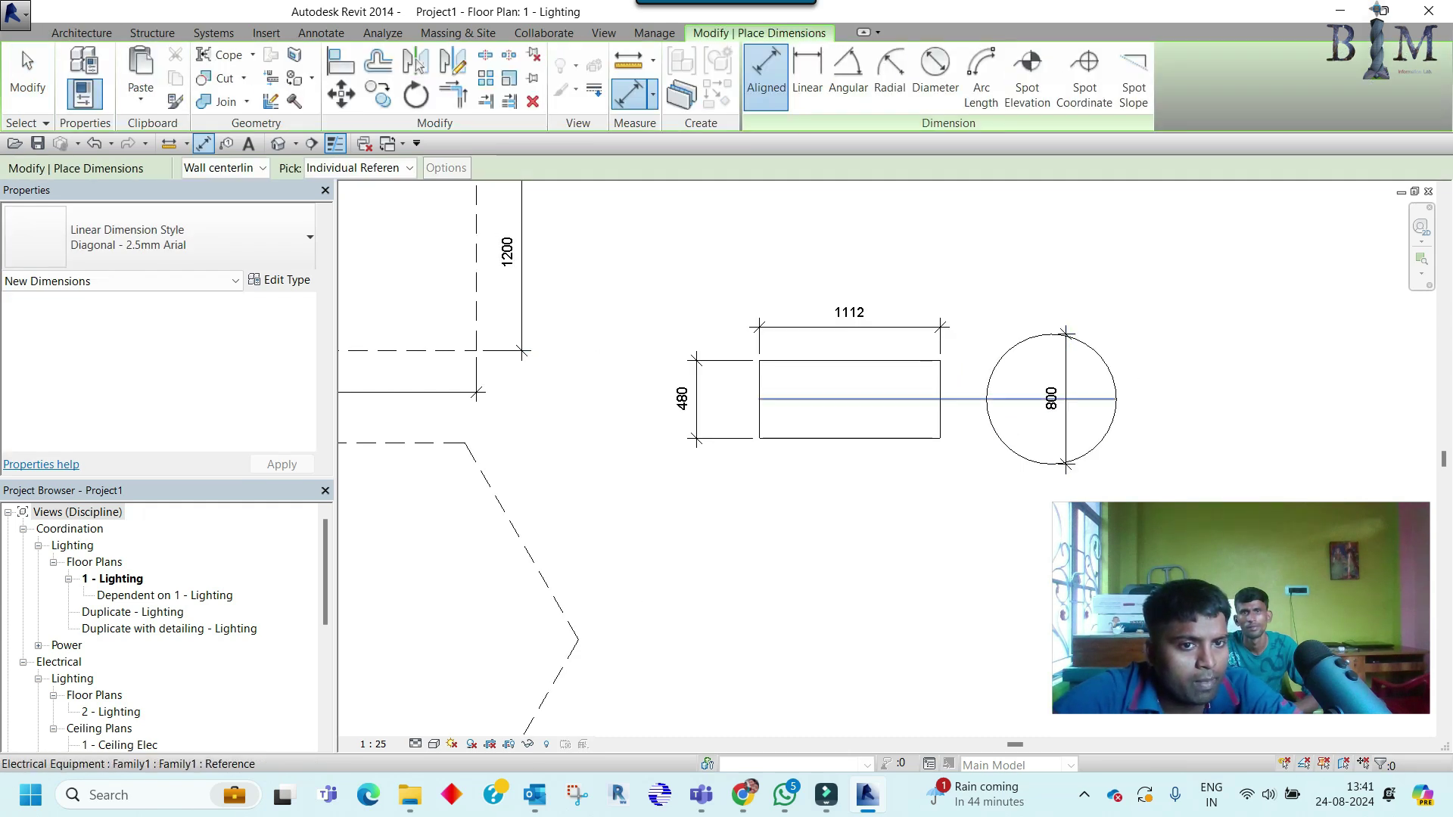
pyautogui.click(1116, 399)
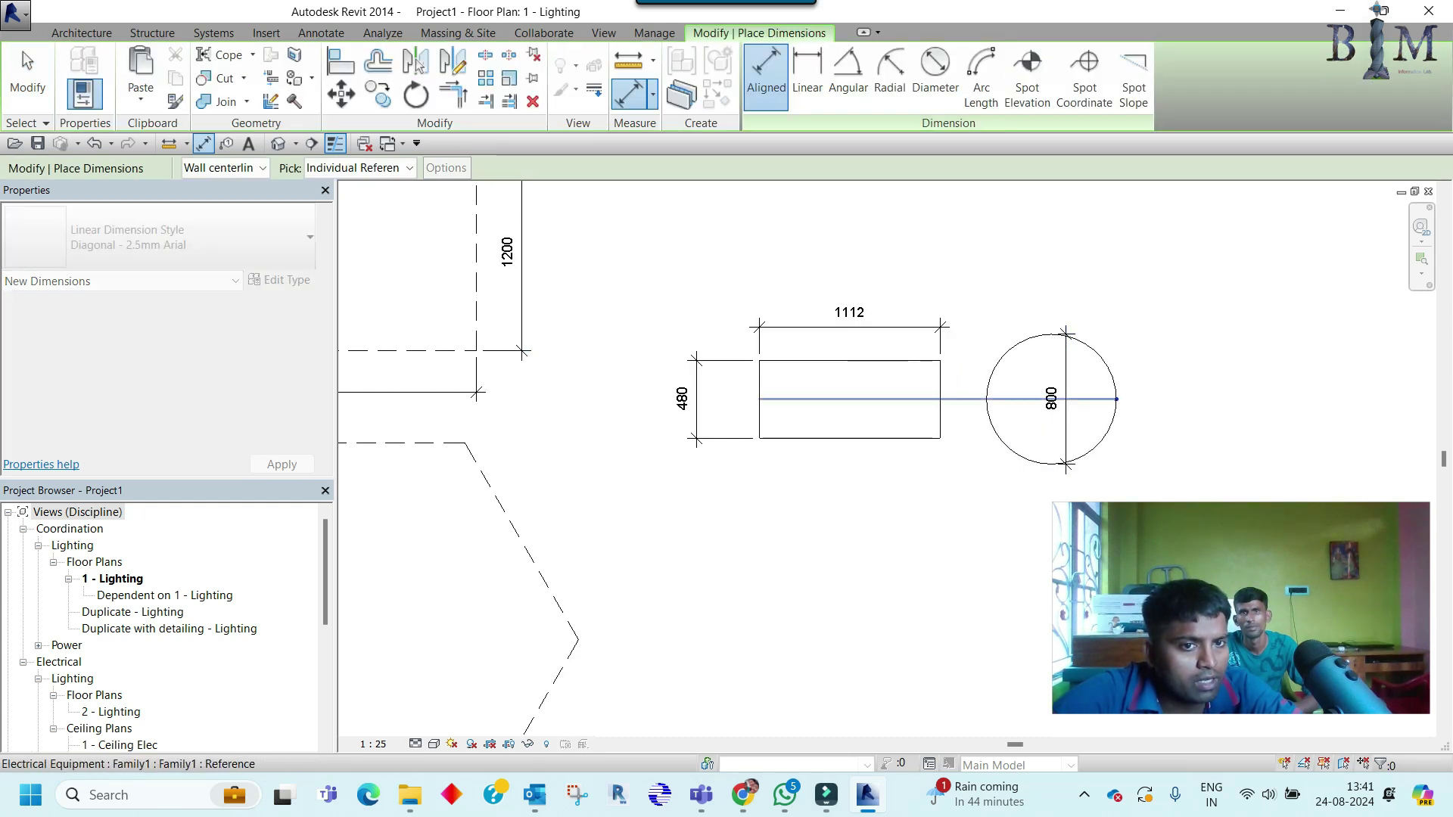
pyautogui.click(986, 399)
pyautogui.click(987, 286)
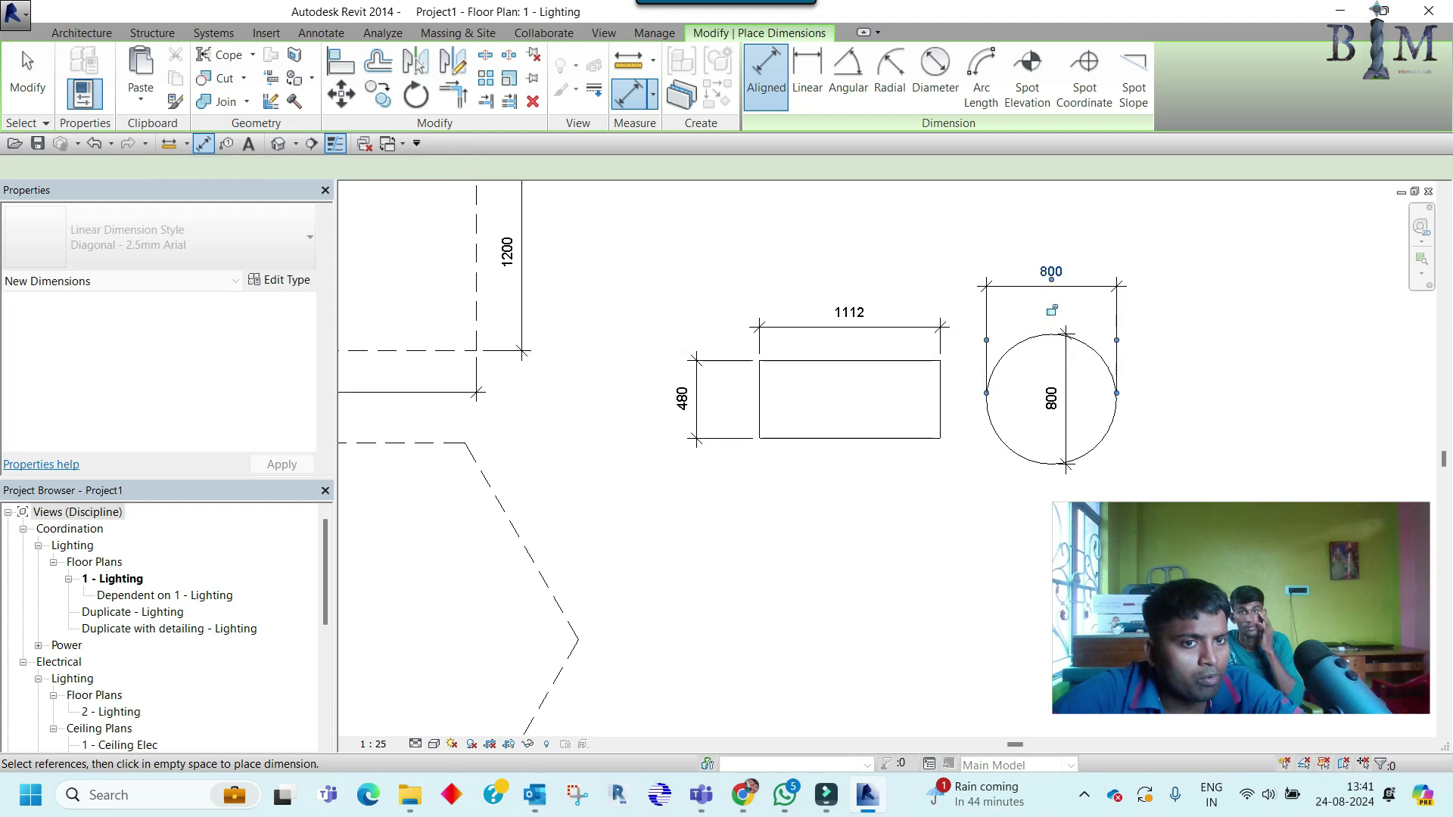
pyautogui.press('Escape')
pyautogui.press('Escape')
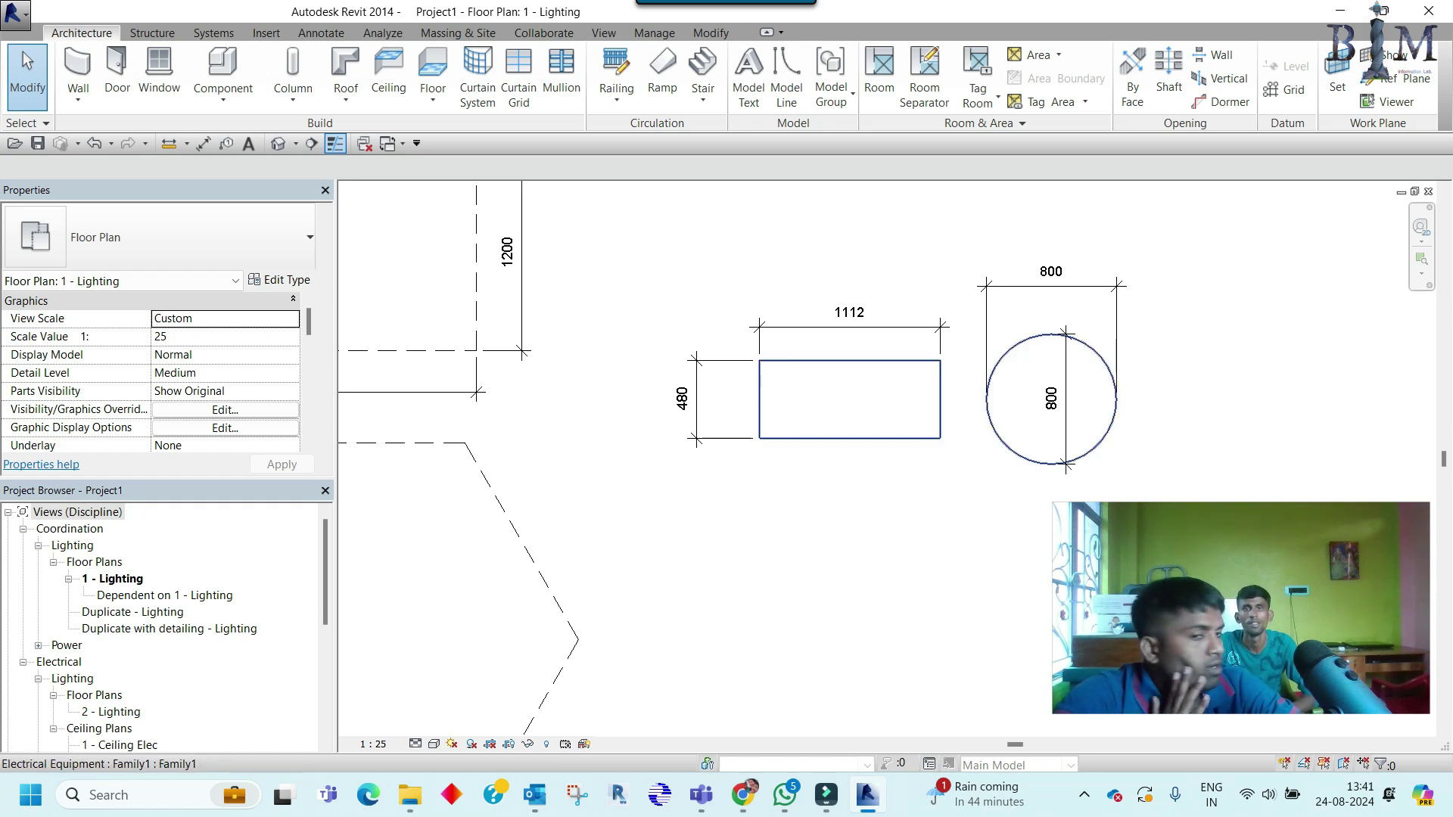
pyautogui.click(849, 438)
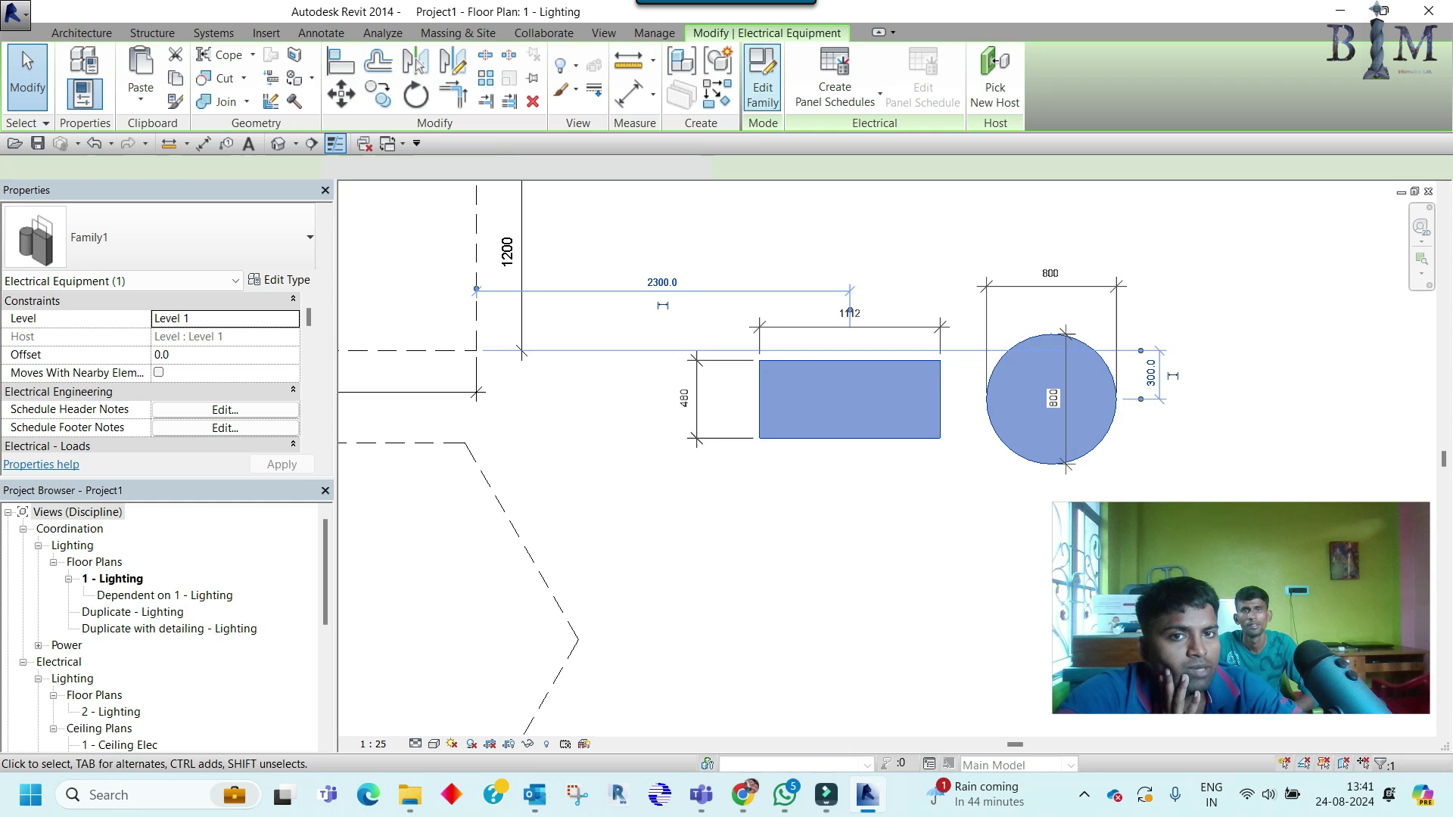
# Step: Edit Family1 and start a new void extrusion
pyautogui.click(763, 83)
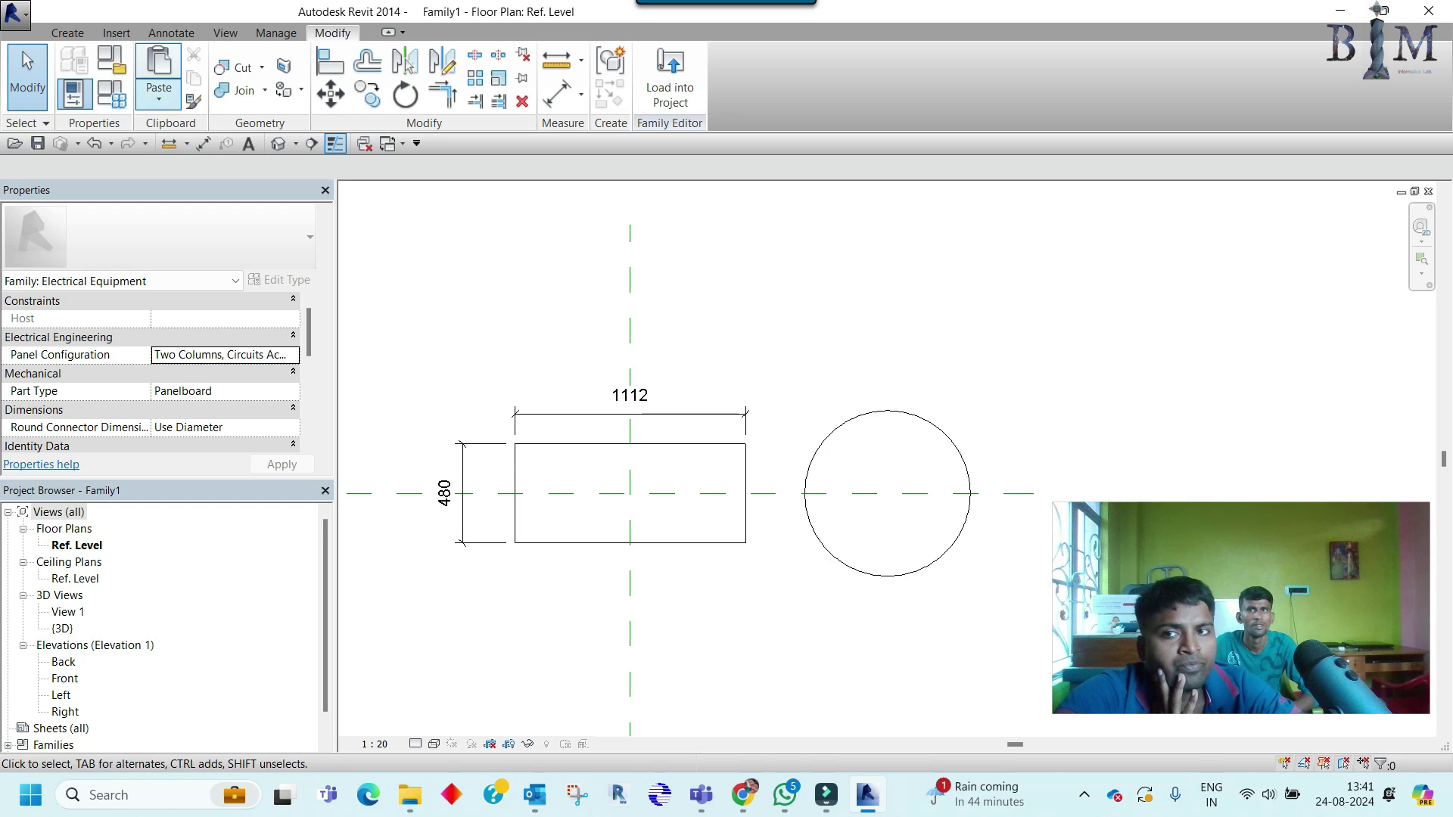
pyautogui.click(68, 32)
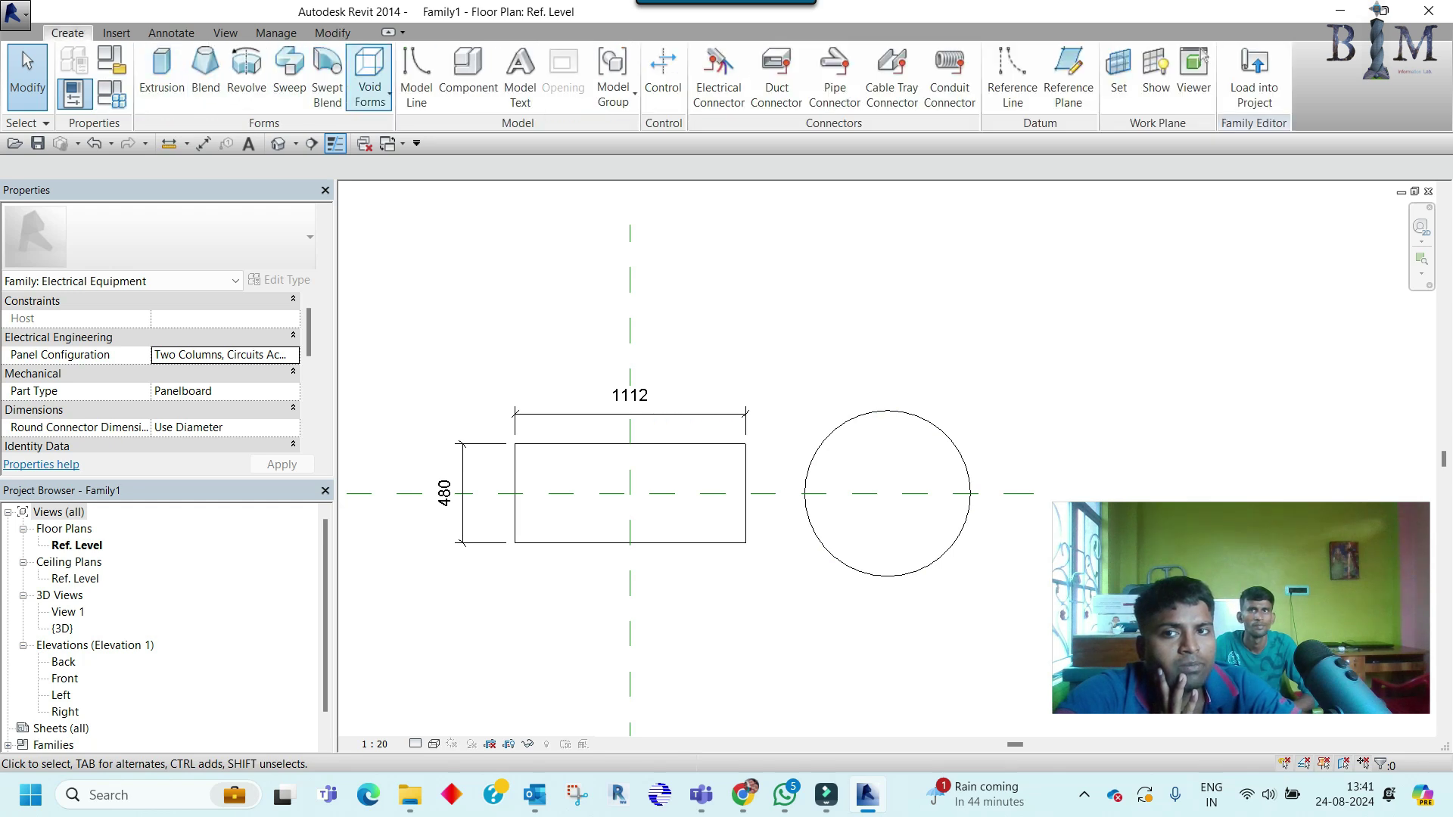
pyautogui.click(370, 83)
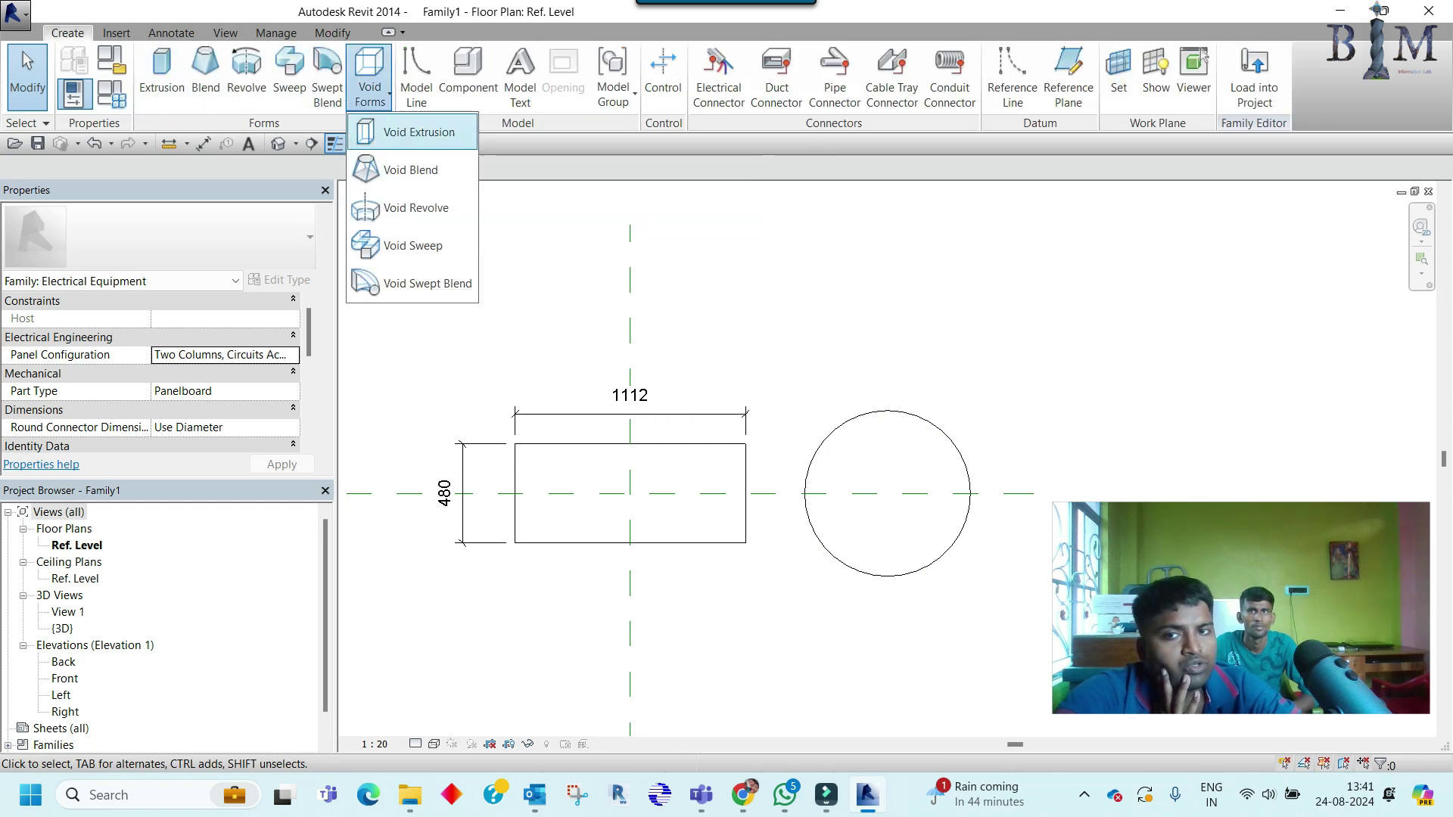
pyautogui.click(419, 131)
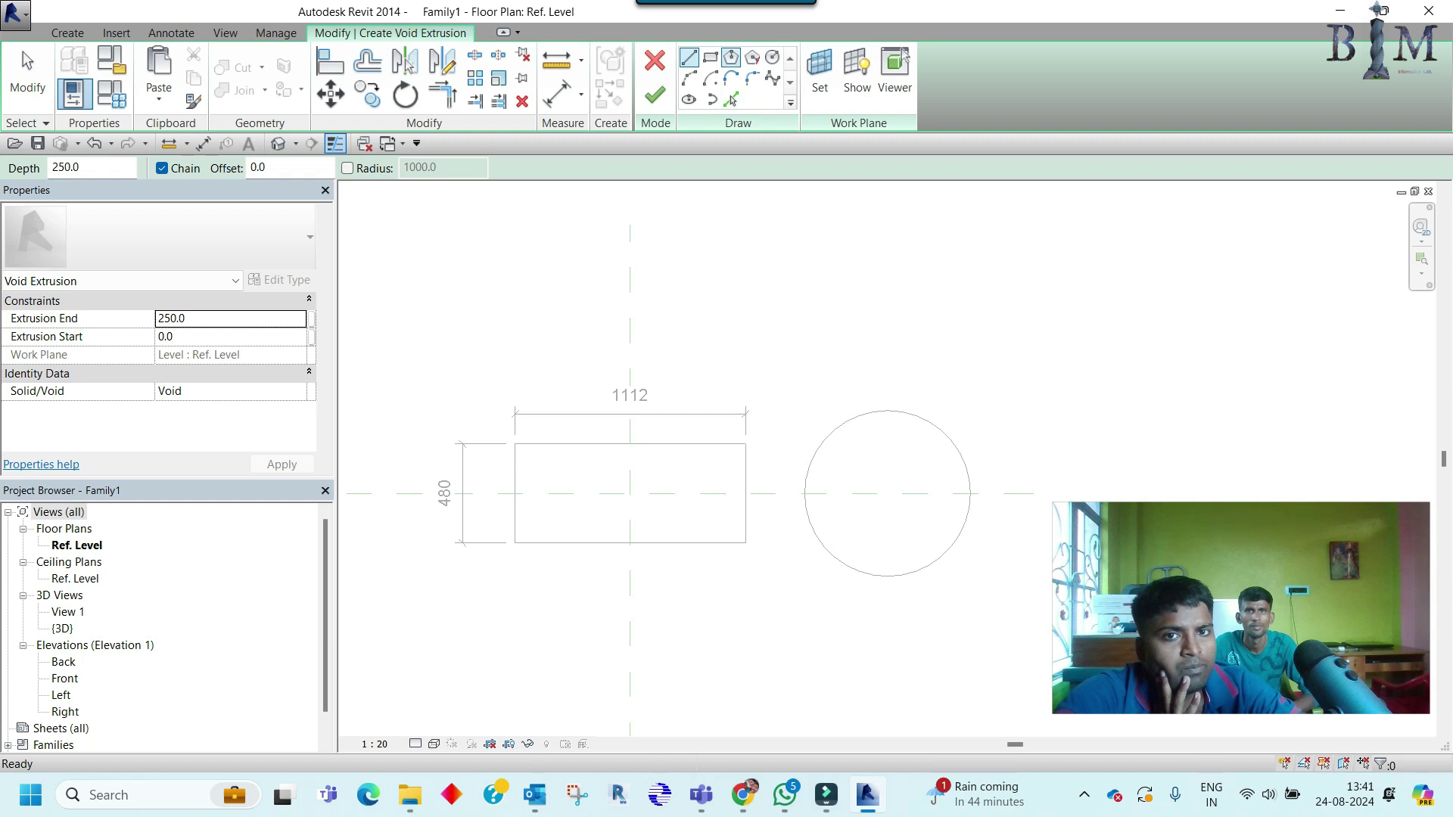
# Step: Sketch two small void circles on the cylinder's opposite edges, the second radius 100, and finish
pyautogui.click(772, 57)
pyautogui.scroll(1, 1210, 575)
pyautogui.scroll(2, 1211, 575)
pyautogui.scroll(2, 1135, 643)
pyautogui.click(552, 462)
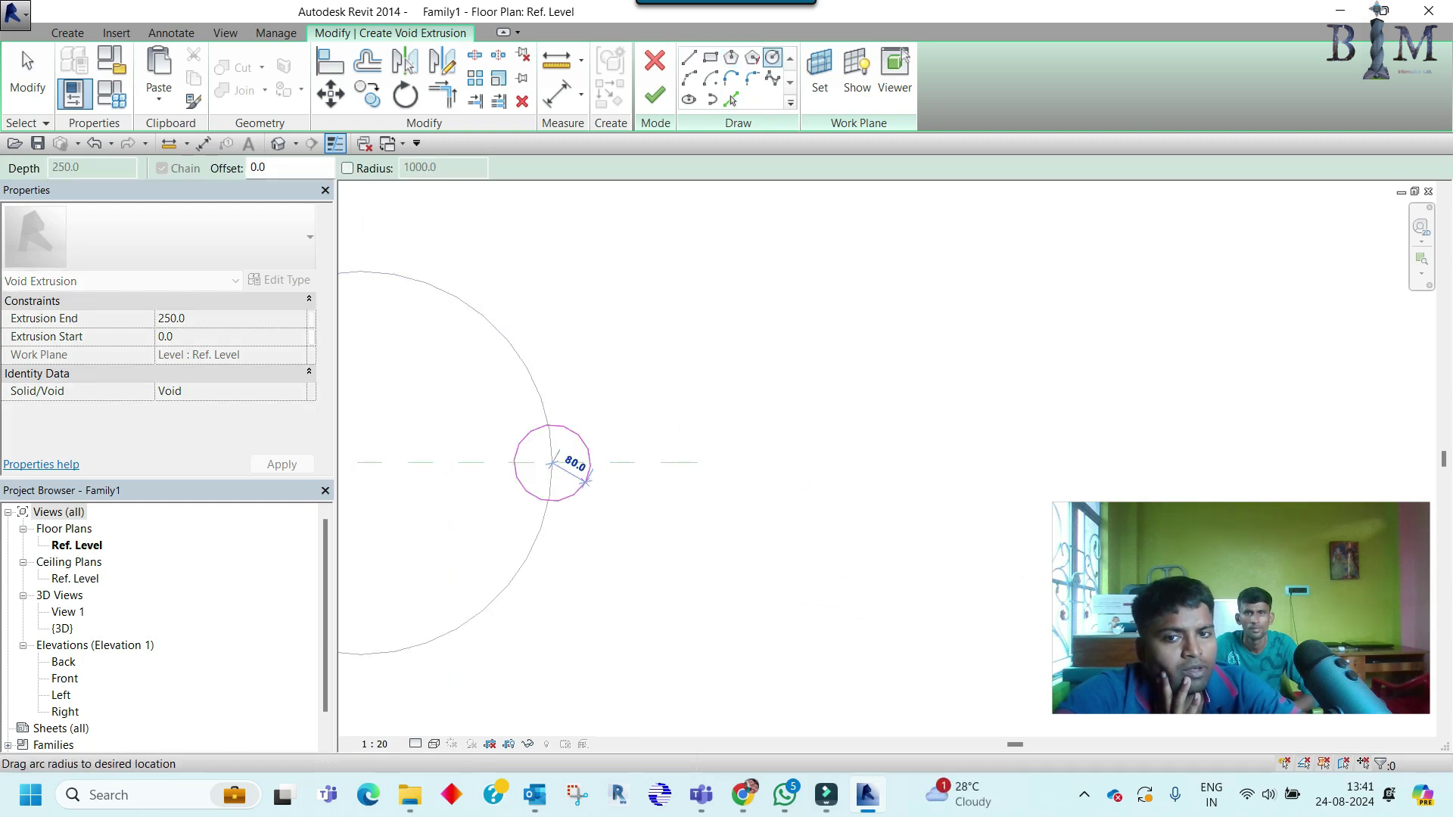
pyautogui.click(603, 487)
pyautogui.scroll(-2, 598, 473)
pyautogui.moveTo(597, 471); pyautogui.dragTo(940, 486, button='middle')
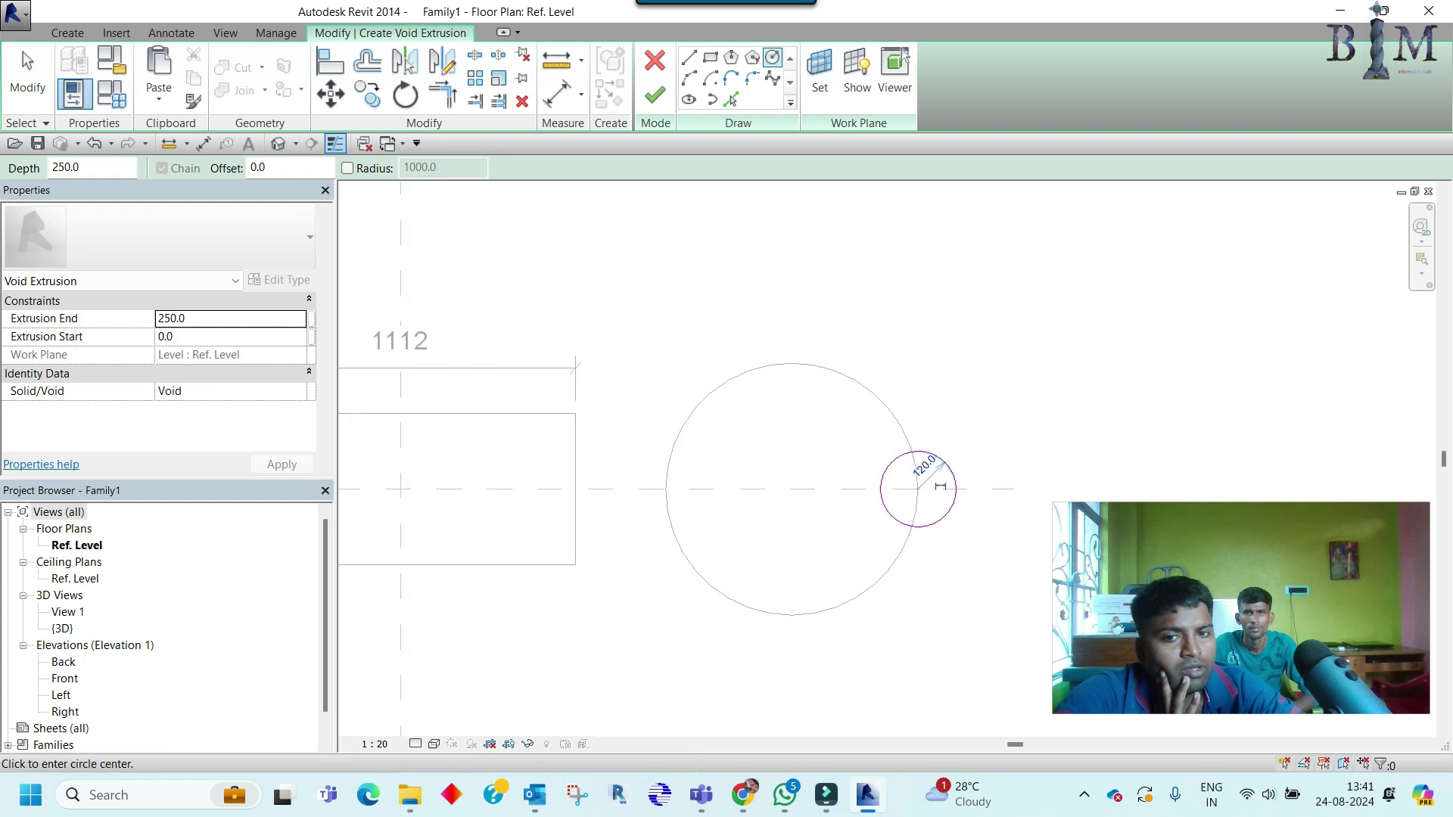
pyautogui.click(666, 488)
pyautogui.scroll(1, 675, 489)
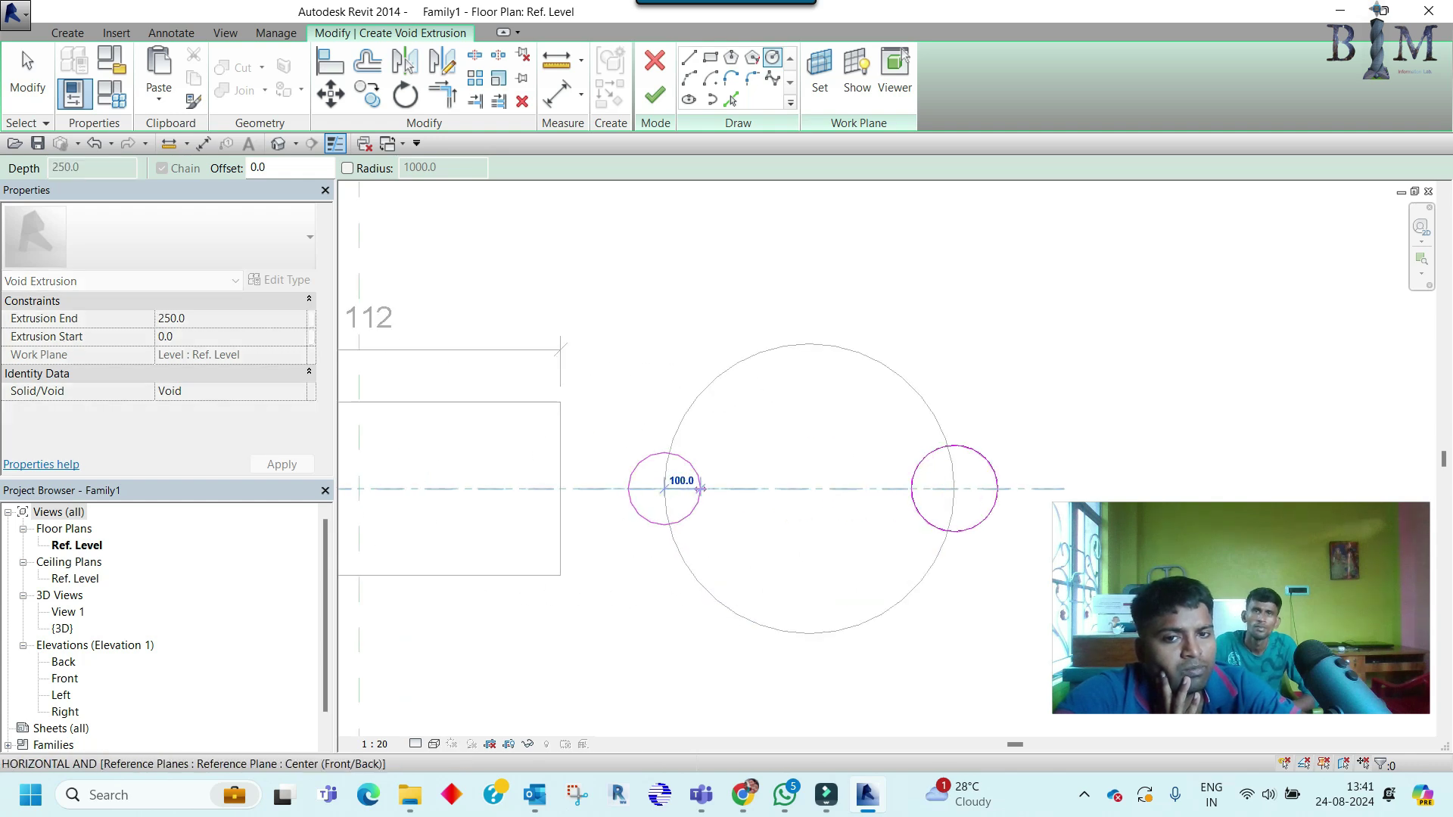
pyautogui.click(701, 489)
pyautogui.press('Escape')
pyautogui.press('Escape')
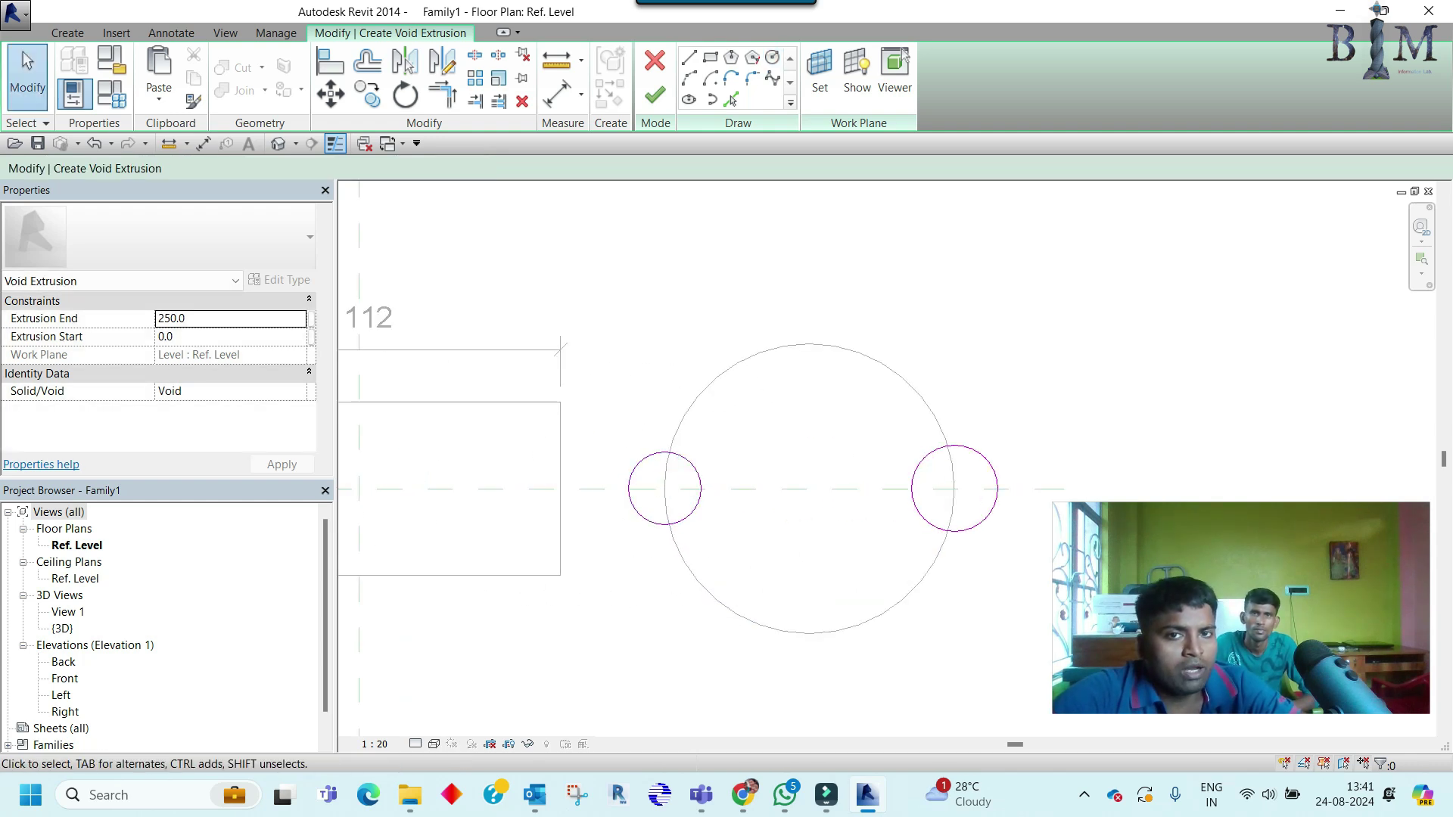
pyautogui.click(655, 95)
# Step: Check the void in the Front elevation, then orbit the 3D view to a low front angle
pyautogui.doubleClick(65, 678)
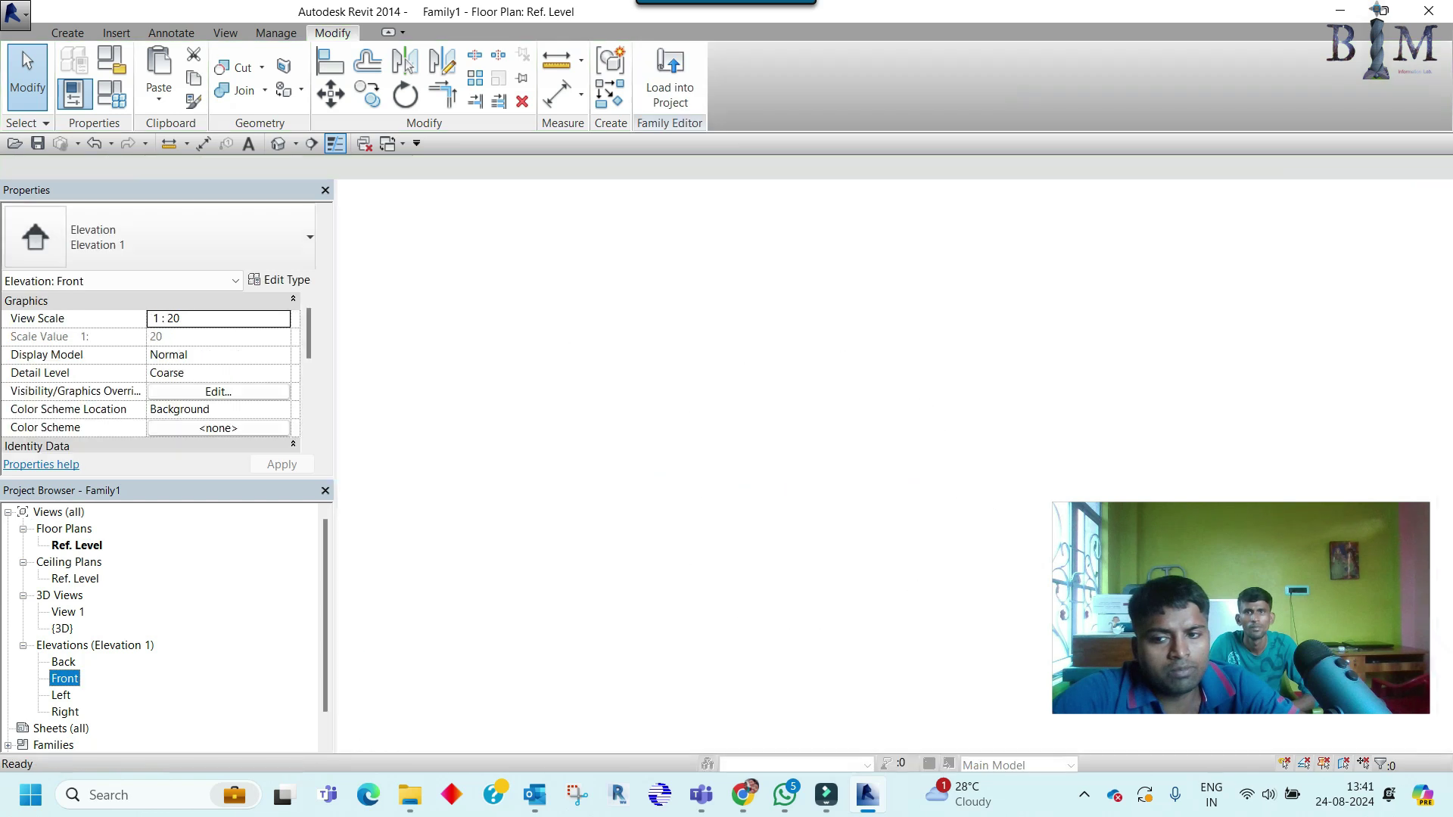
pyautogui.scroll(1, 763, 617)
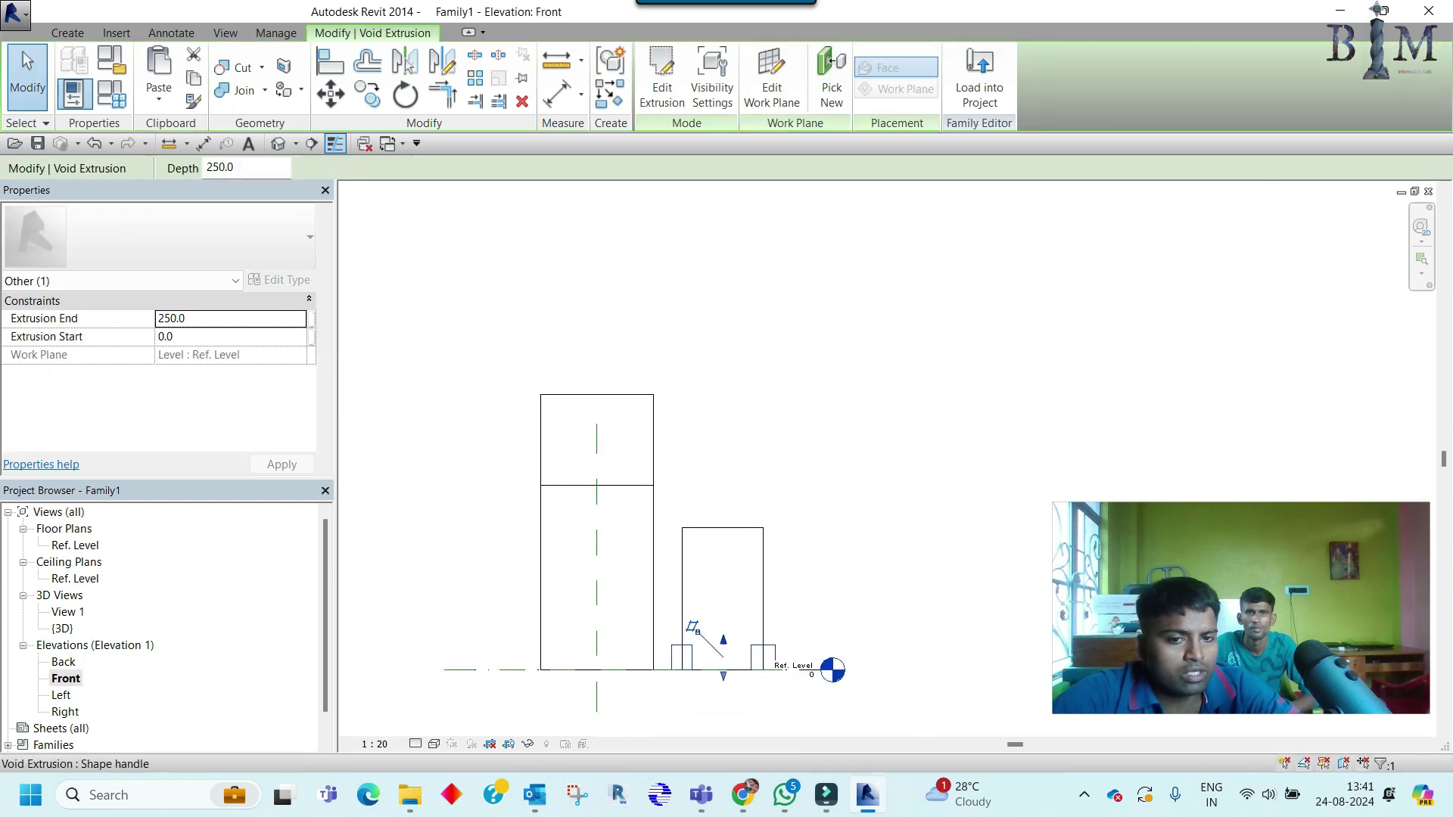
pyautogui.press('Escape')
pyautogui.doubleClick(63, 628)
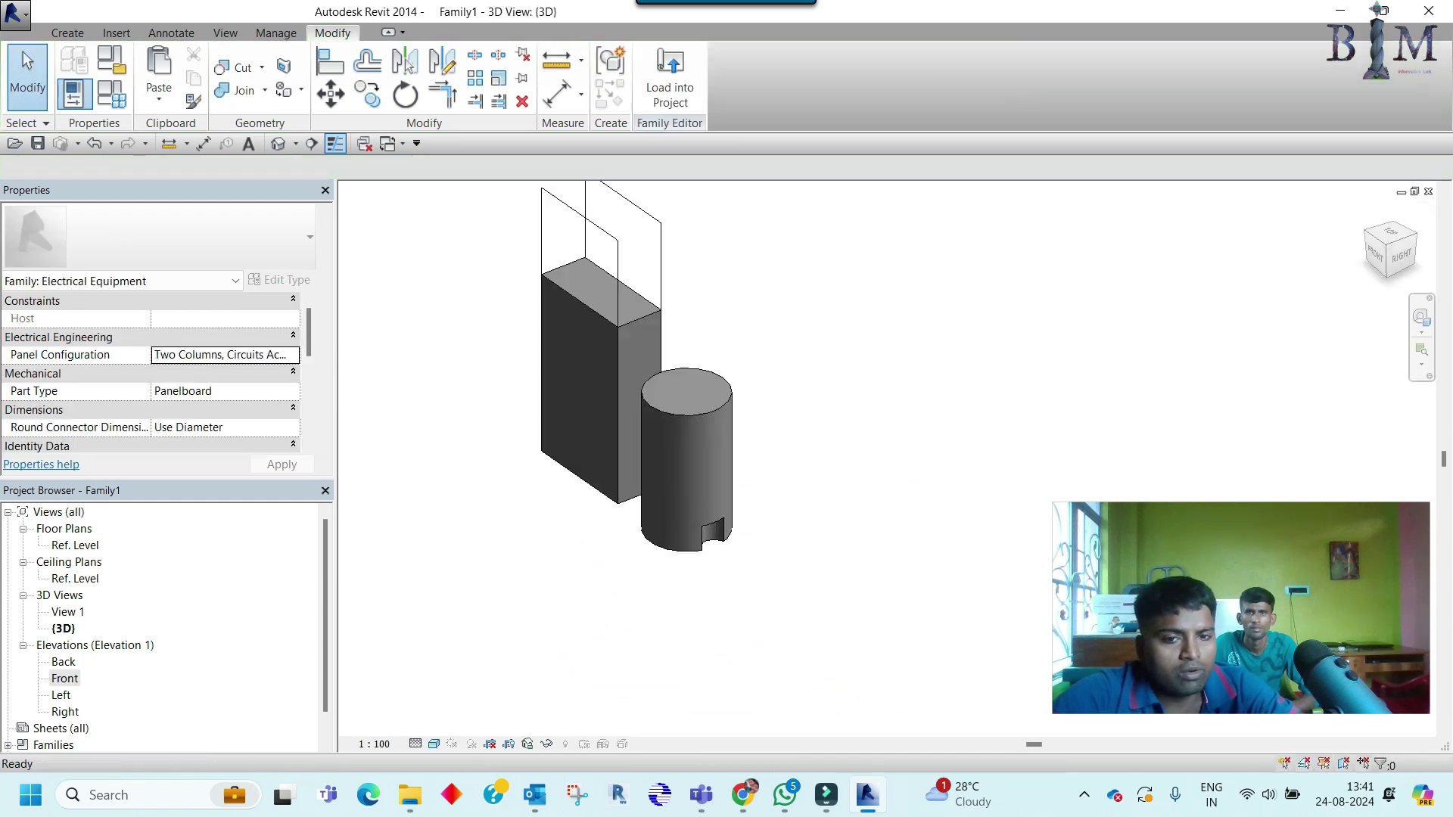
pyautogui.scroll(2, 713, 522)
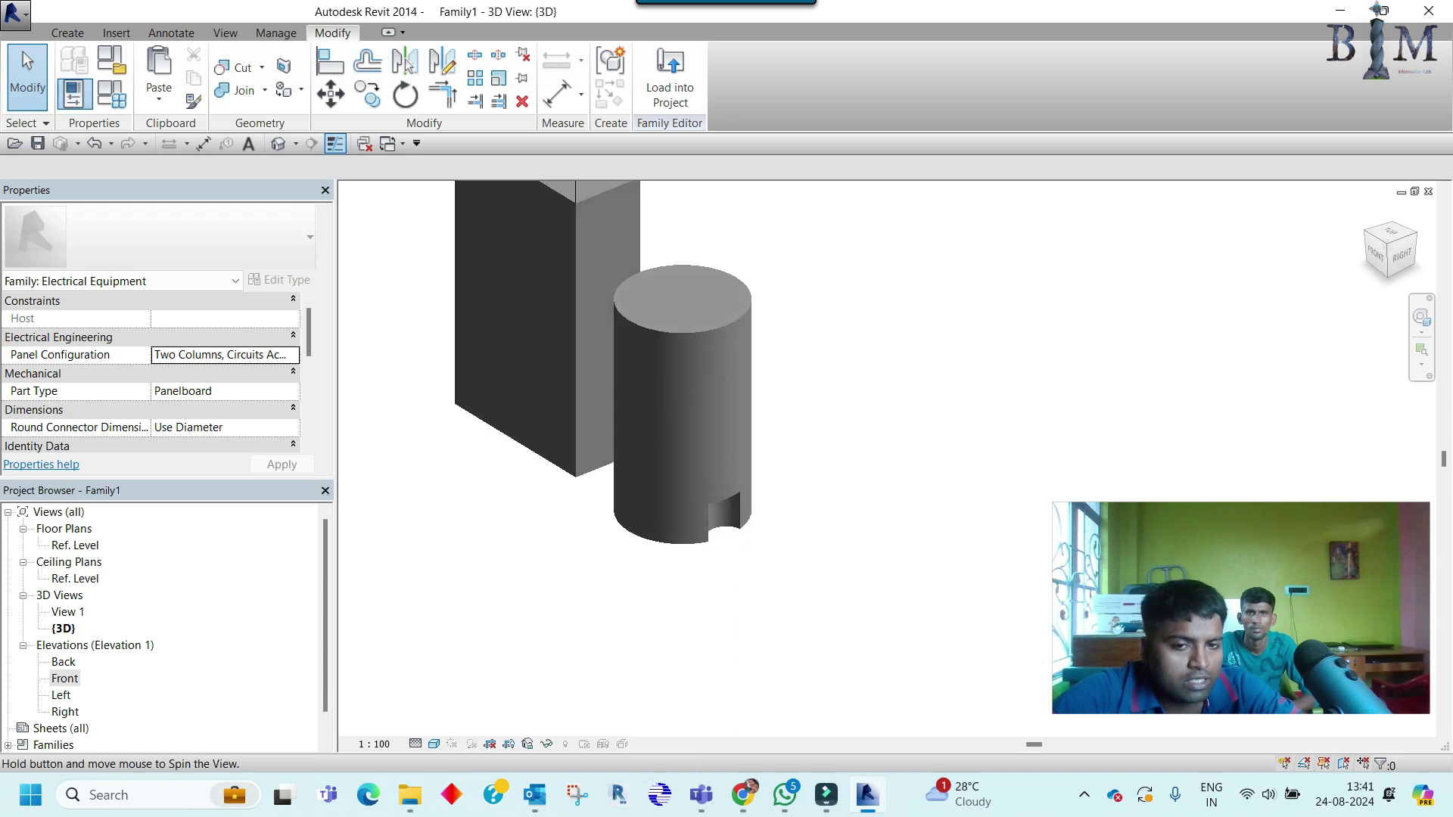
pyautogui.keyDown('shift'); pyautogui.moveTo(714, 522); pyautogui.dragTo(711, 492, button='middle'); pyautogui.keyUp('shift')
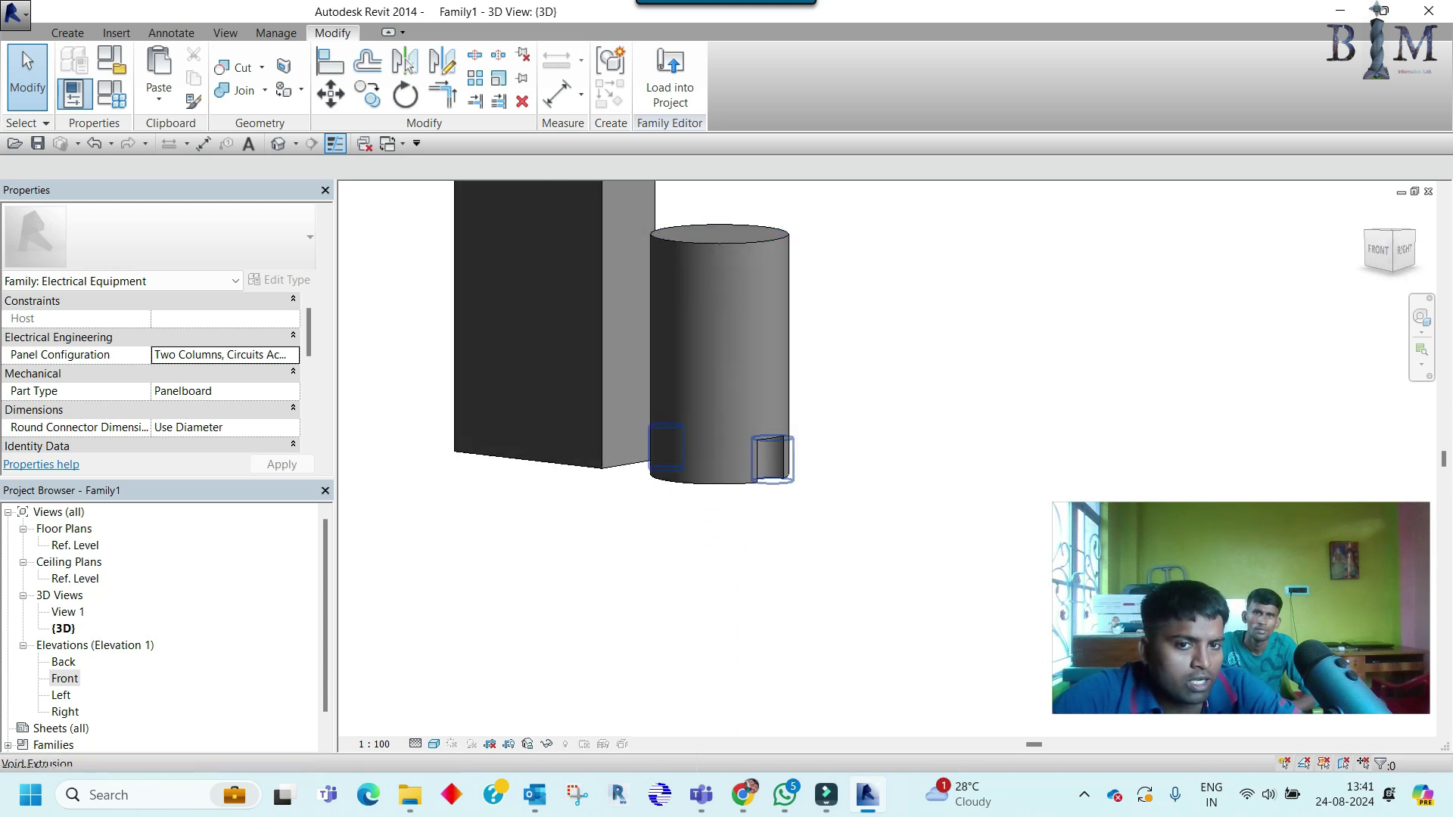
# Step: Stretch the void up the cylinder's full height and inspect the notches from above
pyautogui.click(680, 415)
pyautogui.moveTo(680, 415); pyautogui.dragTo(667, 454, button='middle')
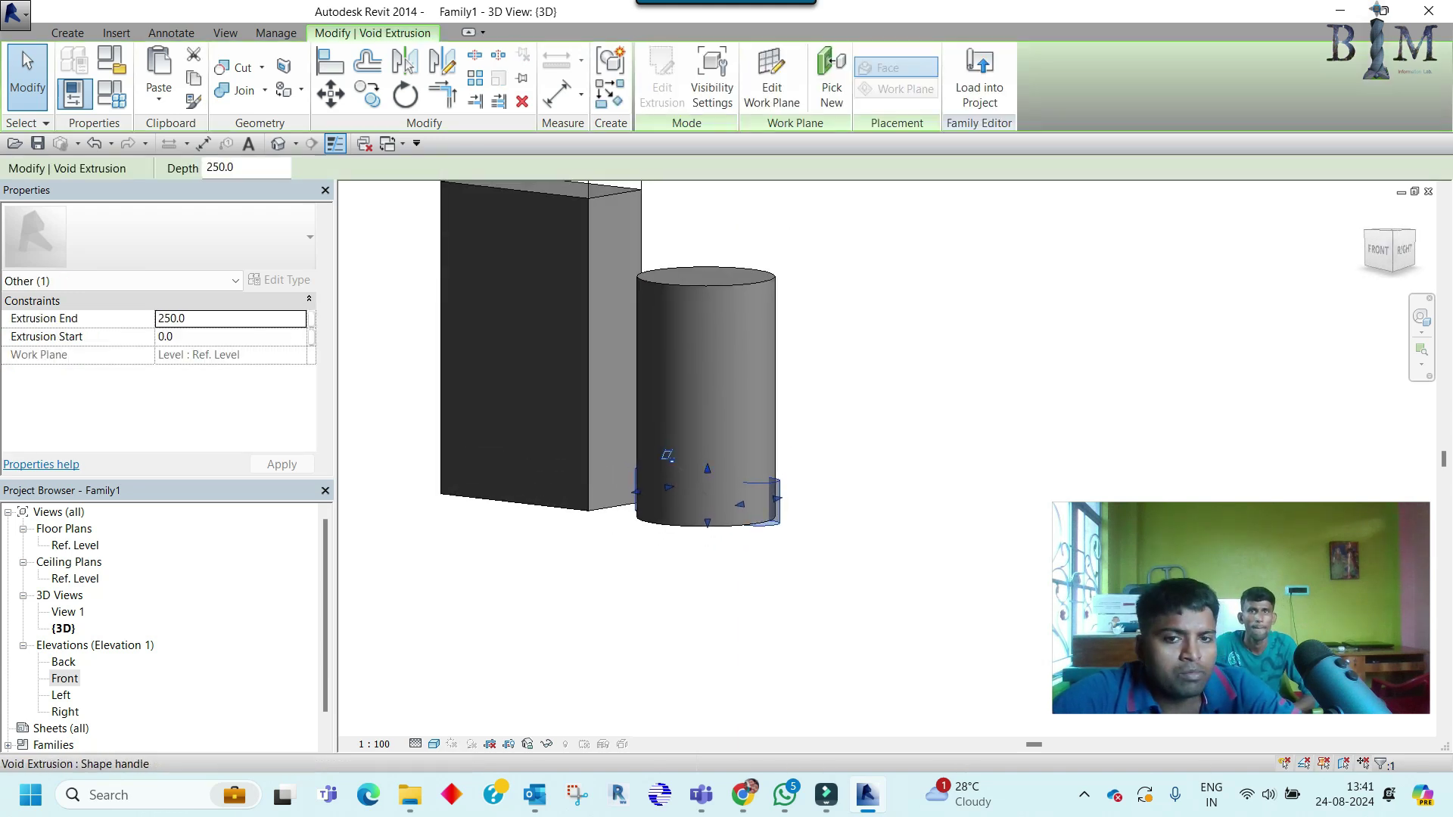
pyautogui.moveTo(666, 455); pyautogui.dragTo(667, 355)
pyautogui.press('Escape')
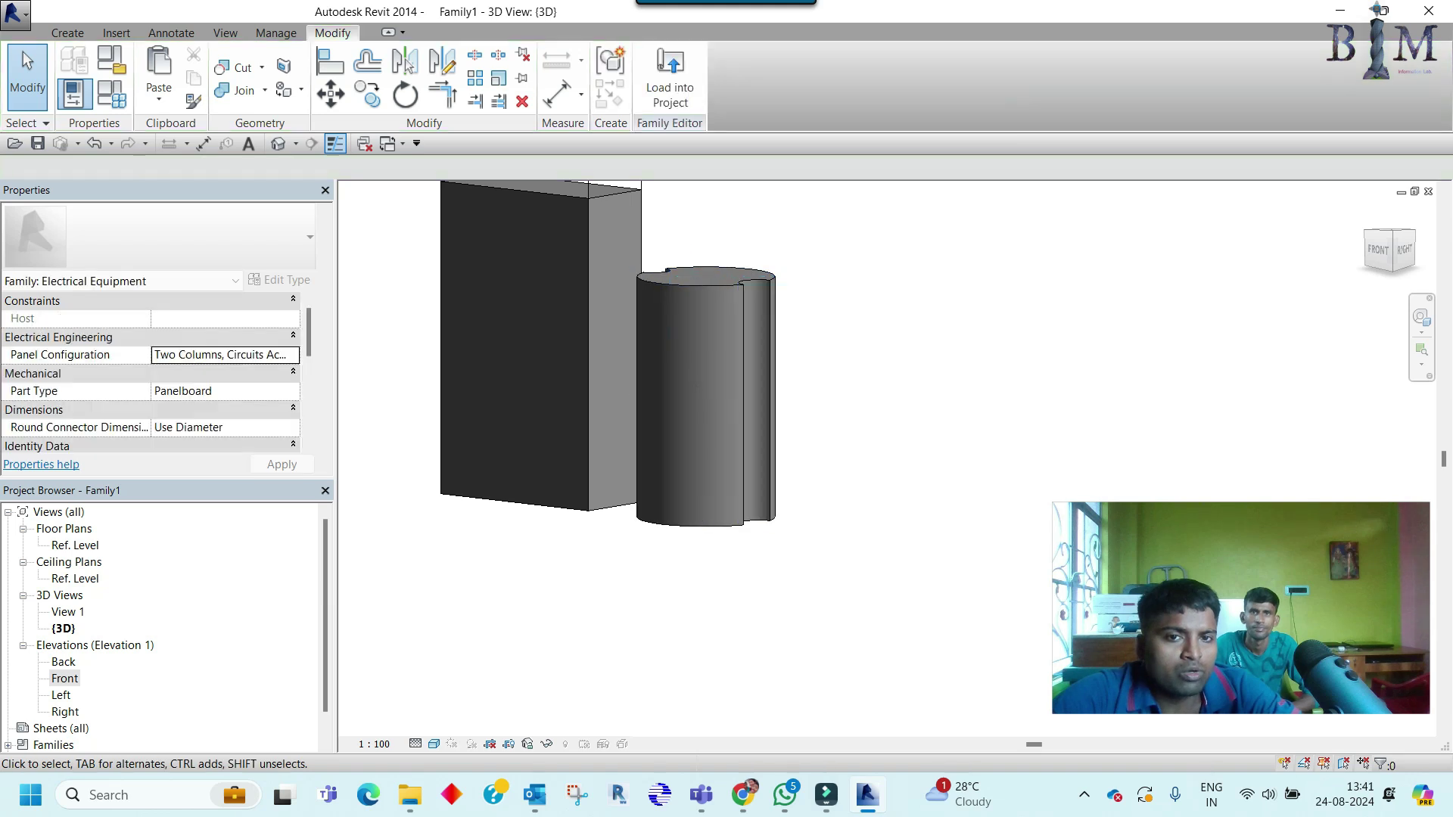
pyautogui.keyDown('shift'); pyautogui.moveTo(667, 356); pyautogui.dragTo(707, 276, button='middle'); pyautogui.keyUp('shift')
pyautogui.keyDown('shift'); pyautogui.moveTo(757, 424); pyautogui.dragTo(840, 386, button='middle'); pyautogui.keyUp('shift')
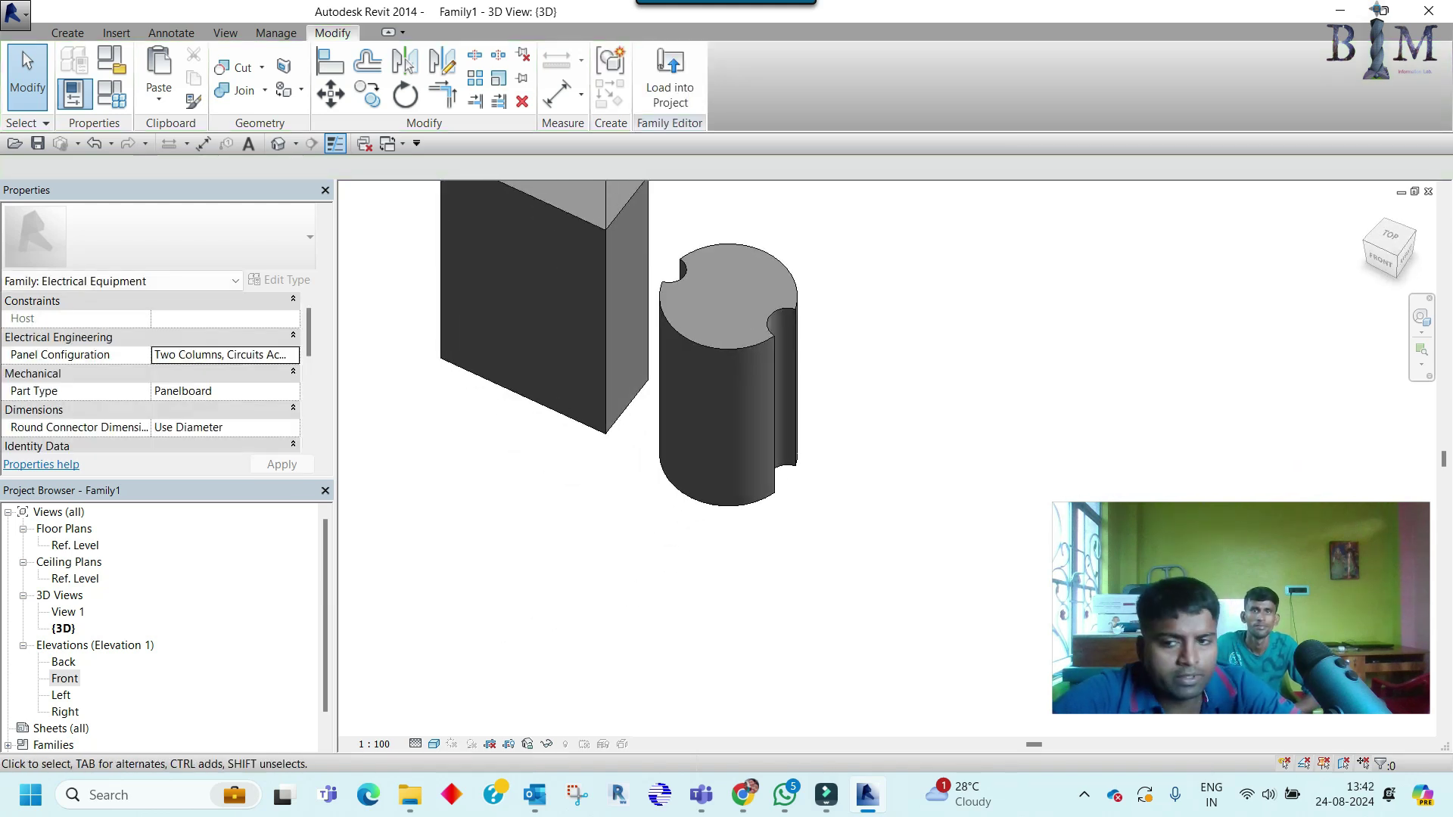
pyautogui.doubleClick(76, 545)
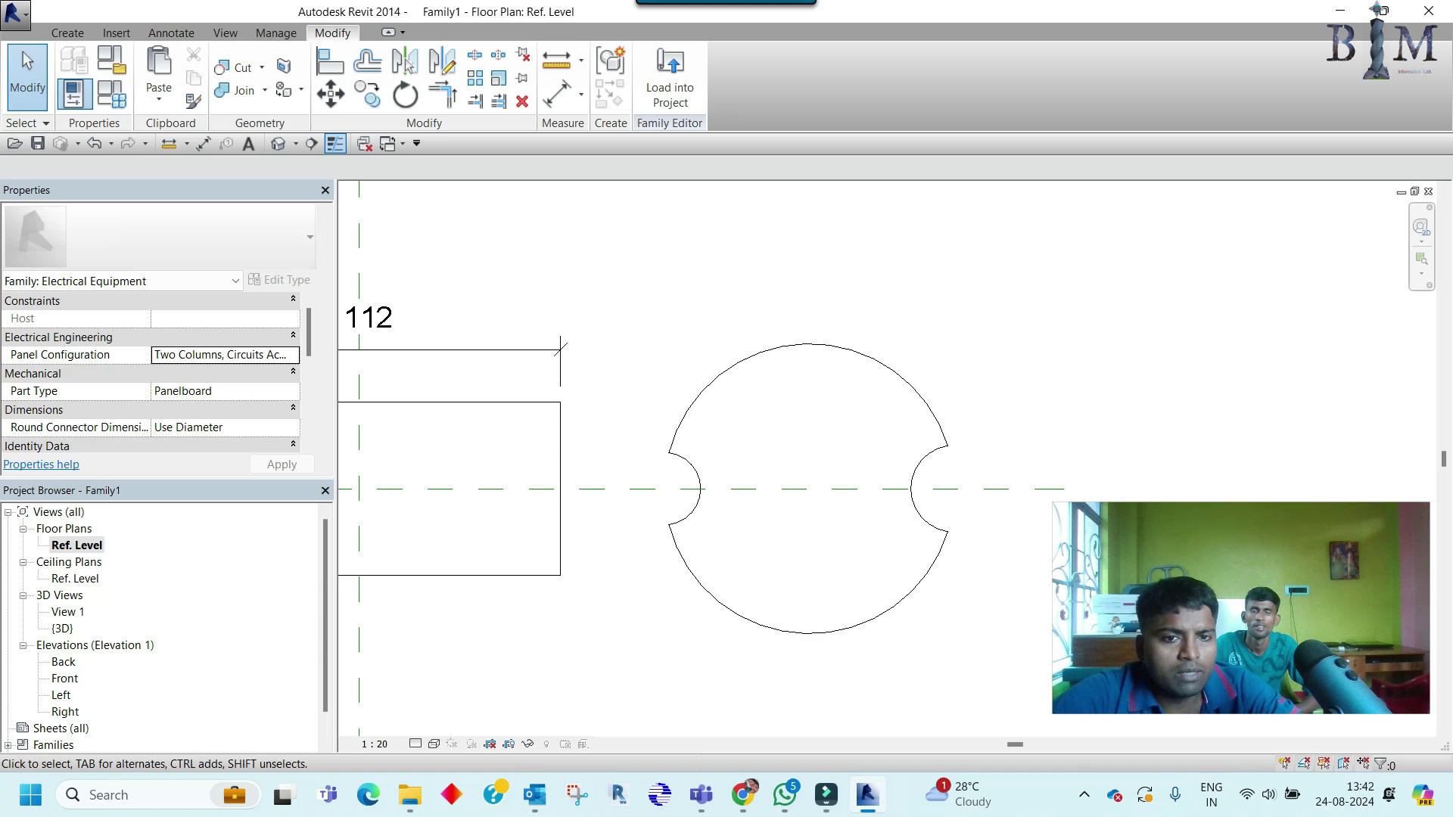
# Step: Reload Family1 into the project, overwriting the old version and deleting the invalid dimensions
pyautogui.click(670, 76)
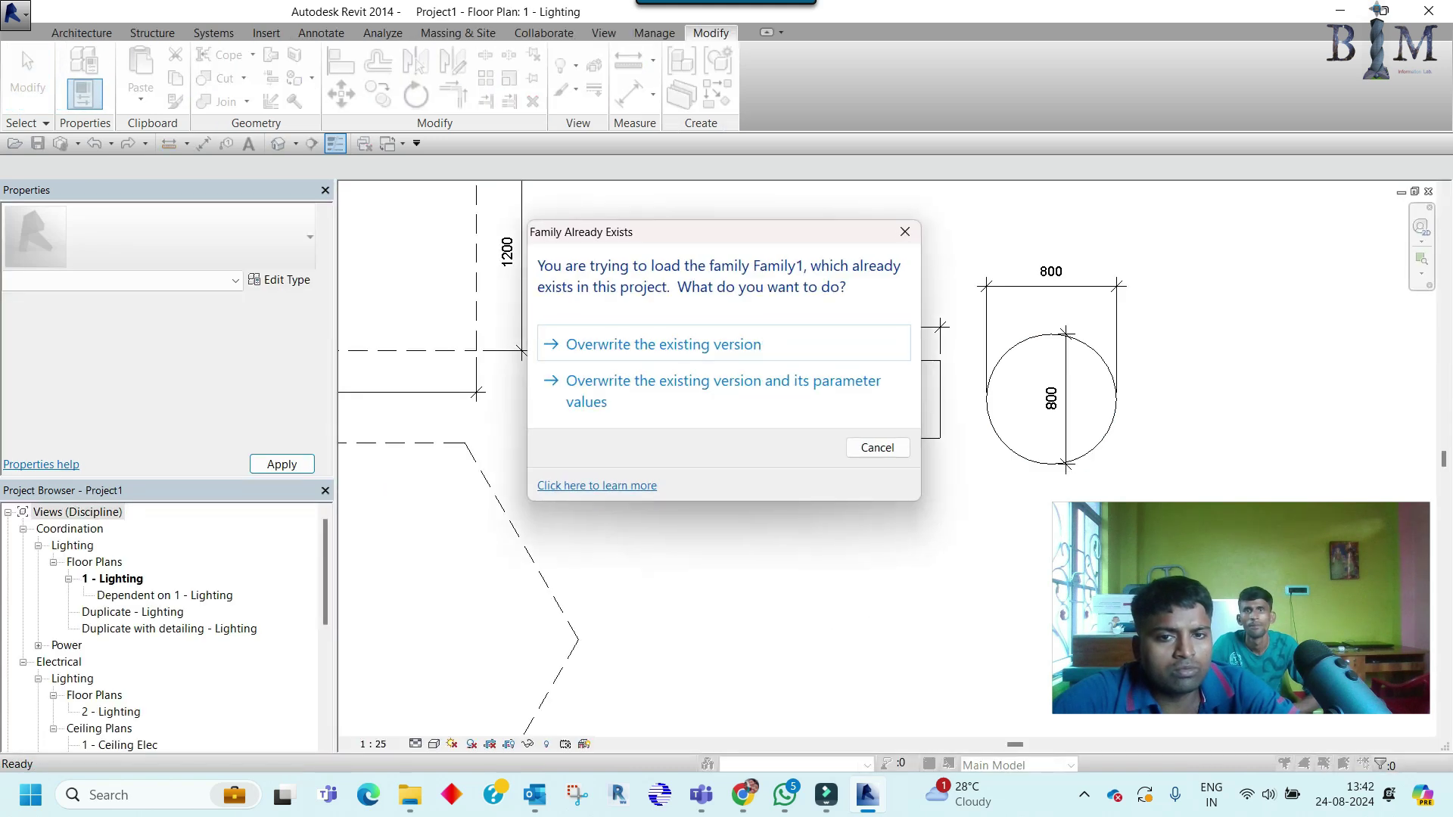
pyautogui.click(719, 388)
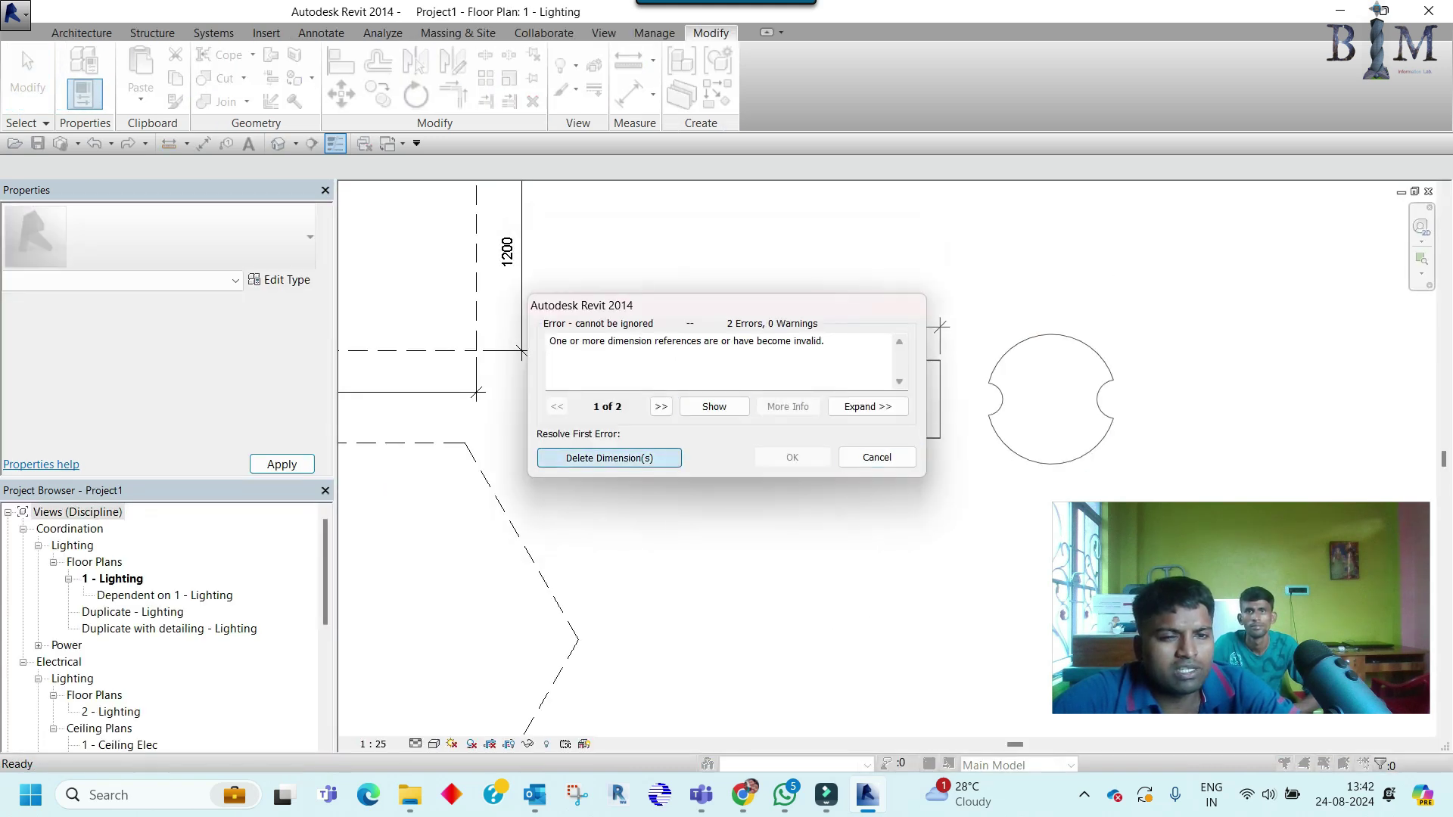
pyautogui.click(609, 457)
# Step: Start and cancel an aligned dimension, then select the placed Family1 equipment
pyautogui.press('d')
pyautogui.press('i')
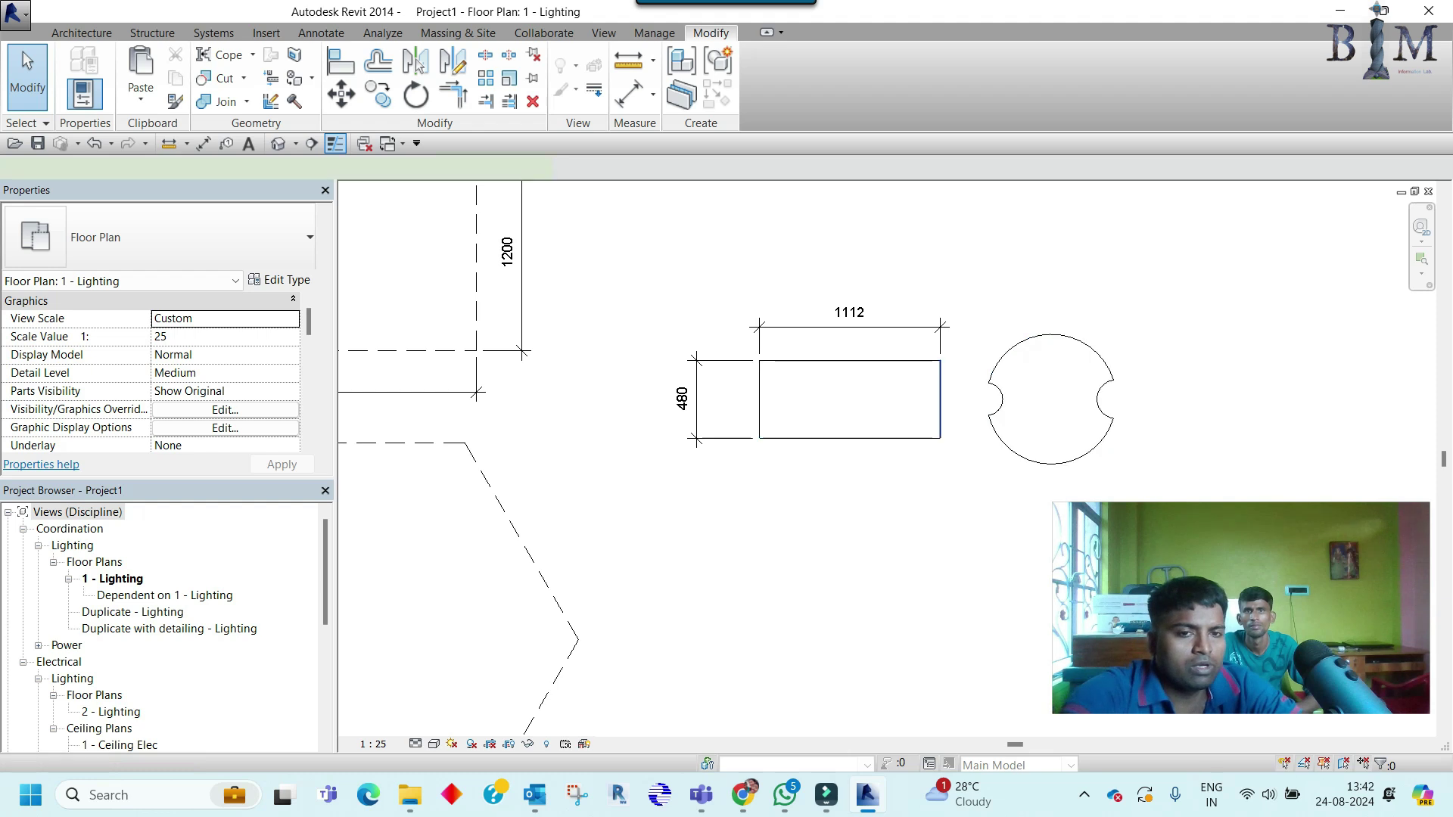
pyautogui.scroll(2, 1001, 381)
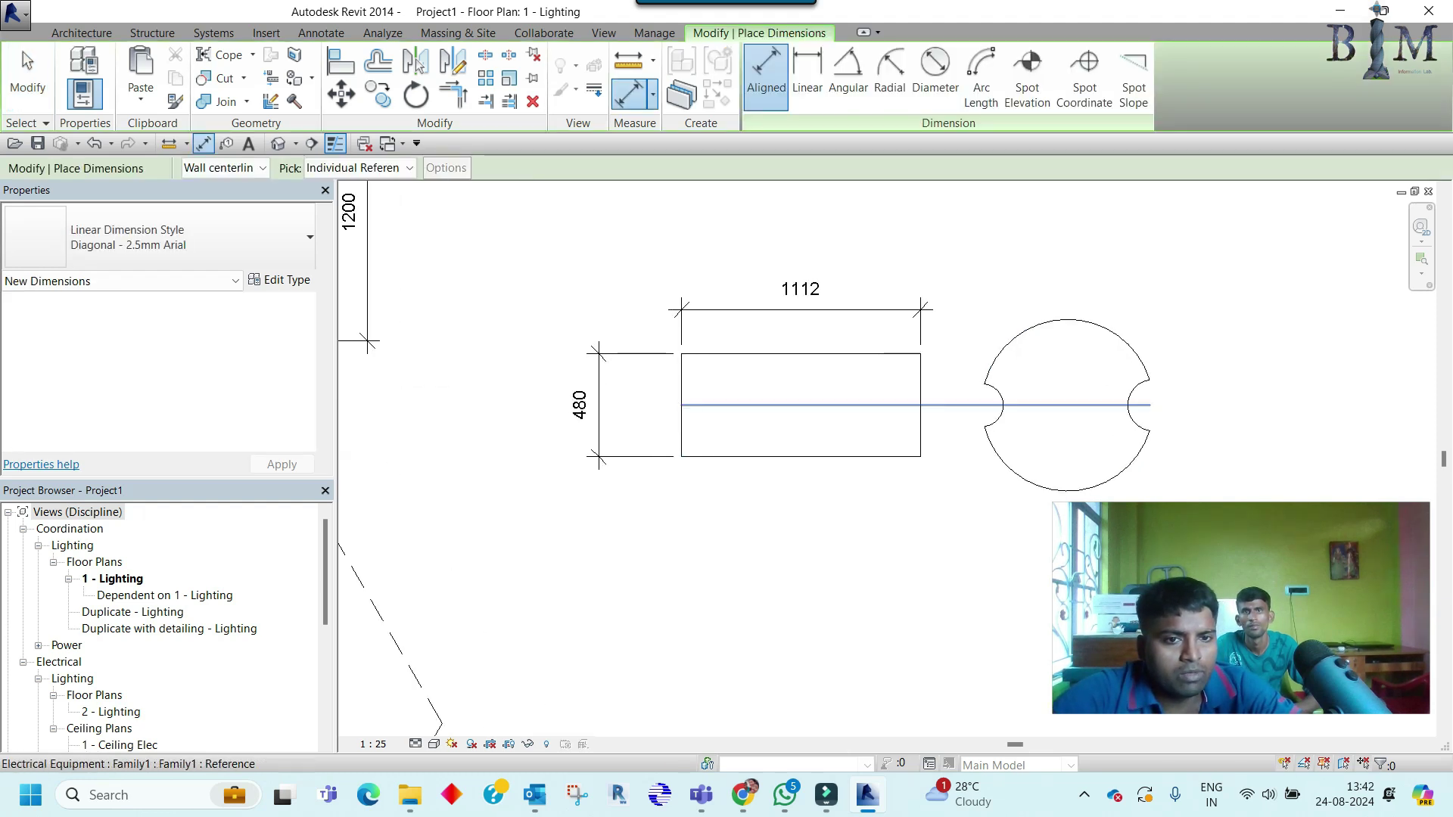
pyautogui.scroll(2, 984, 404)
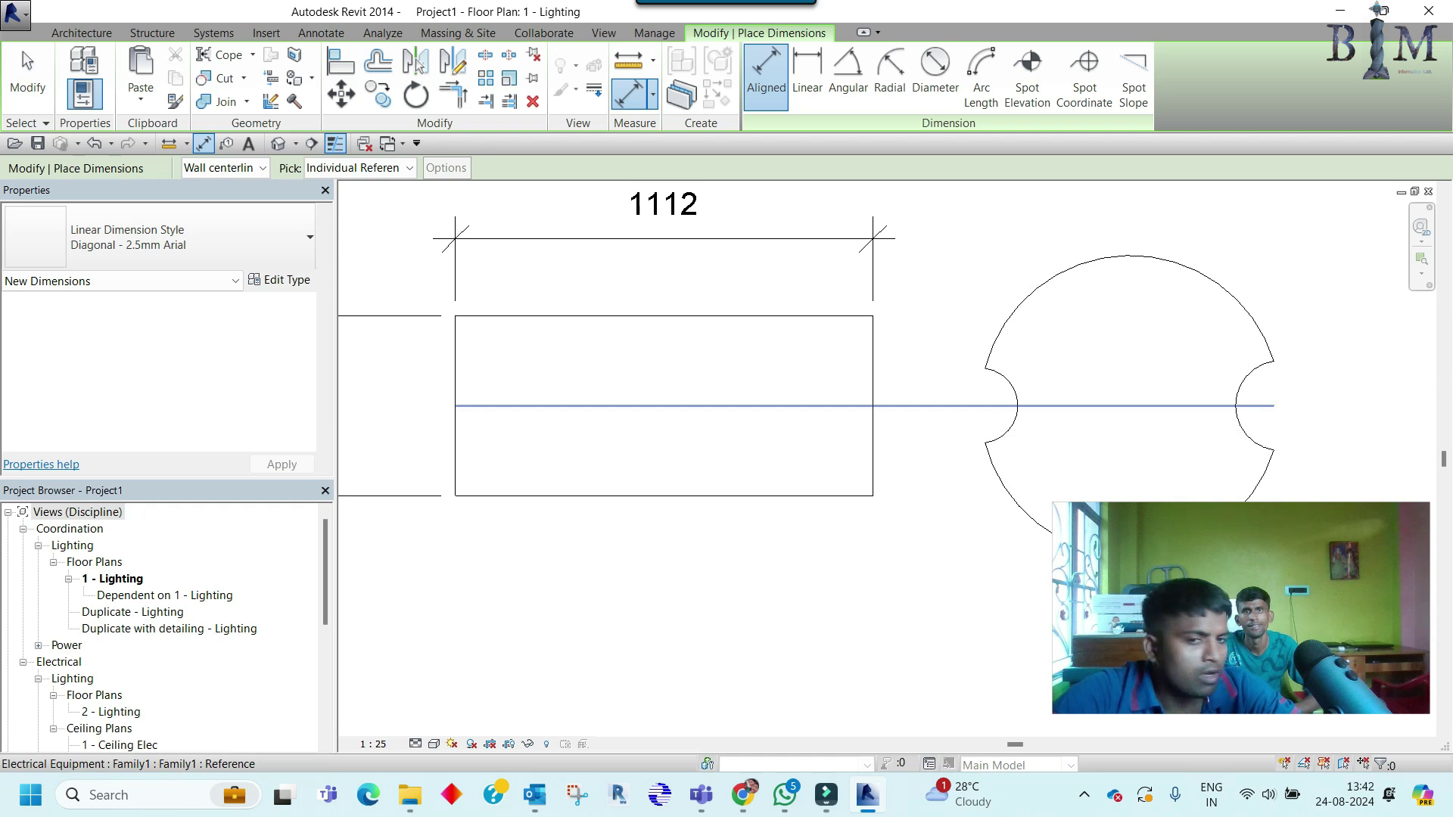
pyautogui.scroll(-2, 981, 407)
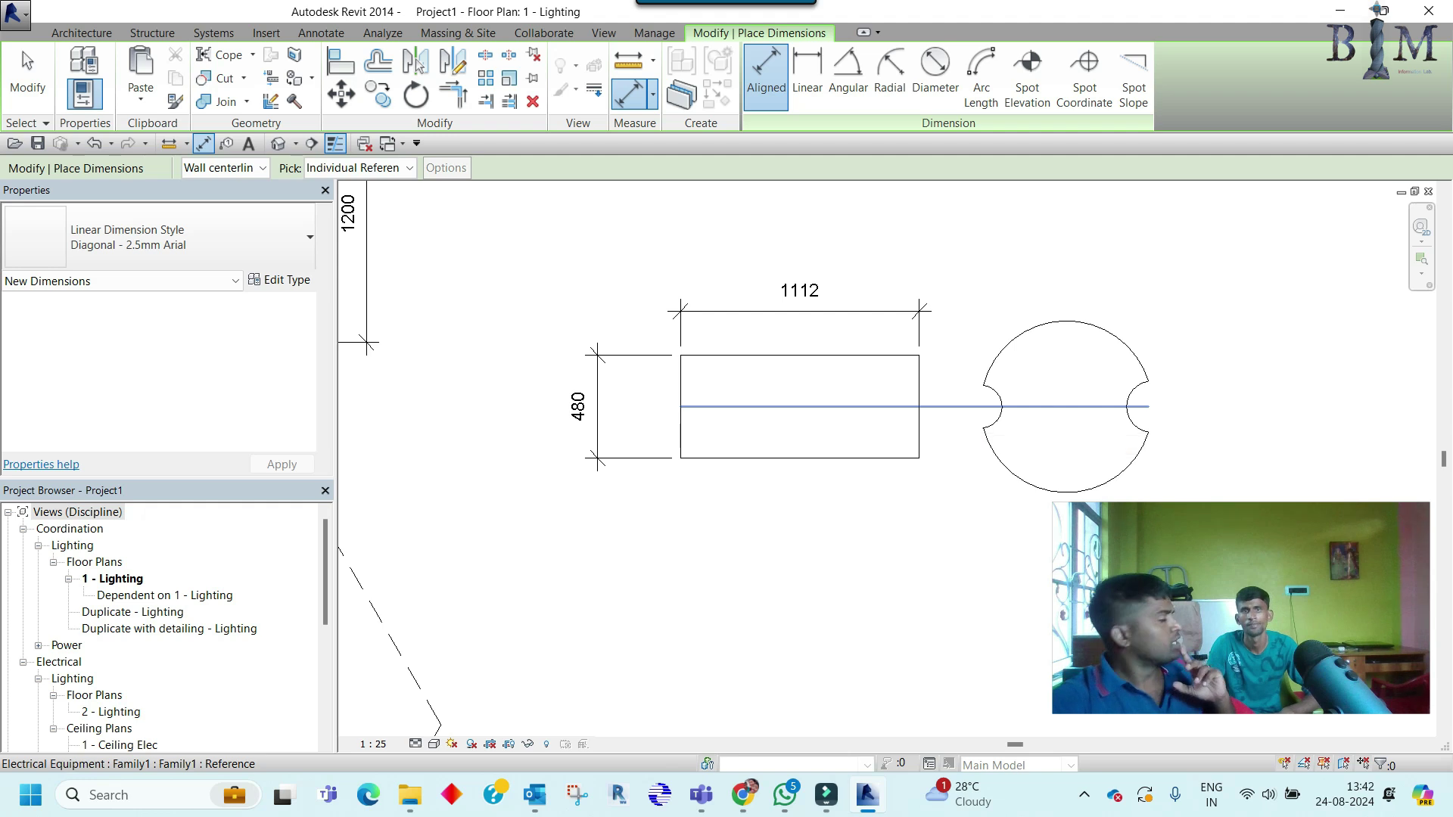
pyautogui.press('Escape')
pyautogui.press('Escape')
pyautogui.click(800, 295)
# Step: Open Family1 in the family editor and abandon a first reference plane
pyautogui.click(763, 87)
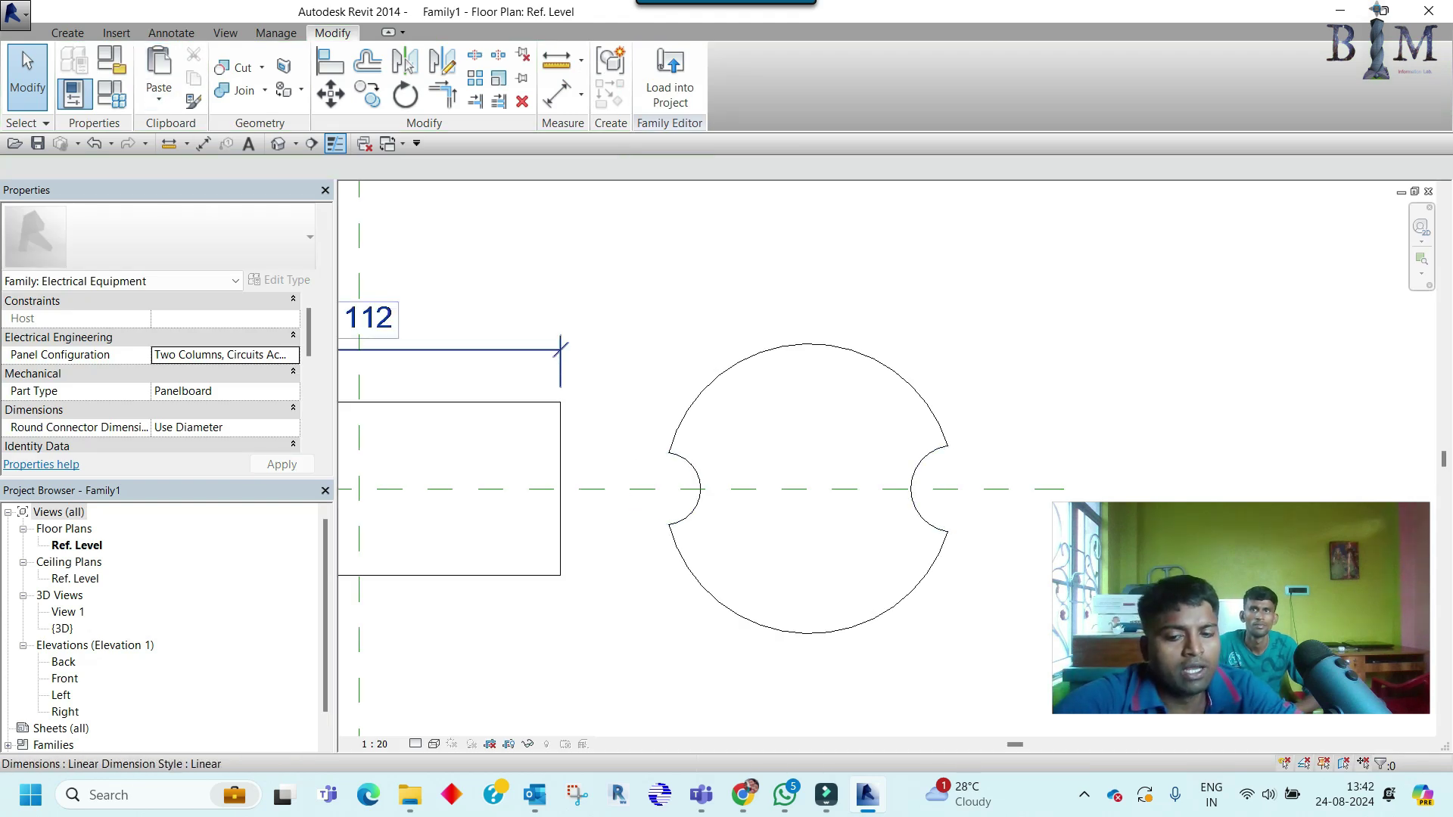
pyautogui.press('r')
pyautogui.press('p')
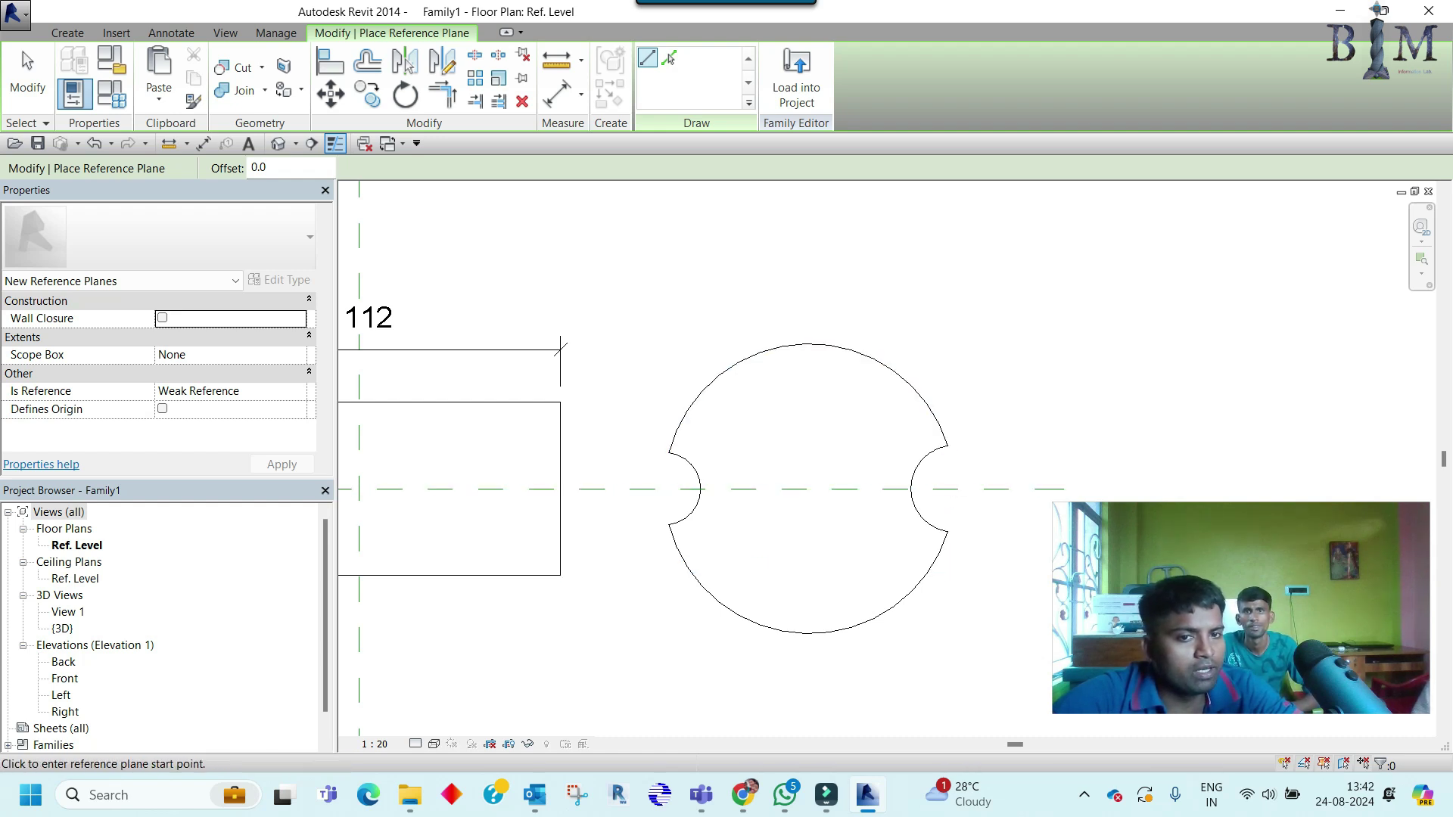
pyautogui.click(948, 446)
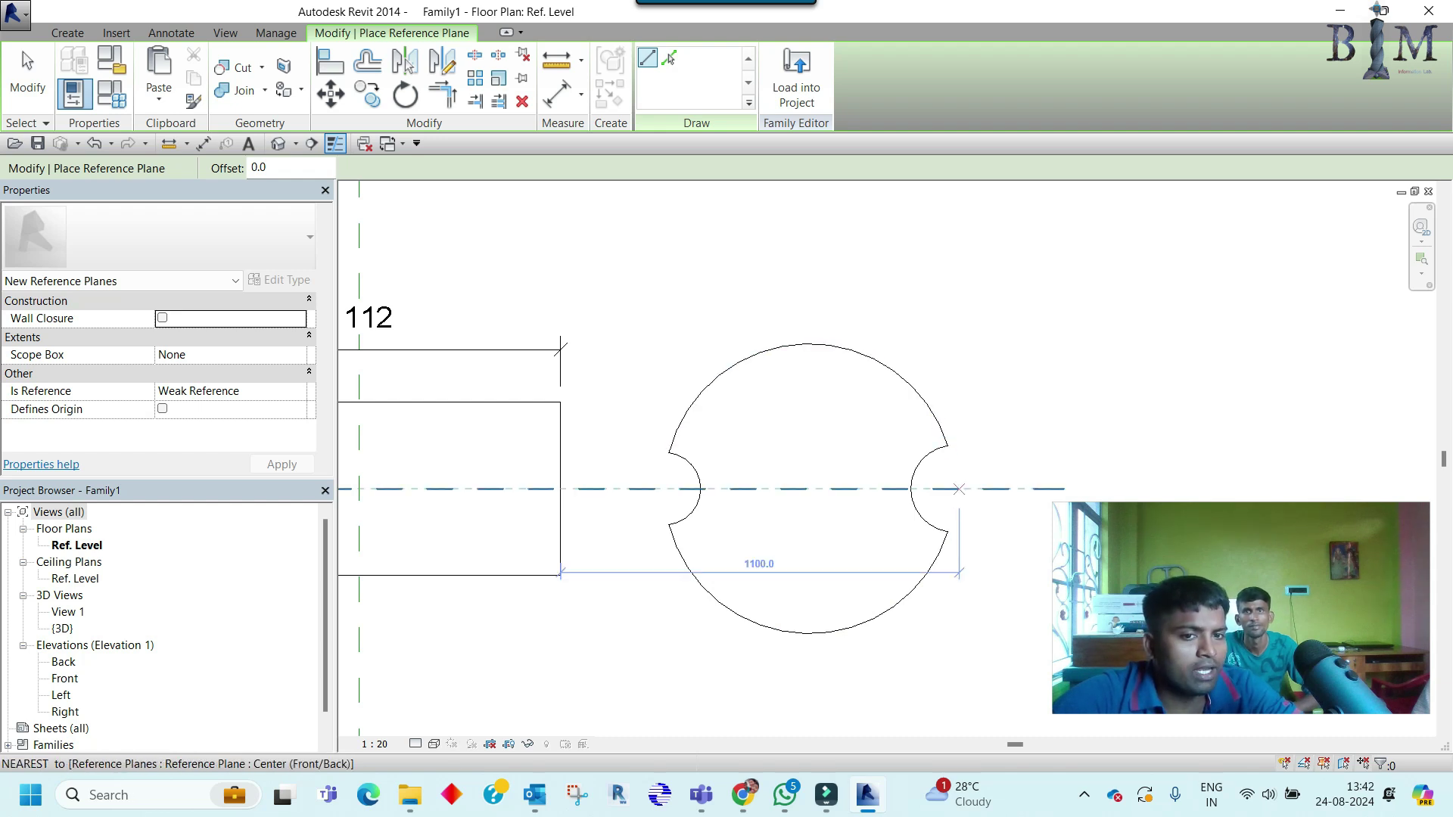
pyautogui.press('Escape')
pyautogui.press('Escape')
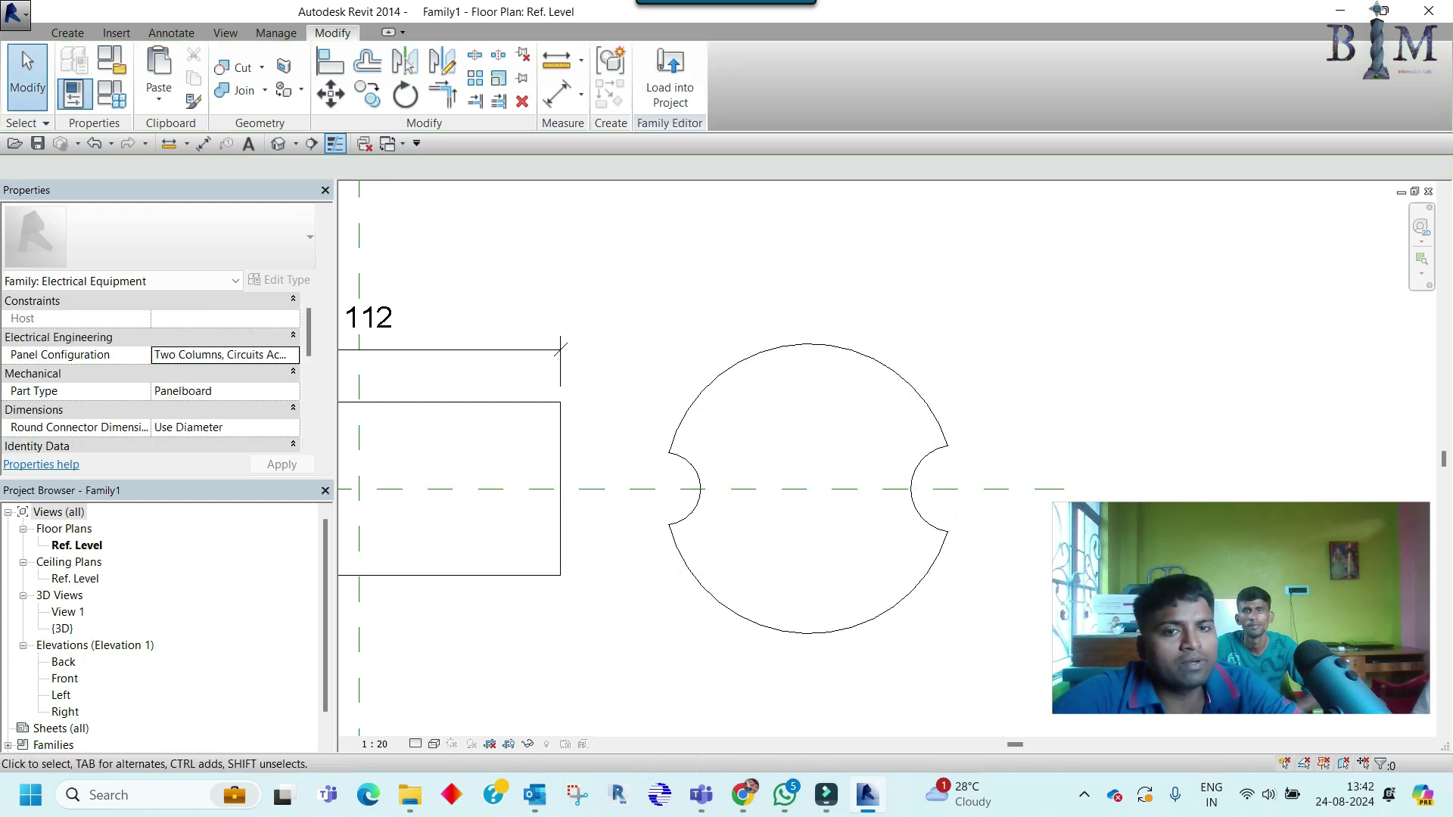
# Step: Draw a 400 mm radius model-line circle centred on the reference-plane intersection
pyautogui.press('l')
pyautogui.press('i')
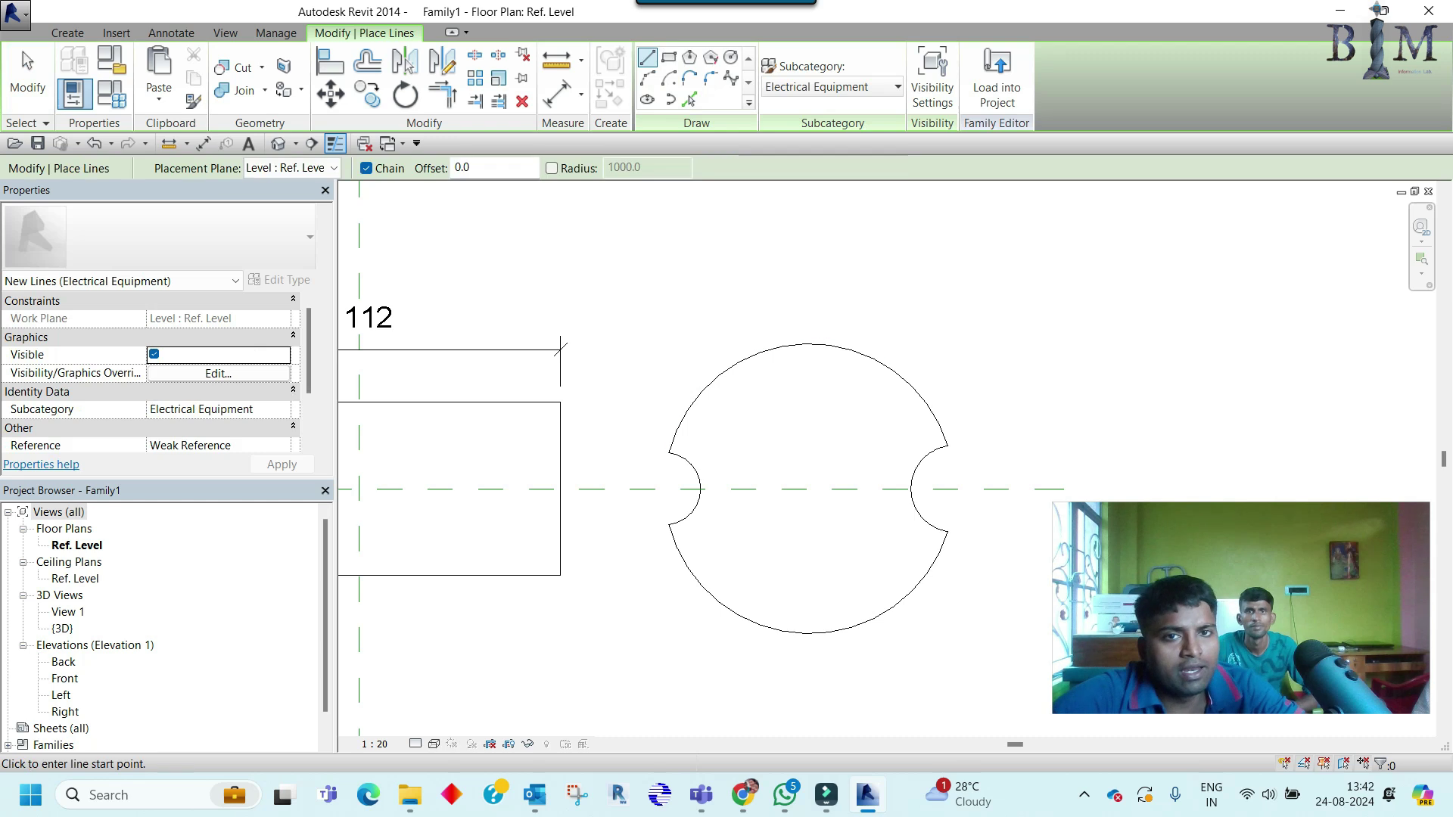
pyautogui.click(731, 56)
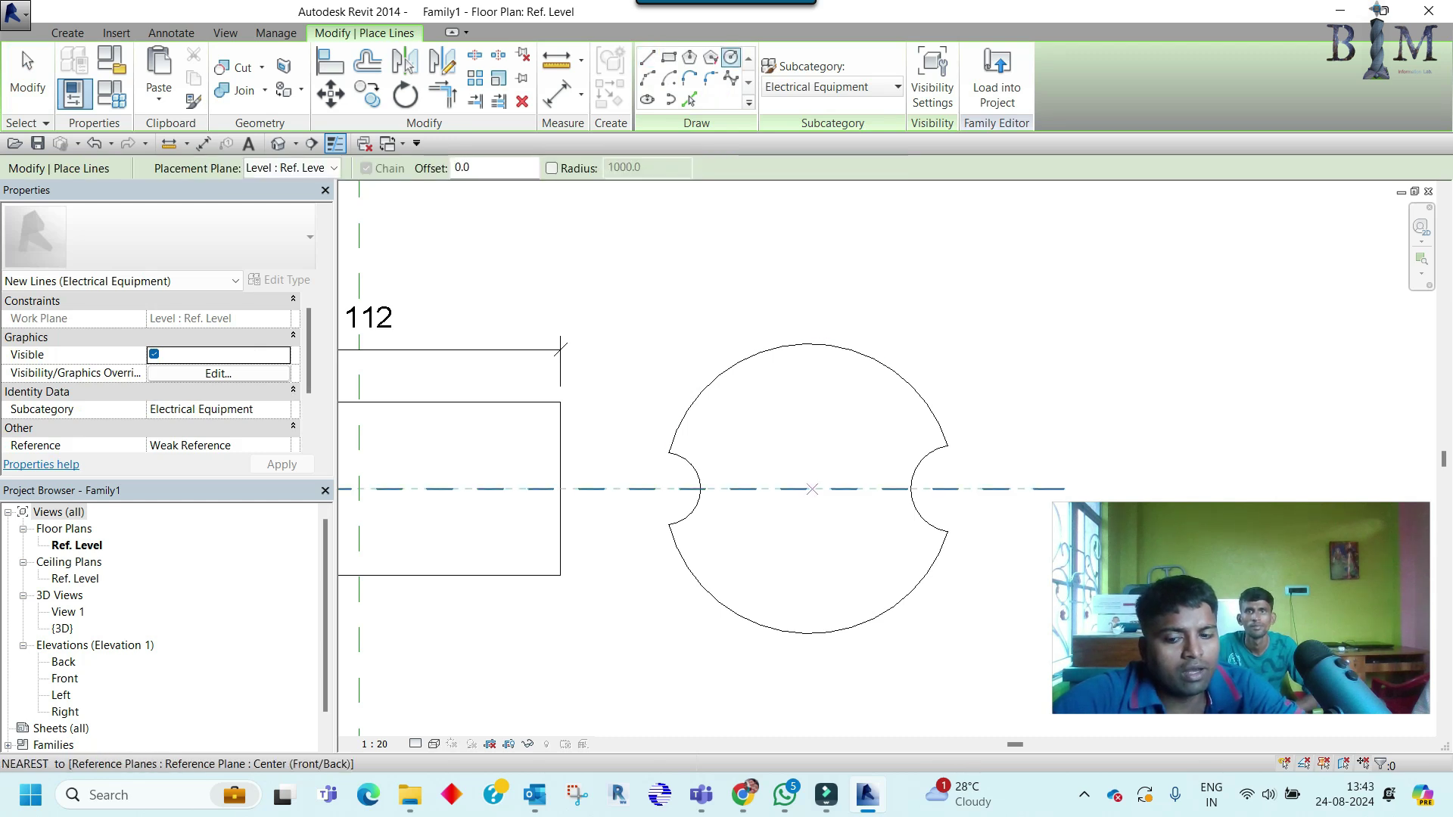
pyautogui.click(810, 489)
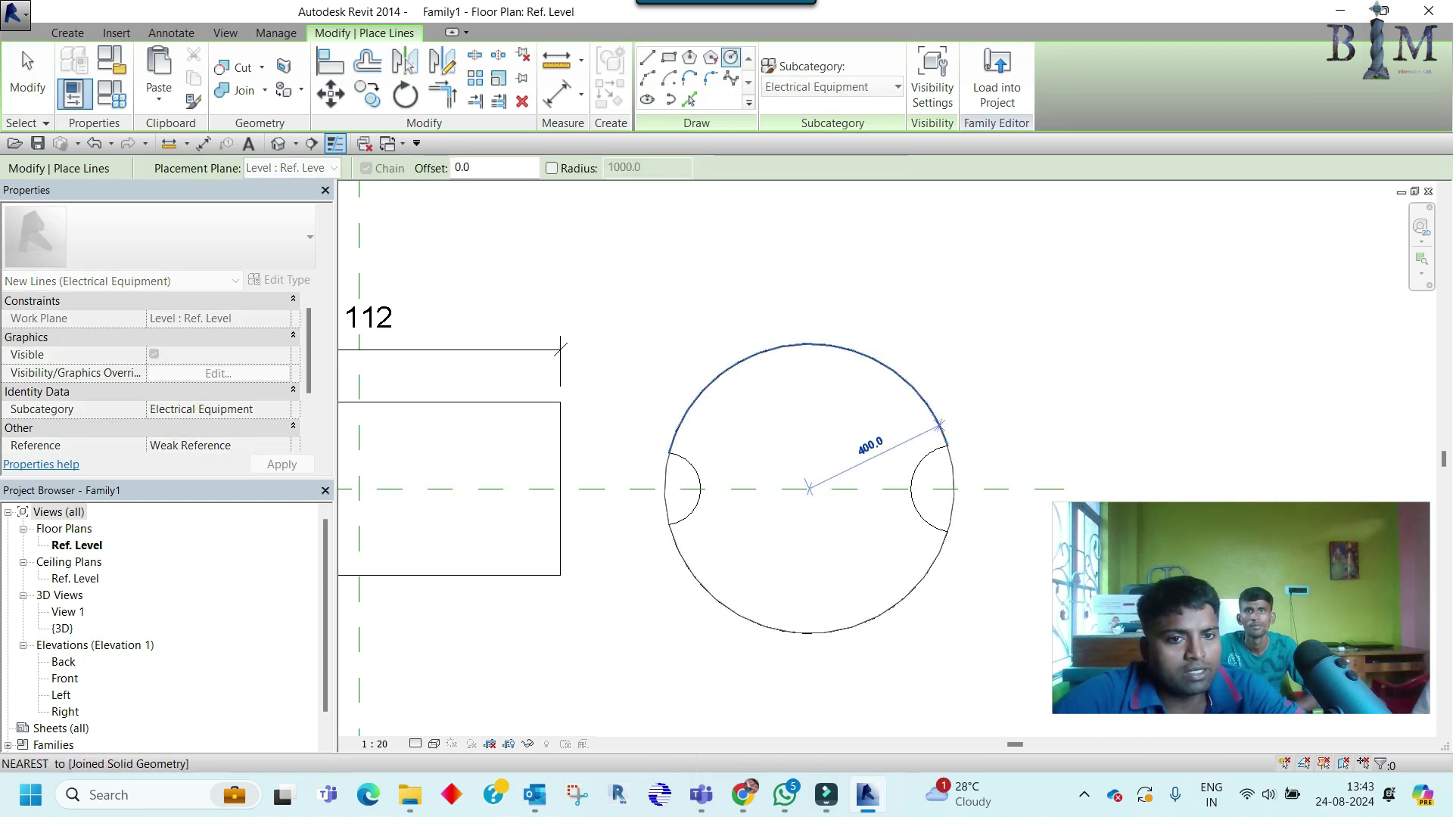
pyautogui.click(941, 425)
pyautogui.press('Escape')
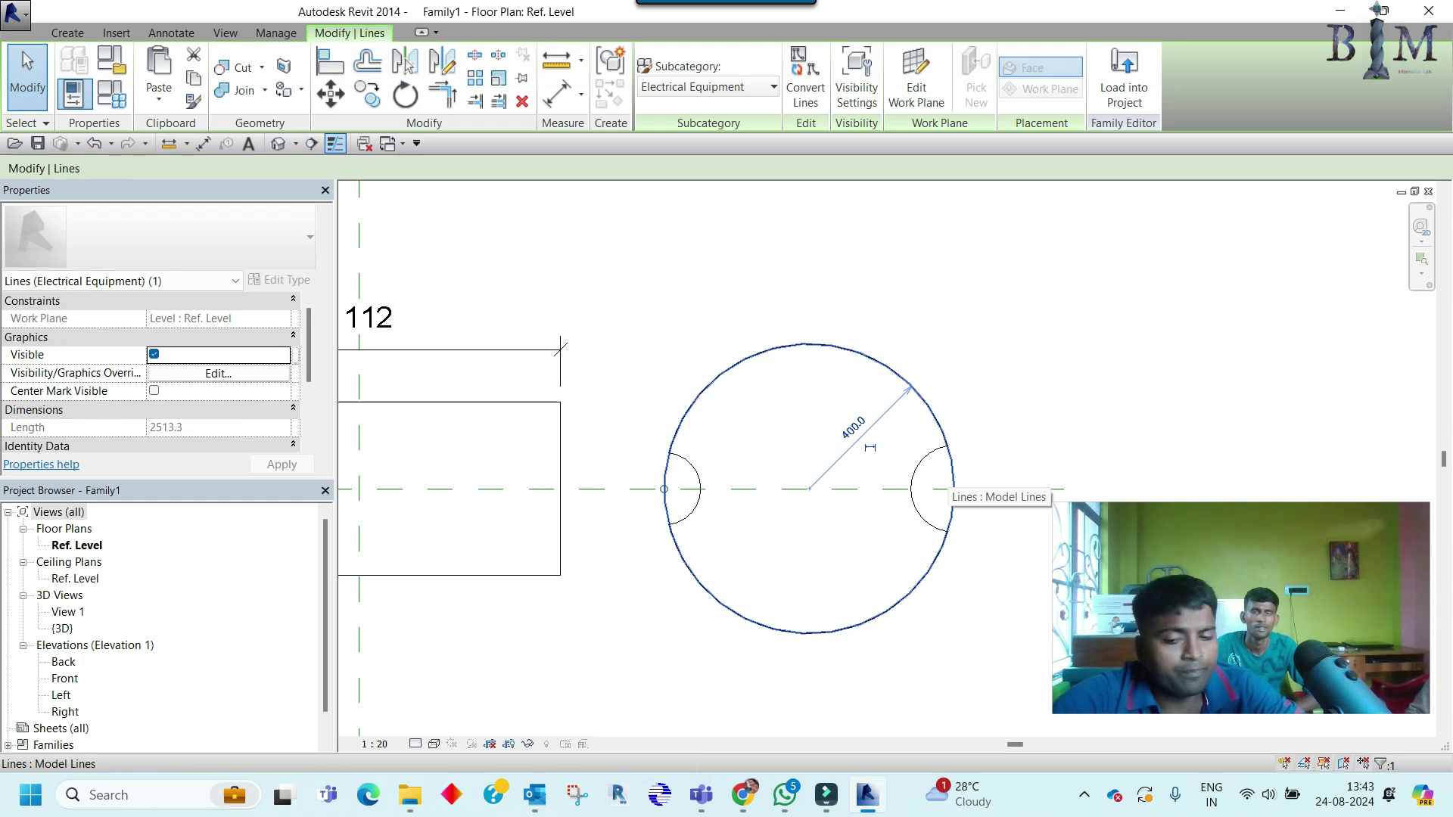
# Step: Inspect the new circle in the 3D view, then return to the Ref. Level plan
pyautogui.hotkey('ctrl', 'Tab')
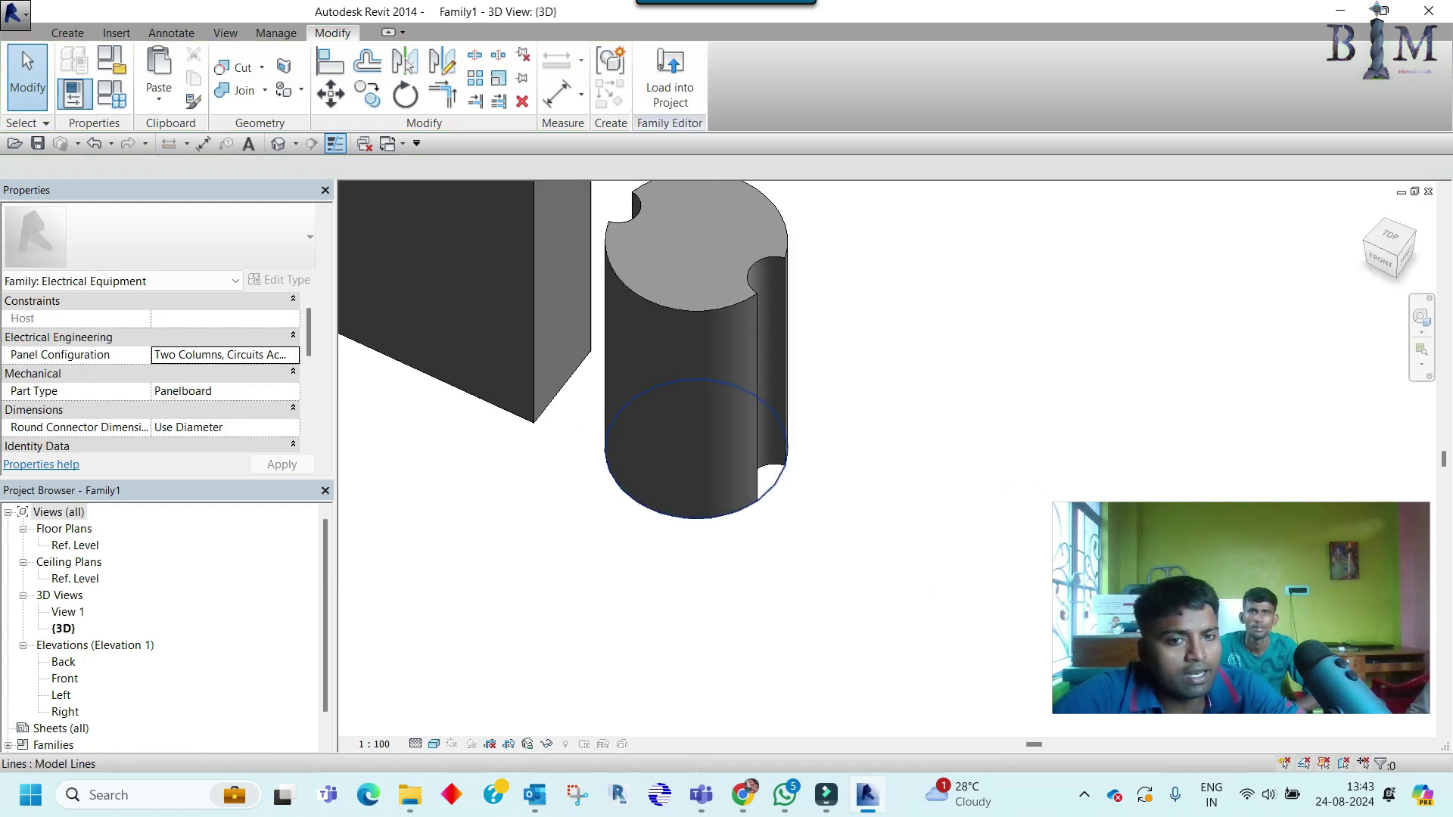
pyautogui.click(745, 392)
pyautogui.keyDown('shift'); pyautogui.moveTo(745, 392); pyautogui.dragTo(553, 358, button='middle'); pyautogui.keyUp('shift')
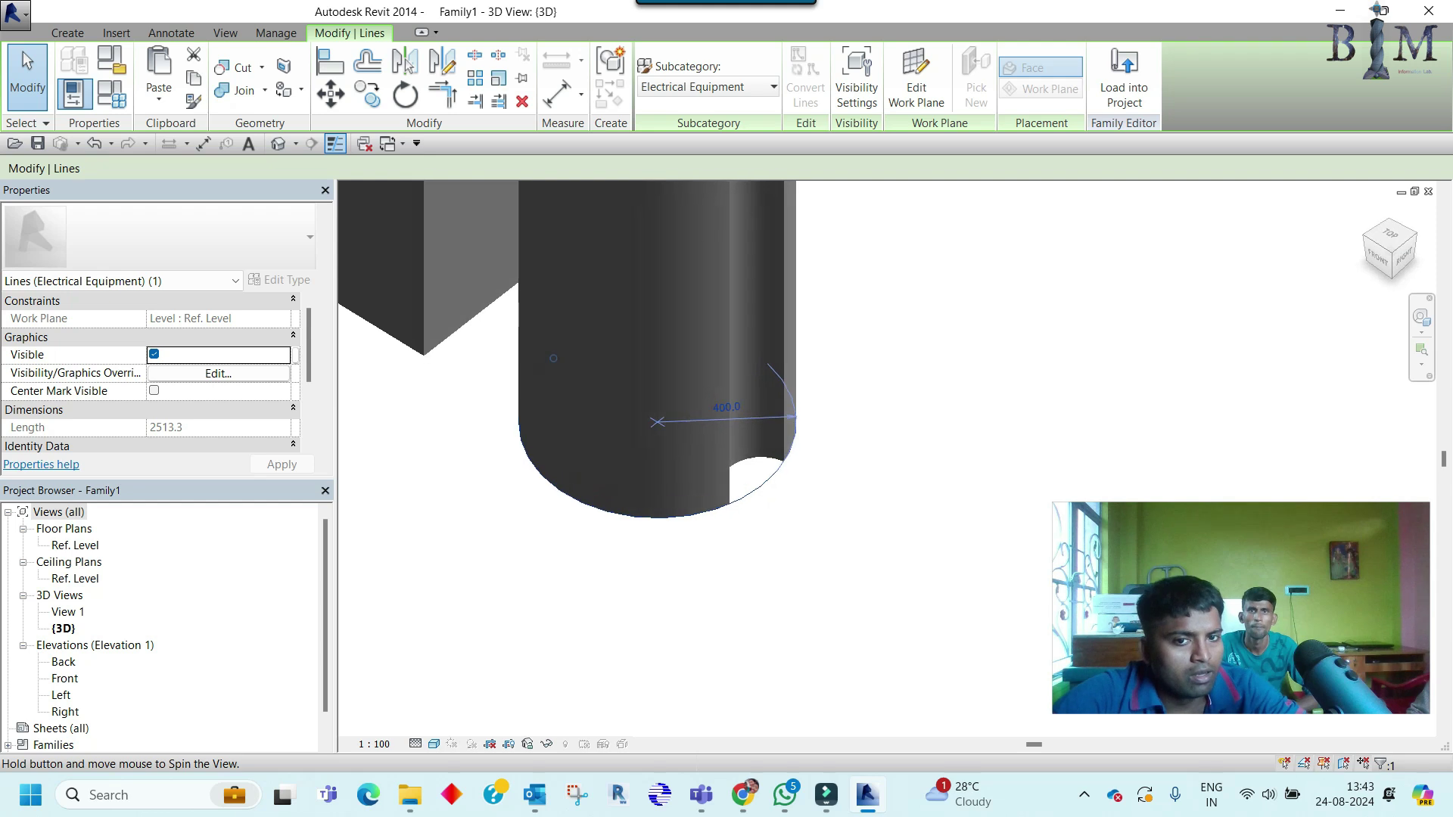
pyautogui.press('Escape')
pyautogui.hotkey('ctrl', 'Tab')
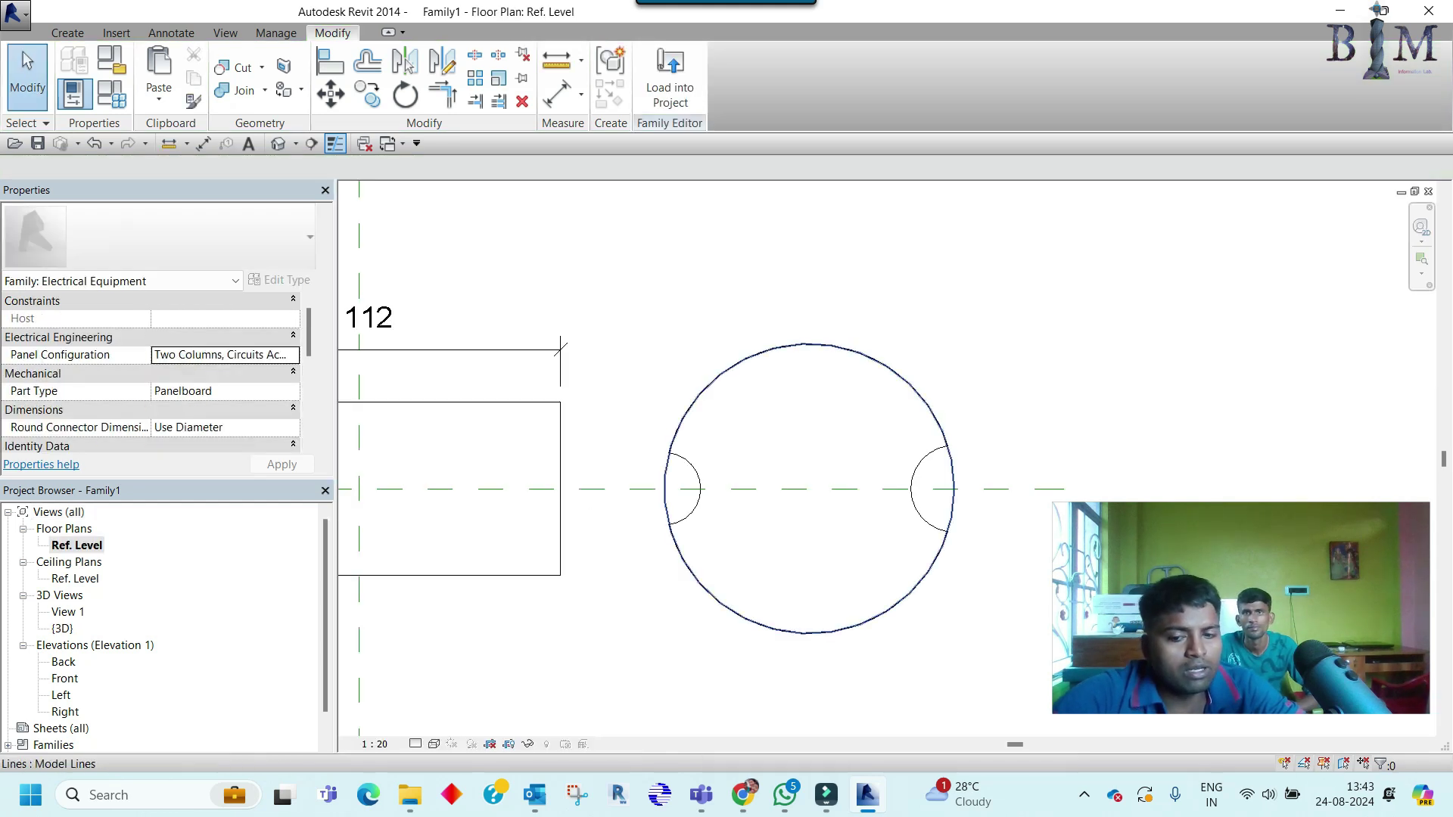
pyautogui.moveTo(953, 496); pyautogui.dragTo(943, 548, button='middle')
# Step: Add a vertical reference plane at the circle's right edge
pyautogui.press('r')
pyautogui.press('p')
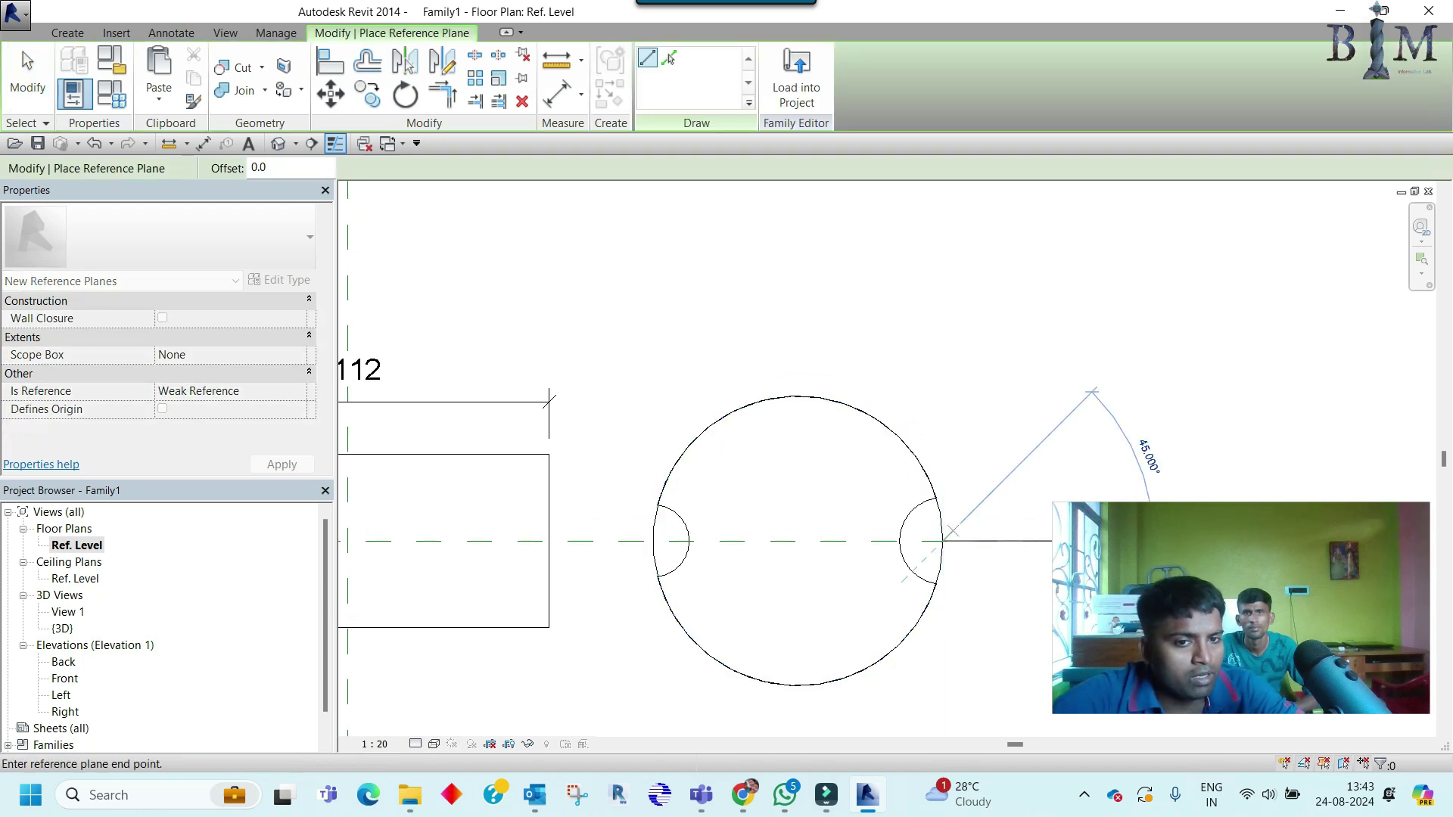
pyautogui.scroll(2, 942, 548)
pyautogui.scroll(1, 941, 539)
pyautogui.click(941, 536)
pyautogui.scroll(-2, 941, 454)
pyautogui.click(940, 341)
pyautogui.press('Escape')
pyautogui.press('Escape')
# Step: Add a vertical reference plane at the circle's left edge
pyautogui.scroll(-2, 938, 408)
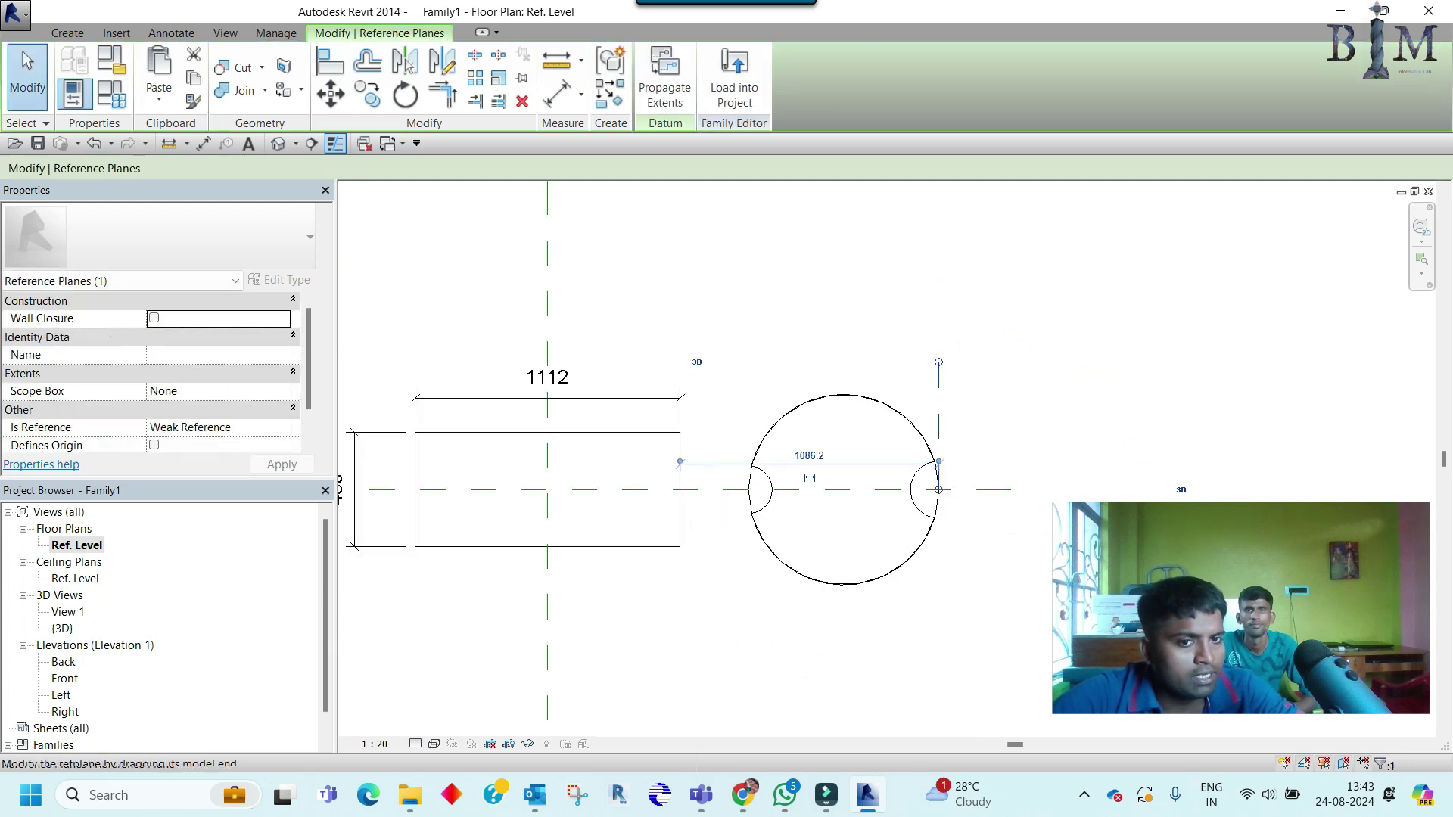
pyautogui.press('r')
pyautogui.press('p')
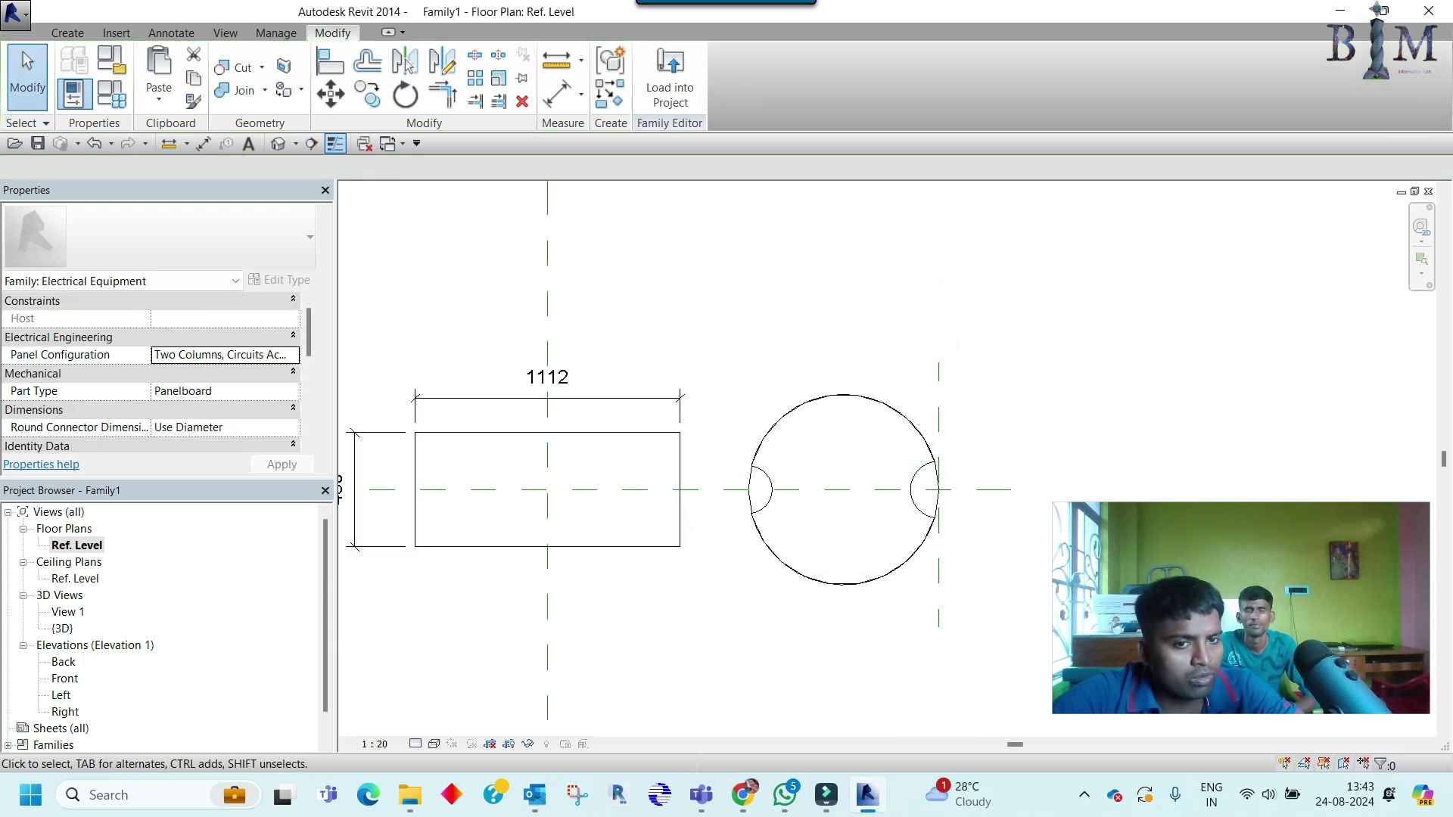
pyautogui.click(747, 490)
pyautogui.click(748, 346)
pyautogui.press('Escape')
pyautogui.press('Escape')
# Step: Select the reference plane and the circle to check their distances
pyautogui.click(747, 363)
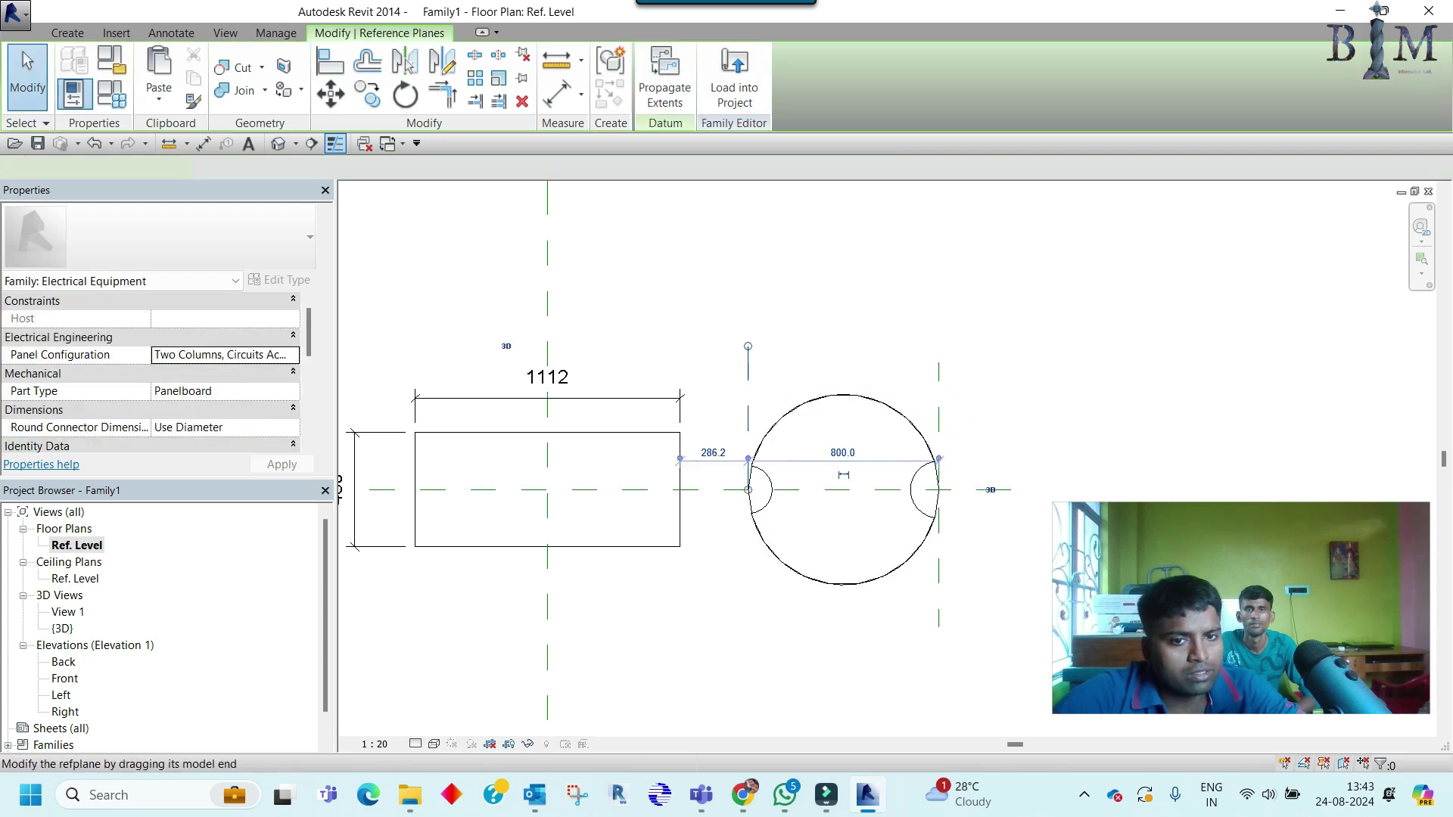
pyautogui.press('Escape')
pyautogui.scroll(2, 750, 472)
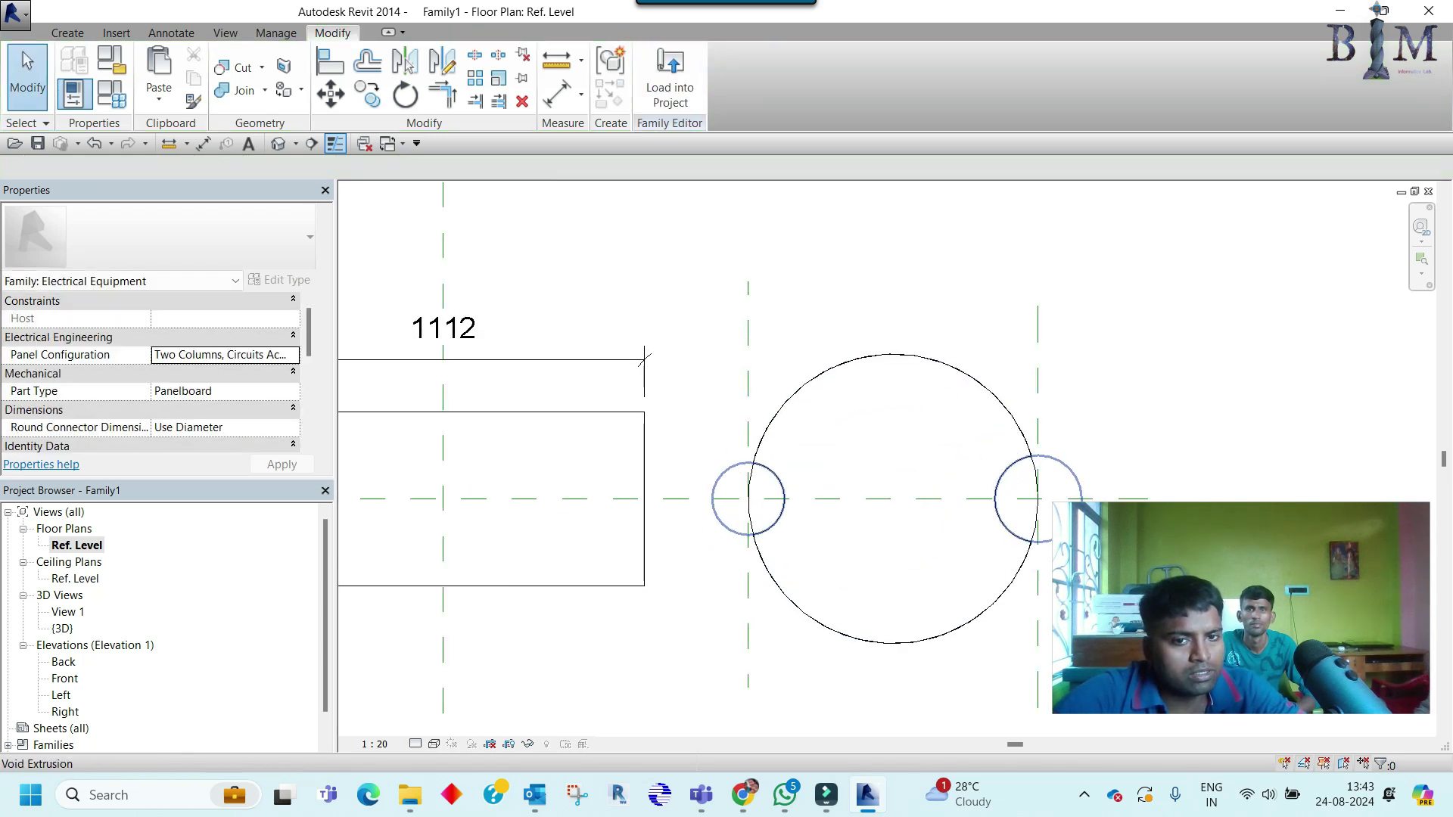
pyautogui.click(753, 471)
pyautogui.press('Escape')
pyautogui.scroll(-1, 742, 515)
pyautogui.scroll(-1, 741, 514)
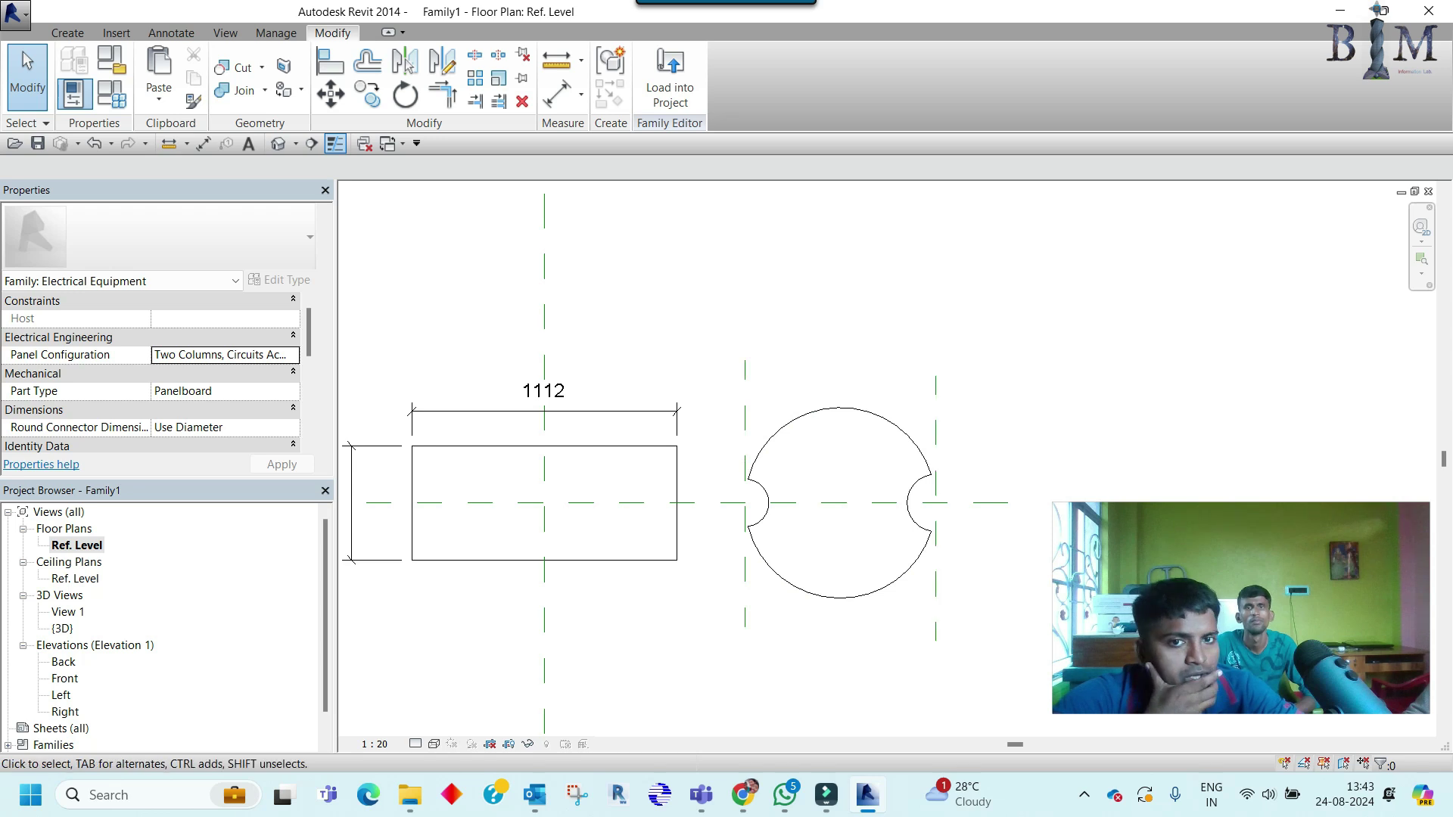
# Step: Reload Family1 with overwrite and place an 800 dimension across the round body's edges
pyautogui.click(670, 76)
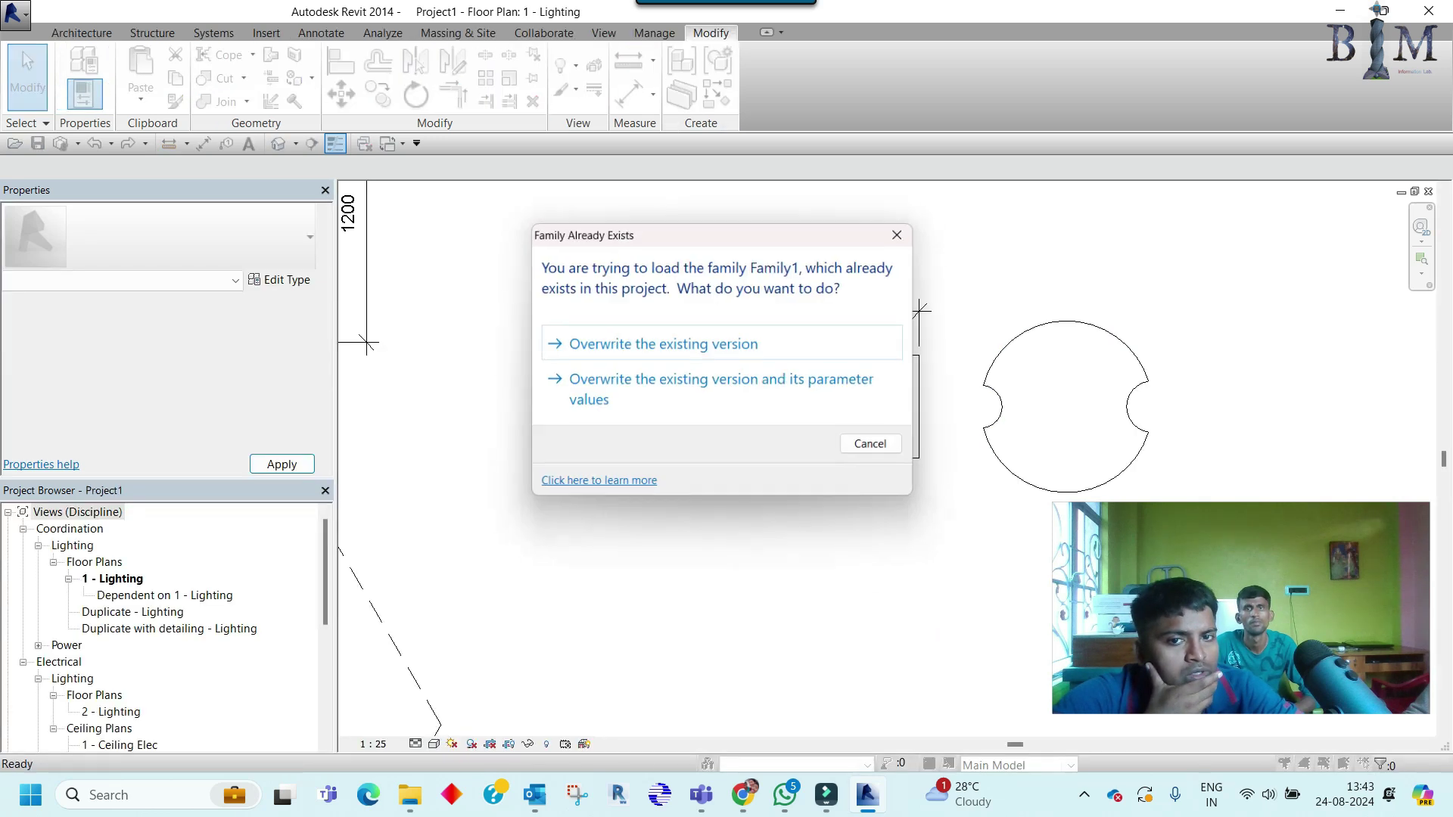
pyautogui.click(723, 382)
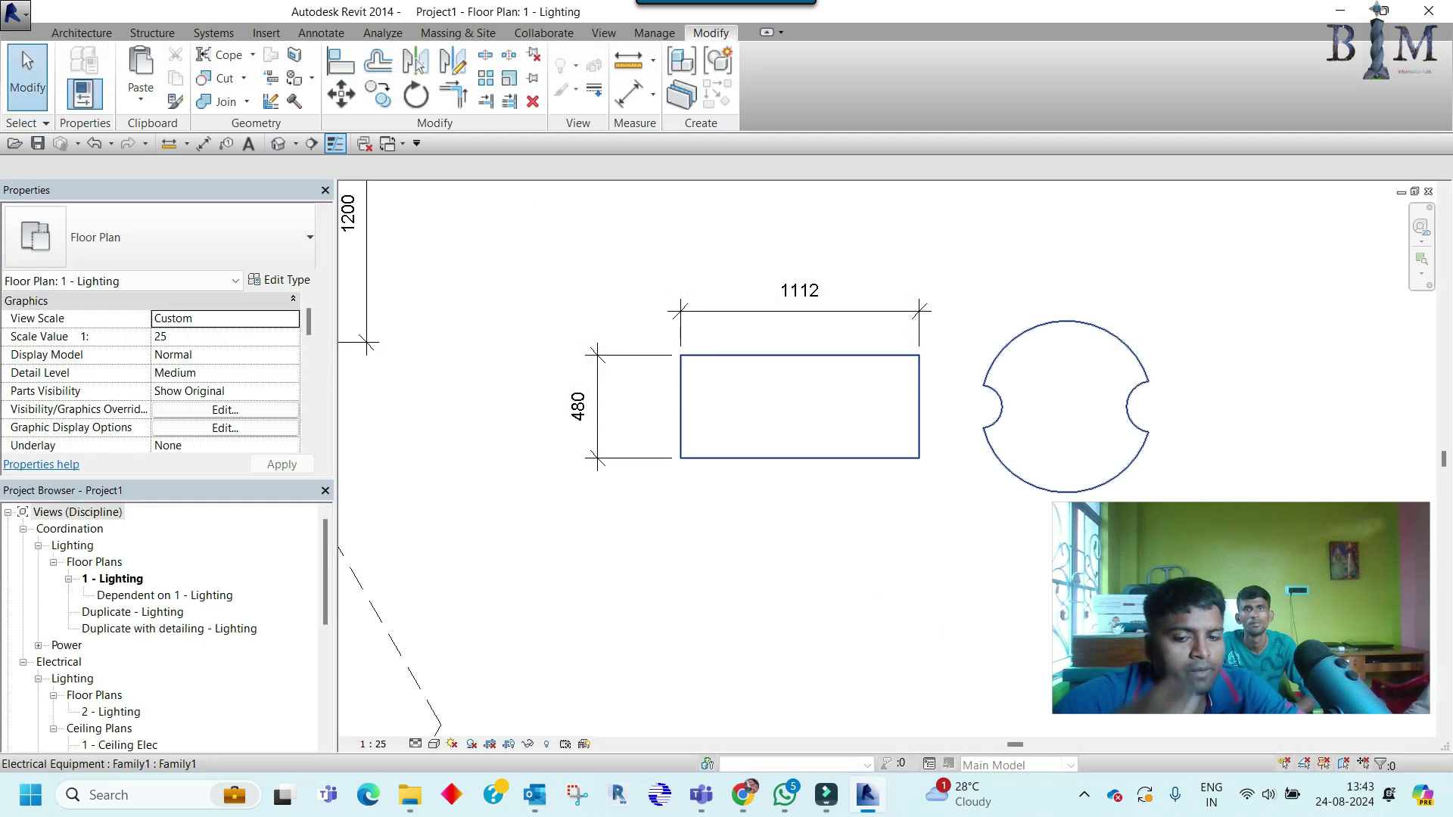
pyautogui.press('i')
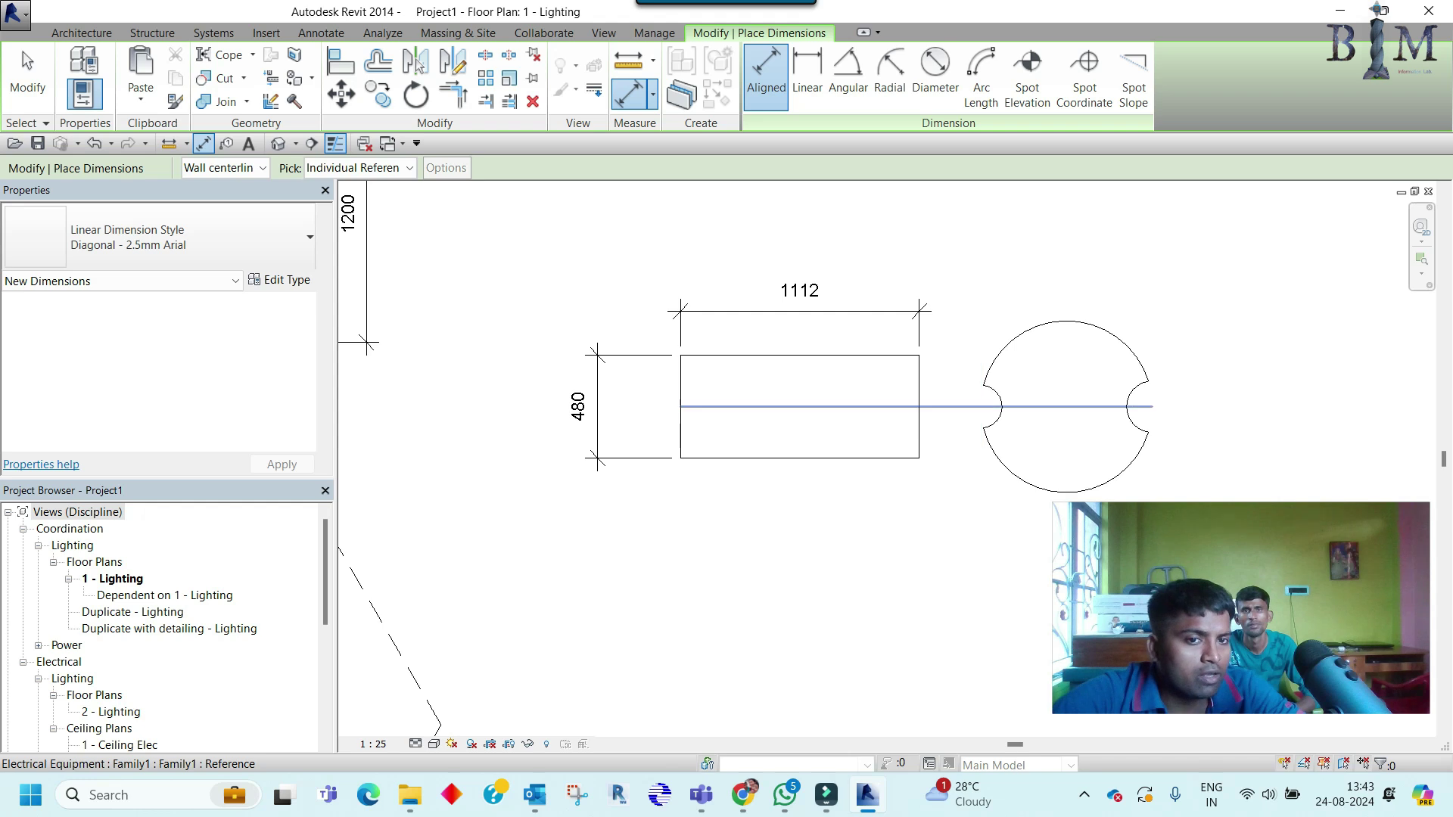
pyautogui.click(981, 437)
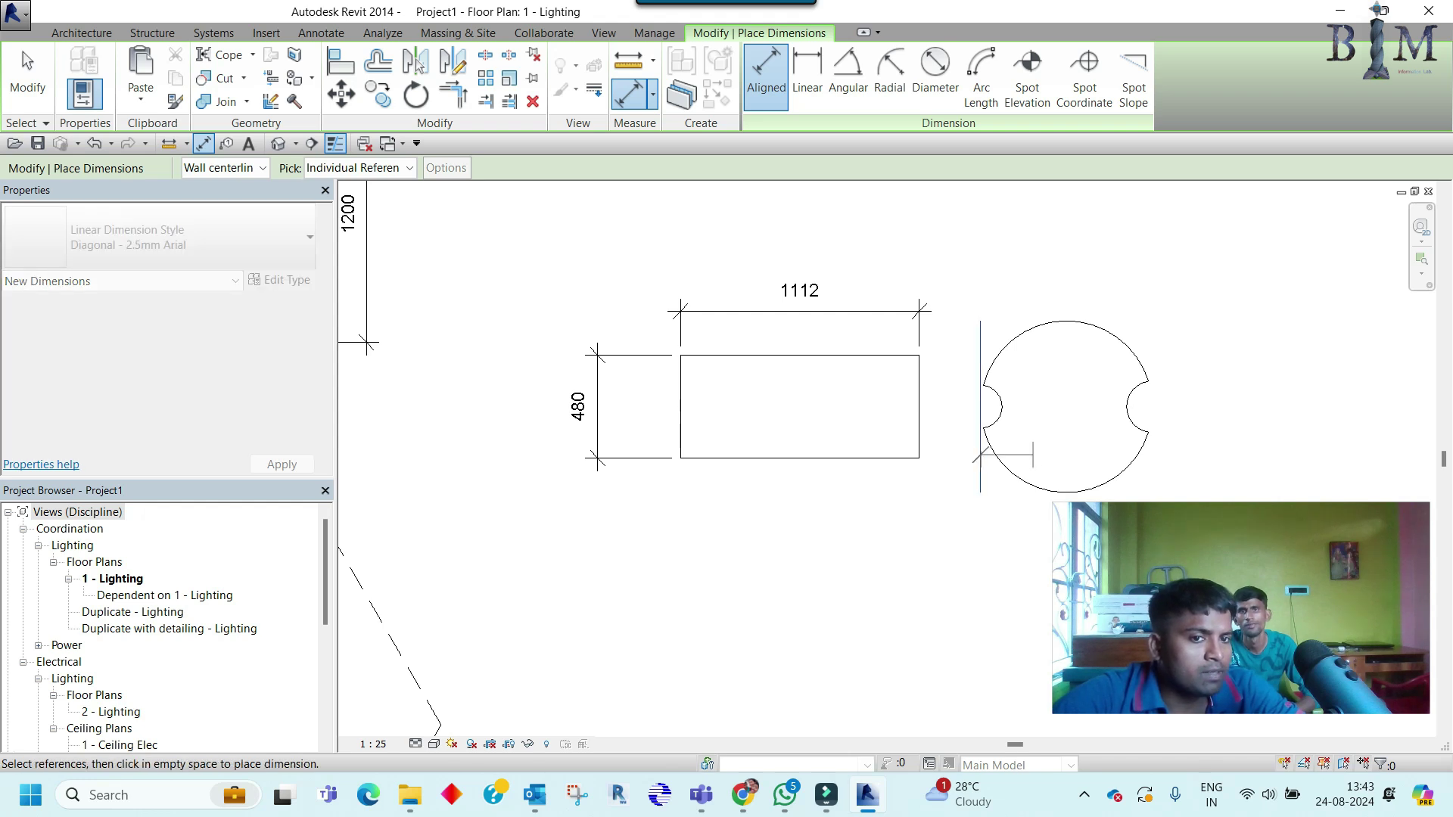
pyautogui.click(1148, 401)
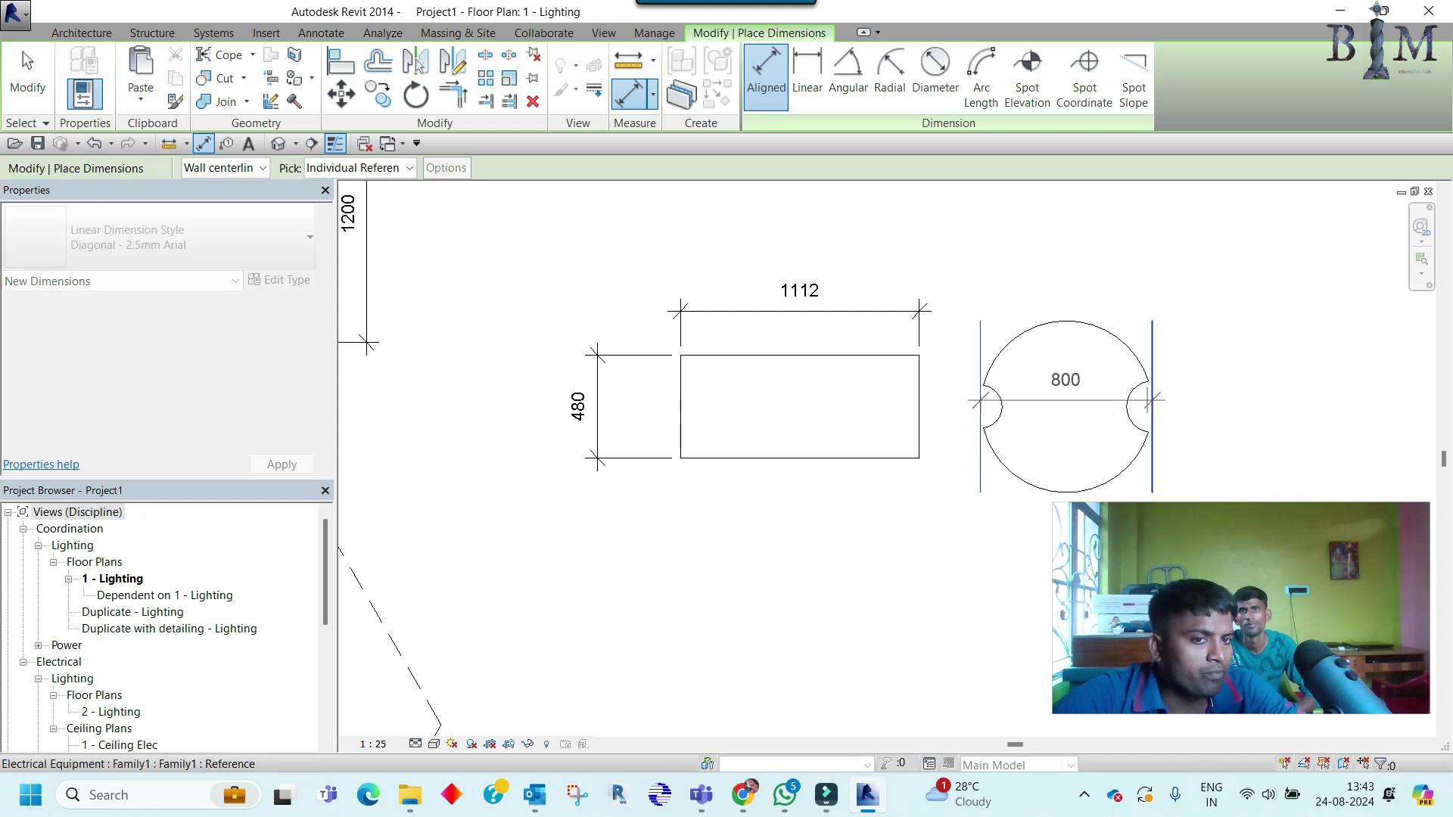
pyautogui.scroll(-2, 965, 439)
pyautogui.click(1105, 333)
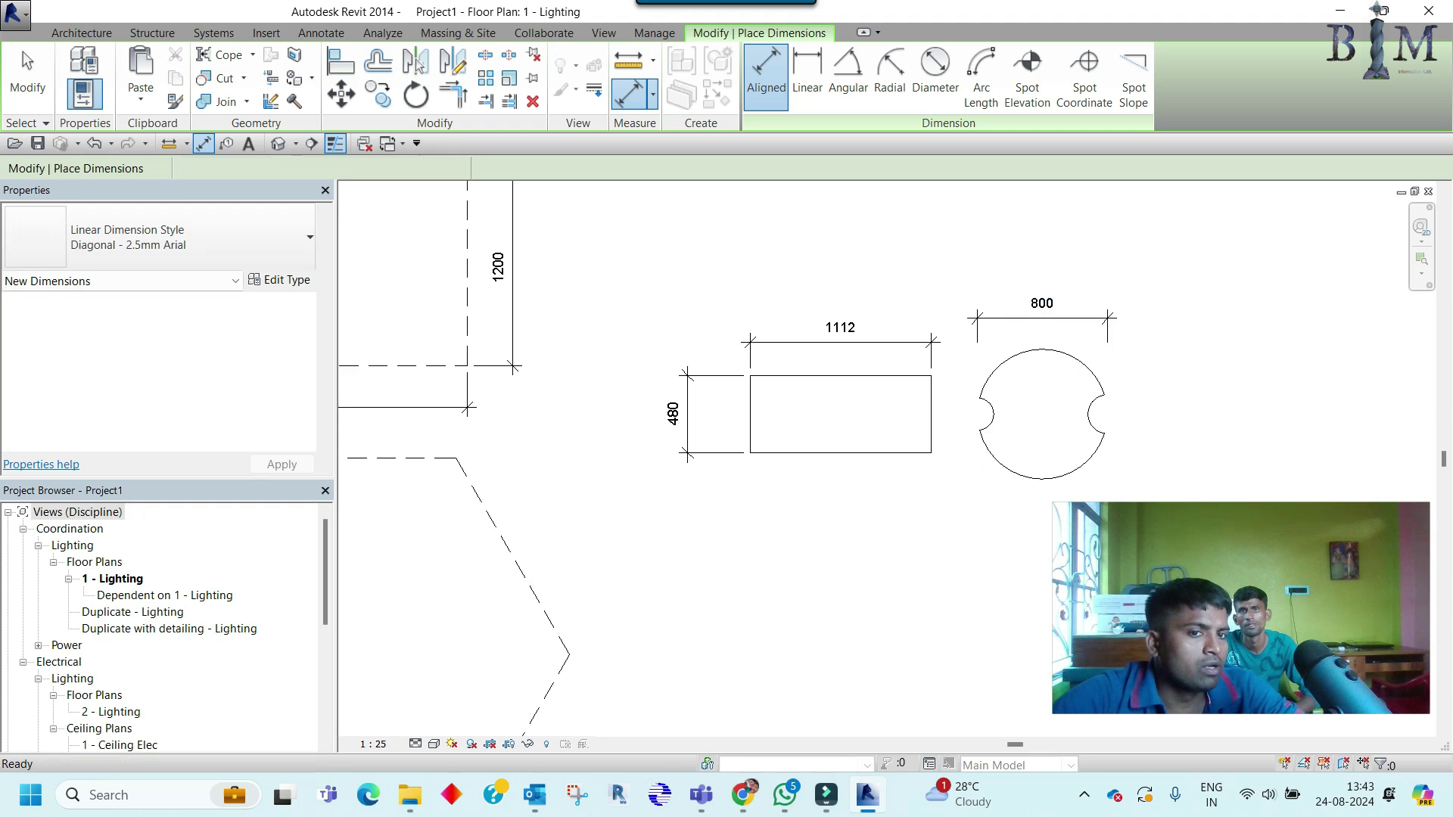
pyautogui.press('Escape')
pyautogui.press('Escape')
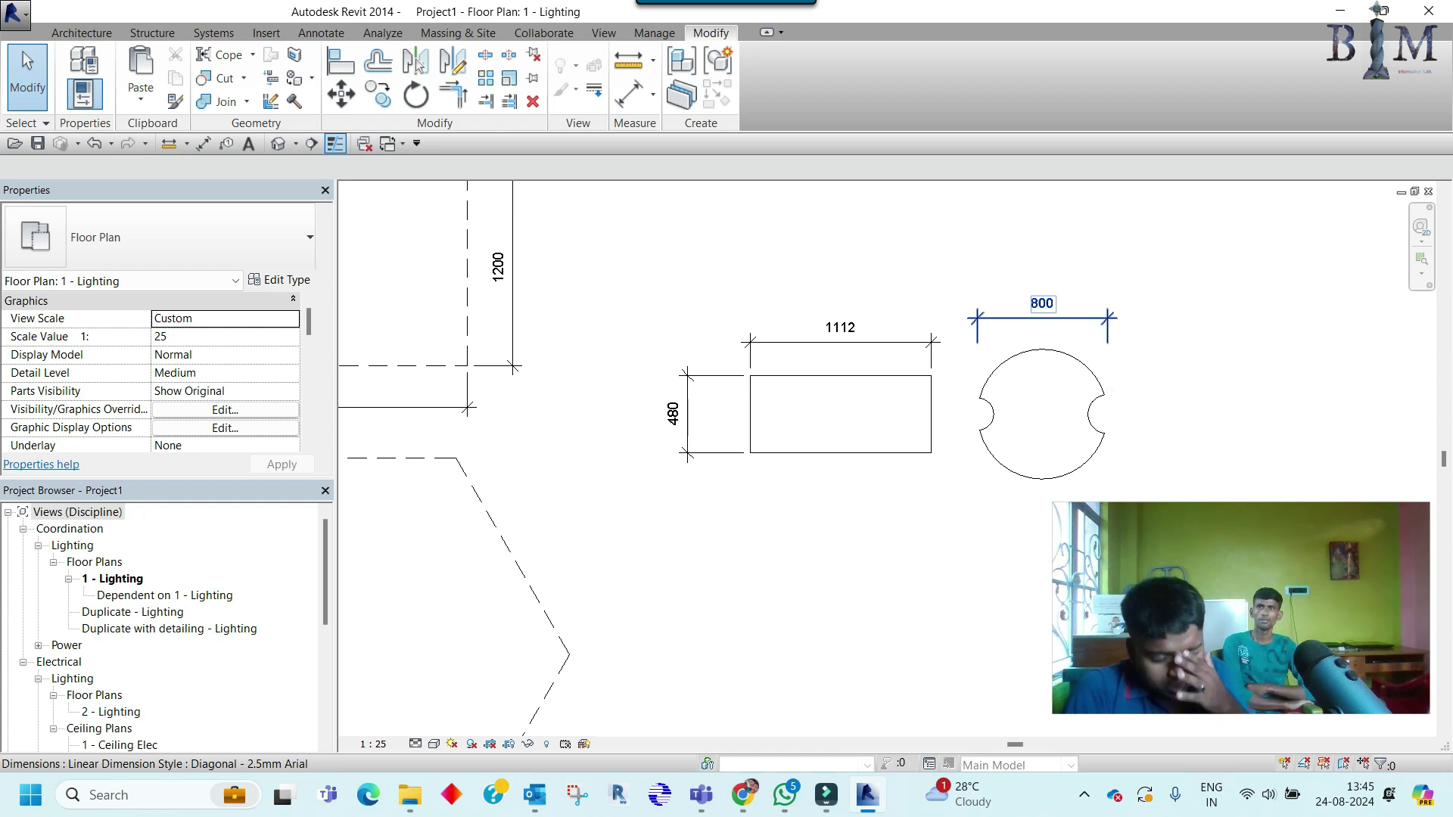
# Step: Zoom to fit and draw a 4200 rectangular duct in the plan
pyautogui.press('Escape')
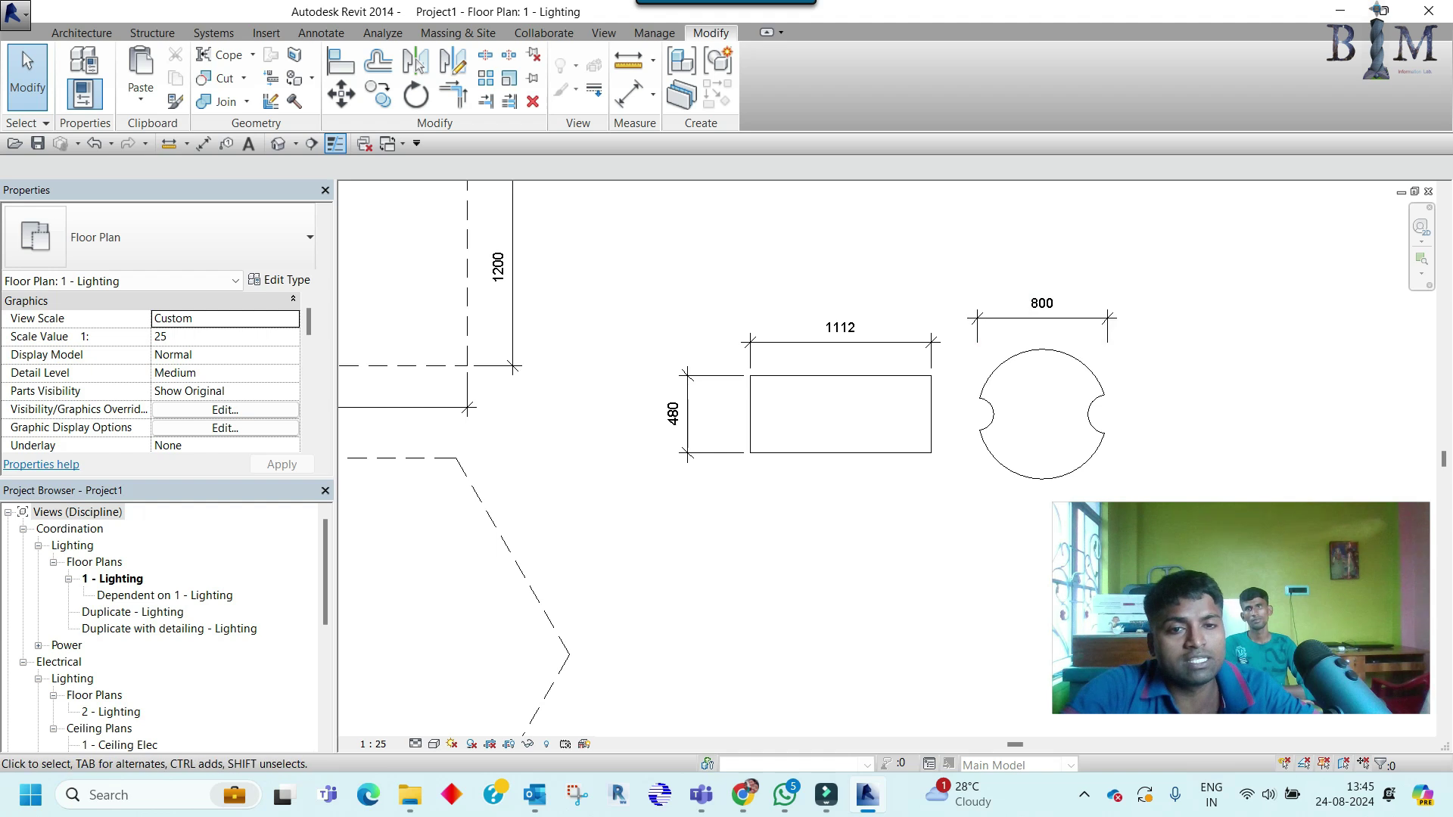
pyautogui.press('z')
pyautogui.press('f')
pyautogui.press('t')
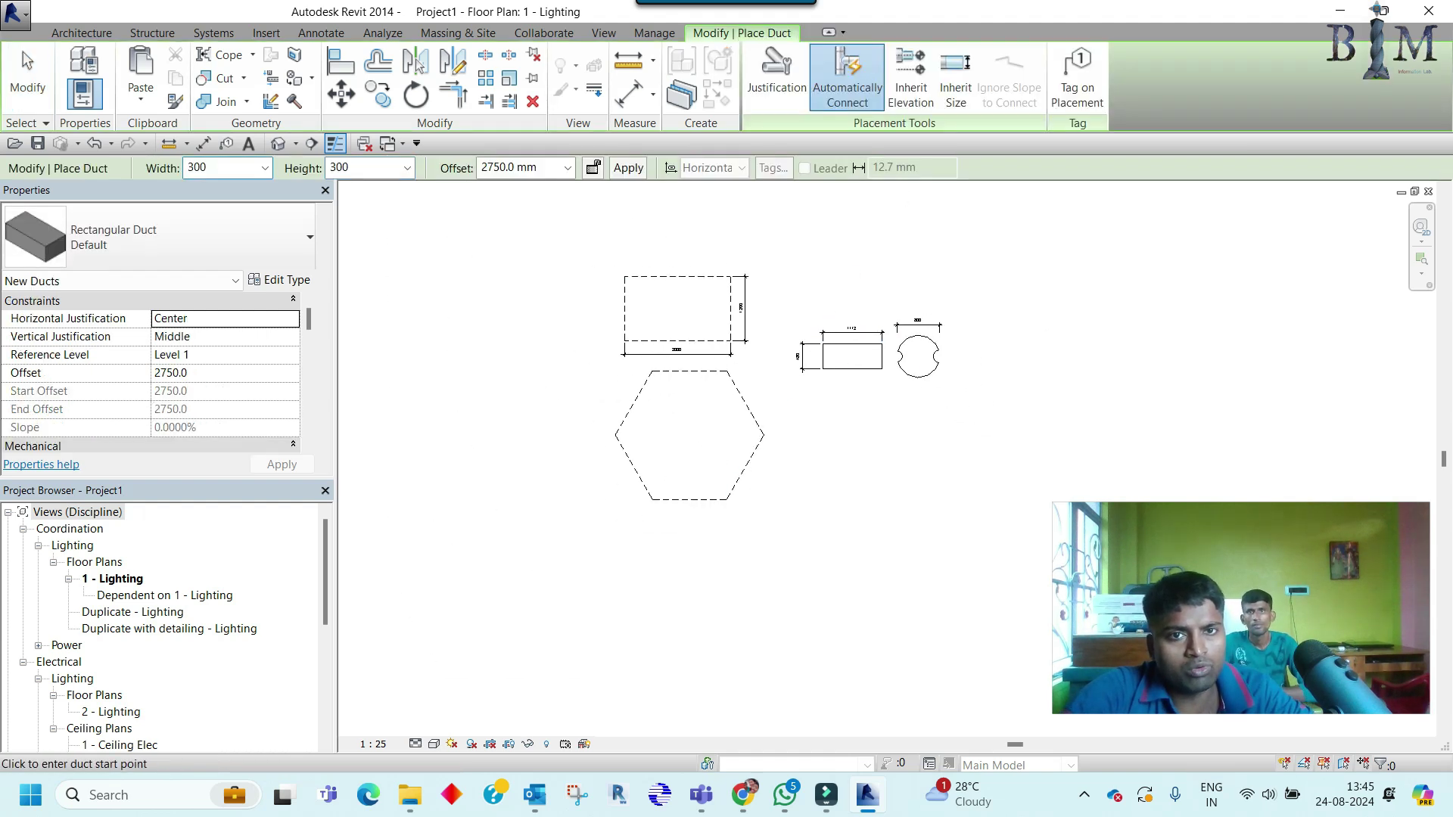
pyautogui.moveTo(770, 499)
pyautogui.mouseDown(button='middle')
pyautogui.moveTo(746, 437)
pyautogui.moveTo(680, 366)
pyautogui.mouseUp(button='middle')
pyautogui.click(715, 284)
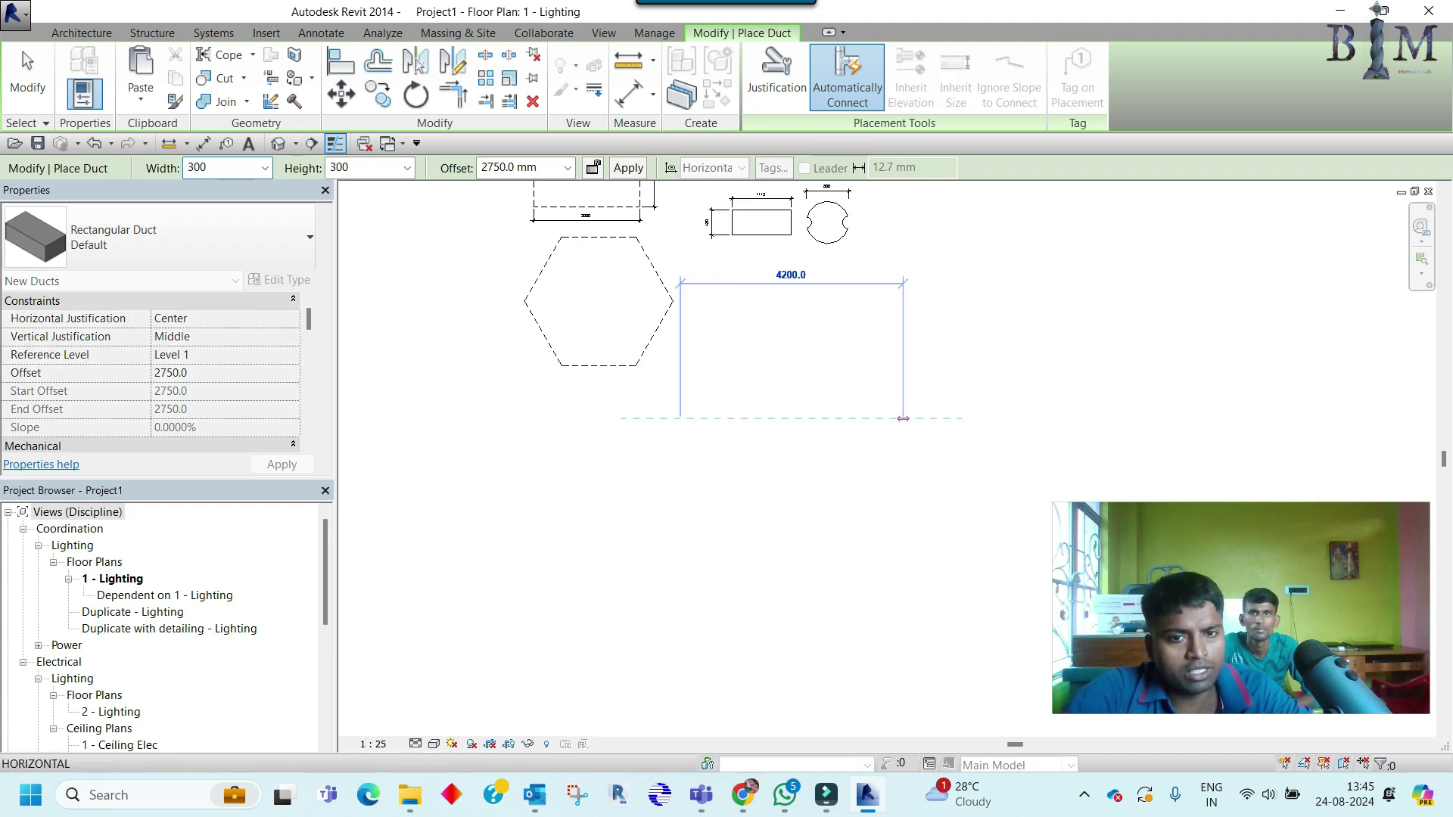
pyautogui.press('Escape')
pyautogui.press('Escape')
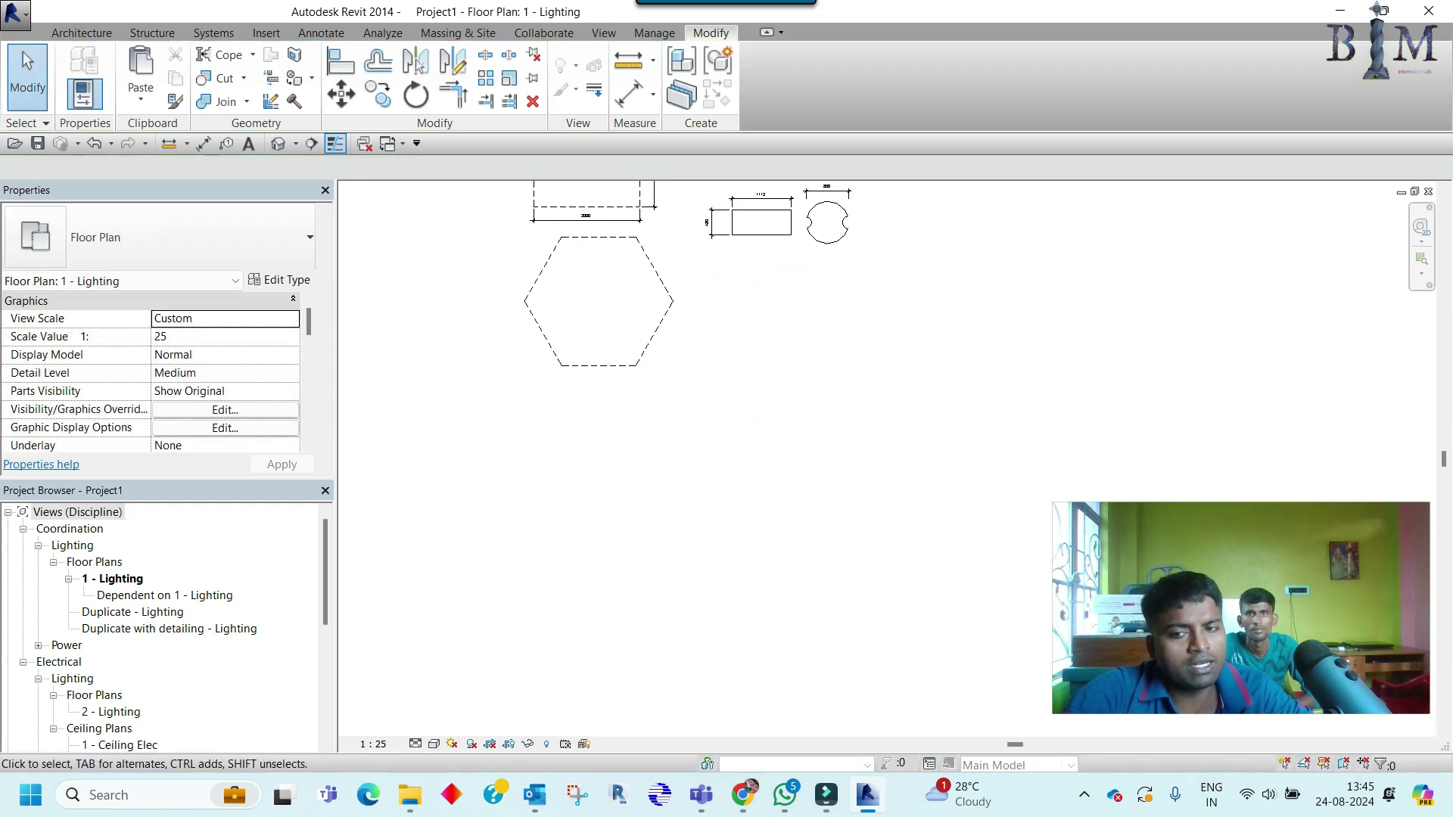
# Step: Make all categories visible in the plan's Visibility/Graphics and zoom to fit
pyautogui.press('v')
pyautogui.press('v')
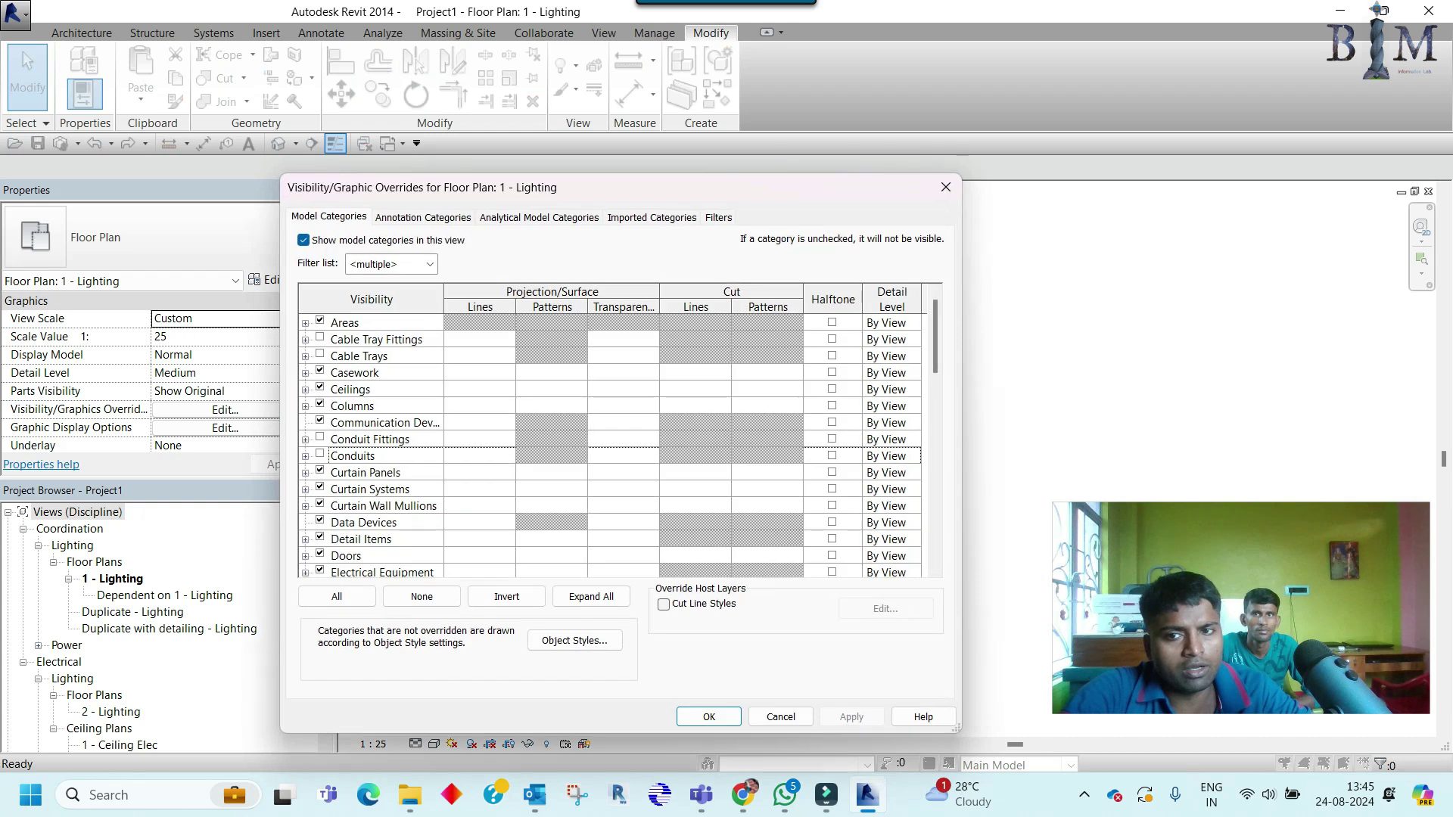
pyautogui.click(336, 596)
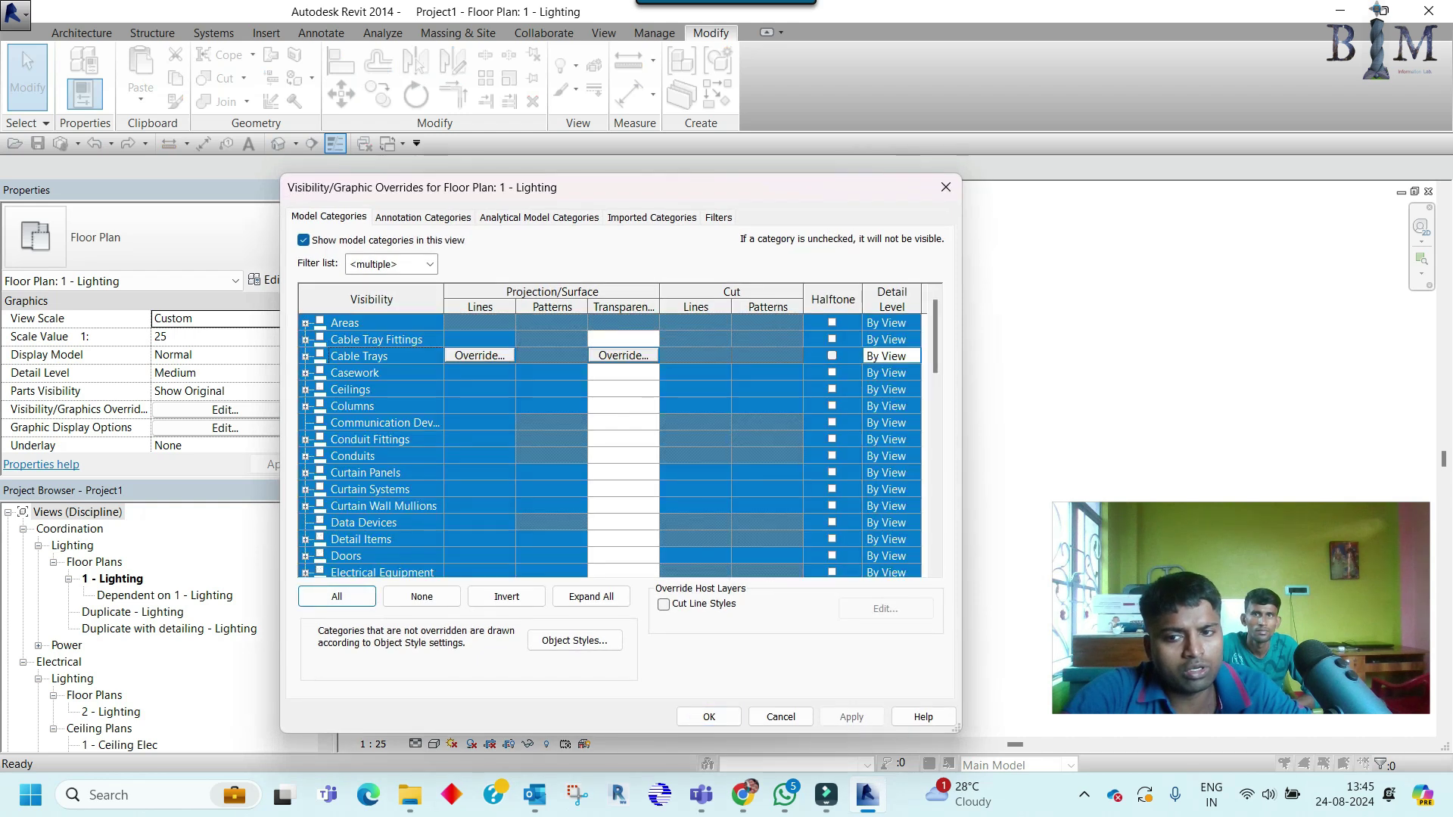
pyautogui.press('Return')
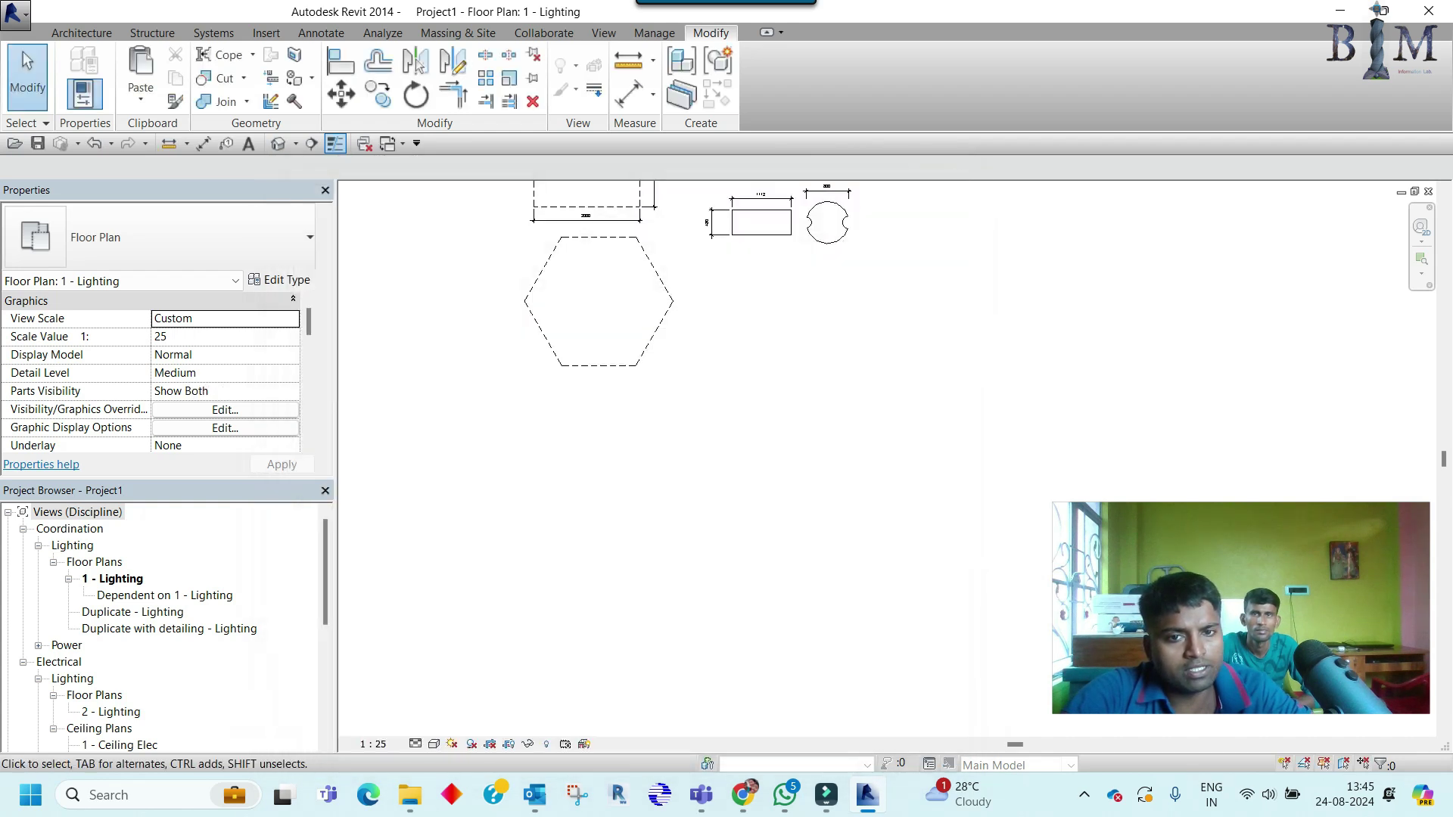
pyautogui.press('z')
pyautogui.press('f')
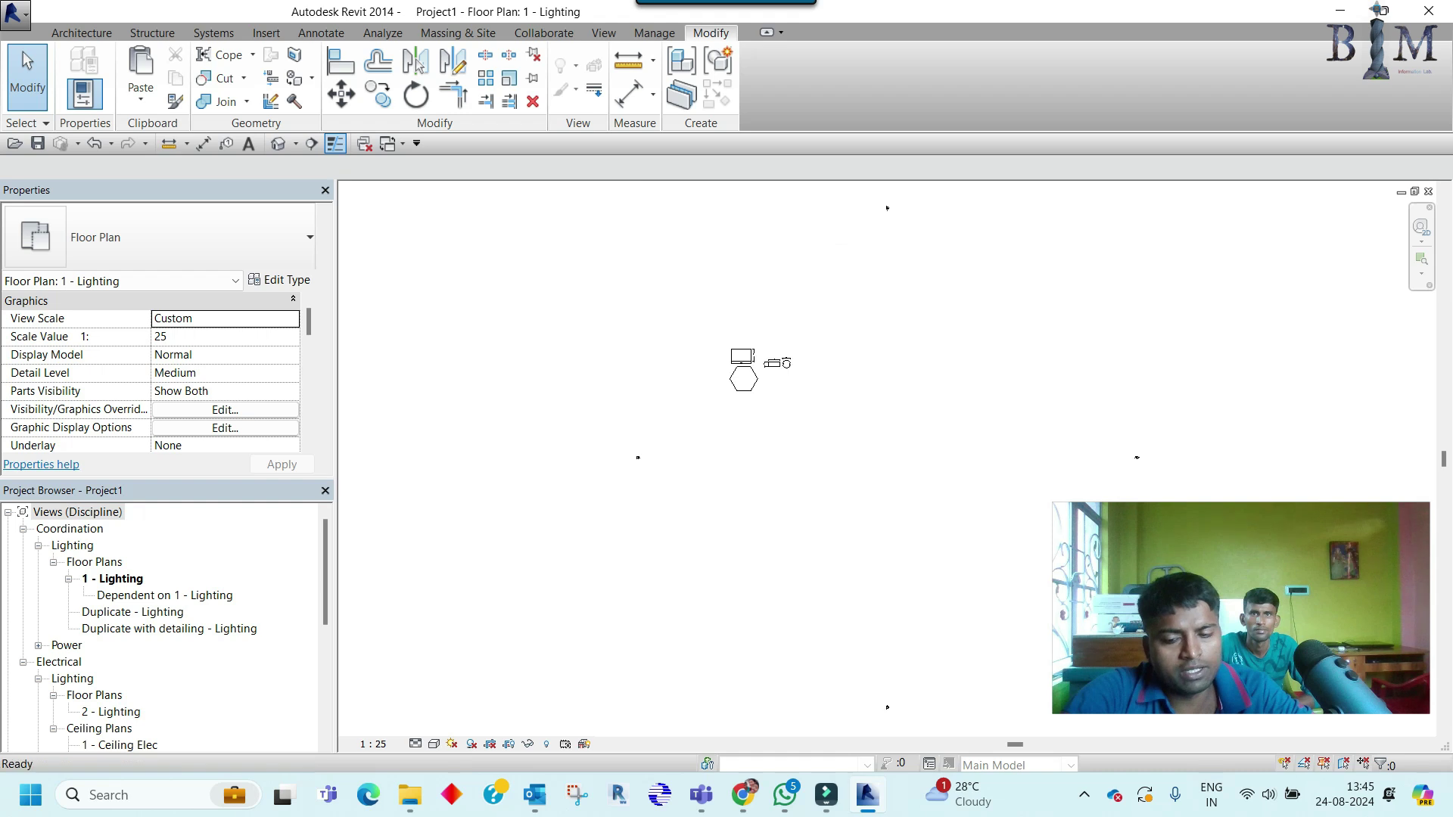
# Step: In the default 3D view, show categories from all disciplines and make them all visible
pyautogui.press('3')
pyautogui.press('d')
pyautogui.scroll(-3, 638, 429)
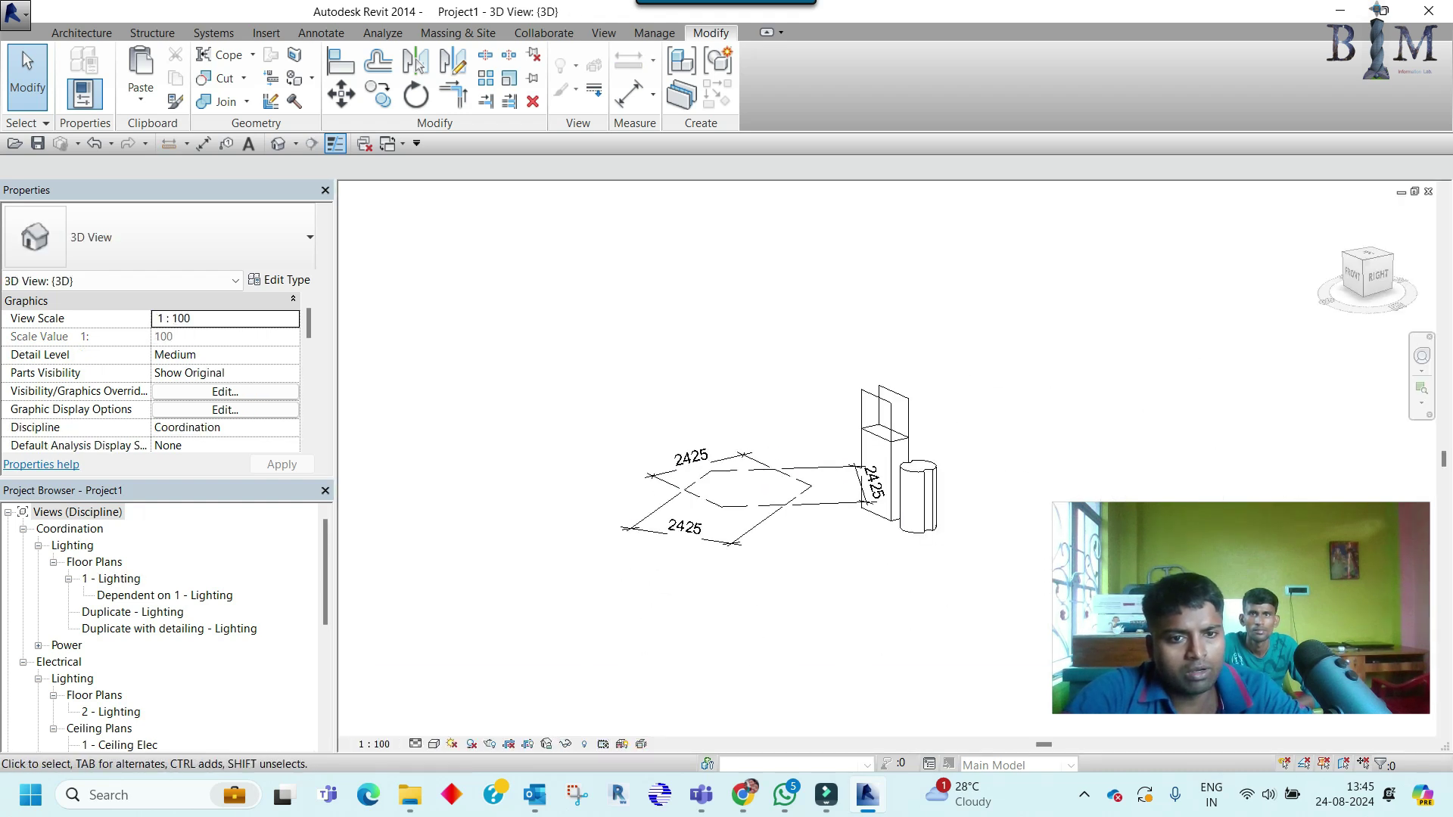
pyautogui.scroll(-2, 637, 429)
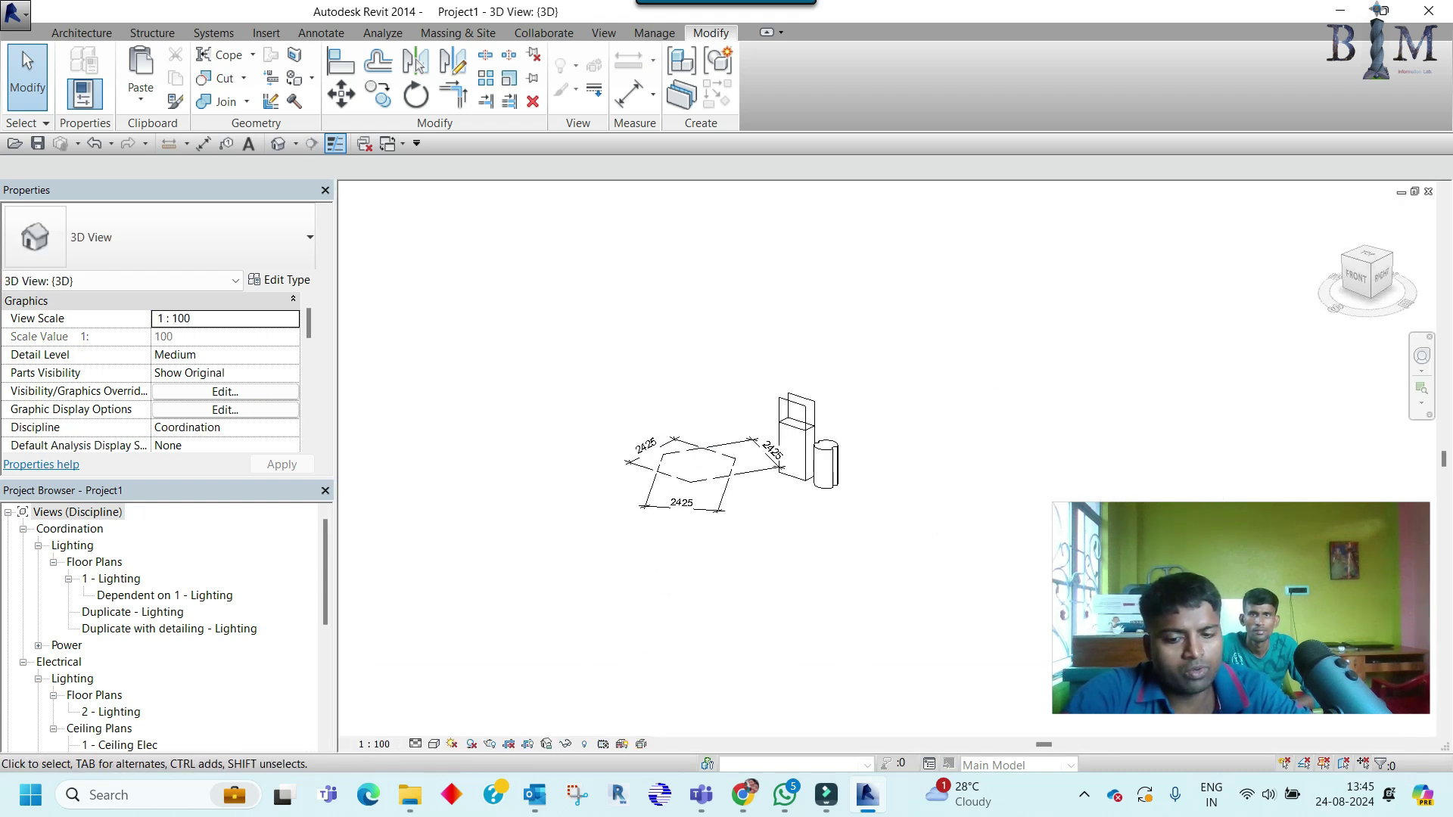
pyautogui.press('v')
pyautogui.press('v')
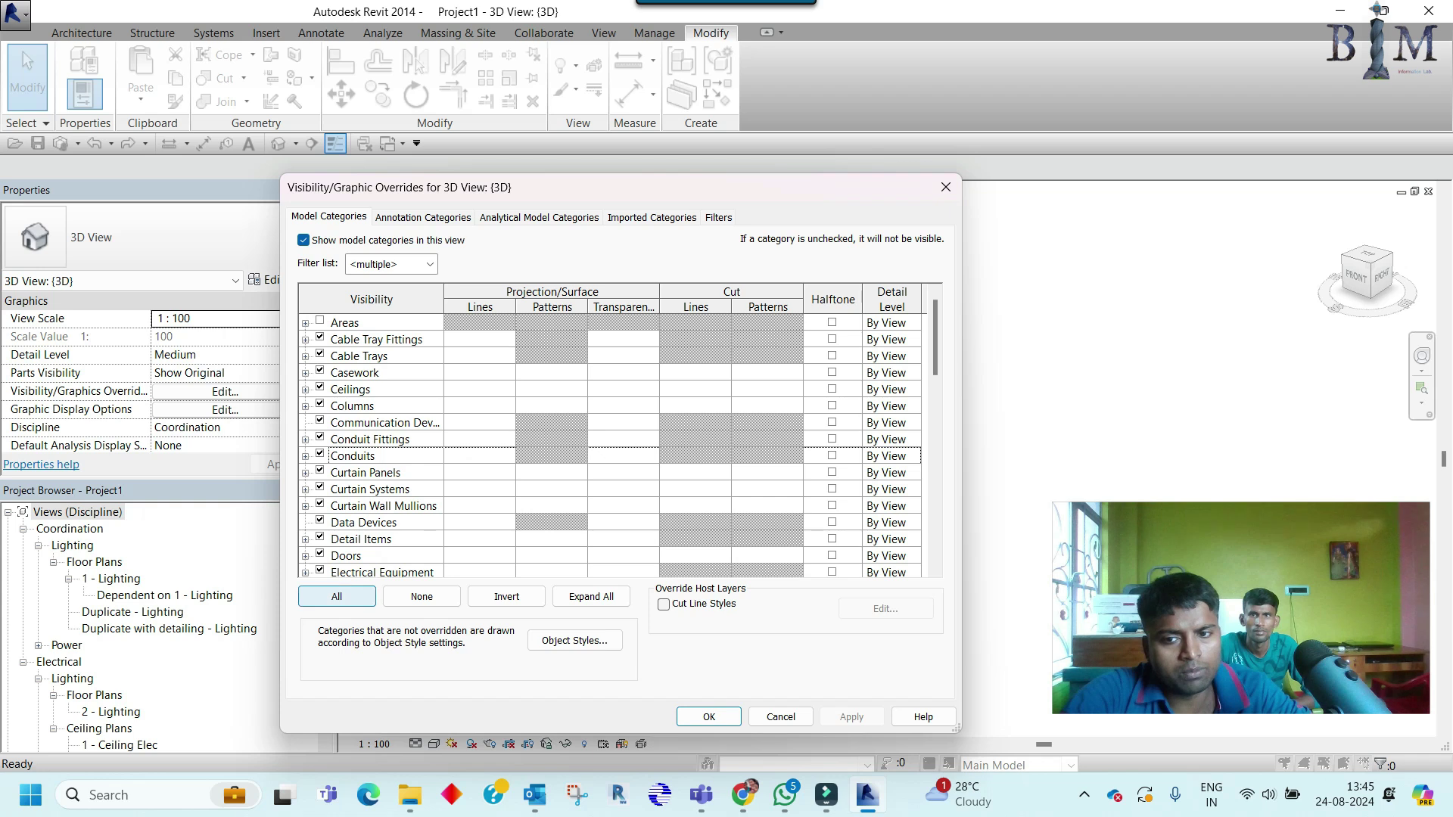
pyautogui.click(336, 596)
pyautogui.click(429, 264)
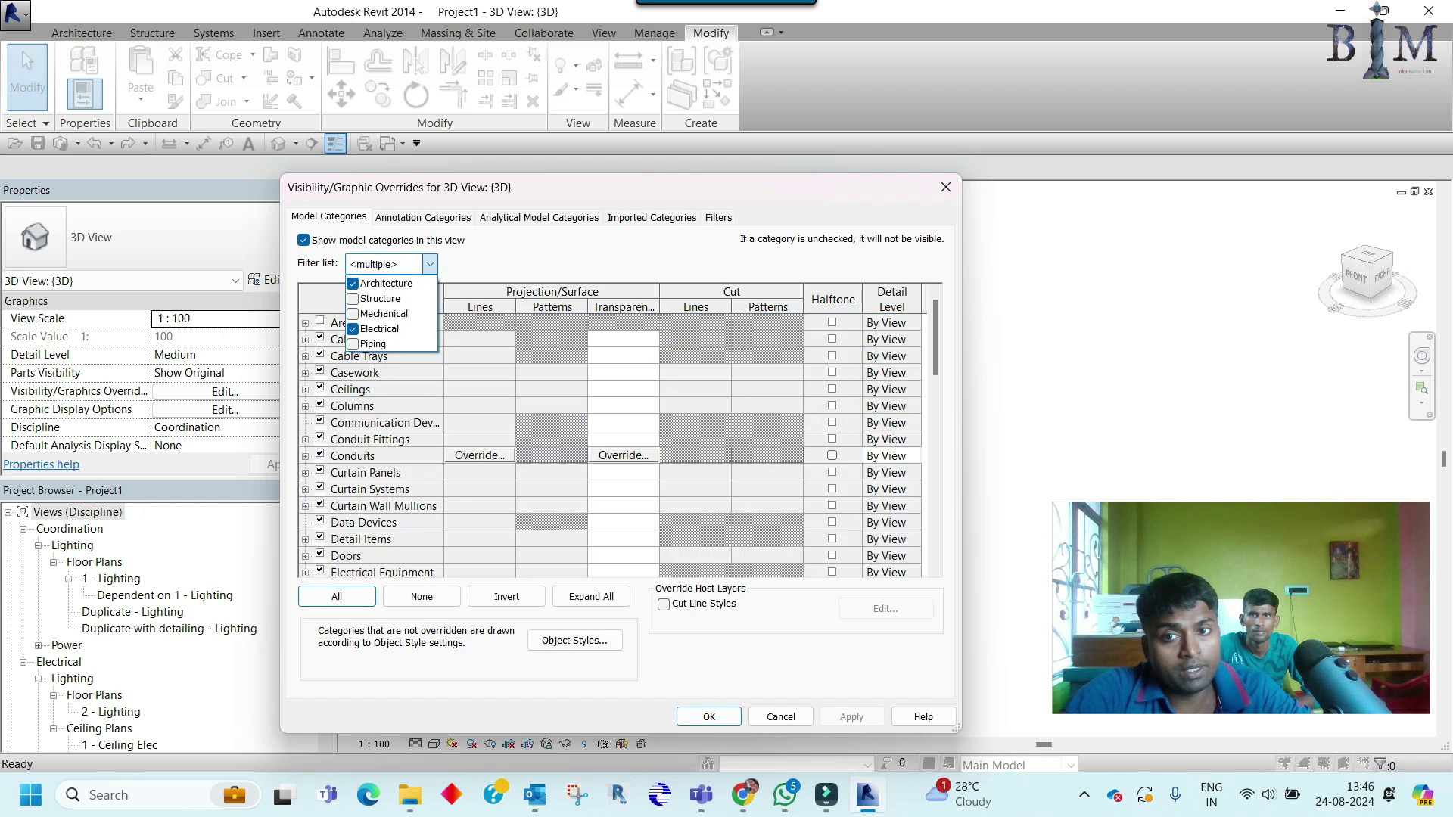
pyautogui.click(352, 298)
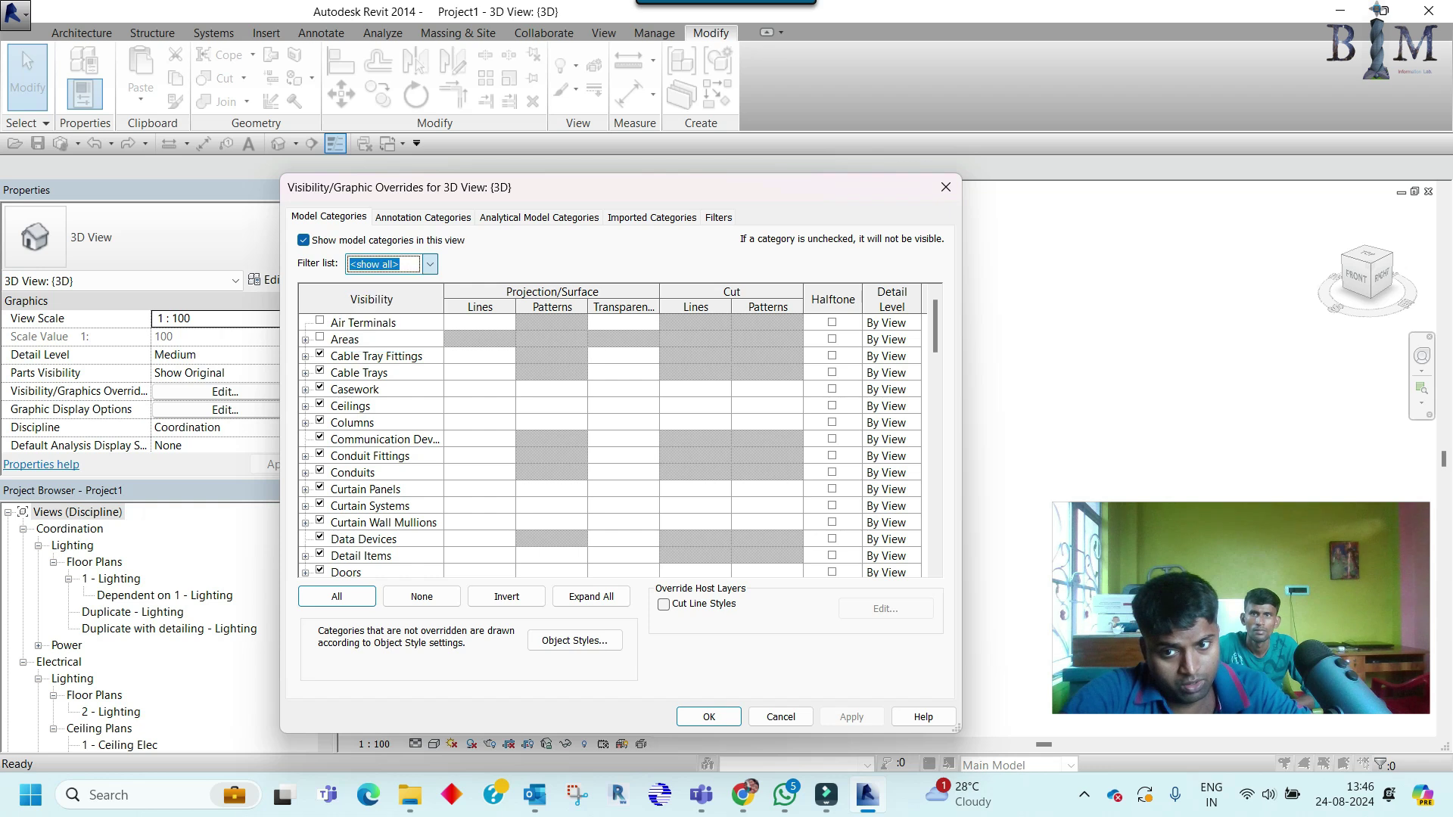
pyautogui.click(337, 597)
pyautogui.click(319, 338)
pyautogui.click(709, 717)
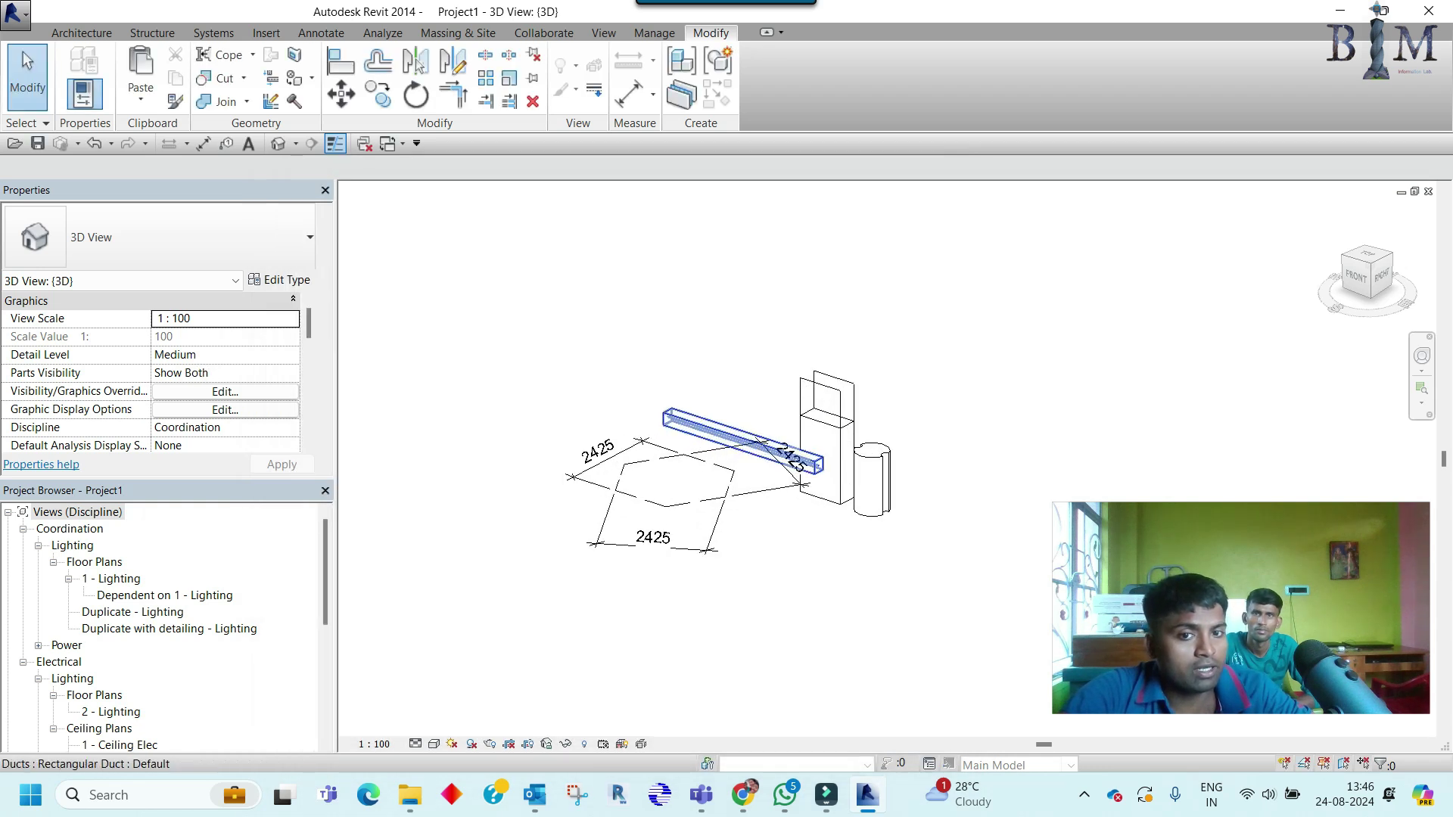
# Step: Select the duct and drag it away from the equipment
pyautogui.click(741, 437)
pyautogui.keyDown('shift'); pyautogui.moveTo(741, 437); pyautogui.dragTo(681, 454, button='middle'); pyautogui.keyUp('shift')
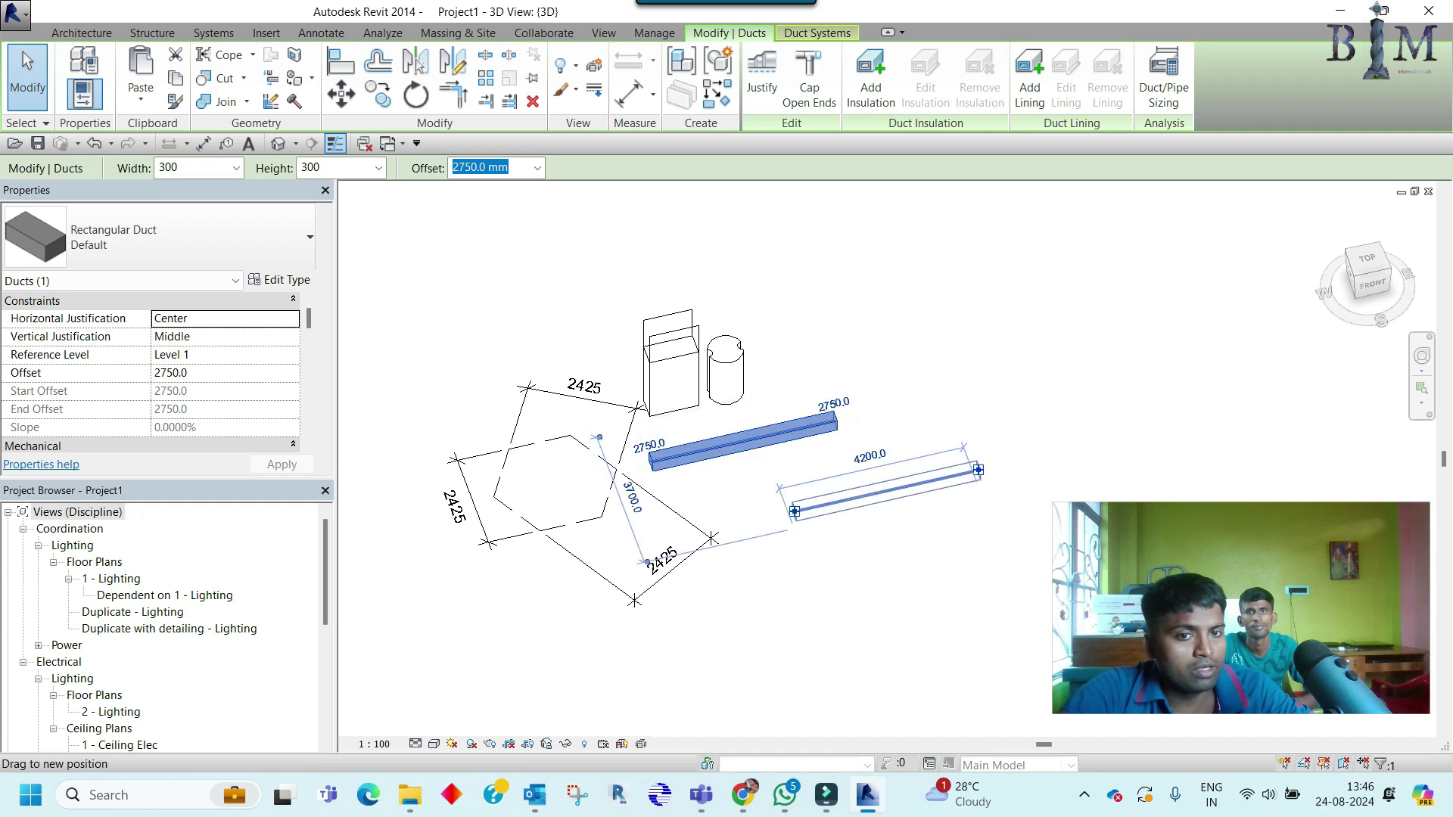
pyautogui.moveTo(885, 490); pyautogui.dragTo(954, 462)
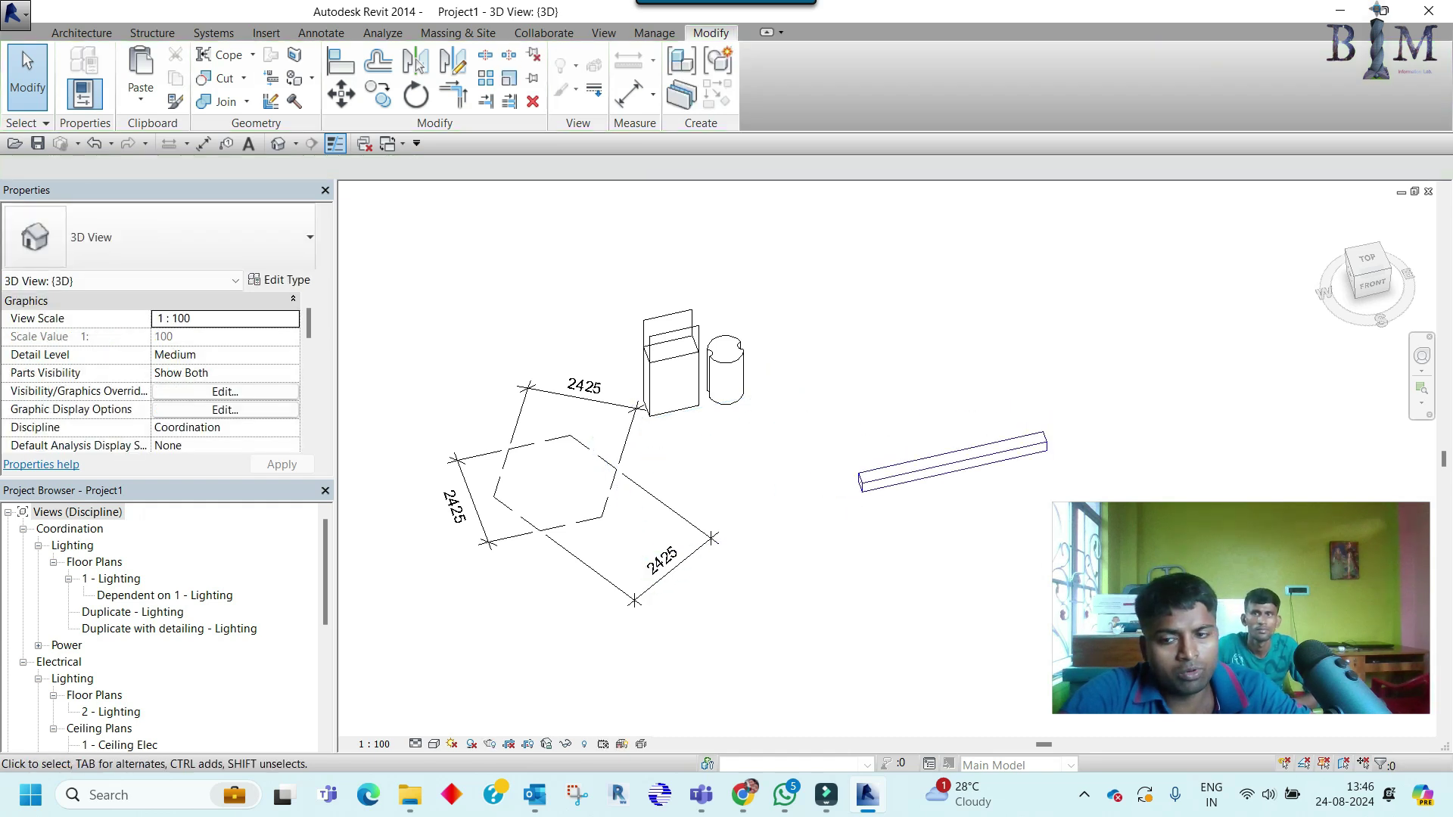
# Step: In the lighting floor plan, make categories from all disciplines visible, including ducts
pyautogui.hotkey('ctrl', 'Tab')
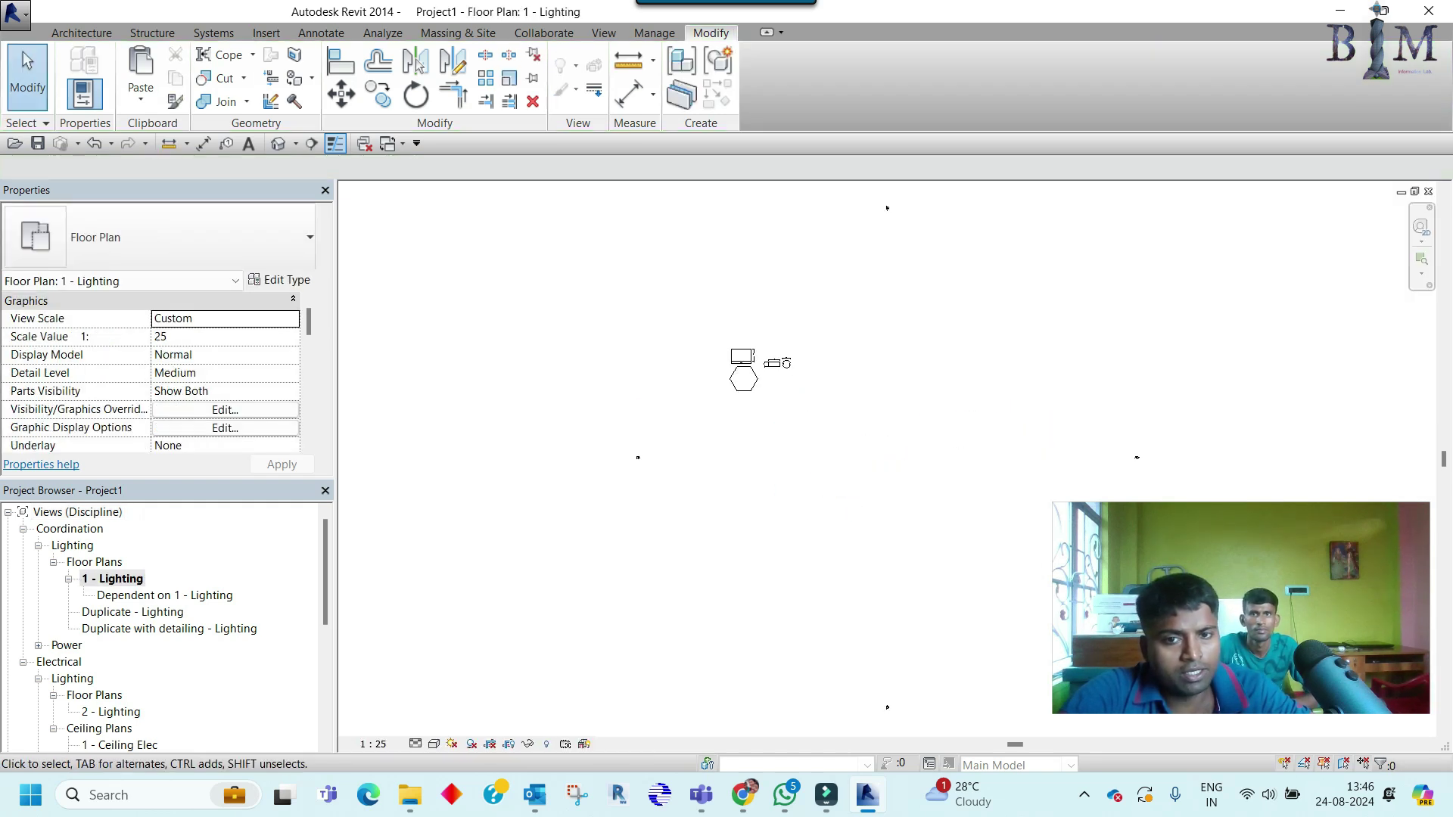
pyautogui.scroll(2, 778, 369)
pyautogui.scroll(3, 777, 369)
pyautogui.scroll(2, 777, 369)
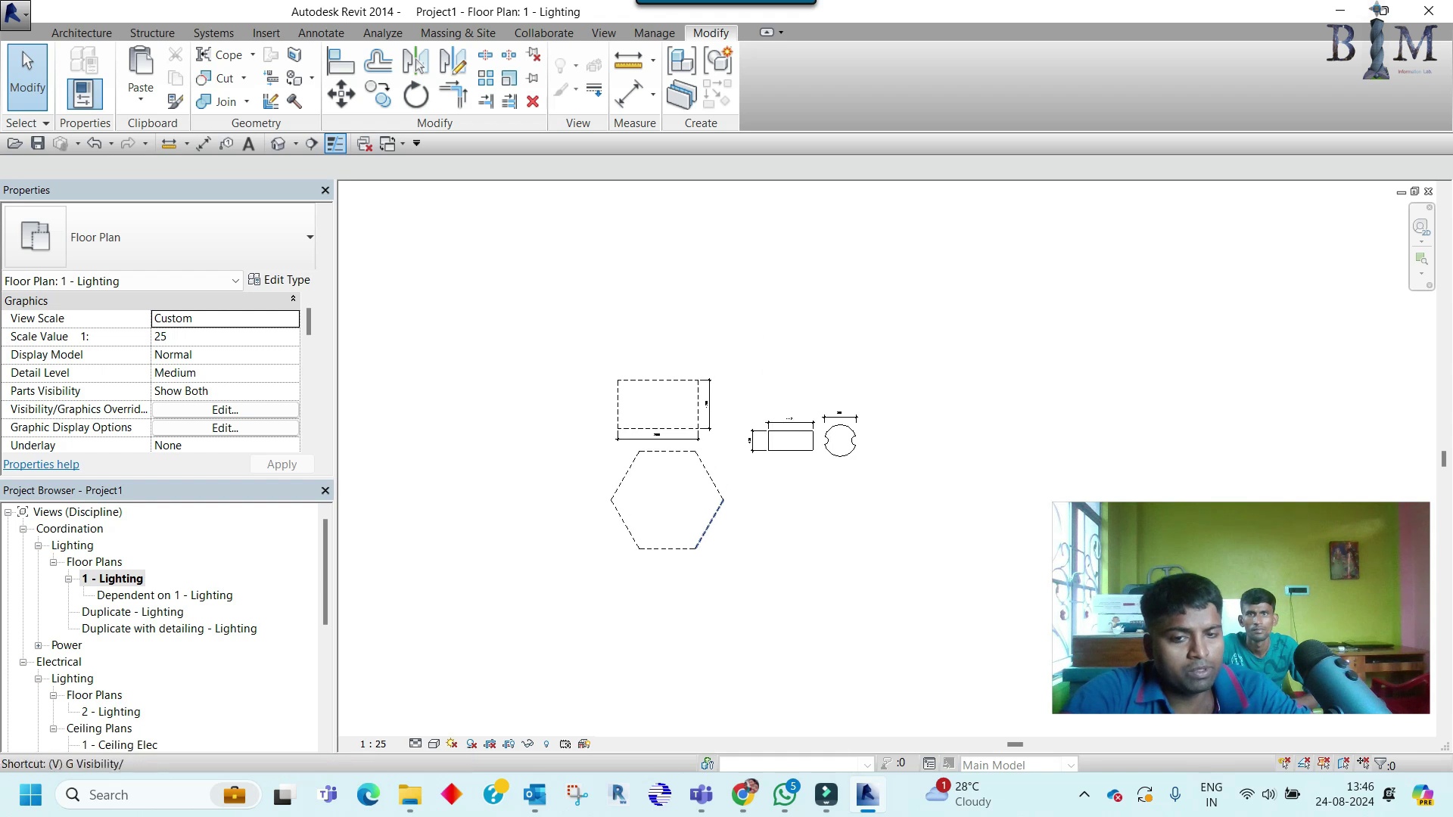
pyautogui.press('v')
pyautogui.press('v')
pyautogui.click(394, 264)
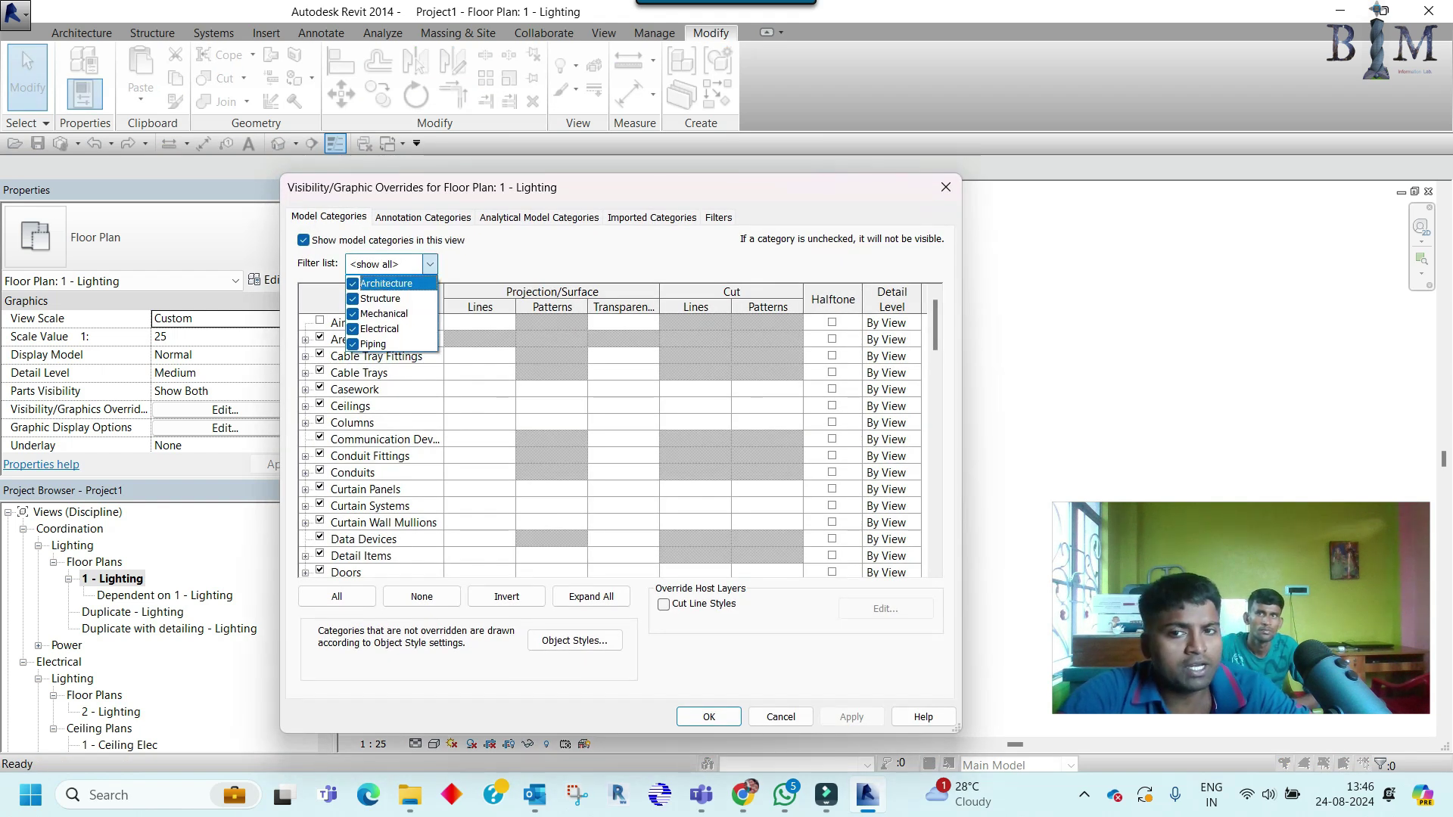
pyautogui.press('Escape')
pyautogui.click(336, 596)
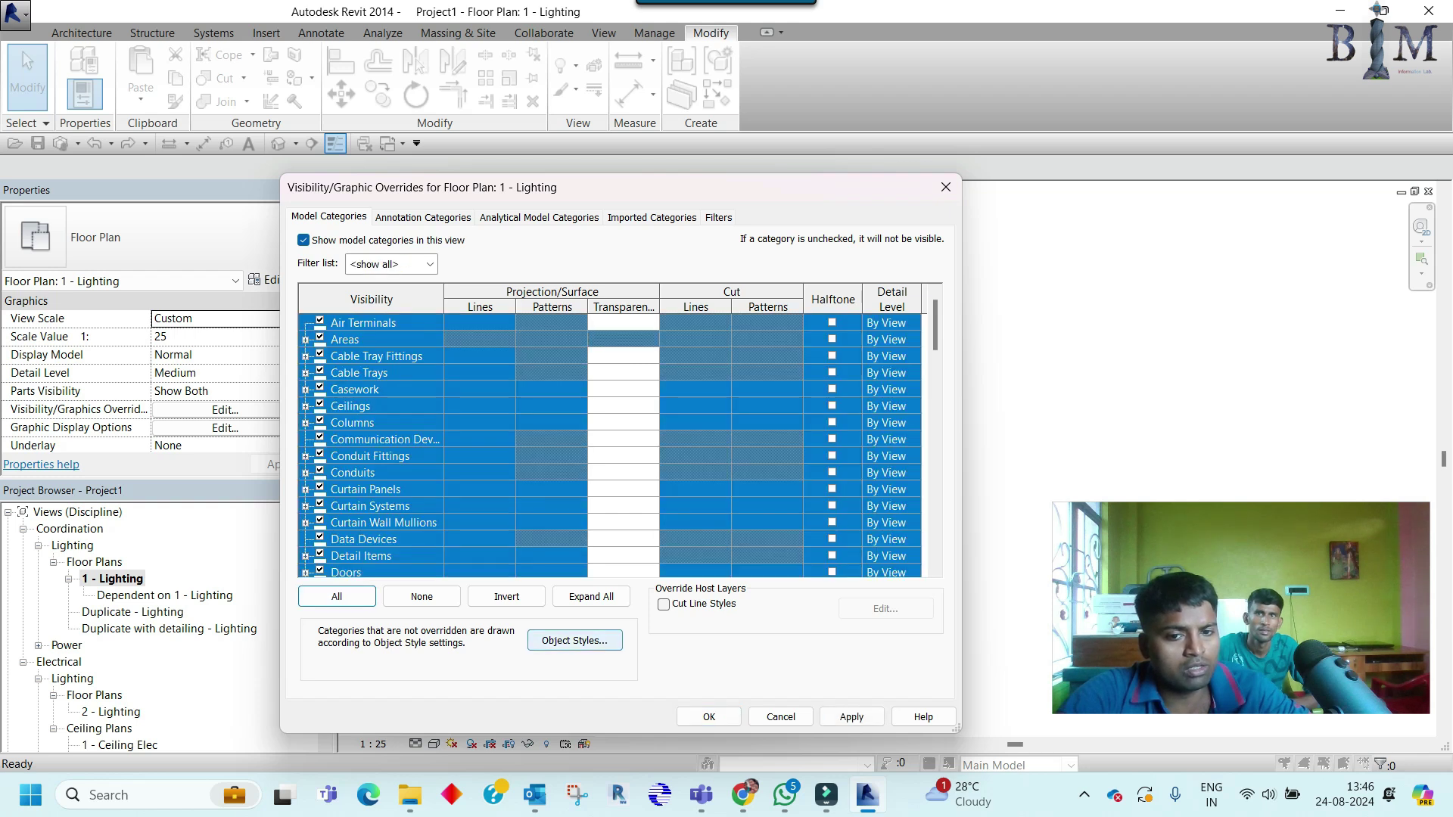
pyautogui.click(709, 716)
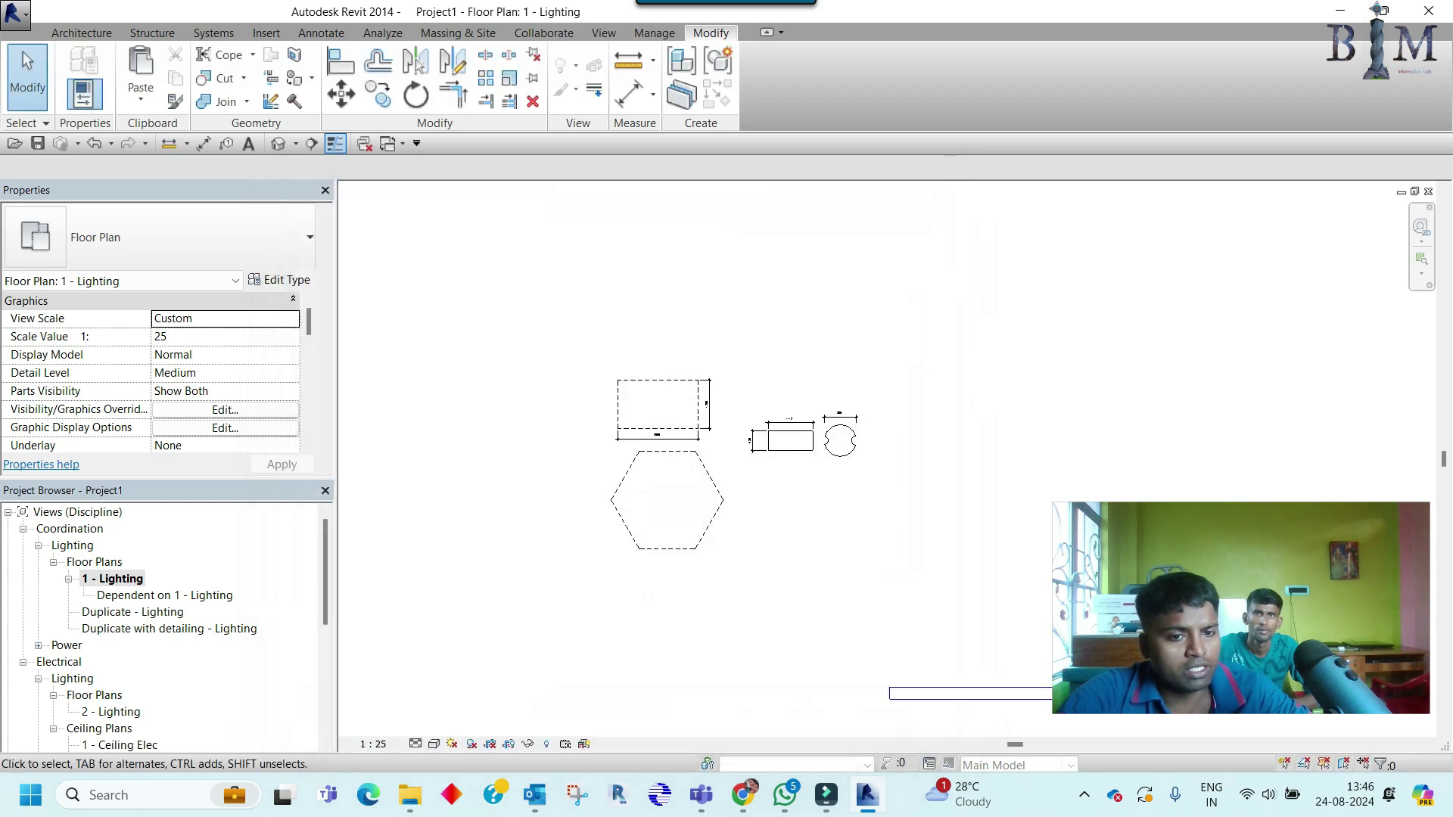
# Step: Move the duct to a new position and rotate it 90 degrees
pyautogui.moveTo(976, 693); pyautogui.dragTo(764, 476, button='middle')
pyautogui.click(764, 475)
pyautogui.moveTo(562, 357)
pyautogui.mouseDown()
pyautogui.moveTo(663, 377)
pyautogui.moveTo(708, 439)
pyautogui.mouseUp()
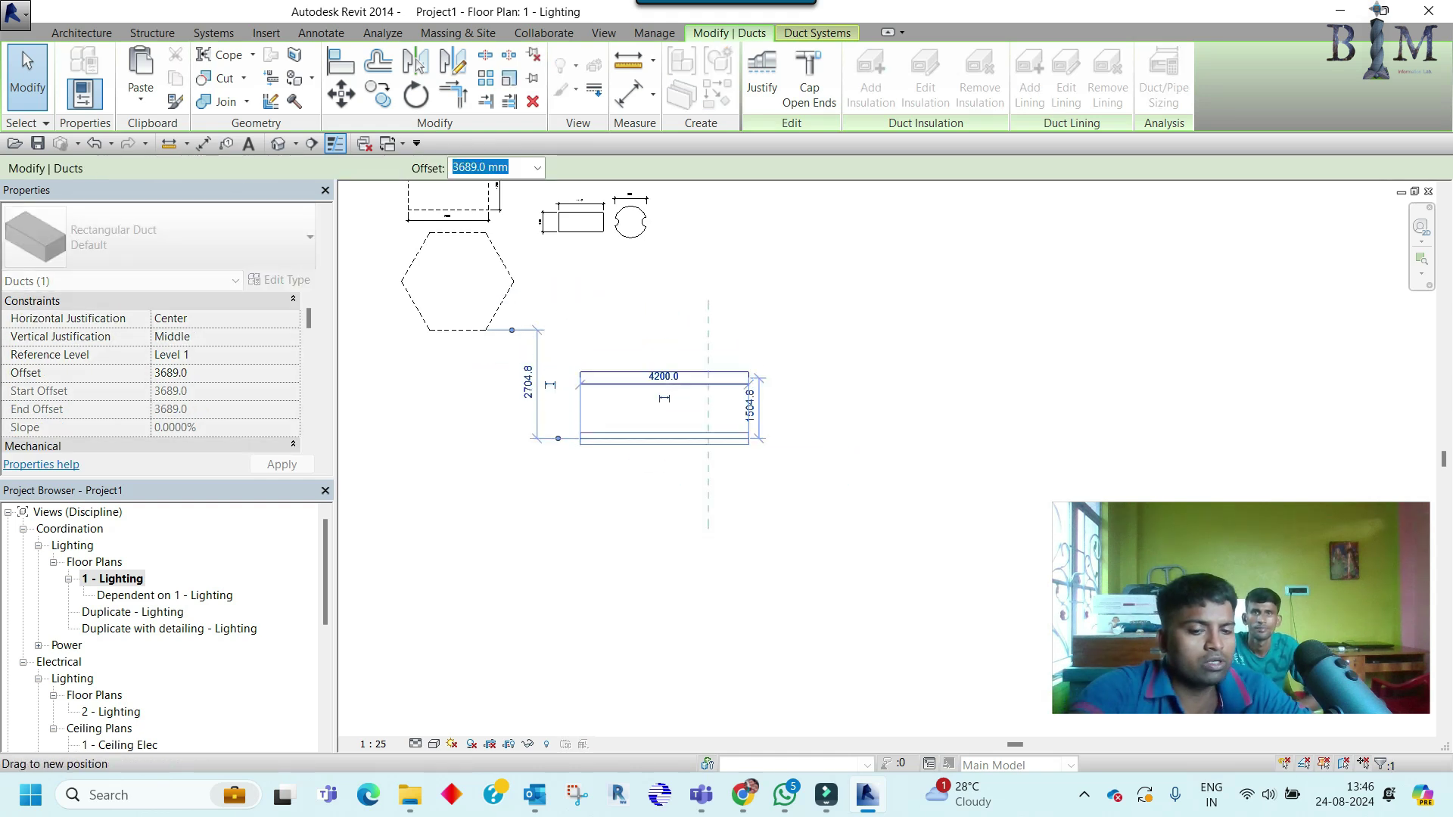
pyautogui.press('r')
pyautogui.press('o')
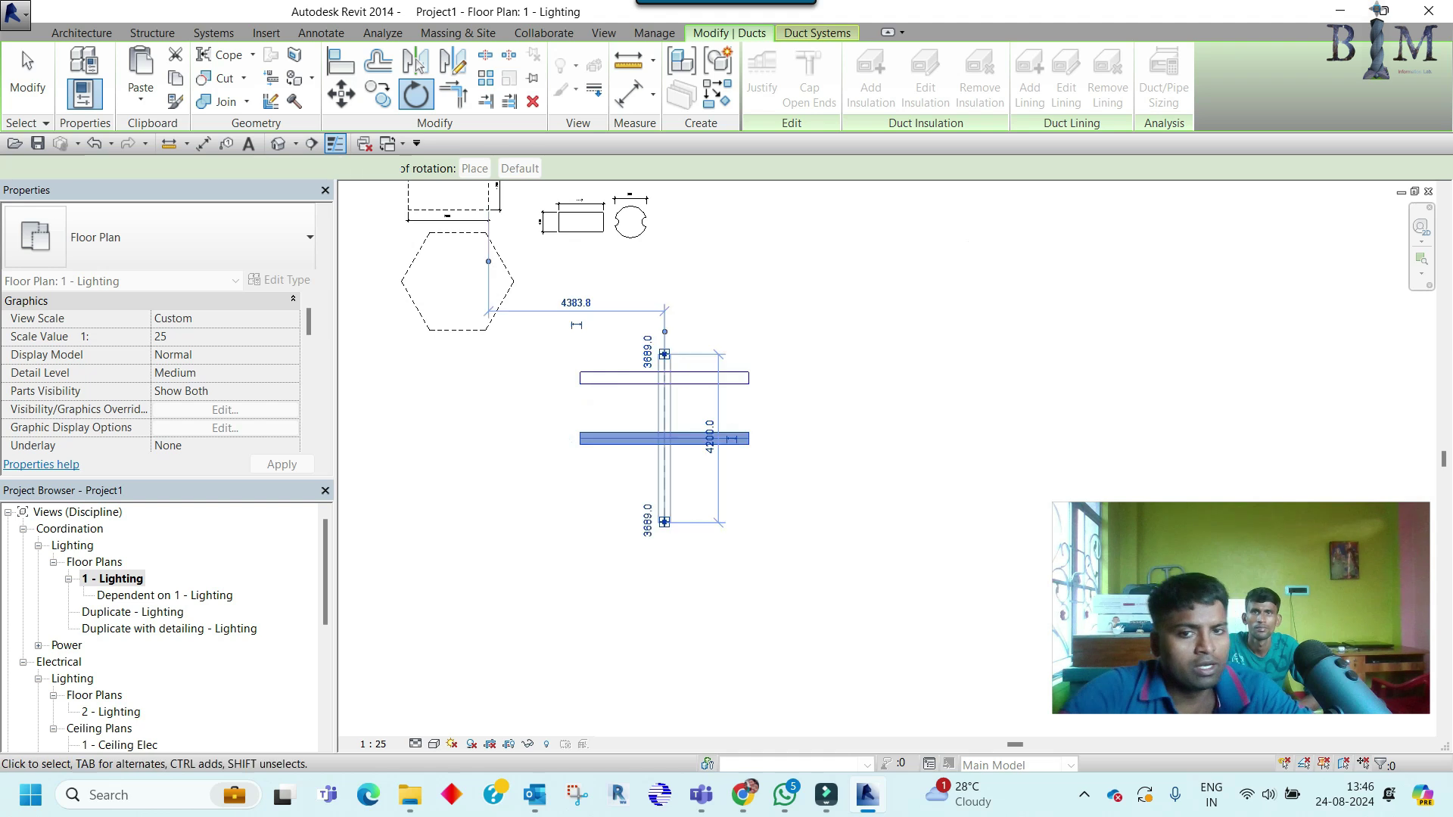
pyautogui.write('90')
pyautogui.press('Return')
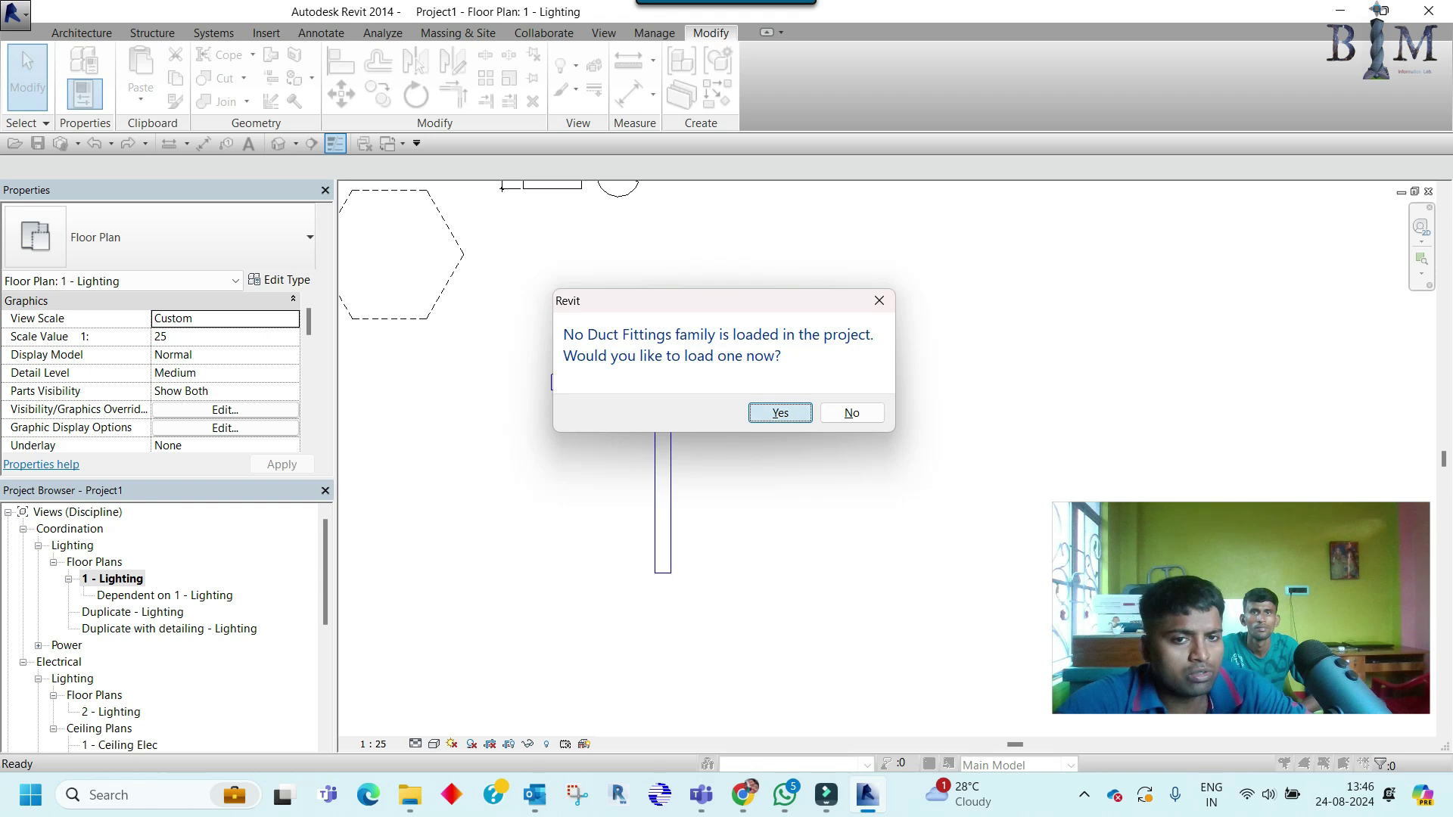
# Step: Load the rectangular elbow families from Duct > Fittings > Rectangular > Elbows into the project
pyautogui.press('Escape')
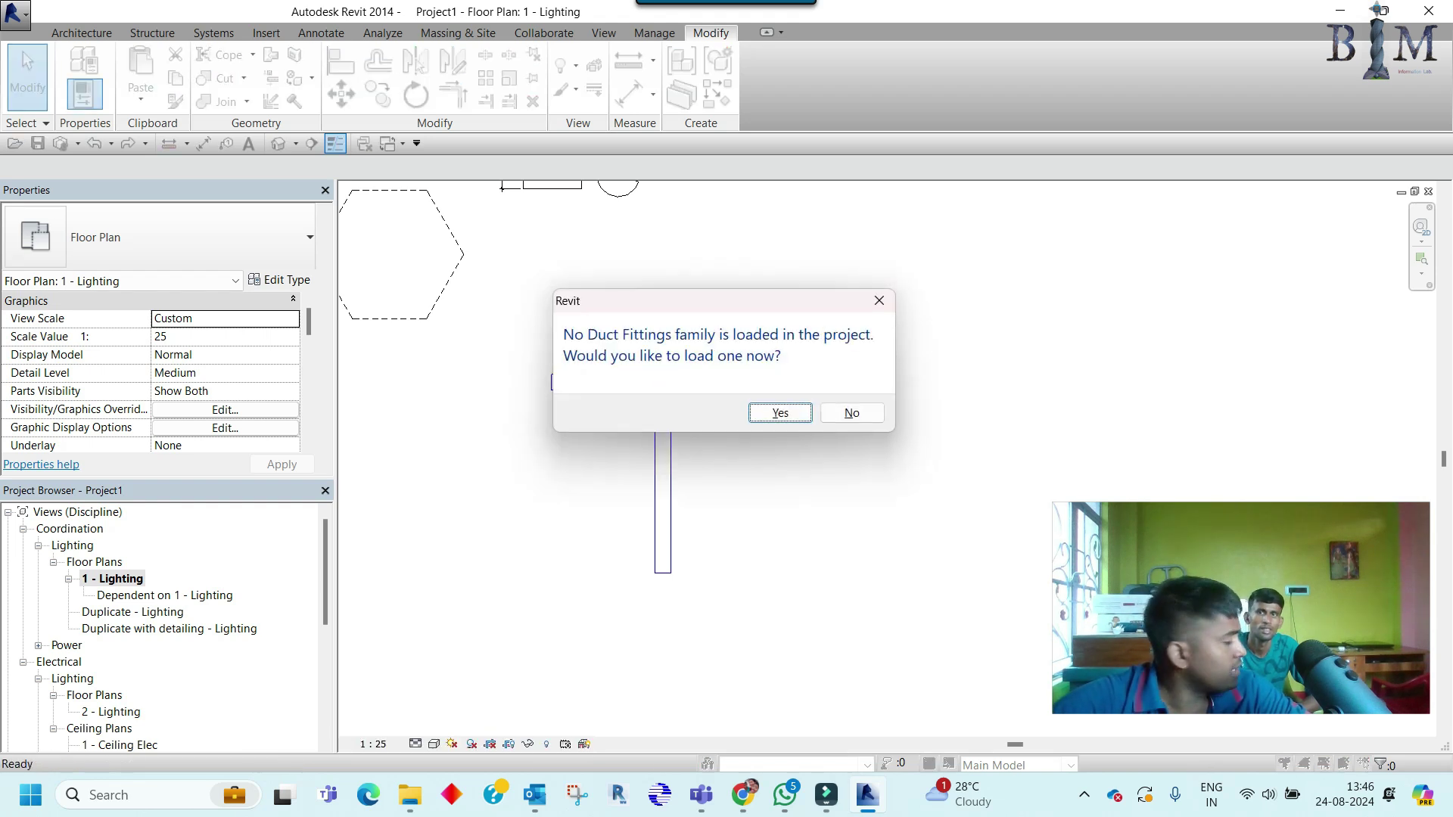
pyautogui.press('Return')
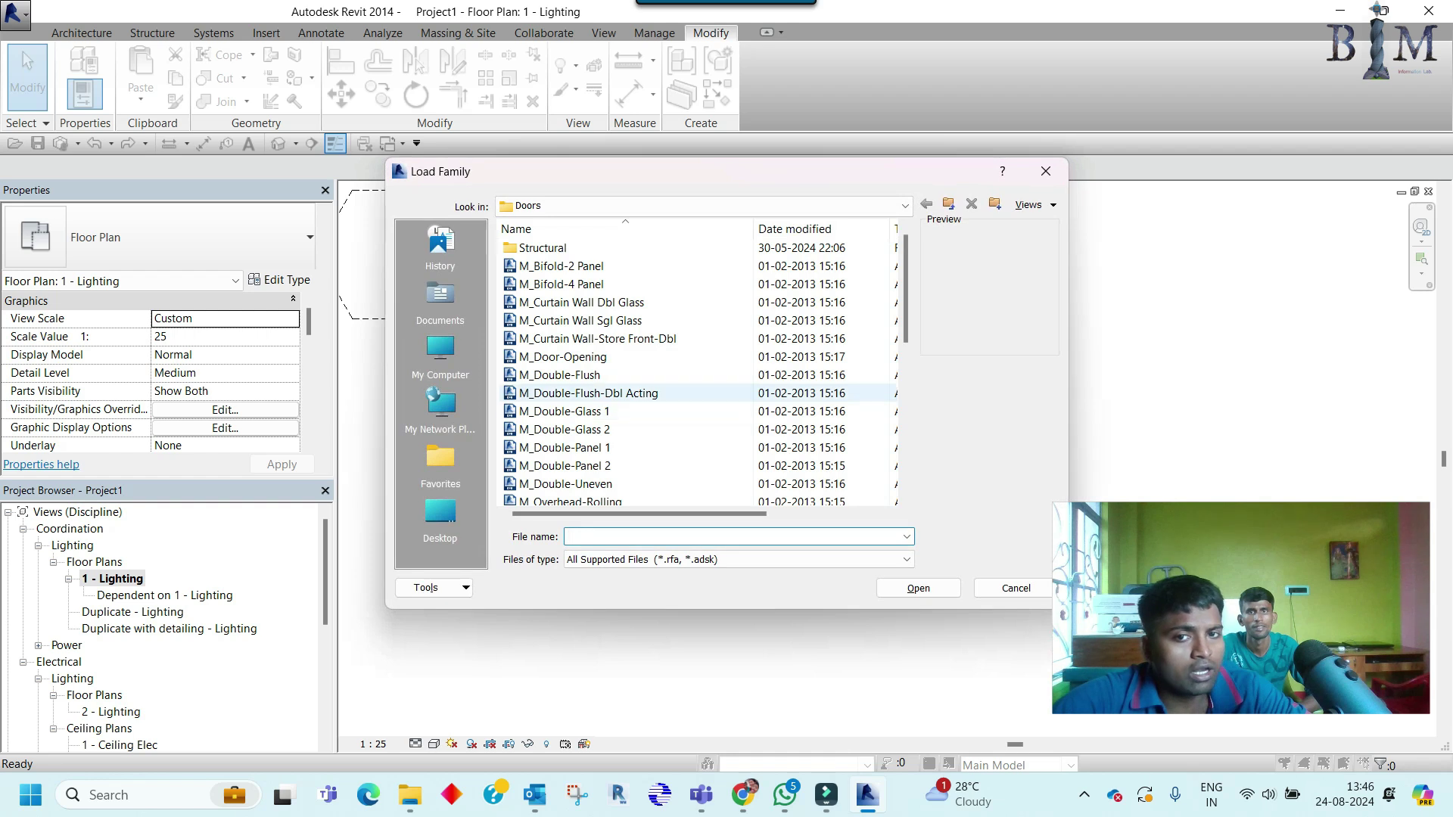
pyautogui.click(904, 206)
pyautogui.doubleClick(541, 266)
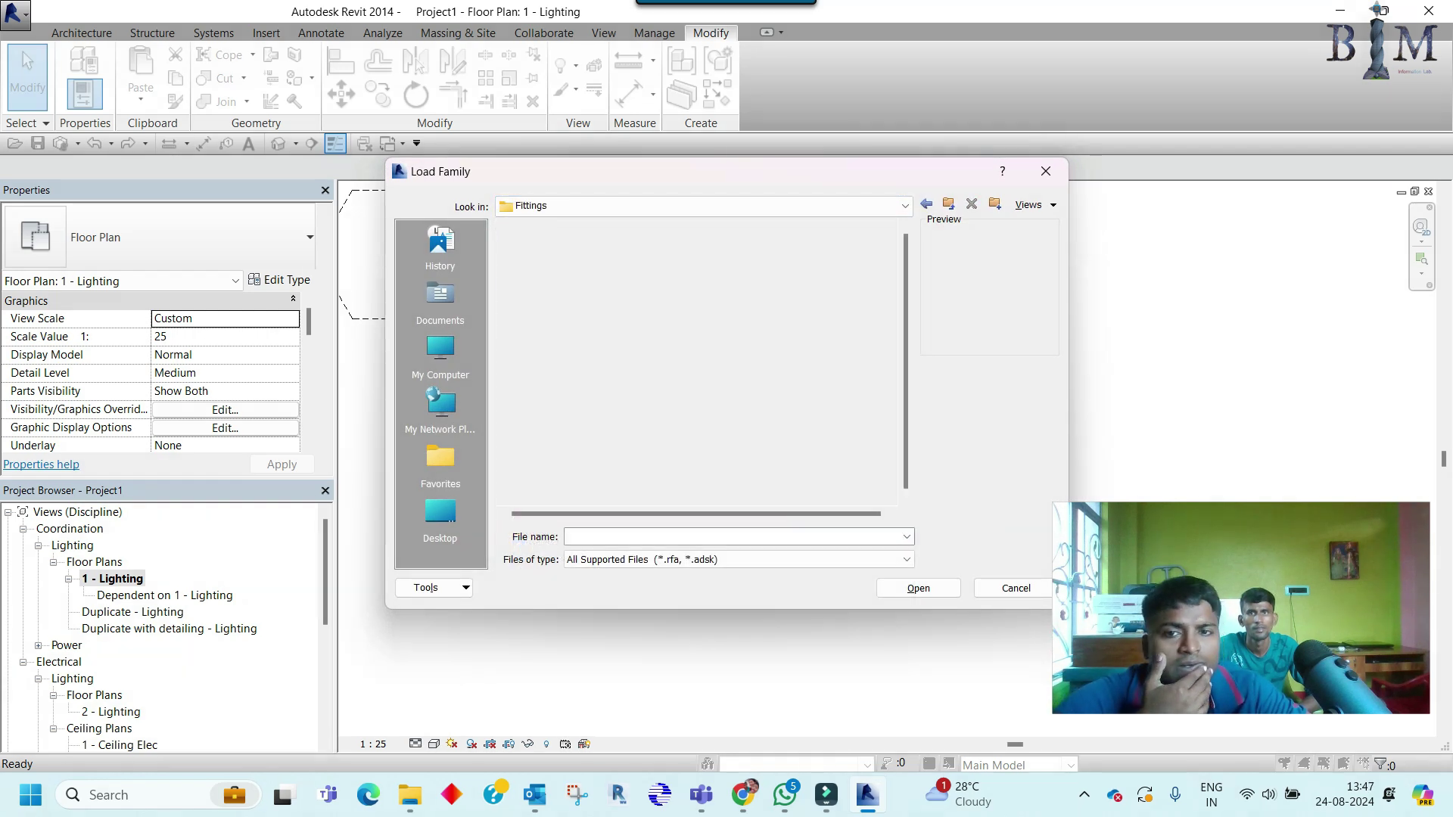
pyautogui.doubleClick(560, 302)
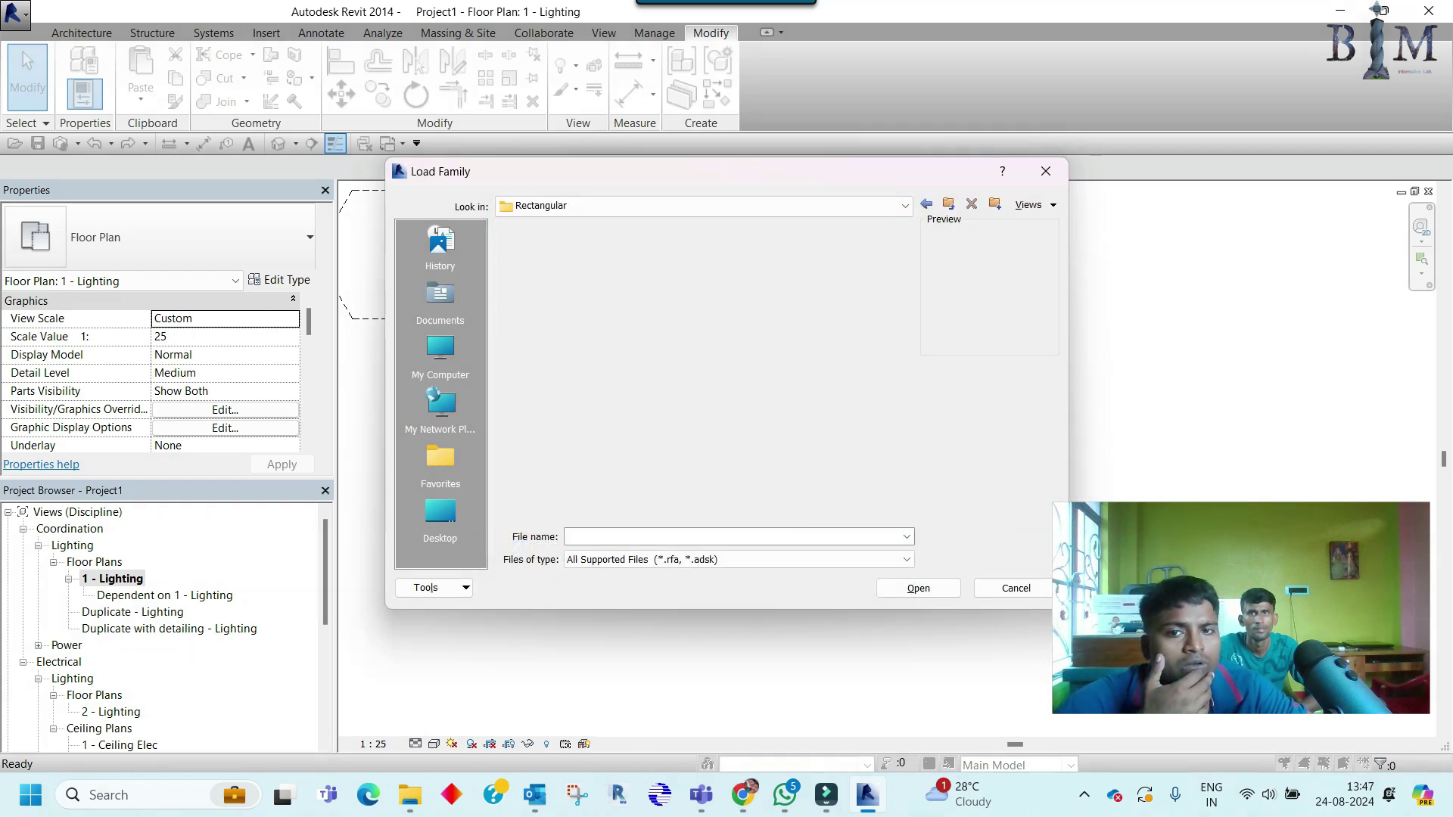
pyautogui.doubleClick(541, 284)
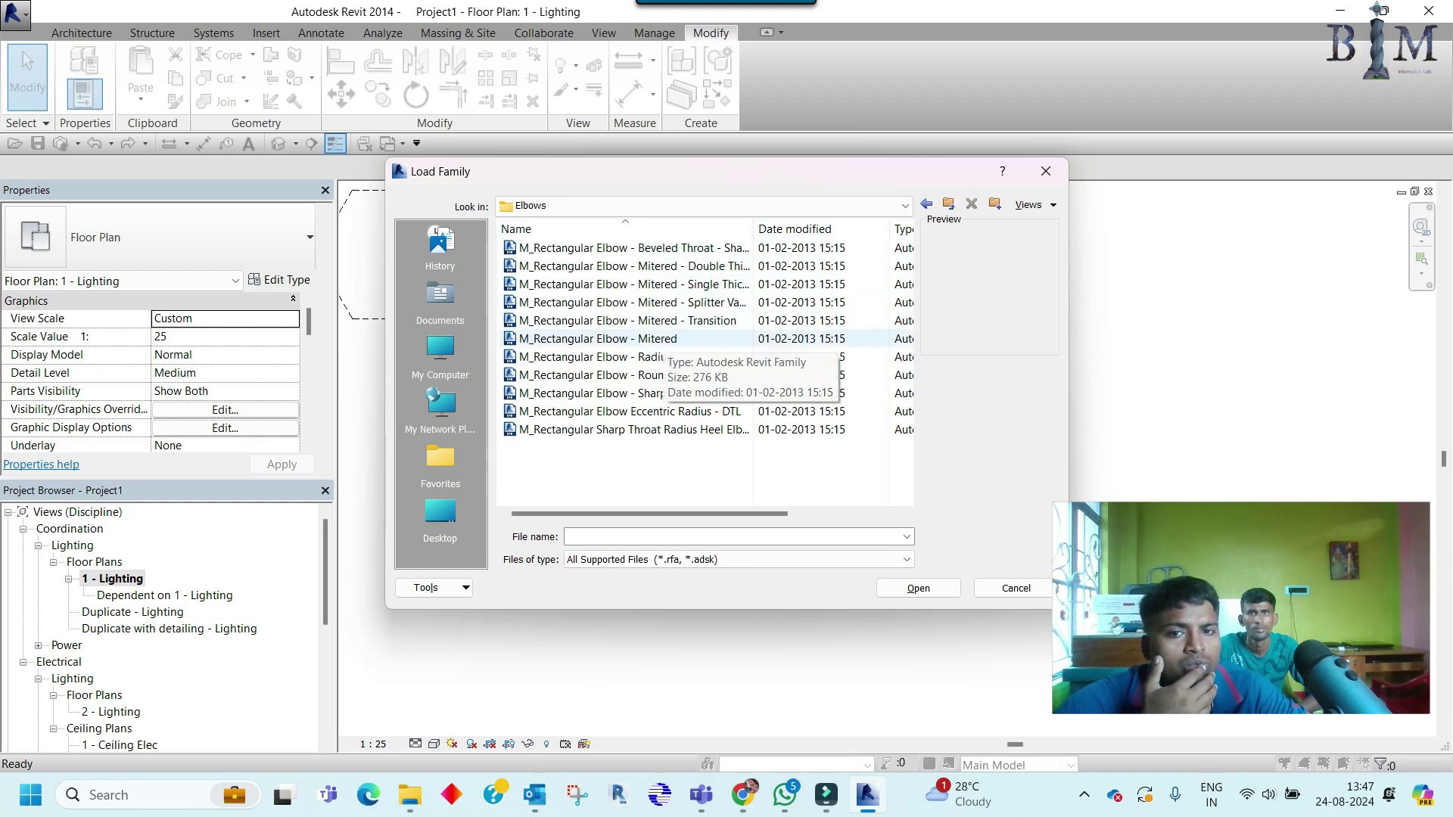
pyautogui.click(658, 356)
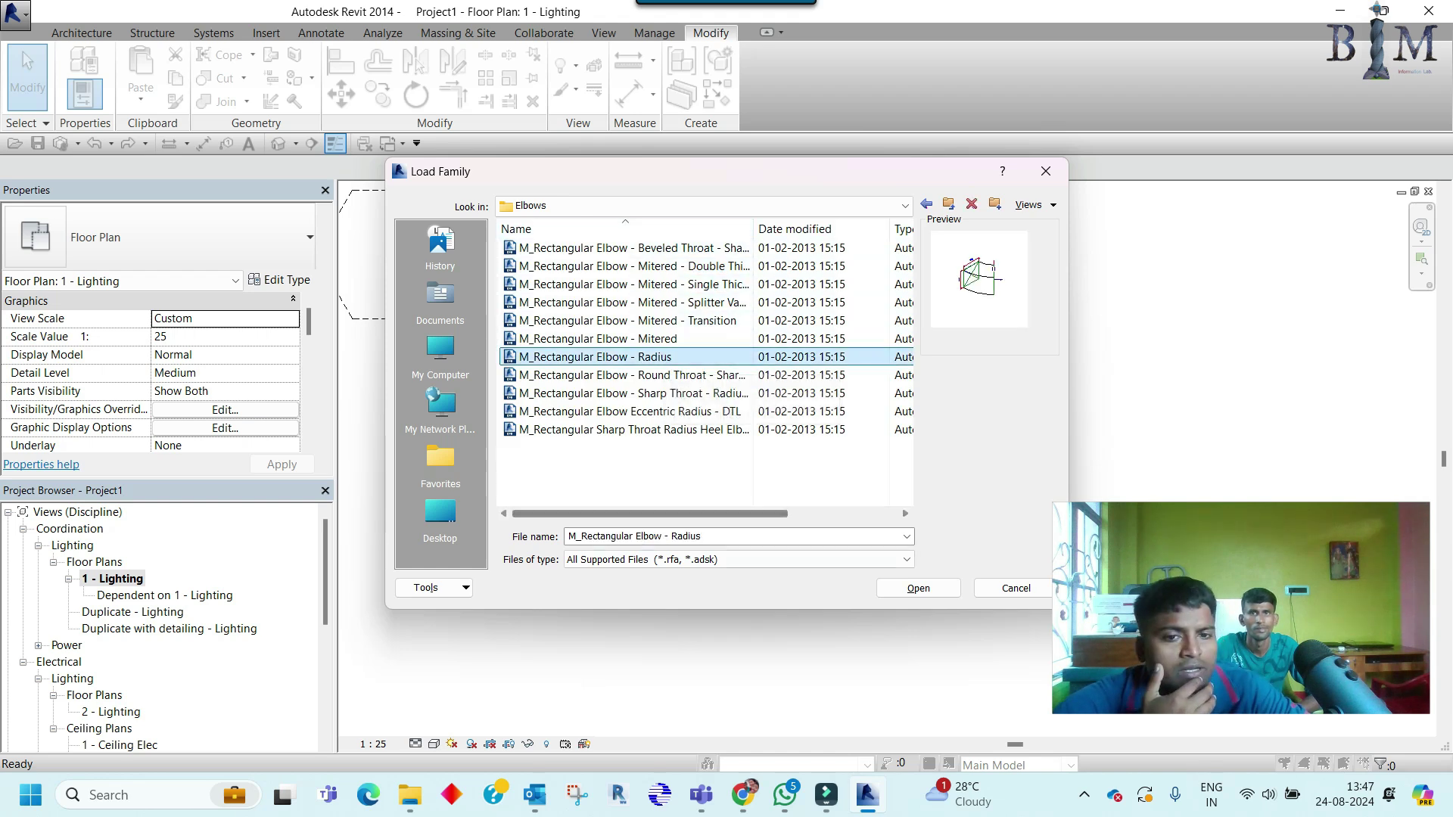
pyautogui.moveTo(669, 470); pyautogui.dragTo(601, 242)
pyautogui.click(918, 587)
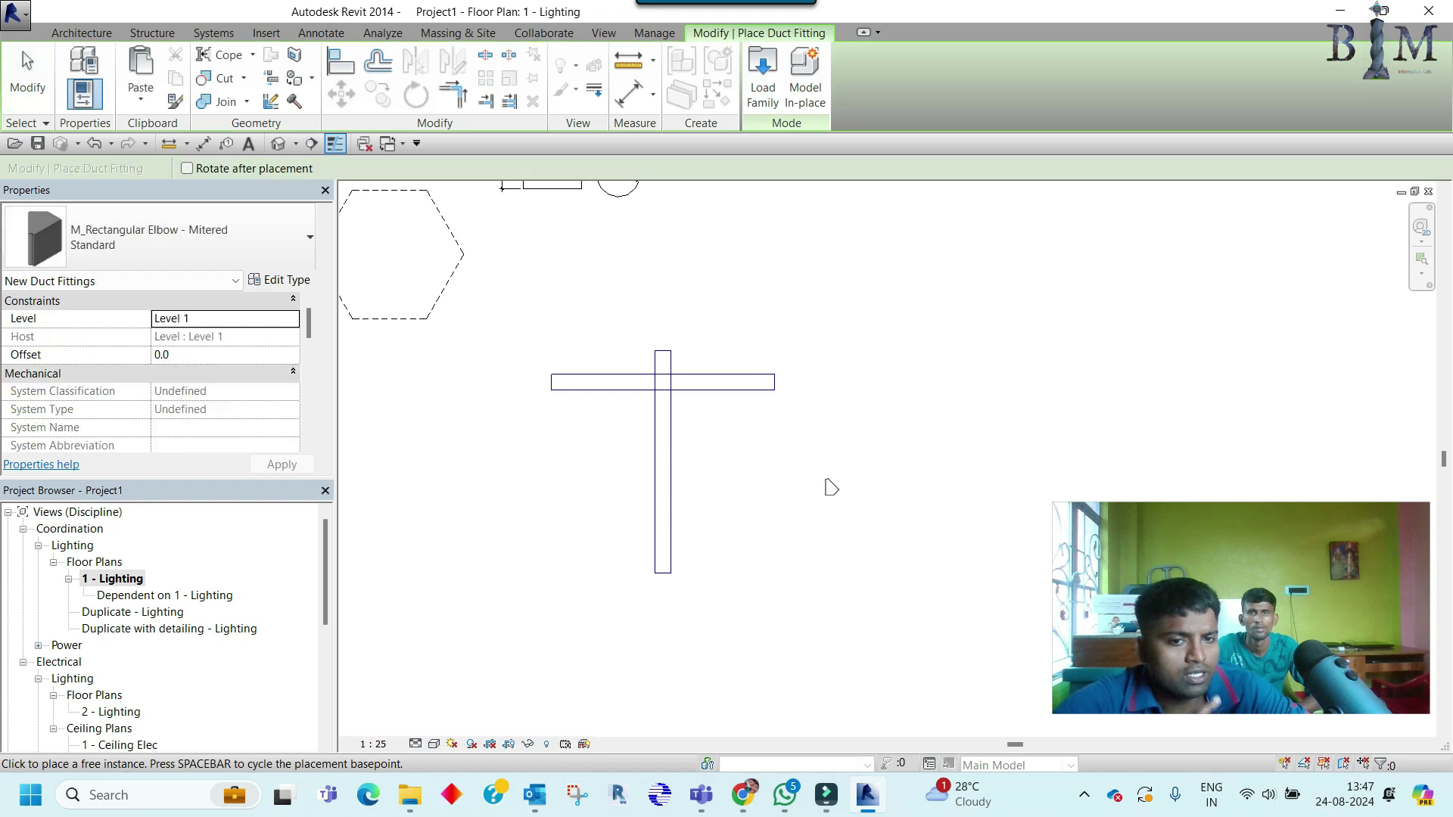
# Step: Cancel the fitting placement and open routing preferences for the horizontal duct's type
pyautogui.press('Escape')
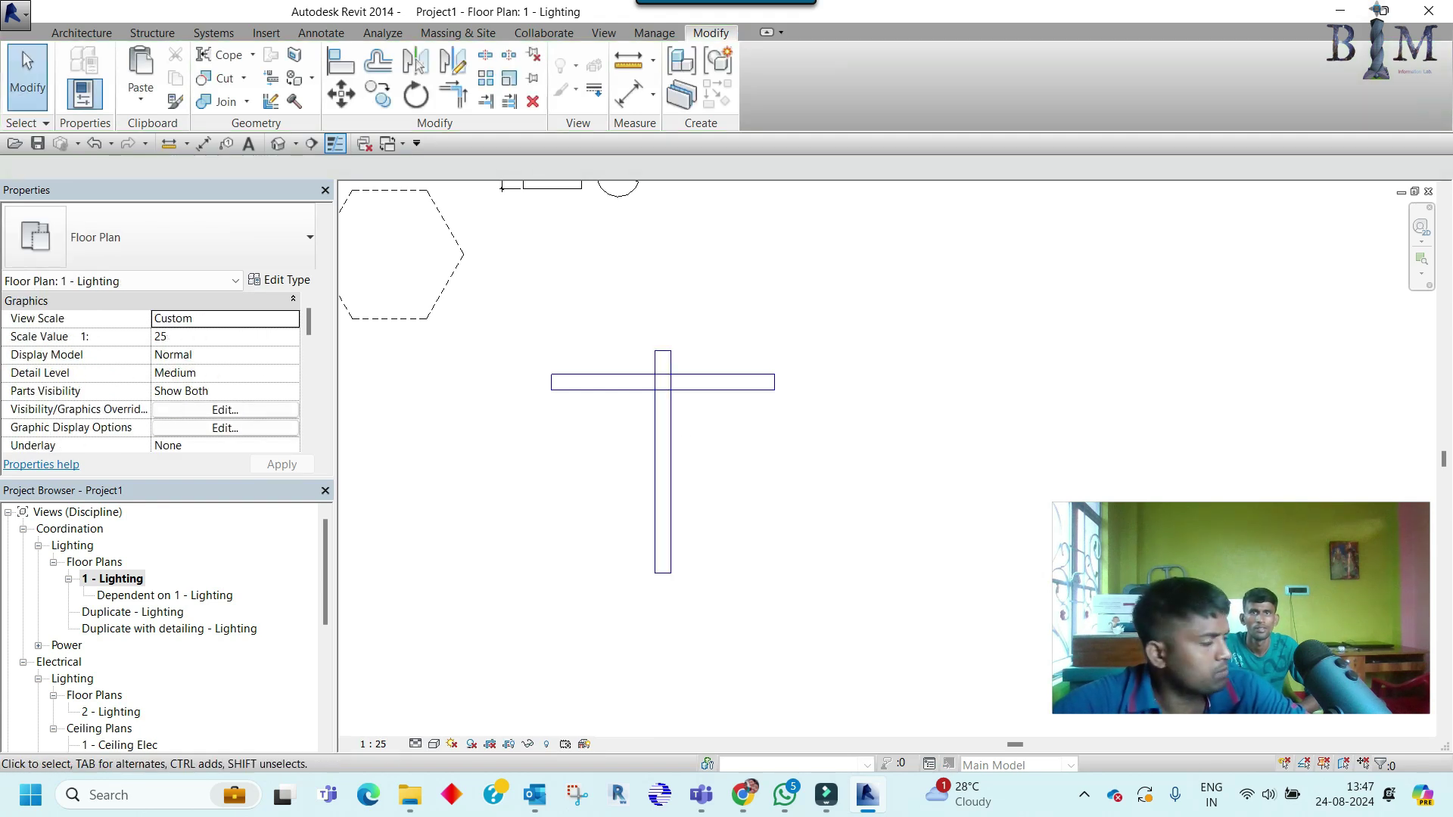
pyautogui.scroll(2, 738, 371)
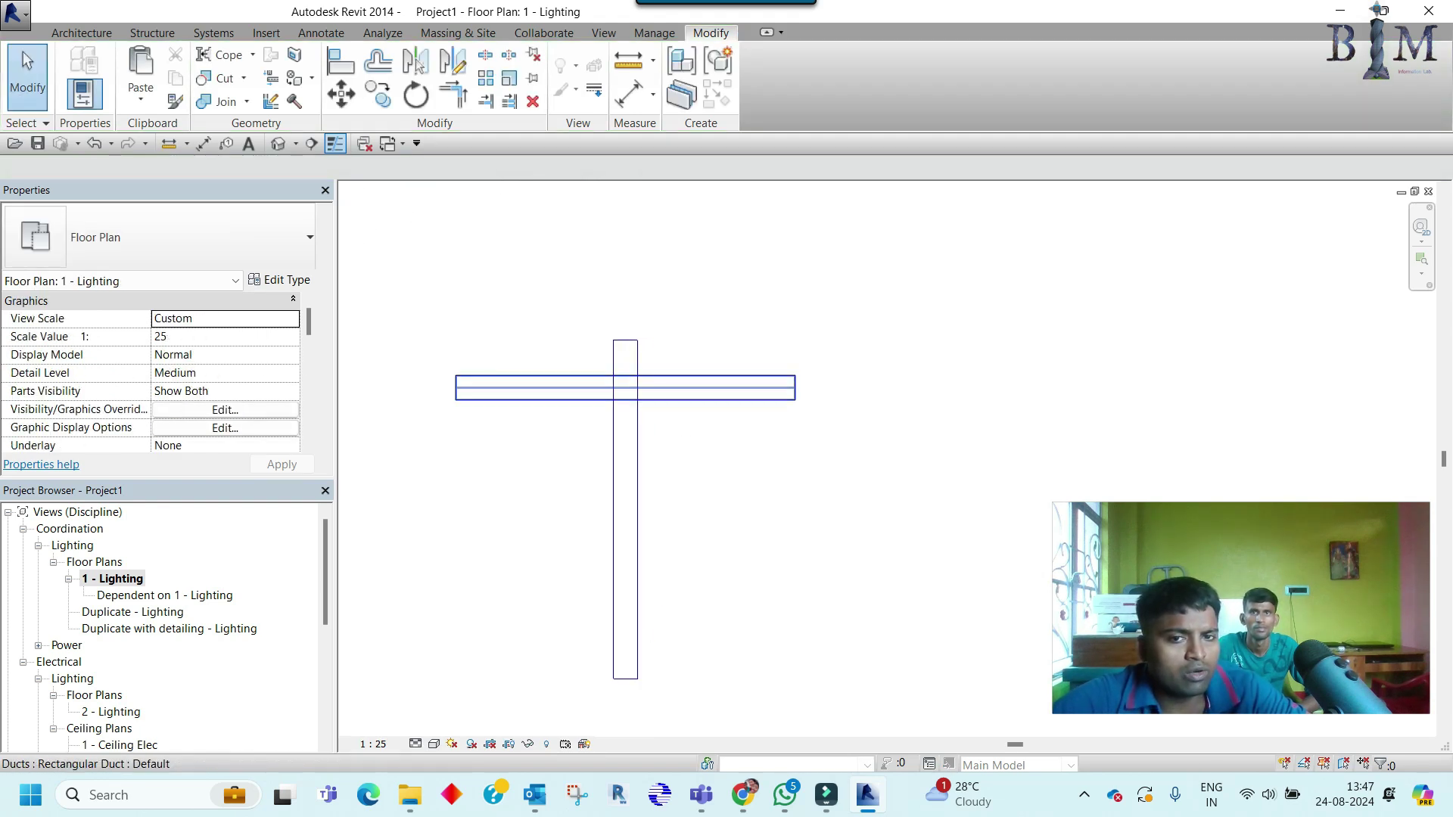
pyautogui.click(738, 385)
pyautogui.click(279, 279)
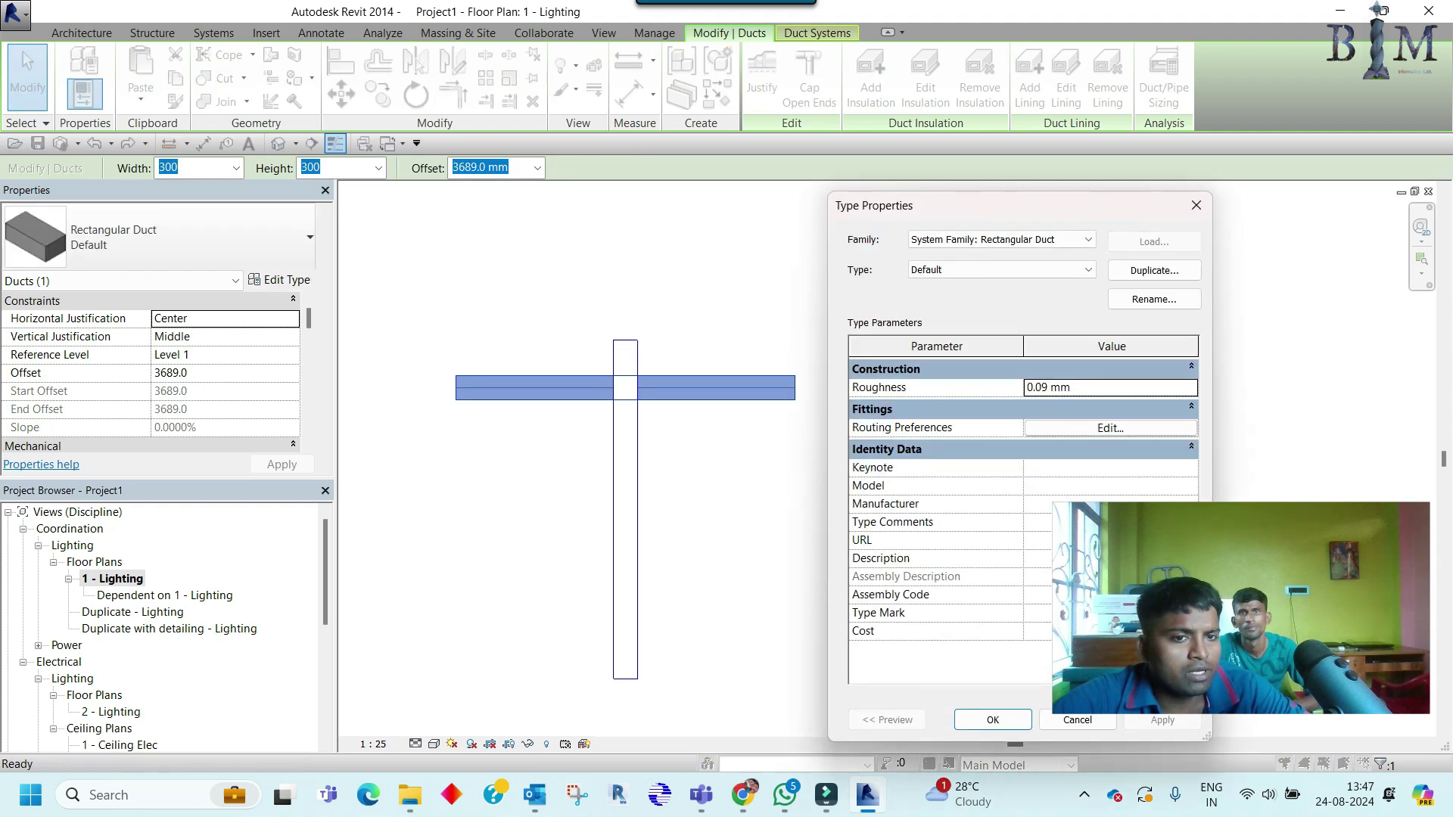
pyautogui.click(1110, 428)
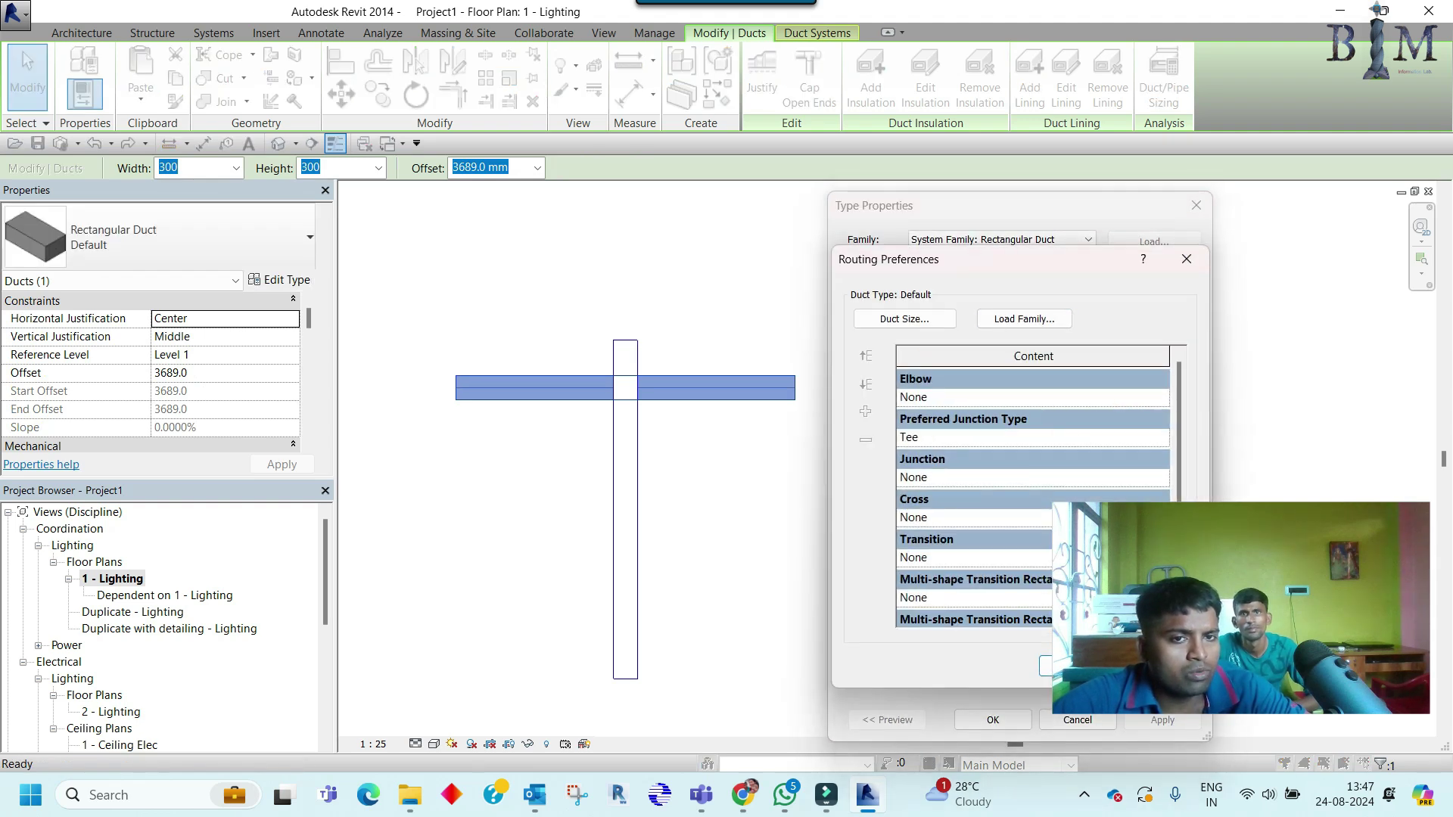
# Step: Review the junction, cross and transition fitting settings in Routing Preferences
pyautogui.moveTo(983, 258); pyautogui.dragTo(693, 162)
pyautogui.scroll(-3, 742, 408)
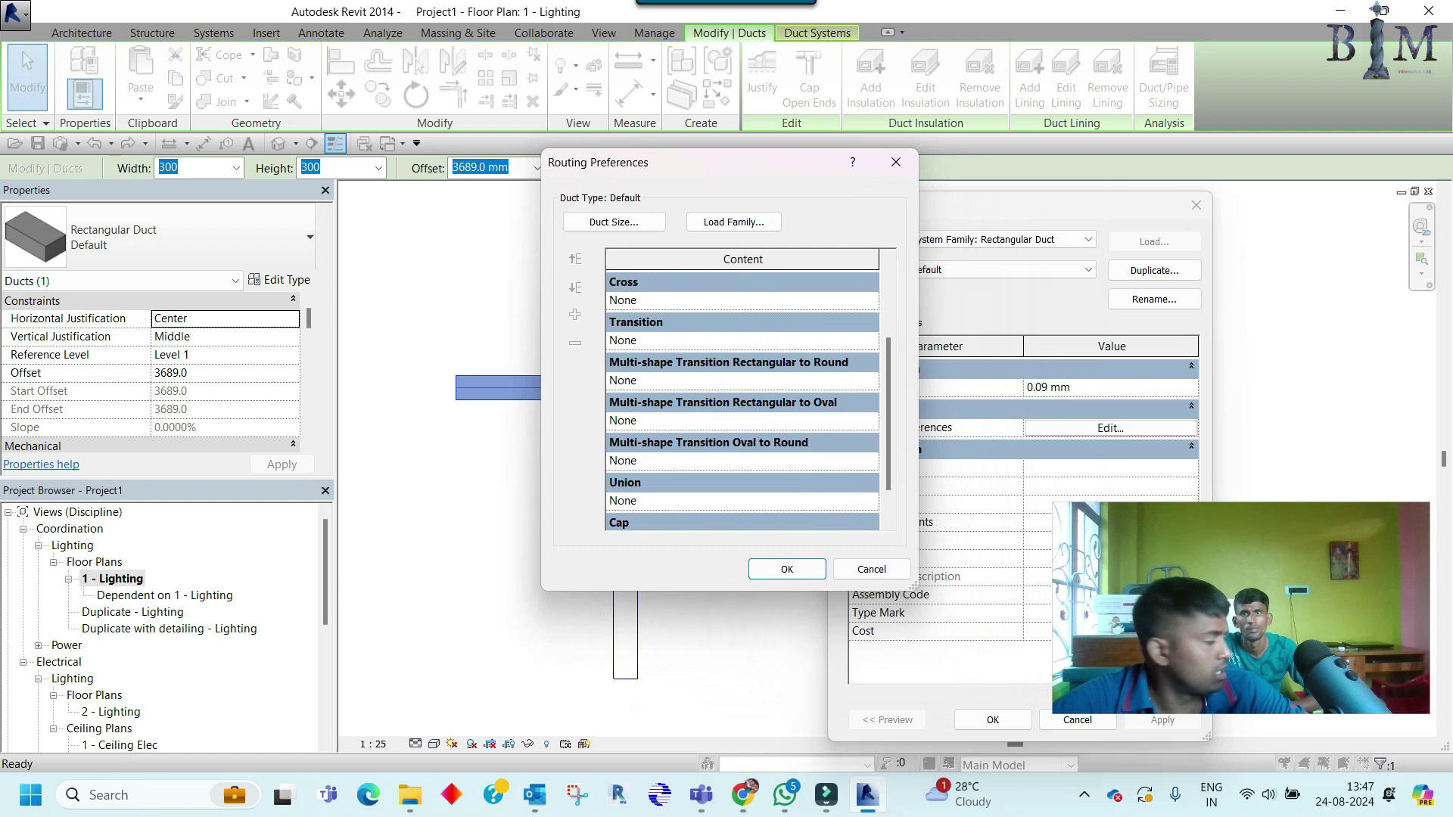
pyautogui.scroll(3, 741, 409)
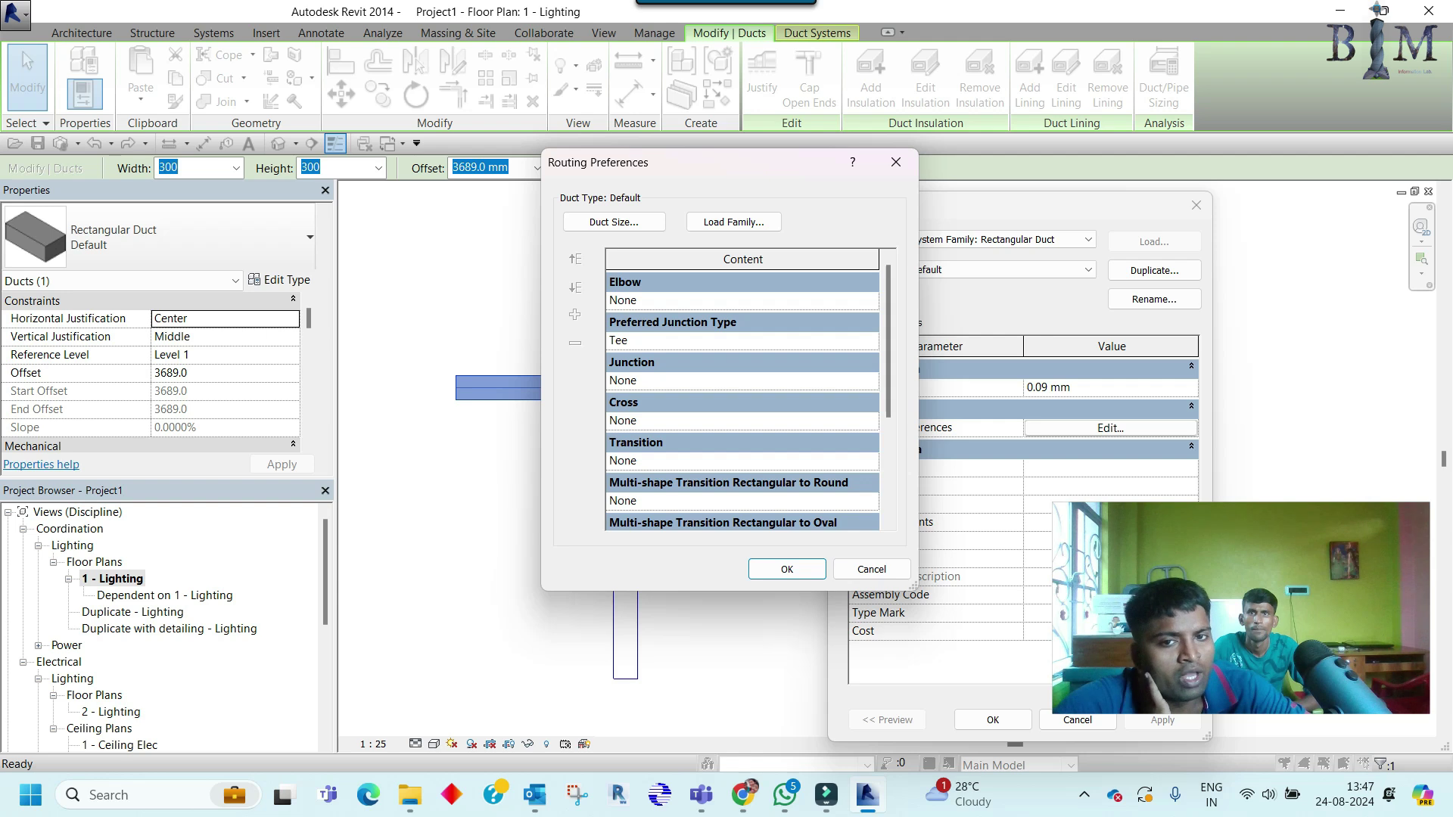
pyautogui.click(681, 380)
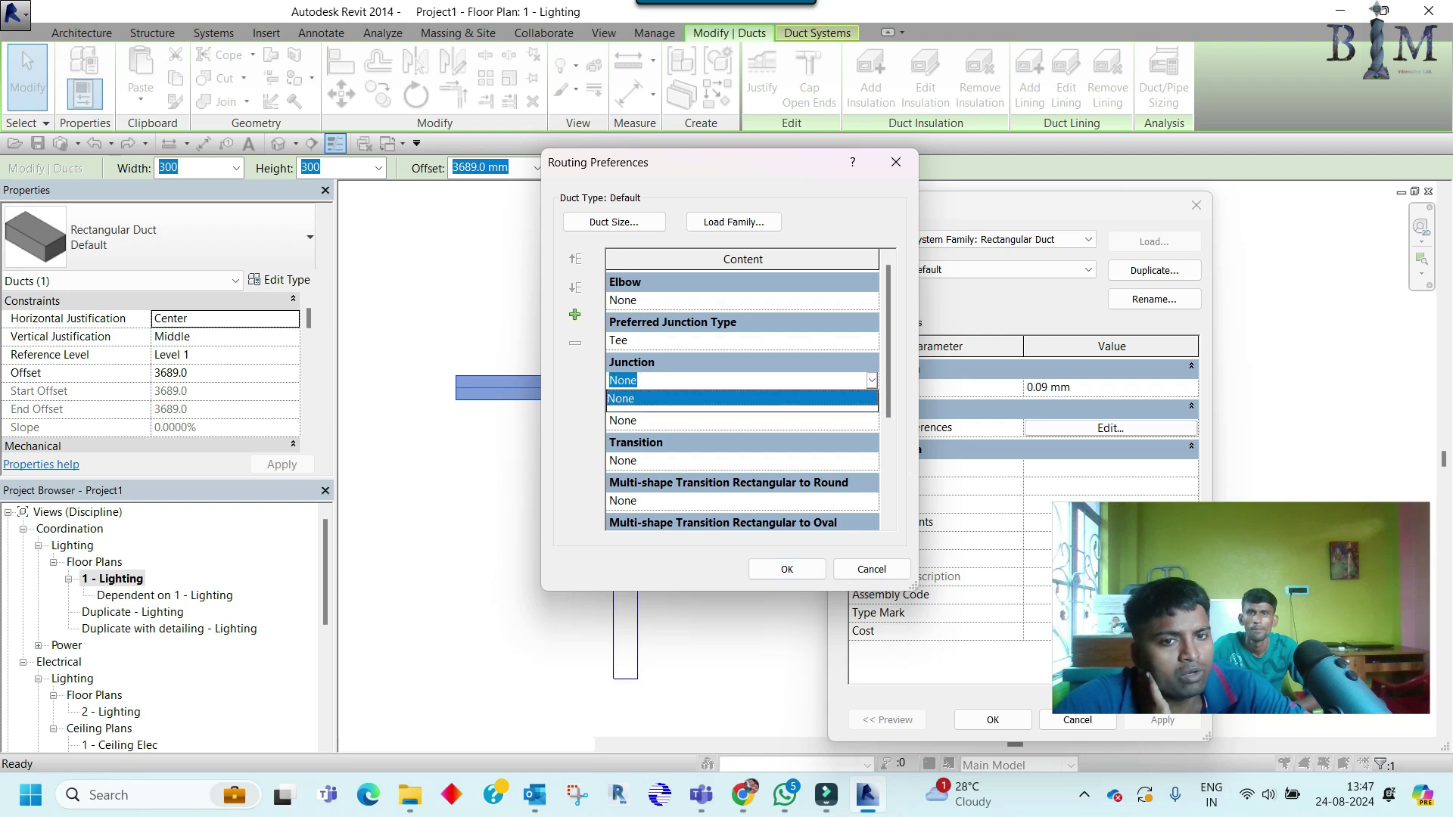
pyautogui.click(681, 398)
pyautogui.click(681, 420)
pyautogui.click(681, 460)
pyautogui.click(872, 460)
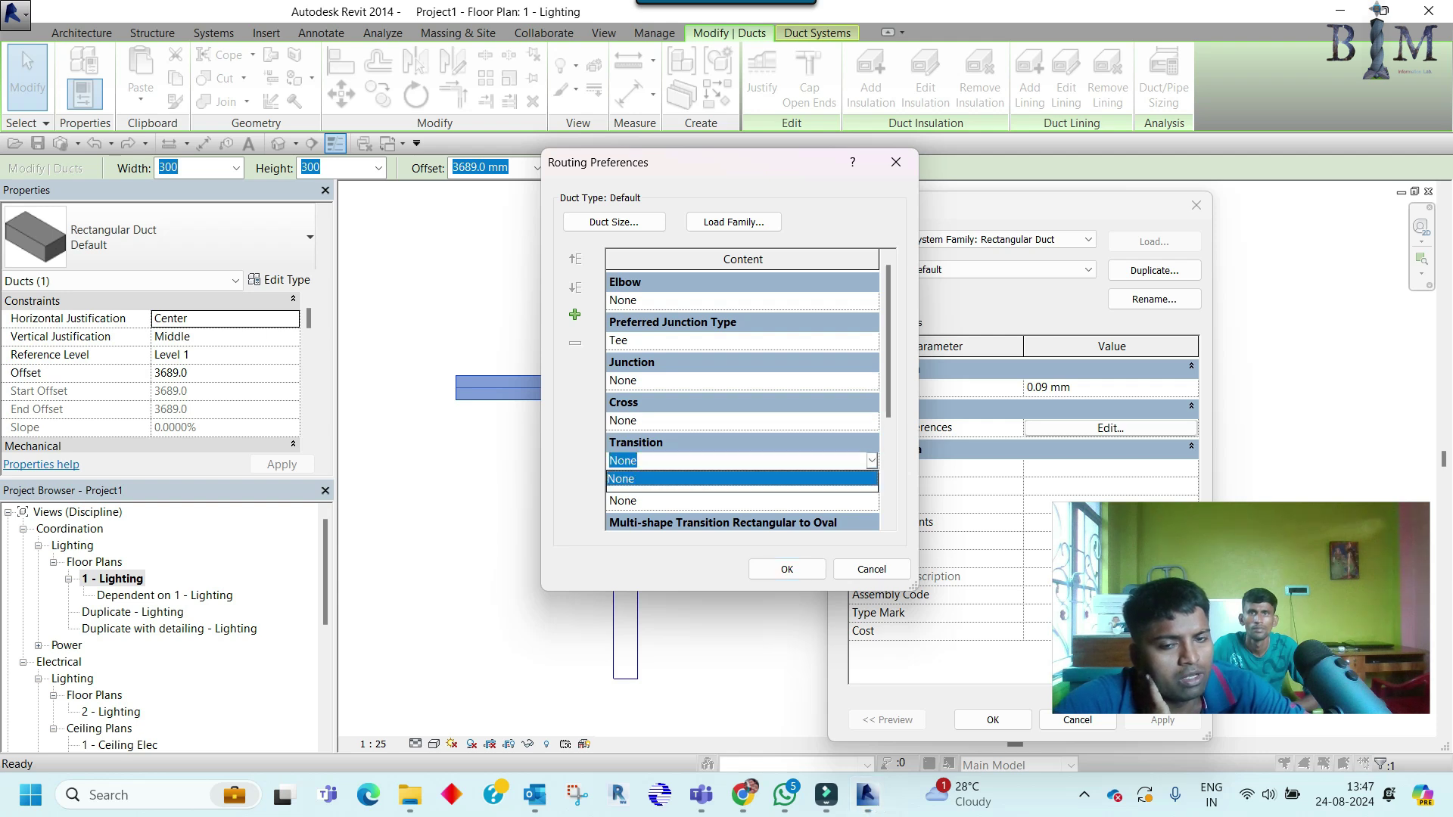
pyautogui.scroll(-1, 742, 393)
pyautogui.scroll(-2, 742, 394)
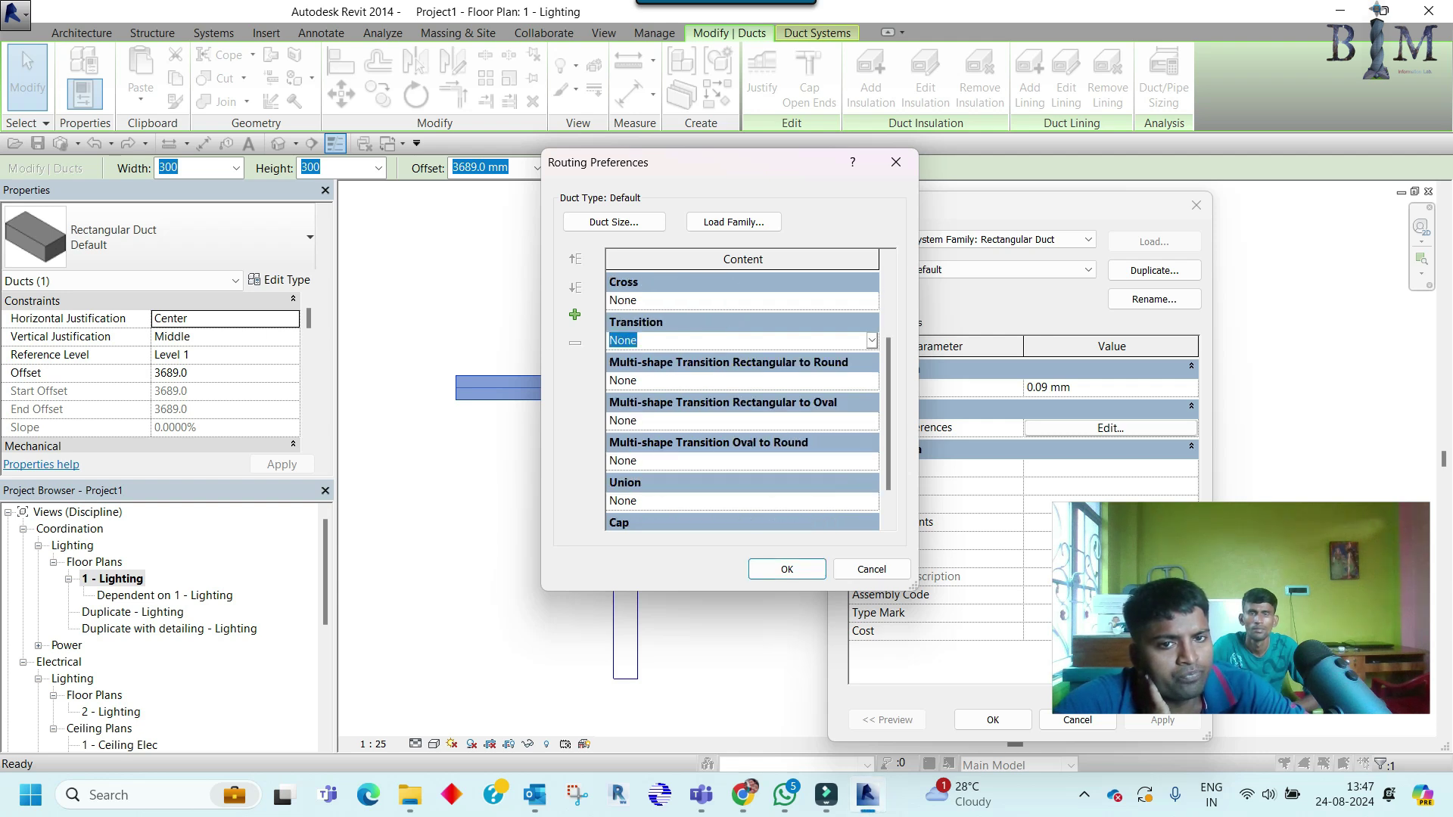
pyautogui.scroll(-1, 741, 393)
pyautogui.scroll(4, 742, 393)
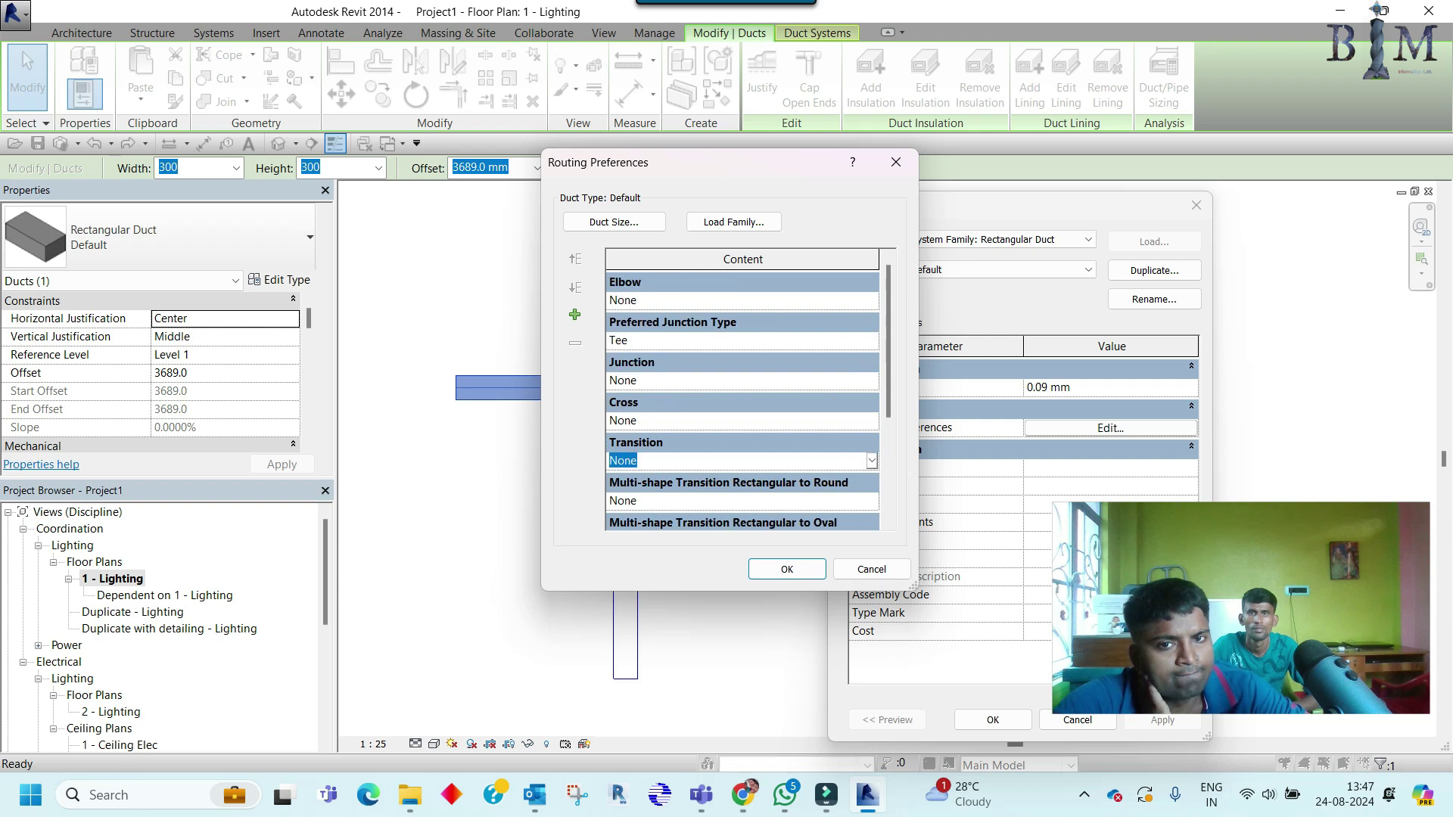
# Step: Browse the available elbow fittings, leaving the elbow setting unchanged
pyautogui.click(681, 299)
pyautogui.click(872, 300)
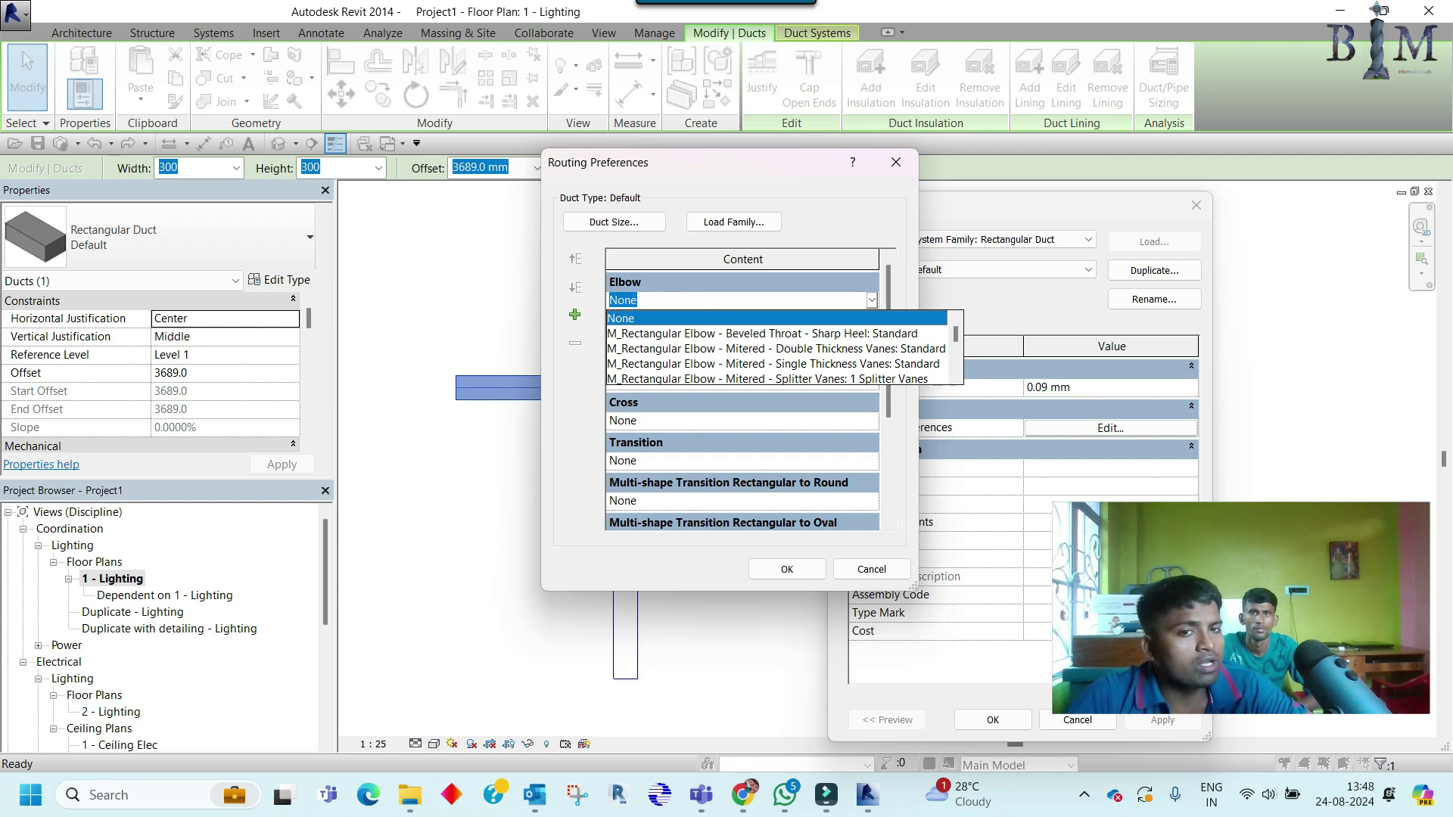
pyautogui.scroll(-1, 779, 348)
pyautogui.scroll(-1, 779, 348)
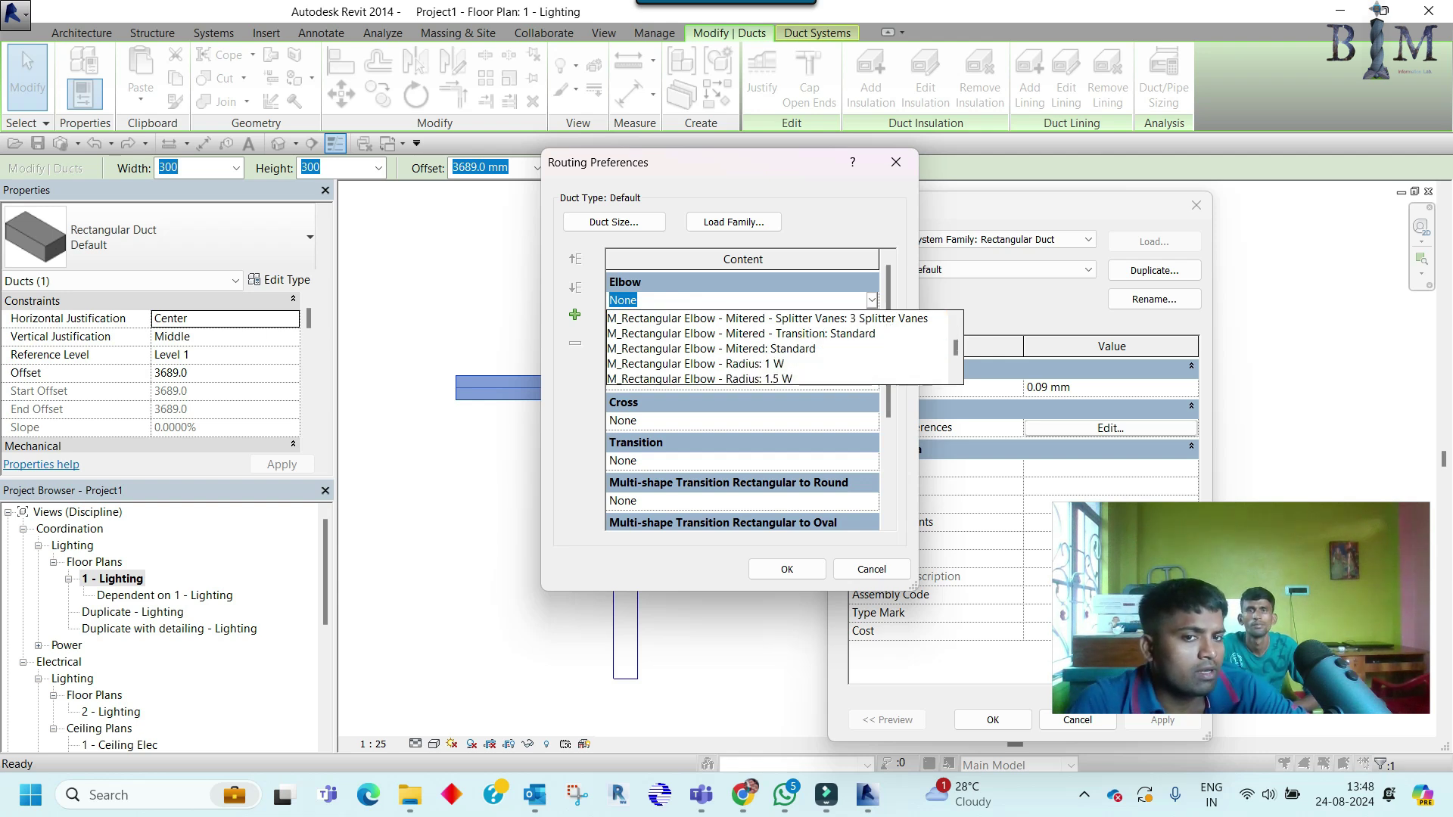
pyautogui.scroll(-1, 779, 349)
pyautogui.scroll(2, 780, 348)
pyautogui.scroll(1, 779, 348)
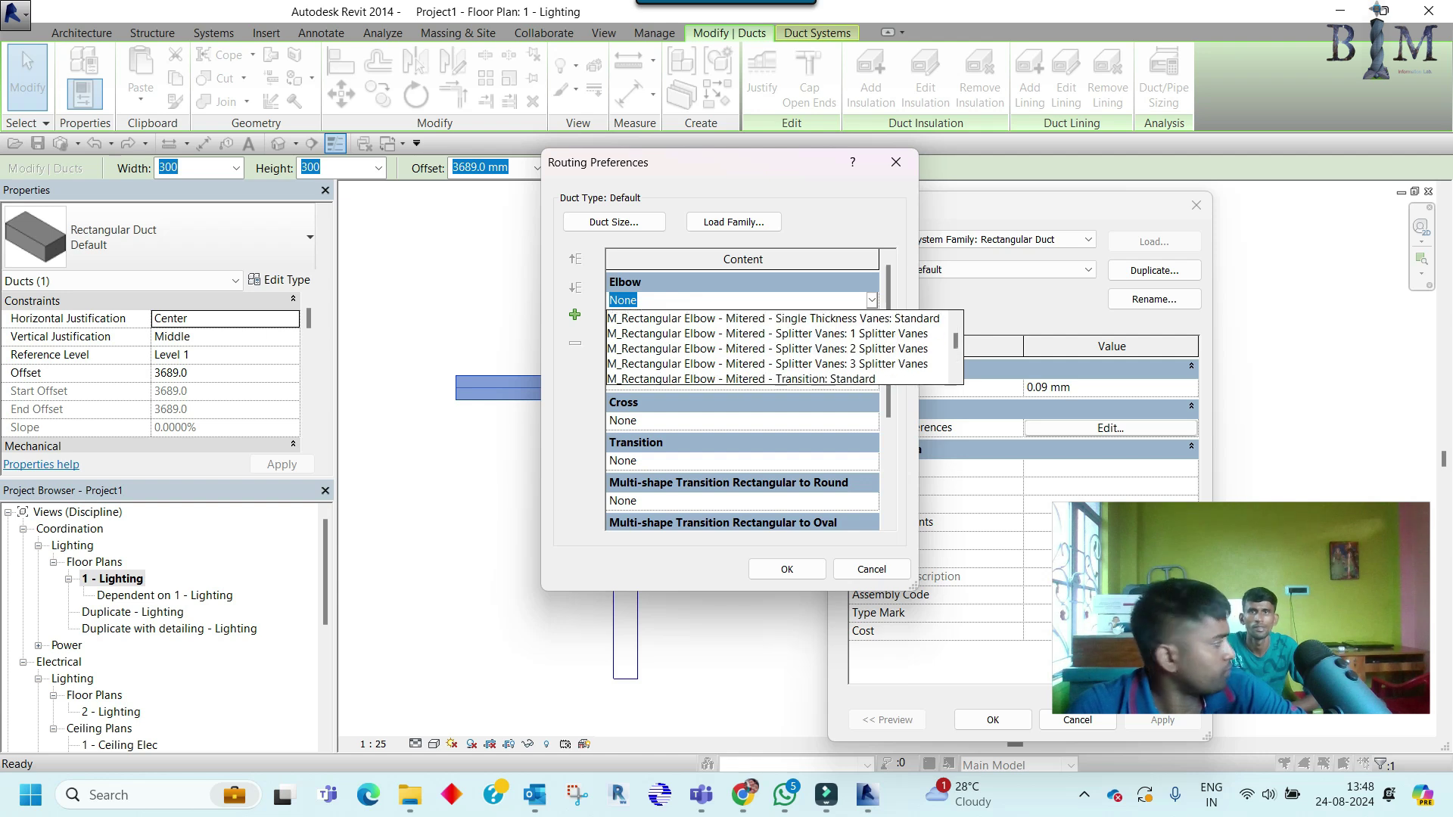
pyautogui.scroll(1, 780, 348)
pyautogui.press('Return')
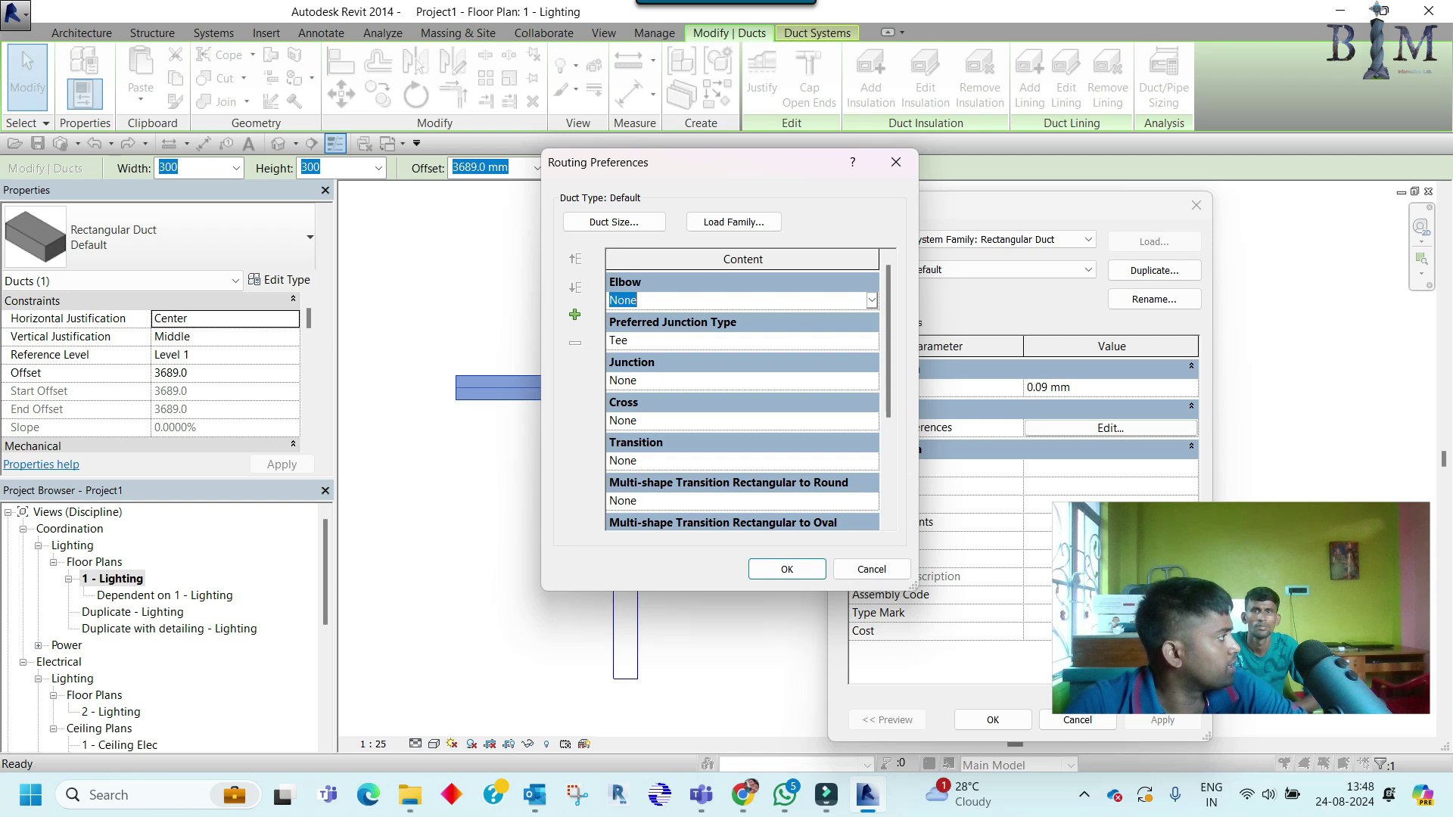
# Step: Set the elbow to M_Rectangular Elbow - Radius: 1 W and confirm both dialogs
pyautogui.hotkey('alt', 'Down')
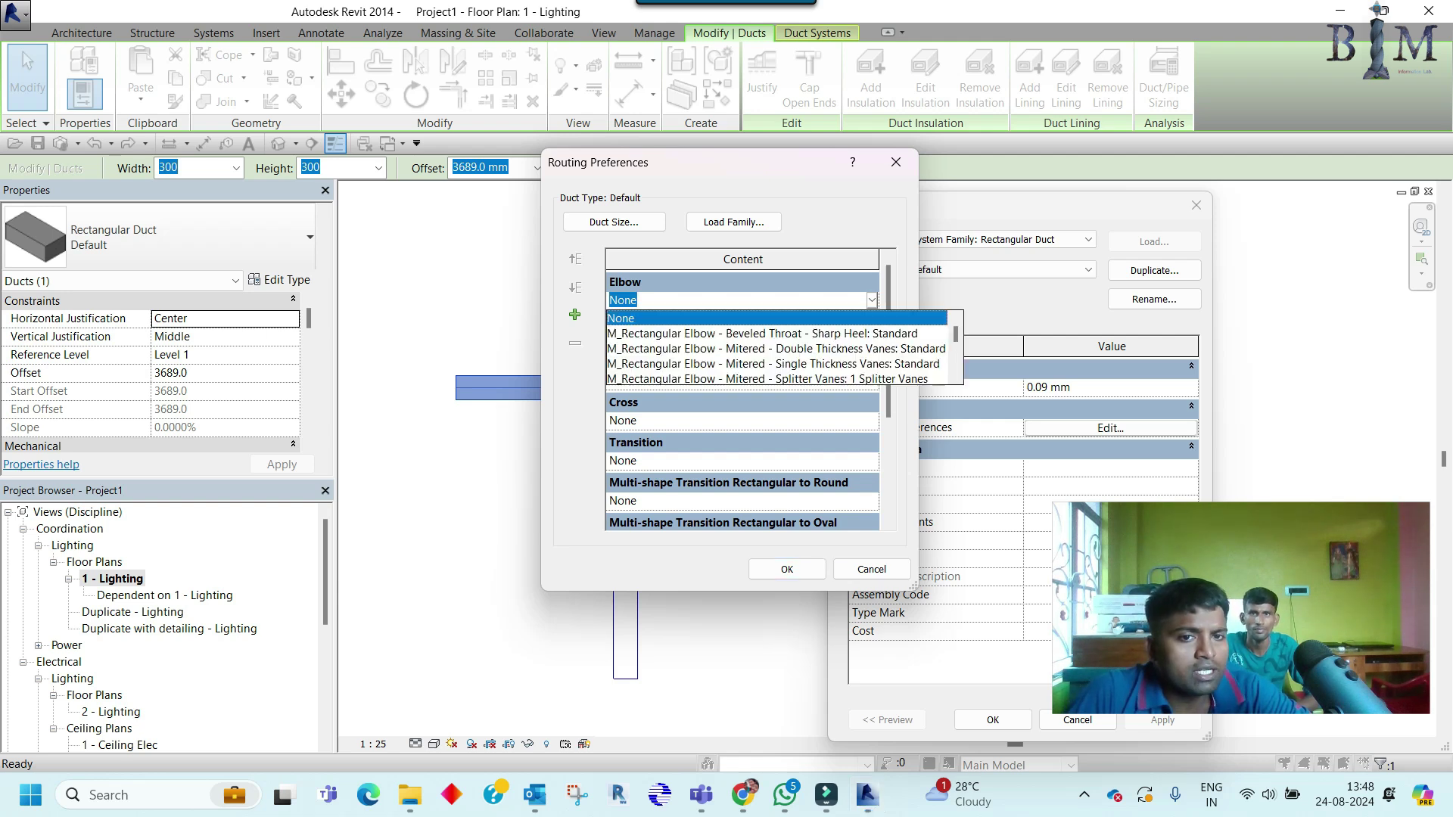
pyautogui.scroll(-2, 777, 348)
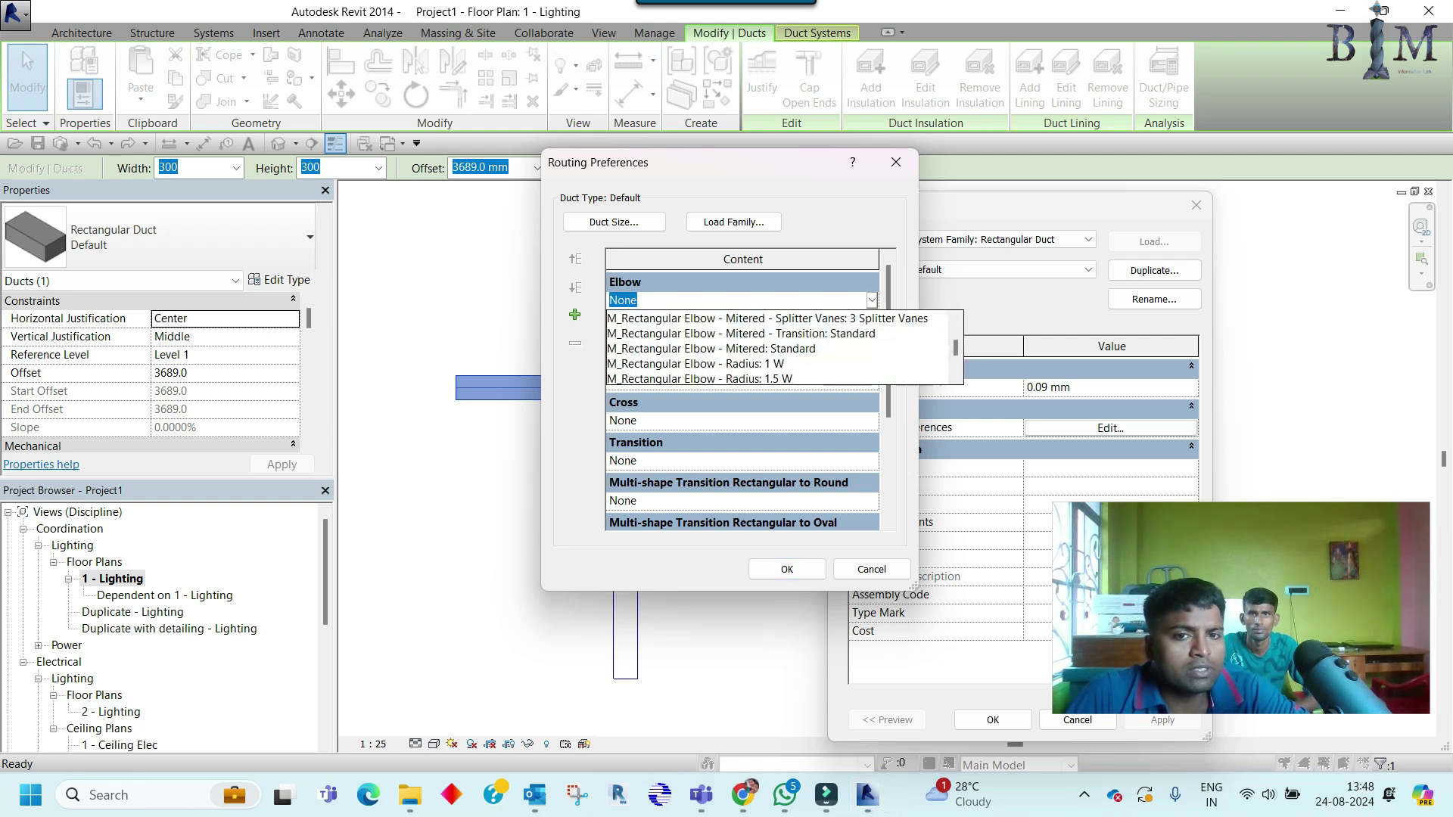
pyautogui.click(696, 364)
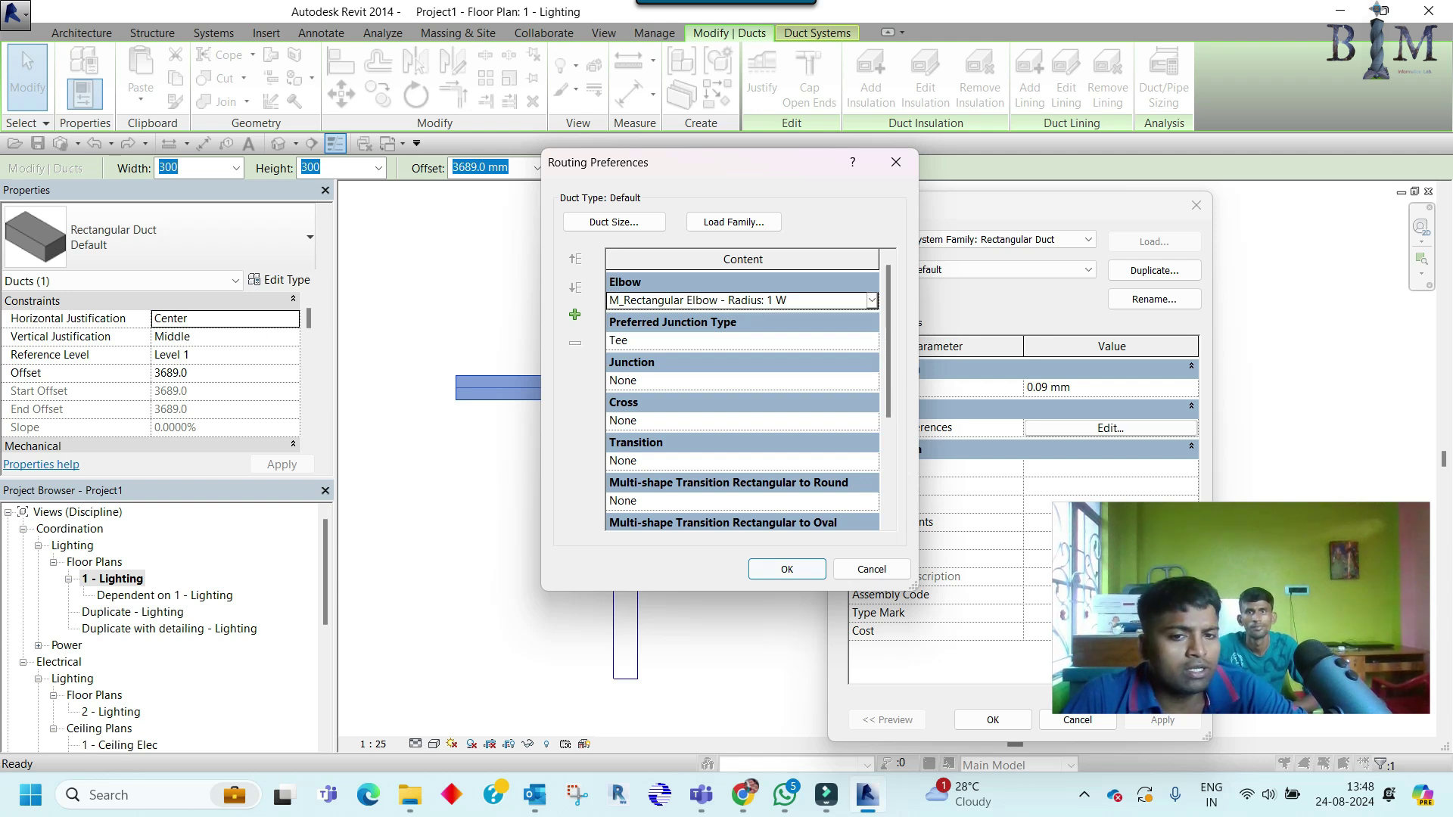
pyautogui.click(787, 569)
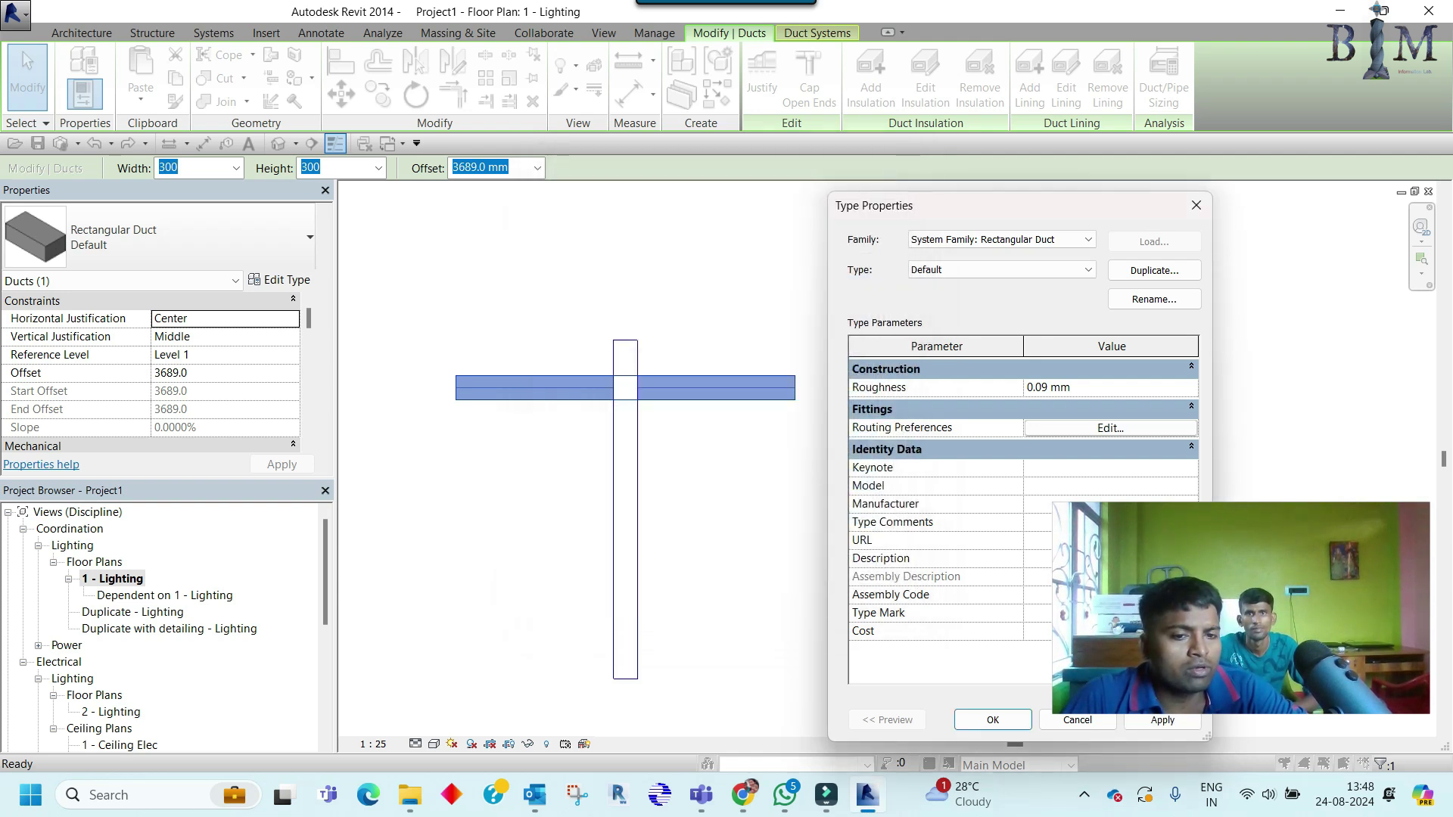
pyautogui.click(992, 720)
# Step: Join the two crossing ducts into a curved elbow corner with TR
pyautogui.click(23, 51)
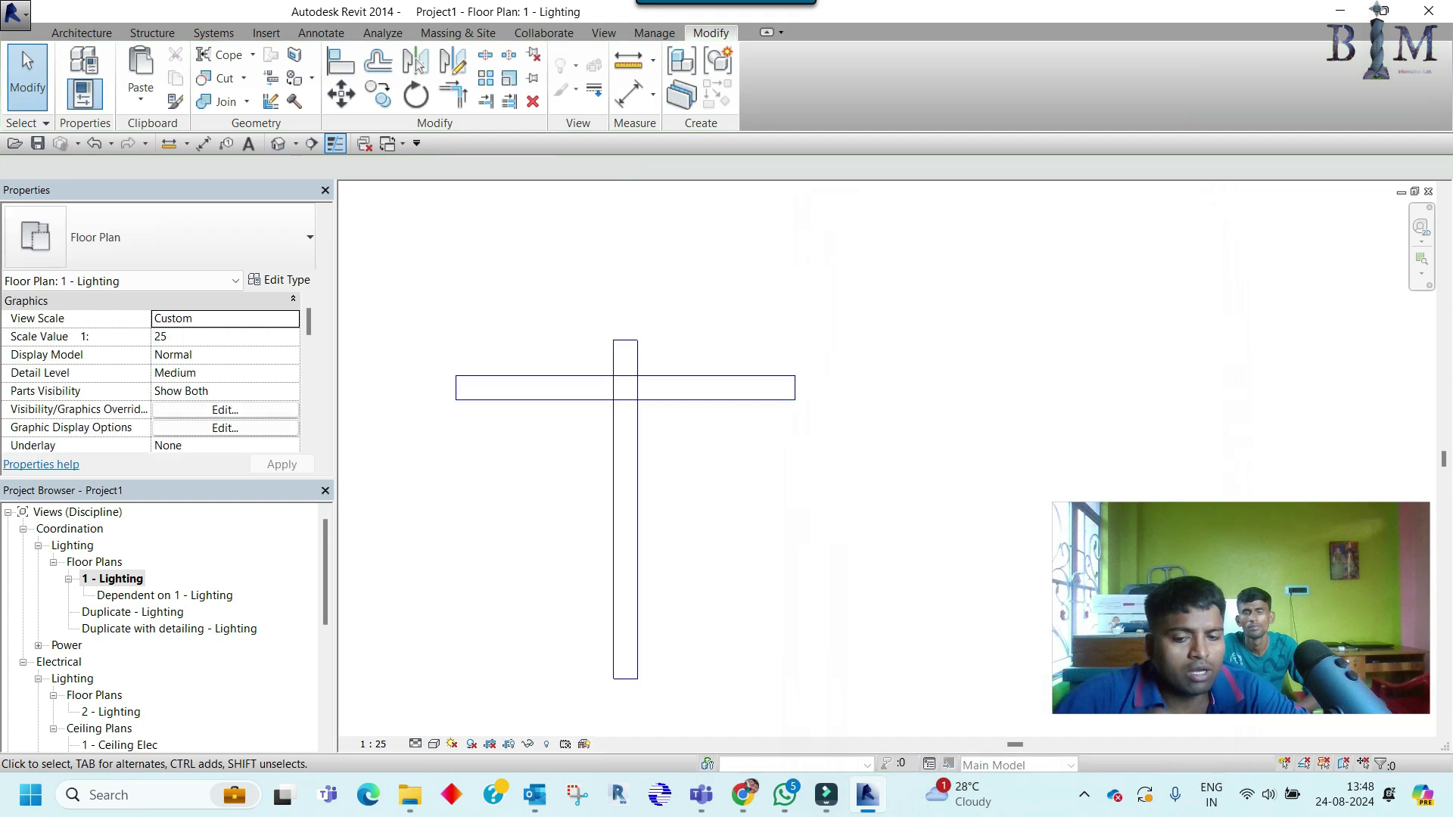
pyautogui.press('t')
pyautogui.press('r')
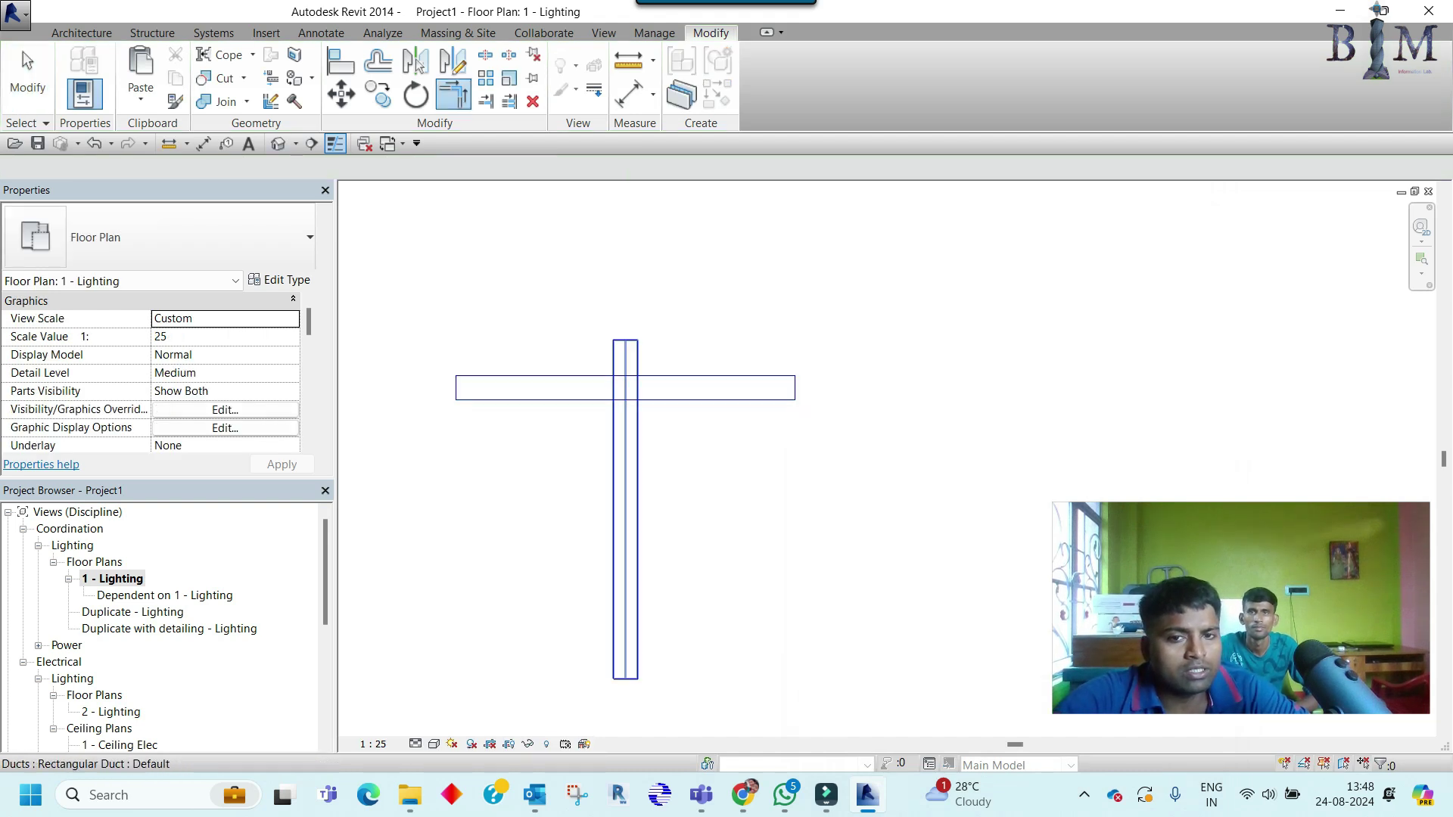
pyautogui.click(582, 389)
pyautogui.press('Escape')
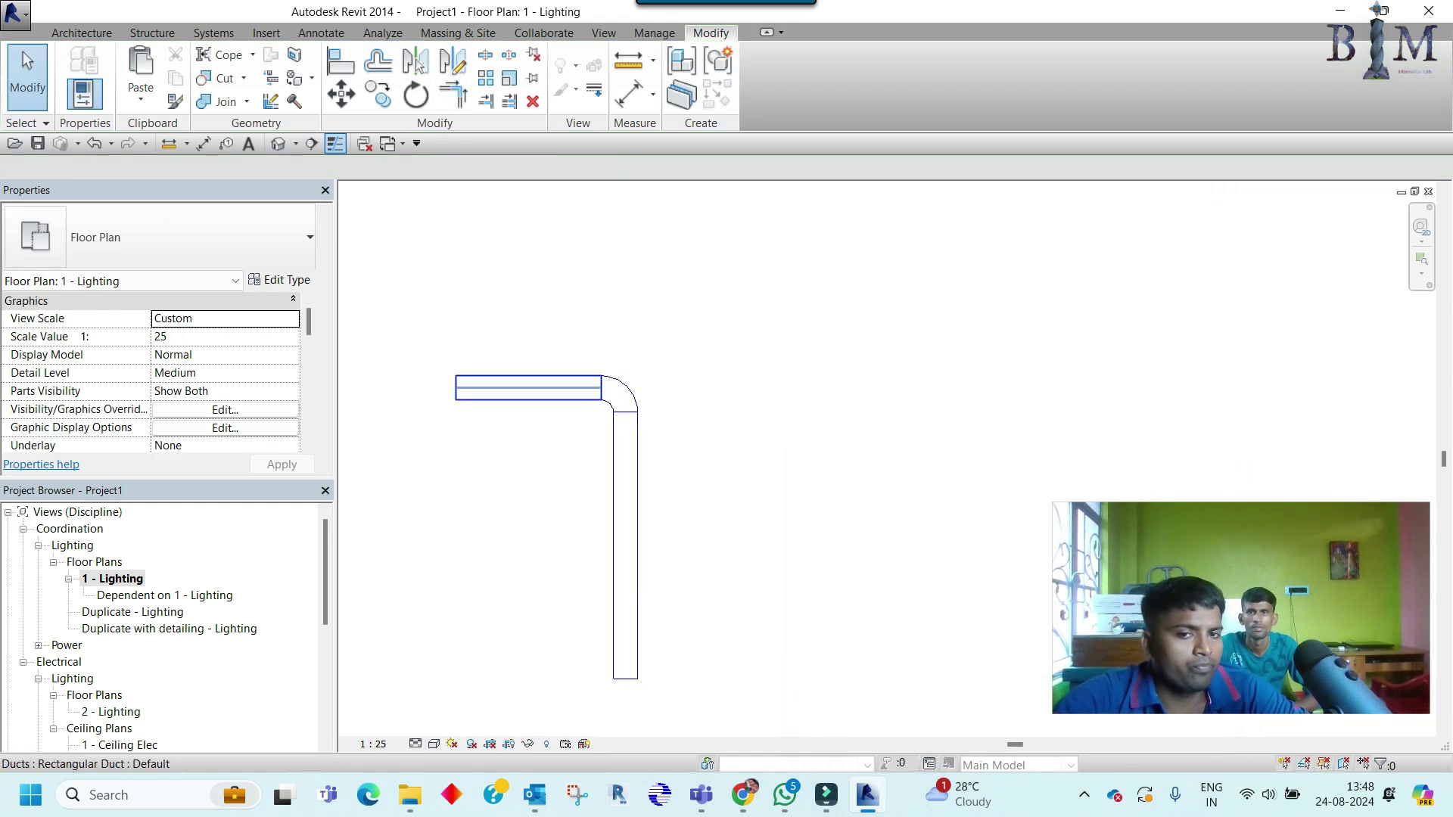
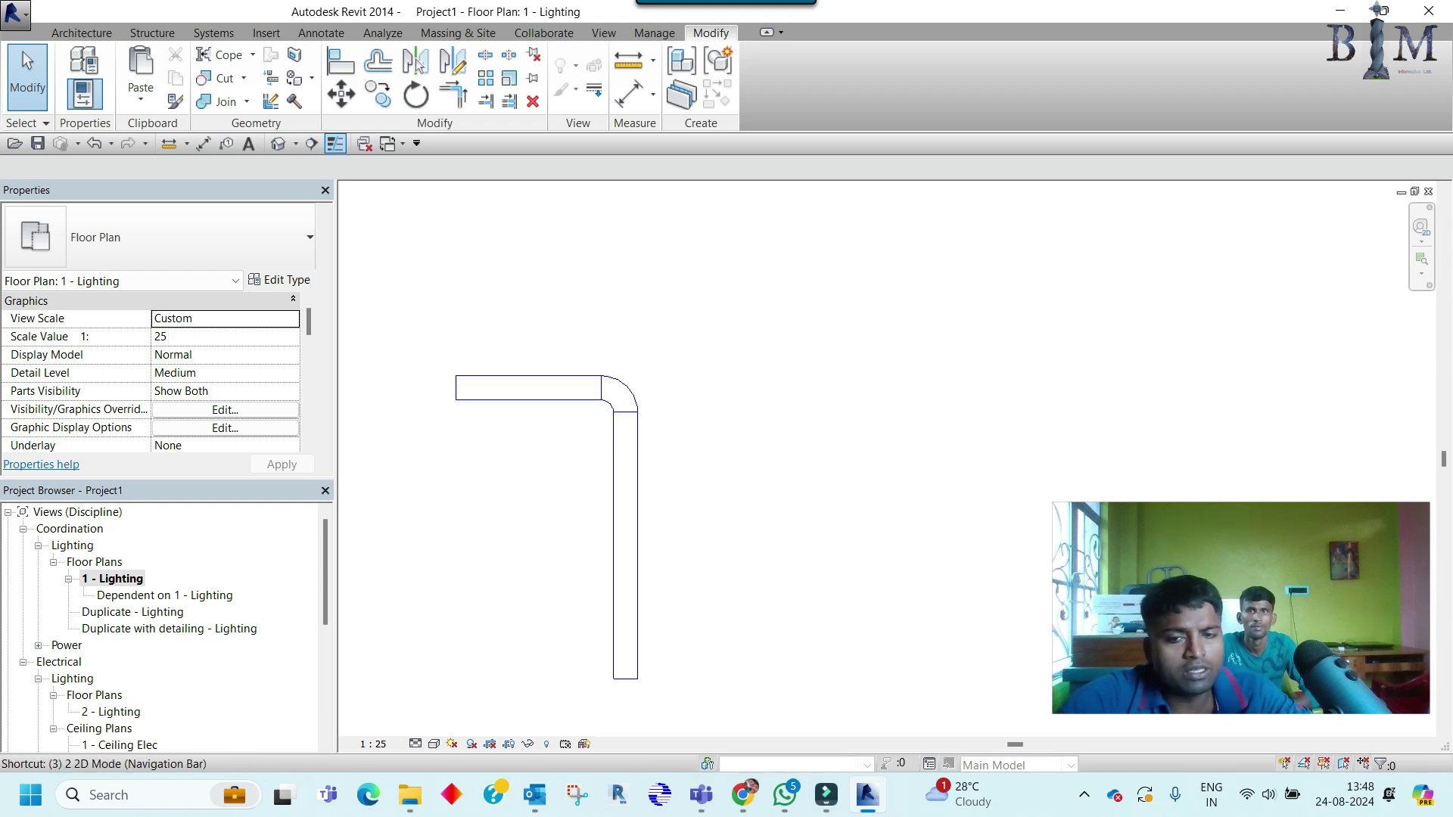
# Step: Open the default 3D view, orbit it, and dismiss the lock-view tagging warning
pyautogui.hotkey('ctrl', 'Tab')
pyautogui.keyDown('shift'); pyautogui.moveTo(681, 454); pyautogui.dragTo(762, 470, button='middle'); pyautogui.keyUp('shift')
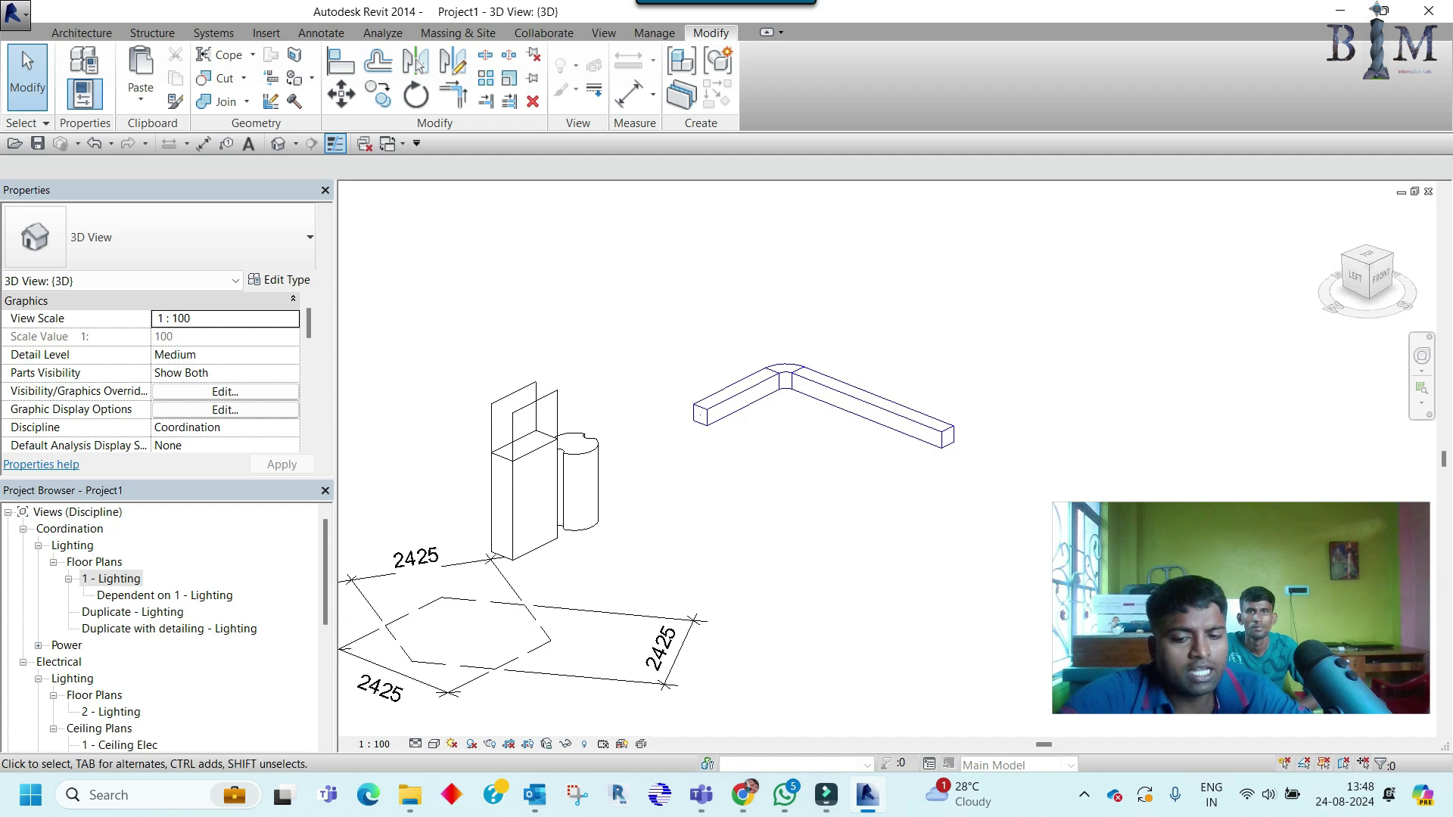
pyautogui.press('t')
pyautogui.press('g')
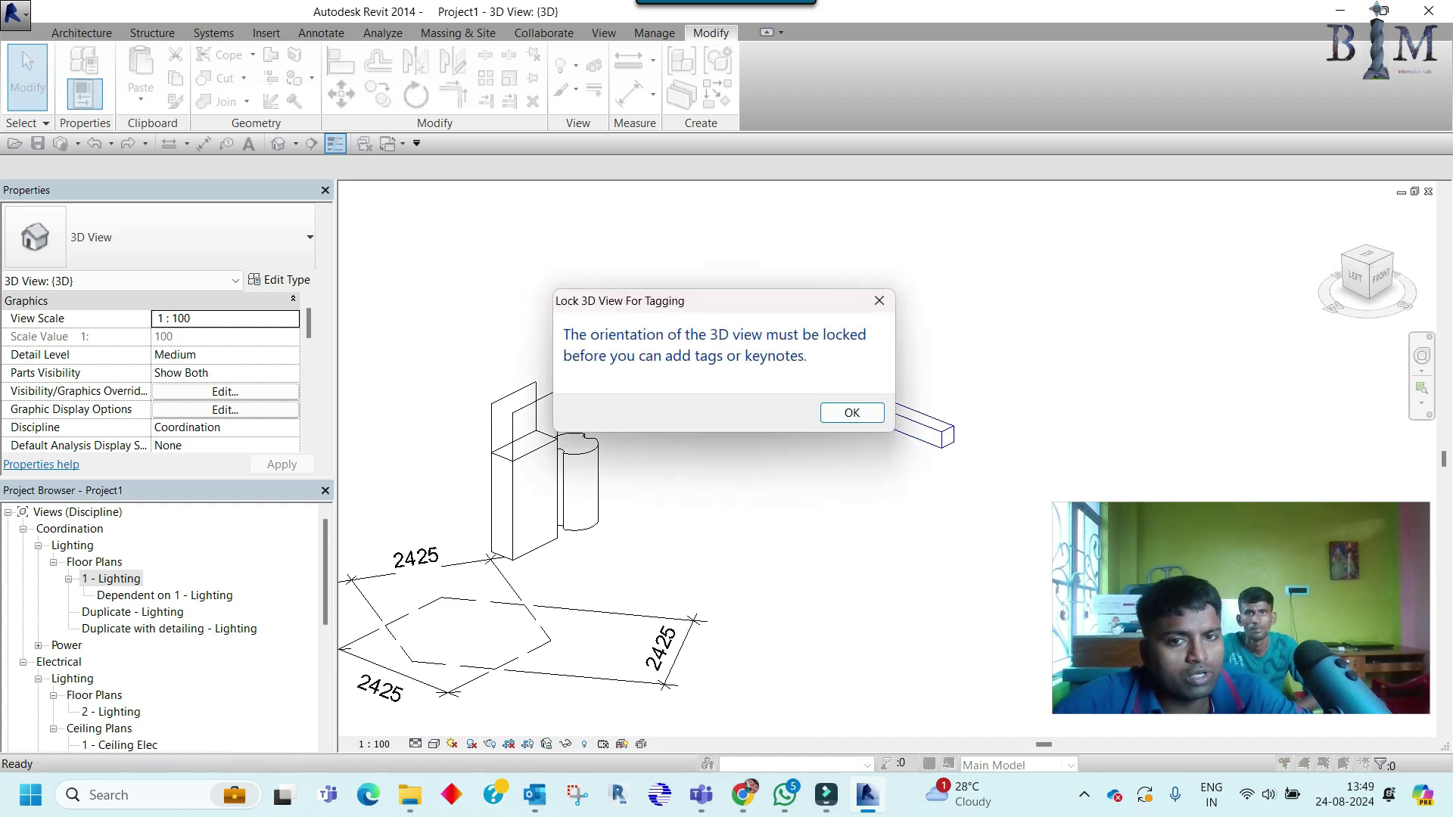
pyautogui.press('Return')
# Step: Pan the 3D view, then reselect {3D} in the Project Browser
pyautogui.moveTo(757, 469); pyautogui.dragTo(818, 404, button='middle')
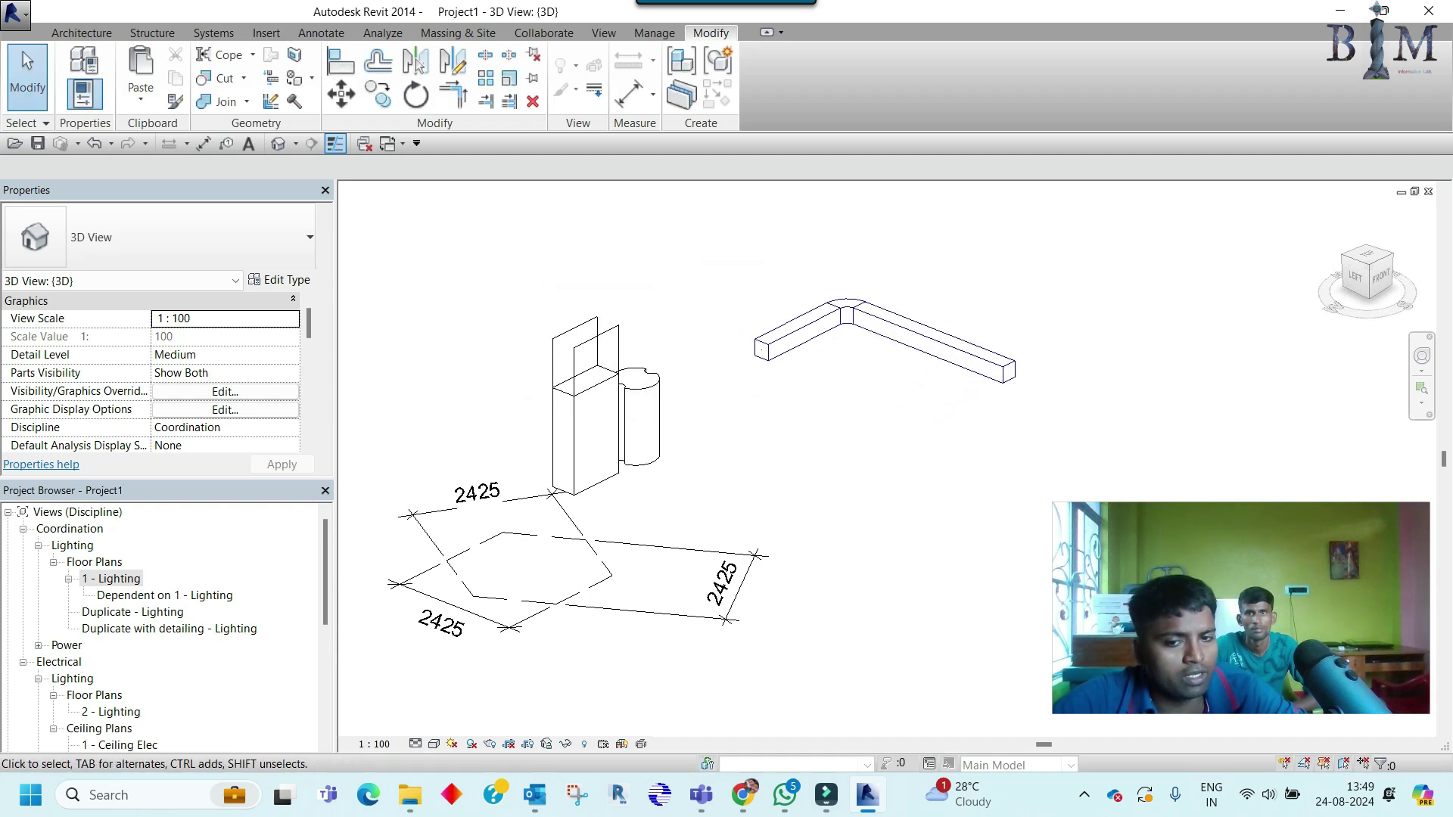
pyautogui.scroll(-3, 166, 628)
pyautogui.scroll(2, 166, 628)
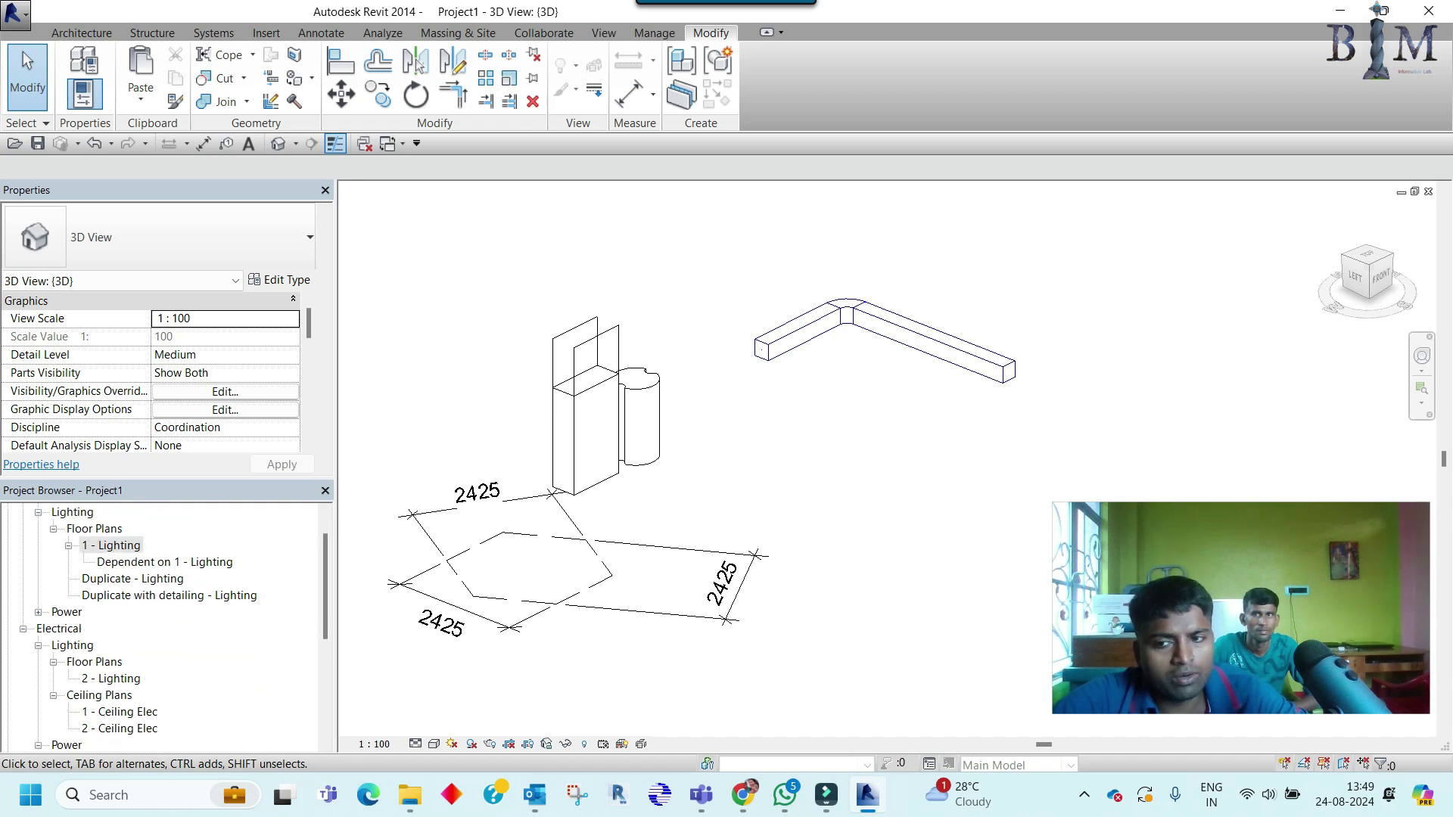
pyautogui.click(110, 544)
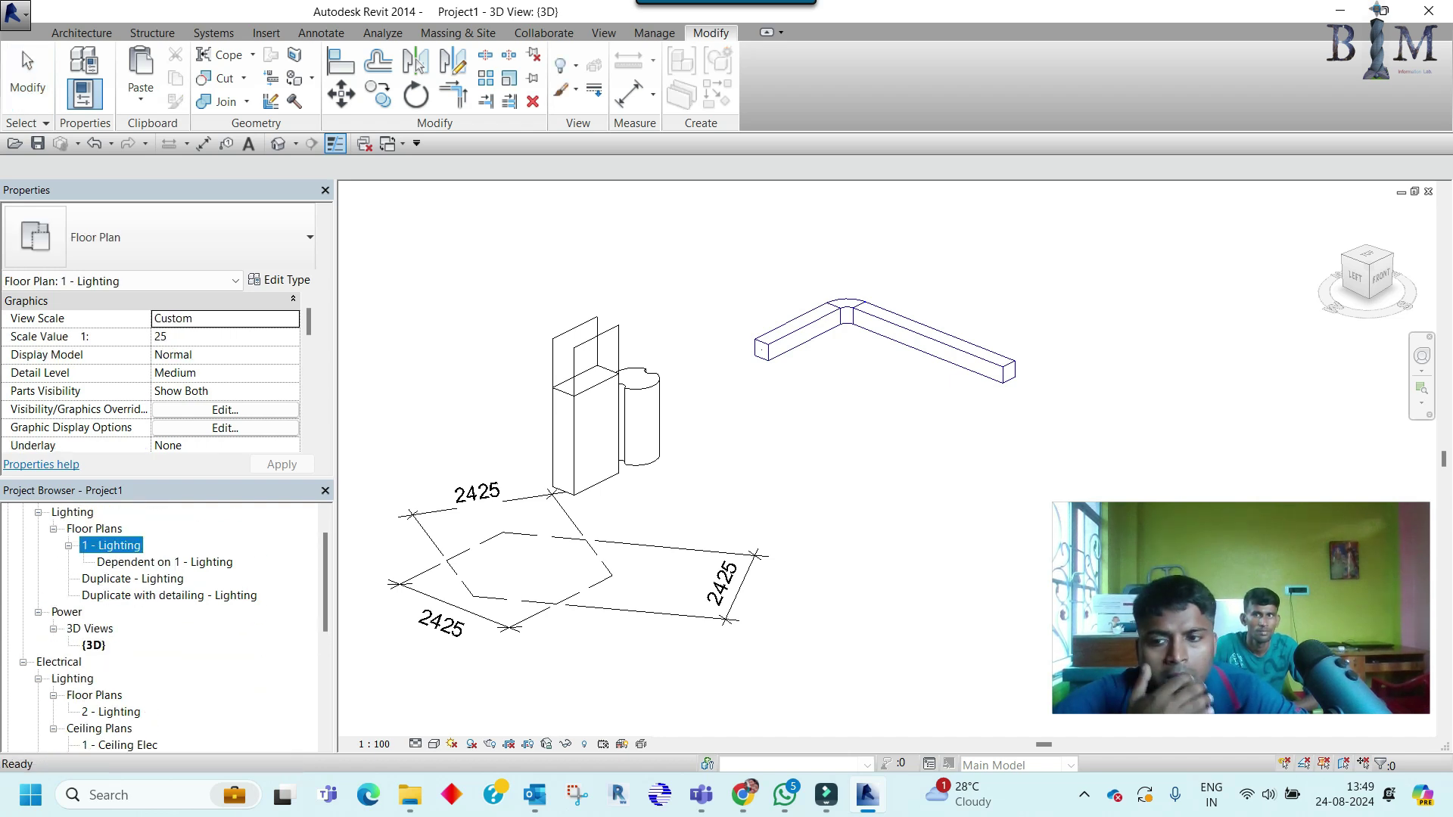
pyautogui.click(94, 645)
# Step: Duplicate {3D} with detailing and open the resulting Copy of {3D} view
pyautogui.rightClick(94, 645)
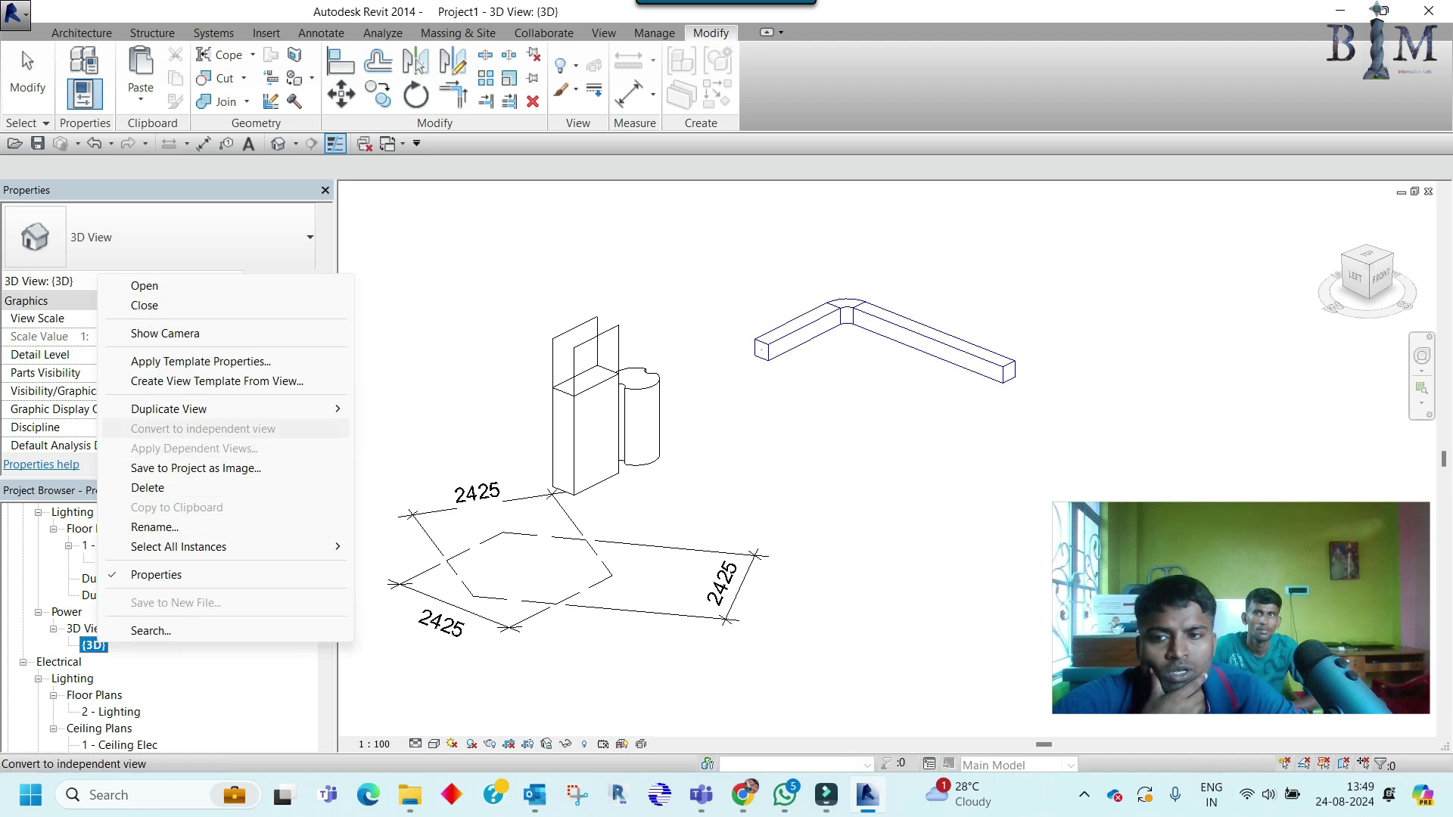
pyautogui.click(445, 429)
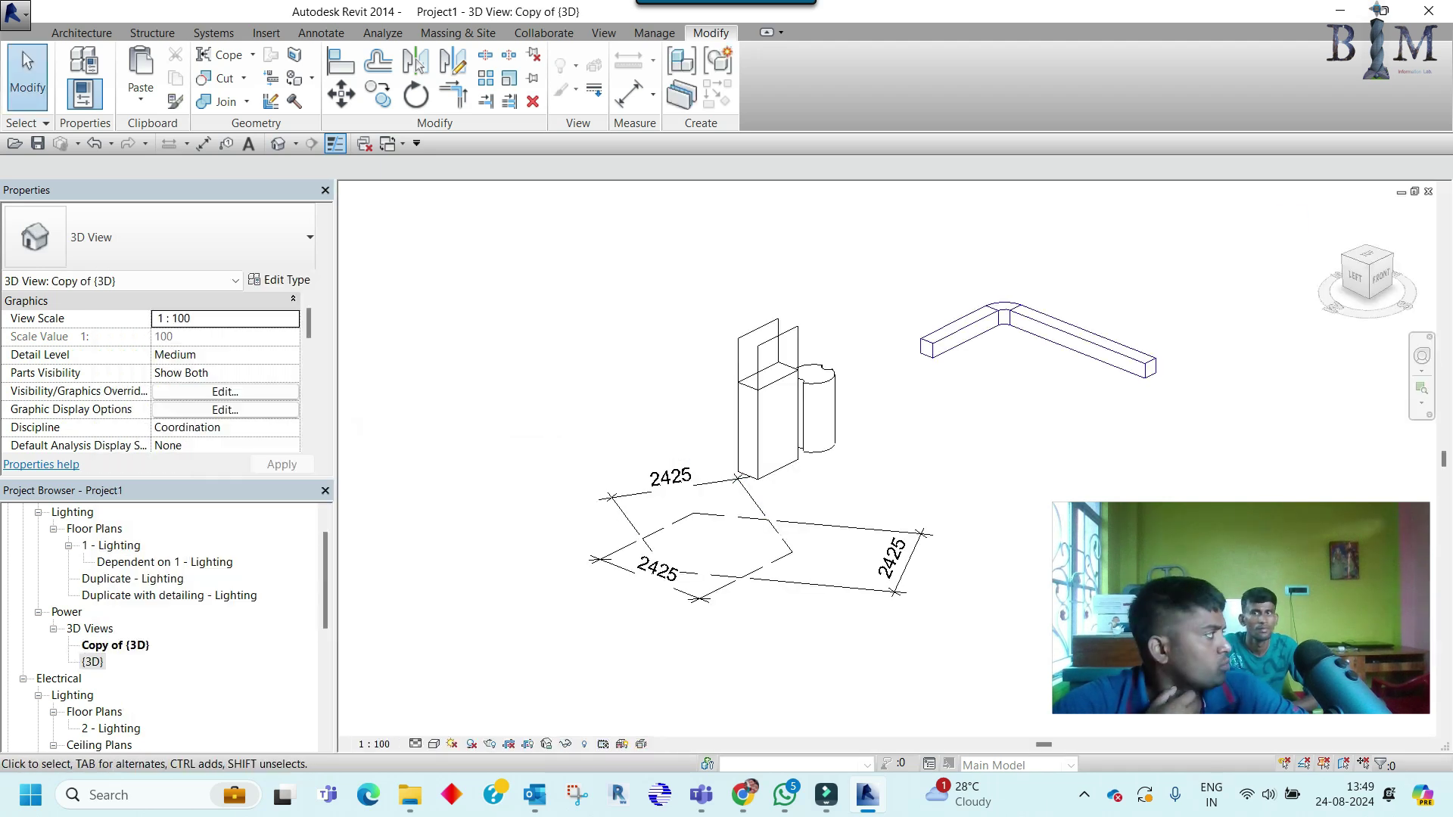
pyautogui.doubleClick(92, 661)
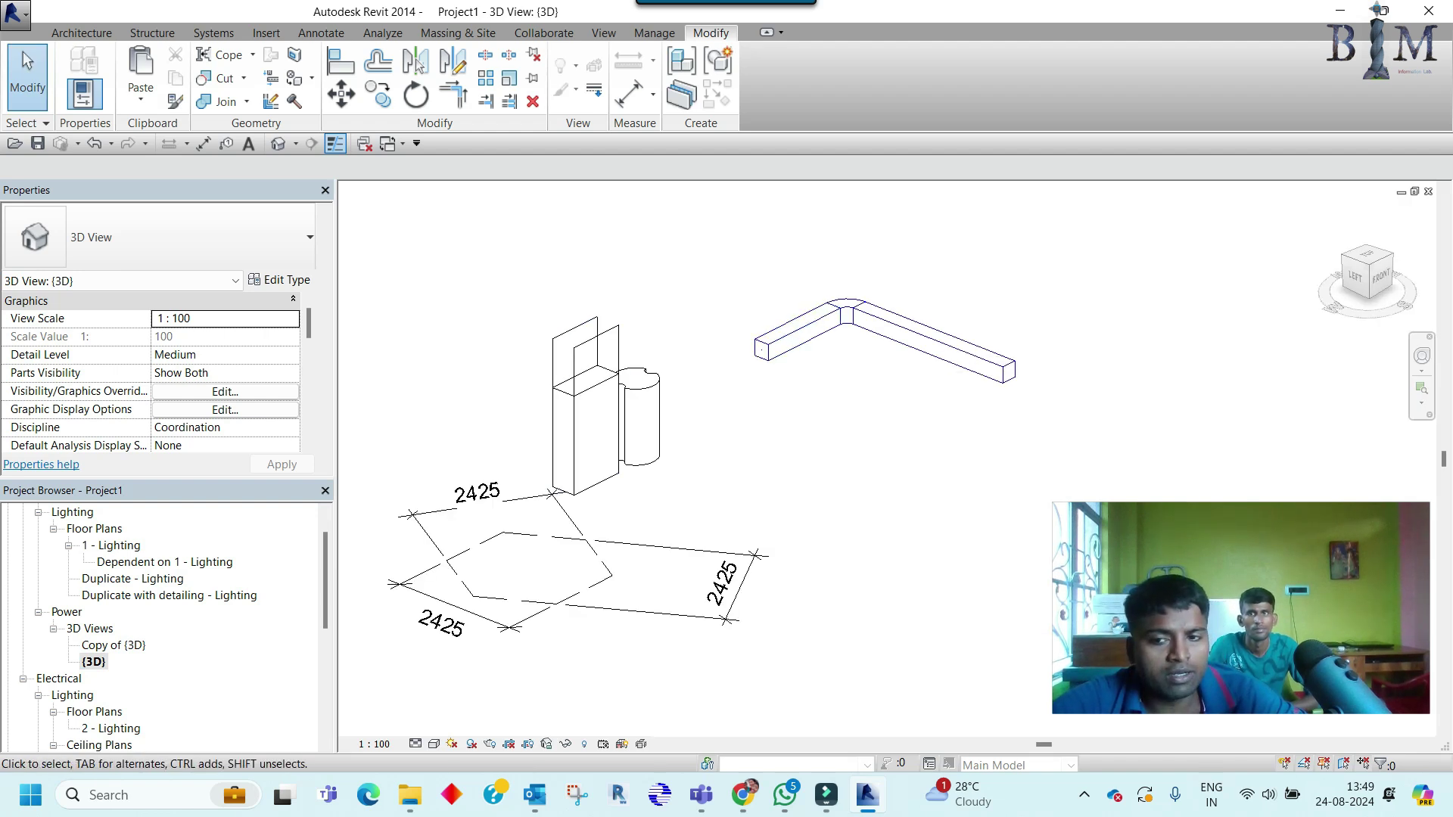
pyautogui.doubleClick(115, 645)
# Step: Set the copied view to Fine detail level with Shaded visual style
pyautogui.click(414, 744)
pyautogui.click(443, 722)
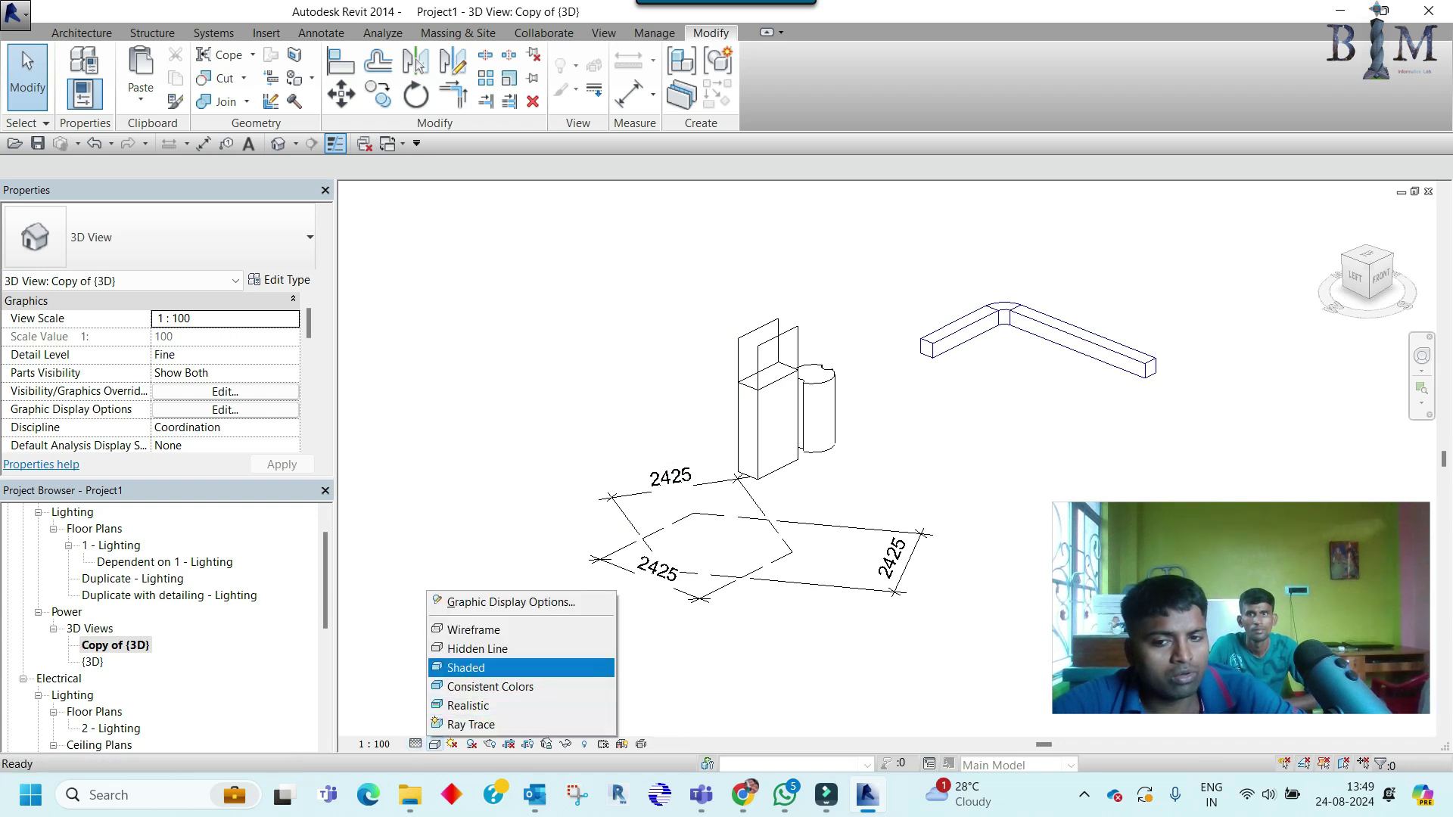
pyautogui.click(485, 668)
pyautogui.moveTo(833, 454); pyautogui.dragTo(711, 482, button='middle')
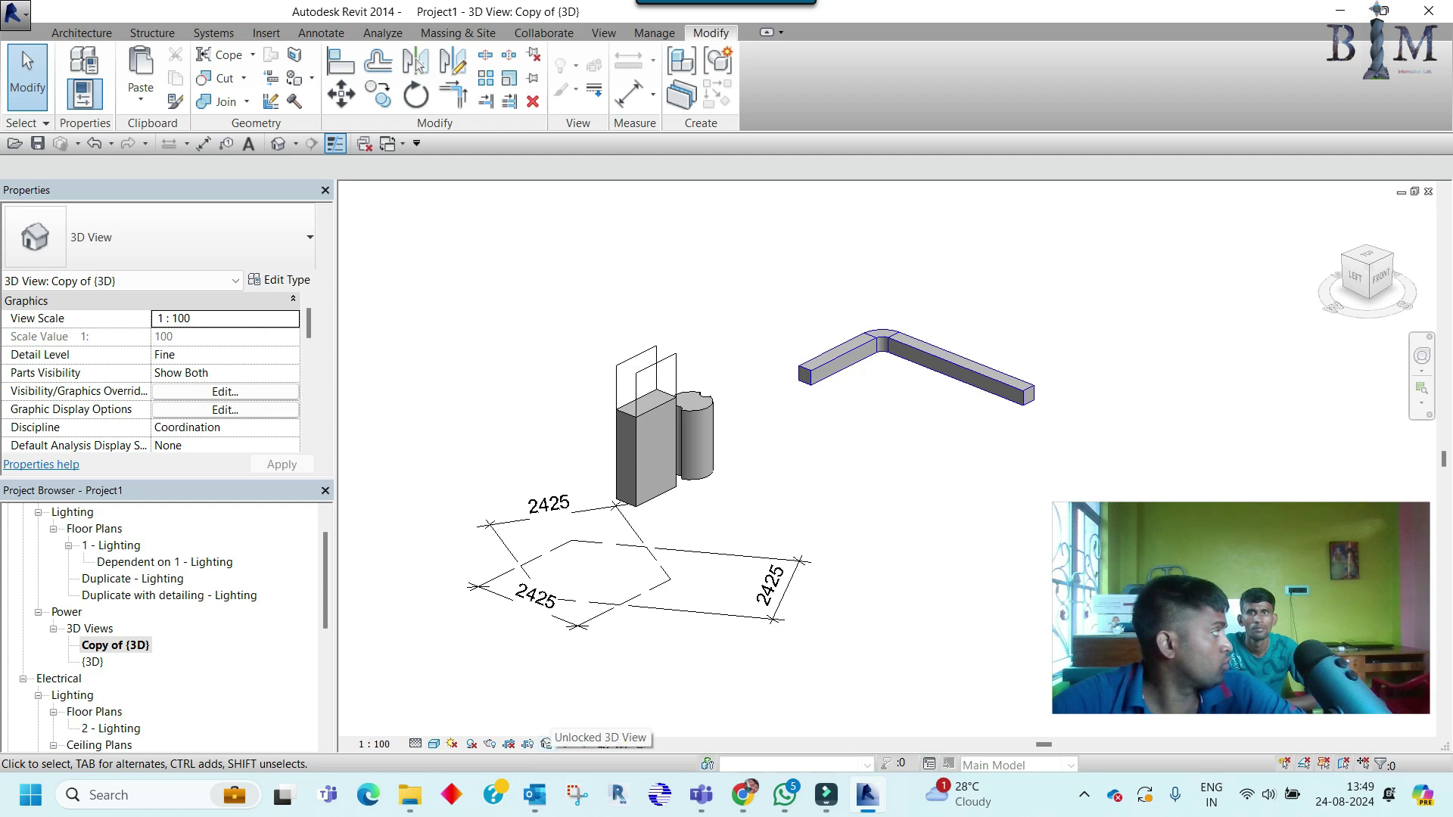
# Step: Save and lock the copy's orientation, then orbit the original {3D} and return to the copy
pyautogui.click(546, 744)
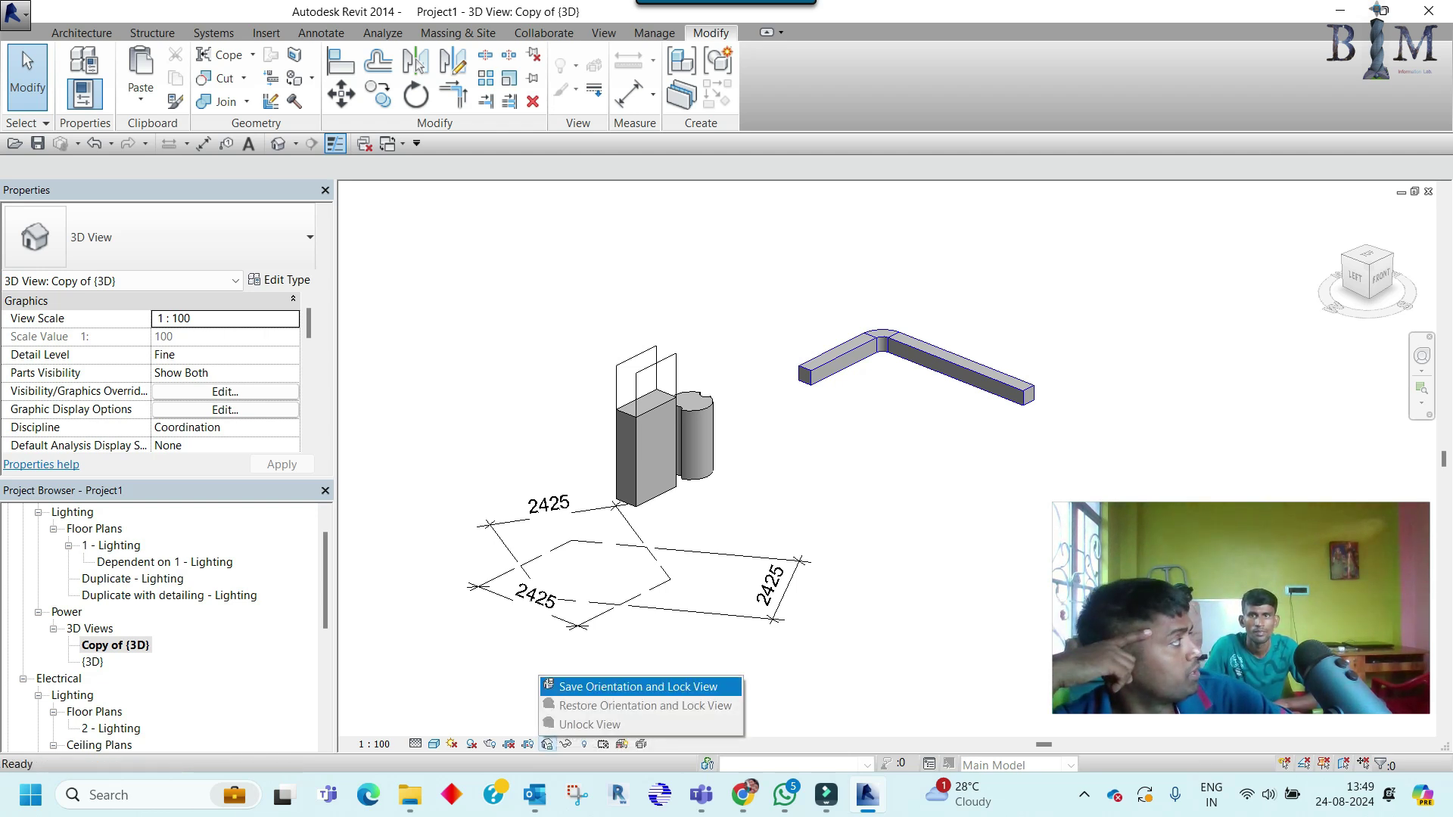
pyautogui.click(638, 686)
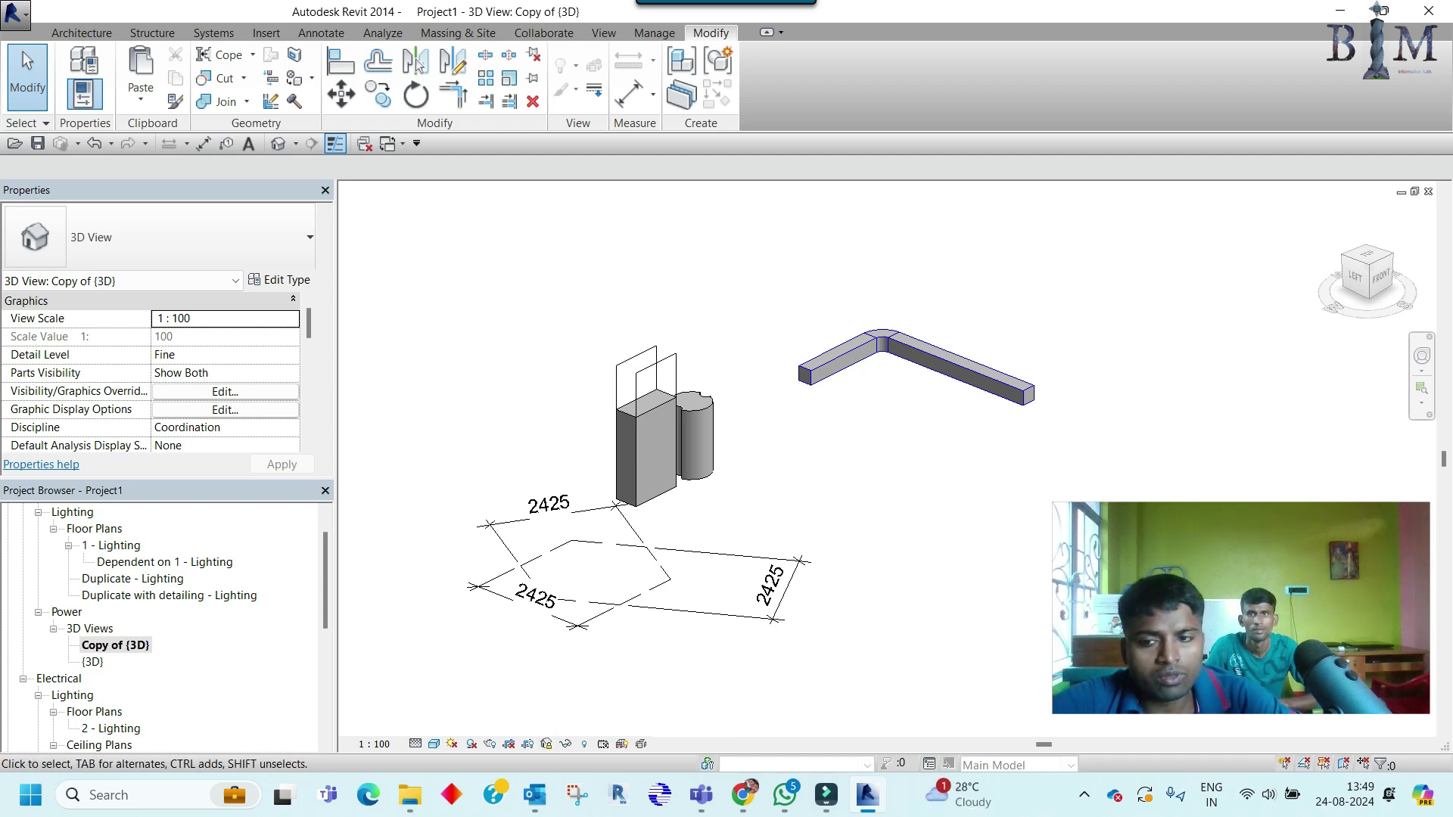
pyautogui.doubleClick(93, 661)
pyautogui.moveTo(681, 454)
pyautogui.keyDown('shift'); pyautogui.mouseDown(button='middle')
pyautogui.moveTo(848, 454)
pyautogui.moveTo(817, 454)
pyautogui.mouseUp(button='middle'); pyautogui.keyUp('shift')
pyautogui.doubleClick(113, 645)
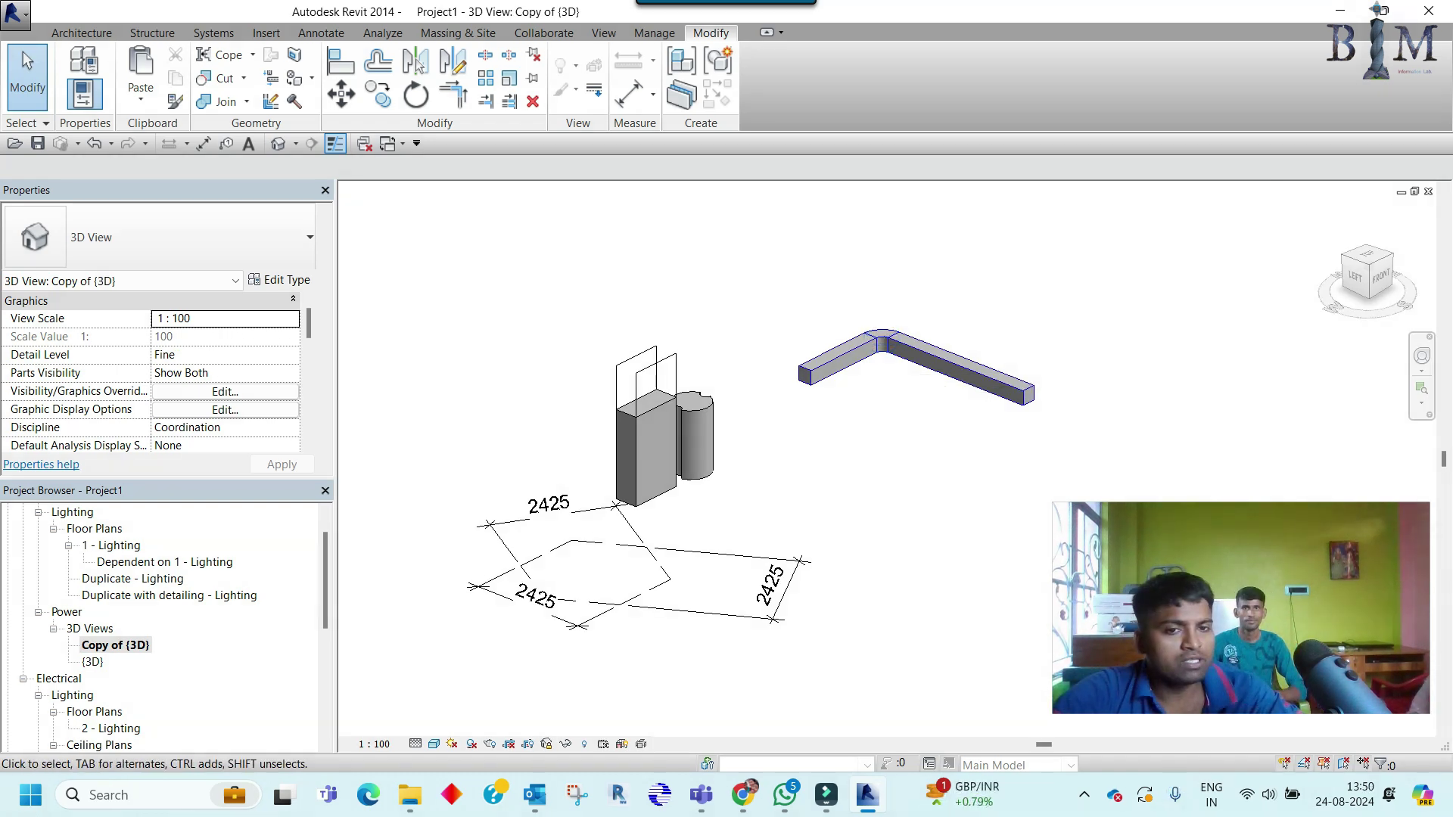
# Step: Pan the view, try an aligned dimension (DI), then cancel it
pyautogui.scroll(2, 1048, 371)
pyautogui.moveTo(1007, 402); pyautogui.dragTo(1061, 386, button='middle')
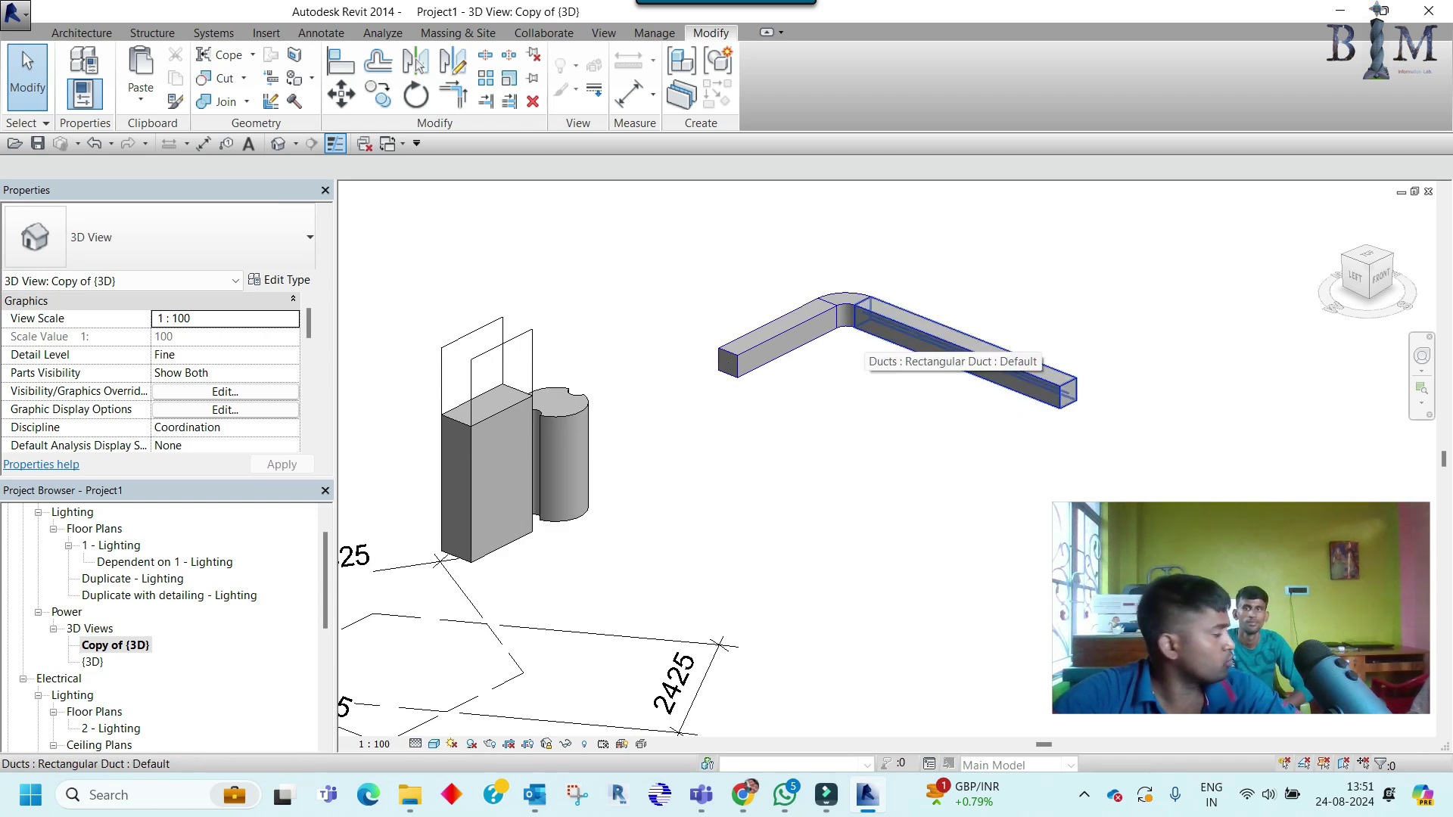
pyautogui.press('d')
pyautogui.press('i')
pyautogui.scroll(3, 863, 312)
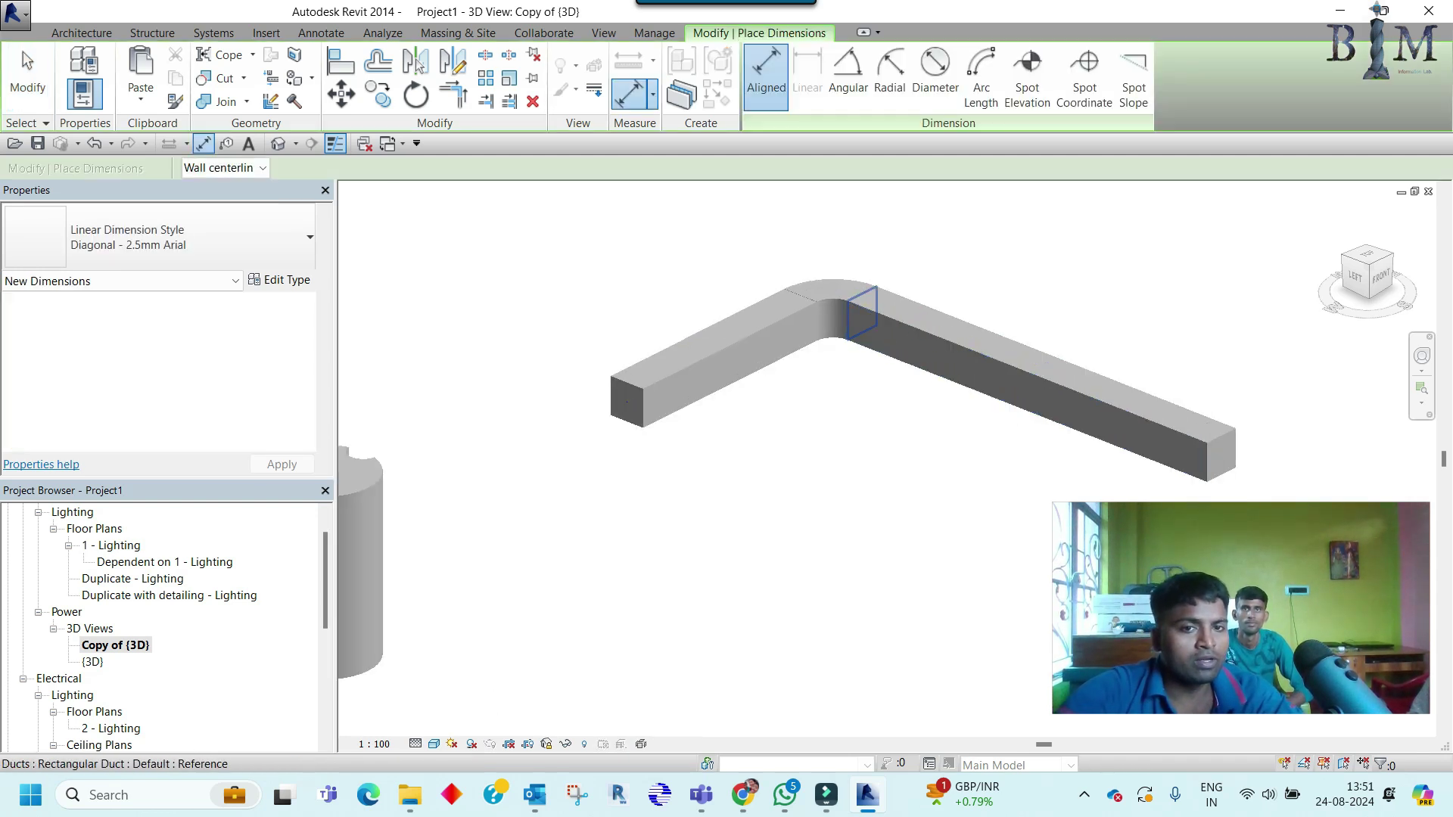
pyautogui.scroll(-3, 1000, 346)
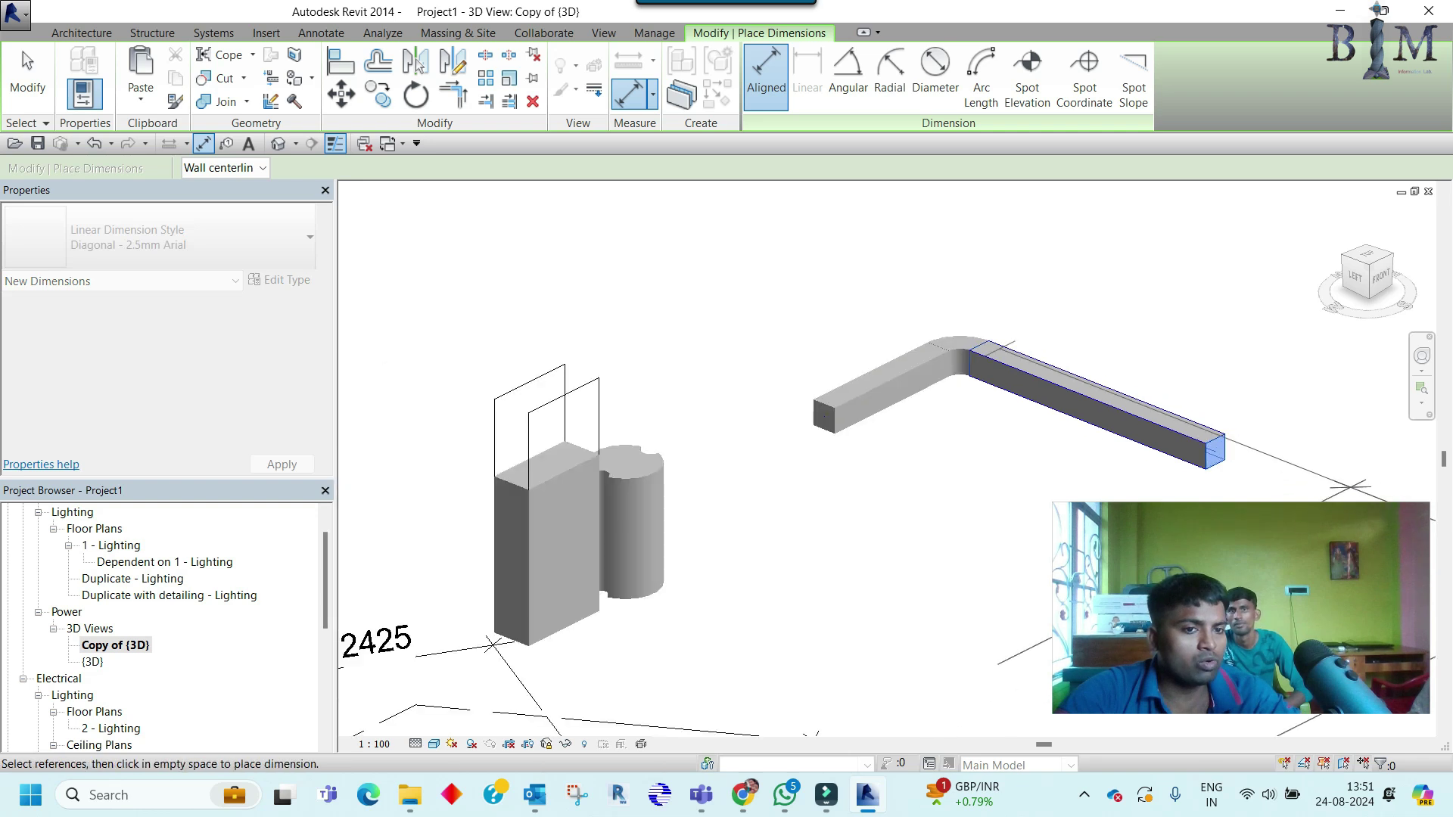
pyautogui.scroll(-5, 1000, 346)
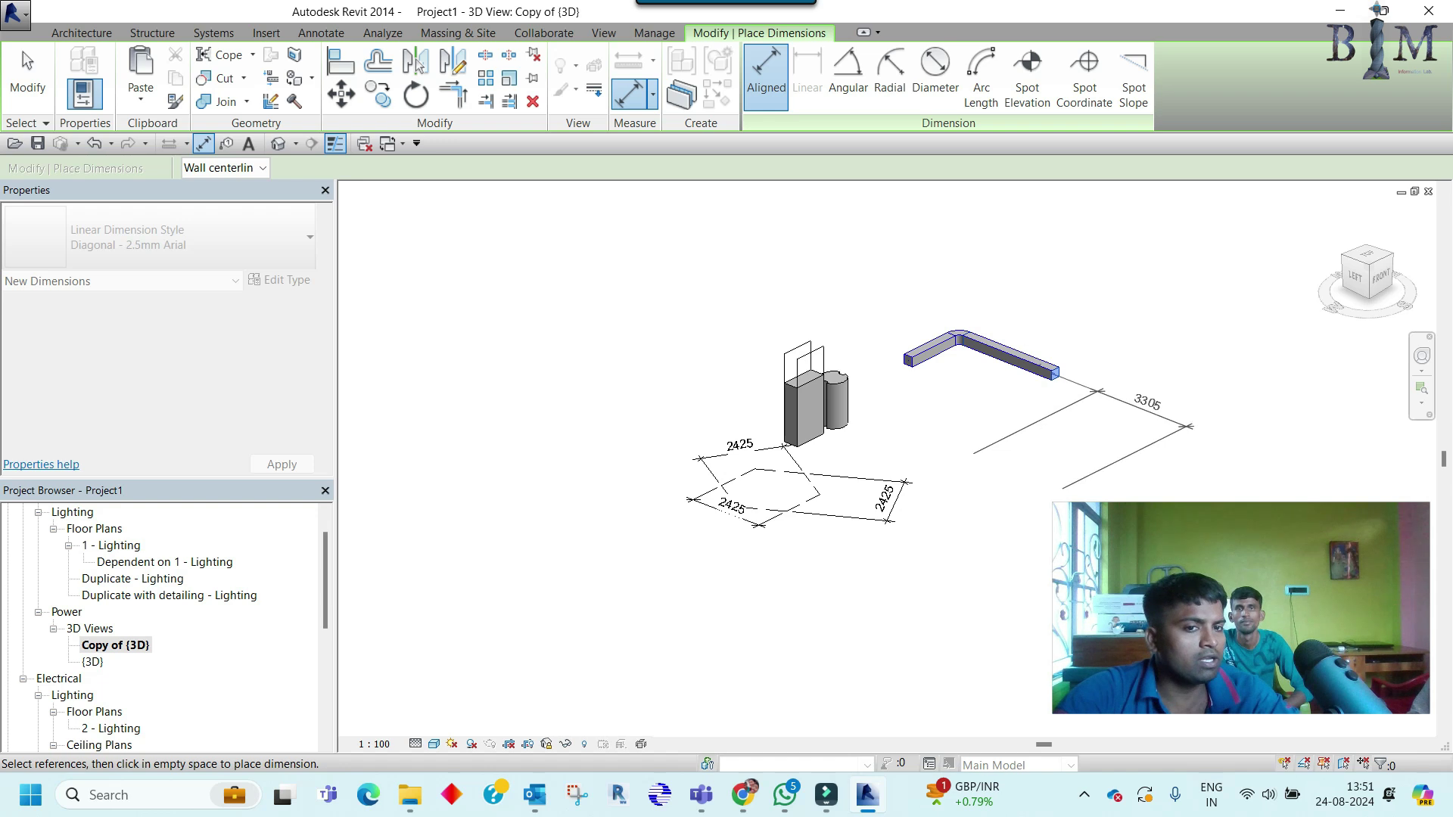
pyautogui.scroll(8, 1000, 346)
pyautogui.press('Escape')
pyautogui.press('Escape')
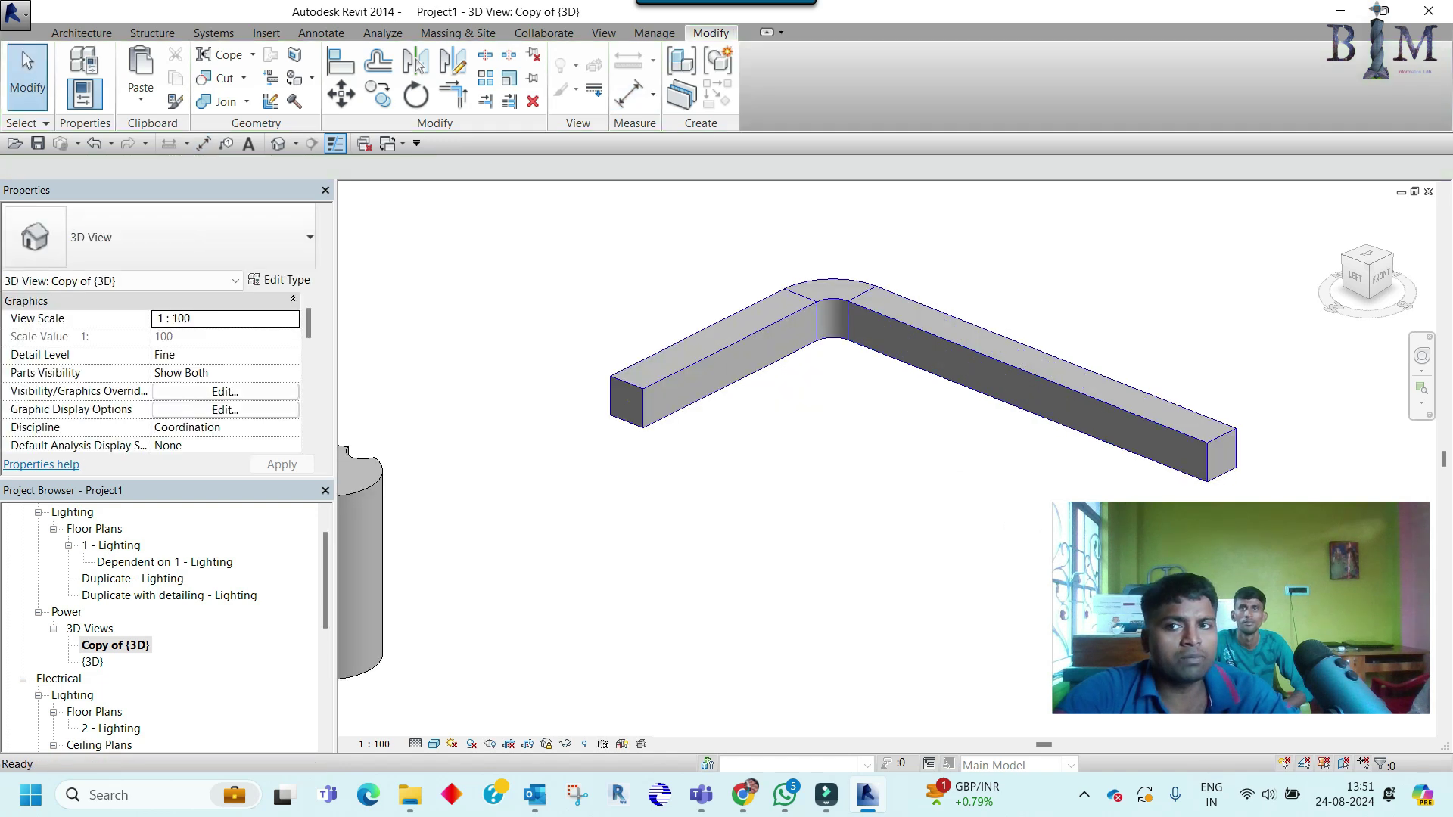
# Step: Pick the duct's face as the work plane and restart the aligned dimension
pyautogui.click(82, 32)
pyautogui.click(1337, 76)
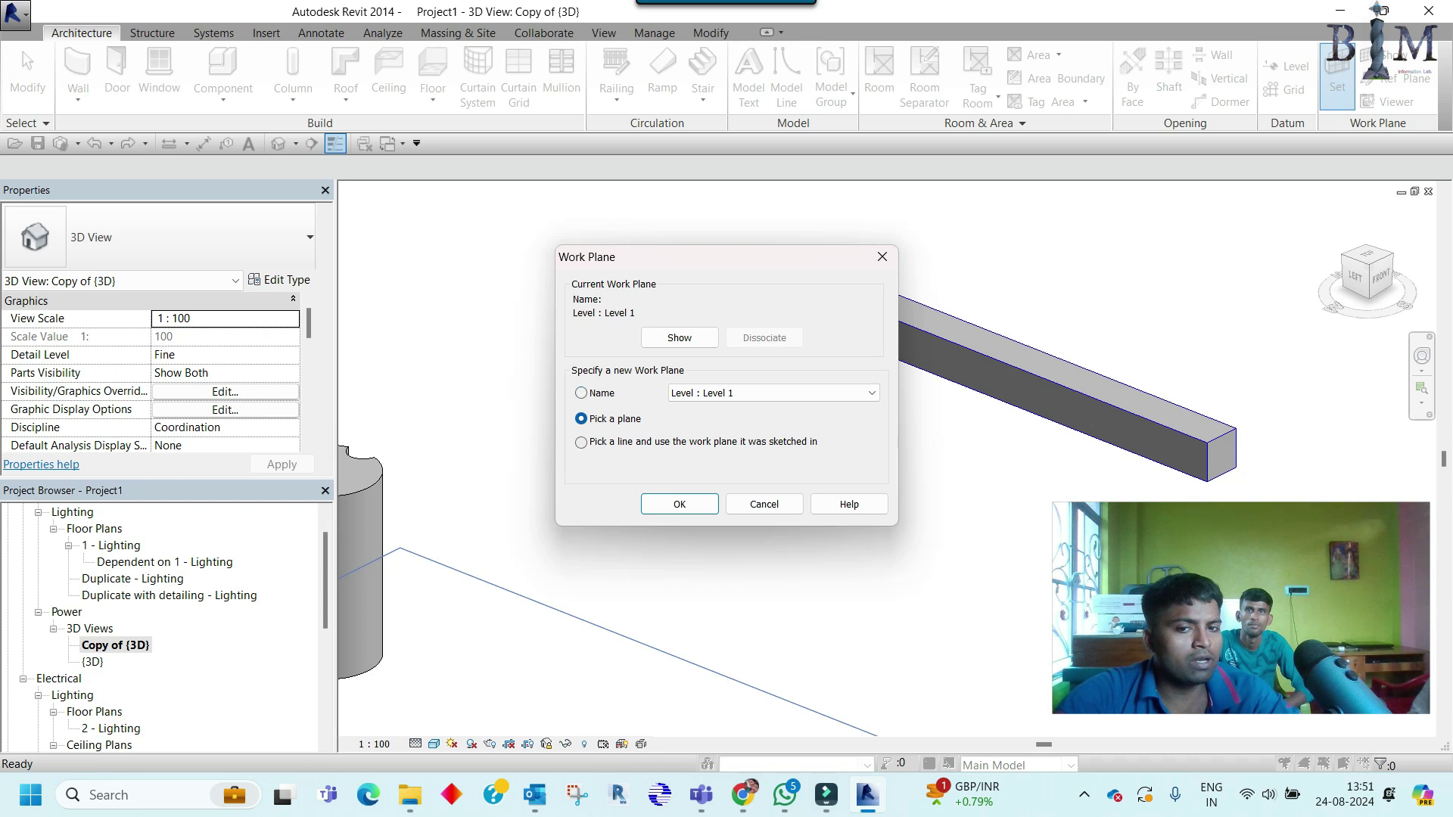
pyautogui.click(679, 504)
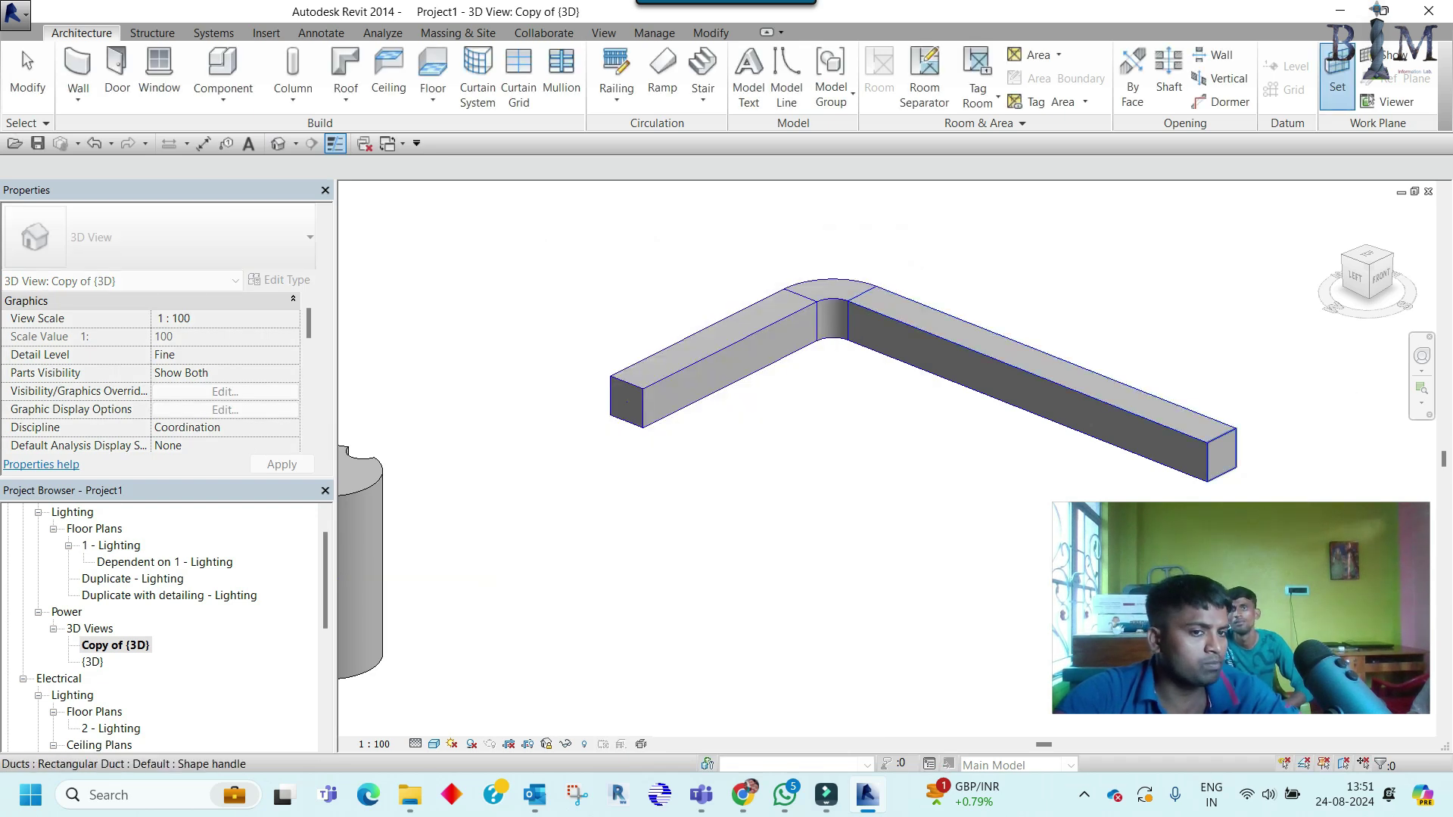
pyautogui.click(1036, 386)
pyautogui.moveTo(1037, 386); pyautogui.dragTo(855, 393, button='middle')
pyautogui.press('i')
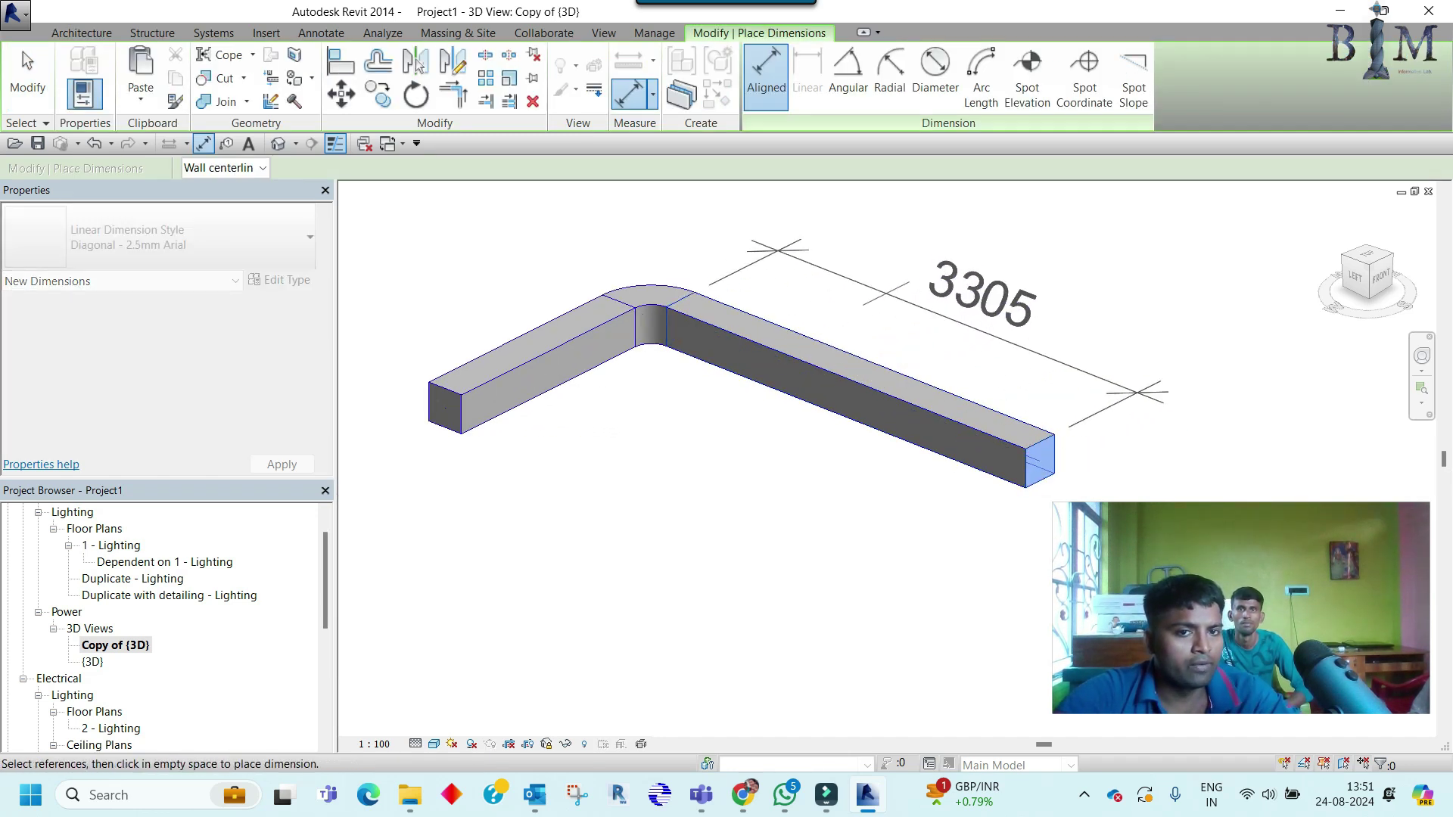
# Step: Dimension the long and short duct segments at 3305 and 1800
pyautogui.click(903, 350)
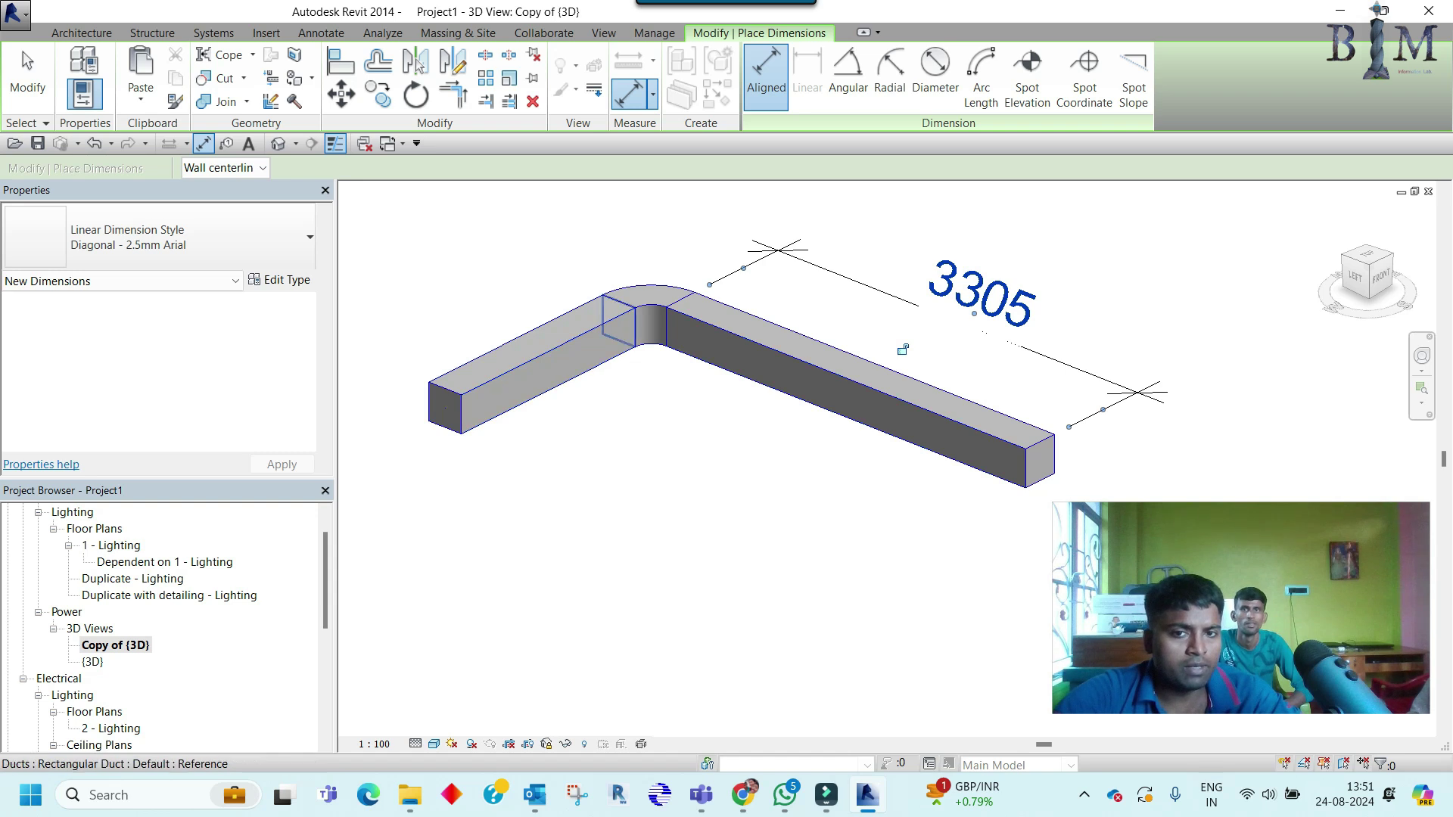
pyautogui.press('Escape')
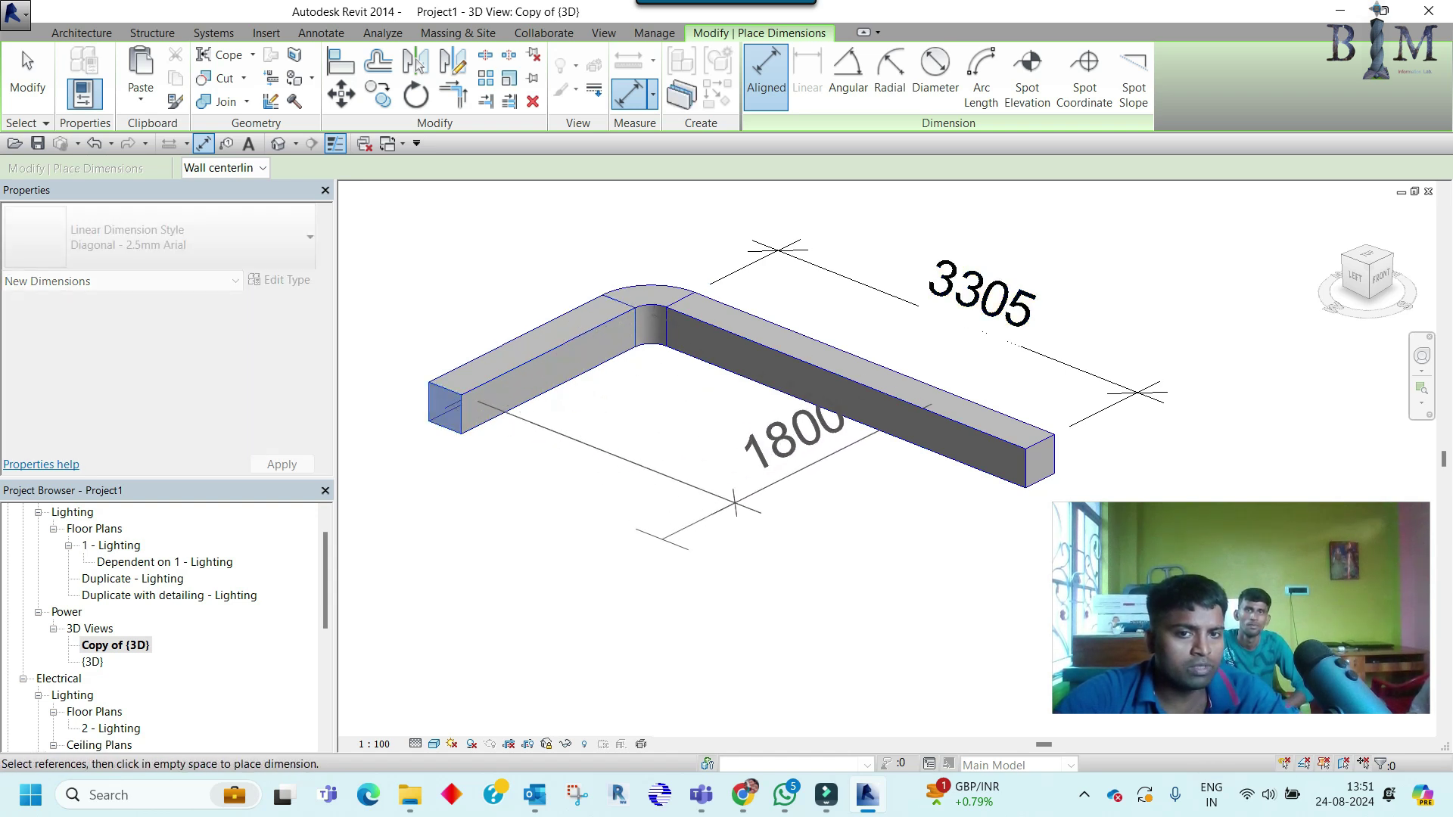
pyautogui.moveTo(379, 325); pyautogui.dragTo(412, 327, button='middle')
pyautogui.moveTo(536, 335); pyautogui.dragTo(685, 330, button='middle')
pyautogui.click(684, 330)
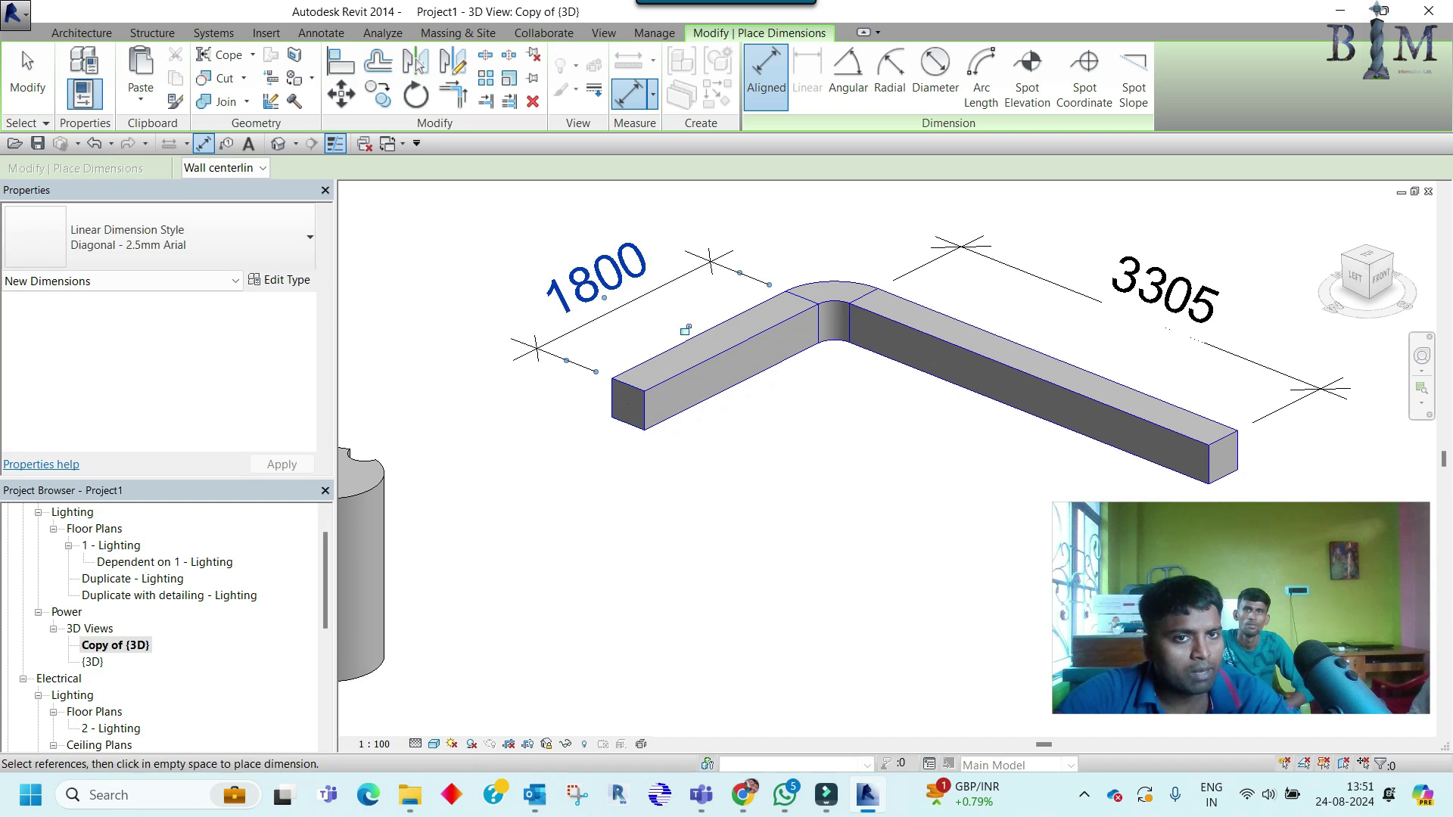
pyautogui.scroll(-3, 679, 377)
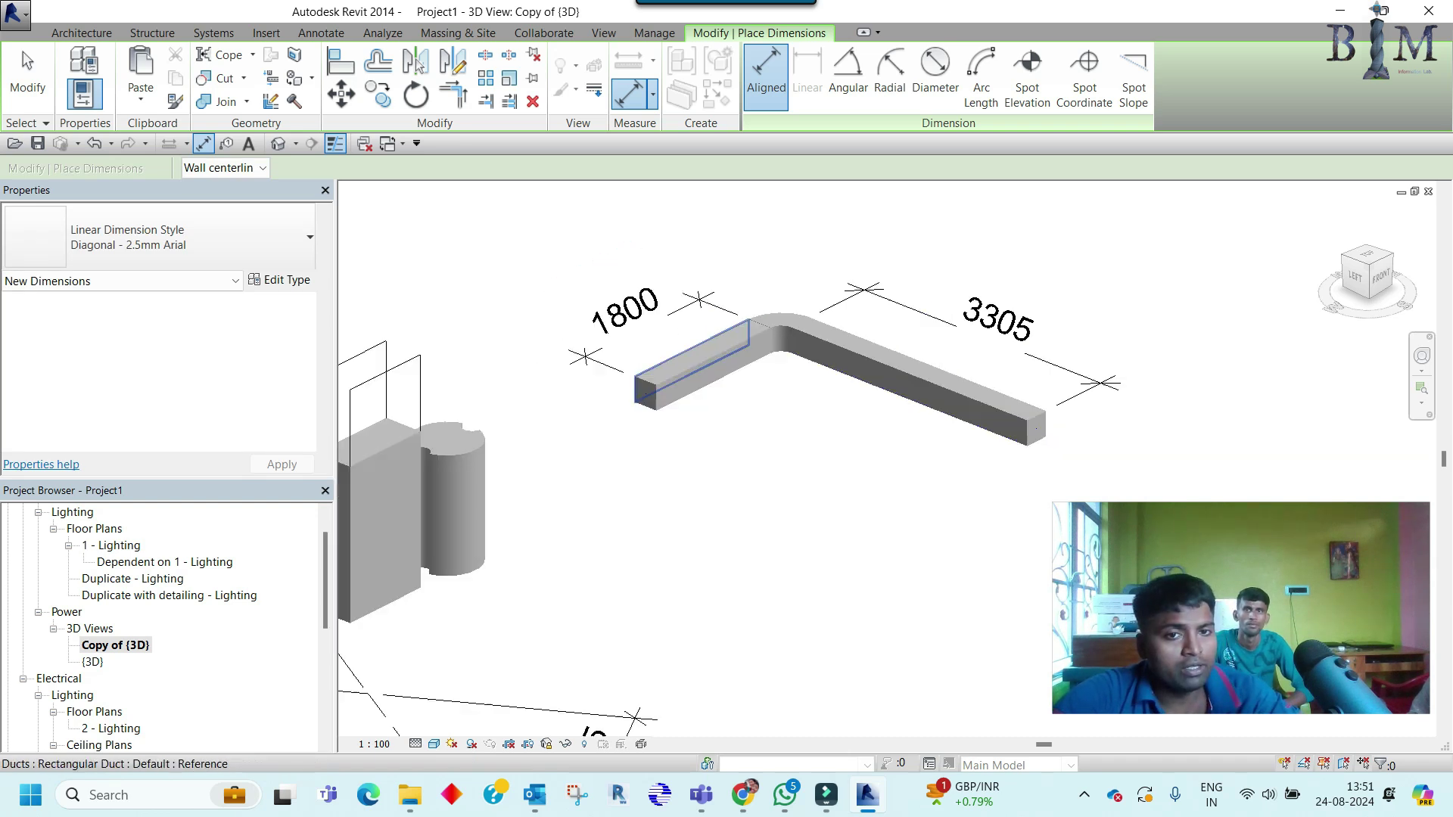
pyautogui.press('Escape')
pyautogui.press('Escape')
# Step: Try tagging (TG), dismiss the No Tag Loaded message, and switch to 1 - Lighting
pyautogui.press('t')
pyautogui.press('g')
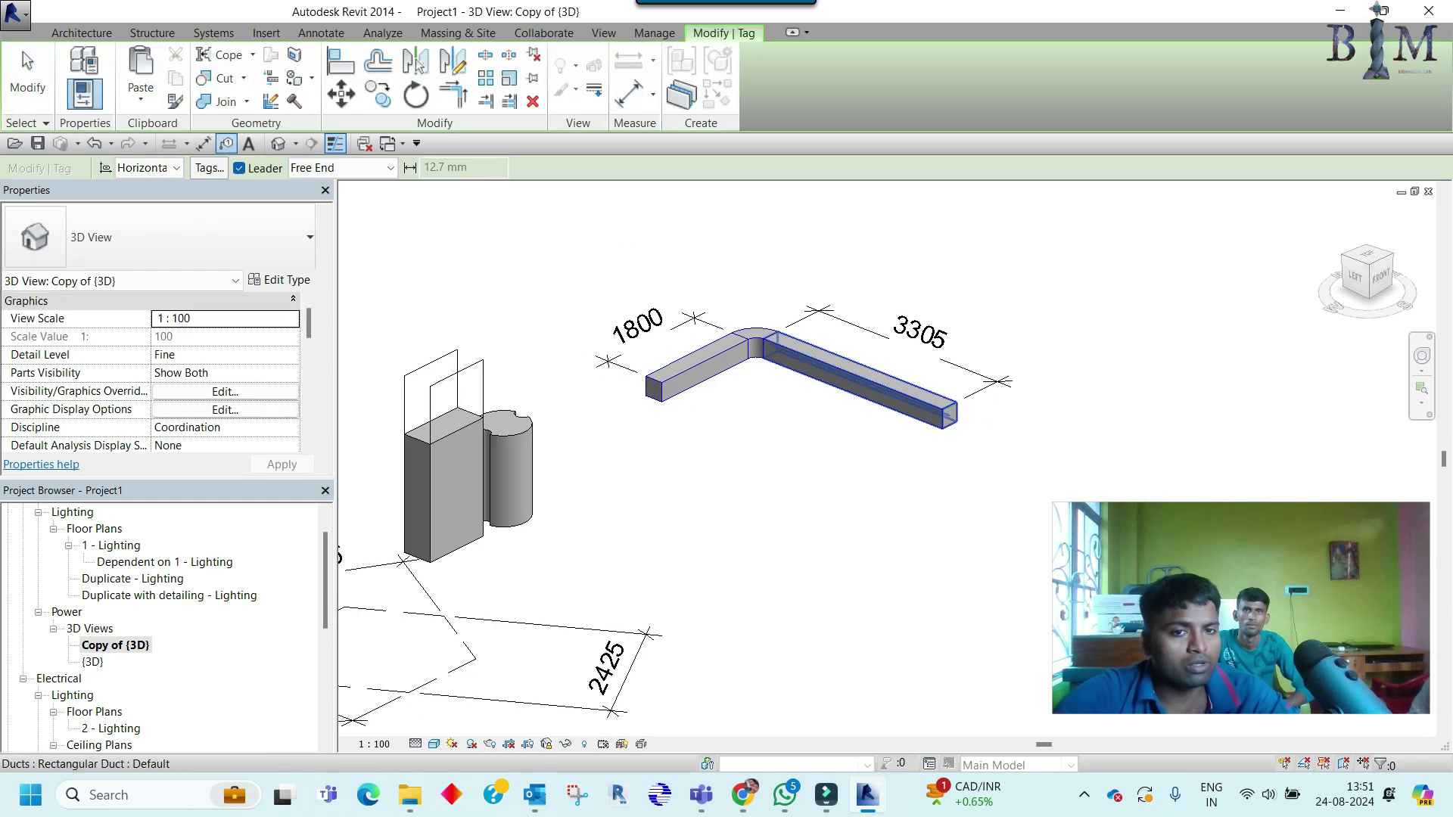
pyautogui.press('Escape')
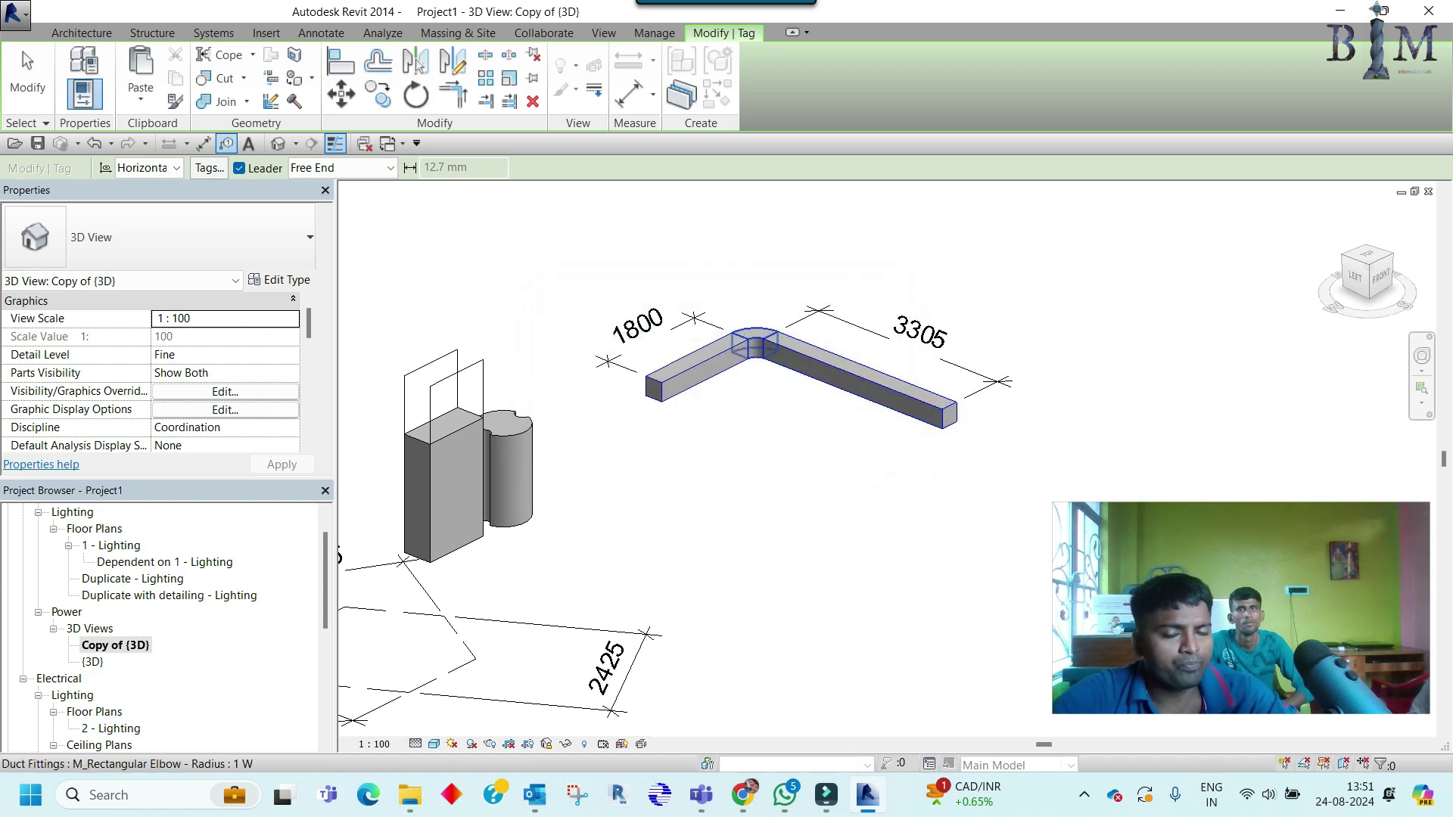
pyautogui.scroll(1, 756, 341)
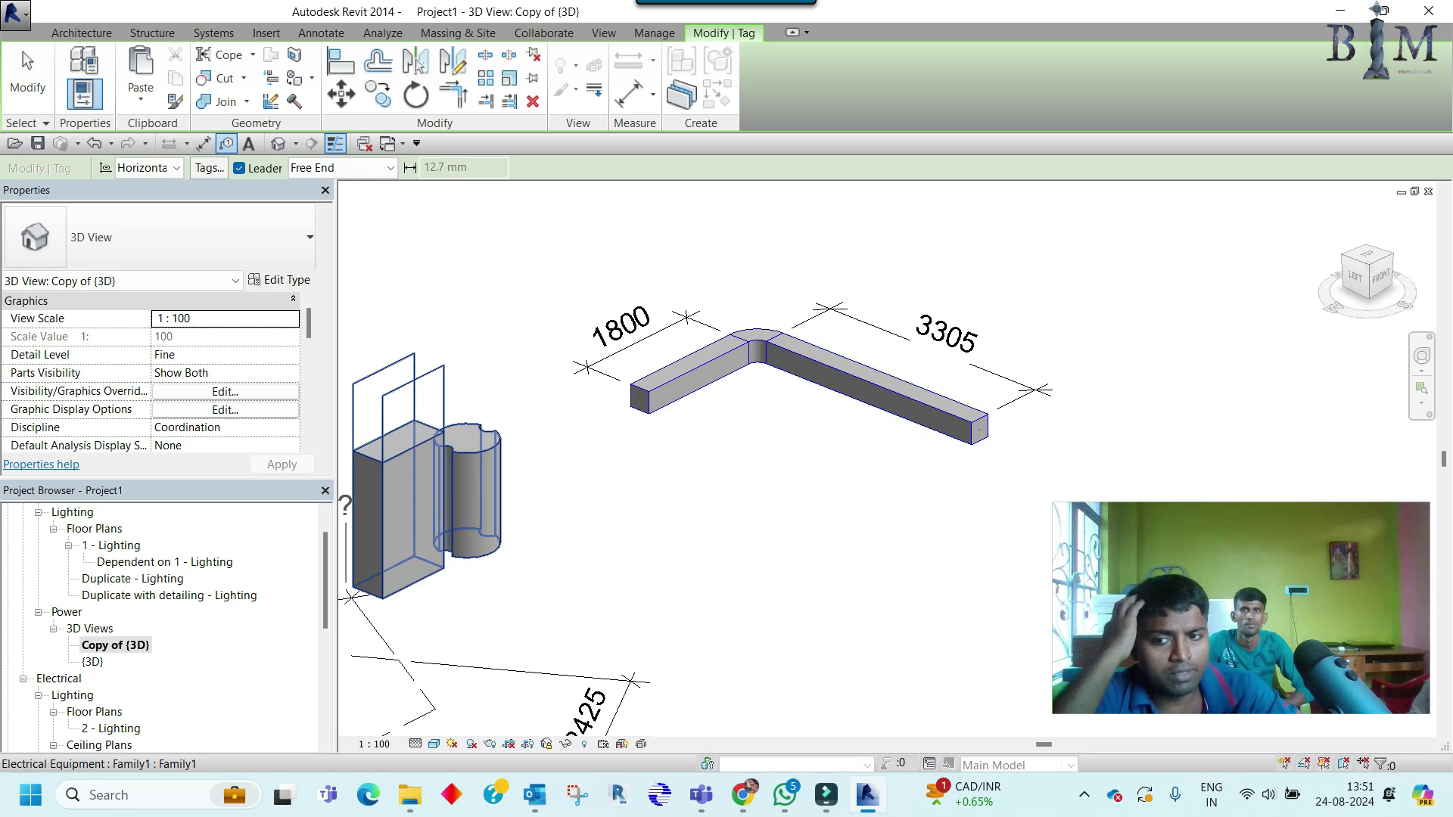
pyautogui.hotkey('ctrl', 'Tab')
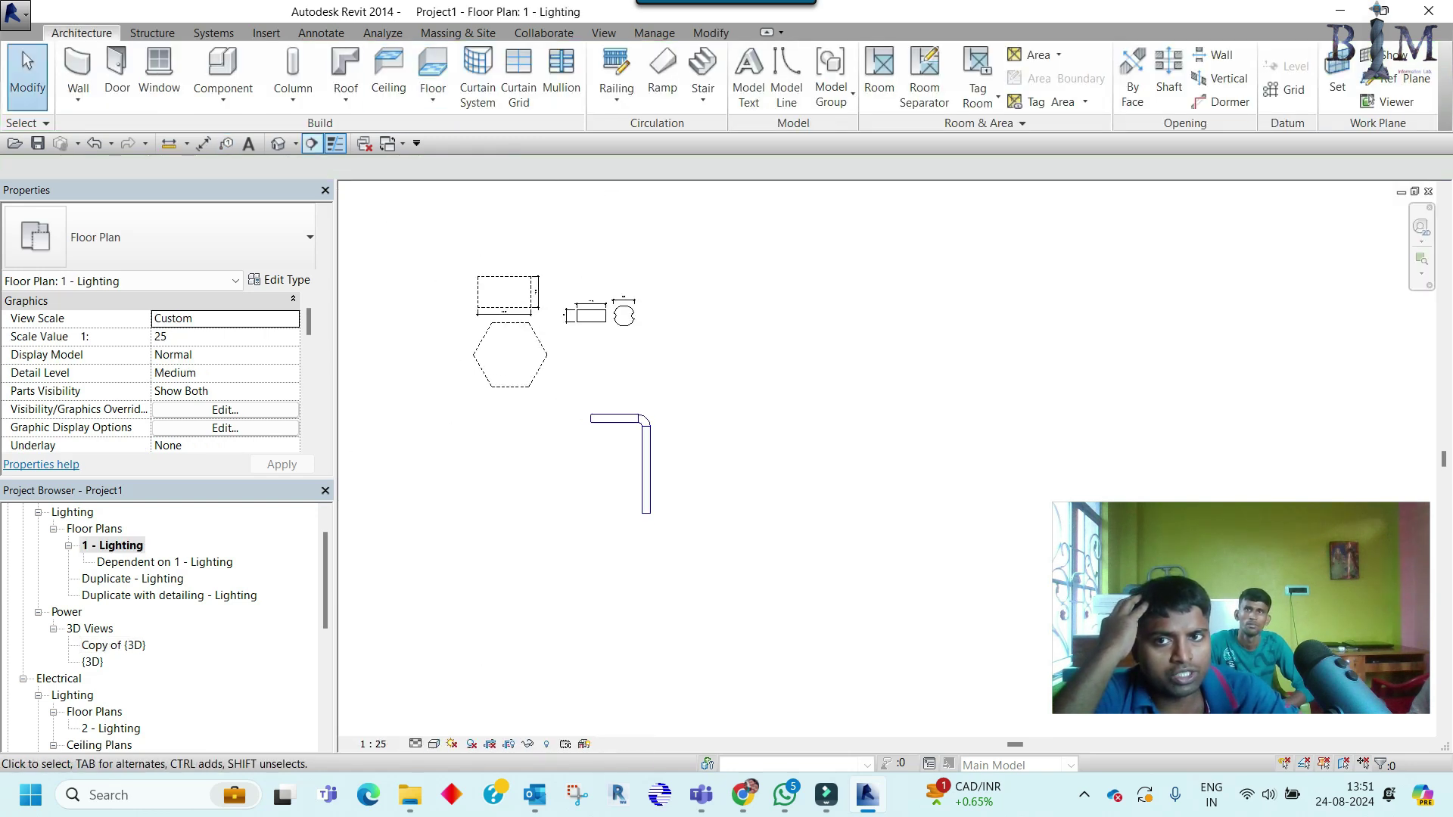
# Step: Cut a section along the duct, open it, and set it to Fine detail
pyautogui.click(311, 143)
pyautogui.click(635, 389)
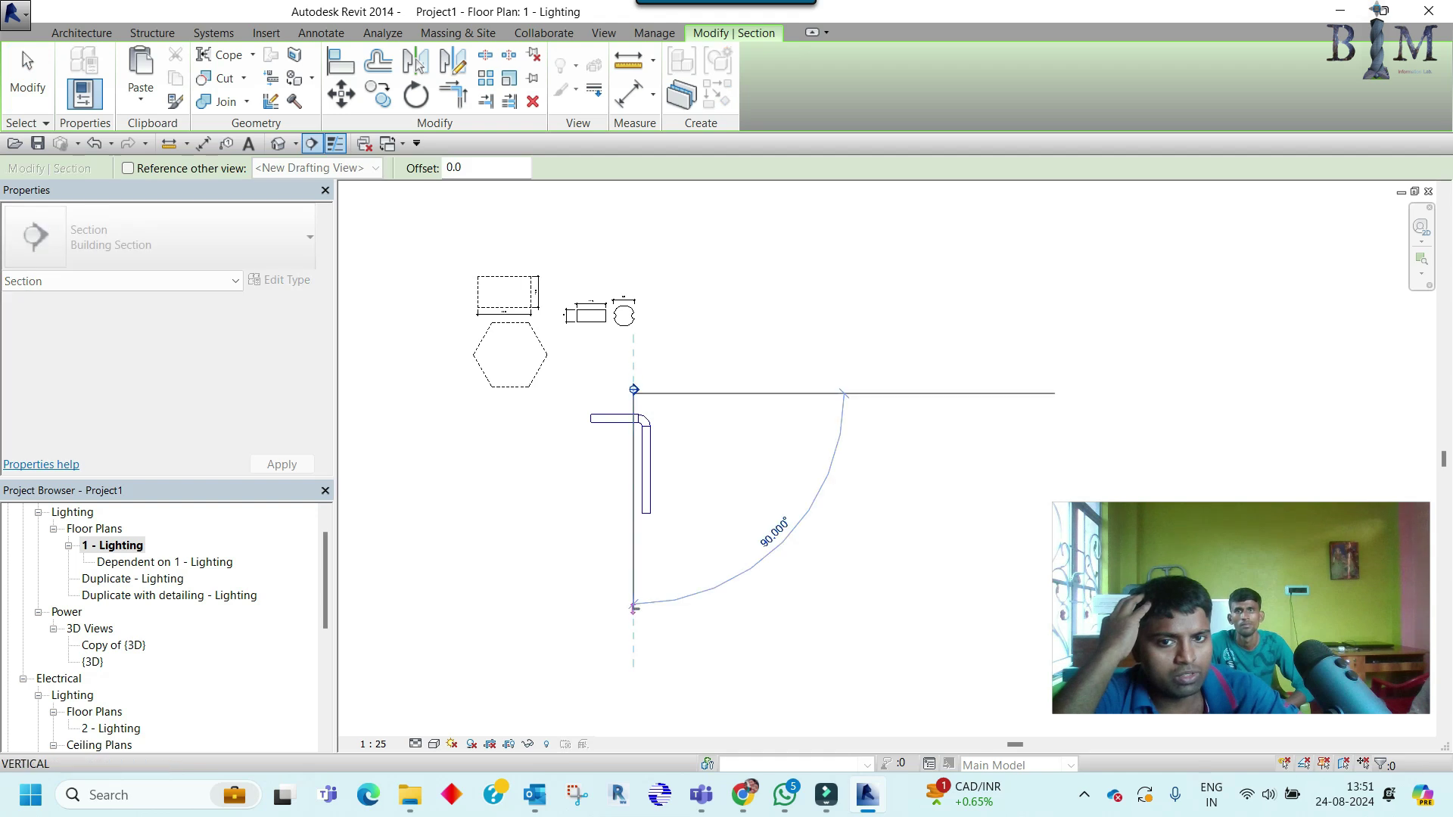
pyautogui.click(634, 527)
pyautogui.scroll(2, 671, 463)
pyautogui.rightClick(614, 503)
pyautogui.click(665, 129)
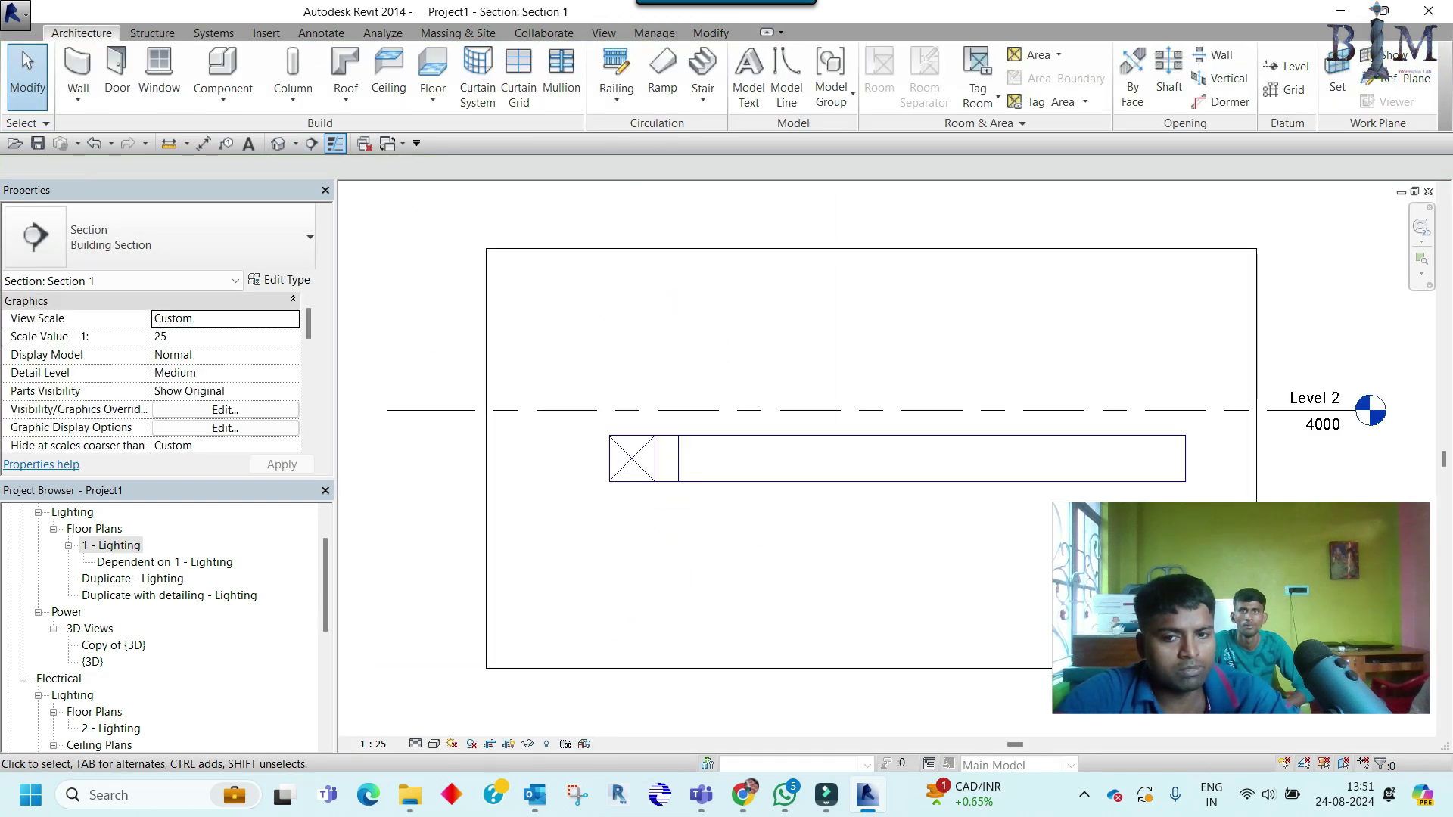
pyautogui.scroll(-2, 407, 623)
pyautogui.click(415, 744)
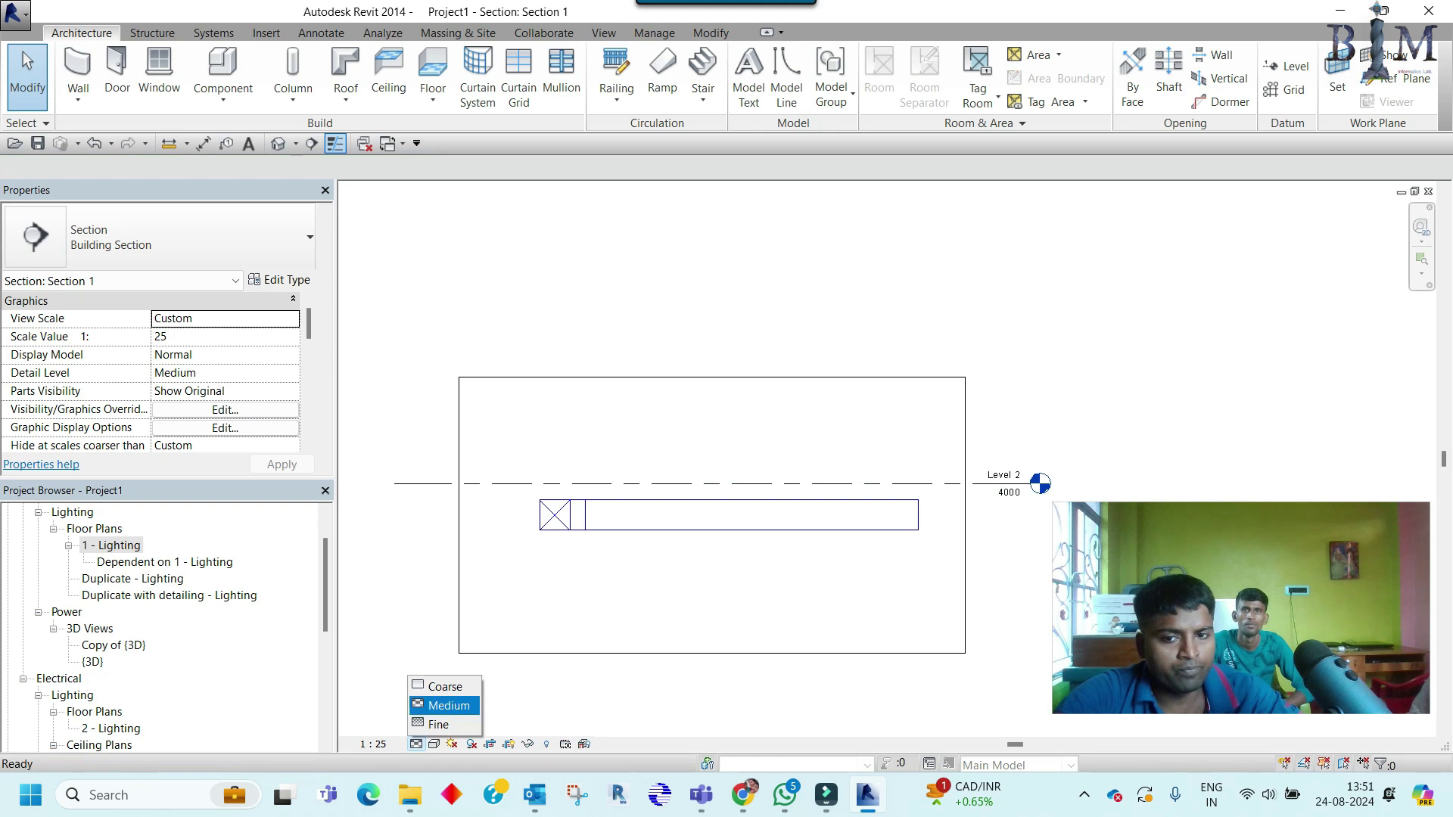
pyautogui.click(435, 720)
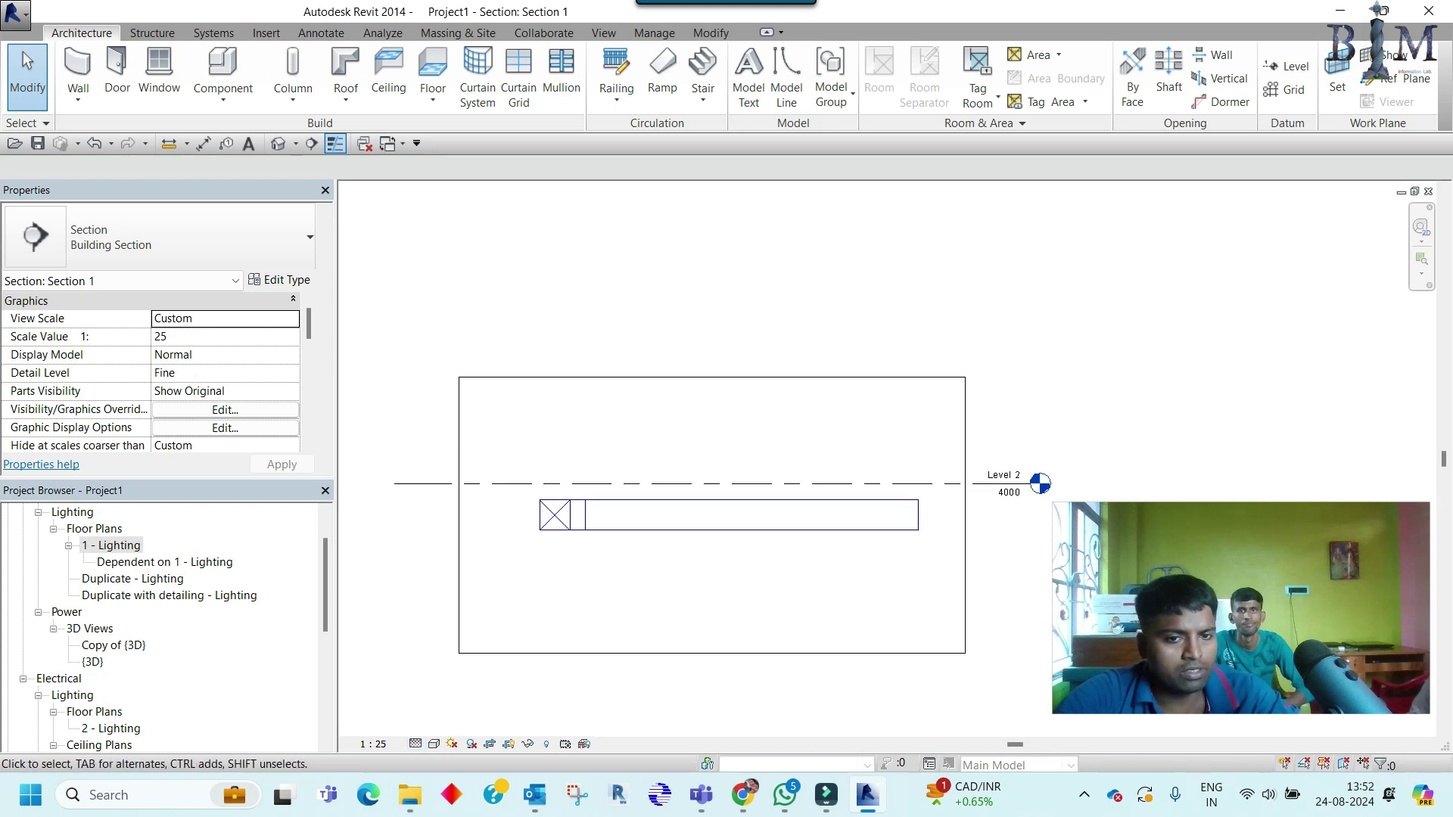
# Step: Slope the duct by dragging its far end downward in the section
pyautogui.click(616, 516)
pyautogui.scroll(1, 616, 516)
pyautogui.scroll(1, 617, 516)
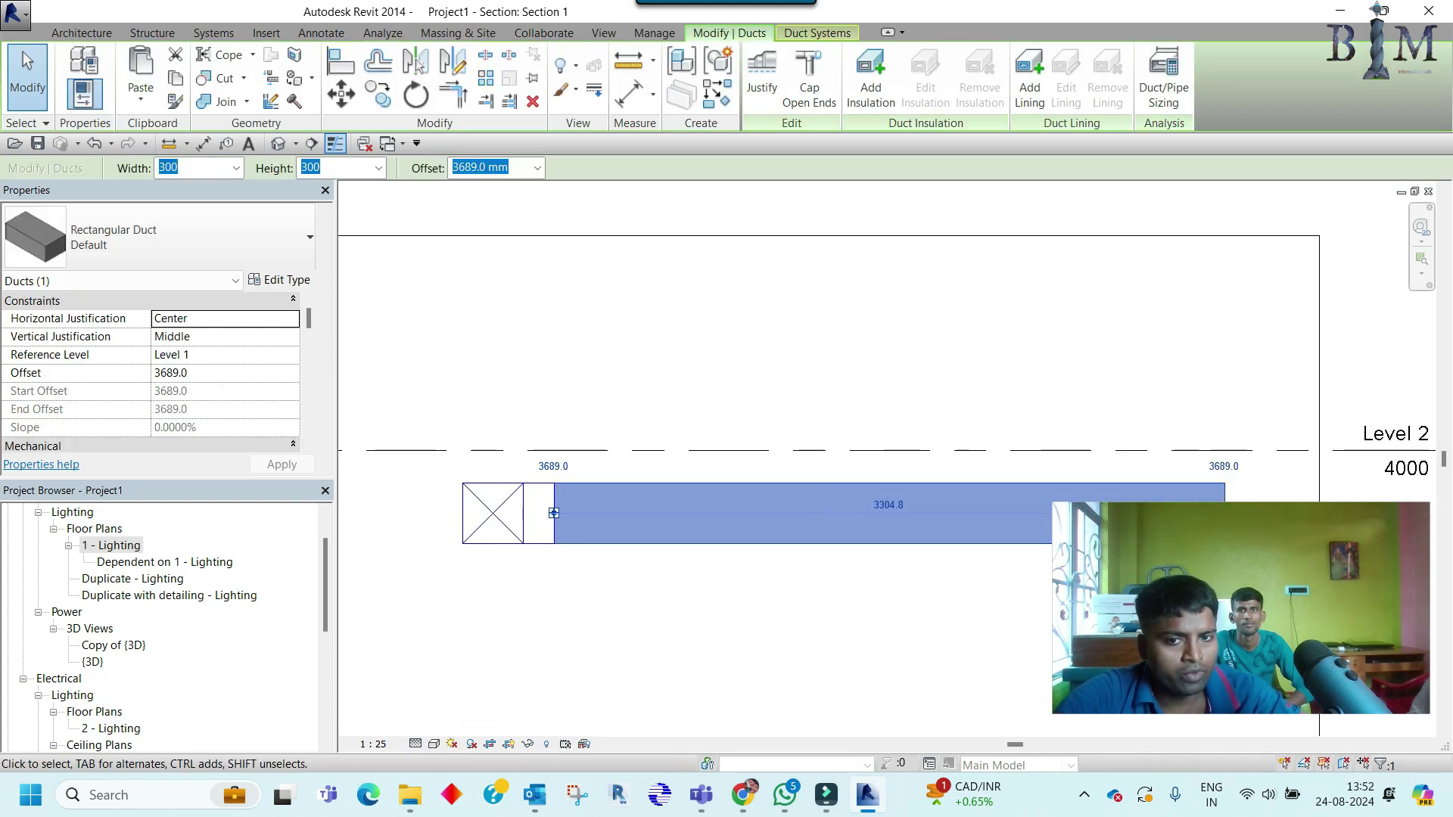
pyautogui.scroll(-3, 152, 378)
pyautogui.scroll(-2, 517, 438)
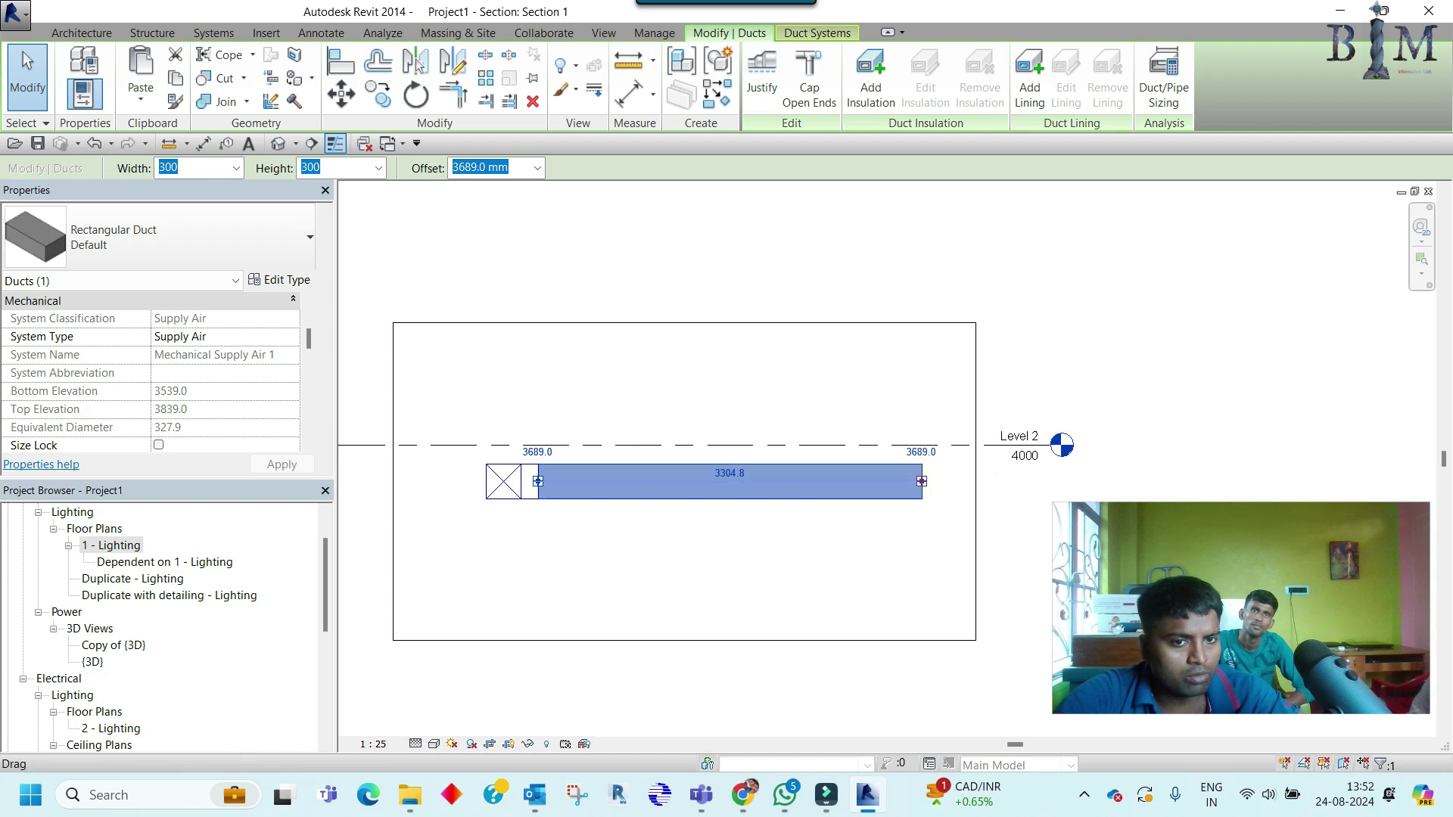
pyautogui.scroll(1, 921, 481)
pyautogui.moveTo(922, 481)
pyautogui.mouseDown()
pyautogui.moveTo(938, 483)
pyautogui.moveTo(937, 503)
pyautogui.mouseUp()
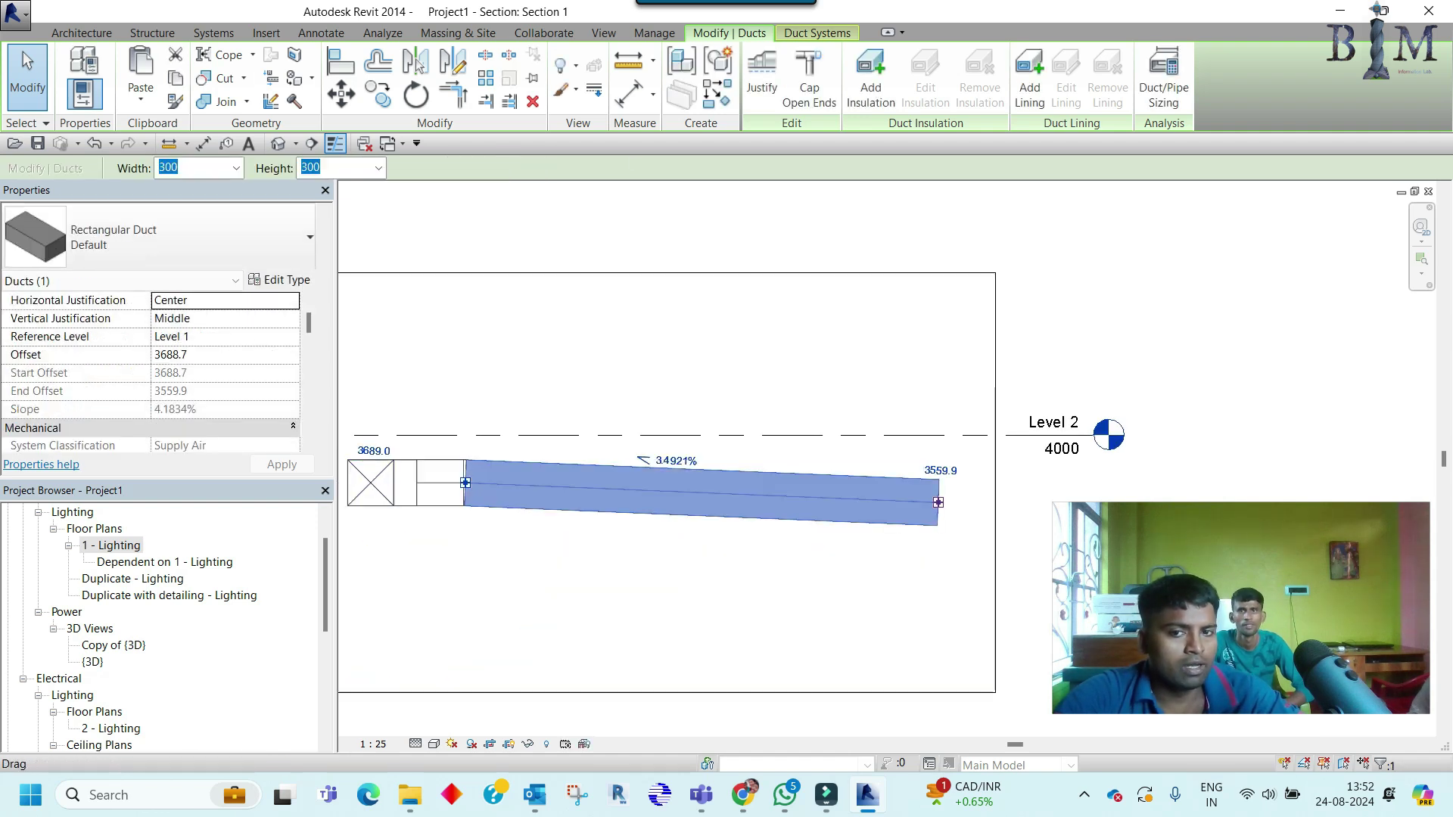
pyautogui.press('Escape')
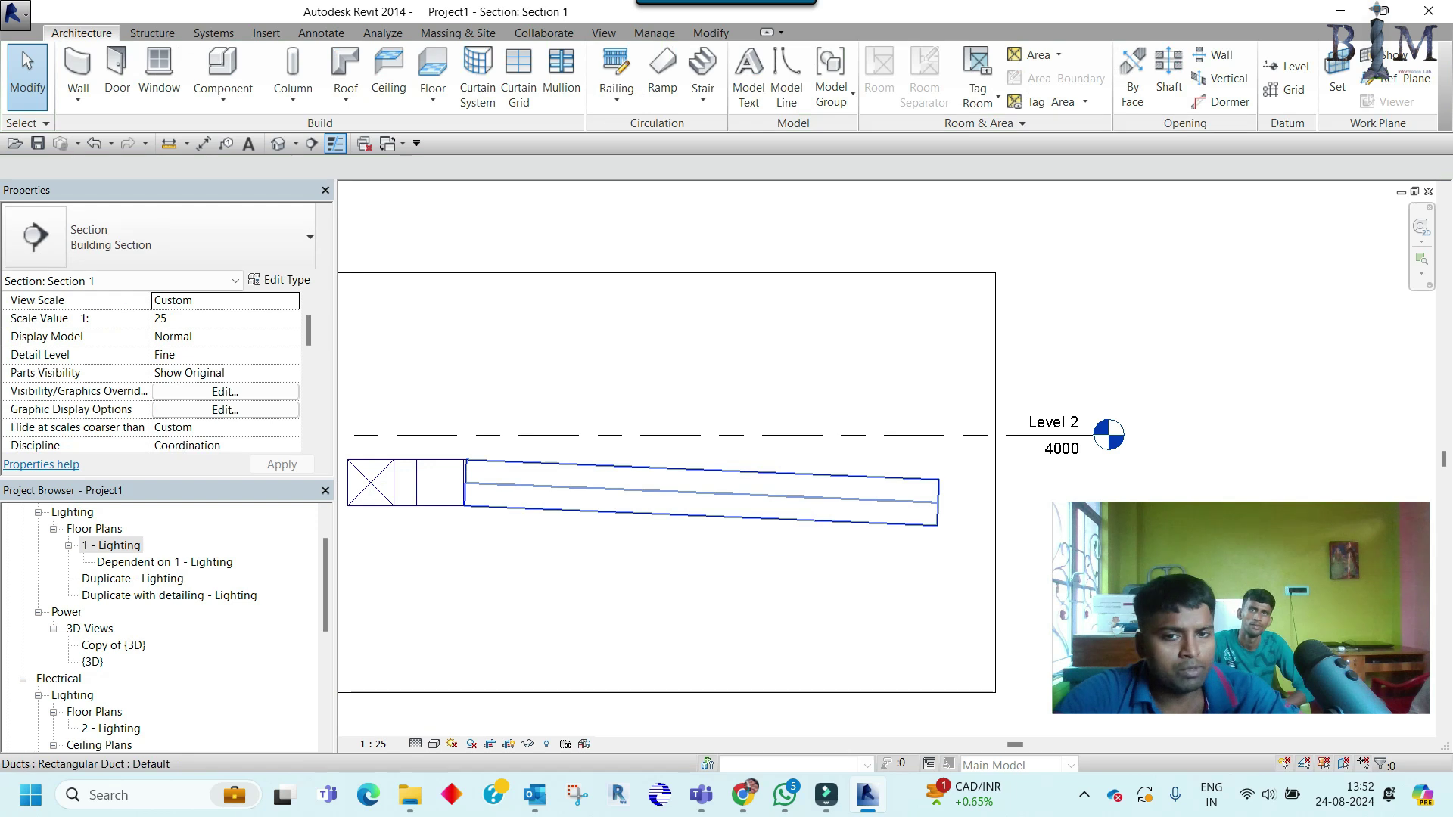
# Step: Switch to the default 3D view of the sloped duct
pyautogui.hotkey('ctrl', 'Tab')
pyautogui.scroll(2, 1052, 352)
pyautogui.scroll(-2, 1052, 352)
pyautogui.scroll(2, 1052, 352)
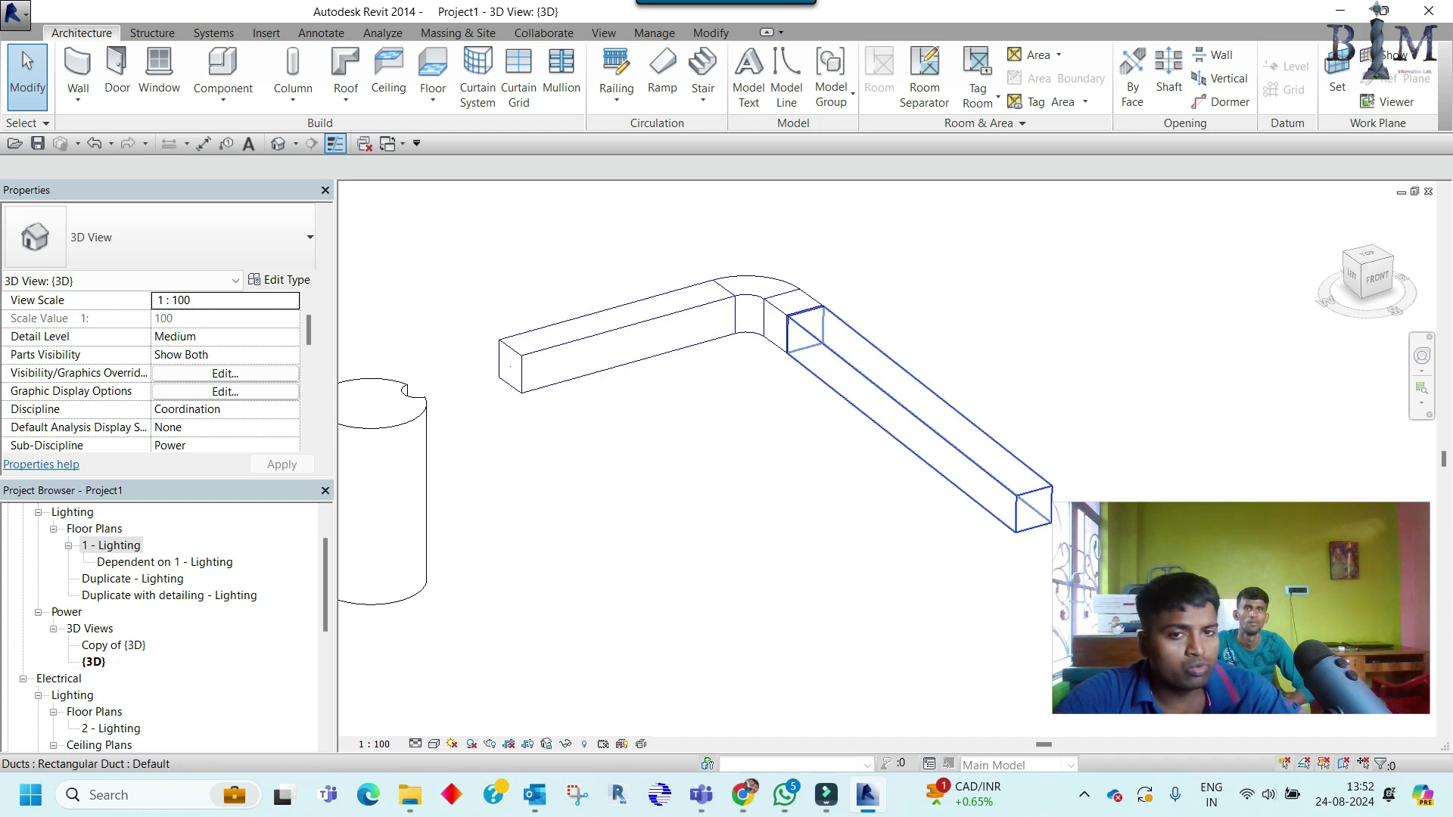
# Step: Set the 3D view to Fine detail and Shaded visual style
pyautogui.click(416, 744)
pyautogui.click(447, 722)
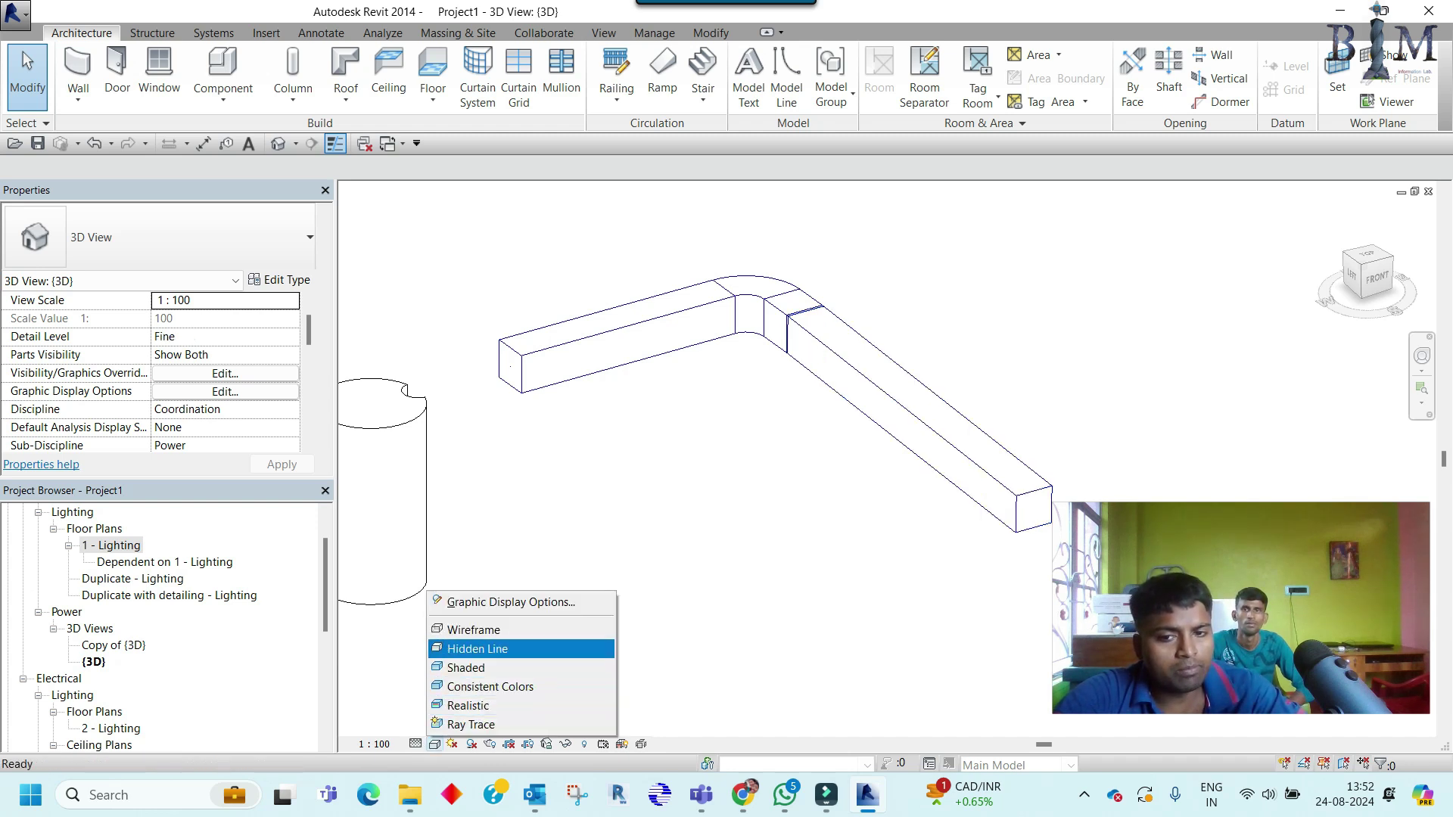
pyautogui.click(471, 667)
pyautogui.keyDown('shift'); pyautogui.moveTo(681, 492); pyautogui.dragTo(772, 484, button='middle'); pyautogui.keyUp('shift')
# Step: In 1 - Lighting, draw a model line under the duct and lengthen it to 700
pyautogui.doubleClick(111, 545)
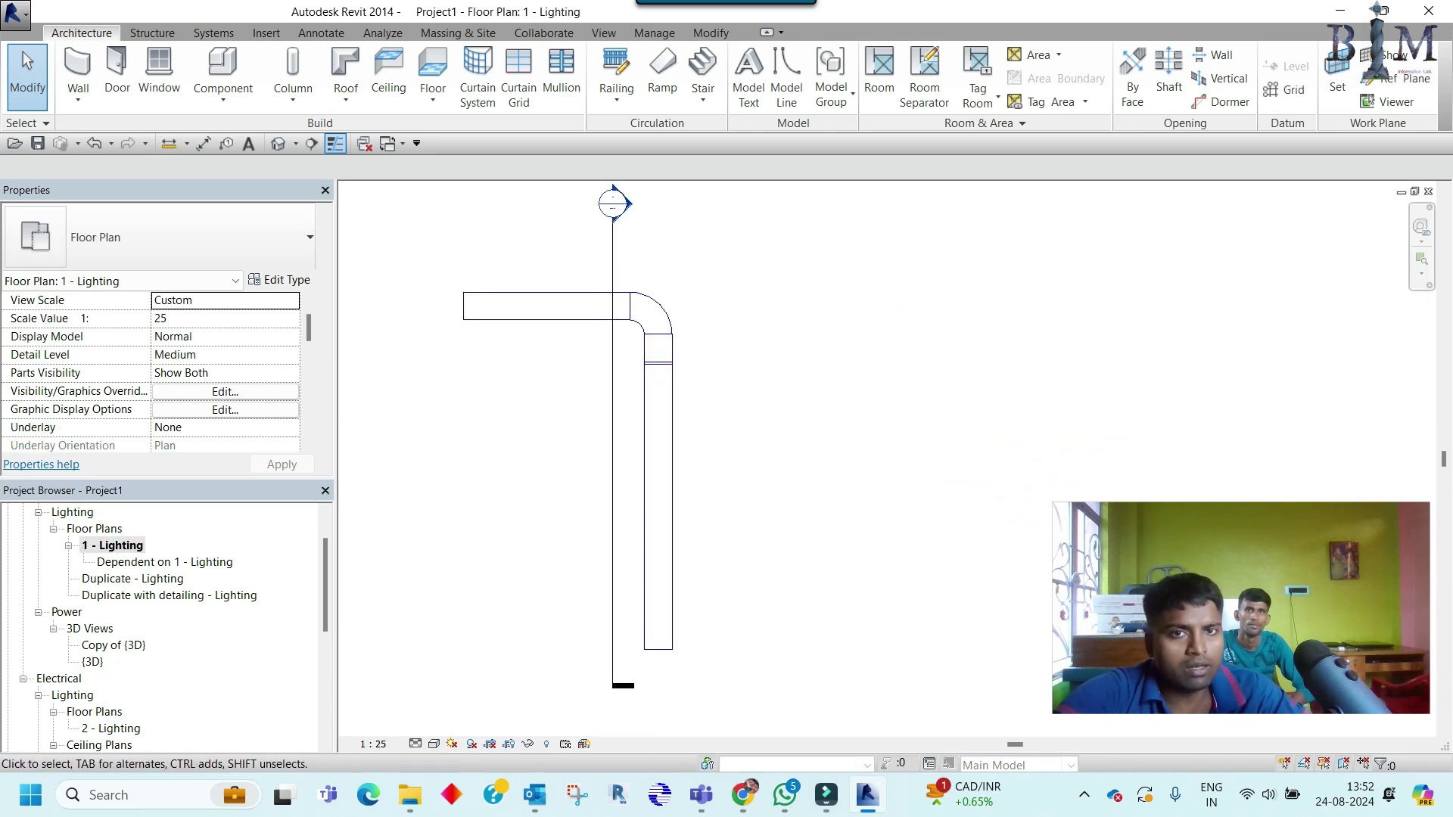
pyautogui.click(787, 75)
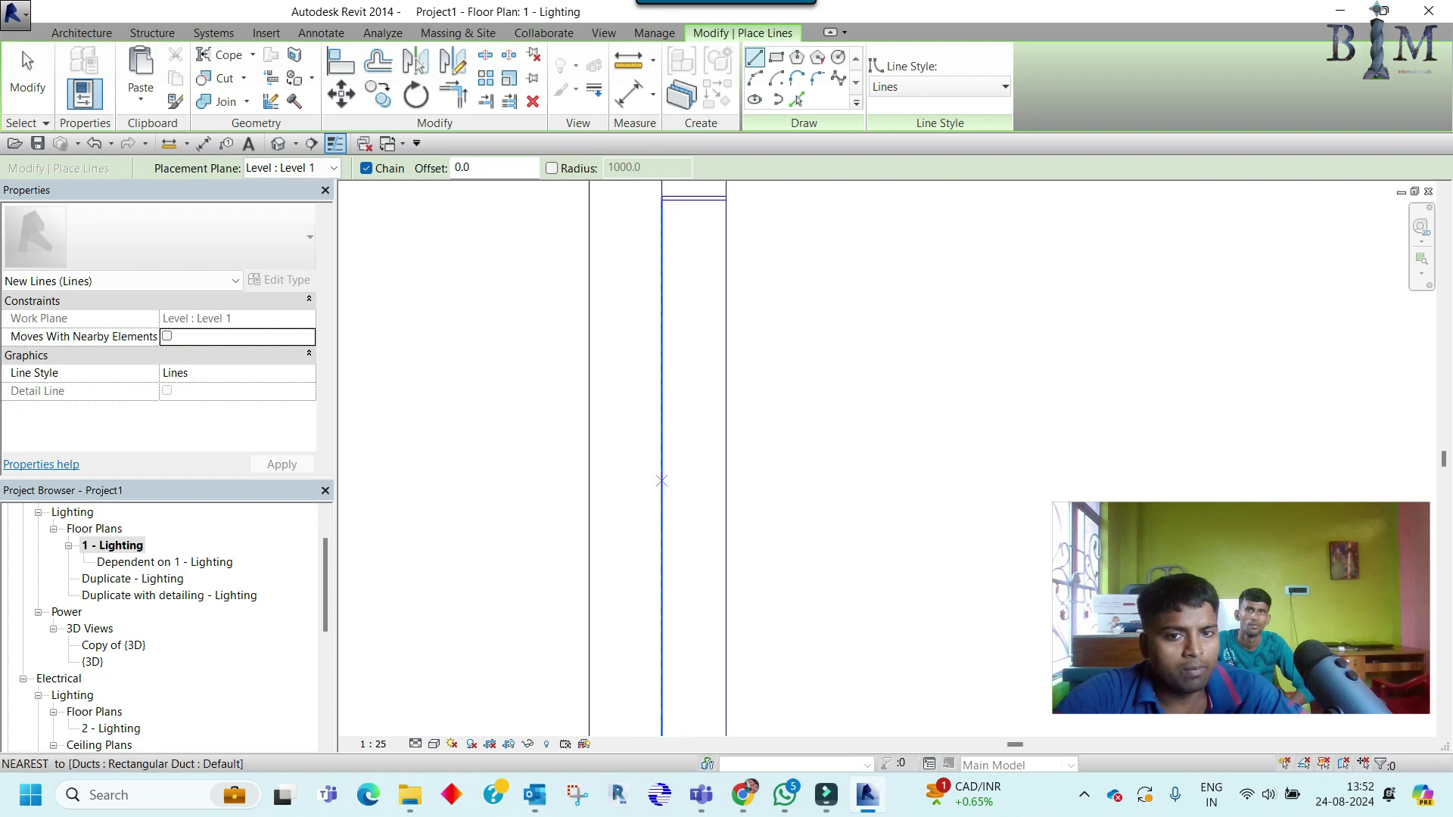
pyautogui.click(670, 344)
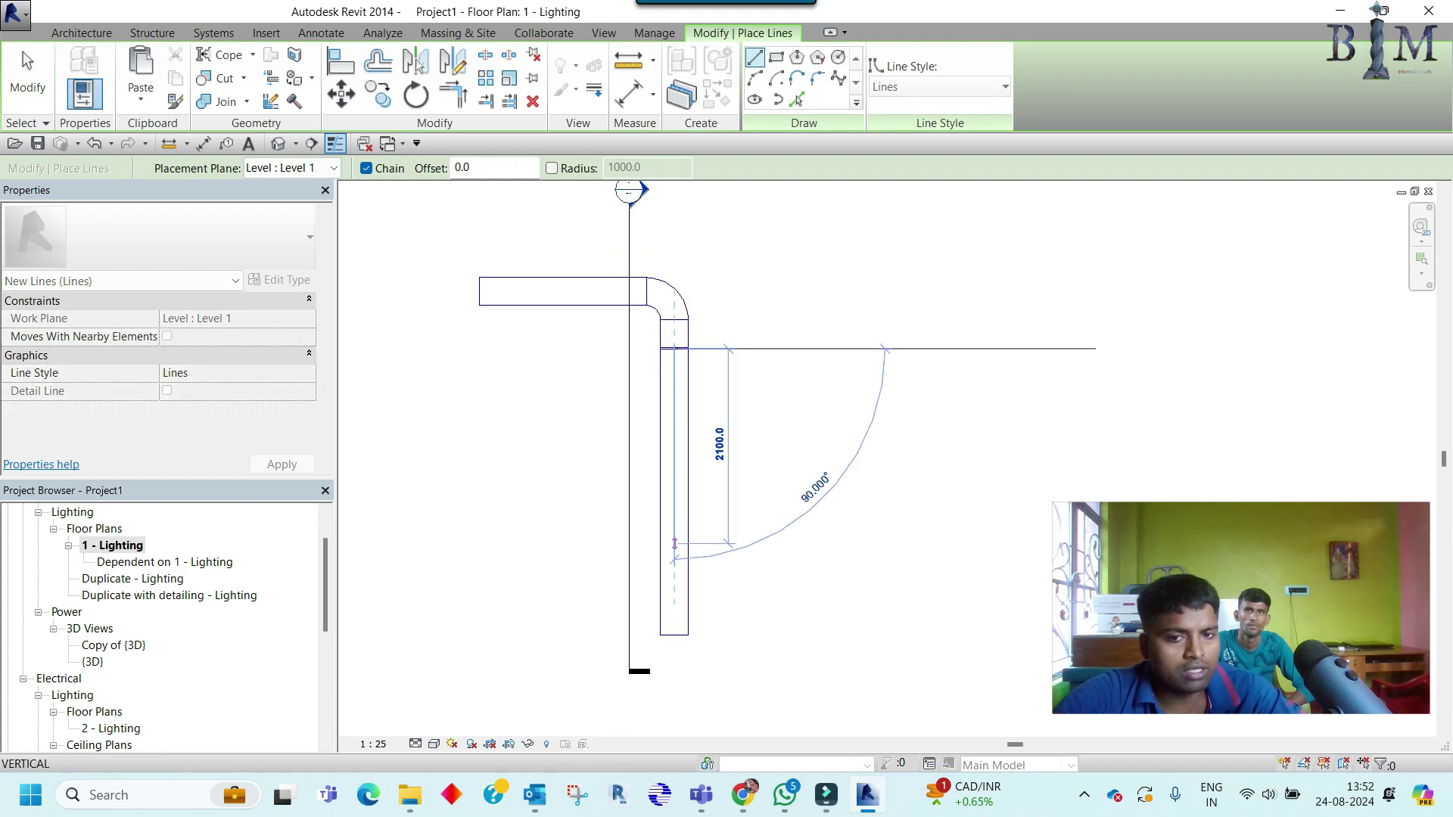
pyautogui.press('Escape')
pyautogui.press('Escape')
pyautogui.click(681, 488)
pyautogui.press('Escape')
pyautogui.press('Escape')
pyautogui.scroll(2, 661, 498)
pyautogui.click(666, 489)
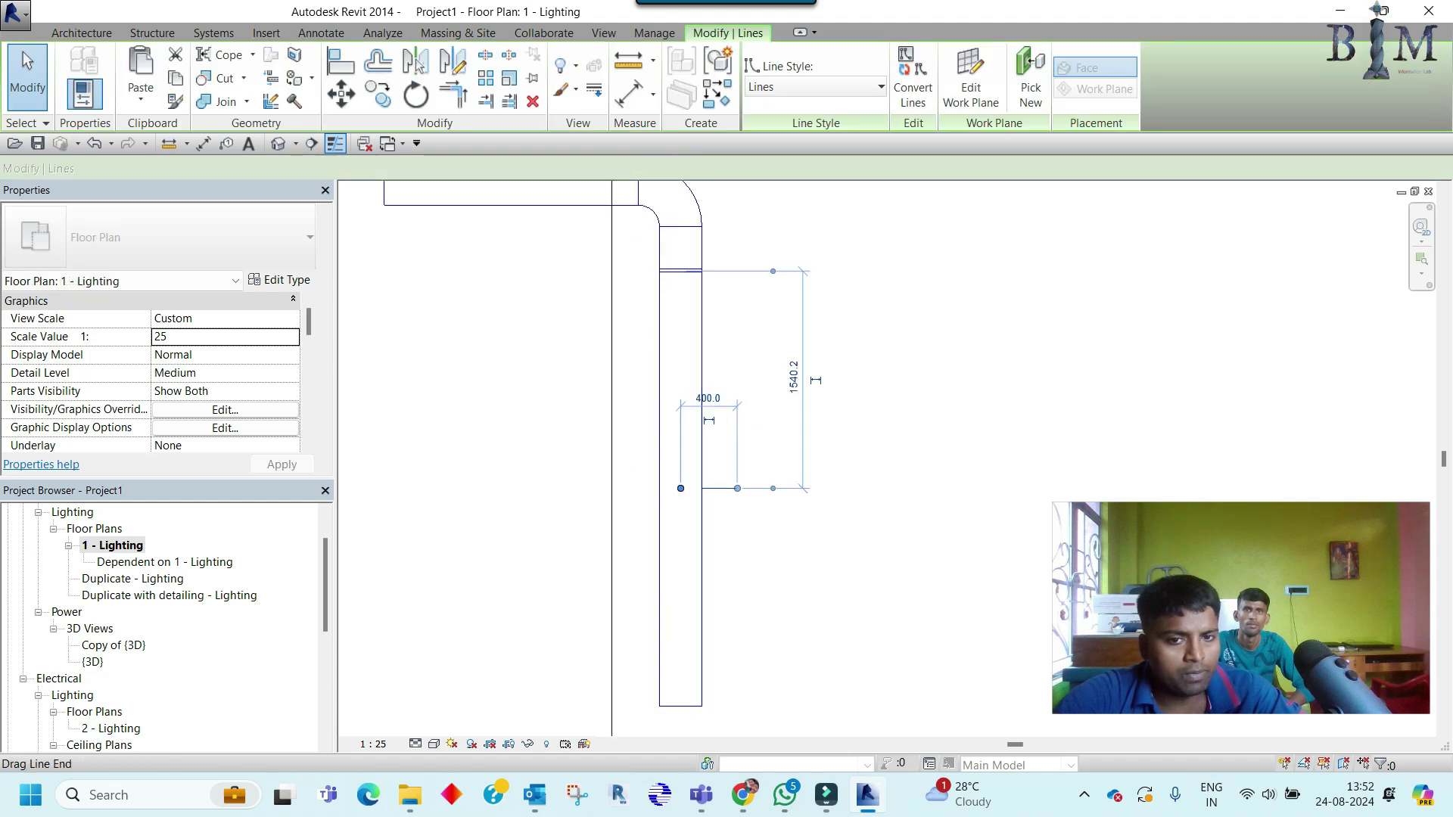
pyautogui.click(638, 488)
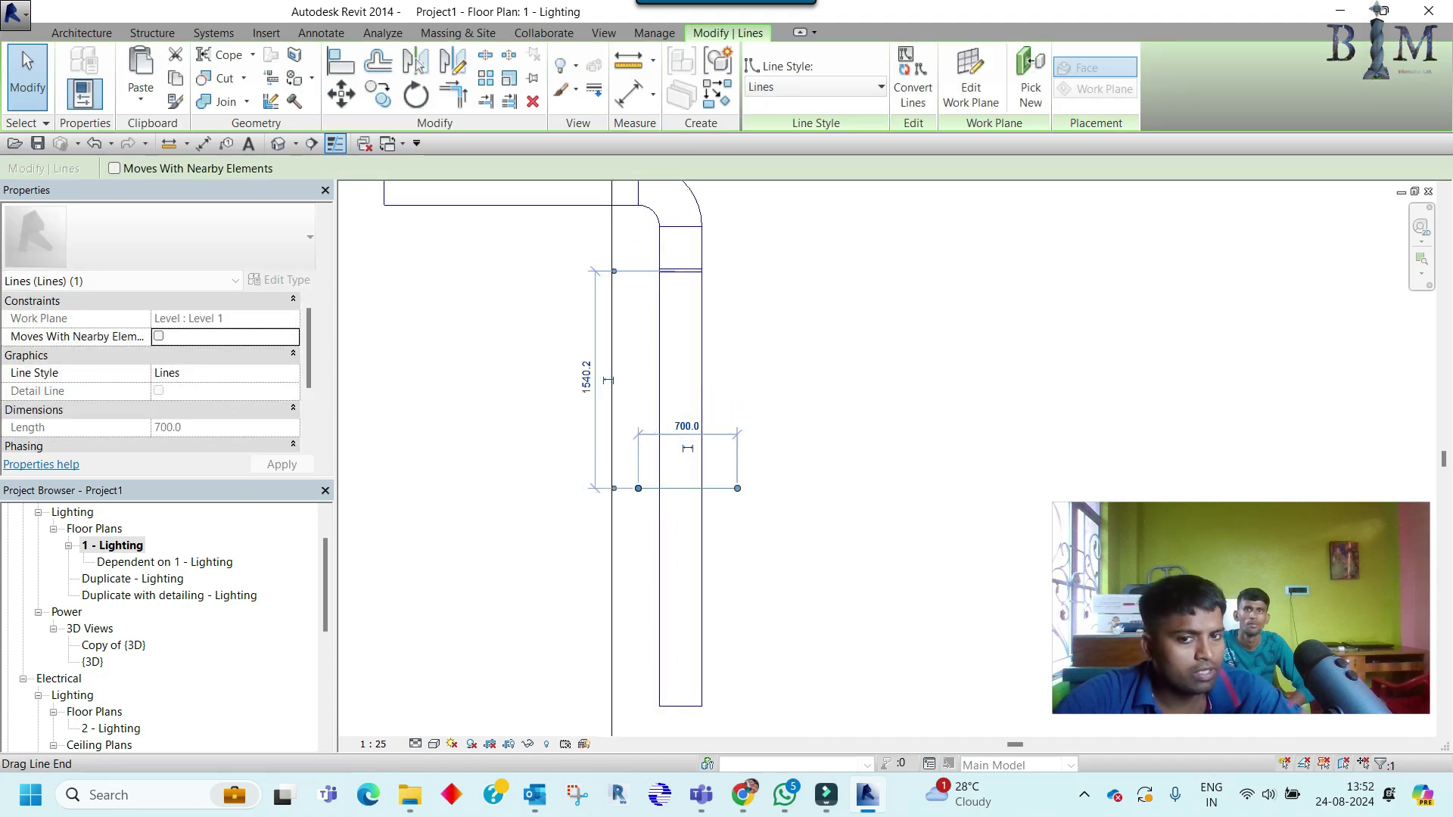
# Step: Open Section 1, check the model lines, and turn off the crop region
pyautogui.rightClick(873, 333)
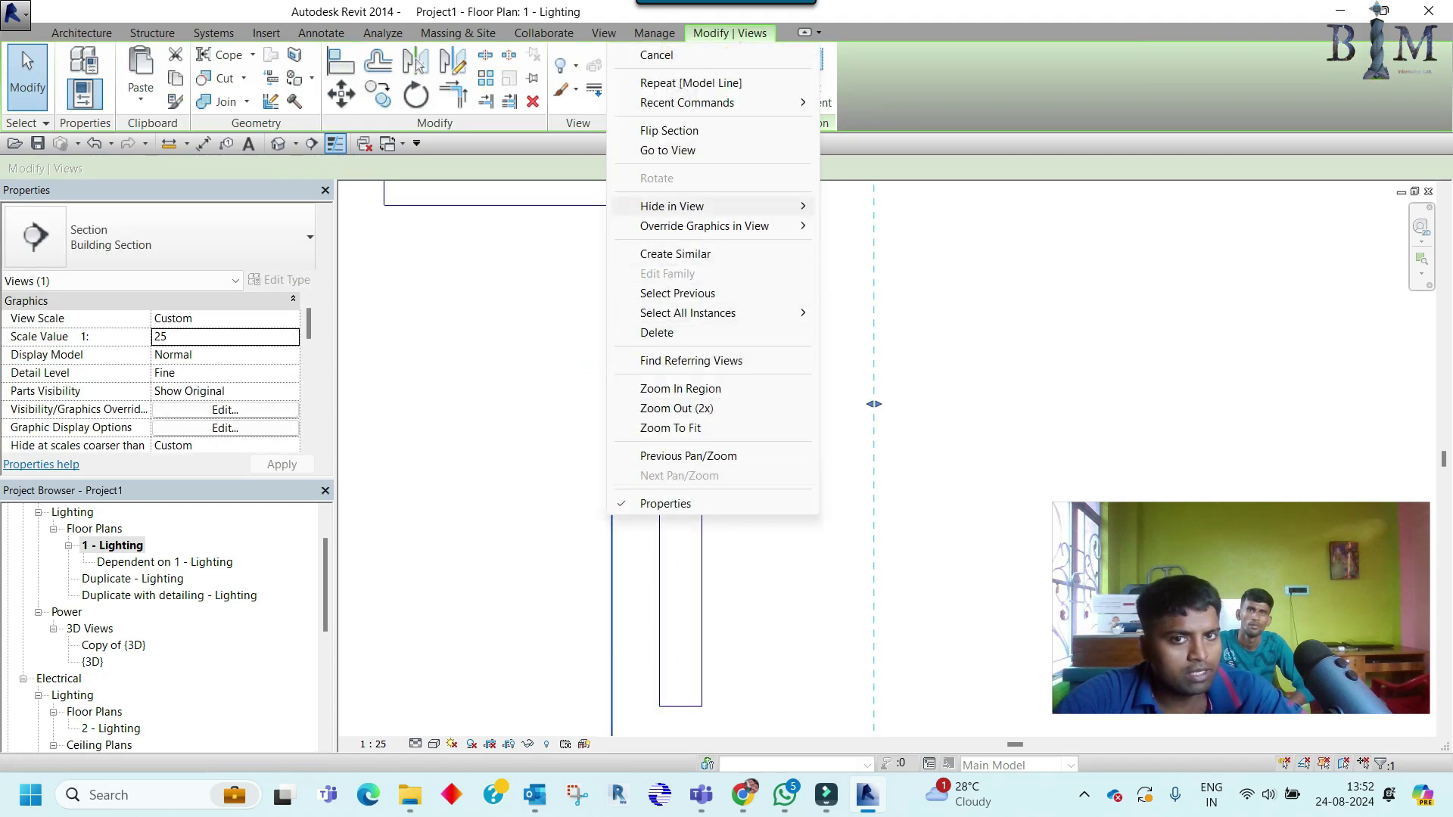
pyautogui.click(667, 149)
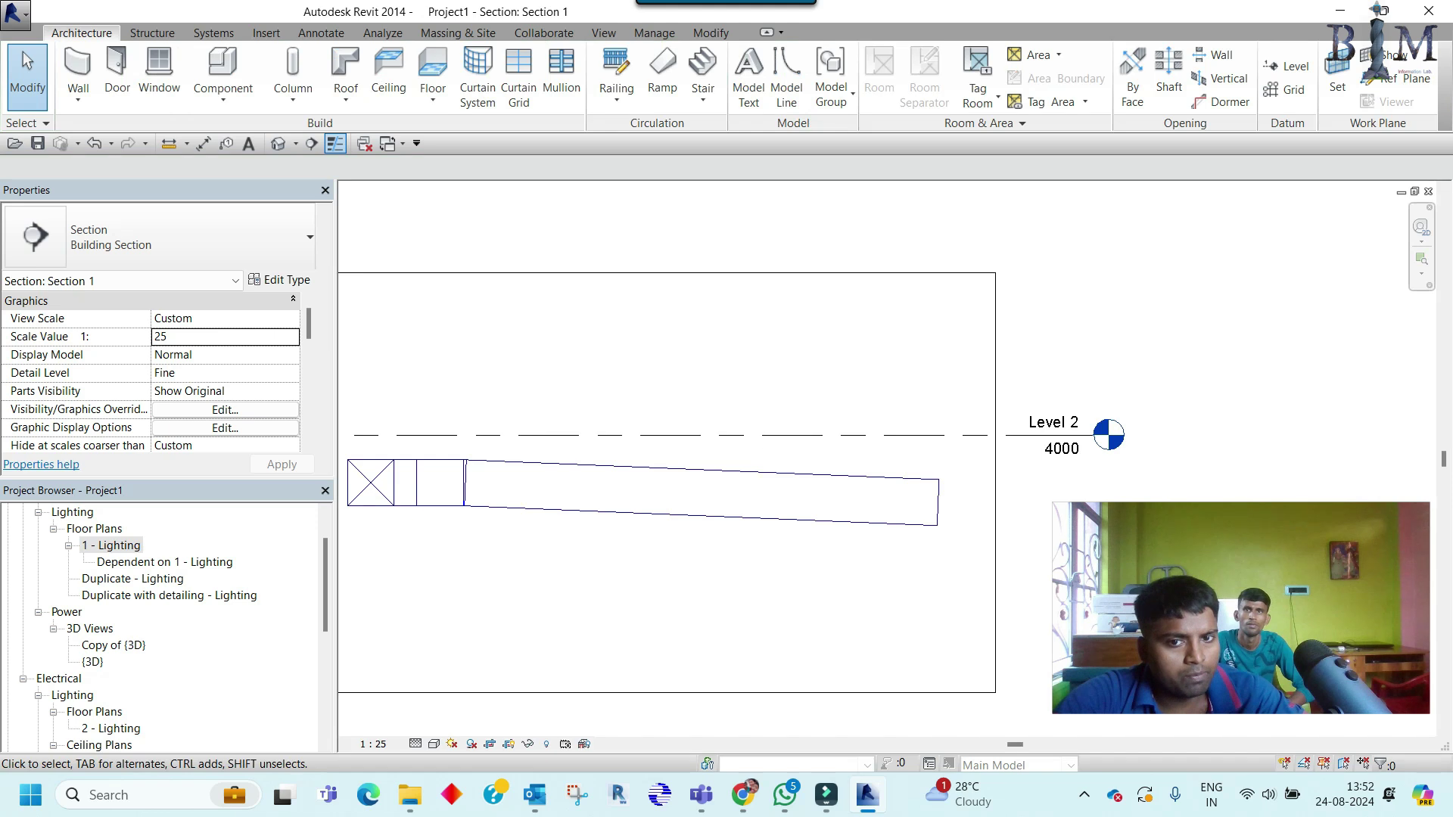
pyautogui.rightClick(696, 335)
pyautogui.click(766, 422)
pyautogui.scroll(-3, 718, 465)
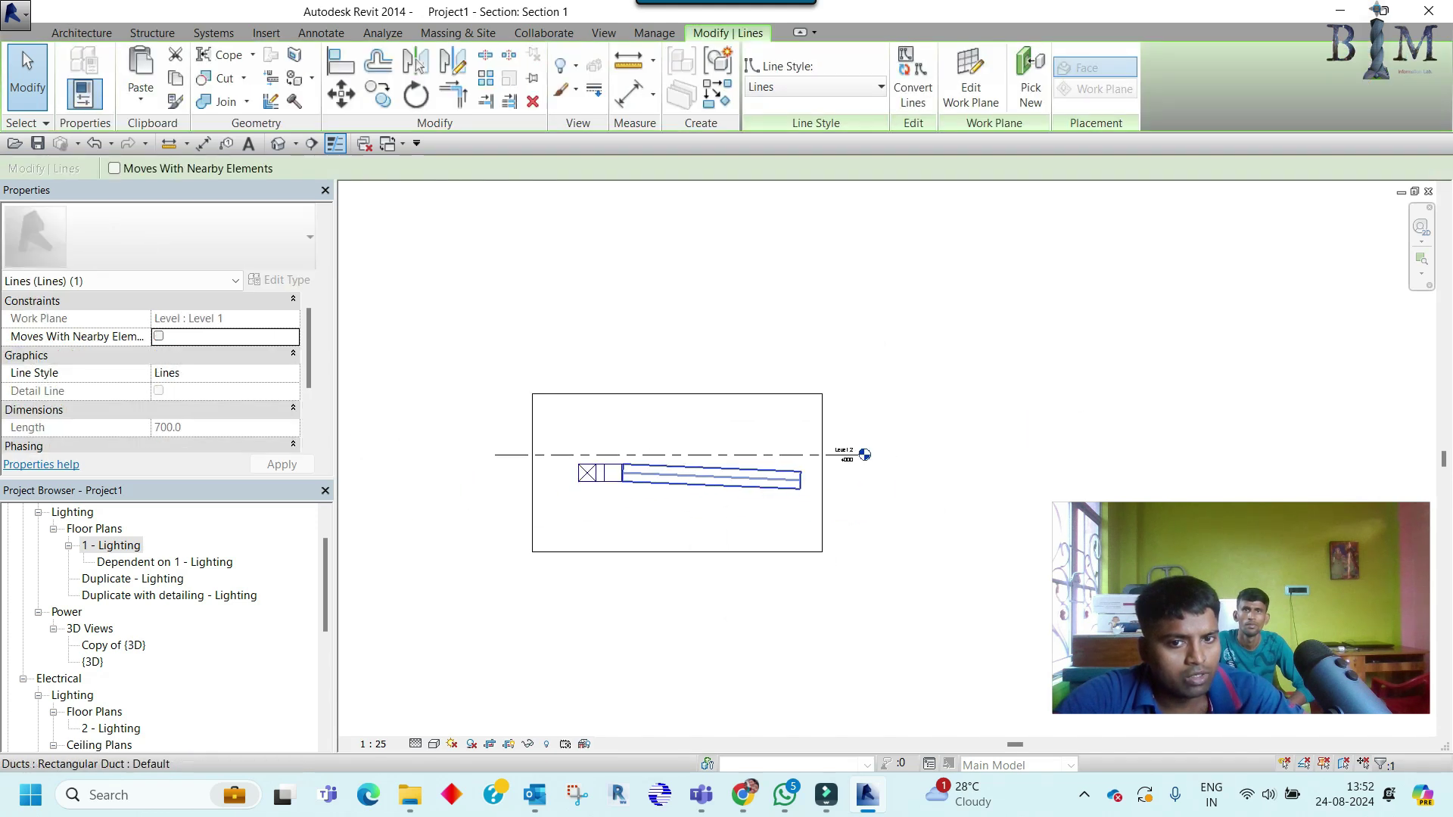
pyautogui.click(715, 552)
pyautogui.press('Escape')
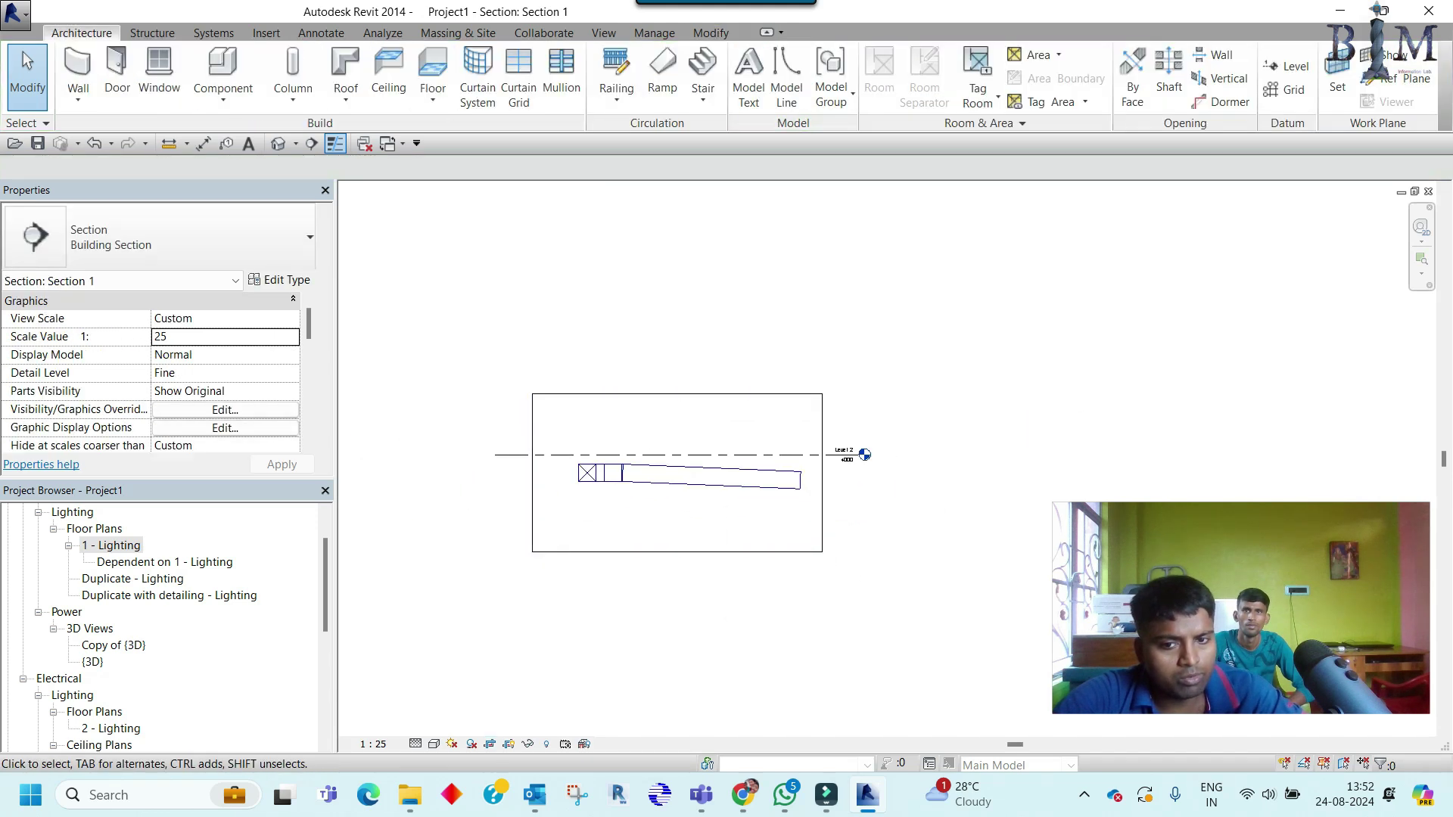
pyautogui.click(490, 744)
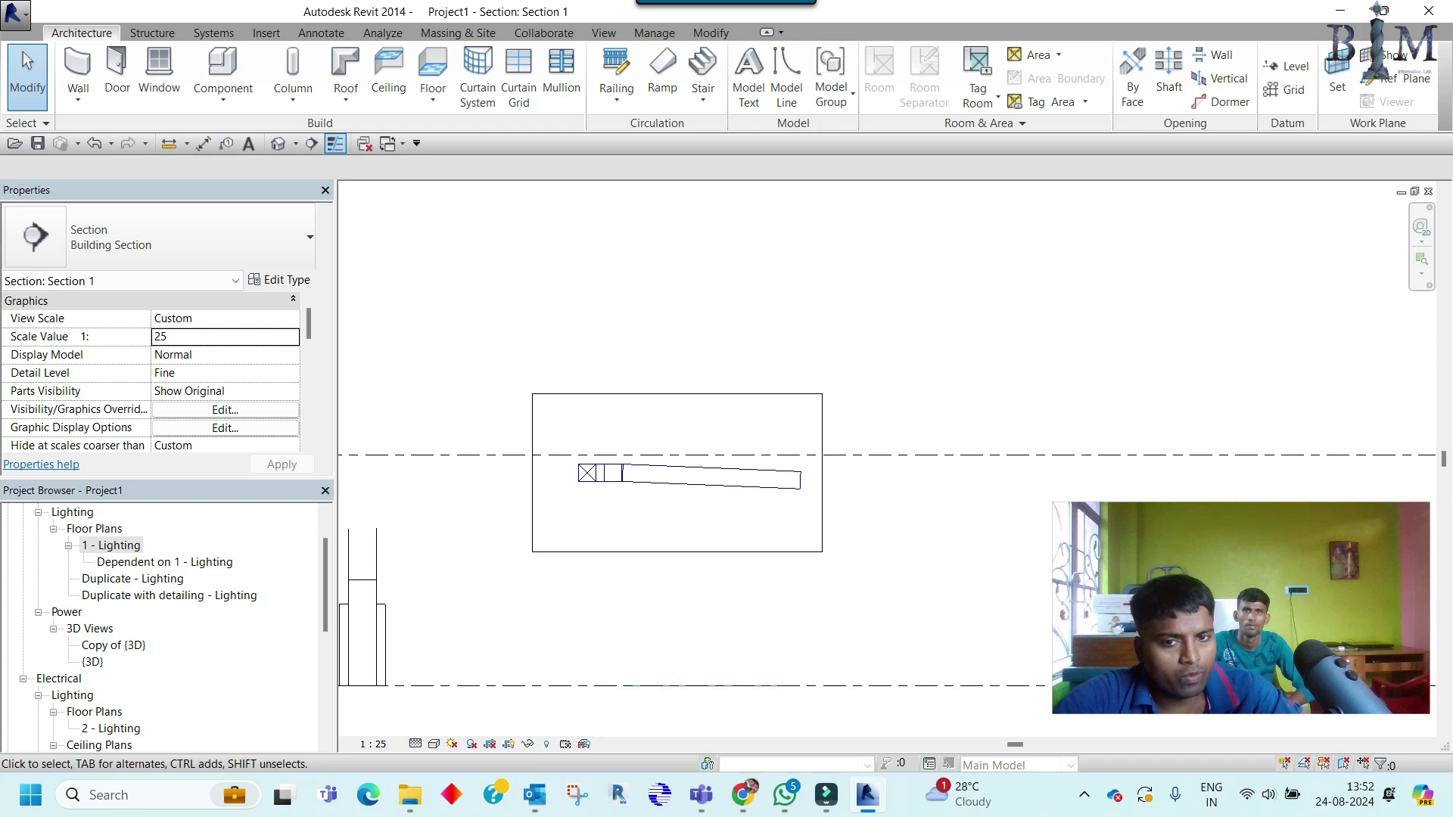
# Step: Reselect the model lines, then return to the default 3D view (3D)
pyautogui.rightClick(686, 335)
pyautogui.click(755, 421)
pyautogui.press('Escape')
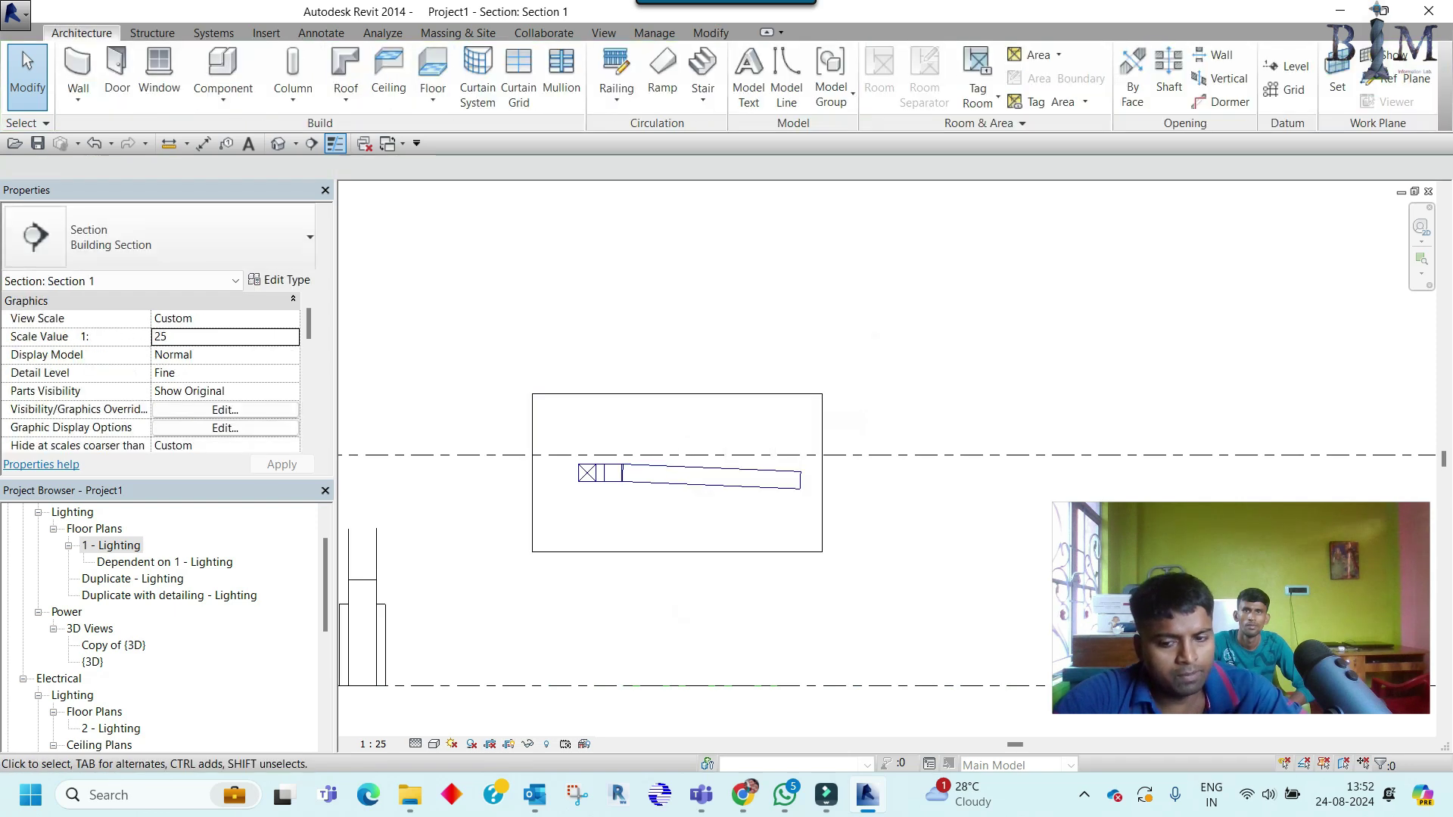
pyautogui.press('3')
pyautogui.press('d')
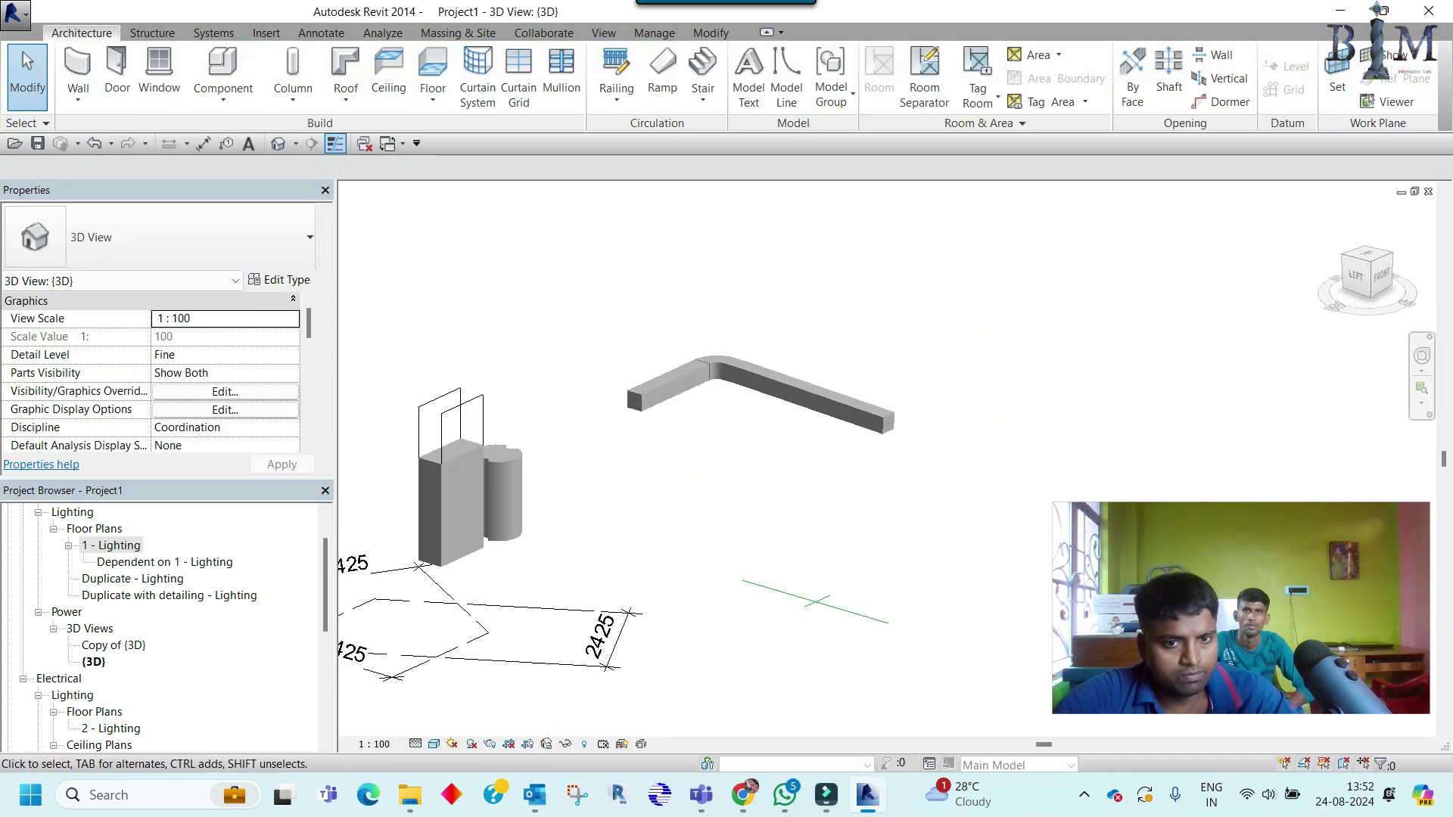
# Step: Select the model lines in 3D and try an unconstrained move from the left view, then cancel
pyautogui.hotkey('ctrl', 'Left')
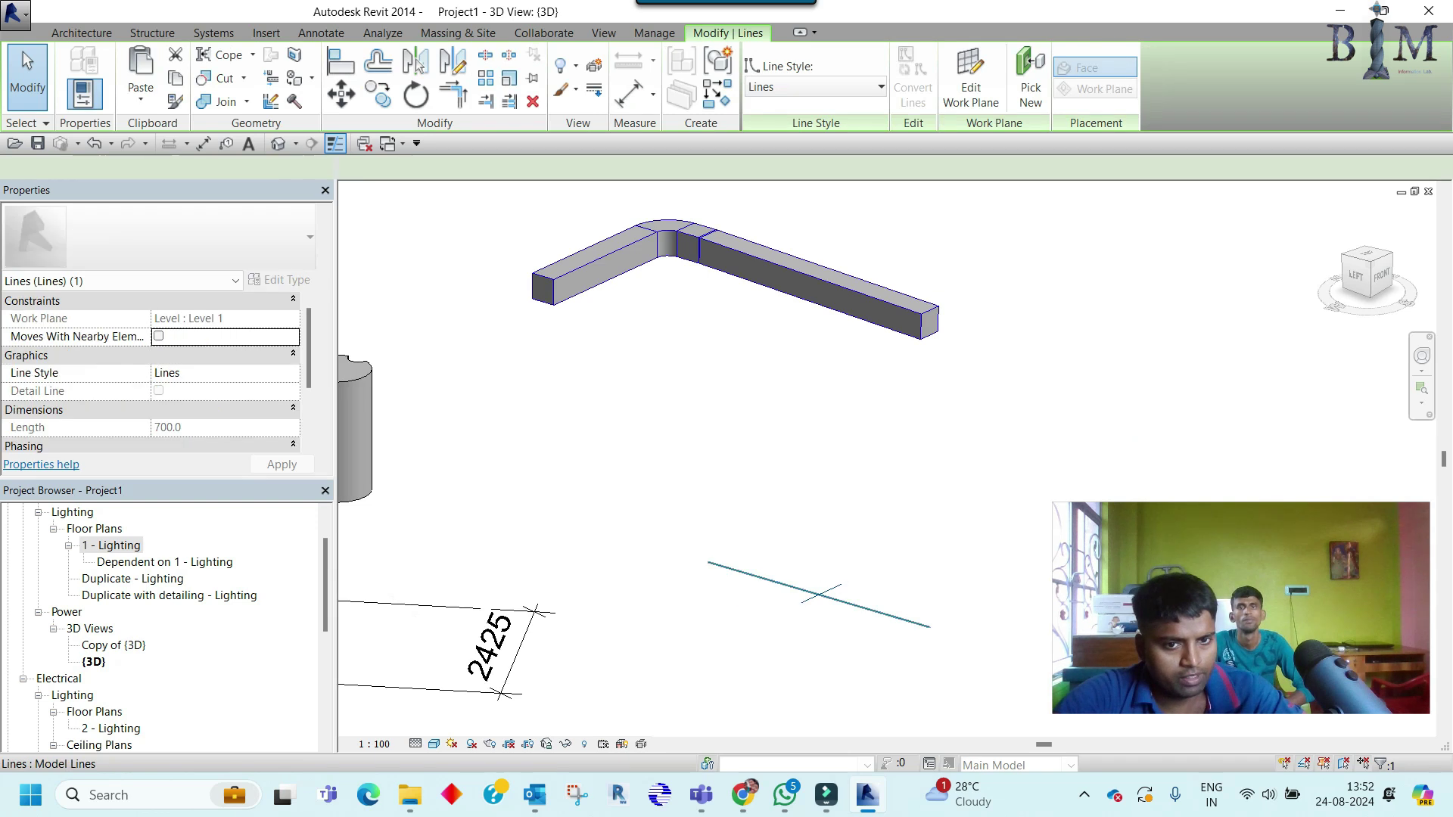
pyautogui.keyDown('shift'); pyautogui.moveTo(833, 454); pyautogui.dragTo(757, 470, button='middle'); pyautogui.keyUp('shift')
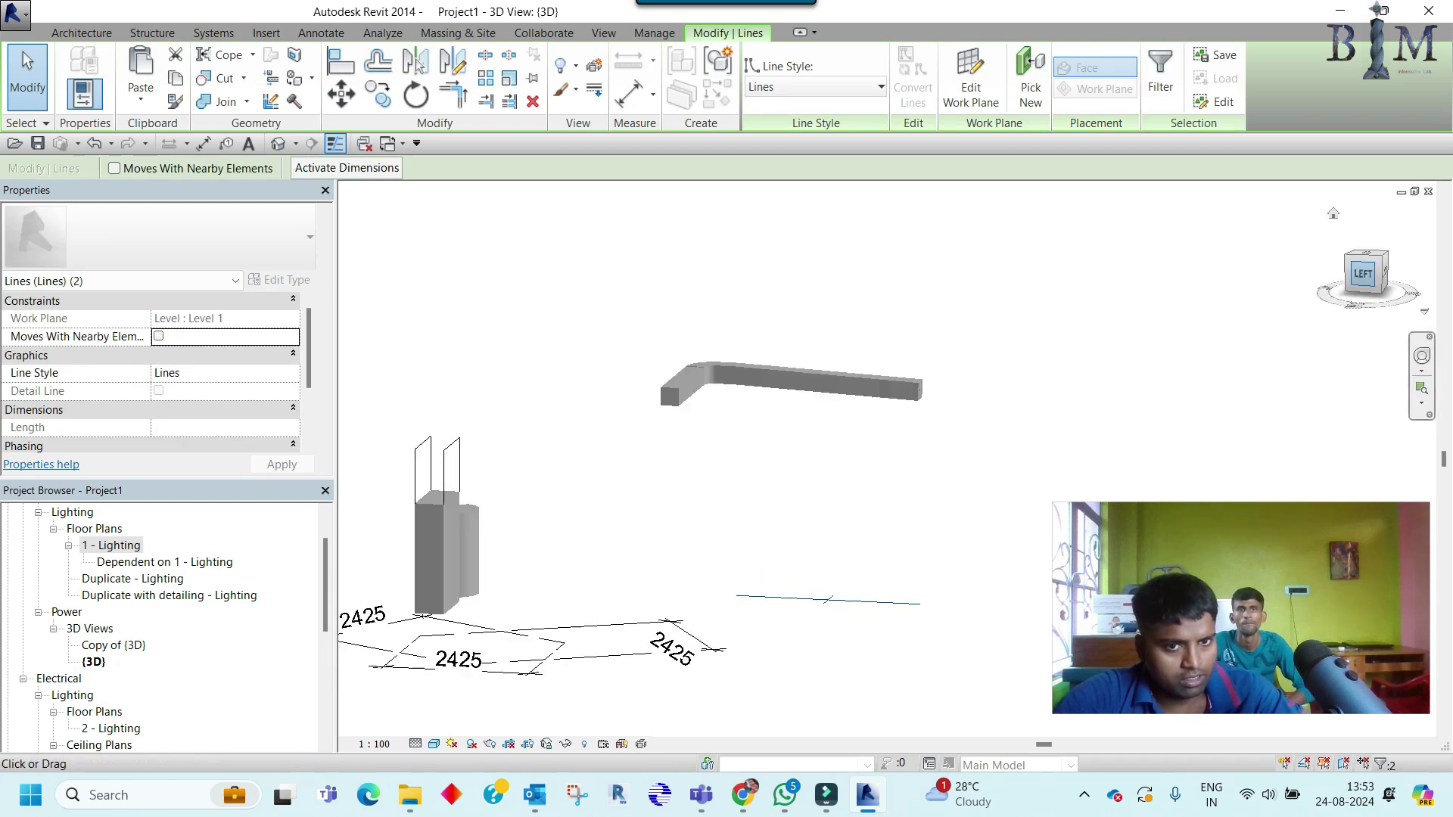
pyautogui.click(1362, 272)
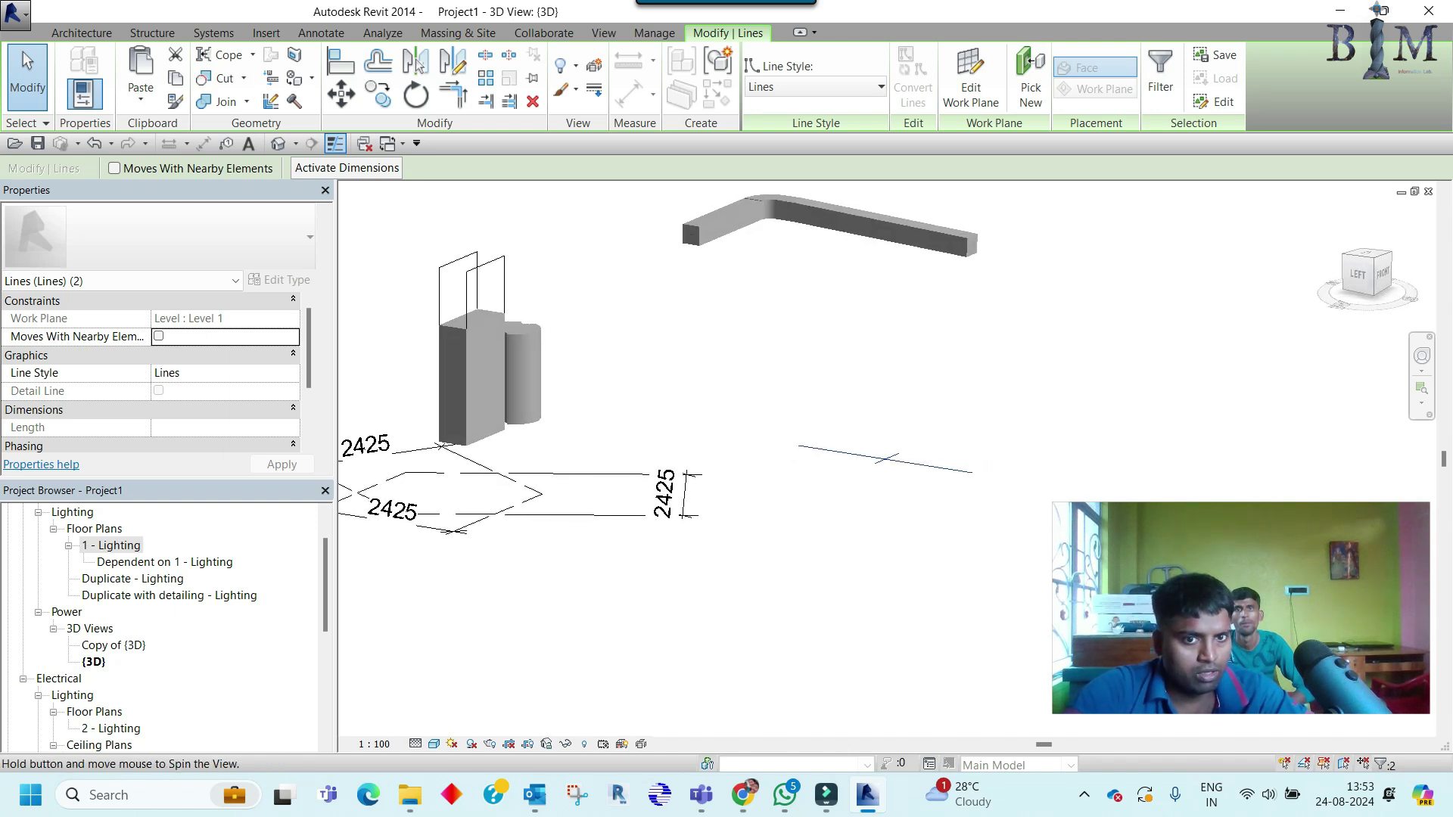
pyautogui.press('m')
pyautogui.press('v')
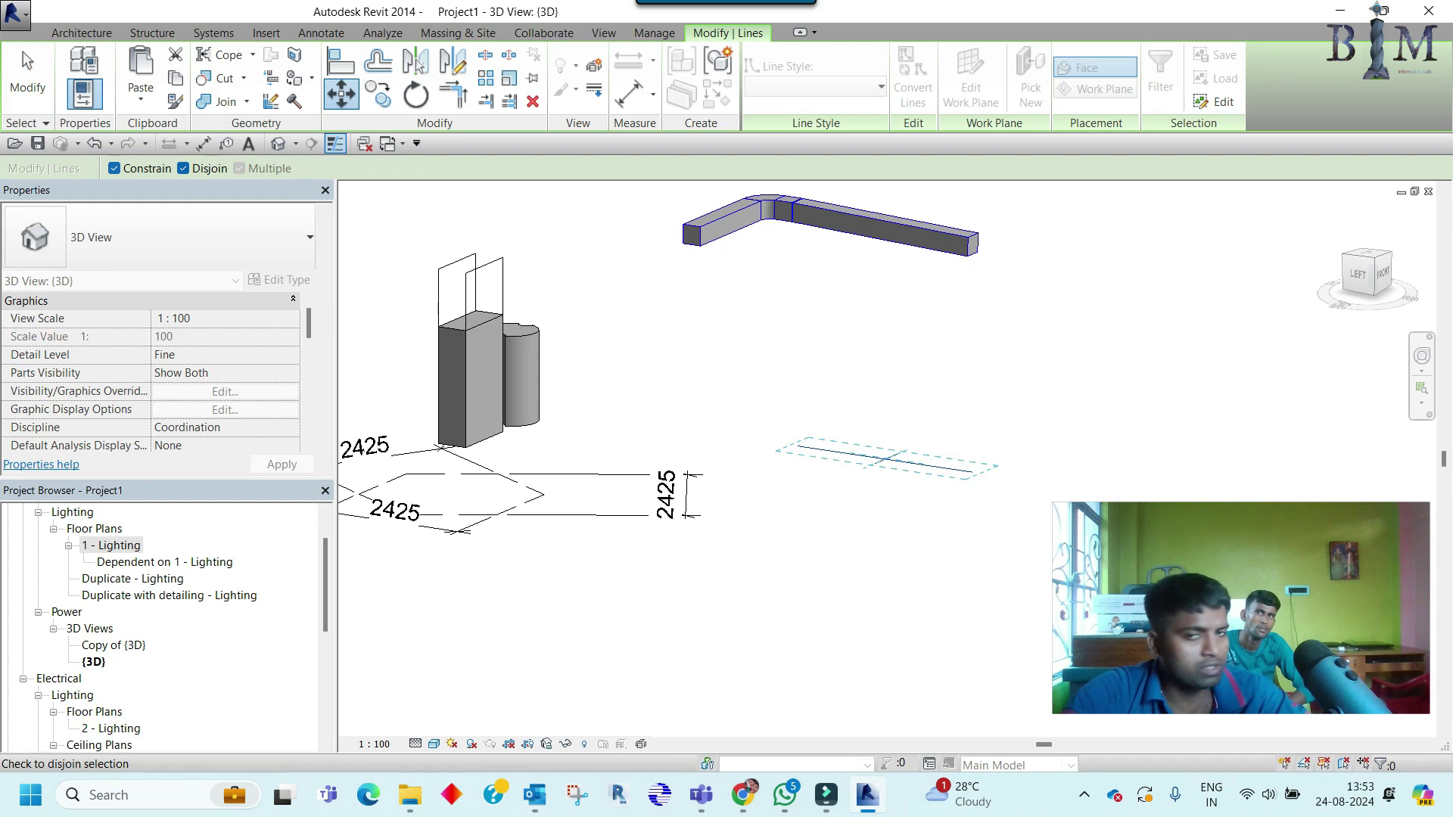
pyautogui.click(114, 168)
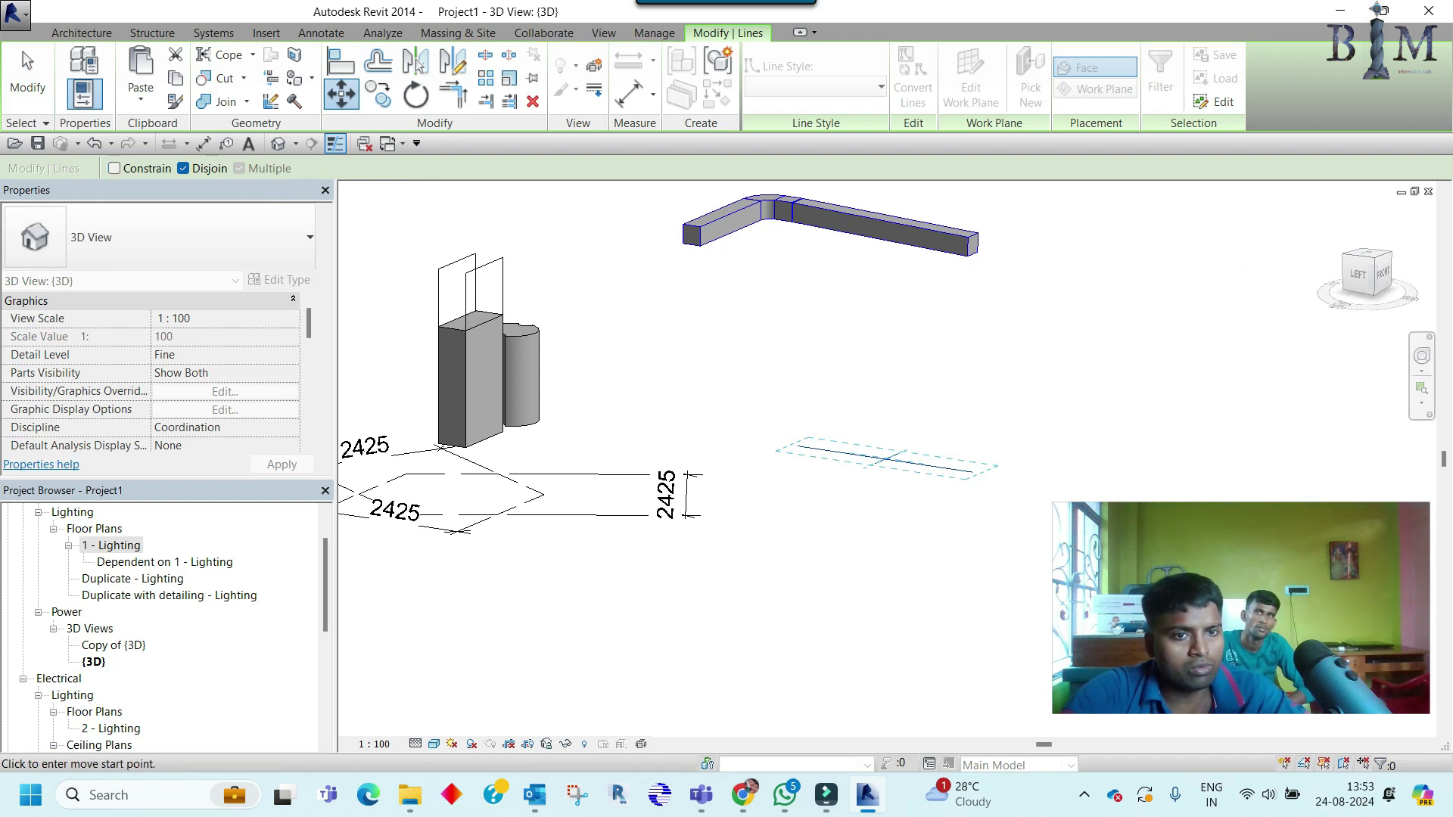
pyautogui.click(1358, 274)
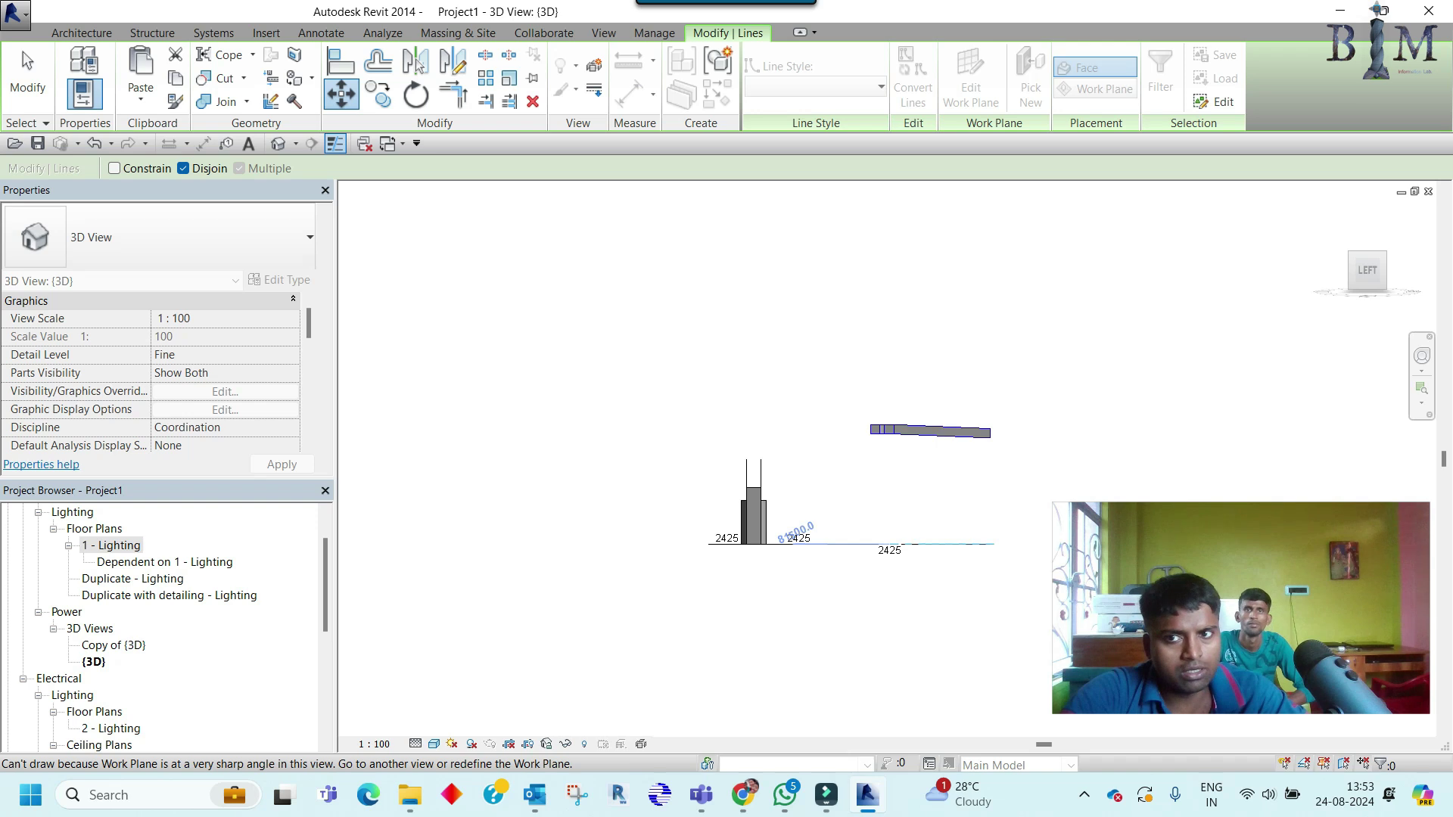
pyautogui.press('Escape')
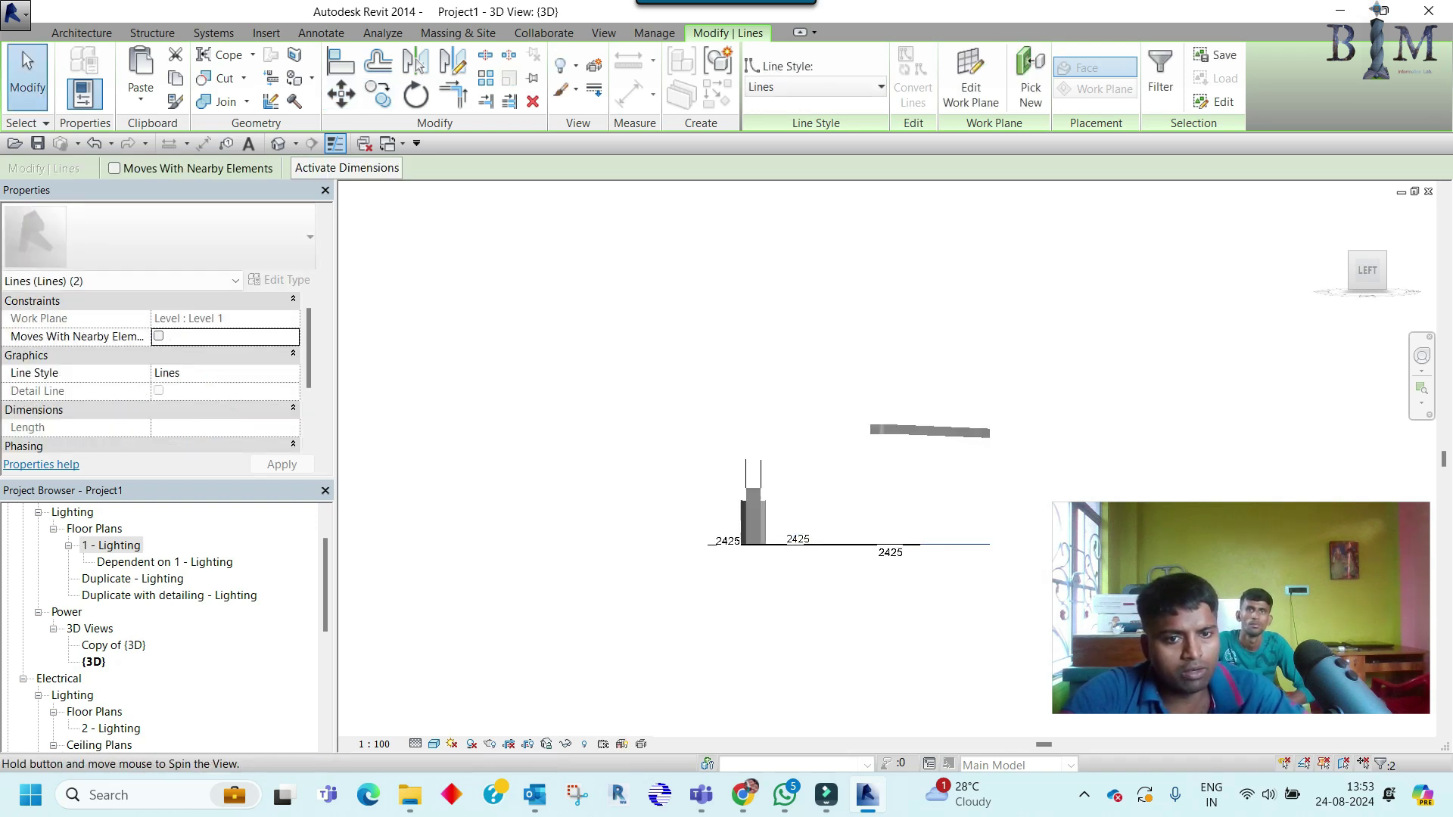
pyautogui.click(1384, 254)
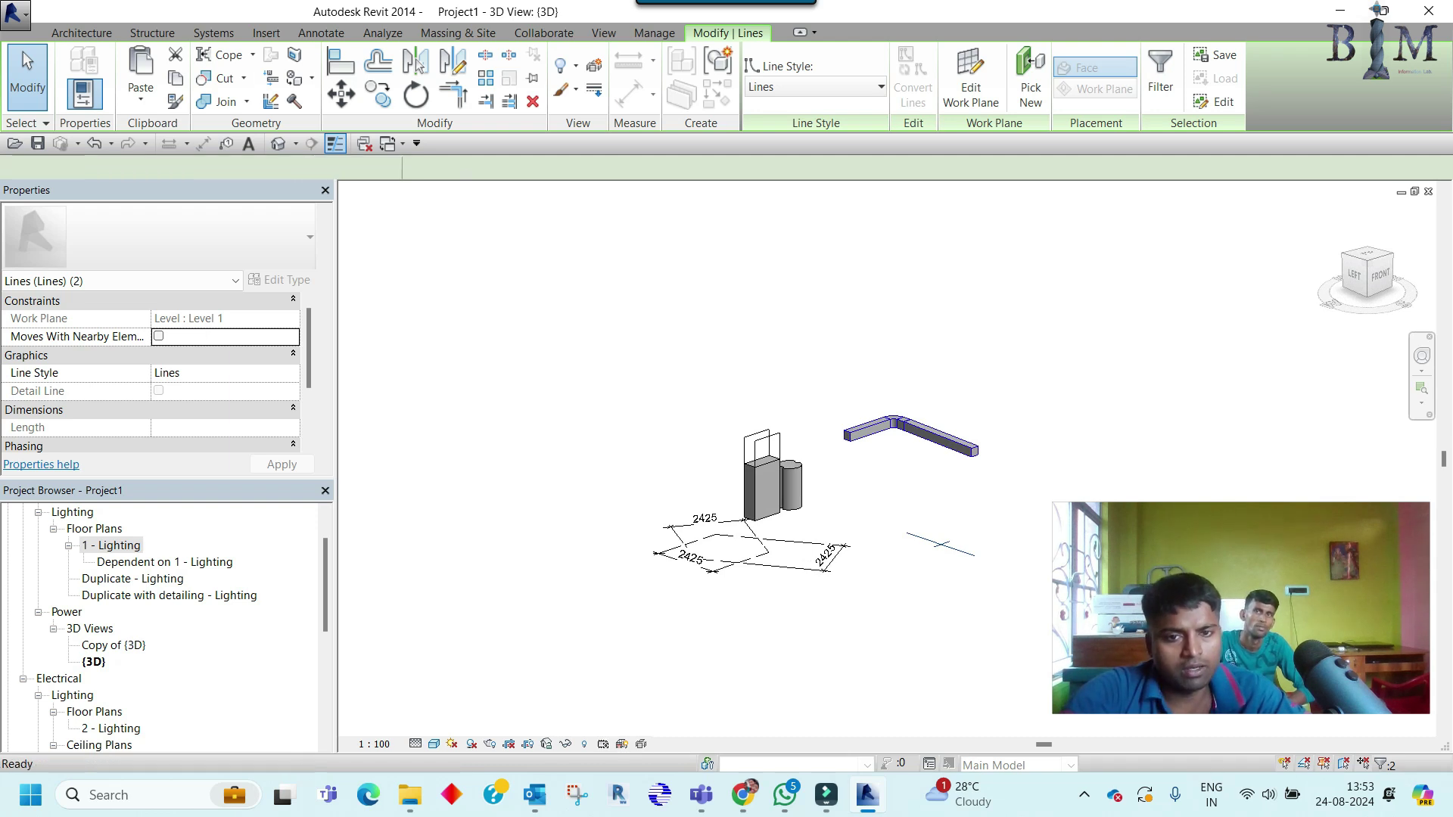
# Step: In Section 1, move the line by its midpoint to just below the duct, then return to 3D
pyautogui.hotkey('ctrl', 'Tab')
pyautogui.scroll(-1, 699, 492)
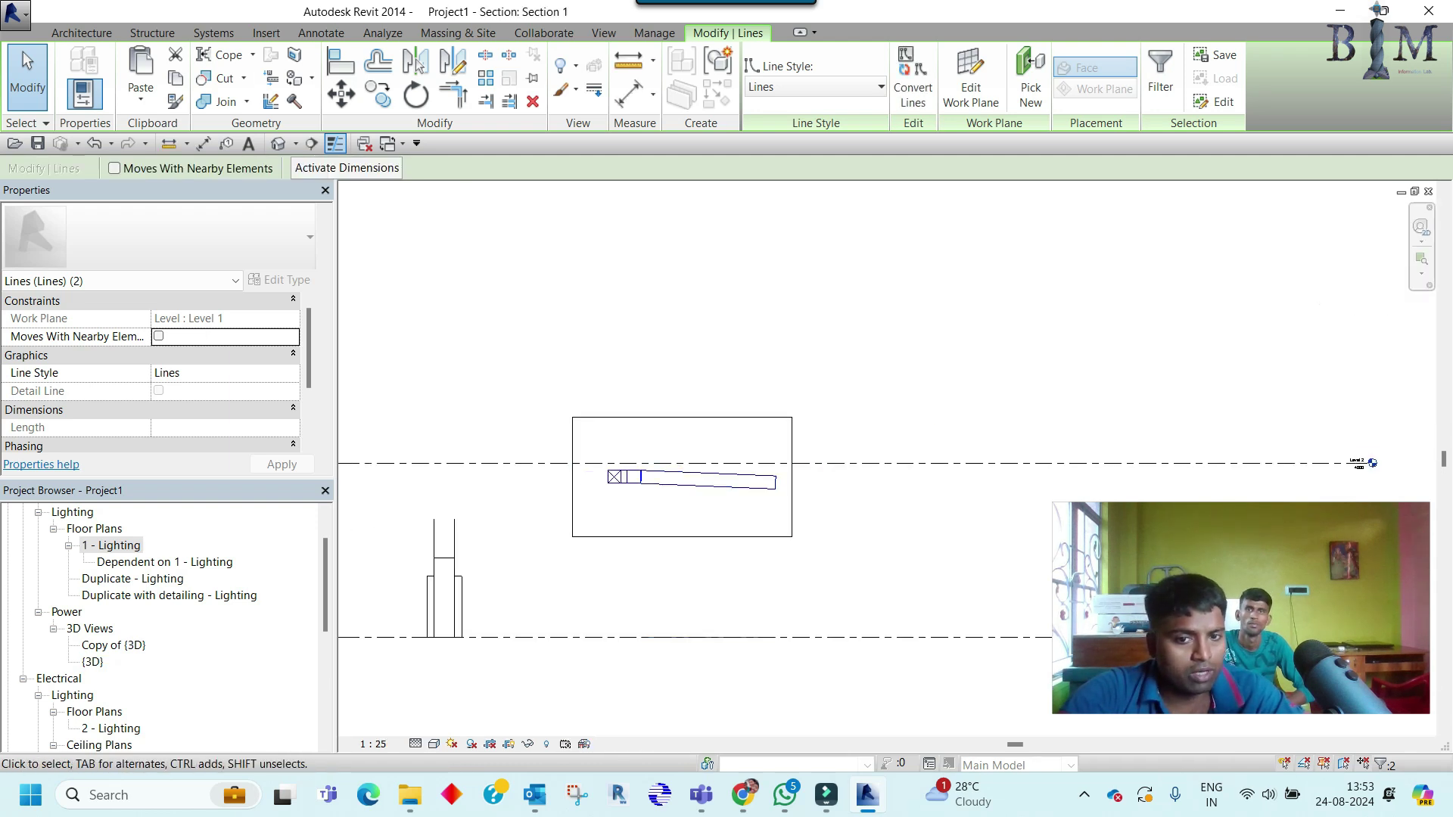
pyautogui.scroll(2, 709, 640)
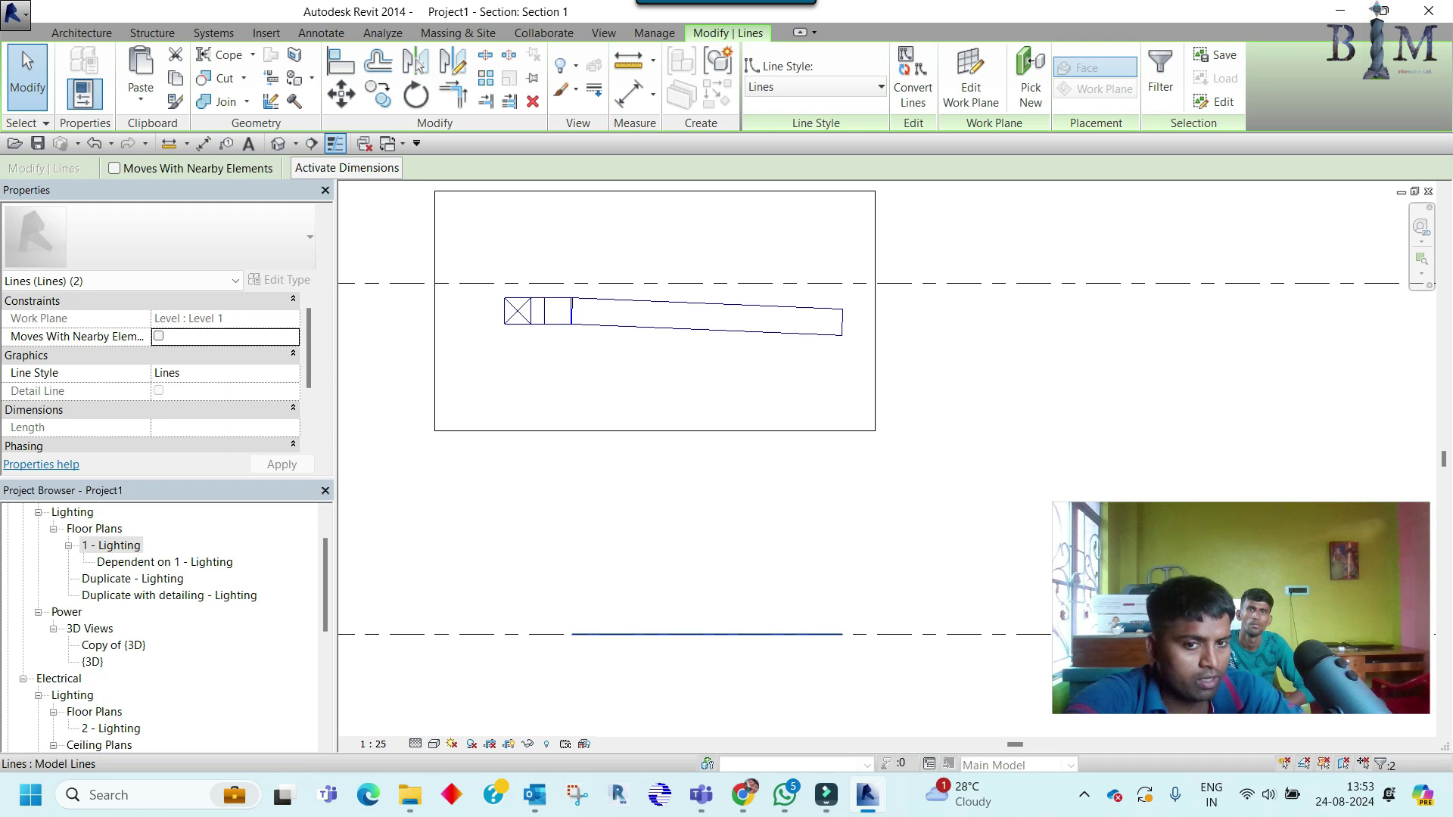
pyautogui.press('m')
pyautogui.press('v')
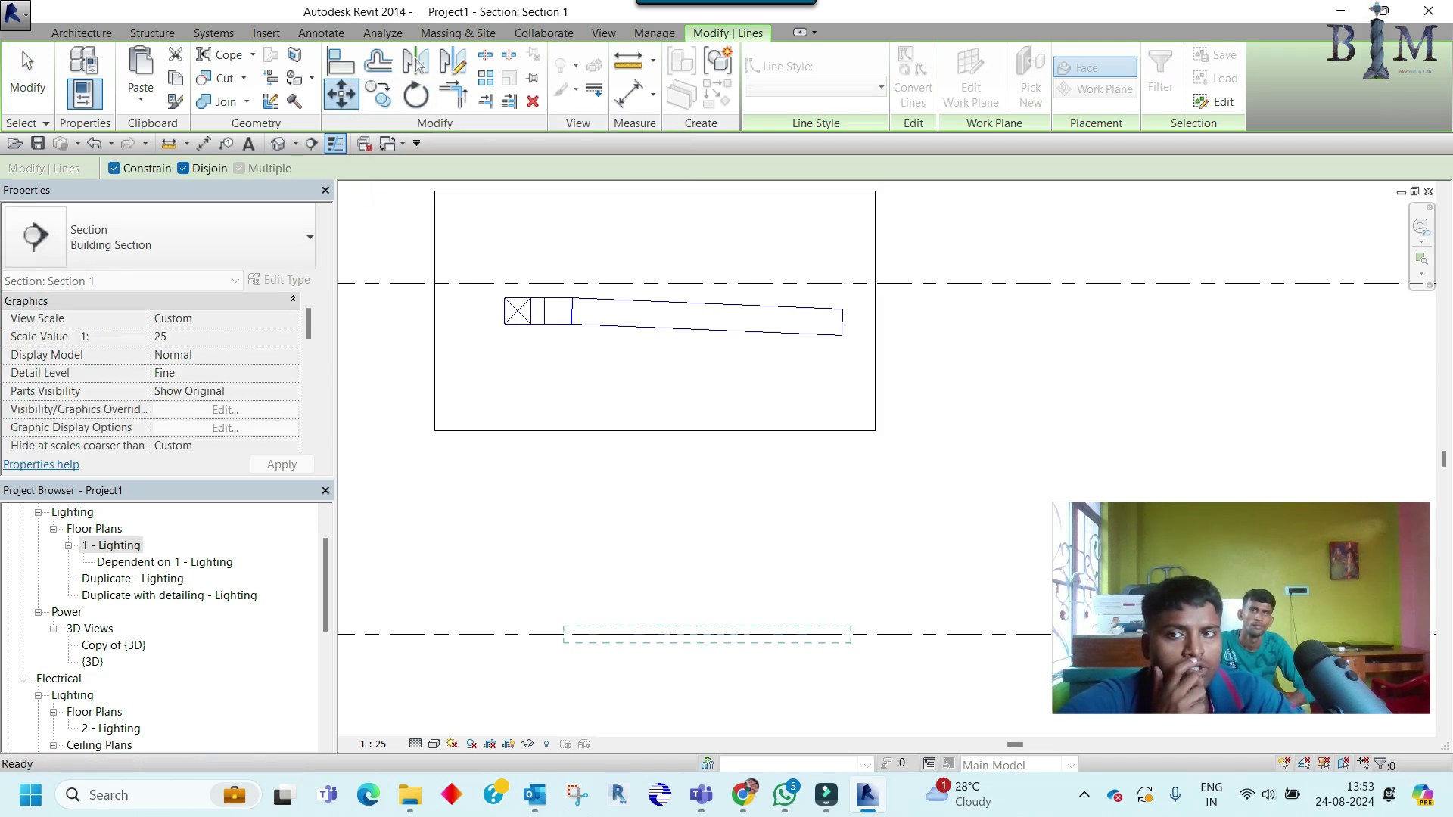
pyautogui.click(114, 168)
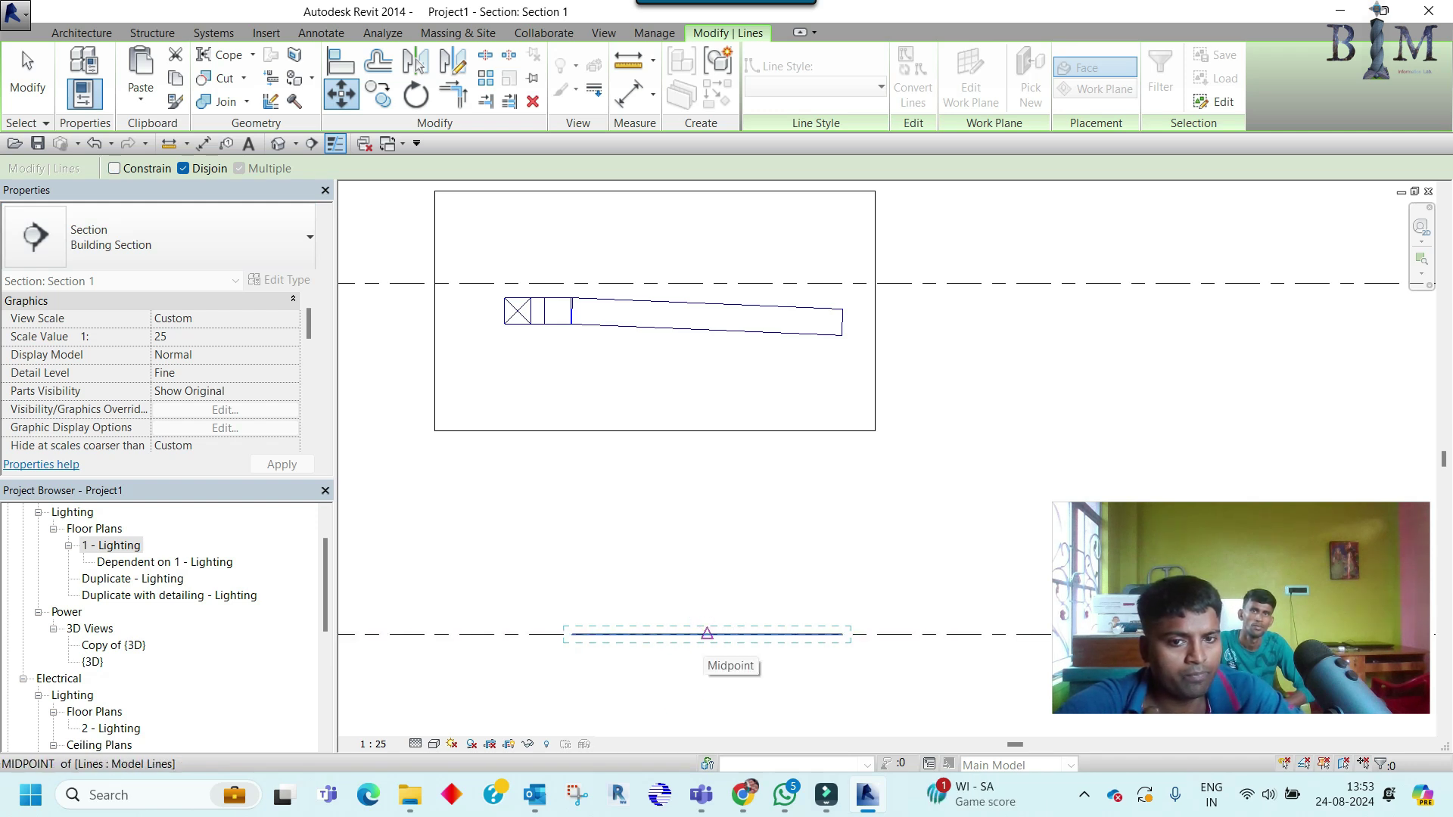
pyautogui.click(706, 632)
pyautogui.scroll(2, 709, 333)
pyautogui.scroll(2, 708, 333)
pyautogui.click(702, 564)
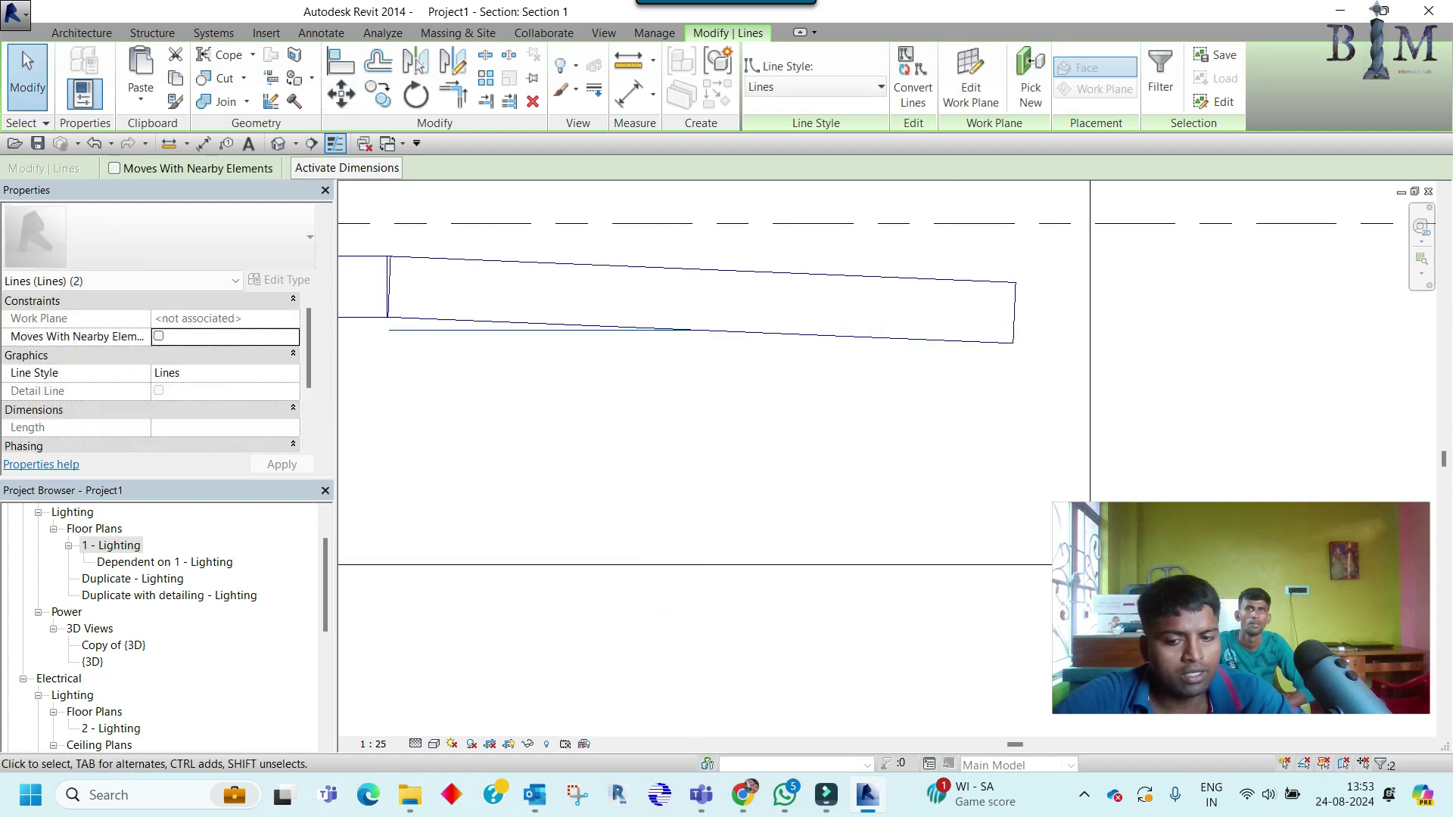
pyautogui.press('Escape')
pyautogui.hotkey('ctrl', 'Tab')
pyautogui.scroll(3, 756, 394)
# Step: Select the reference line and orbit the duct to a new angle
pyautogui.scroll(3, 756, 394)
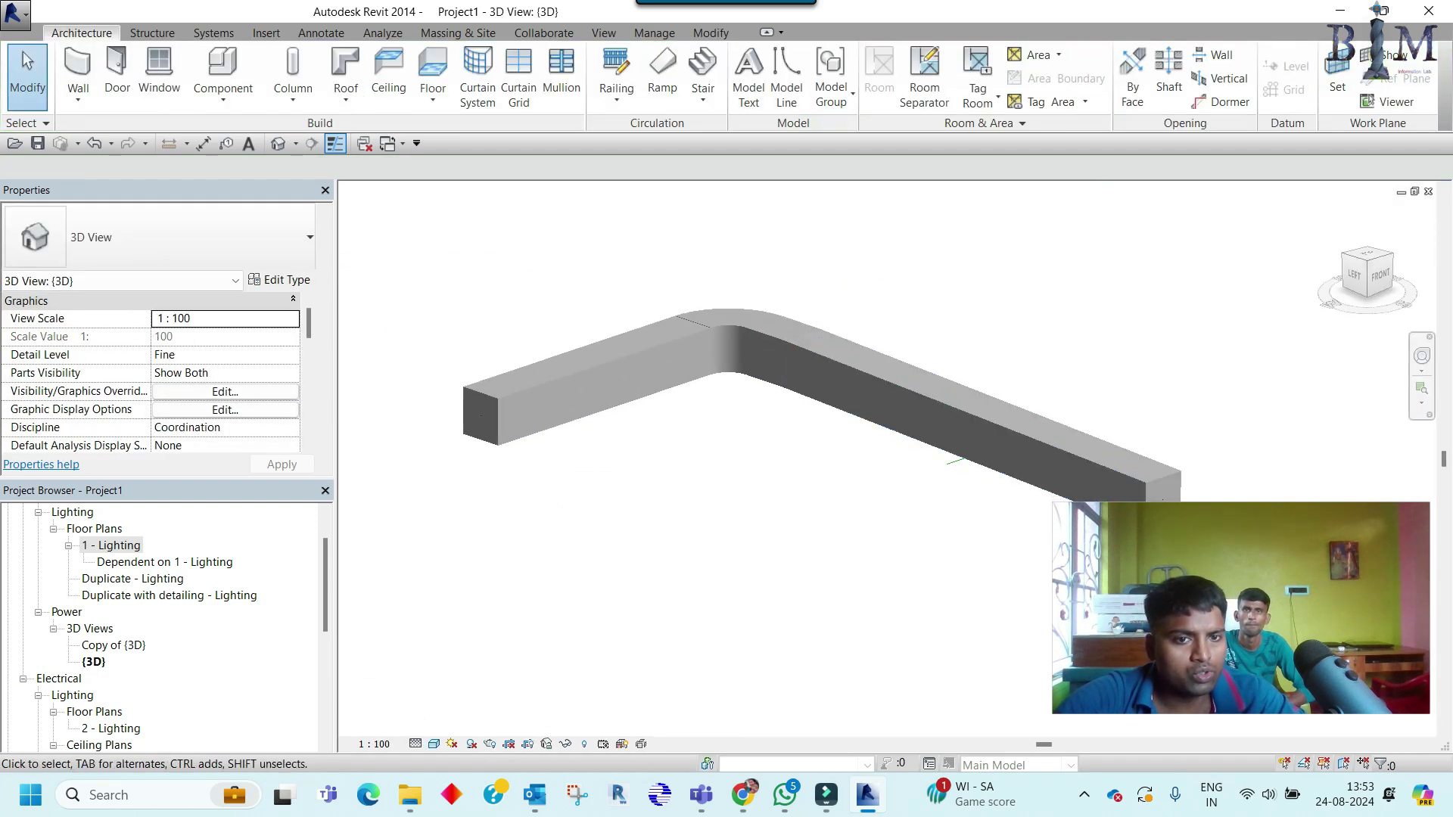
pyautogui.click(832, 458)
pyautogui.moveTo(832, 458)
pyautogui.keyDown('shift'); pyautogui.mouseDown(button='middle')
pyautogui.moveTo(814, 380)
pyautogui.moveTo(681, 409)
pyautogui.mouseUp(button='middle'); pyautogui.keyUp('shift')
pyautogui.scroll(2, 802, 394)
pyautogui.press('Escape')
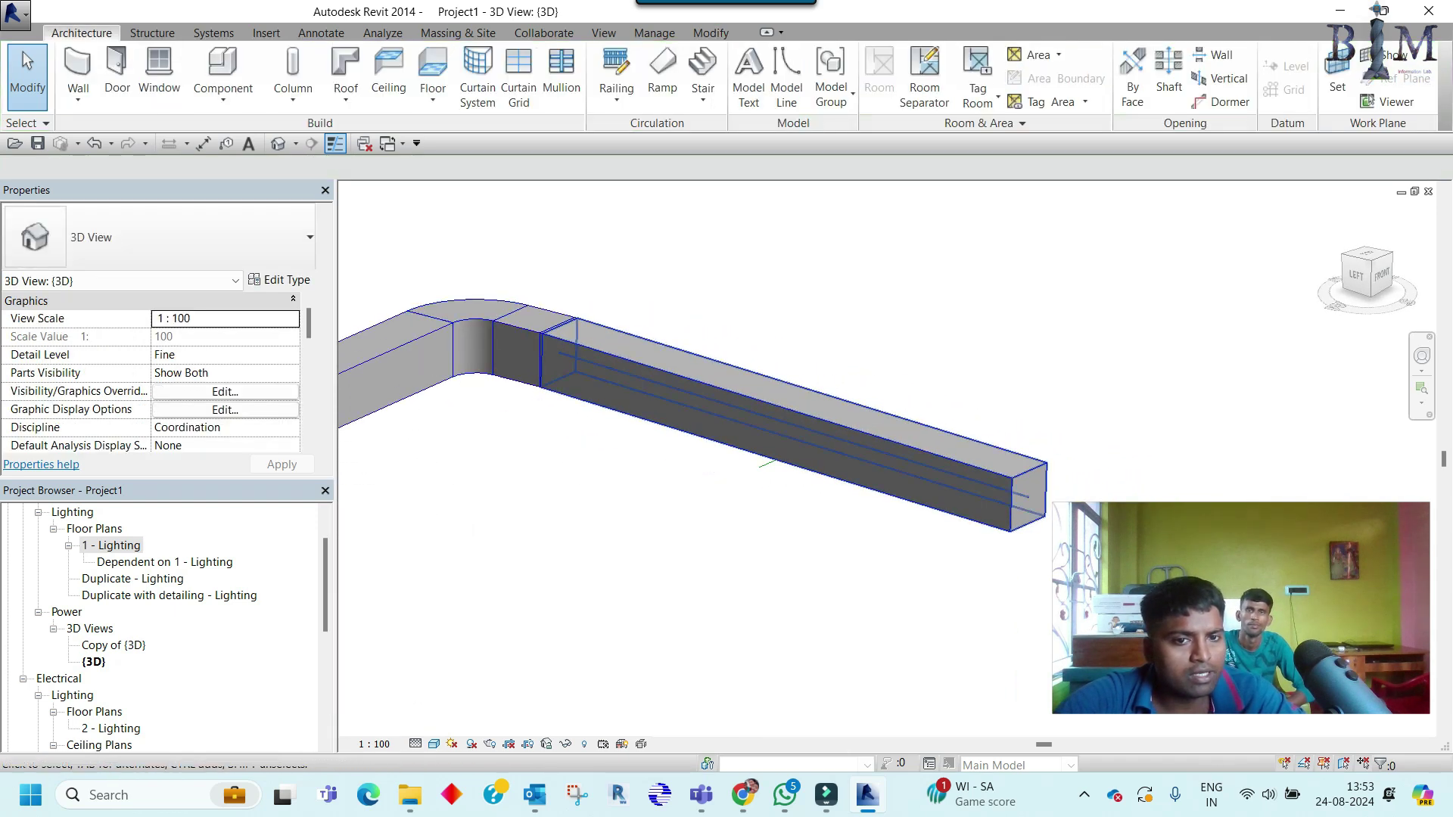
pyautogui.keyDown('shift'); pyautogui.moveTo(757, 424); pyautogui.dragTo(832, 435, button='middle'); pyautogui.keyUp('shift')
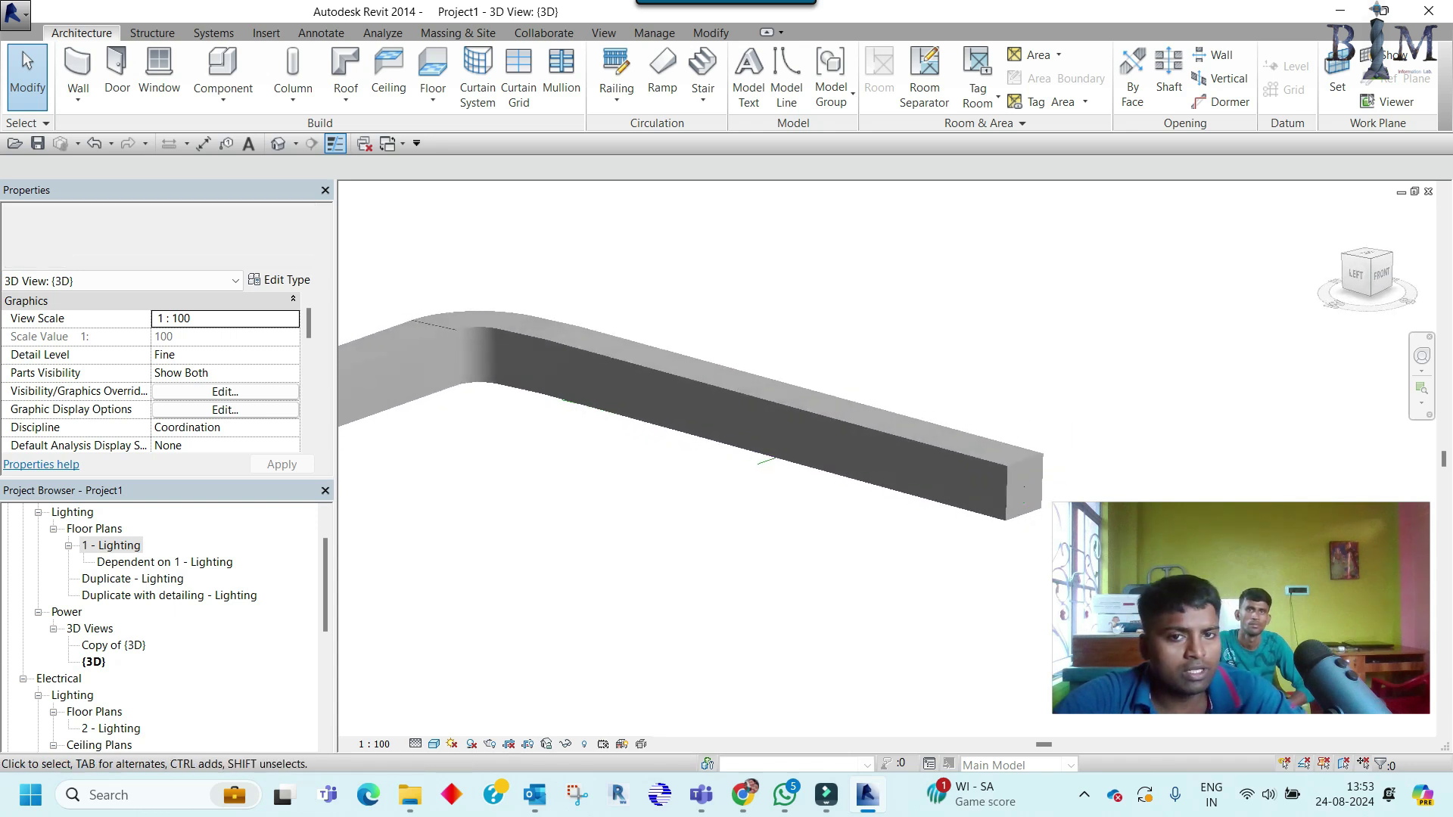
# Step: Start an aligned dimension (DI), then cancel it
pyautogui.press('d')
pyautogui.press('i')
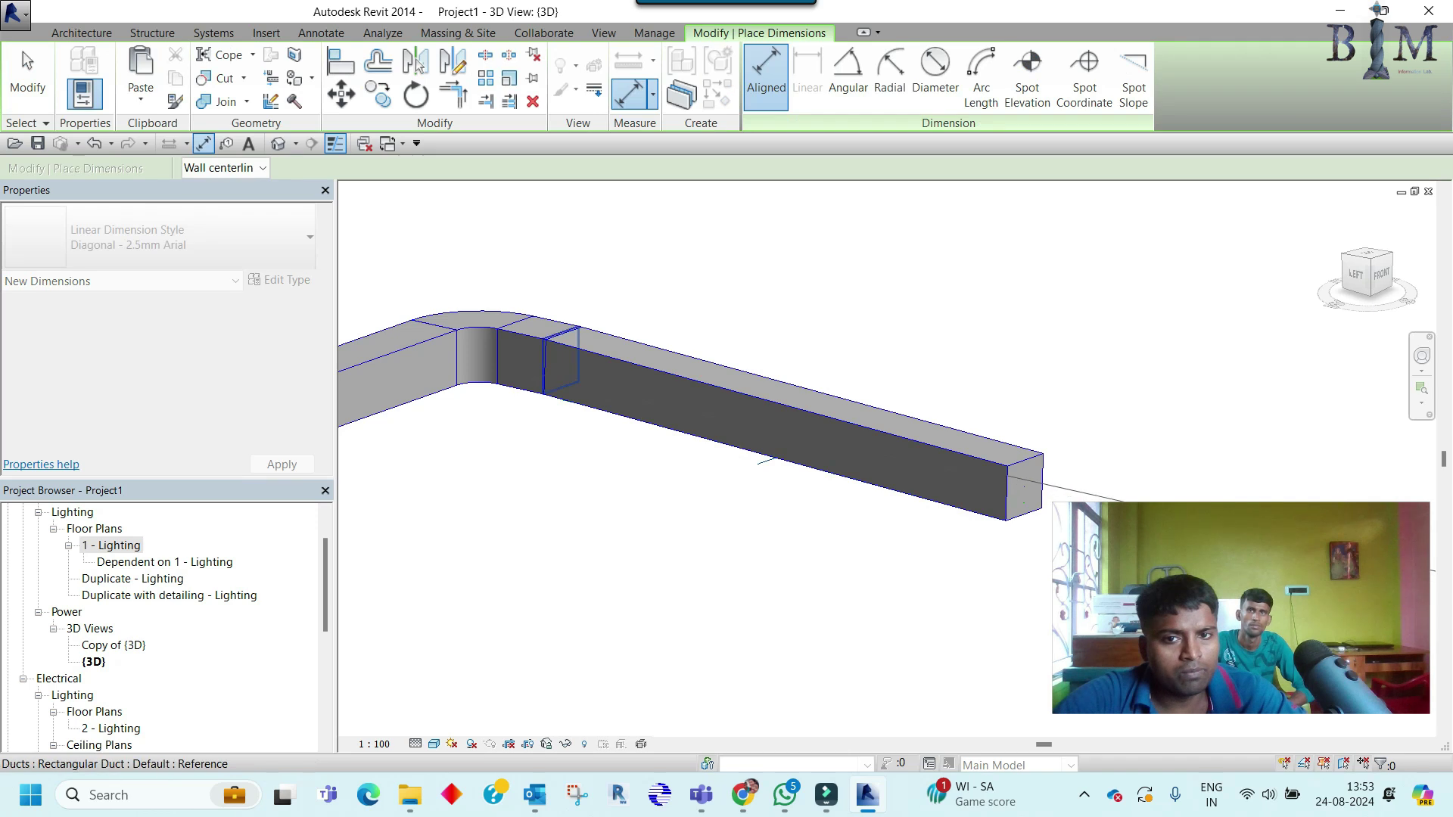
pyautogui.scroll(-4, 598, 477)
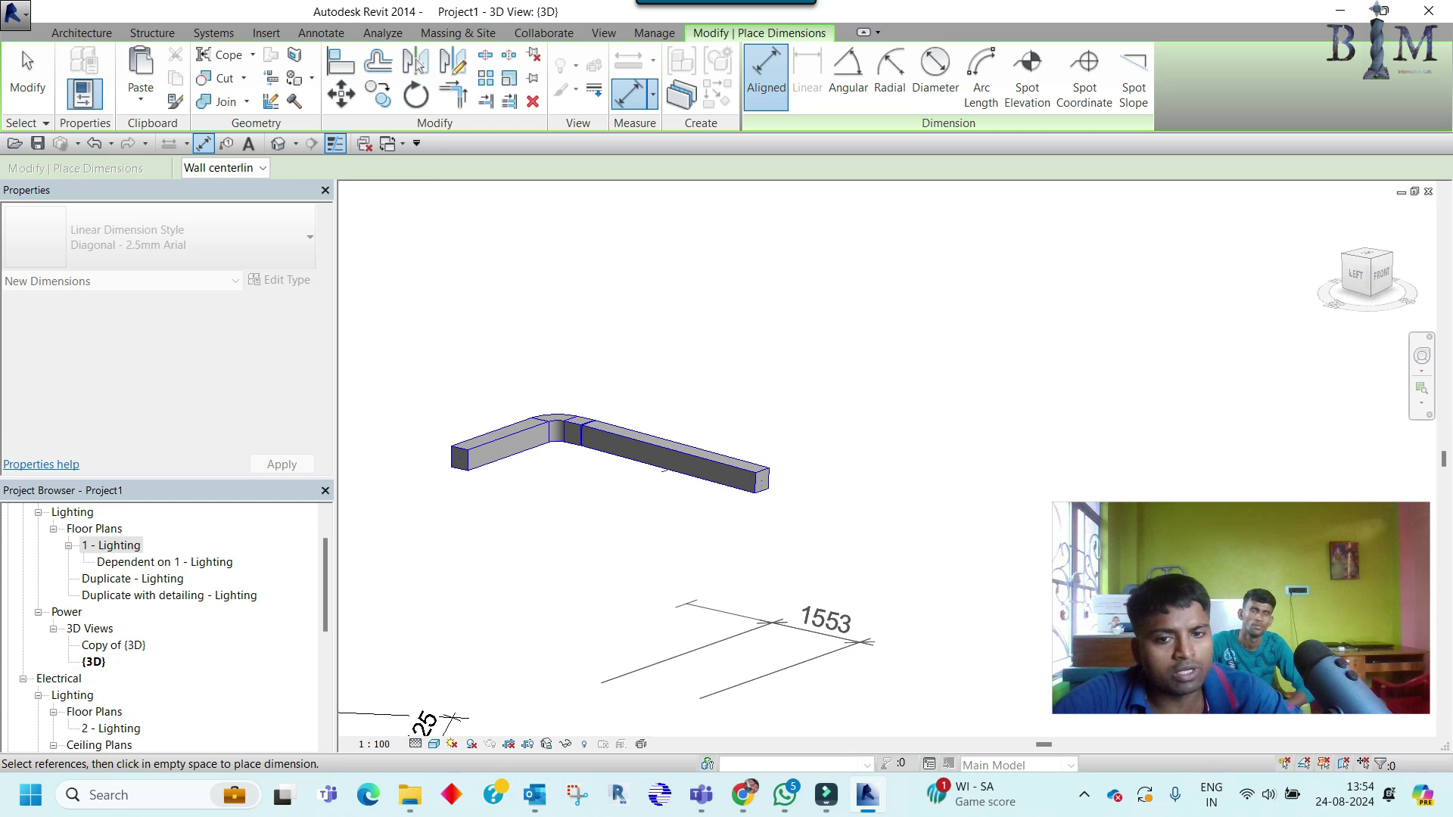
pyautogui.scroll(4, 603, 476)
pyautogui.press('Escape')
pyautogui.press('Escape')
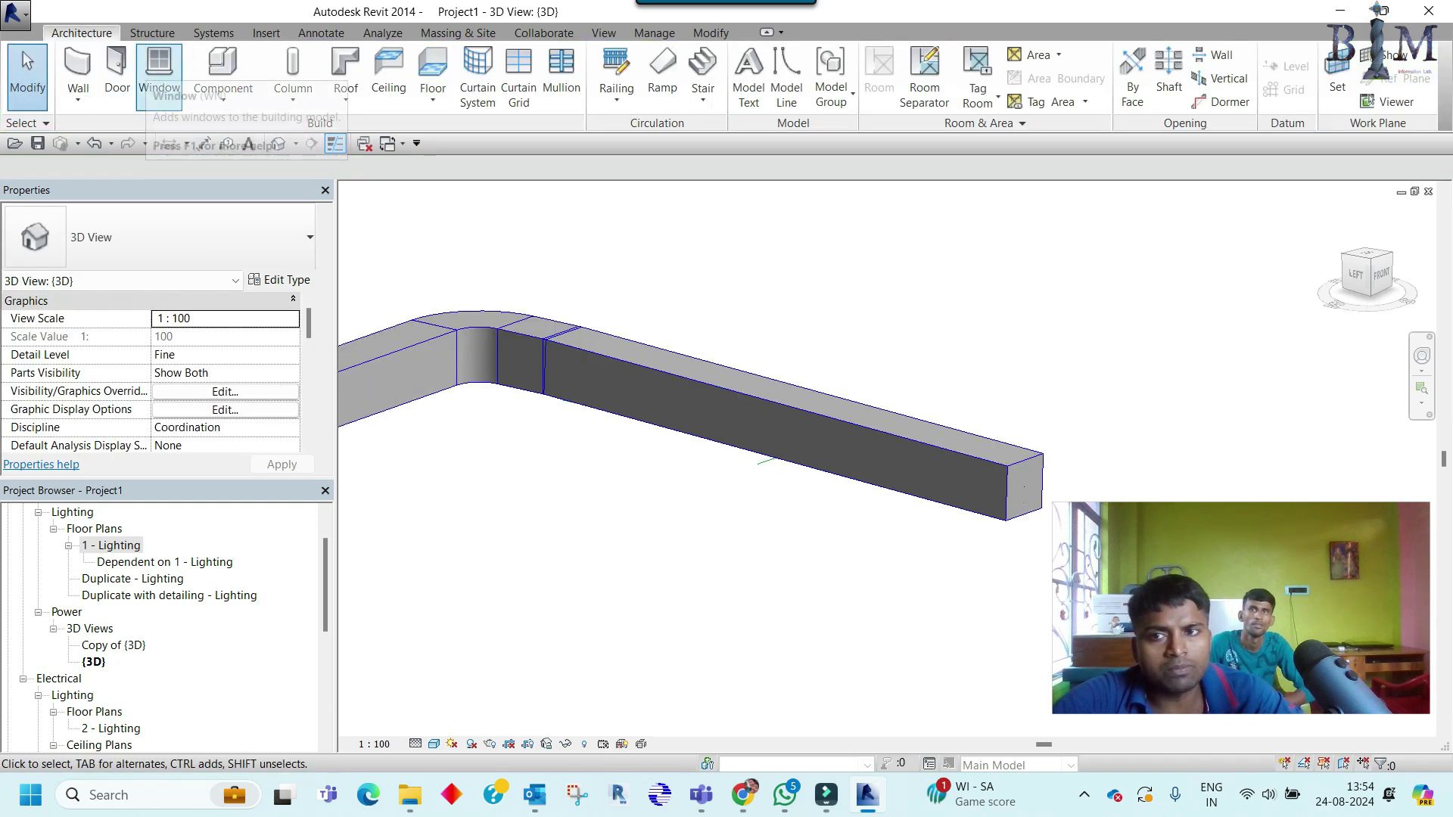
# Step: Set the work plane by picking the sloped duct's face
pyautogui.click(1337, 75)
pyautogui.click(581, 418)
pyautogui.click(679, 504)
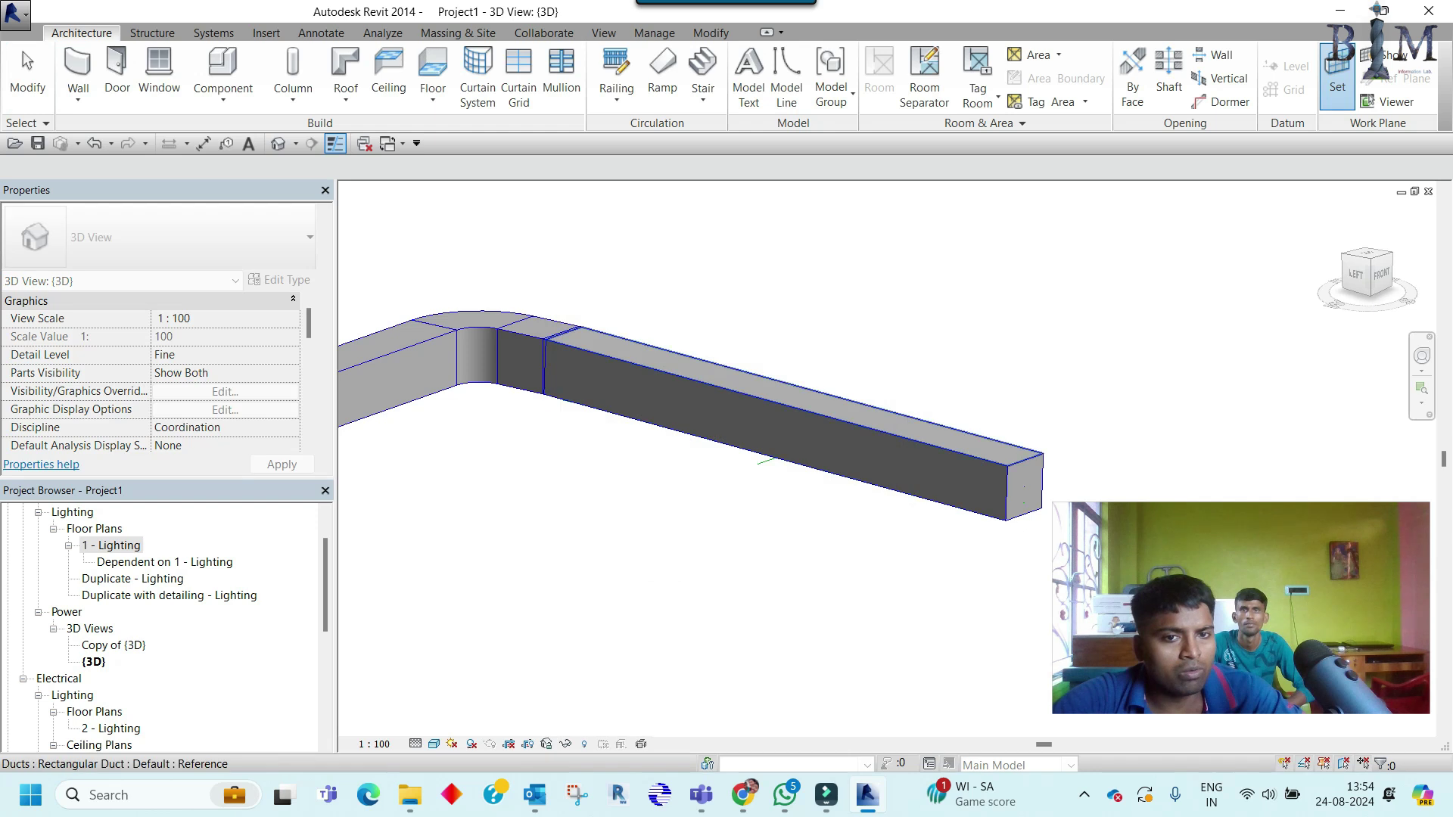
pyautogui.click(806, 416)
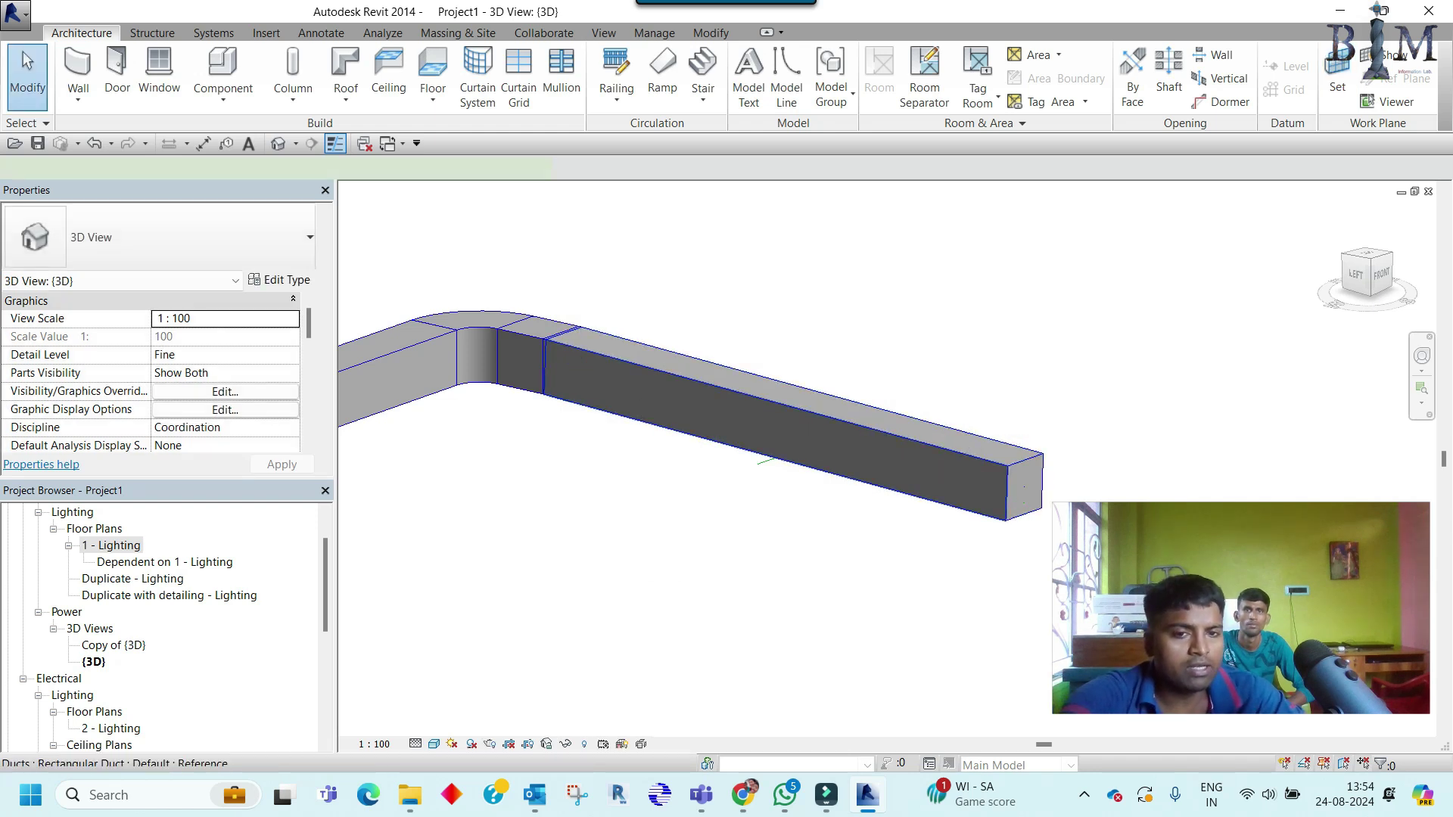
# Step: Place a 1535 aligned dimension along the sloped duct and view it from the side
pyautogui.press('i')
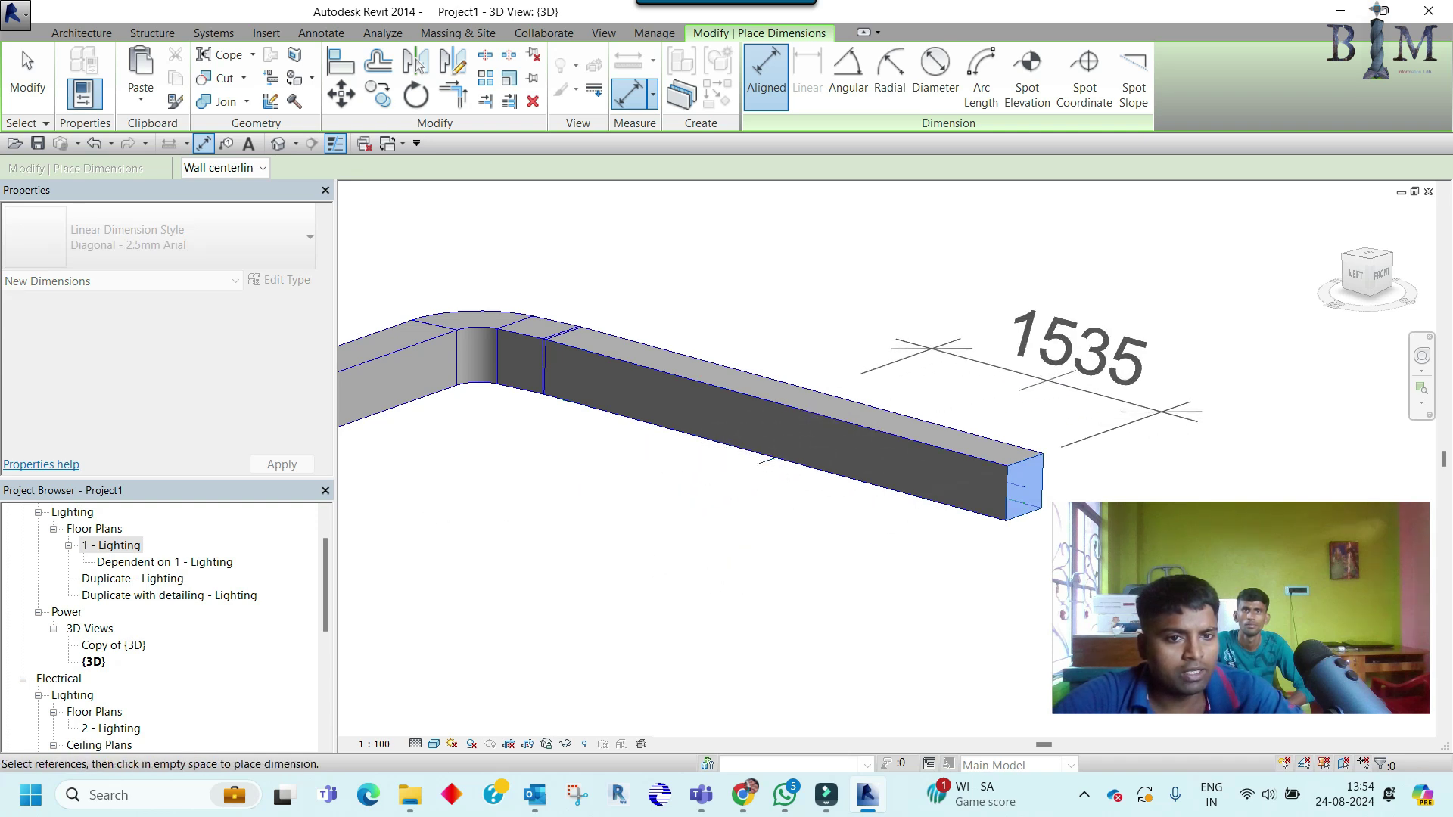
pyautogui.click(990, 399)
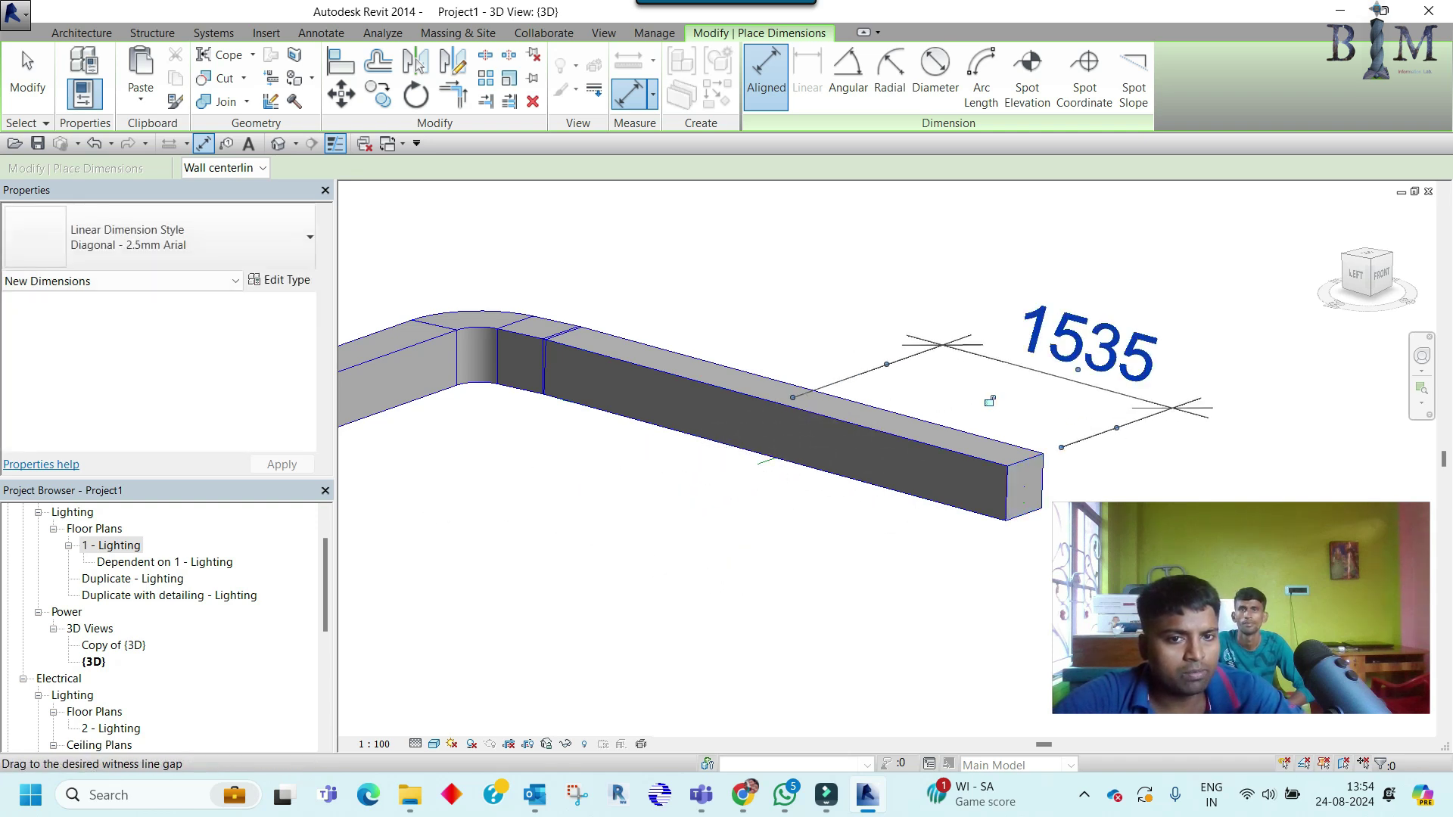
pyautogui.press('Escape')
pyautogui.press('Escape')
pyautogui.click(799, 449)
pyautogui.moveTo(757, 463)
pyautogui.keyDown('shift'); pyautogui.mouseDown(button='middle')
pyautogui.moveTo(1014, 386)
pyautogui.moveTo(794, 447)
pyautogui.mouseUp(button='middle'); pyautogui.keyUp('shift')
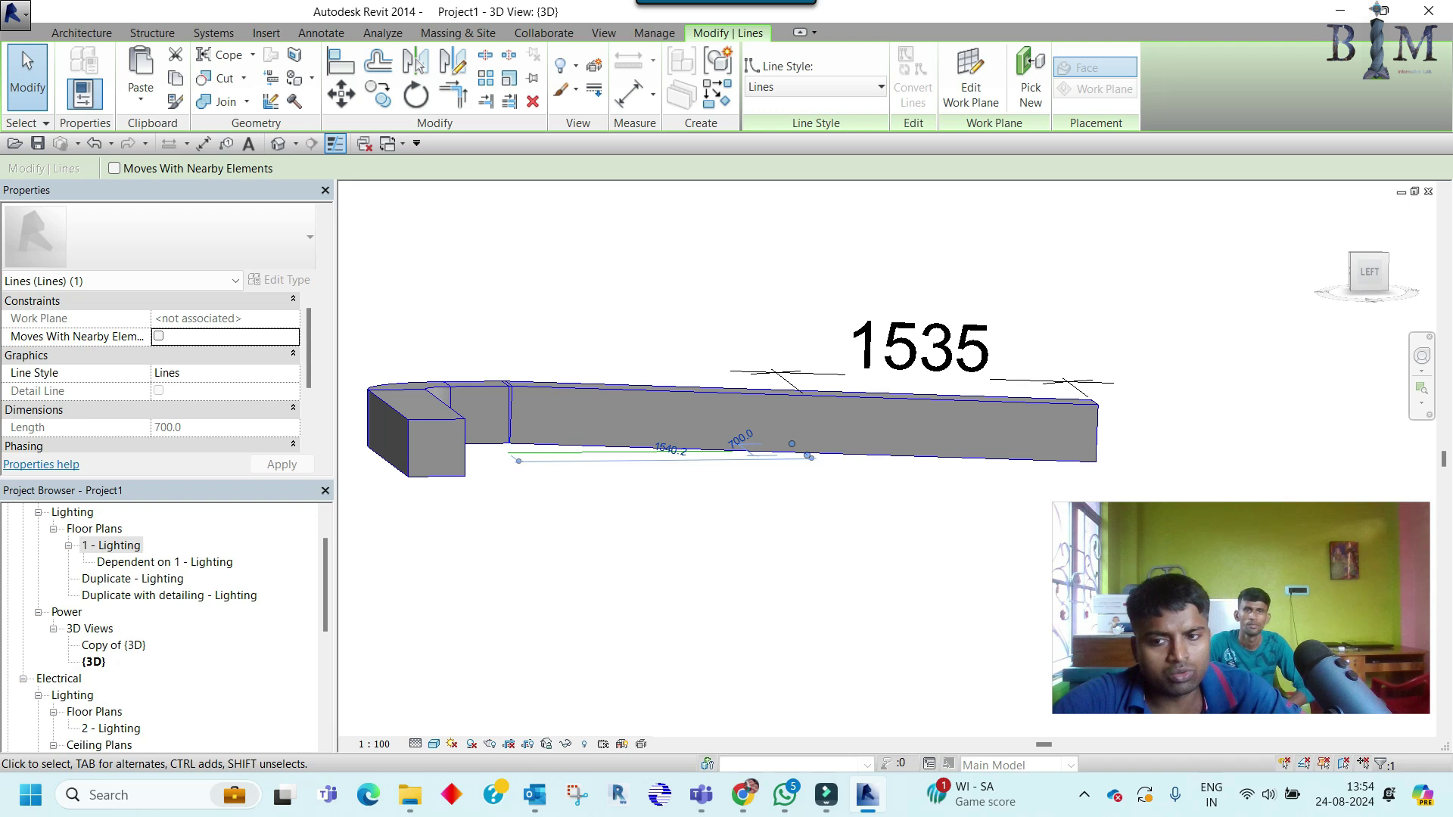
# Step: In Section 1, move the reference line up to the duct's underside and accept the warning
pyautogui.hotkey('ctrl', 'Tab')
pyautogui.moveTo(665, 330); pyautogui.dragTo(666, 424, button='middle')
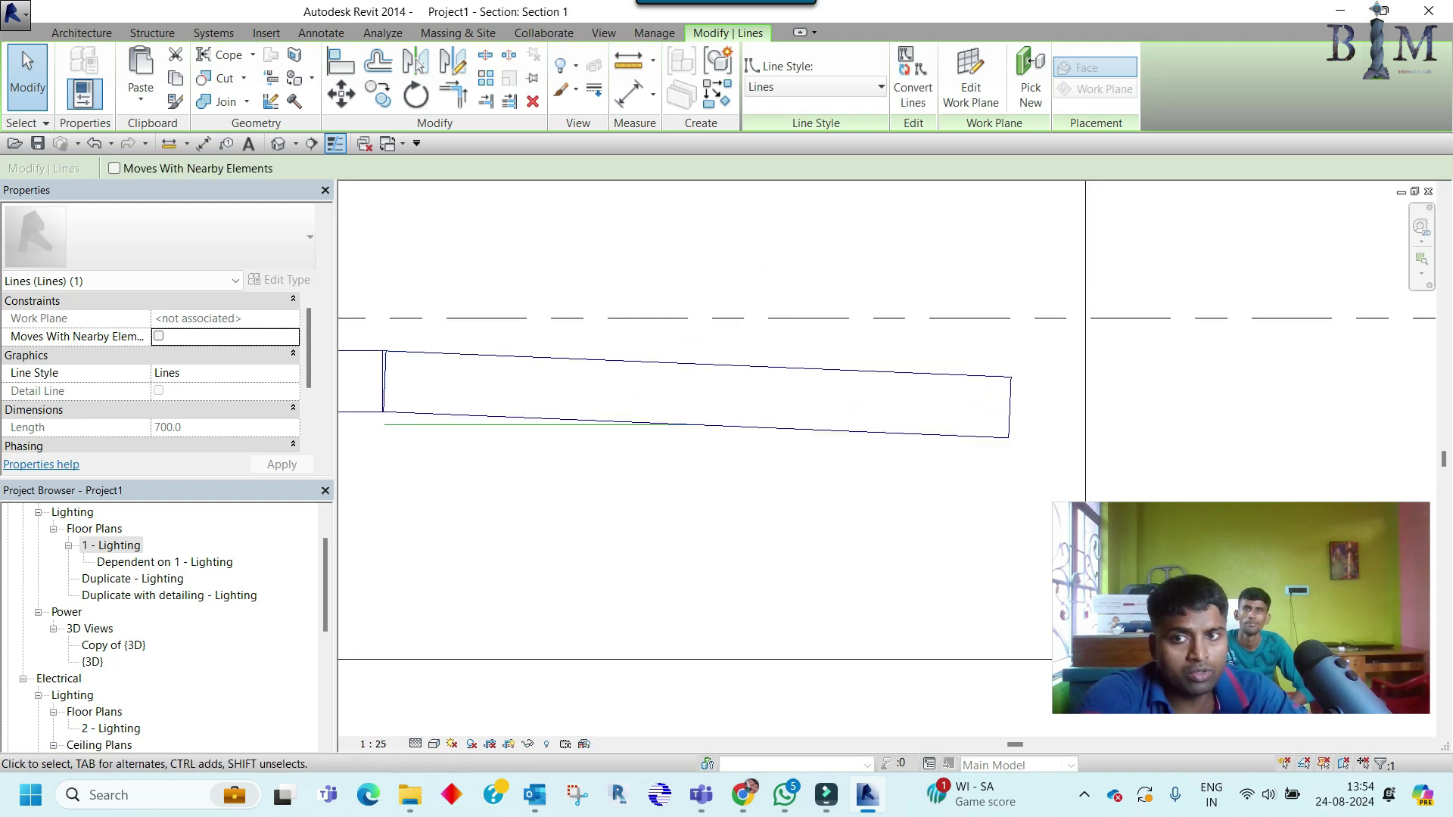
pyautogui.click(341, 94)
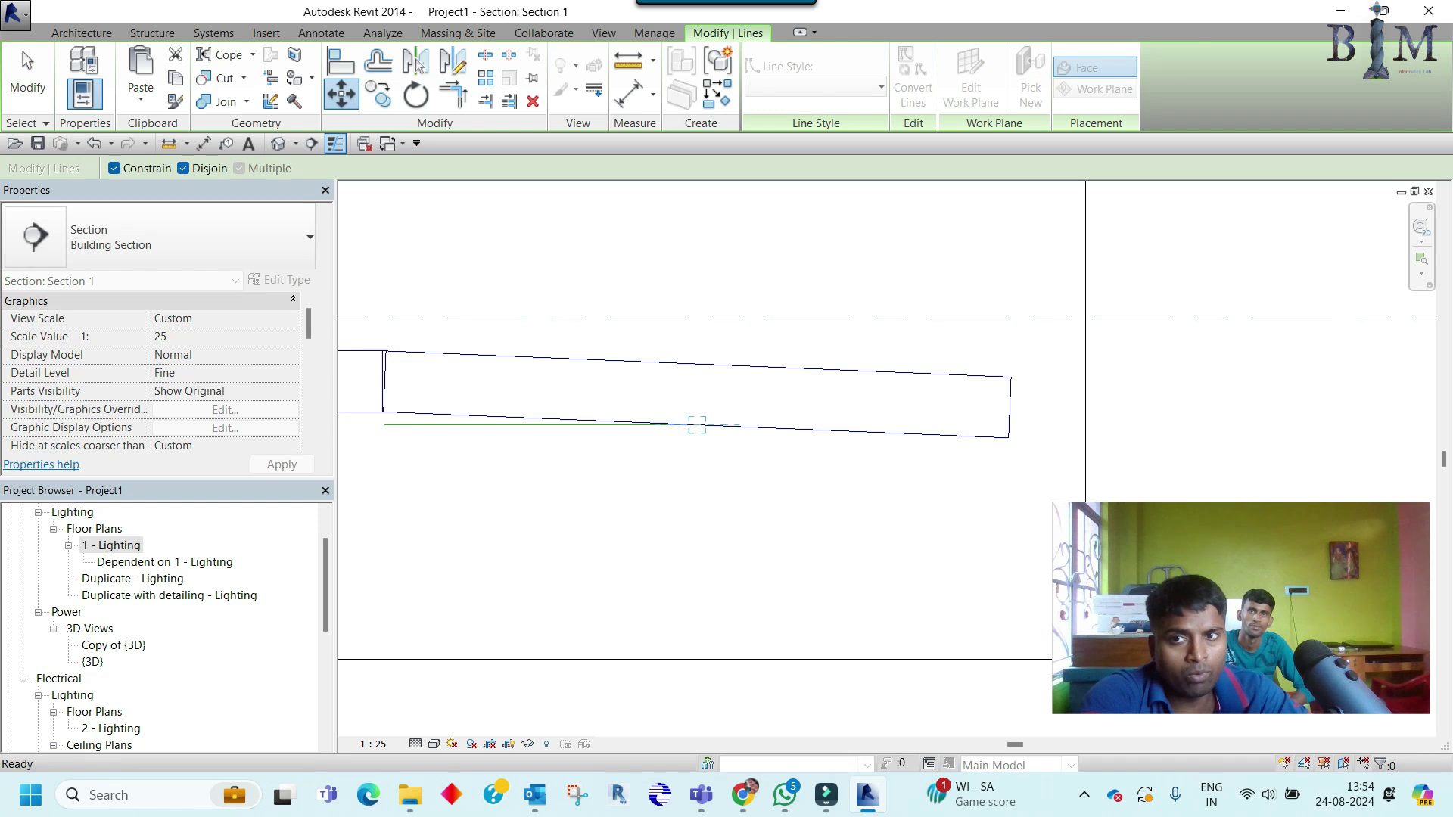
pyautogui.click(696, 423)
pyautogui.scroll(2, 696, 424)
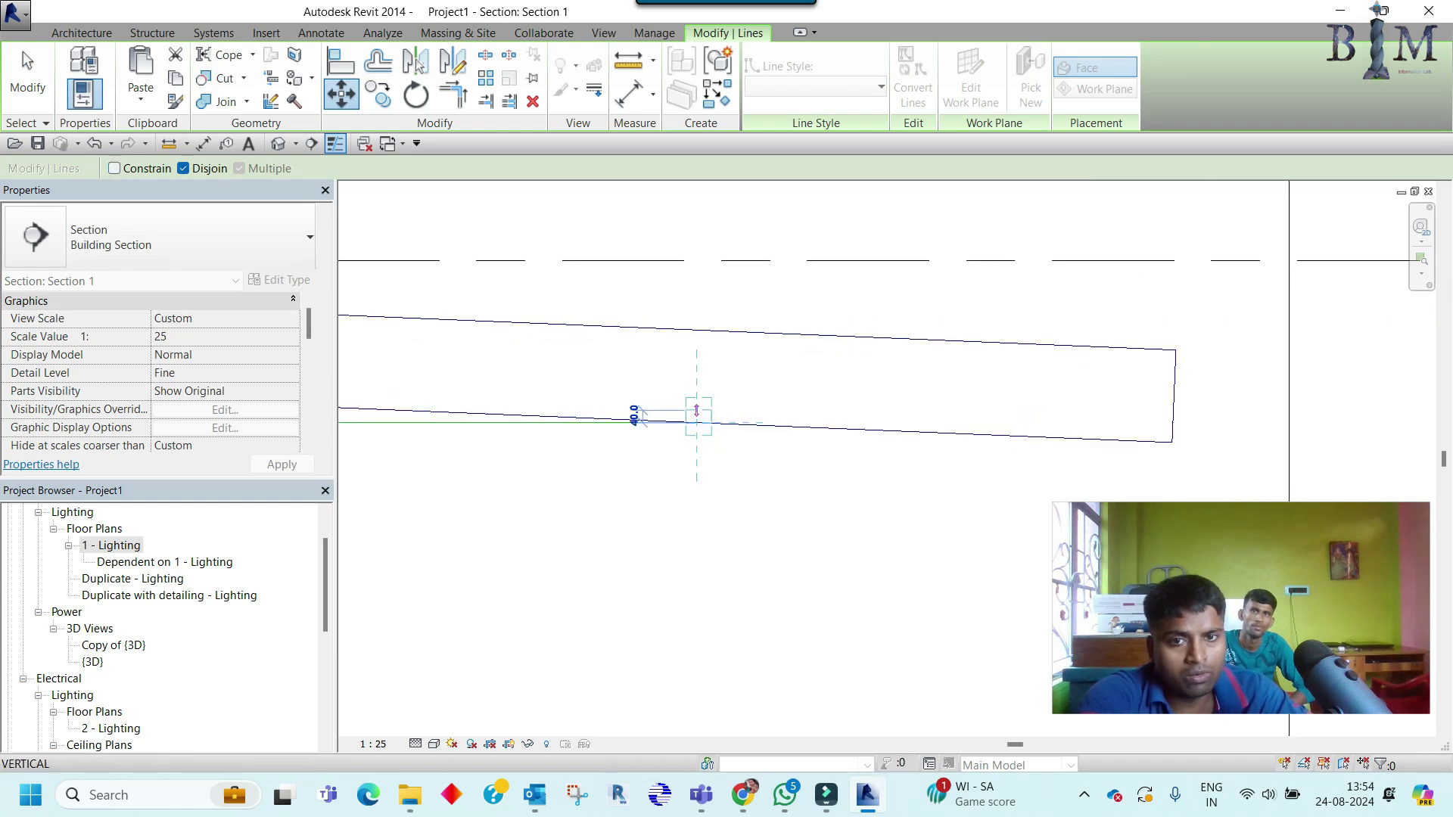
pyautogui.click(696, 330)
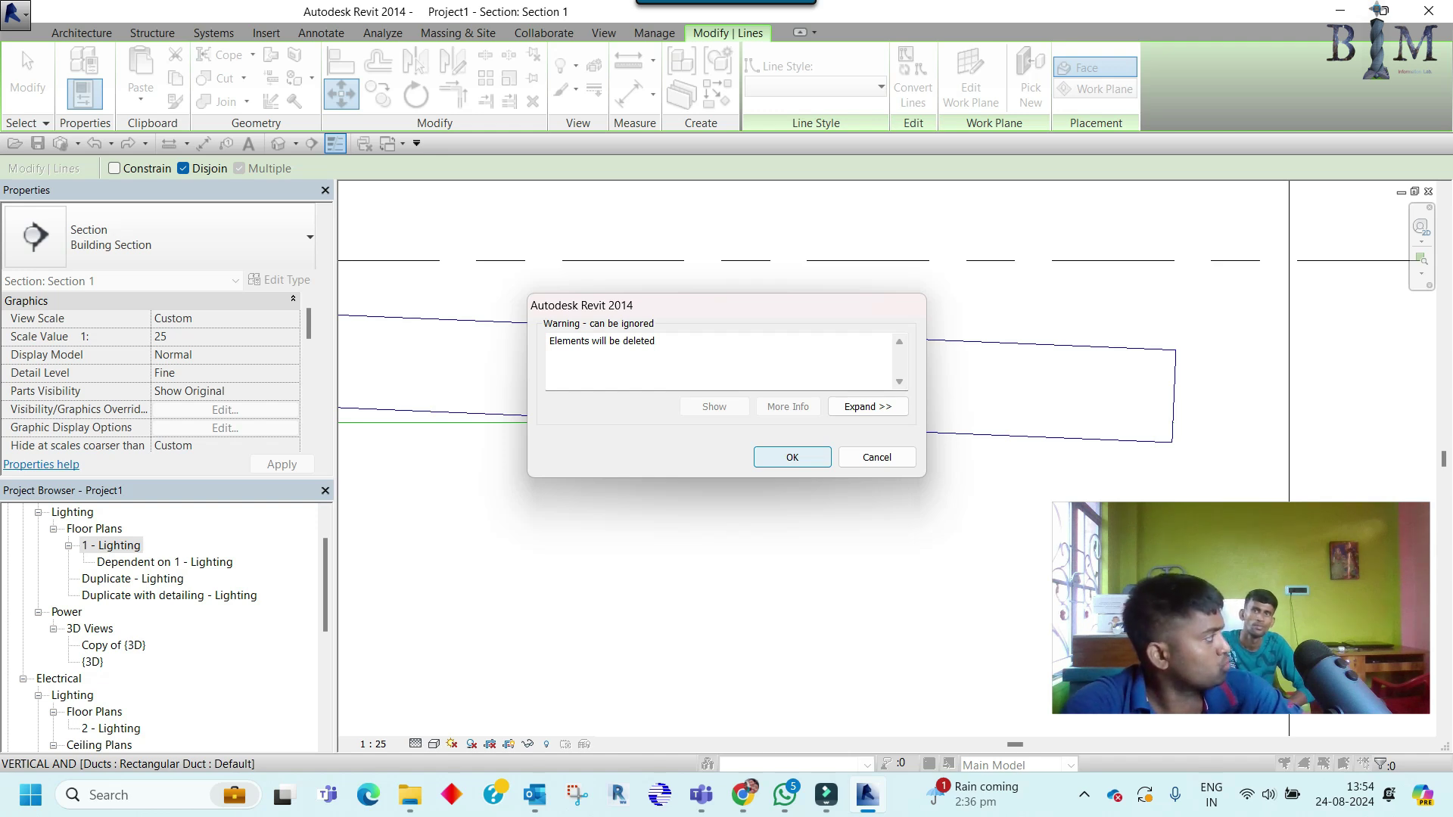
pyautogui.press('Return')
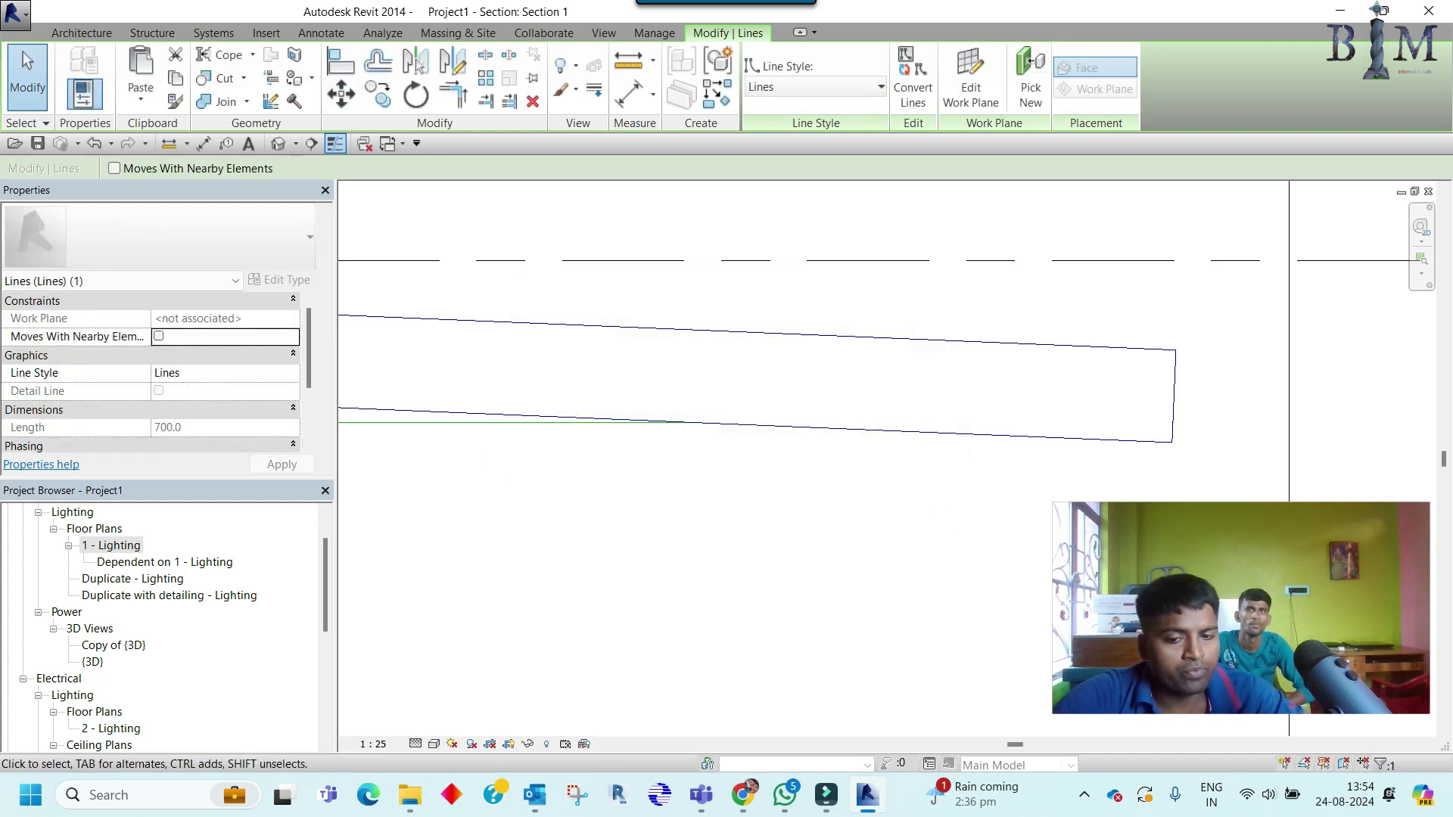
pyautogui.press('Escape')
# Step: In {3D}, place an aligned dimension (DI) along the sloped duct segment, reading 1548
pyautogui.hotkey('ctrl', 'Tab')
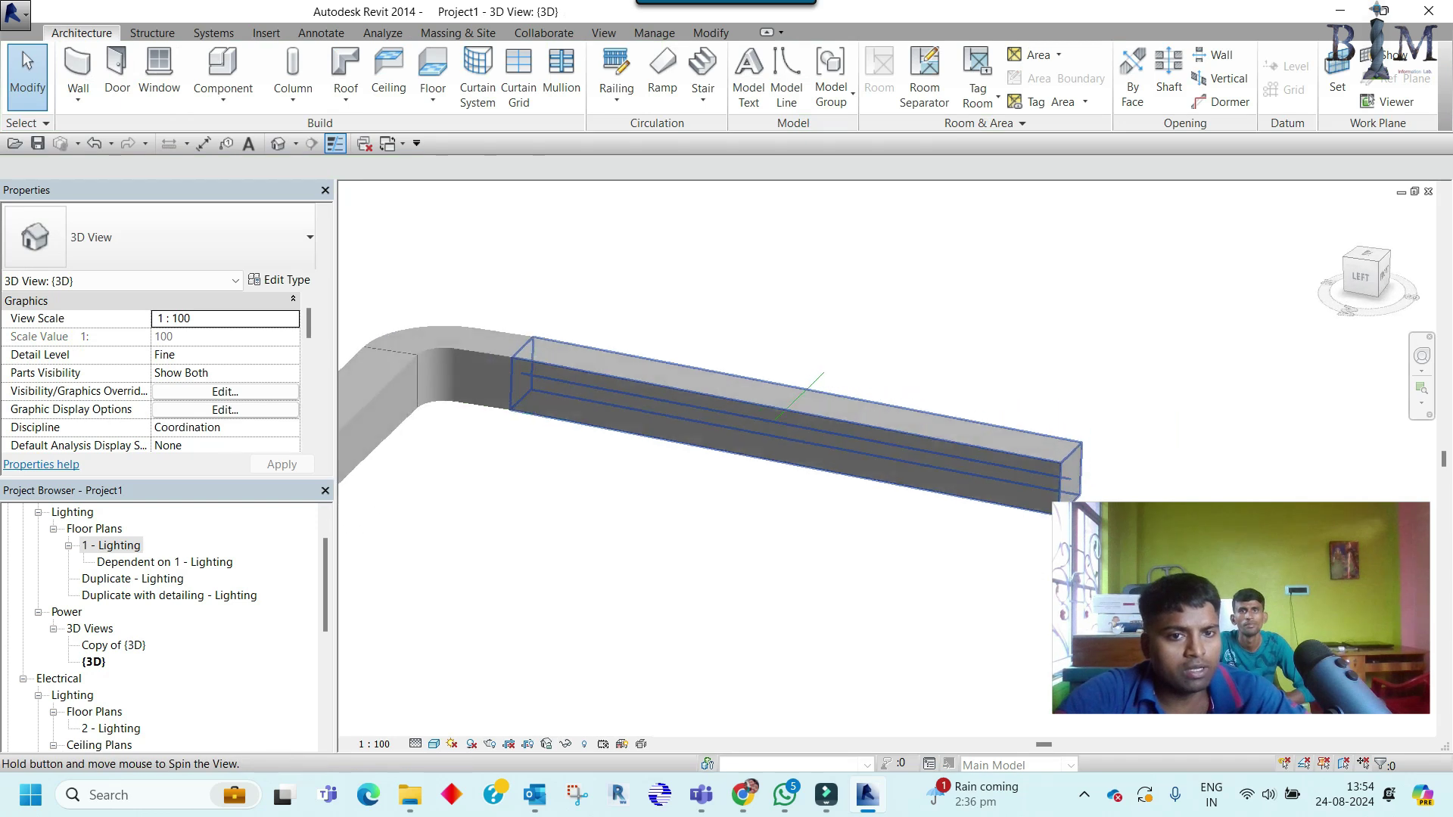
pyautogui.keyDown('shift'); pyautogui.moveTo(719, 409); pyautogui.dragTo(757, 394, button='middle'); pyautogui.keyUp('shift')
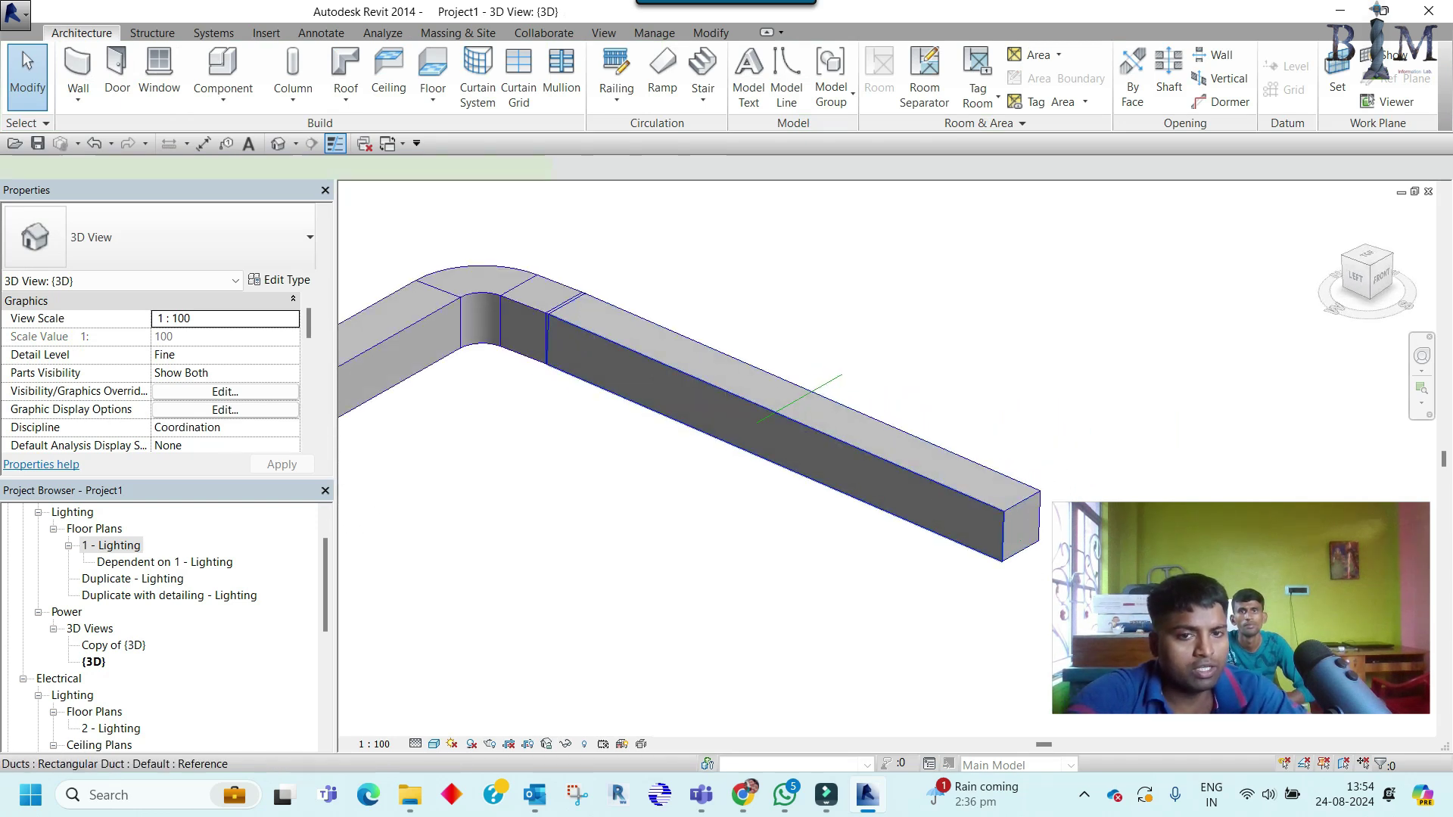
pyautogui.press('d')
pyautogui.press('i')
pyautogui.click(1018, 524)
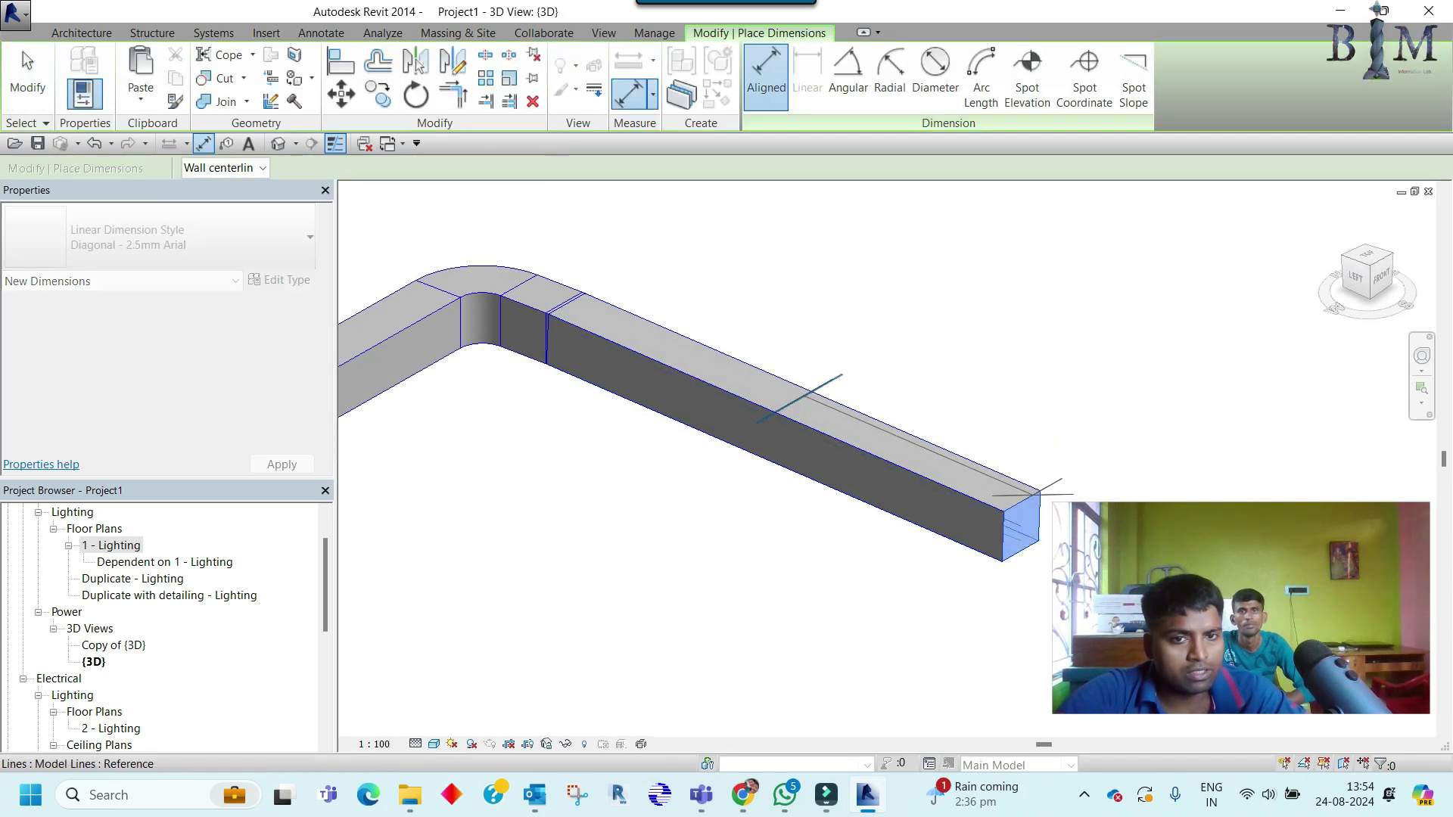
pyautogui.press('Escape')
pyautogui.press('Escape')
pyautogui.moveTo(756, 423)
pyautogui.keyDown('shift'); pyautogui.mouseDown(button='middle')
pyautogui.moveTo(787, 423)
pyautogui.moveTo(753, 405)
pyautogui.mouseUp(button='middle'); pyautogui.keyUp('shift')
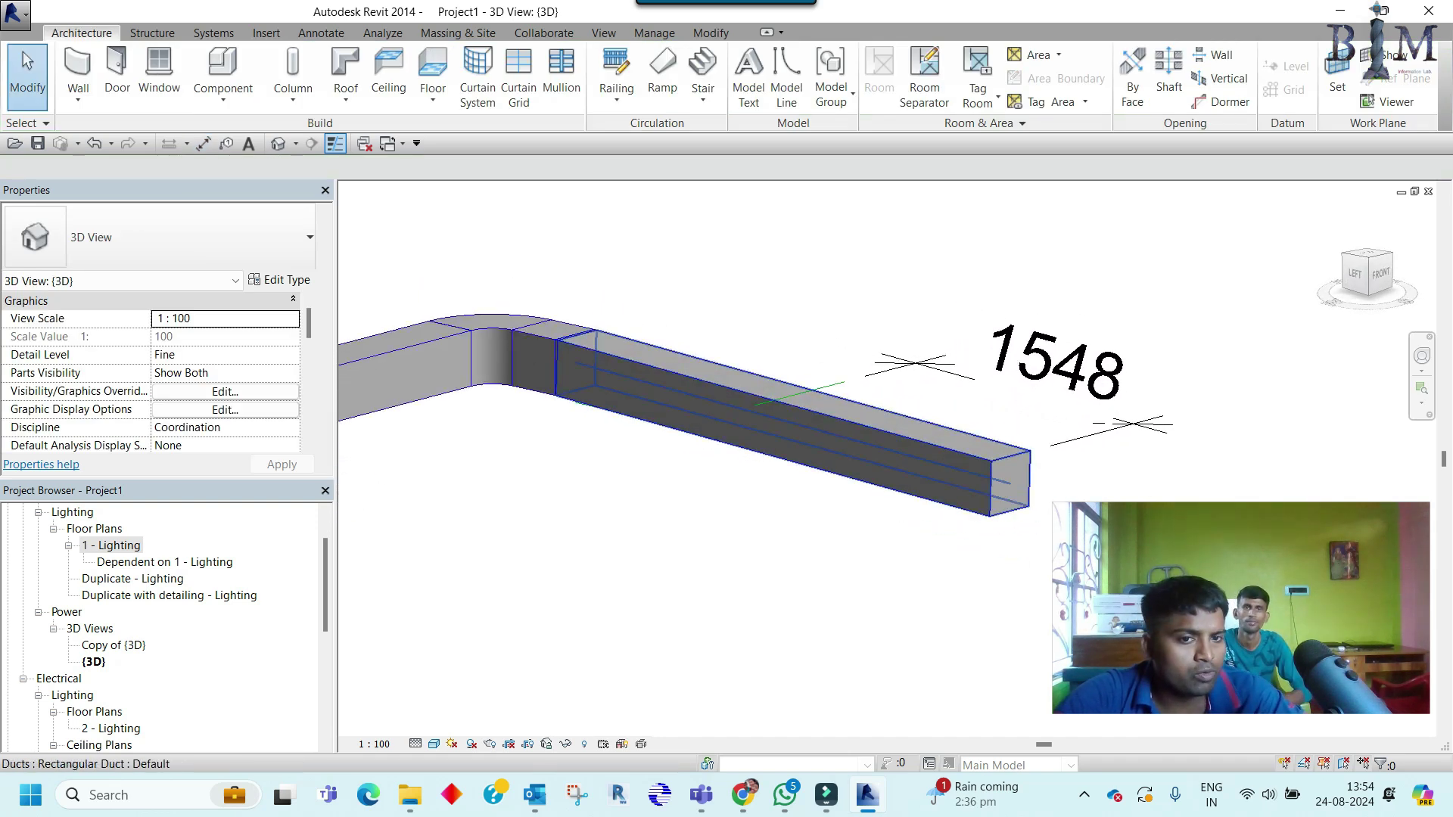
pyautogui.scroll(-3, 1060, 390)
pyautogui.keyDown('shift'); pyautogui.moveTo(1060, 390); pyautogui.dragTo(946, 386, button='middle'); pyautogui.keyUp('shift')
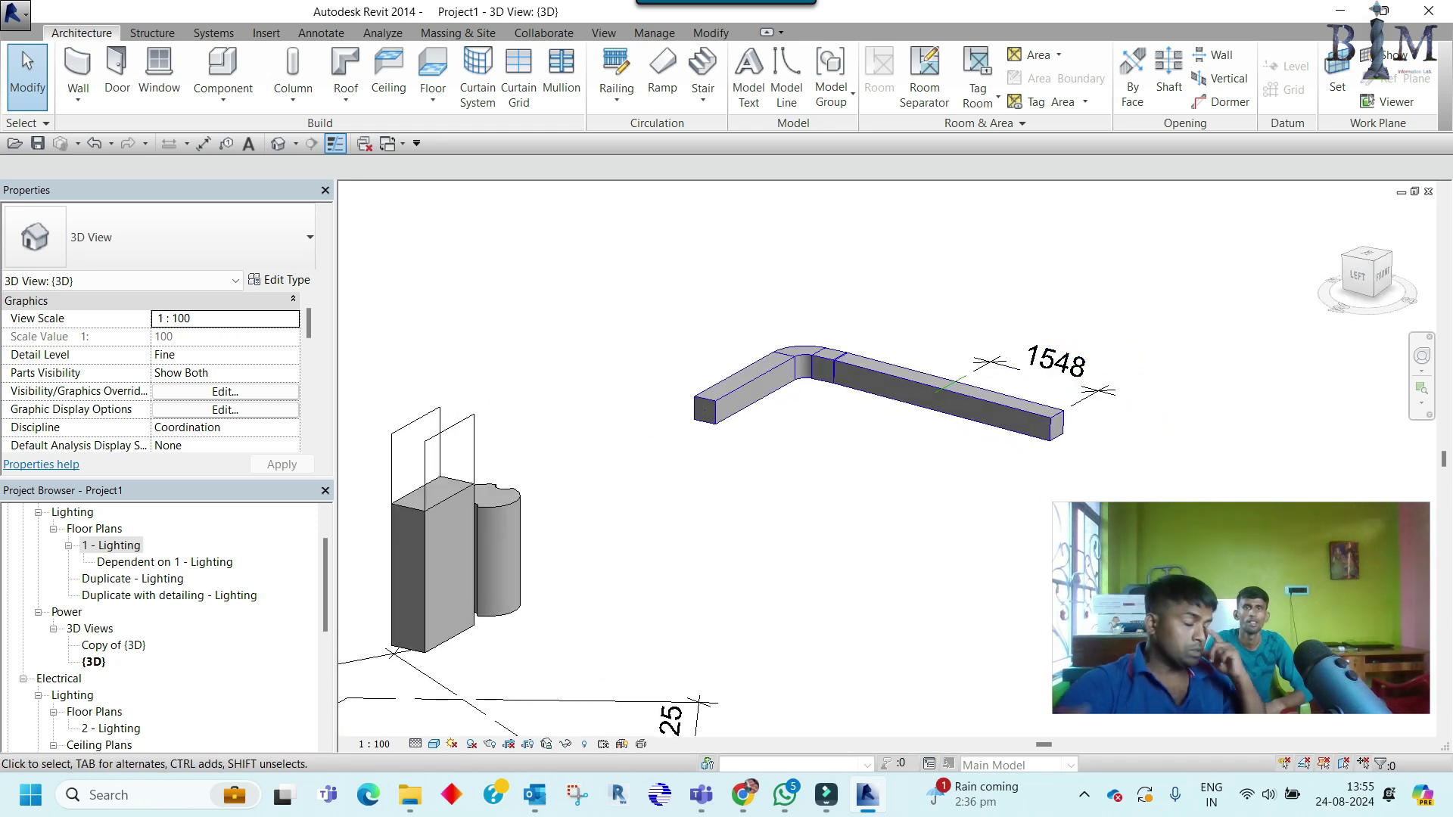